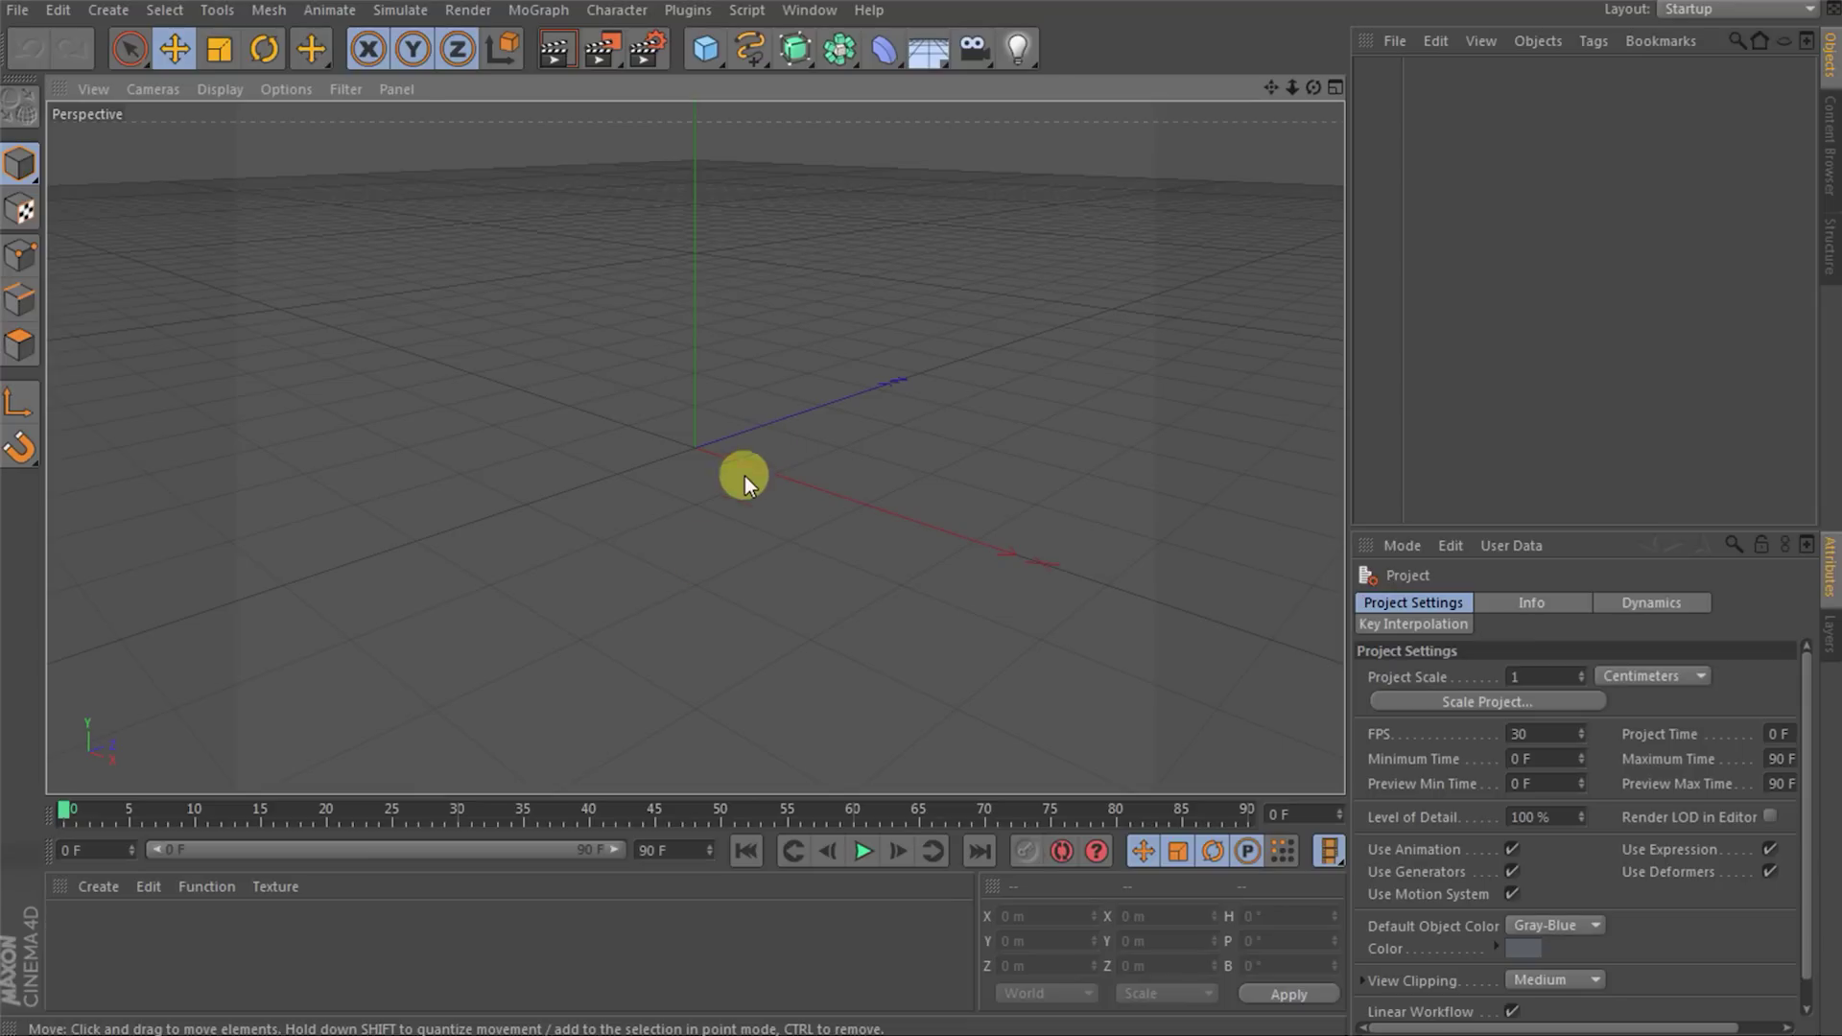
# - Bring the Explorer window showing the Tutorial folder with Planet Earth.zip to the front
pyautogui.click(288, 997)
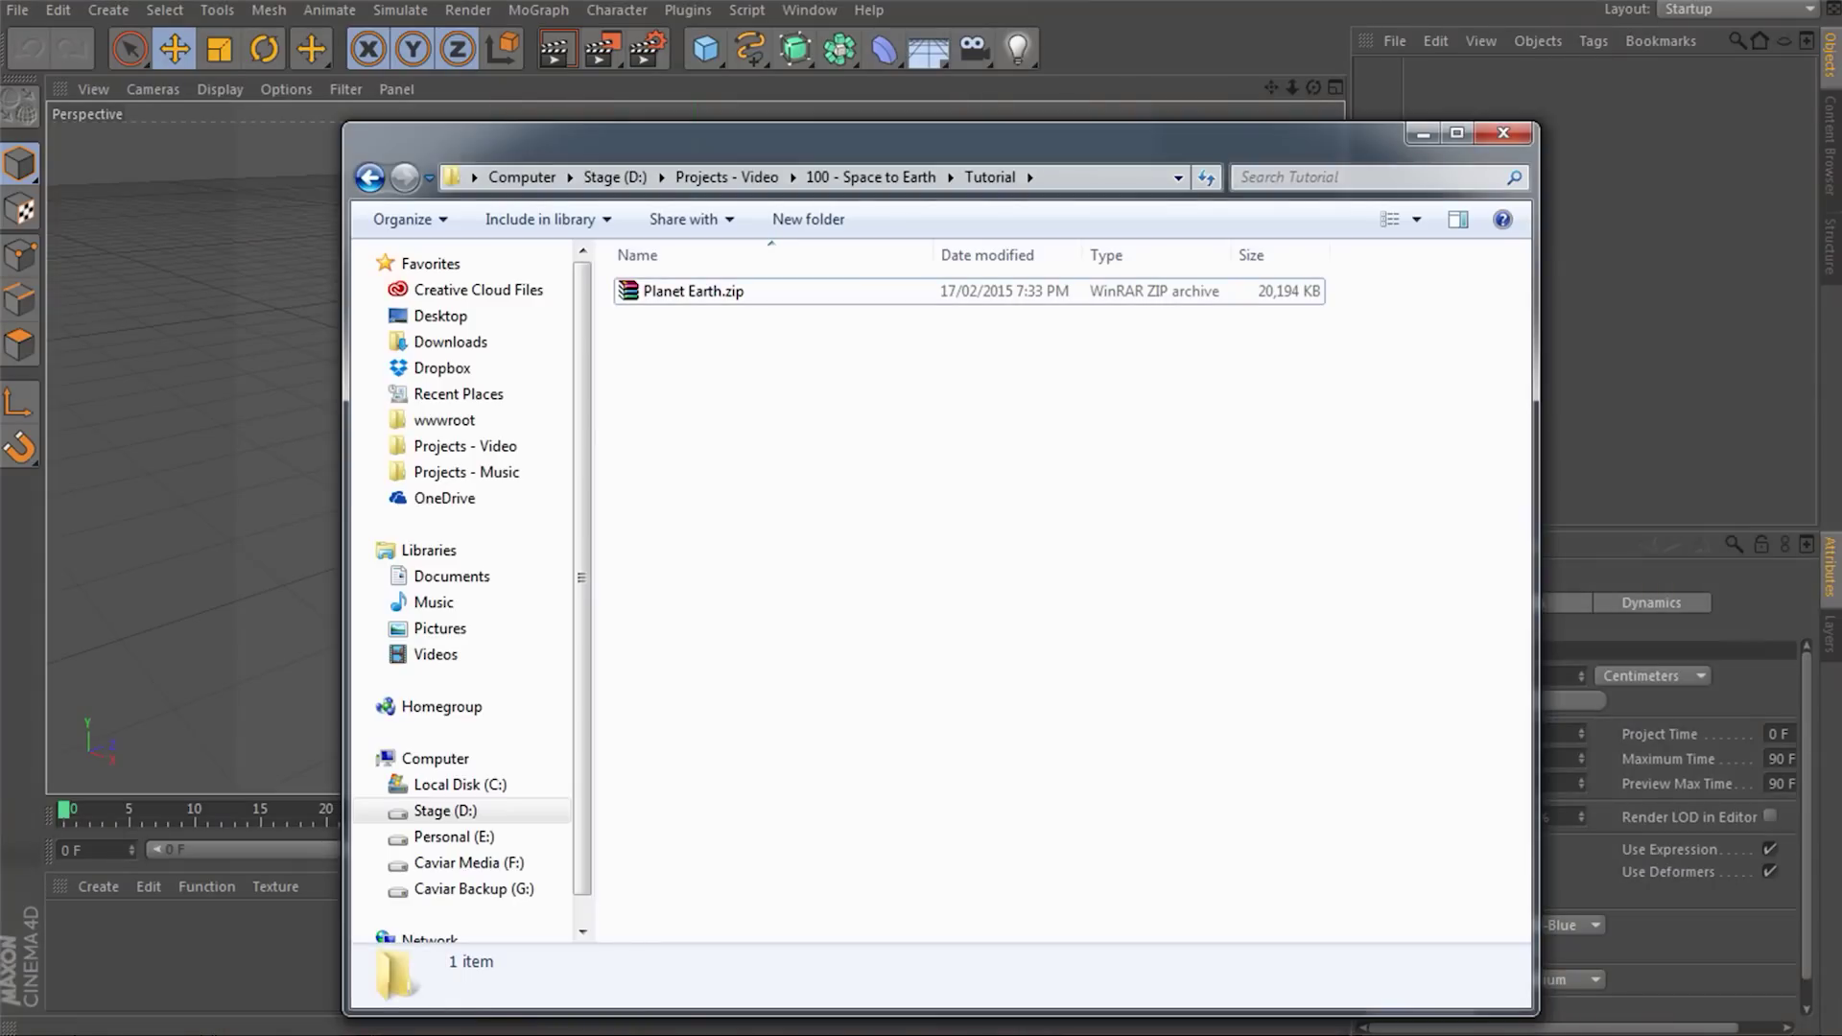
# - Extract Planet Earth.zip into the Tutorial folder
pyautogui.click(653, 296)
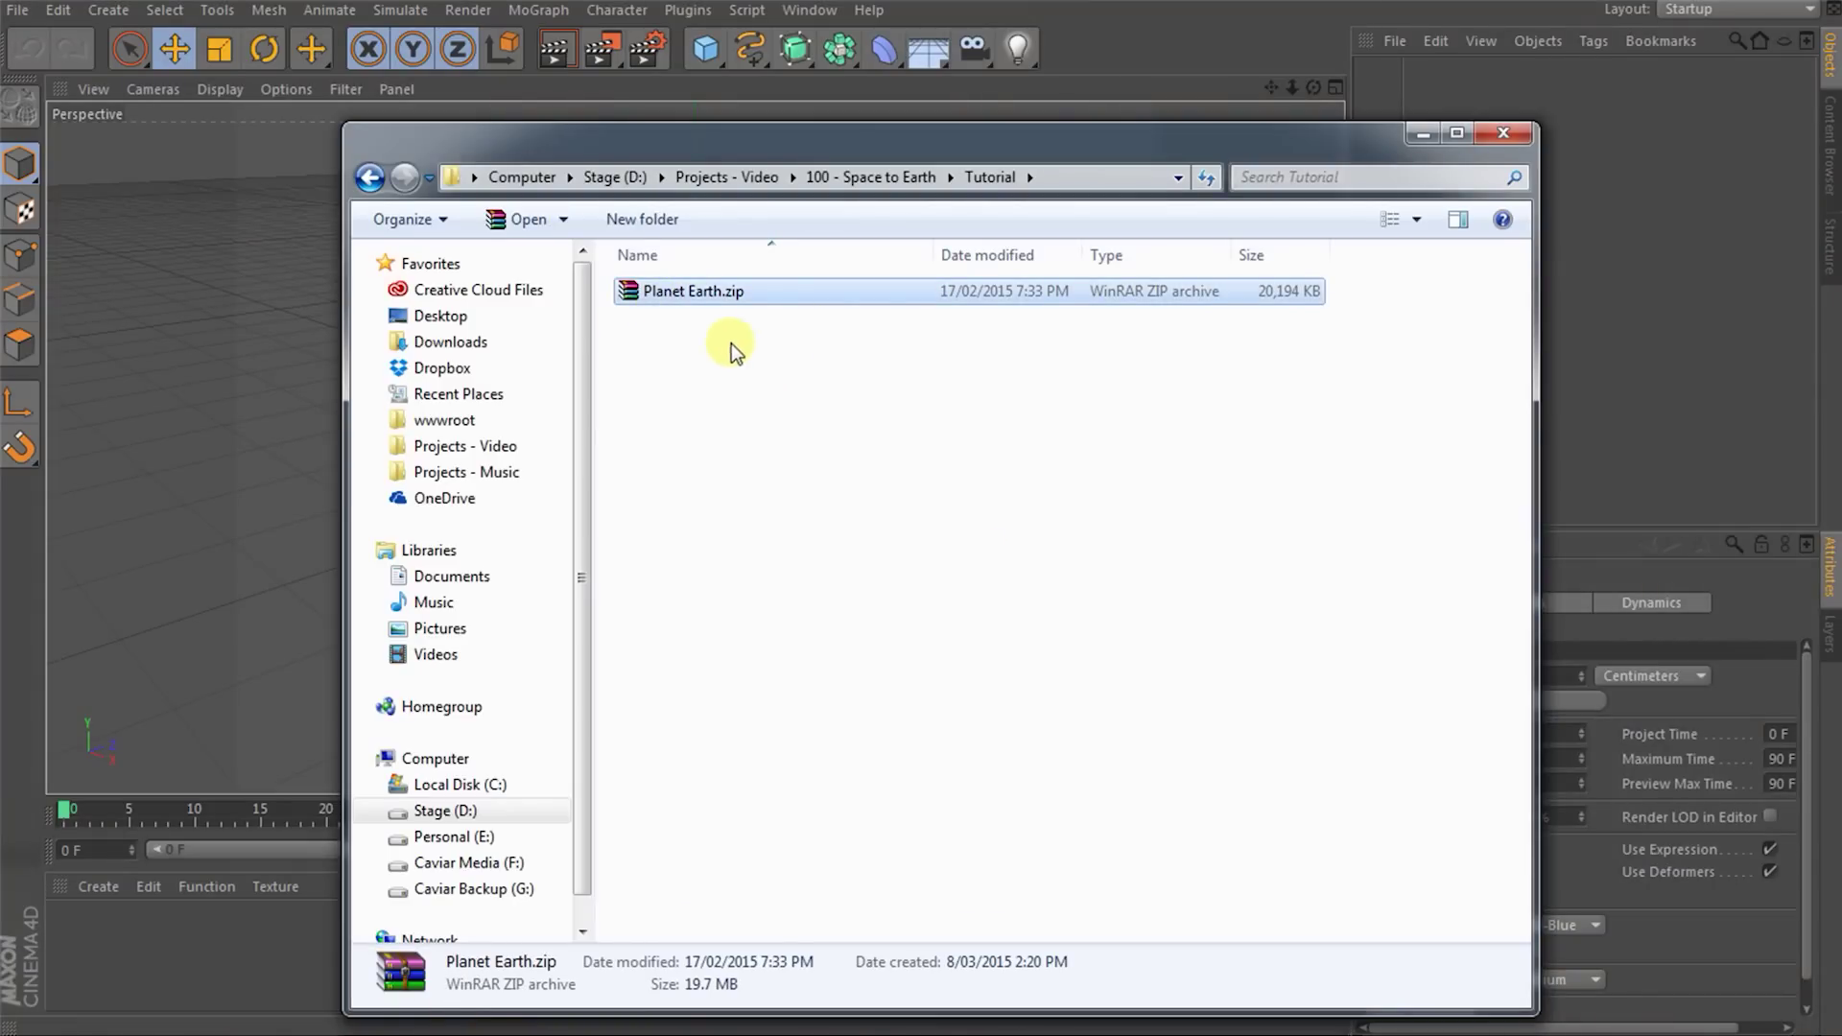
pyautogui.rightClick(702, 307)
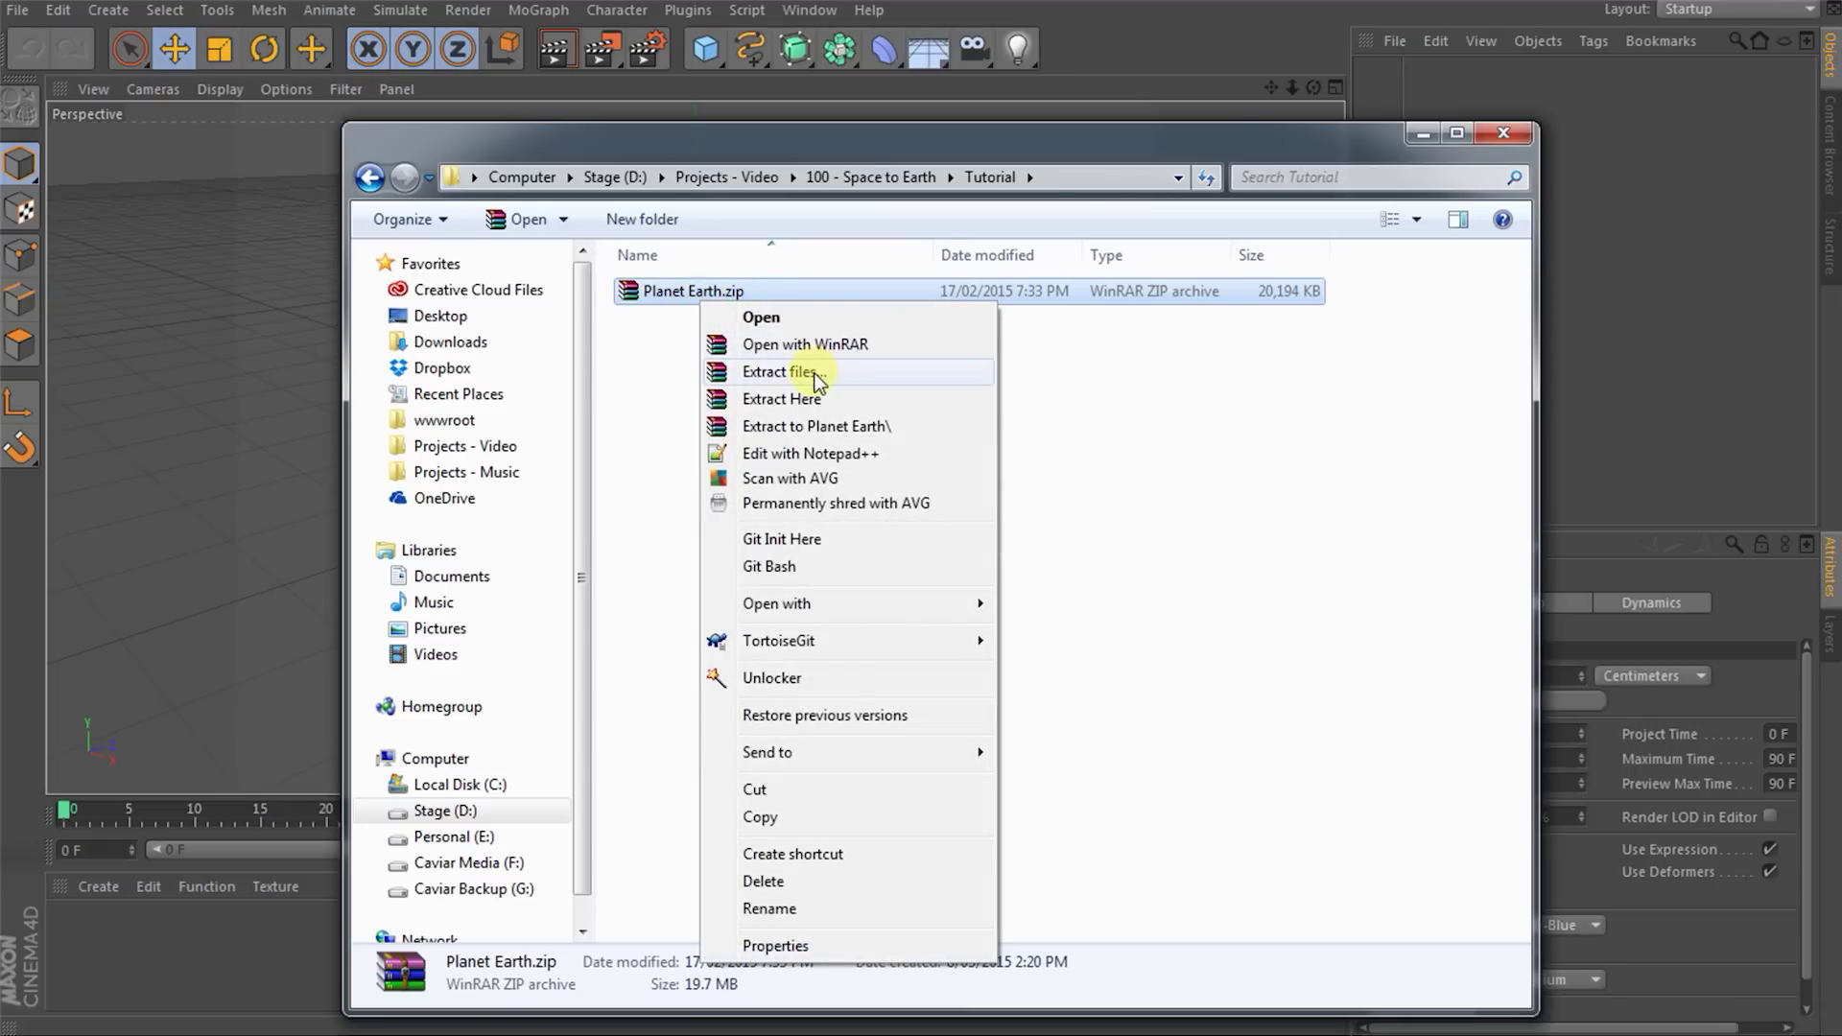
pyautogui.click(815, 401)
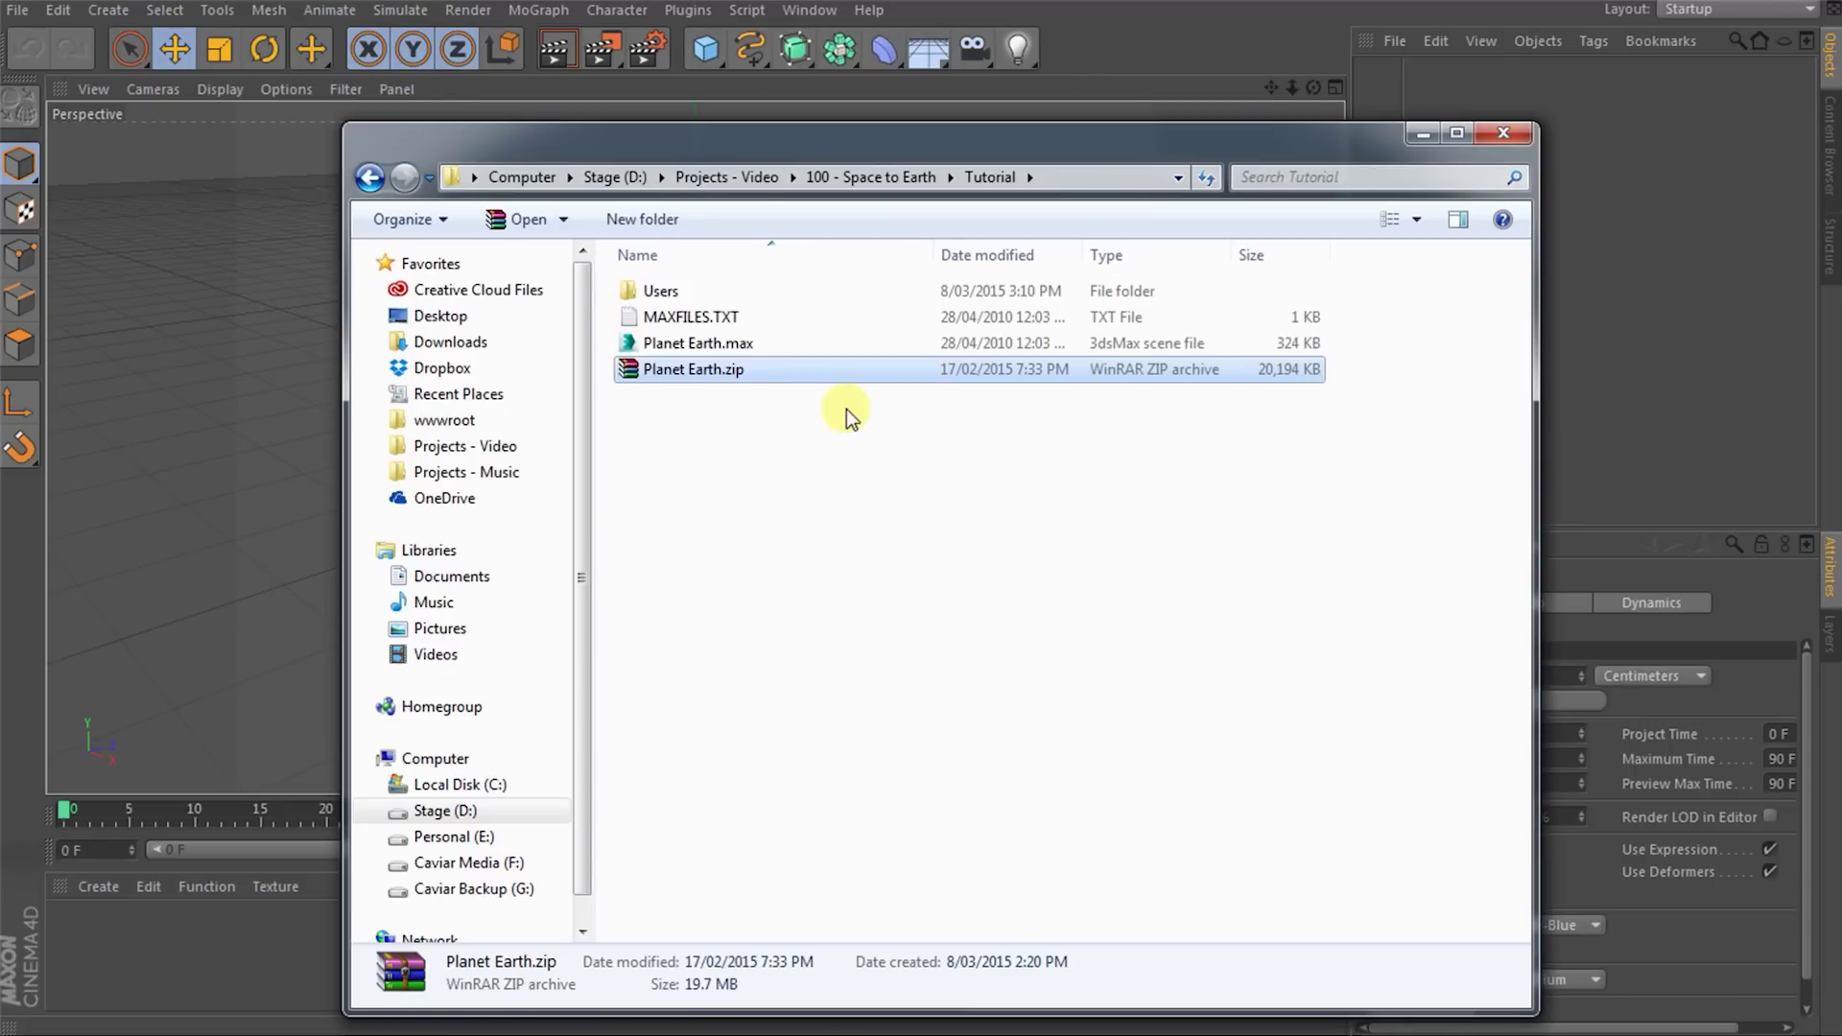
pyautogui.click(779, 351)
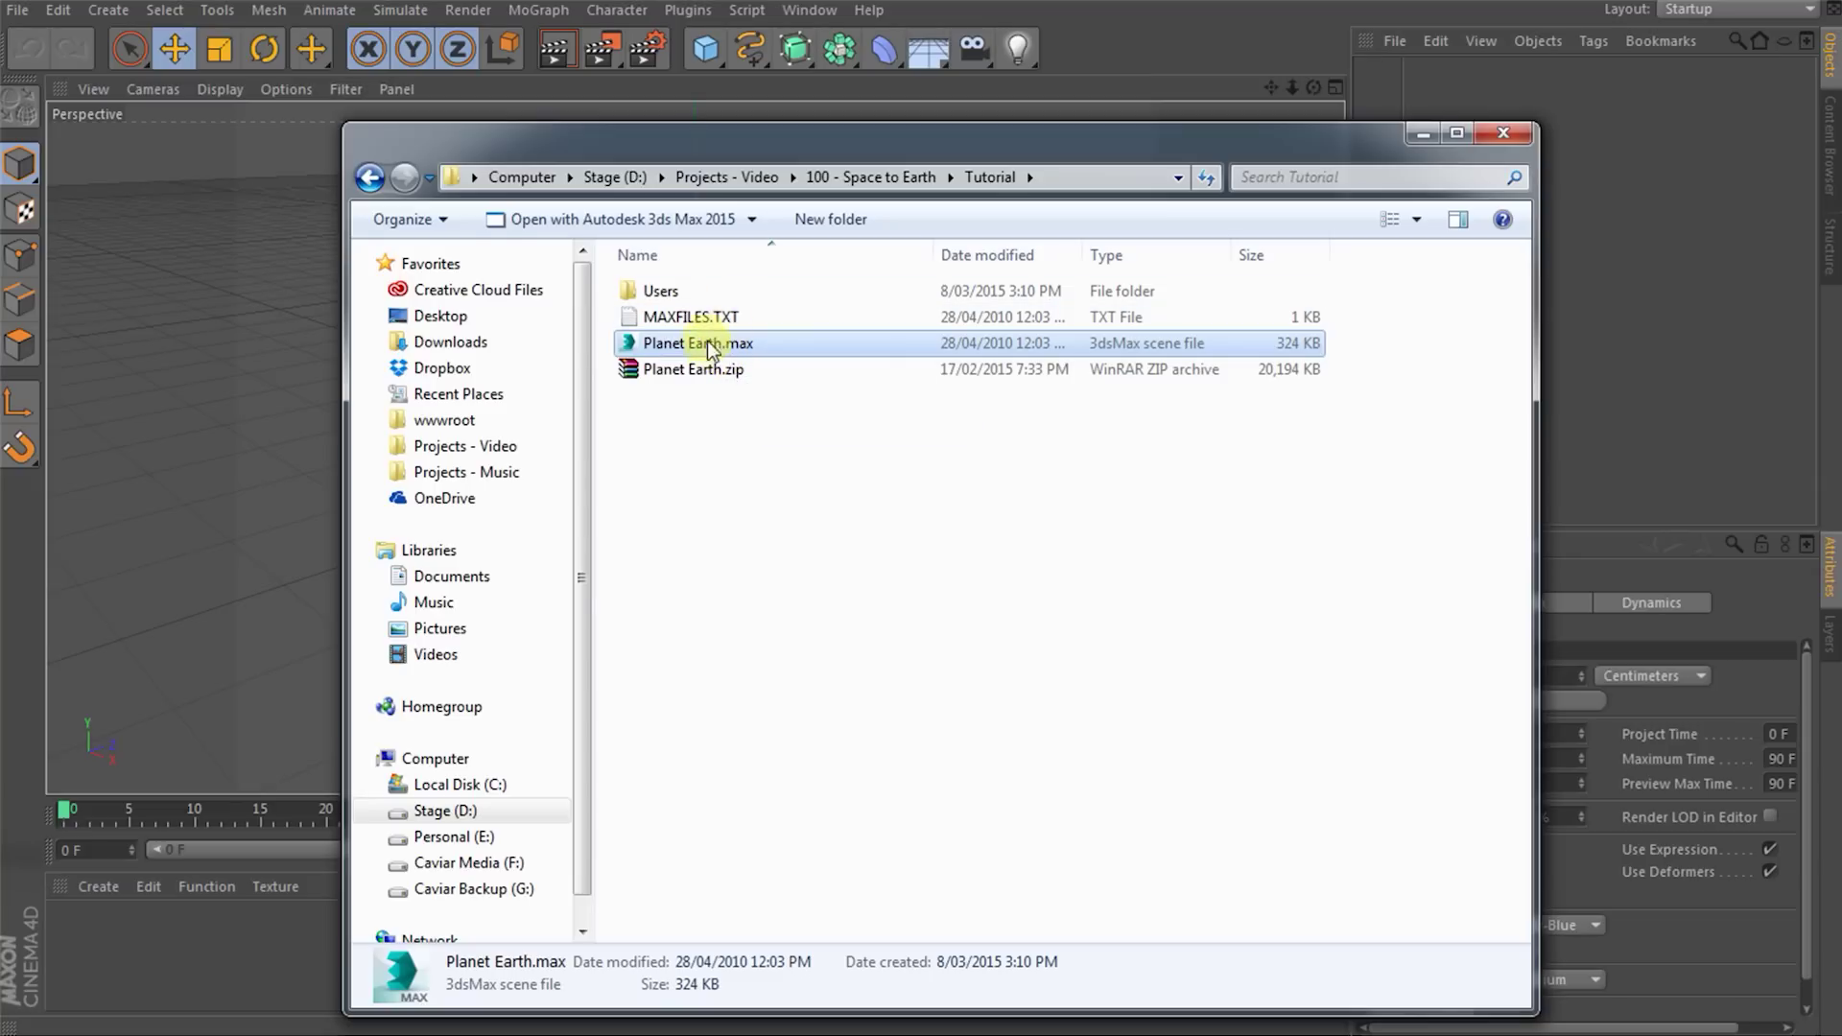
# - Inspect the Earth textures in Pictures: no-clouds, clouds, city lights, elevation bump and specular maps
pyautogui.doubleClick(683, 292)
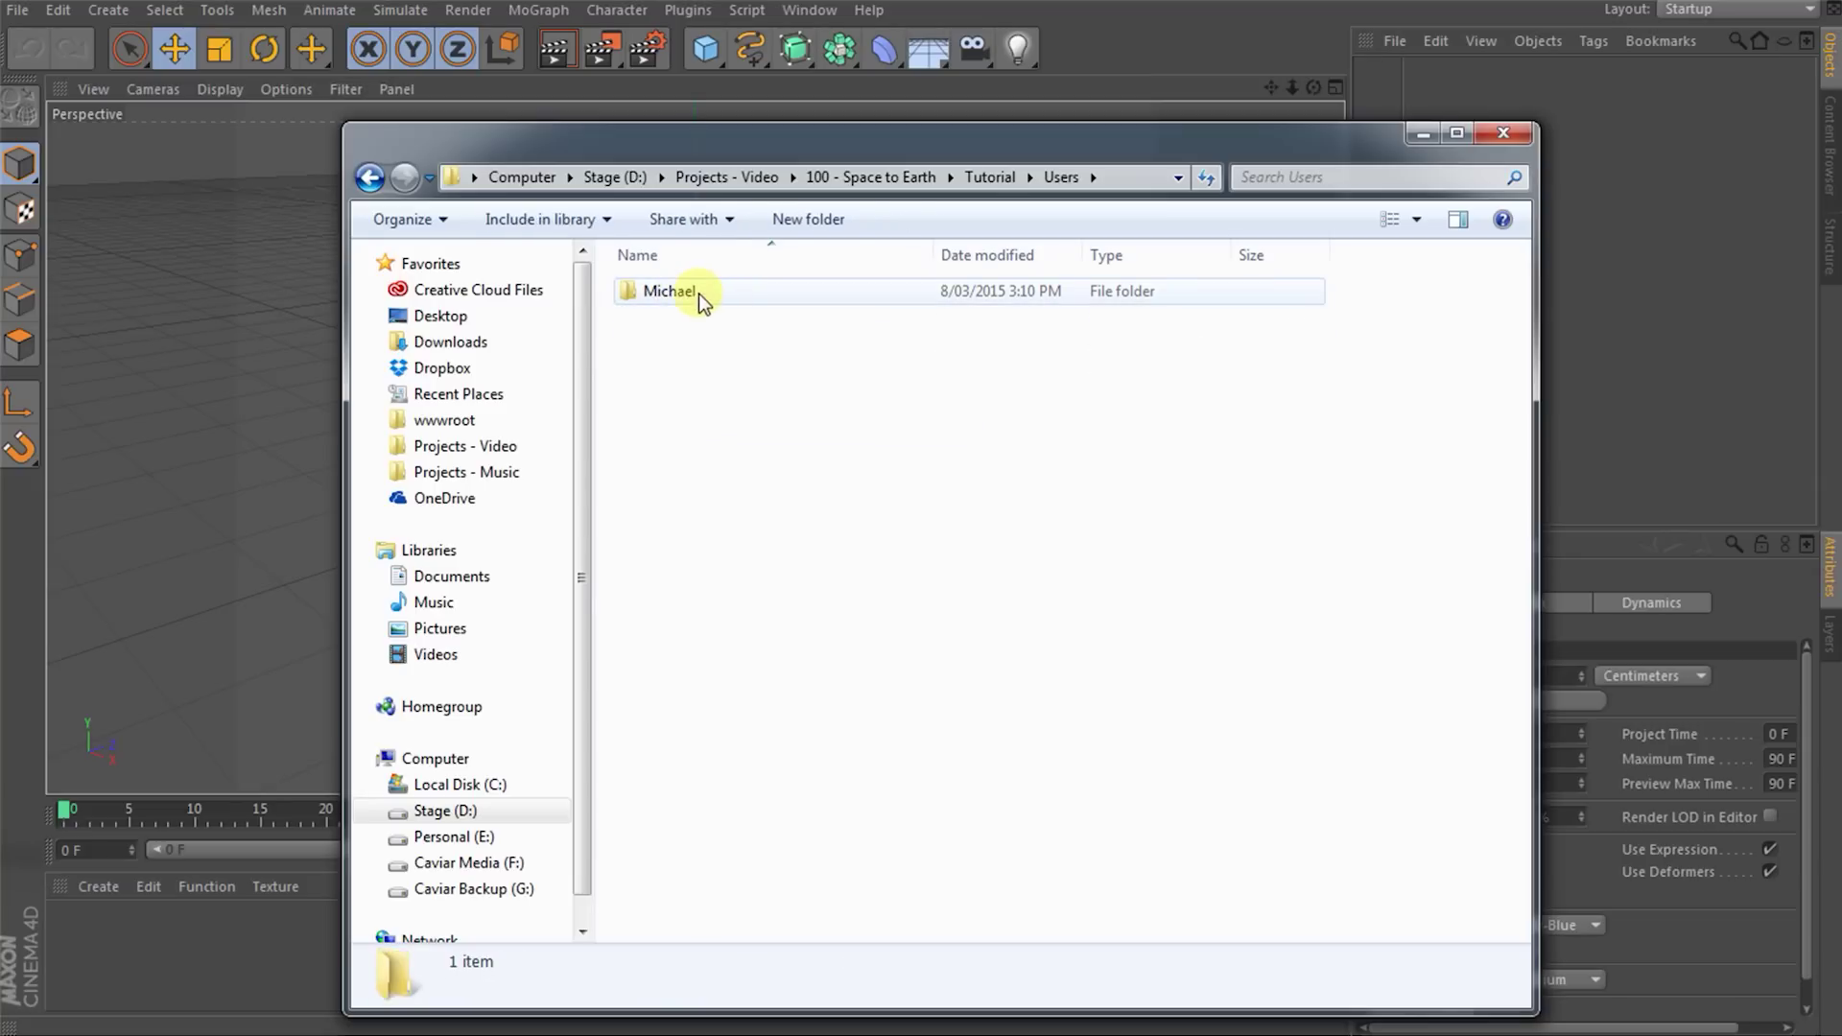
pyautogui.doubleClick(699, 294)
pyautogui.doubleClick(685, 325)
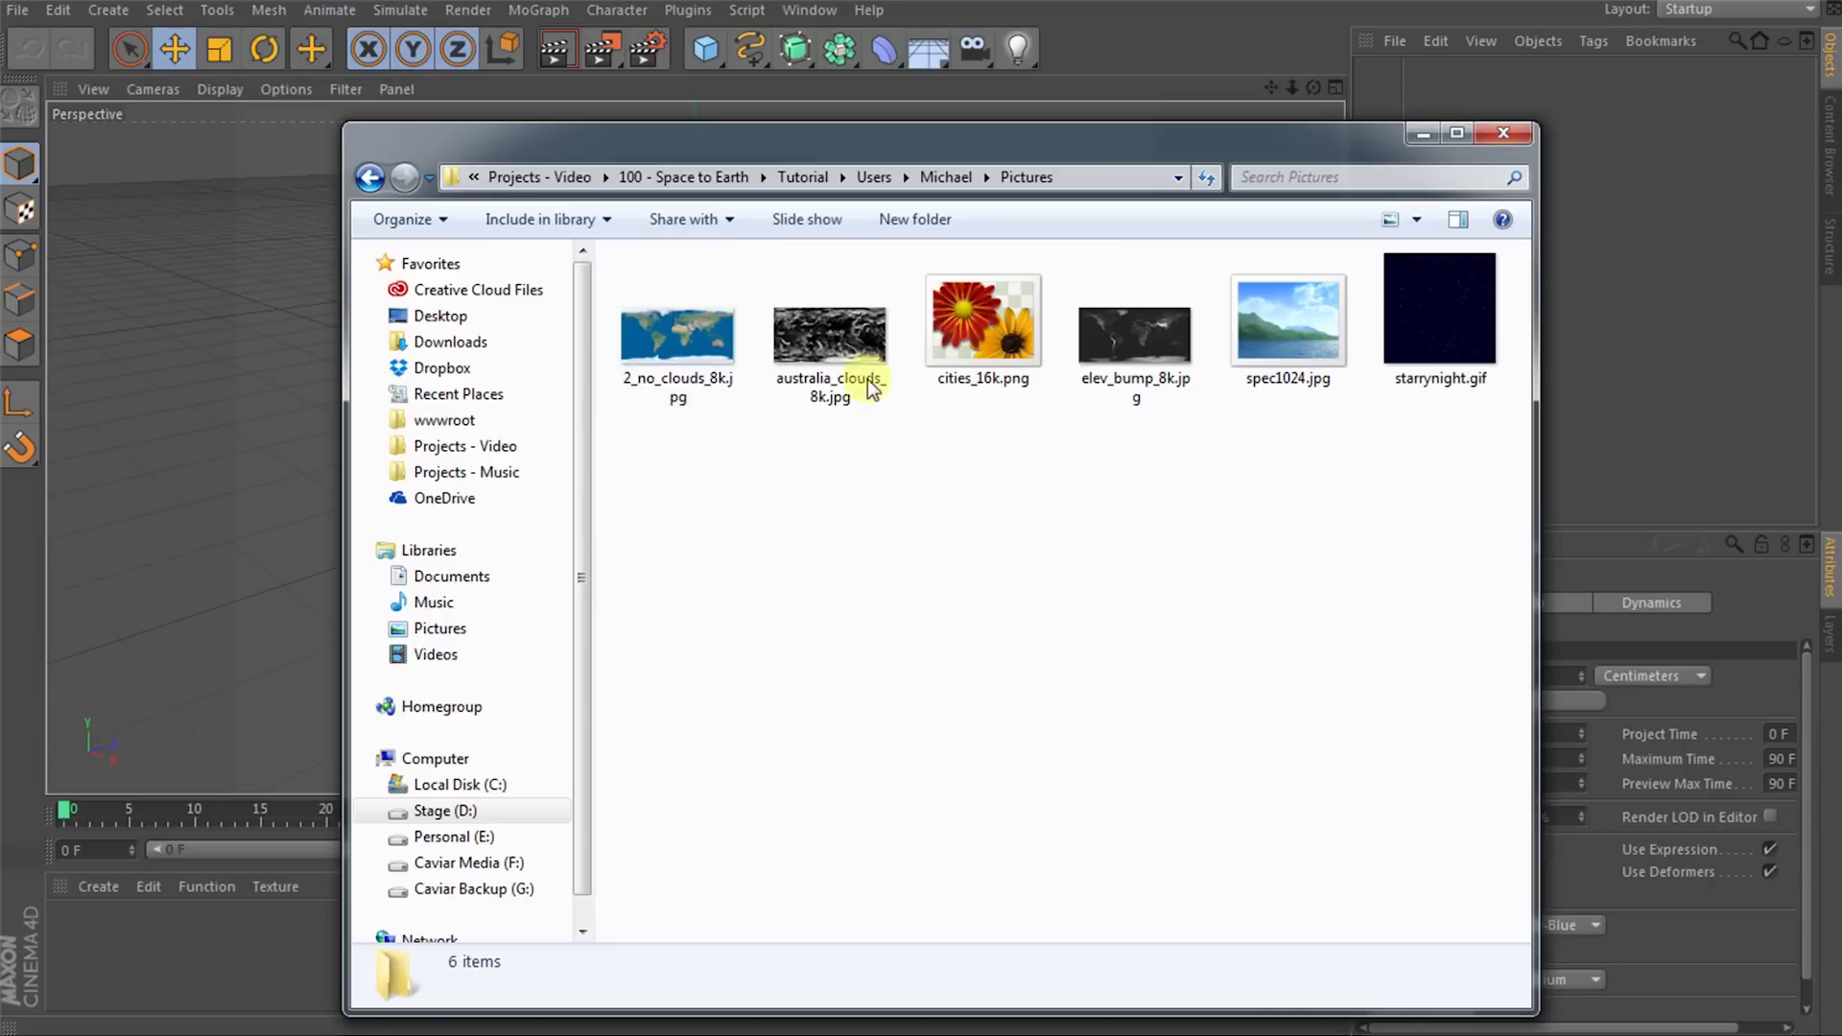
pyautogui.moveTo(1489, 477); pyautogui.dragTo(674, 468)
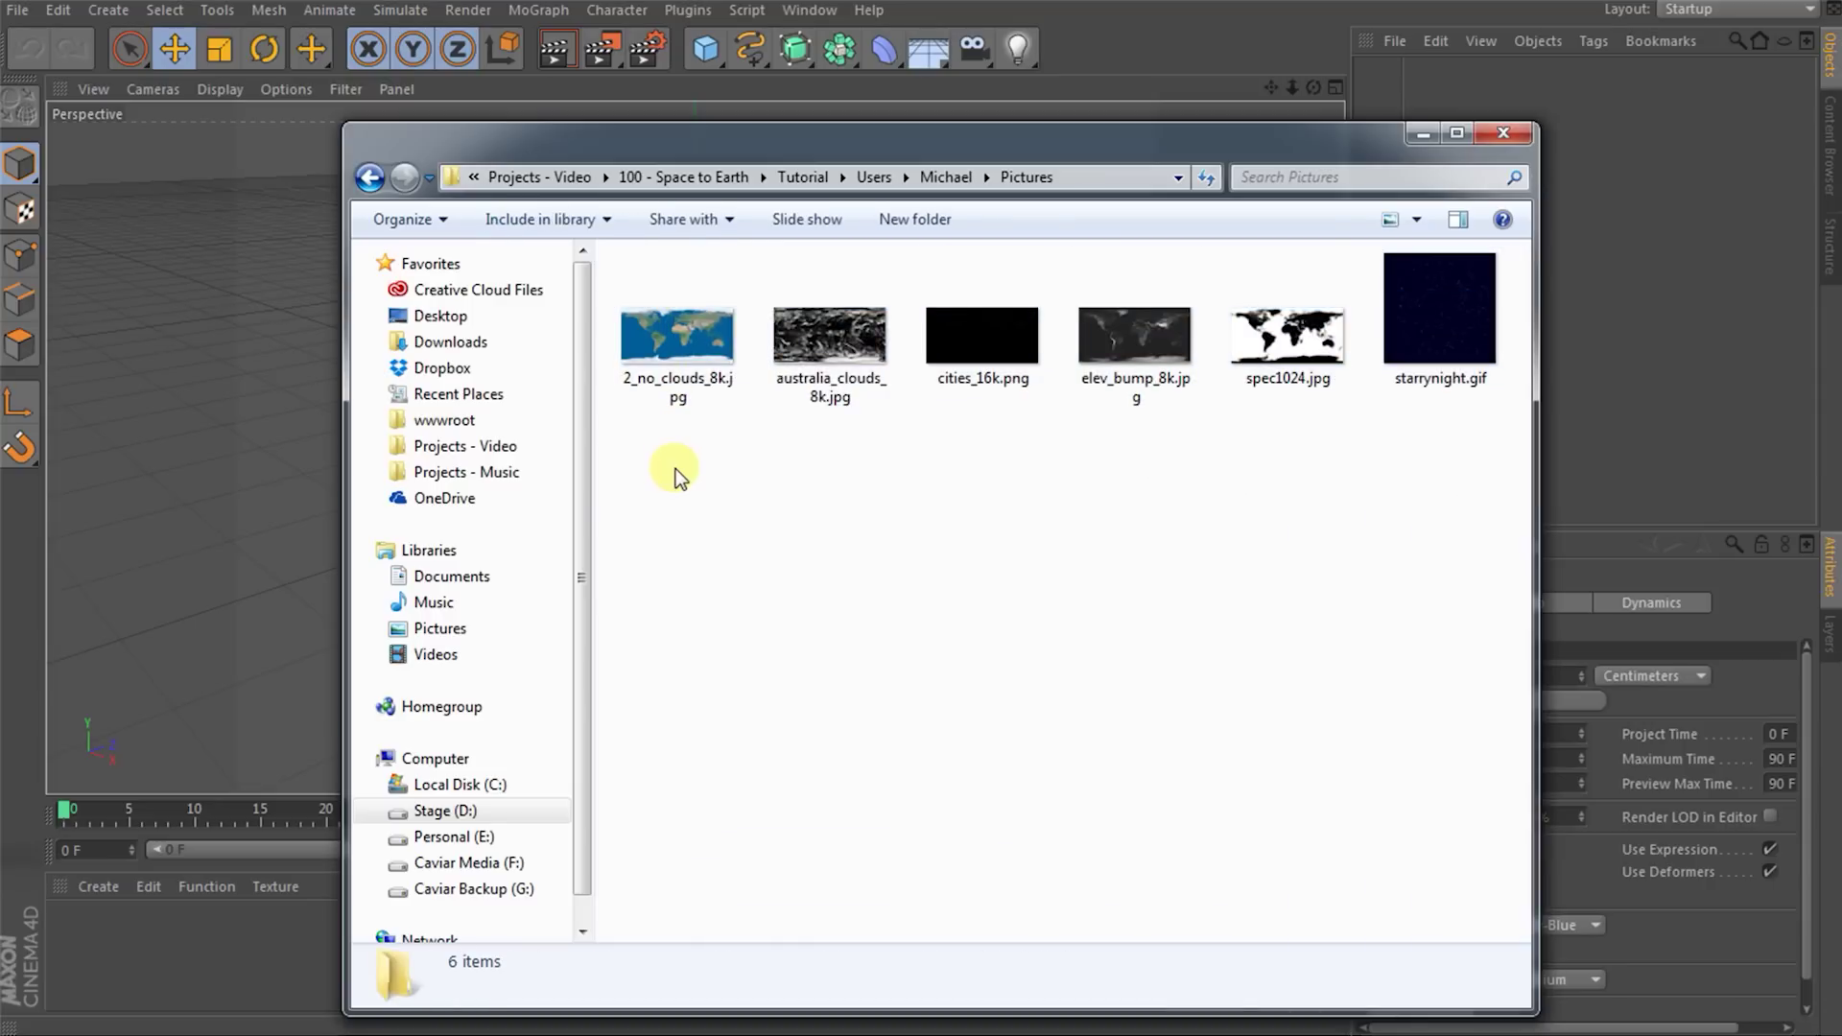
pyautogui.click(669, 369)
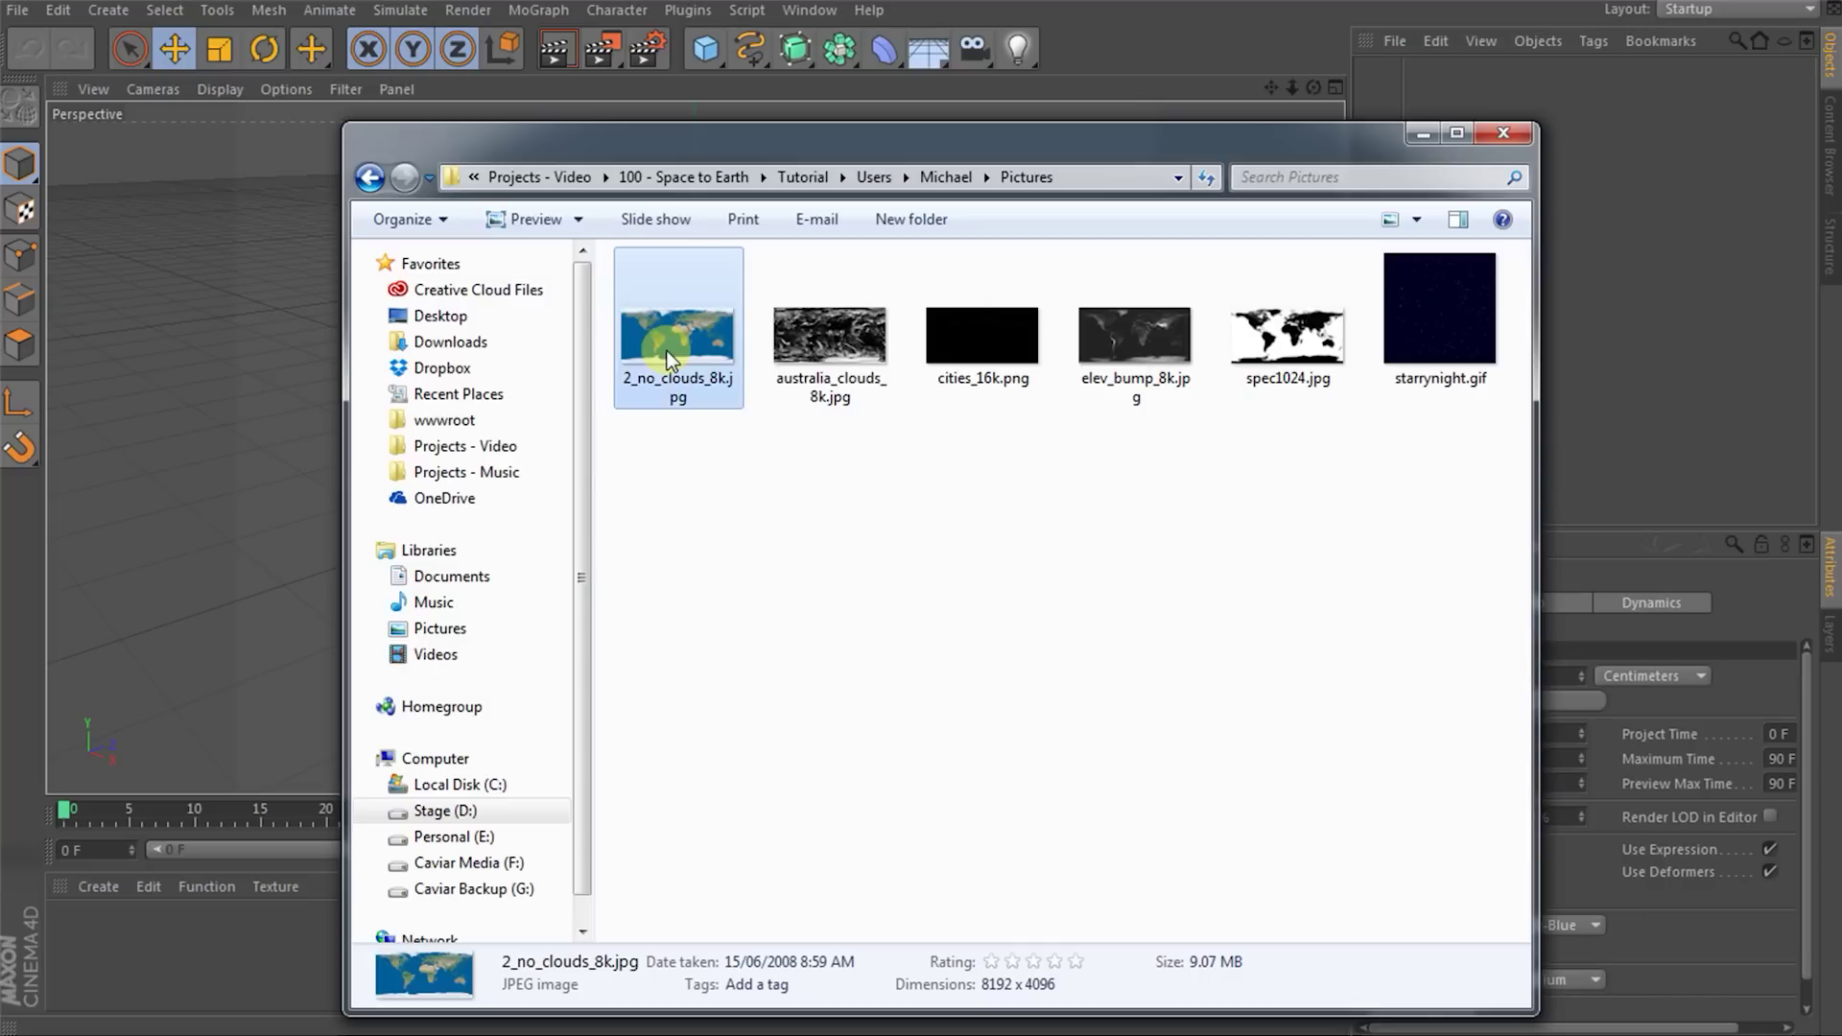
pyautogui.click(806, 347)
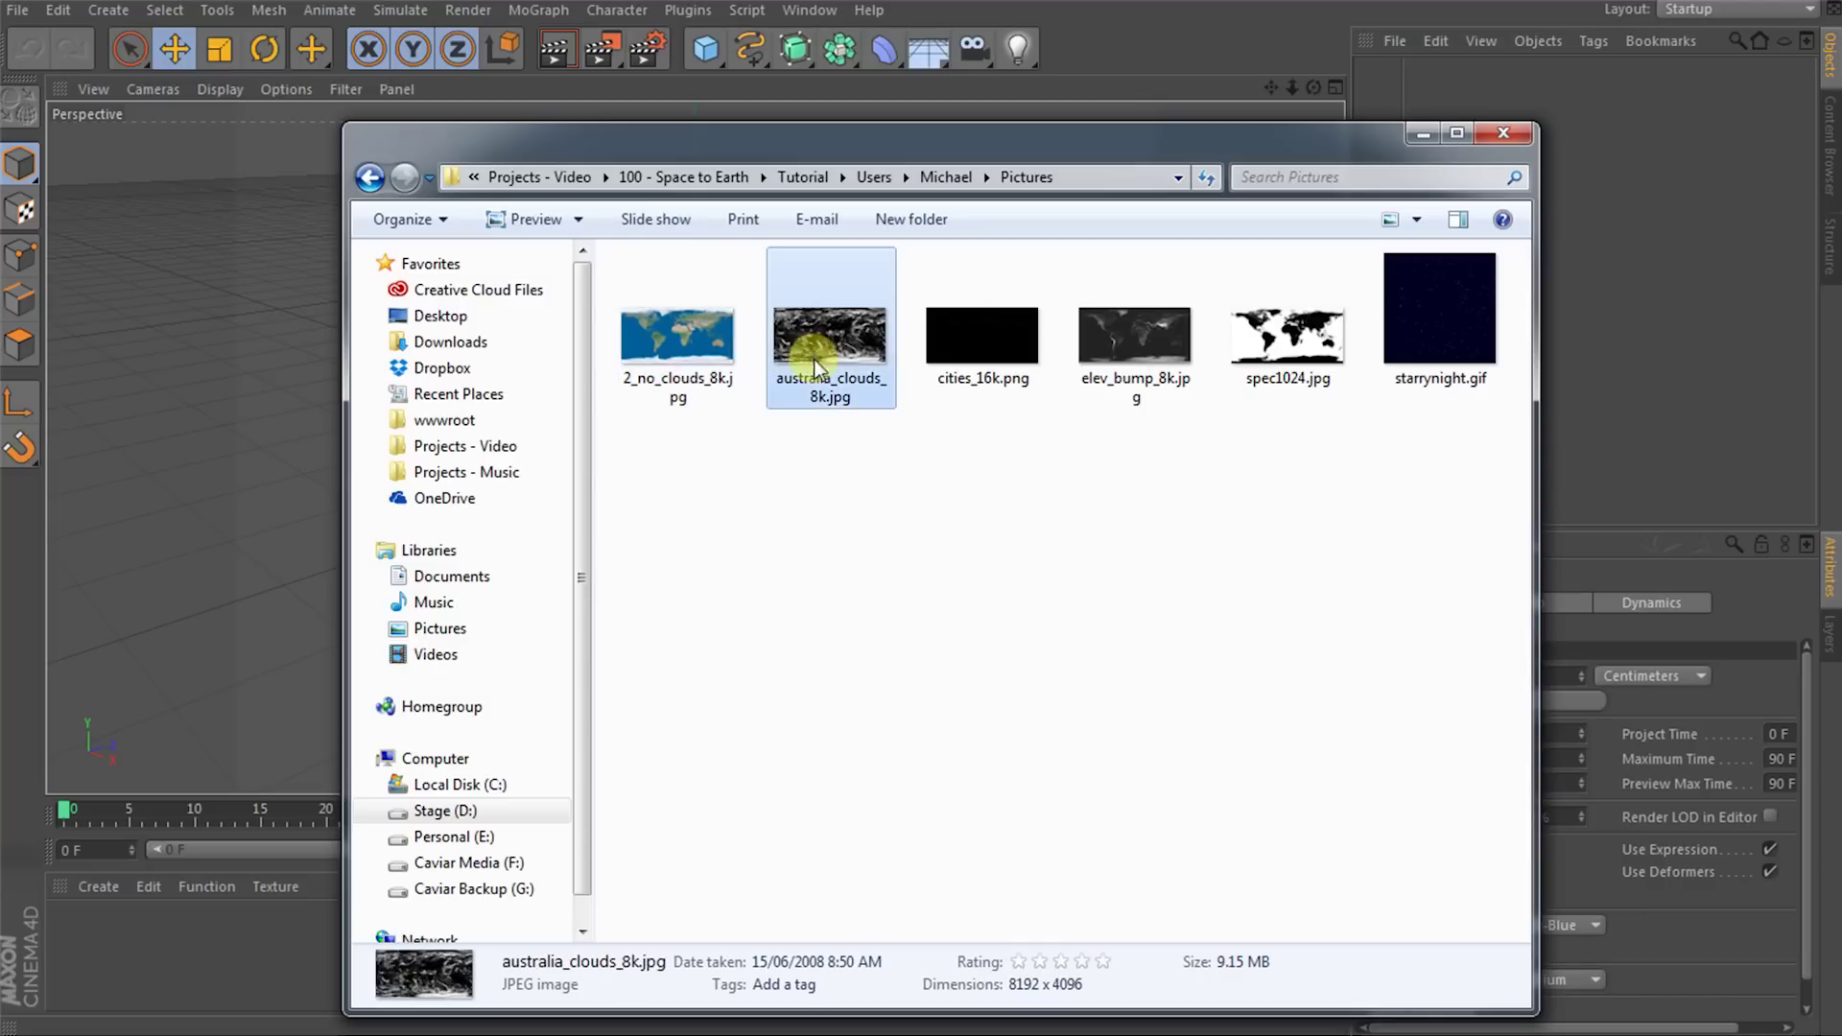
pyautogui.click(993, 326)
pyautogui.click(1107, 324)
pyautogui.click(1286, 331)
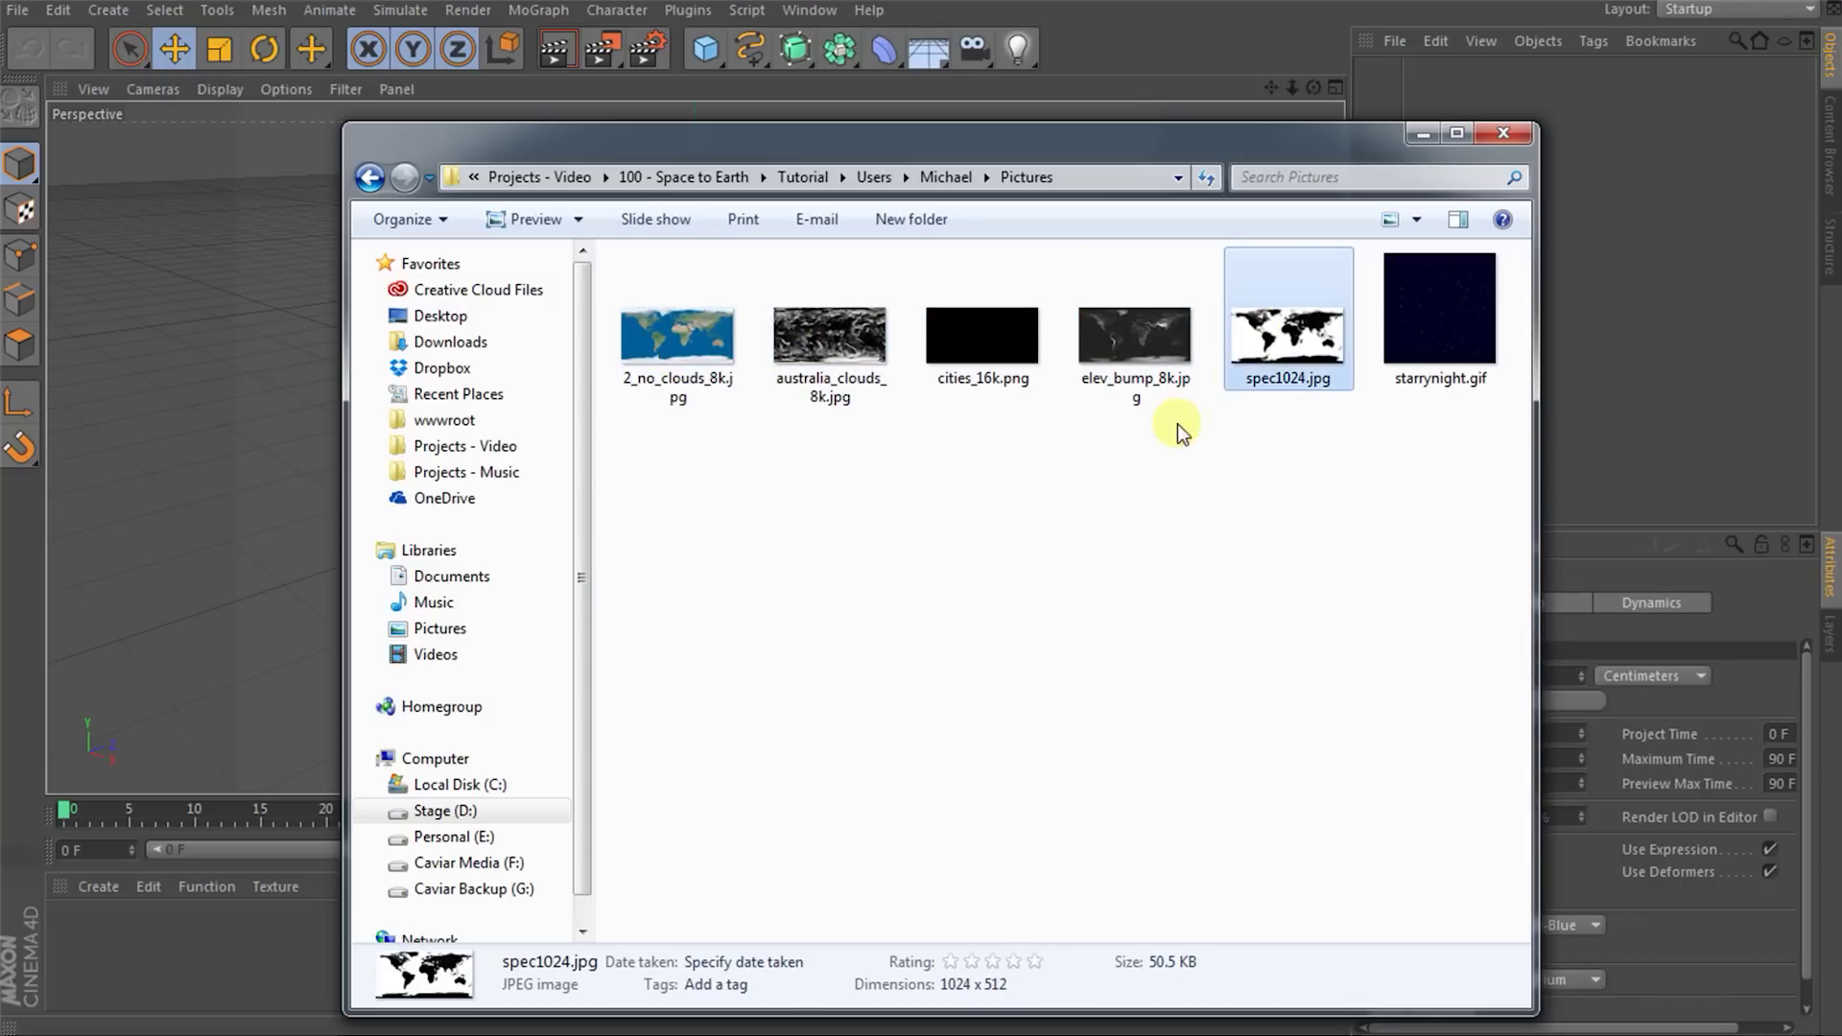
pyautogui.click(1068, 503)
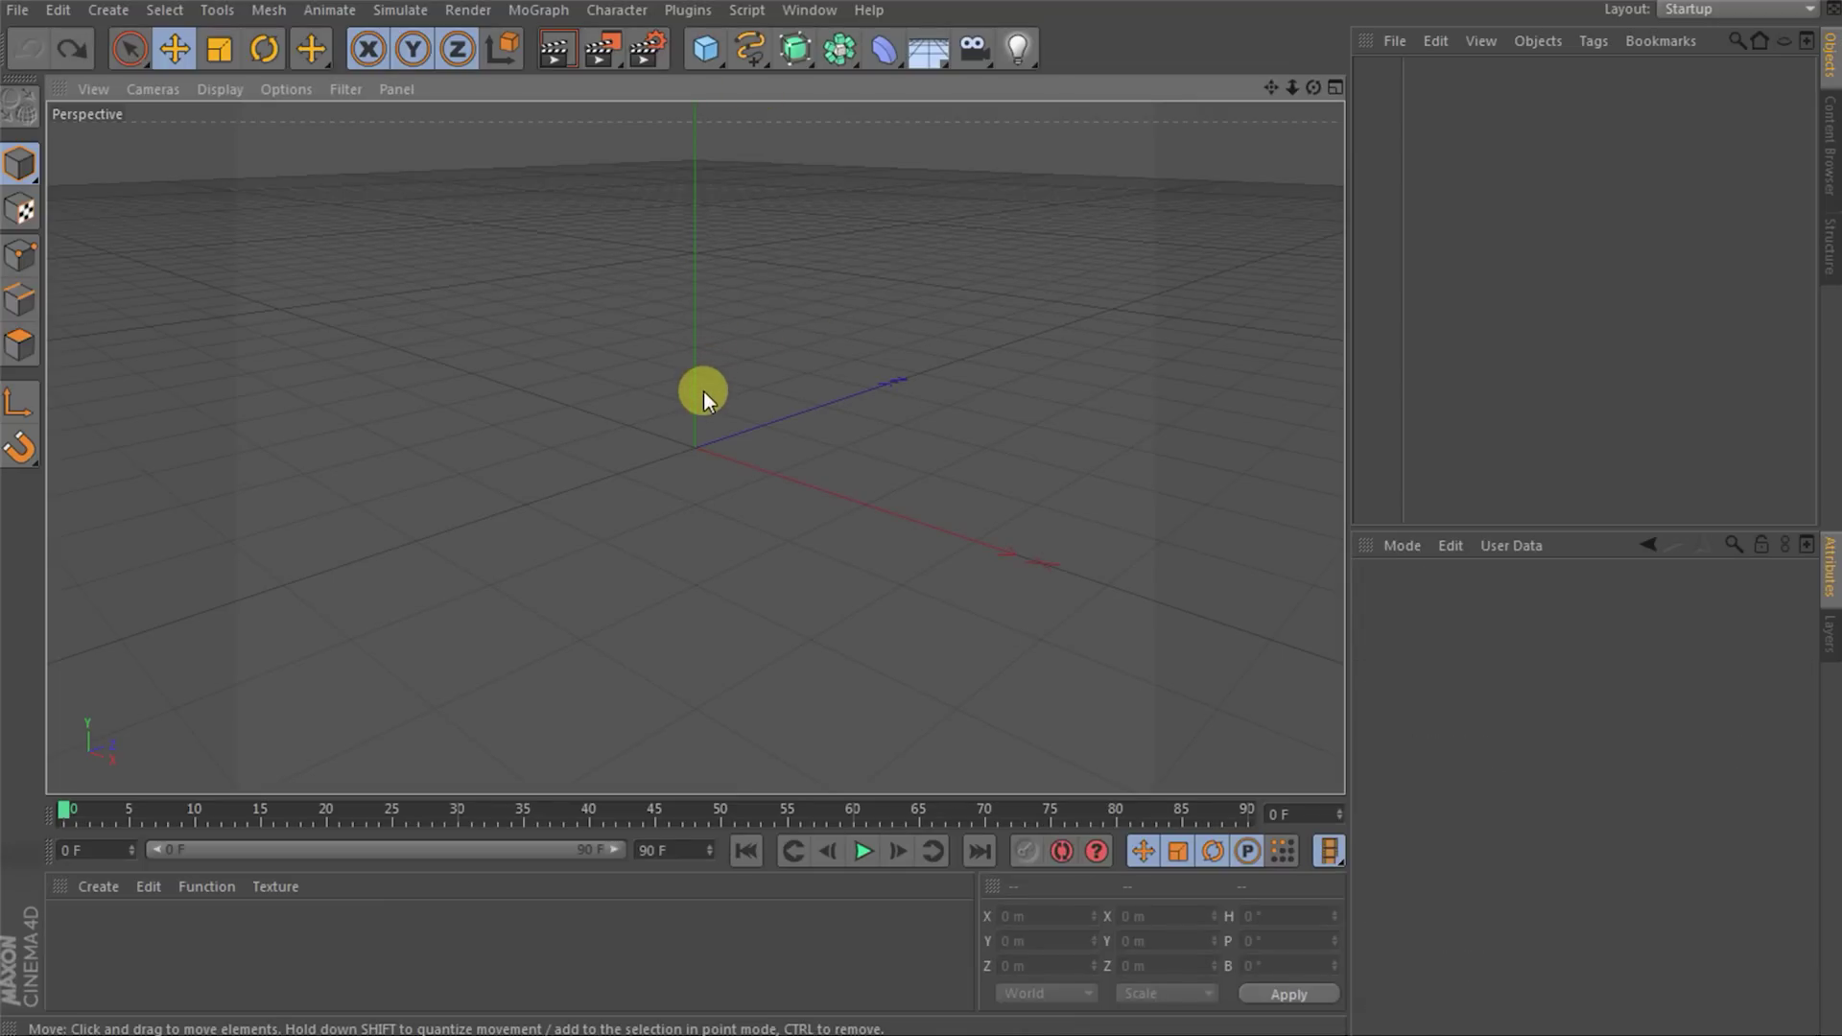
# - Set the render output to 1920 x 1080 at 24 fps, saving images as PNG
pyautogui.click(647, 51)
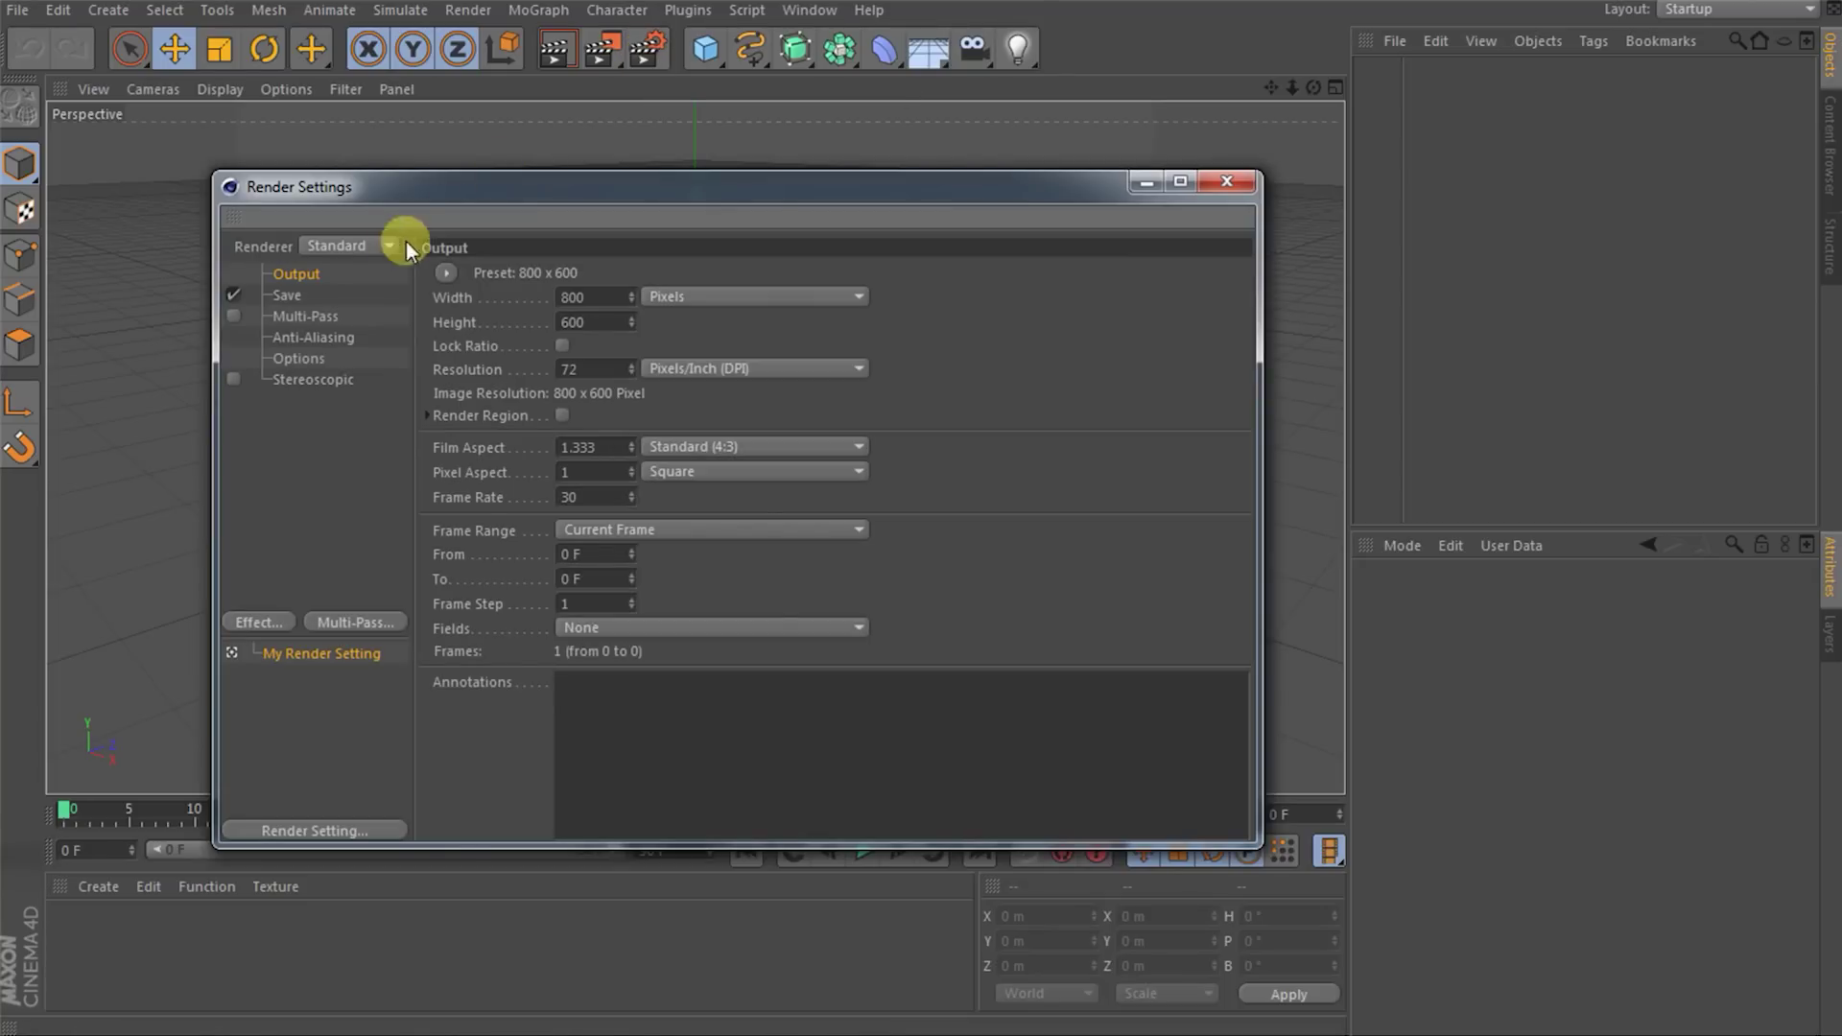
pyautogui.doubleClick(615, 295)
pyautogui.write('1920')
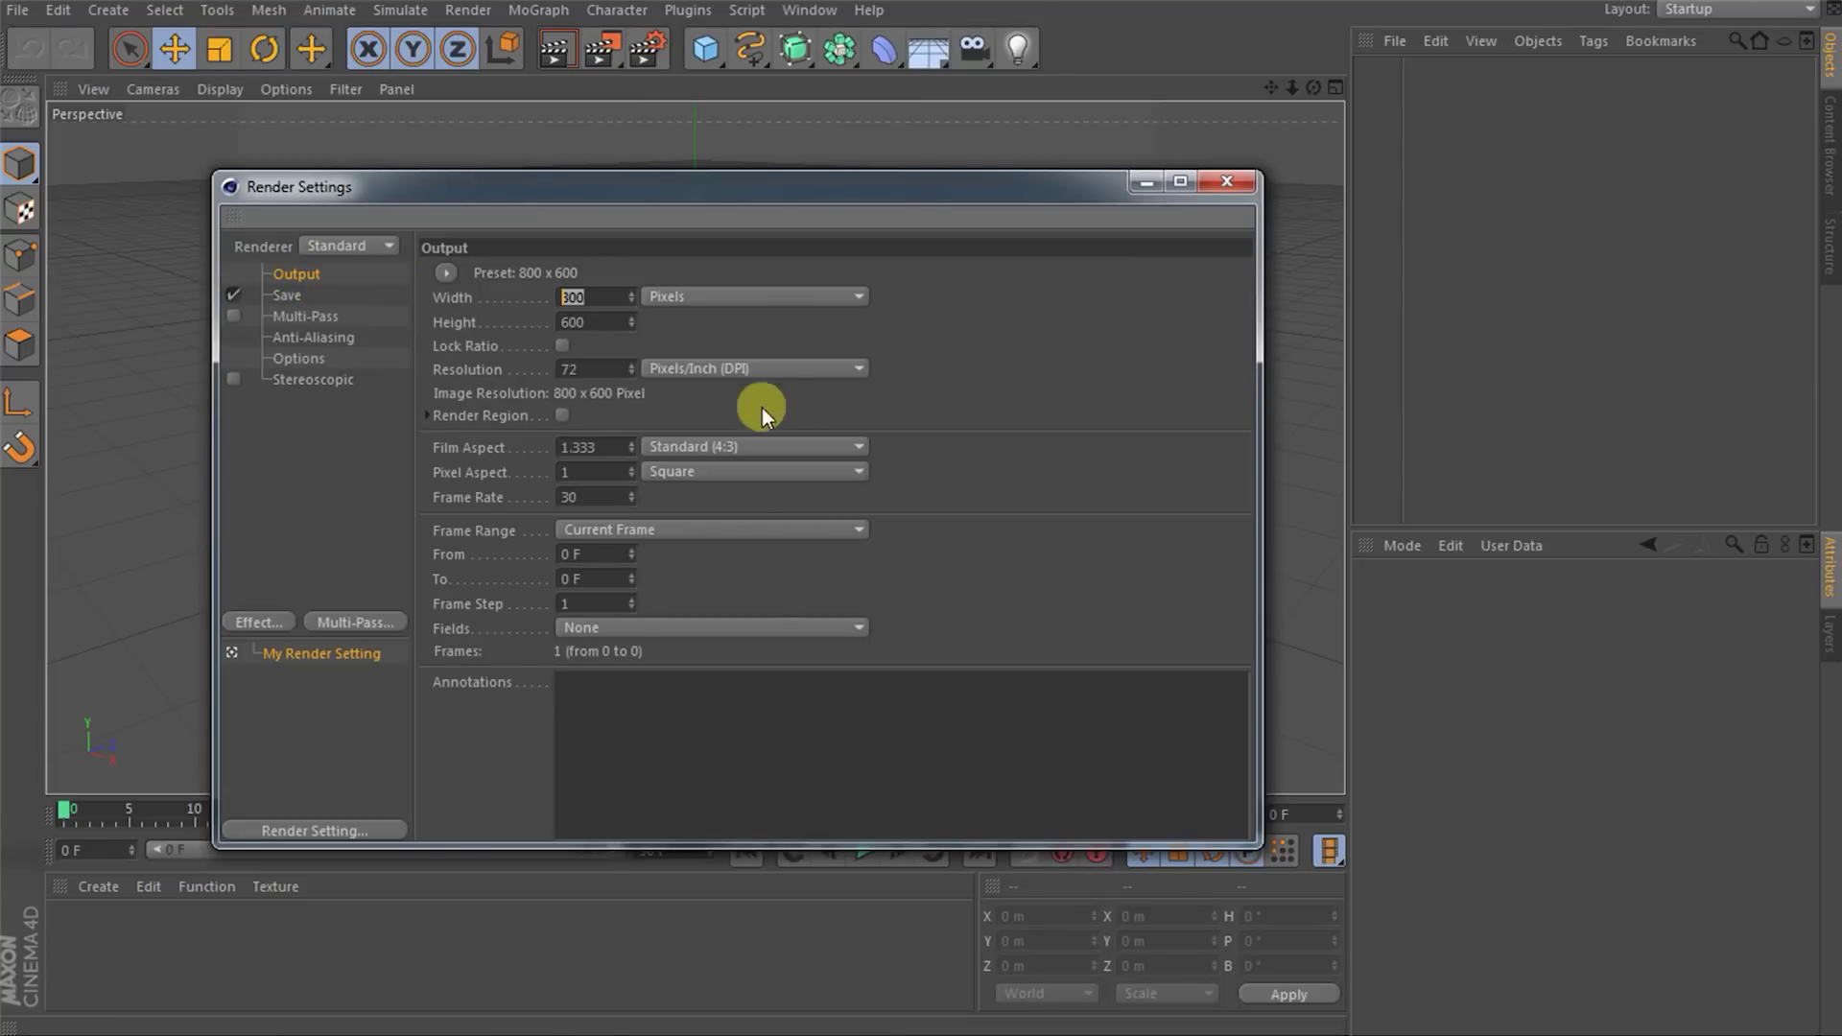
pyautogui.press('Tab')
pyautogui.write('1080')
pyautogui.press('Return')
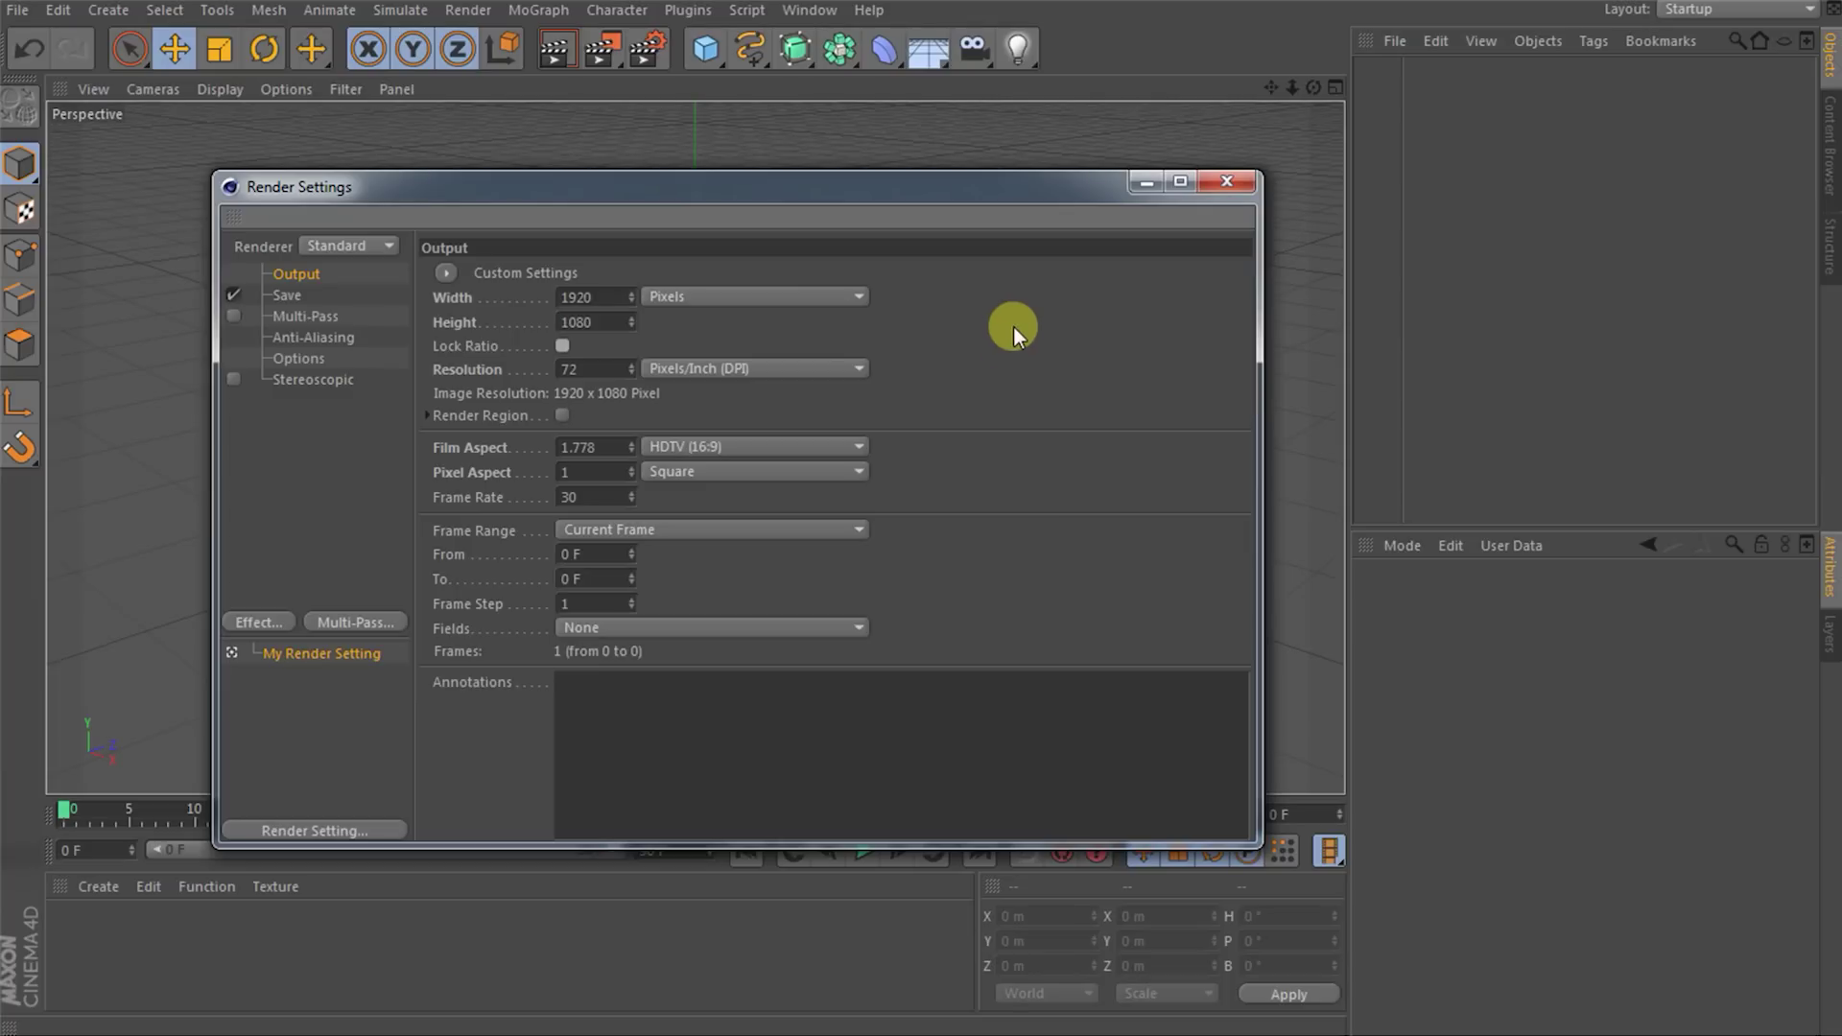
pyautogui.doubleClick(546, 497)
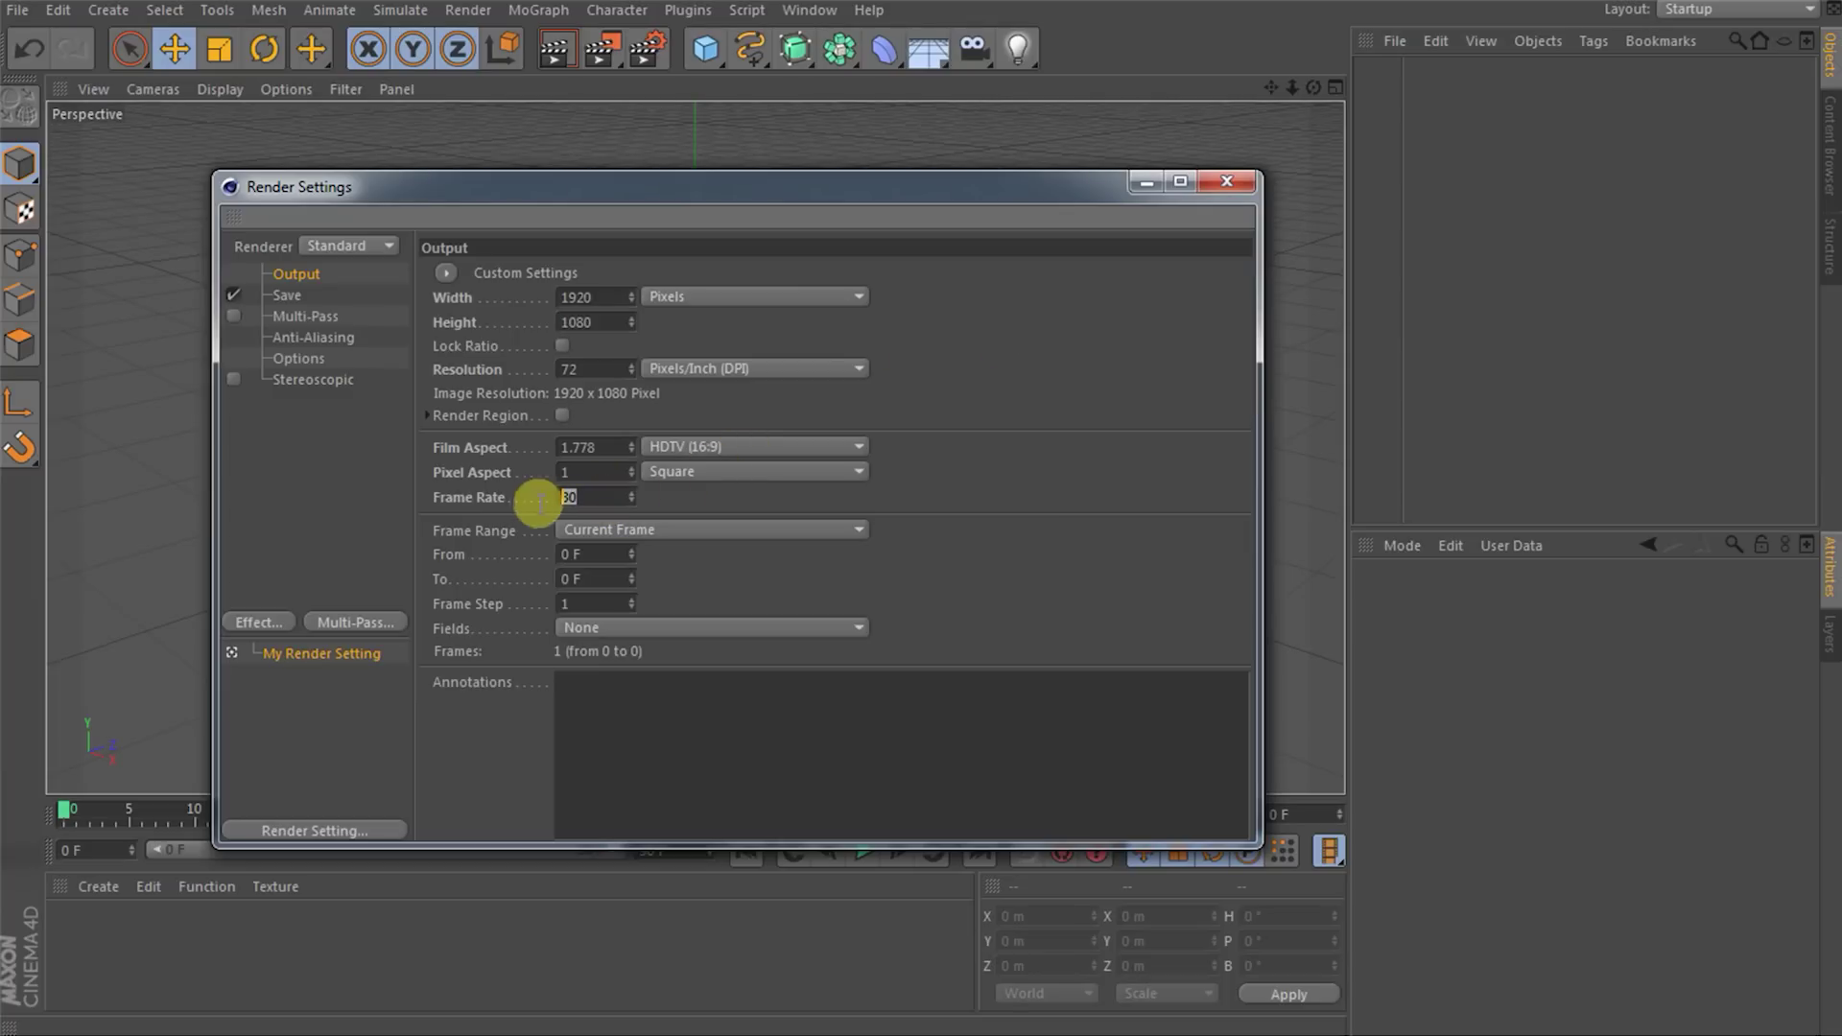
pyautogui.write('24')
pyautogui.click(288, 291)
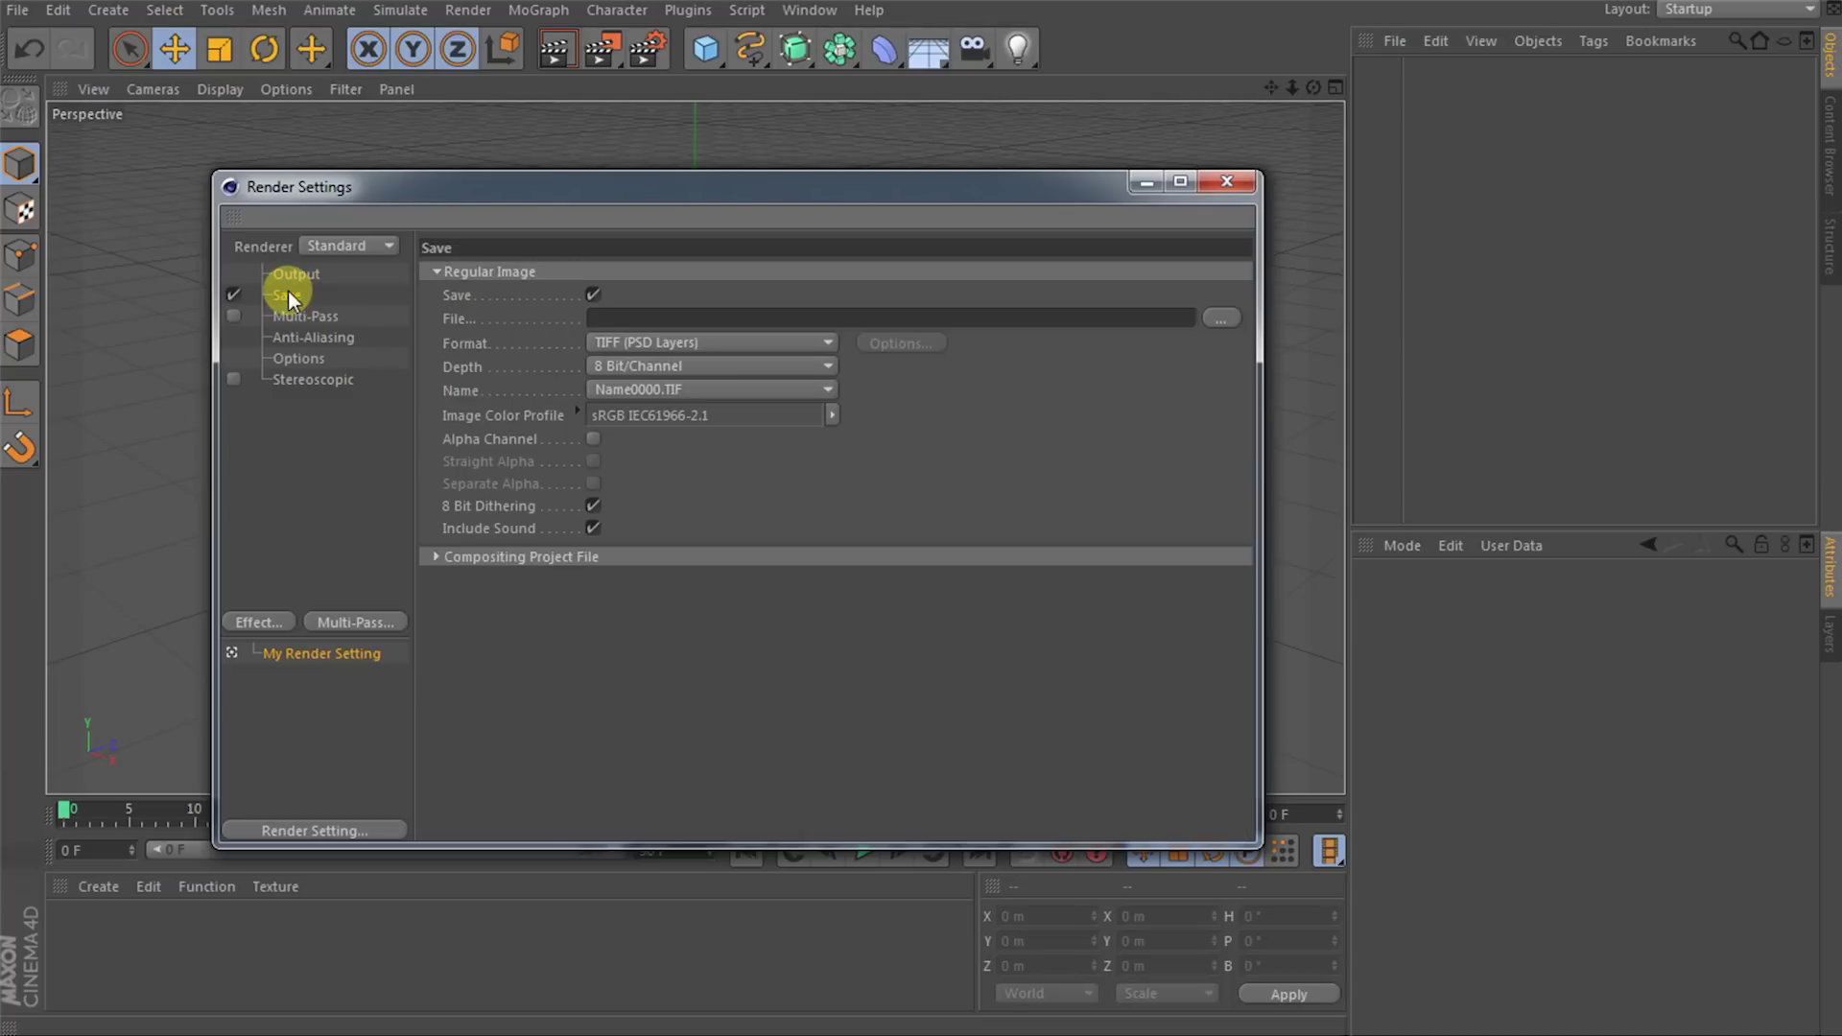
pyautogui.click(825, 344)
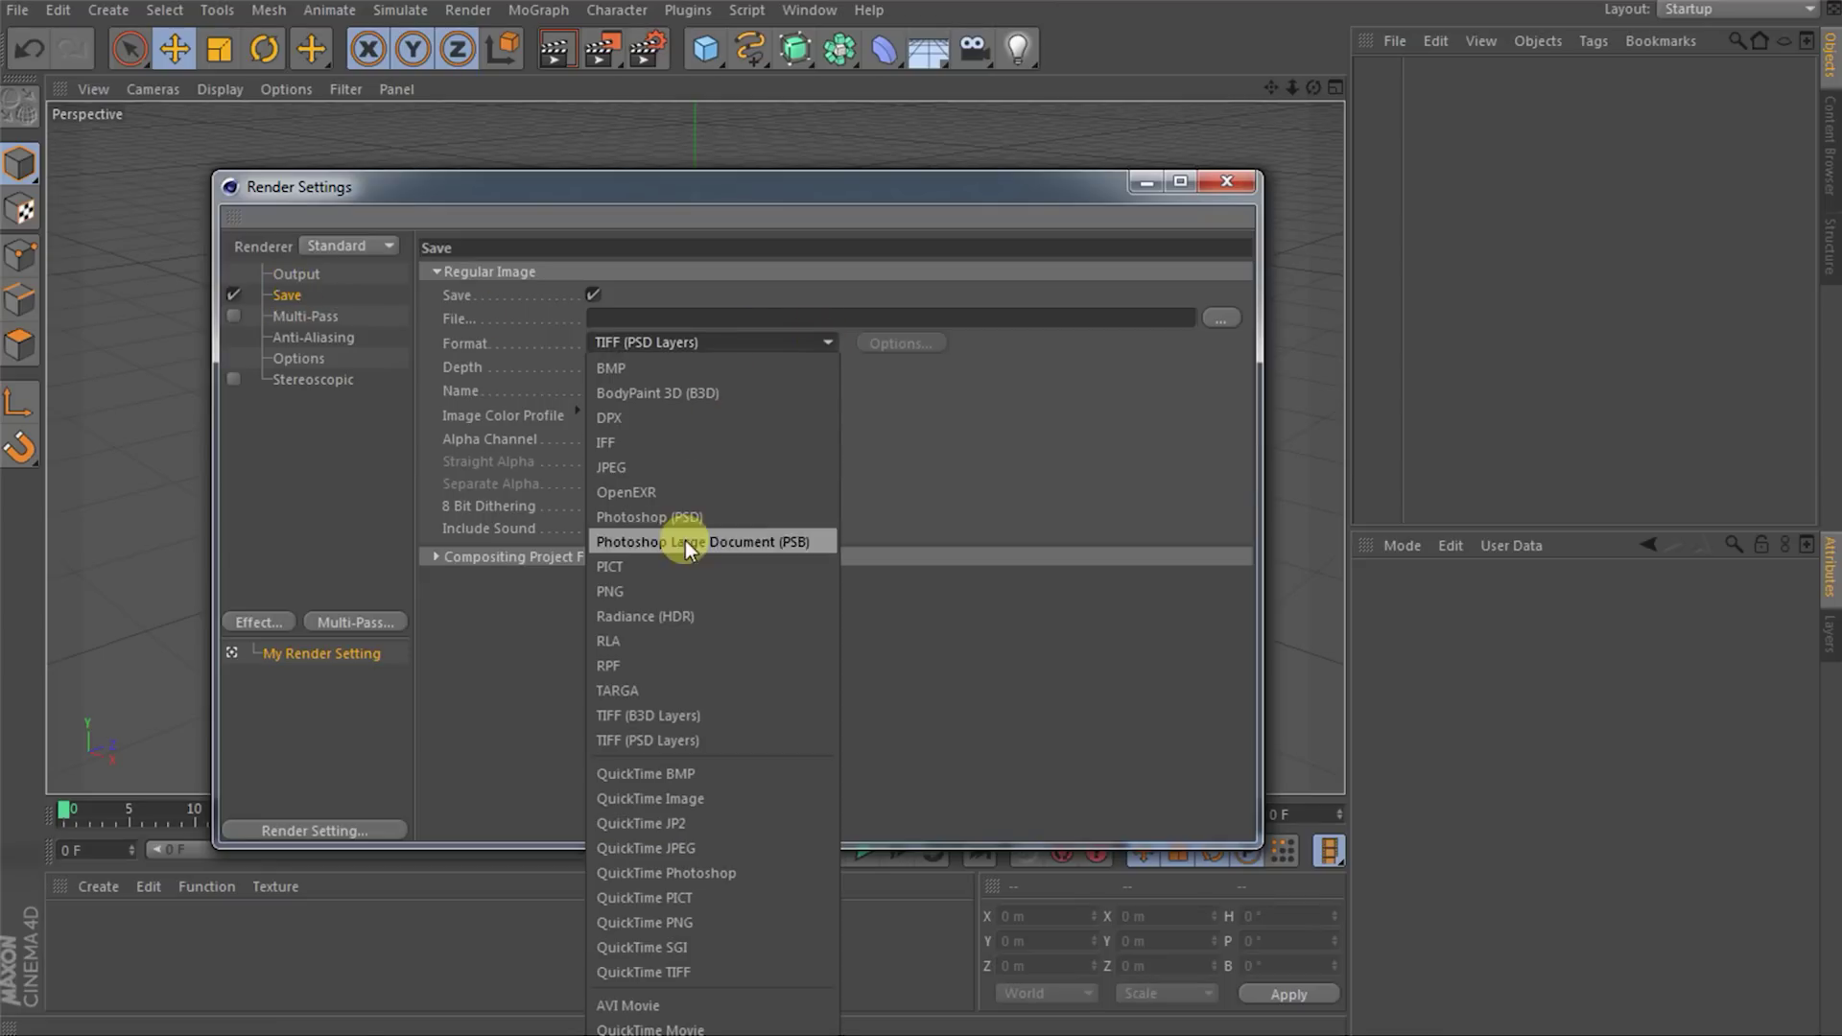
pyautogui.click(666, 589)
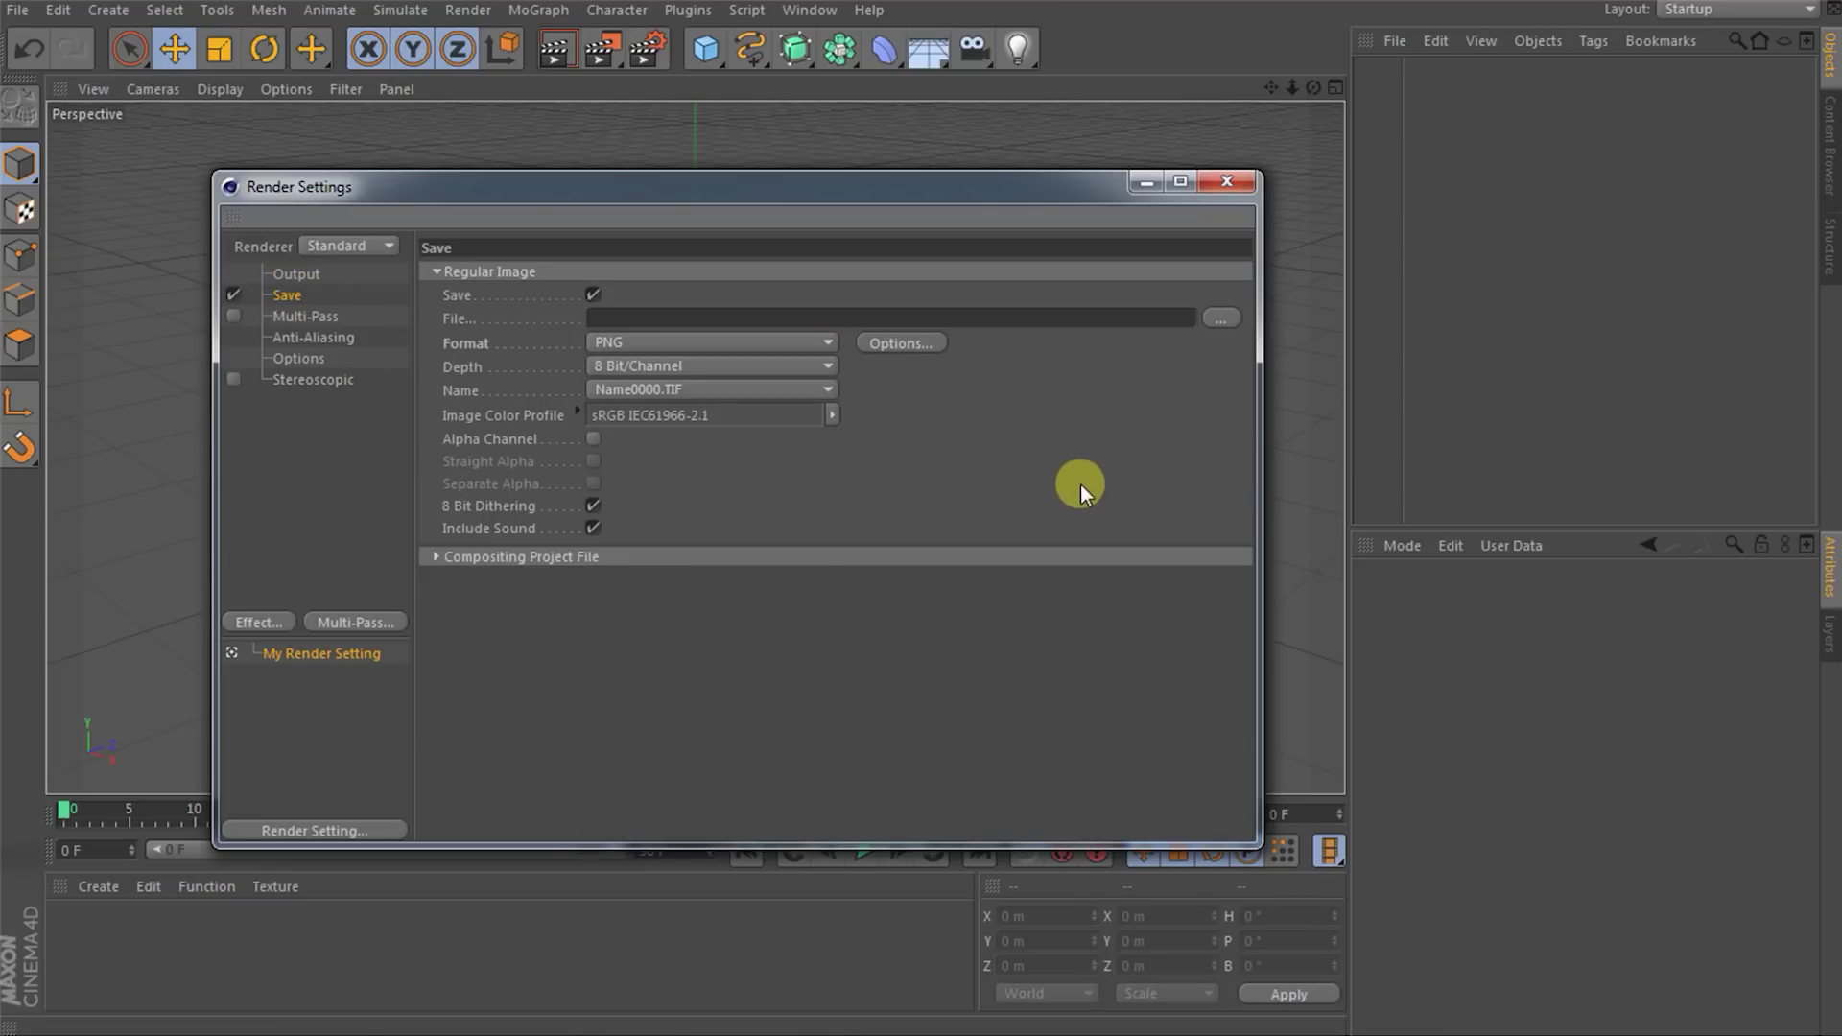
# - Save renders as SunriseOverEarth in a new Tutorial\Output folder and close Render Settings
pyautogui.click(1220, 320)
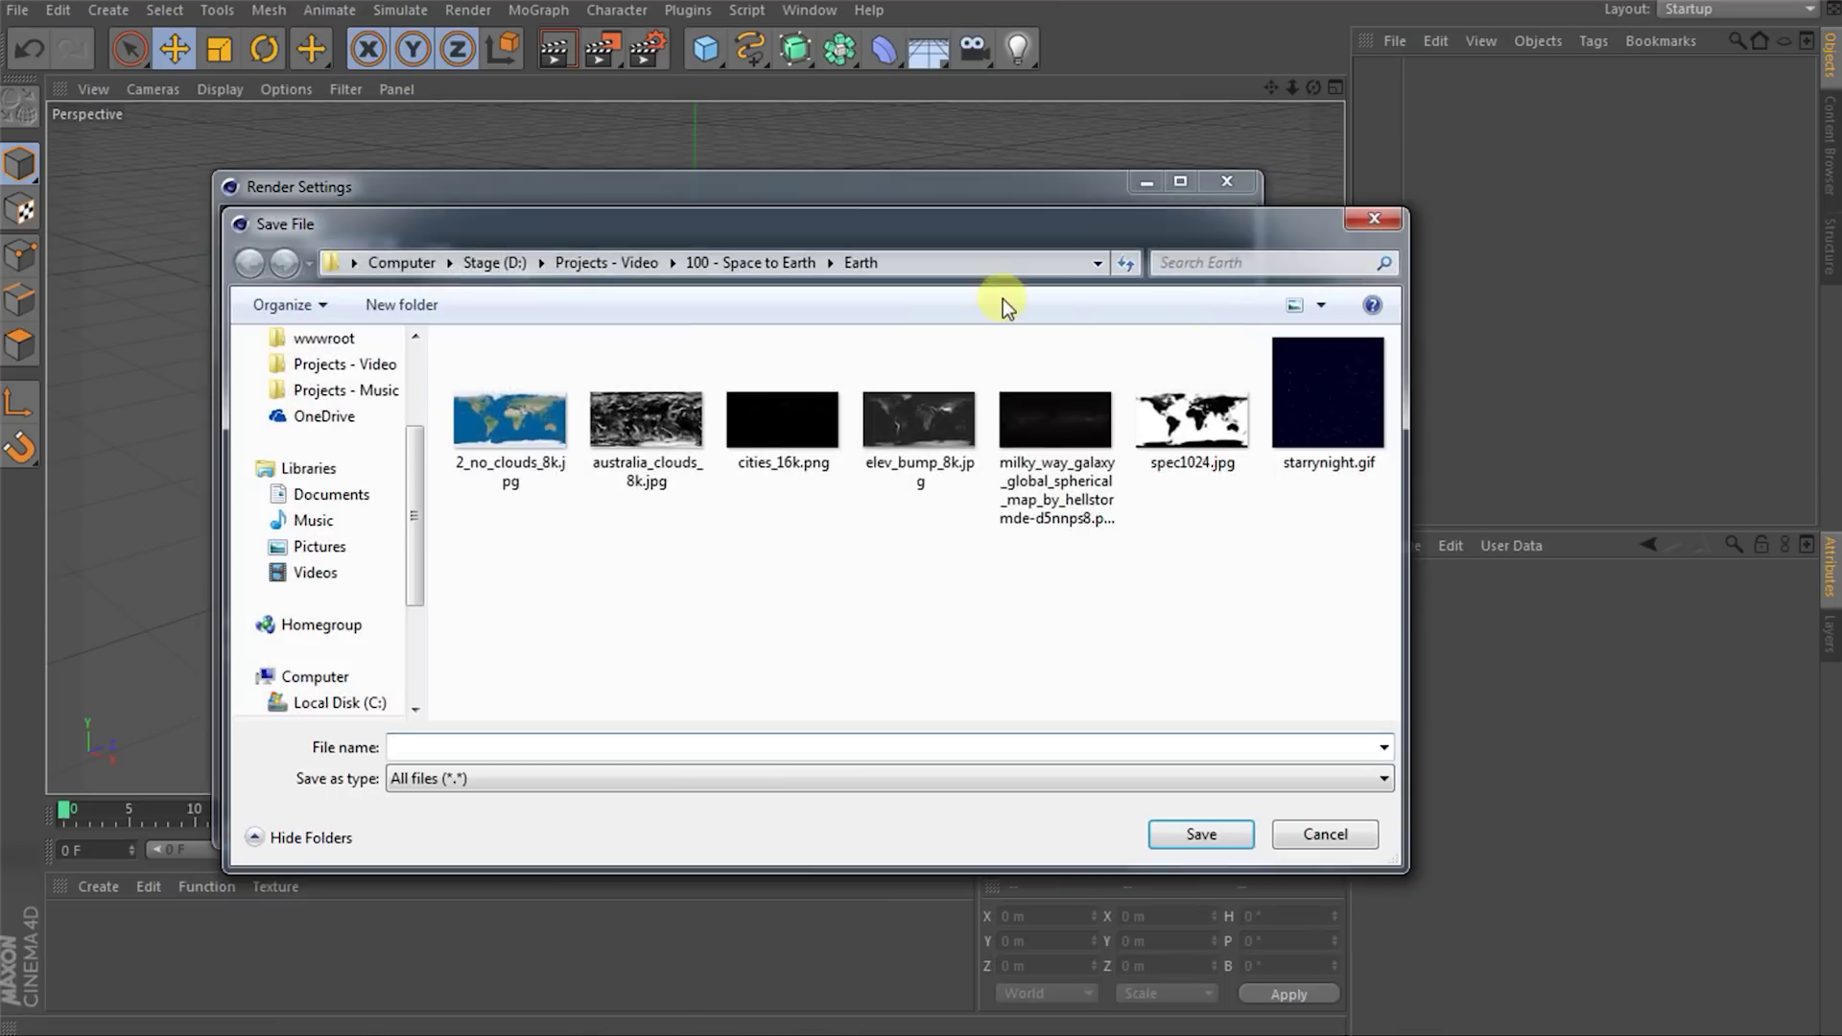
pyautogui.doubleClick(508, 507)
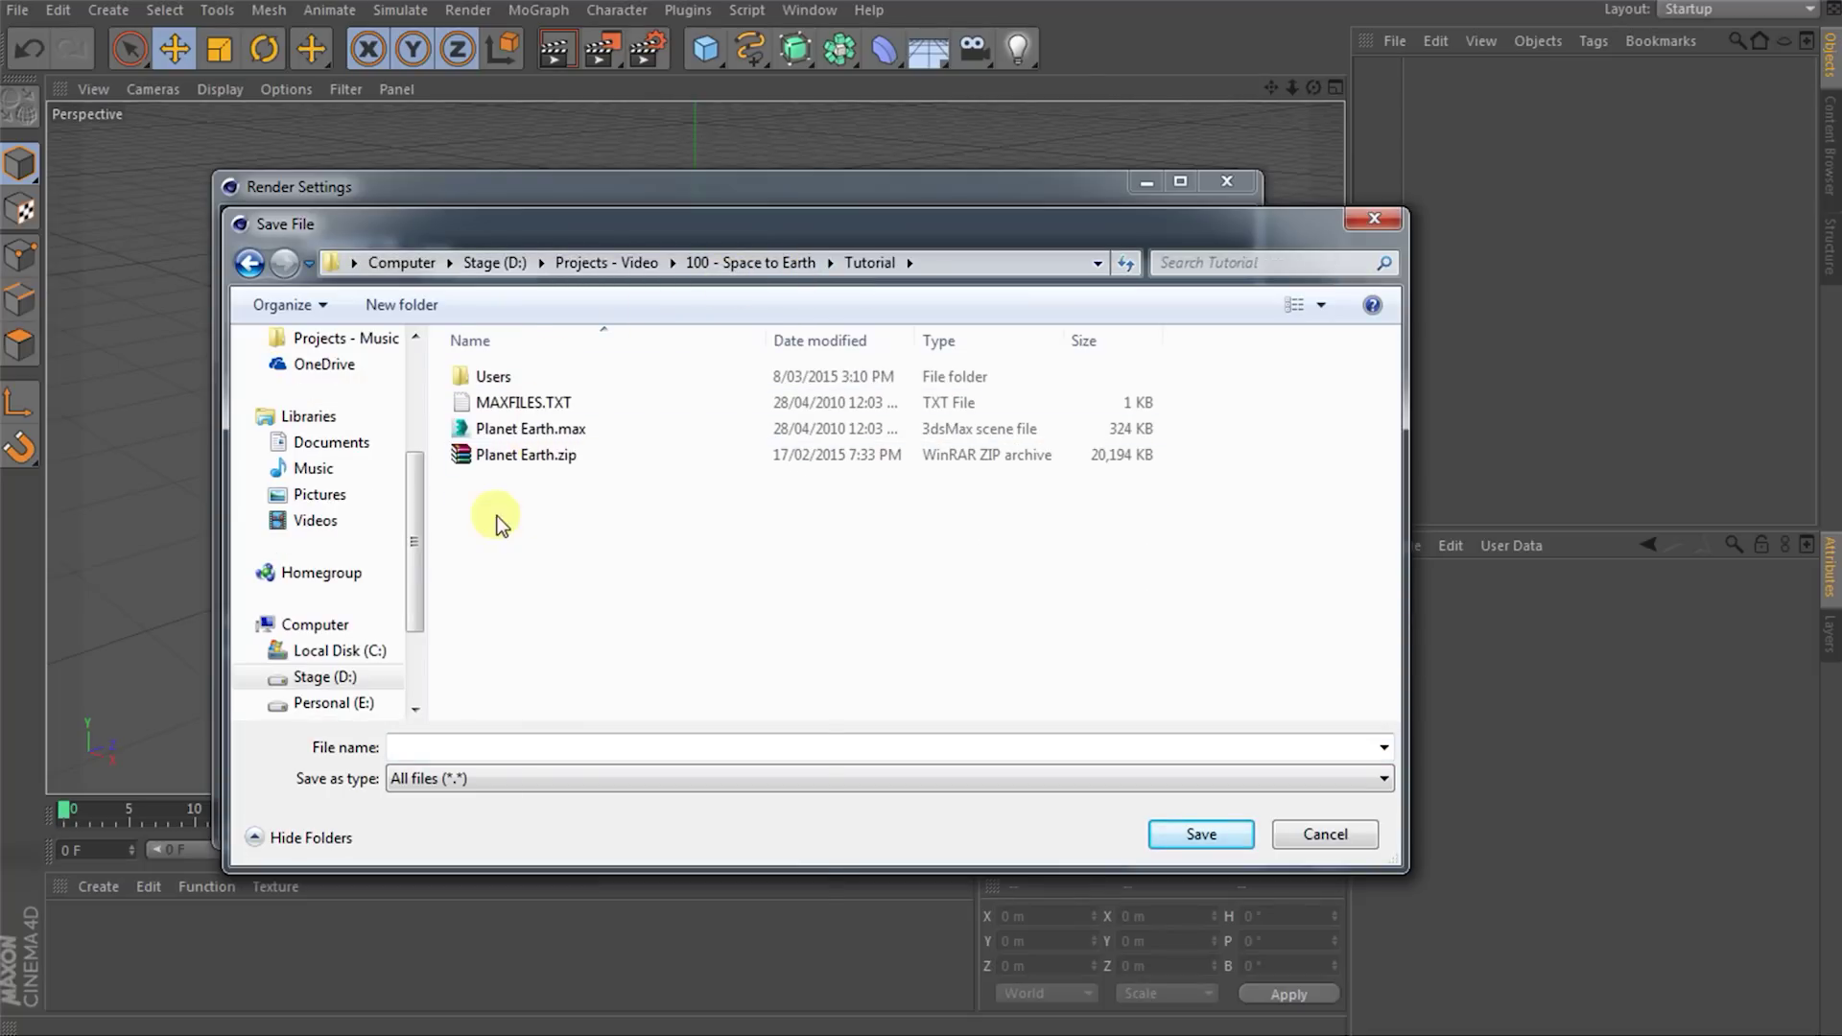
pyautogui.rightClick(495, 518)
pyautogui.moveTo(633, 962)
pyautogui.click(921, 603)
pyautogui.write('Output')
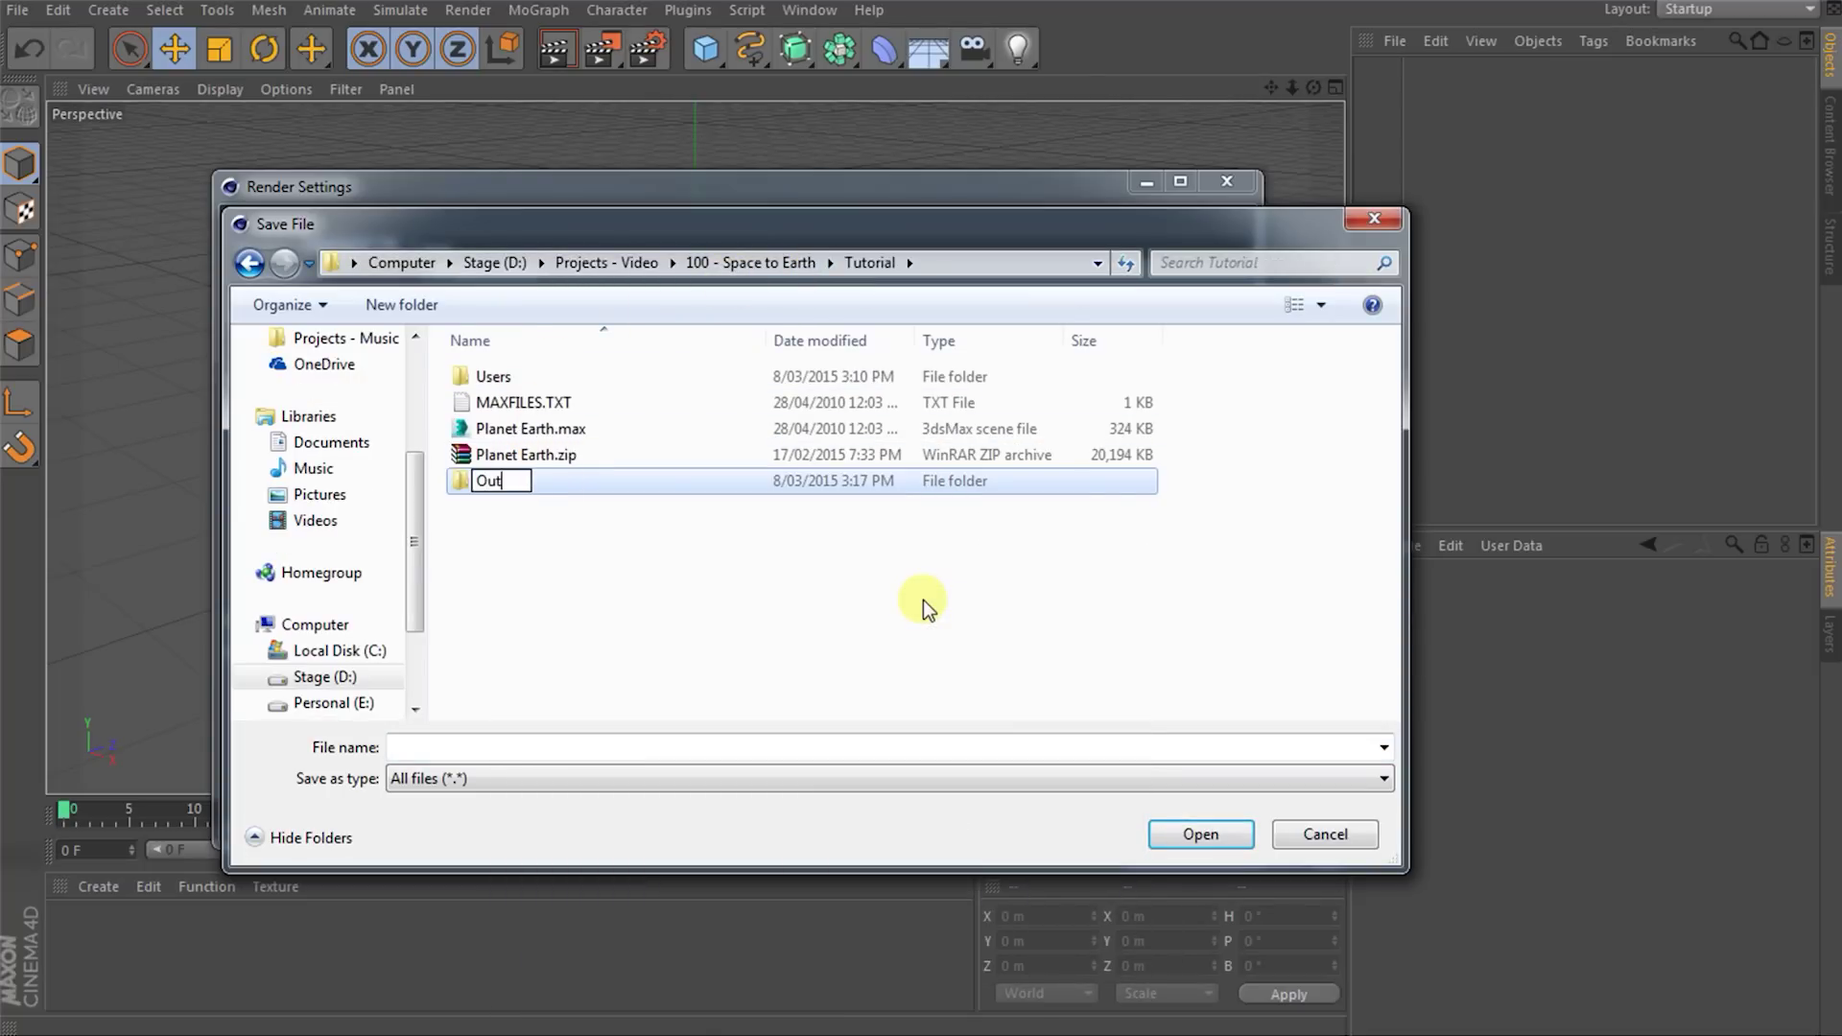
pyautogui.press('Return')
pyautogui.doubleClick(499, 376)
pyautogui.click(802, 746)
pyautogui.write('SunriseOverEarth')
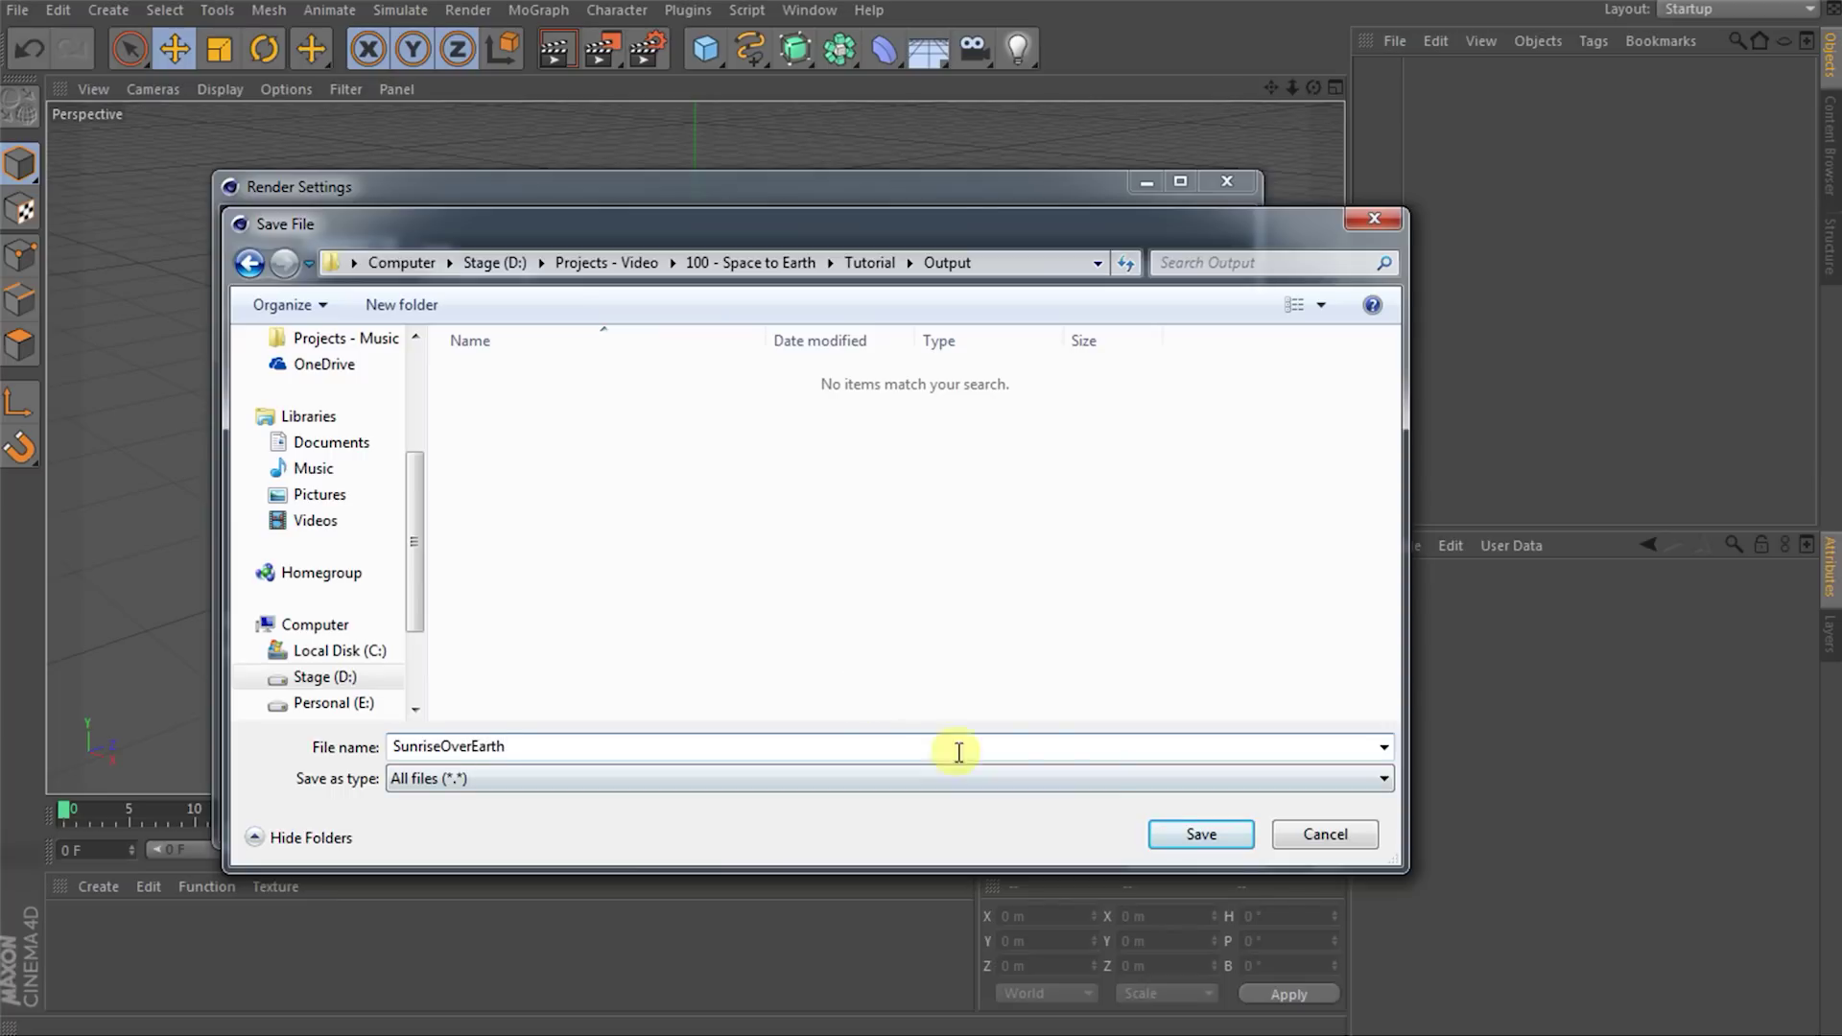
pyautogui.click(1168, 837)
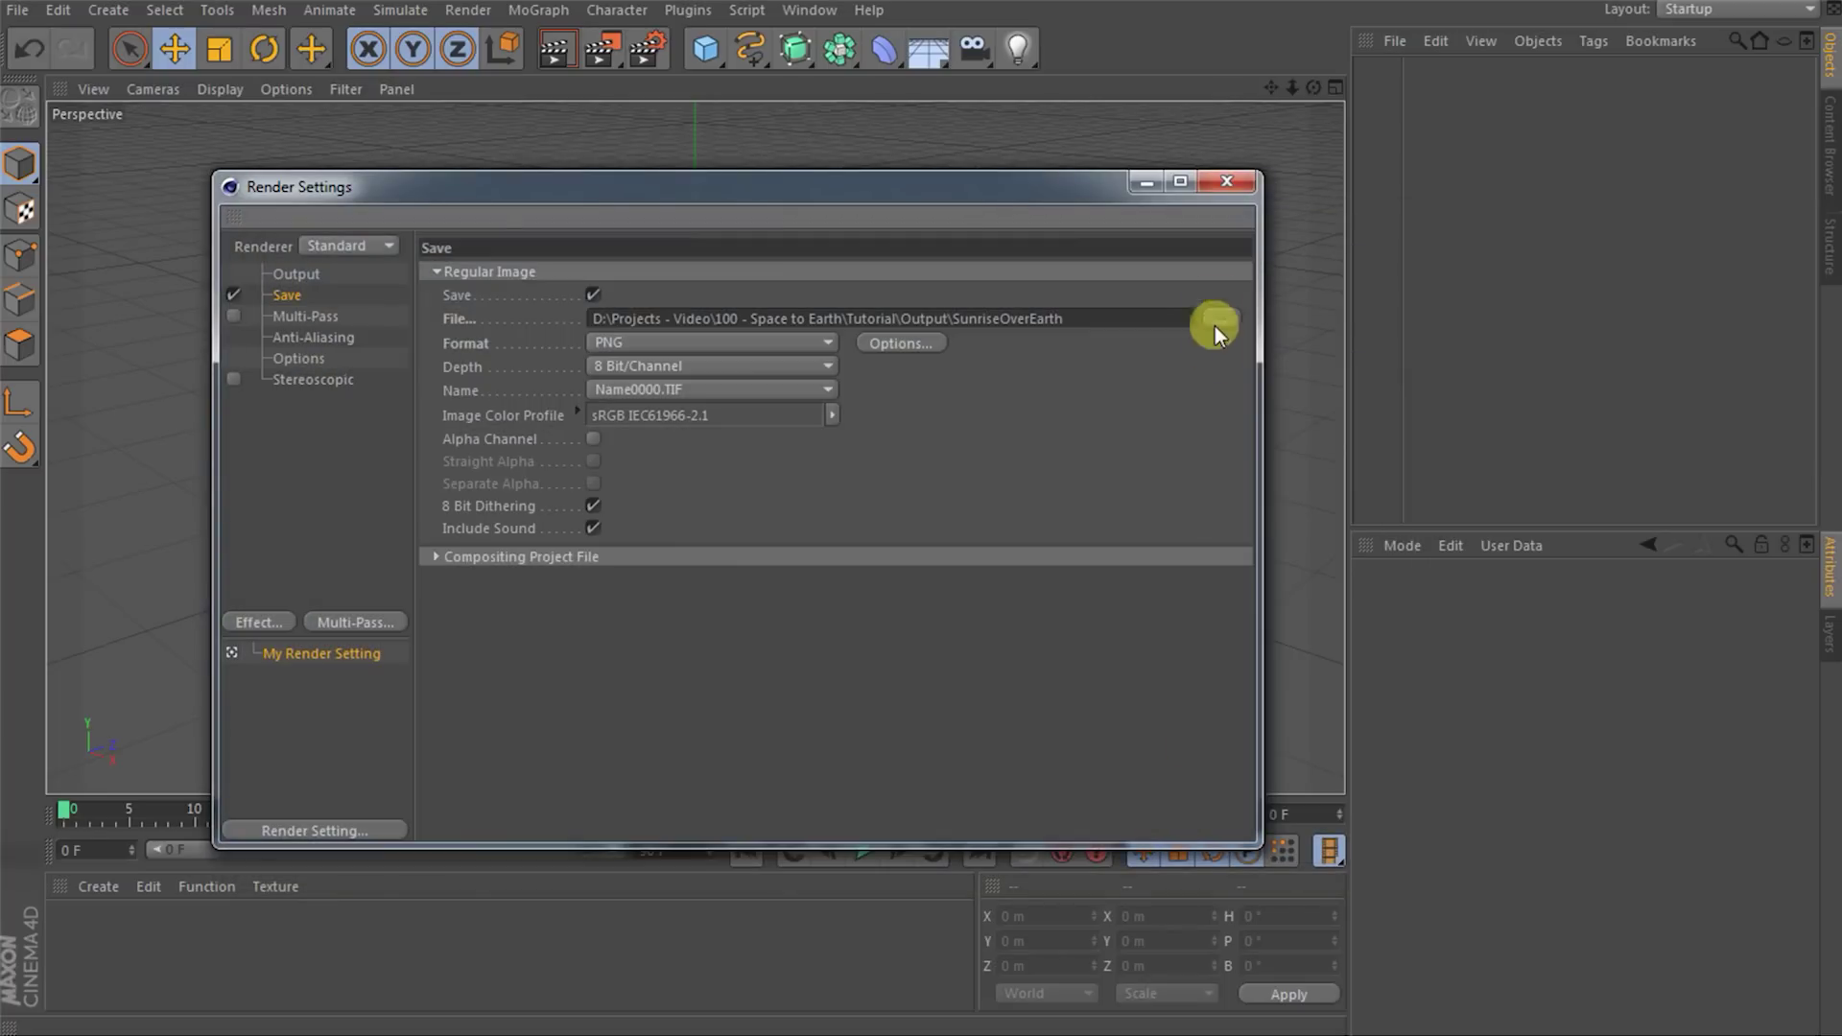
pyautogui.click(1227, 182)
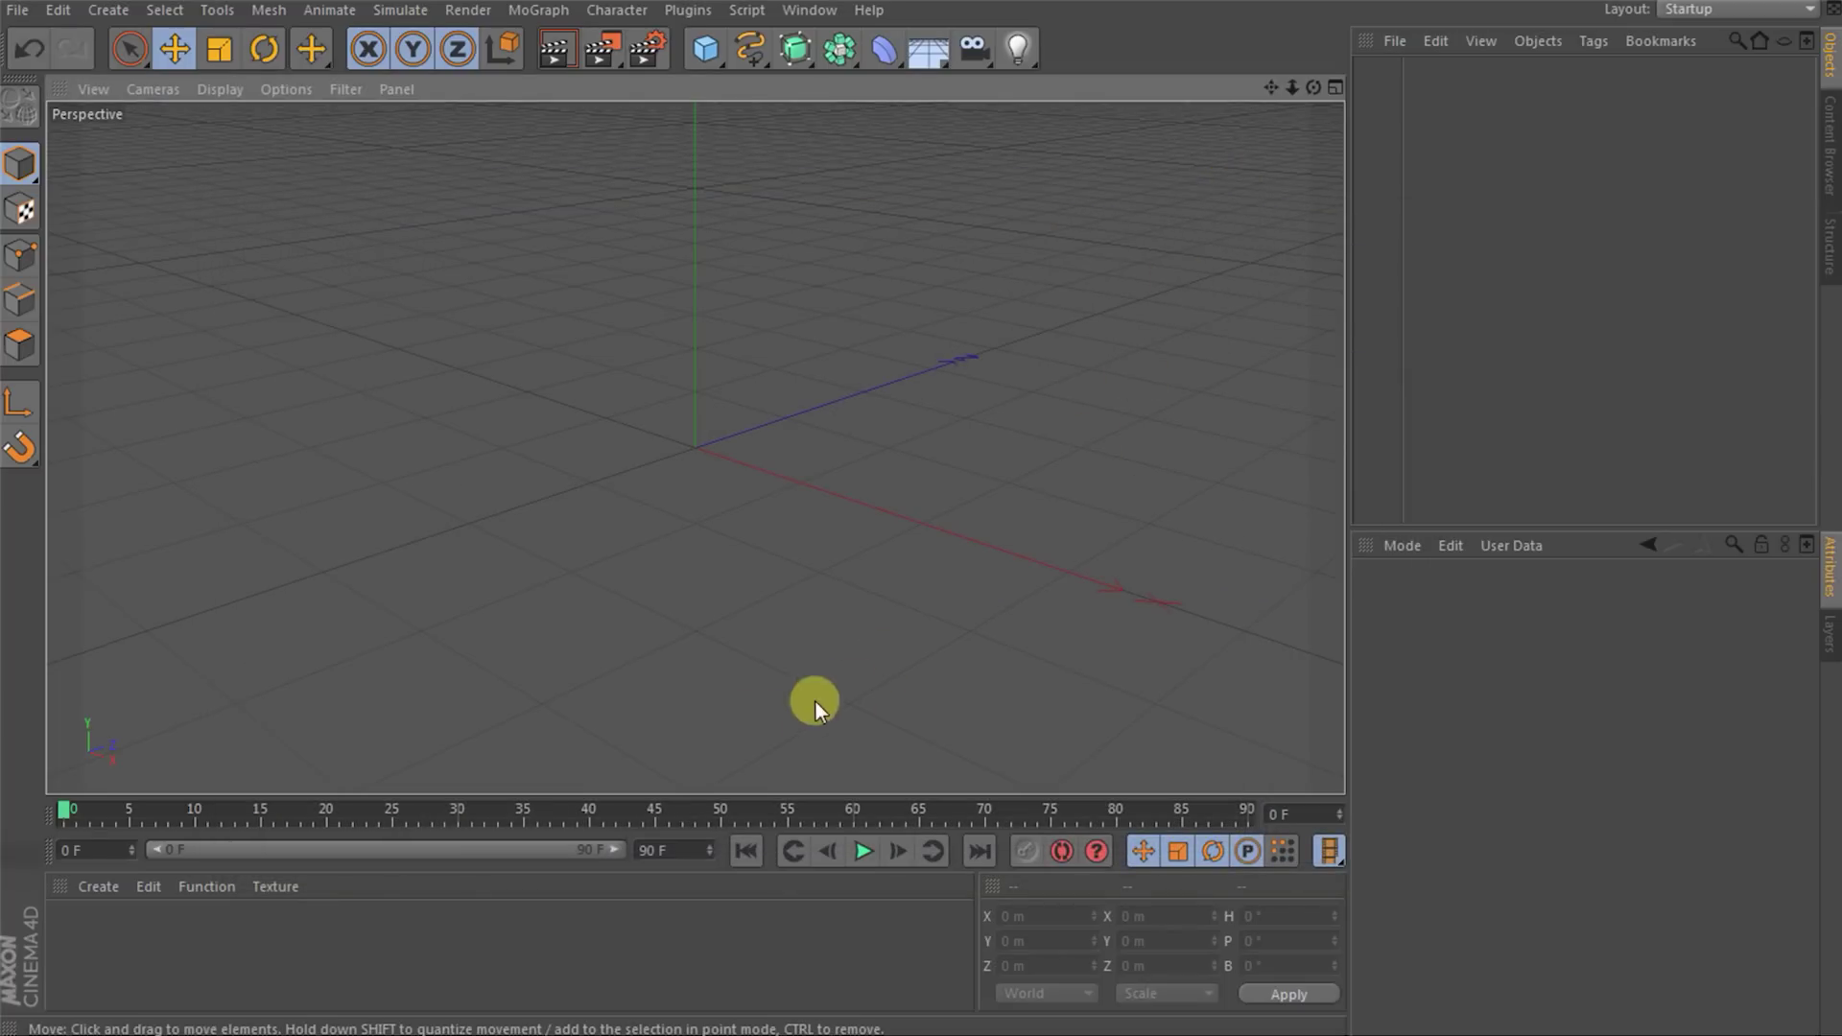
# - Set the end frame and preview range to 360 frames
pyautogui.doubleClick(662, 849)
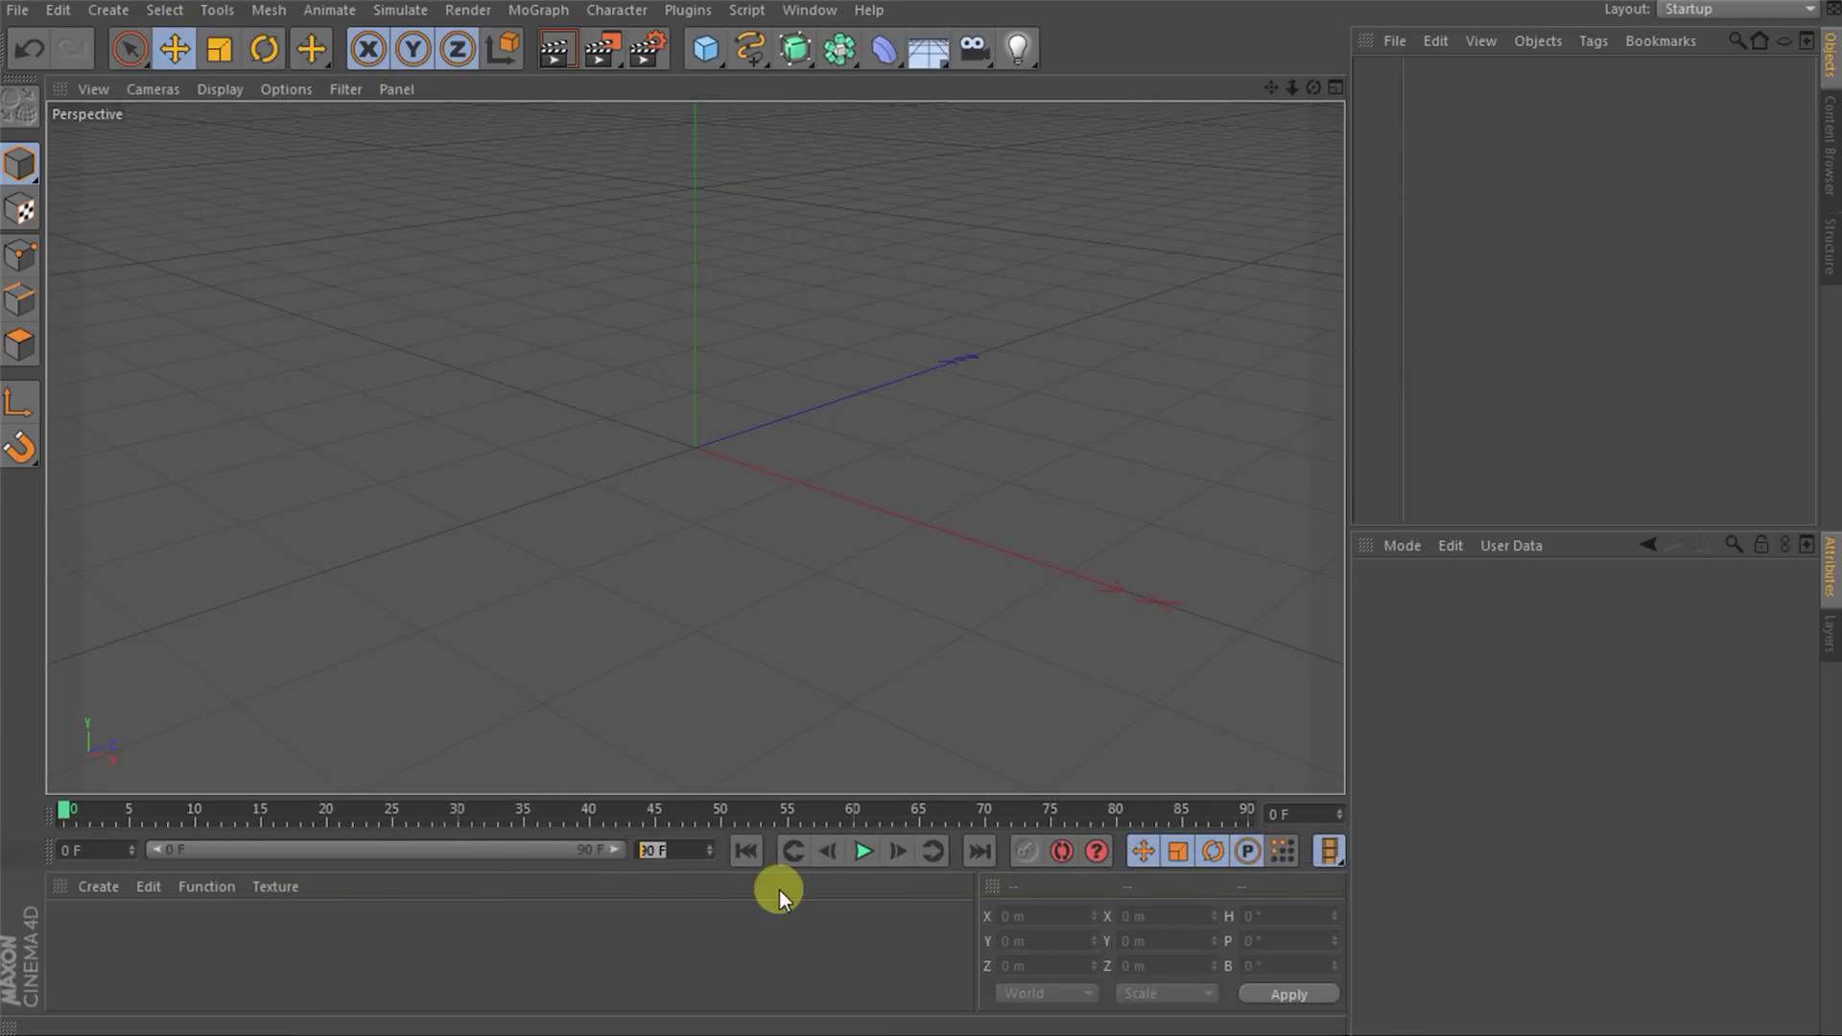
pyautogui.write('360')
pyautogui.press('Return')
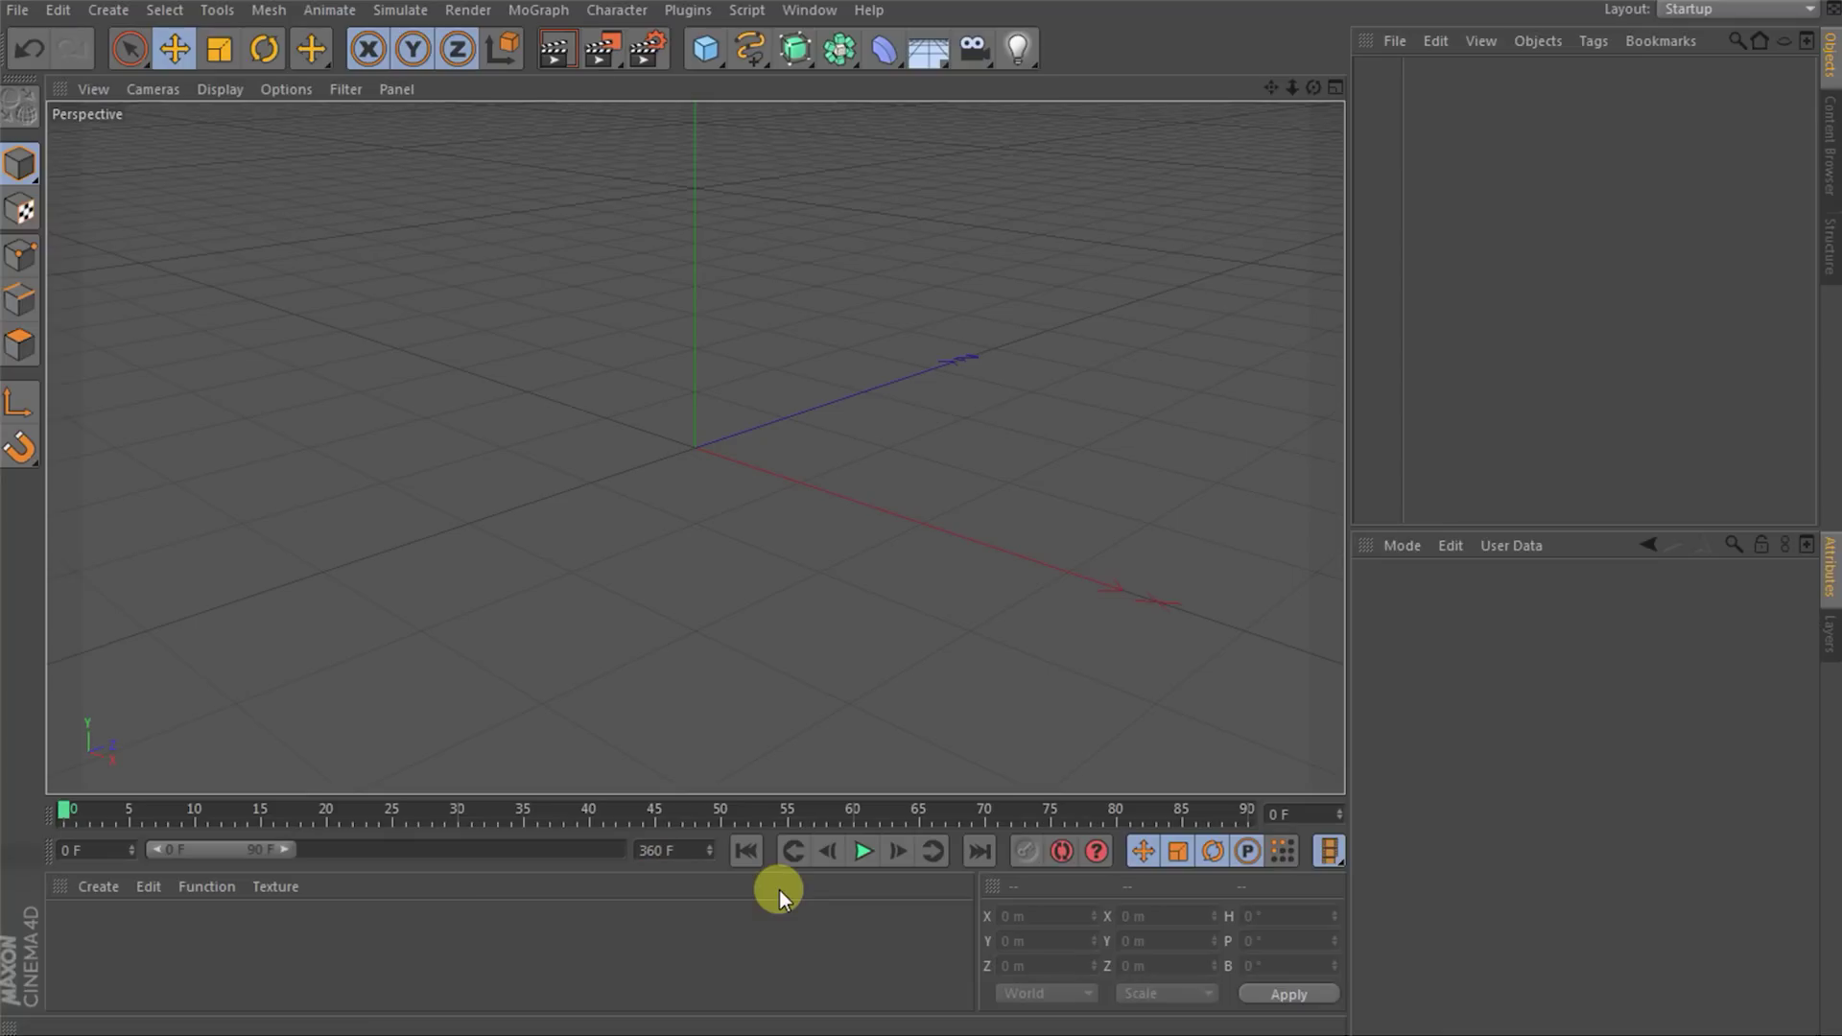
pyautogui.moveTo(282, 848); pyautogui.dragTo(640, 850)
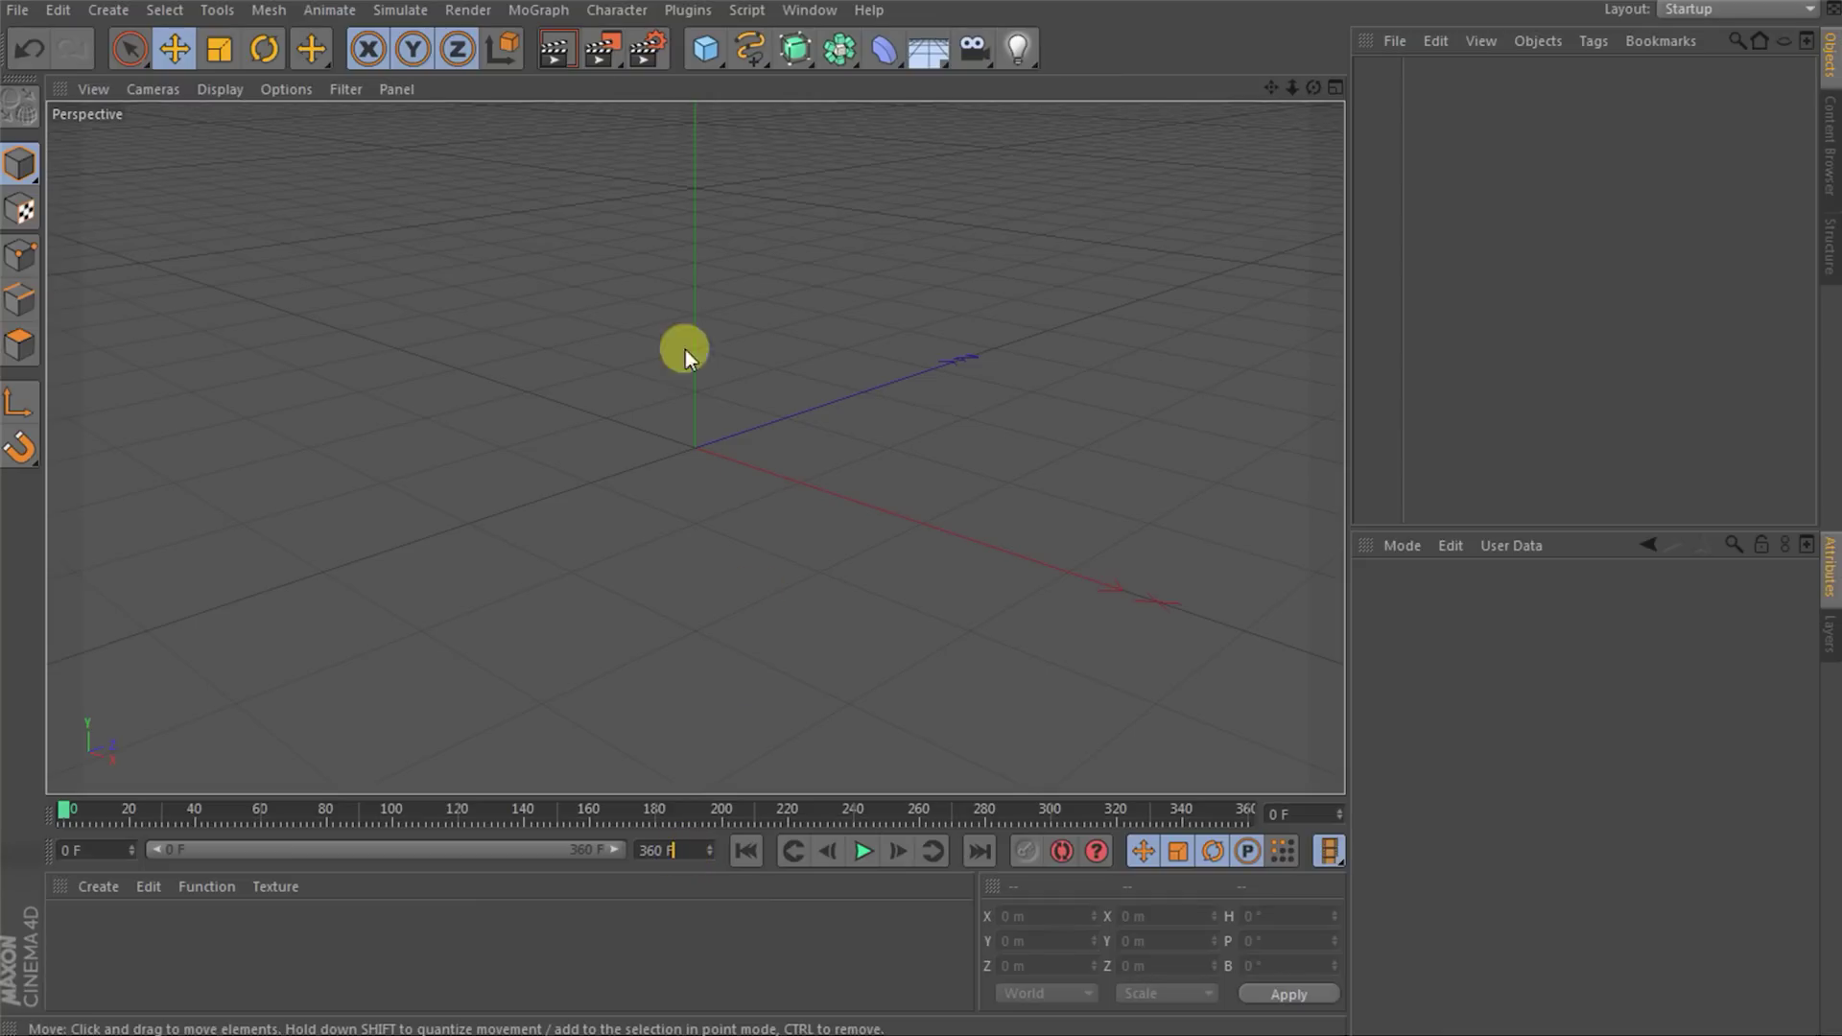
# - Add a sphere to the scene and rename it Earth
pyautogui.click(706, 48)
pyautogui.click(1193, 115)
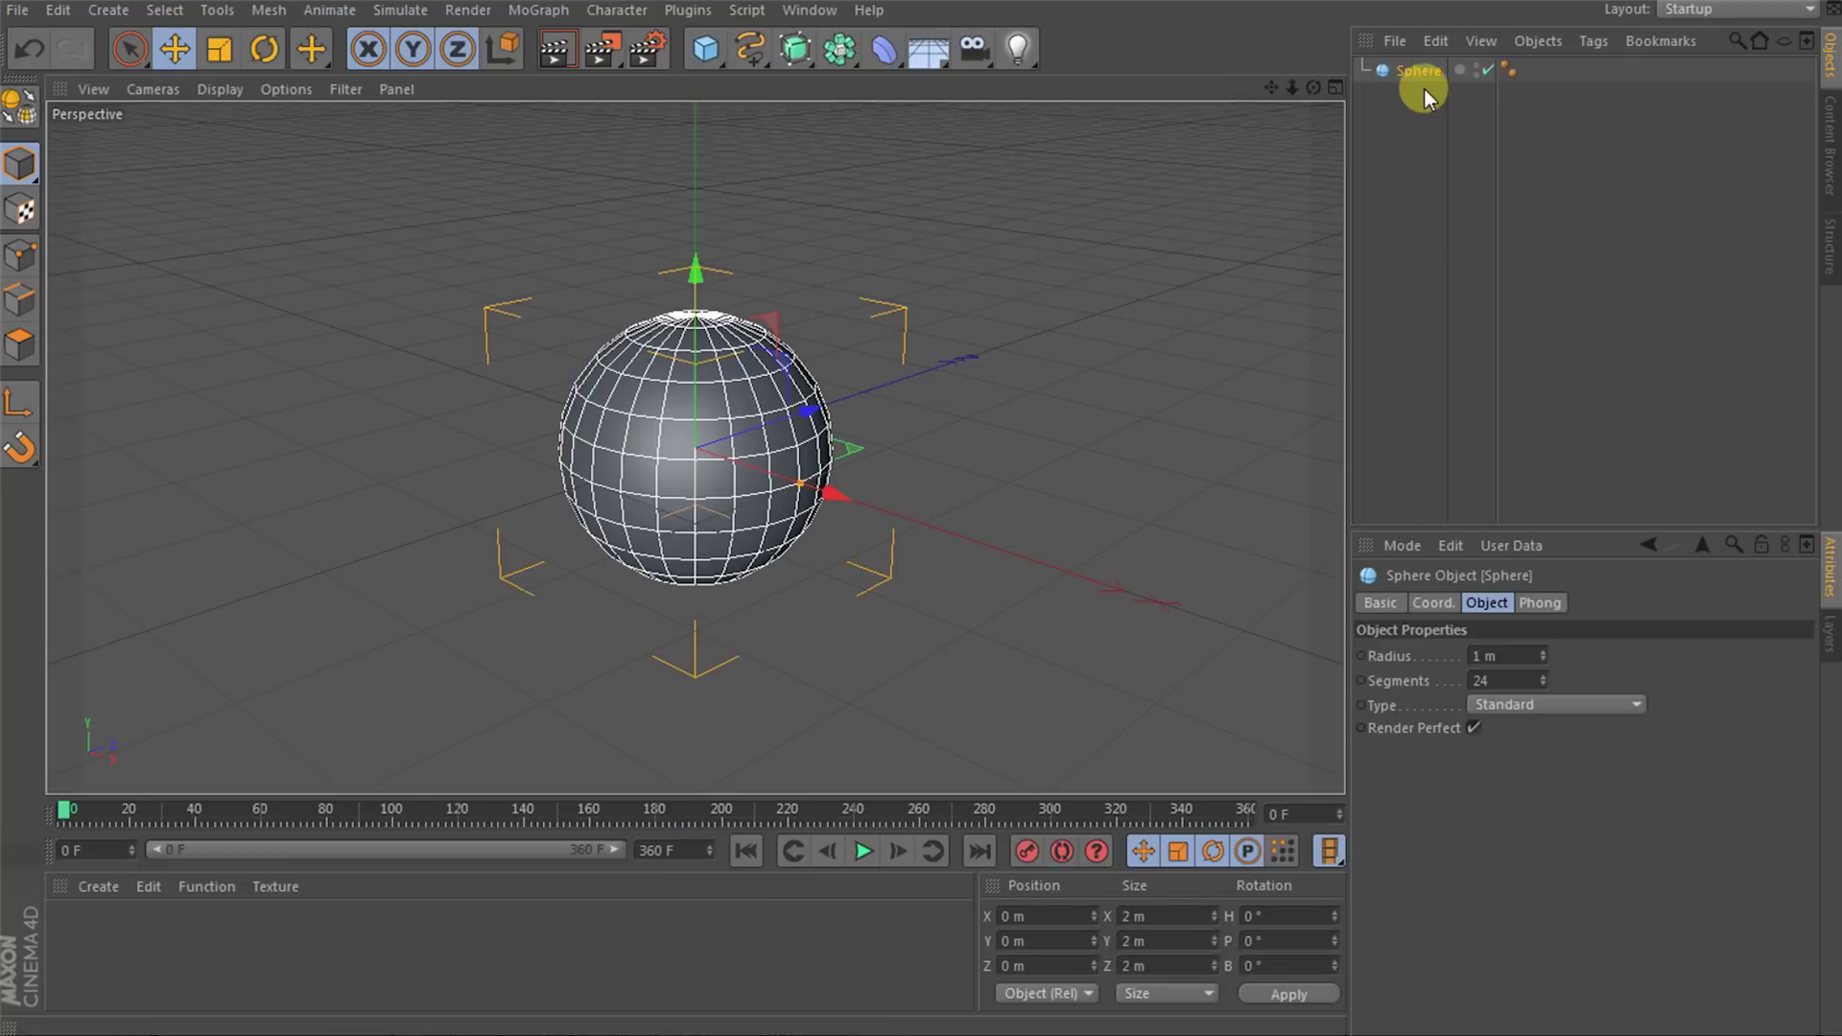
pyautogui.doubleClick(1425, 72)
pyautogui.write('Earth')
pyautogui.press('Return')
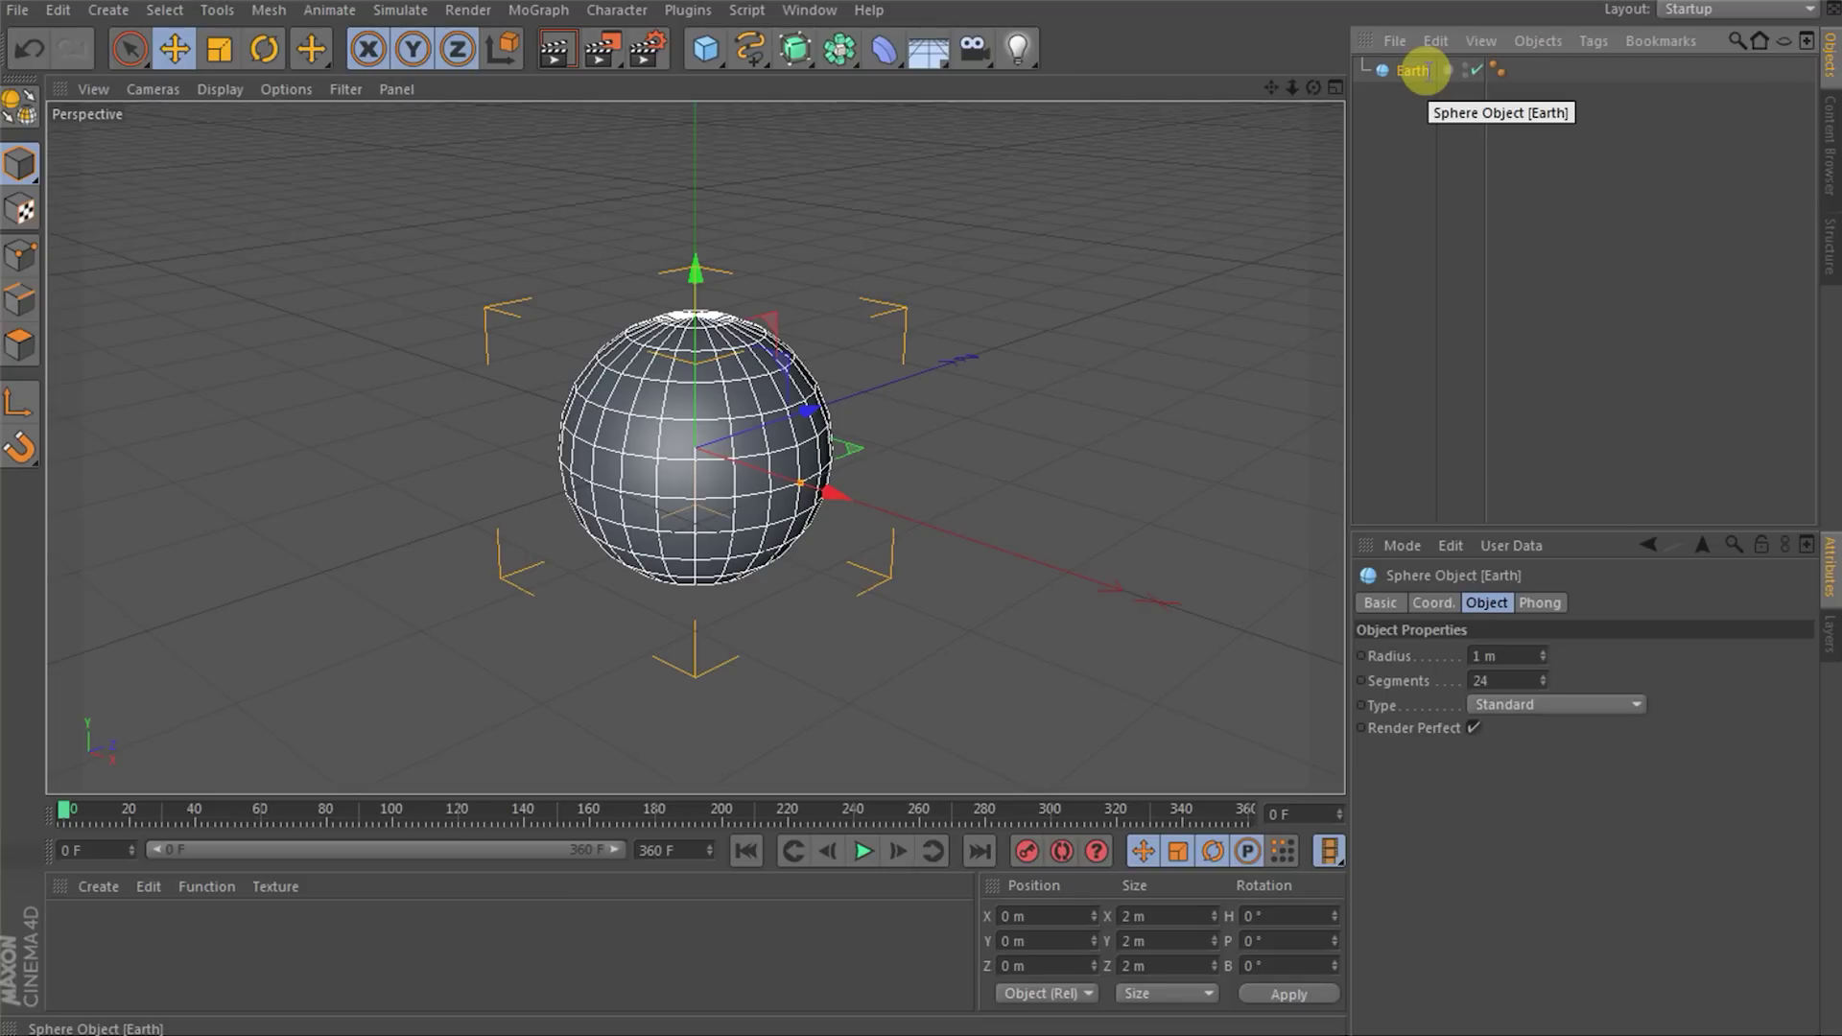
# - Create a new material and enlarge the materials and attributes panels
pyautogui.click(95, 889)
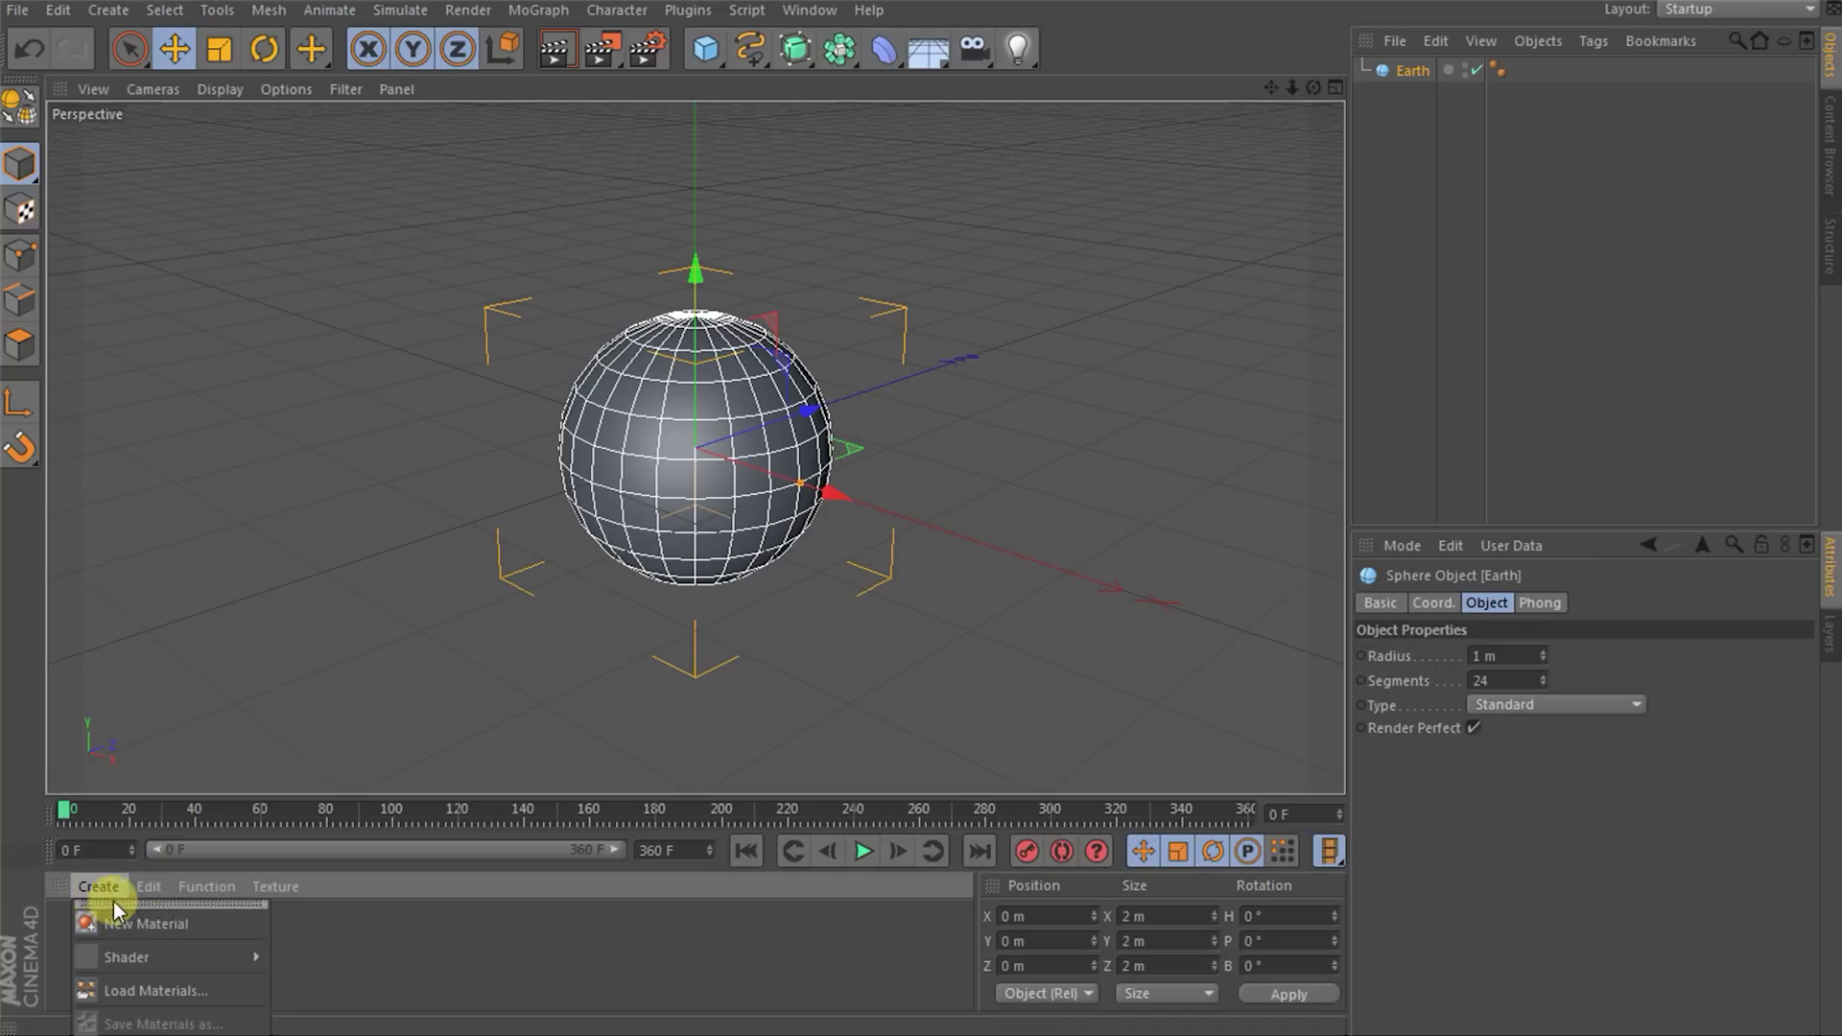
pyautogui.click(181, 923)
pyautogui.moveTo(415, 802); pyautogui.dragTo(422, 726)
pyautogui.moveTo(1477, 516); pyautogui.dragTo(1488, 452)
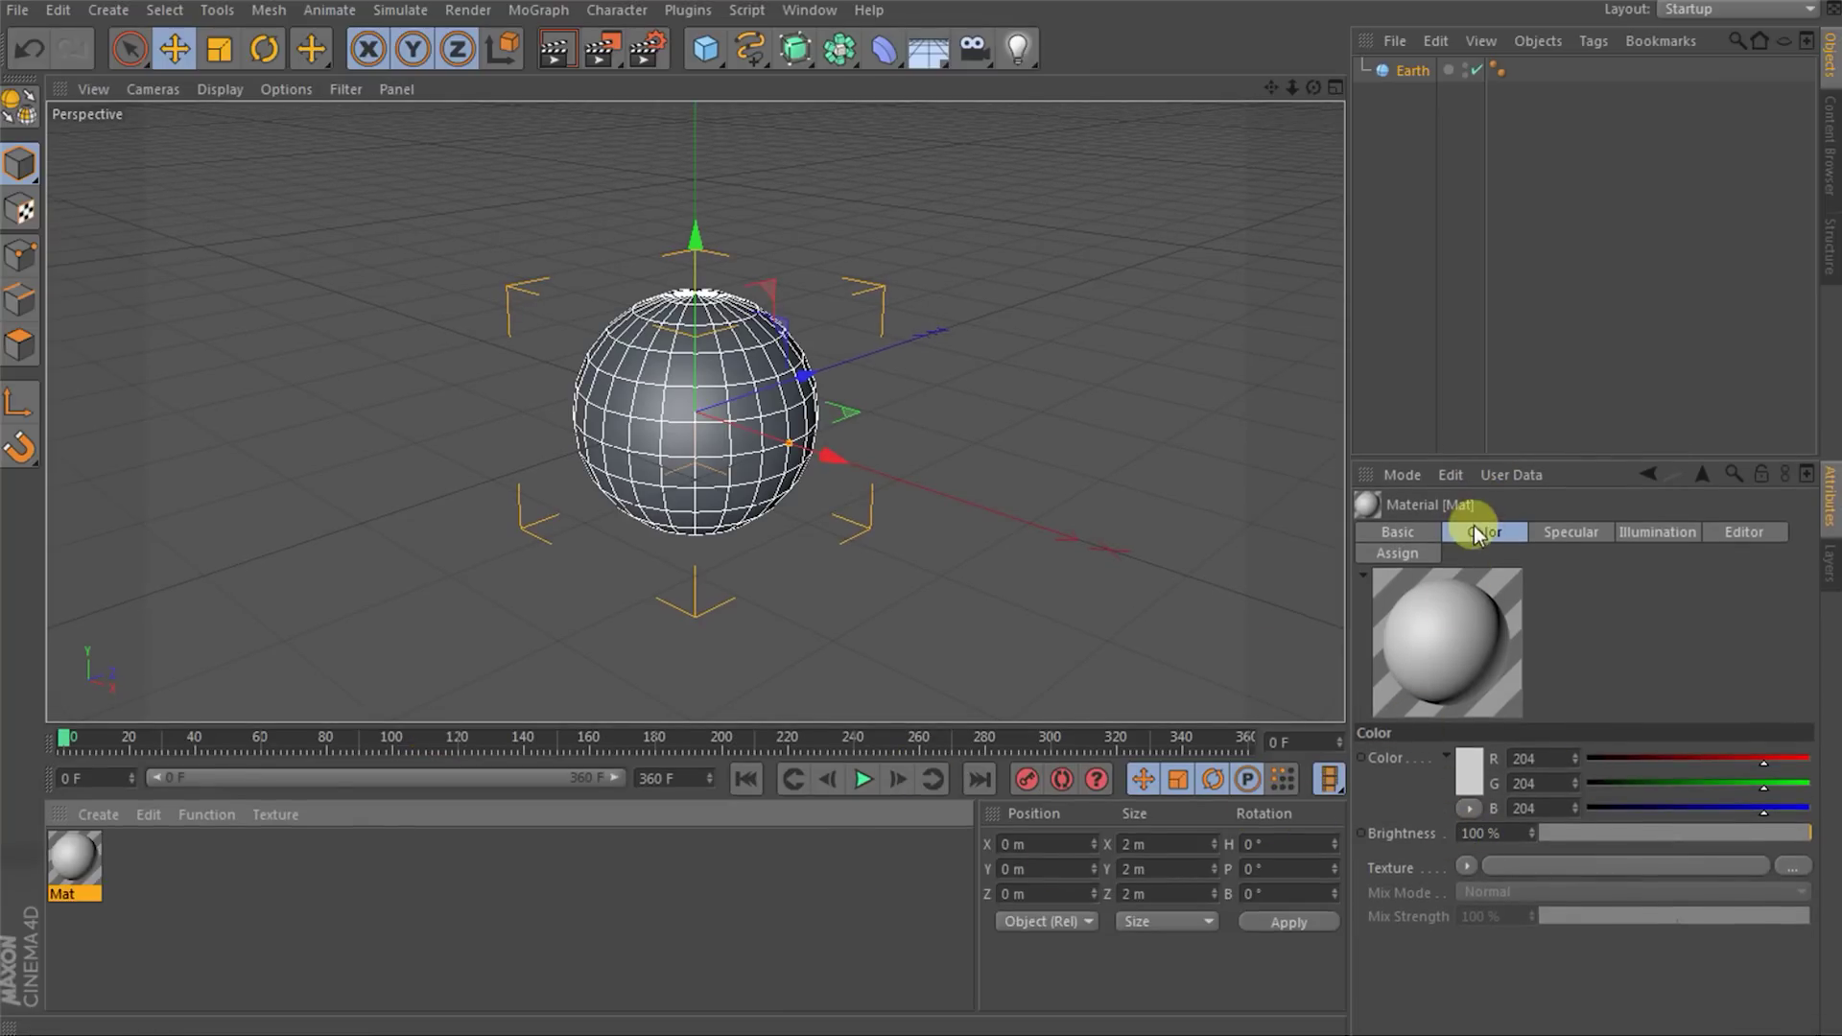
# - Browse the Color texture file dialog to the Tutorial folder on Stage (D:)
pyautogui.click(1564, 867)
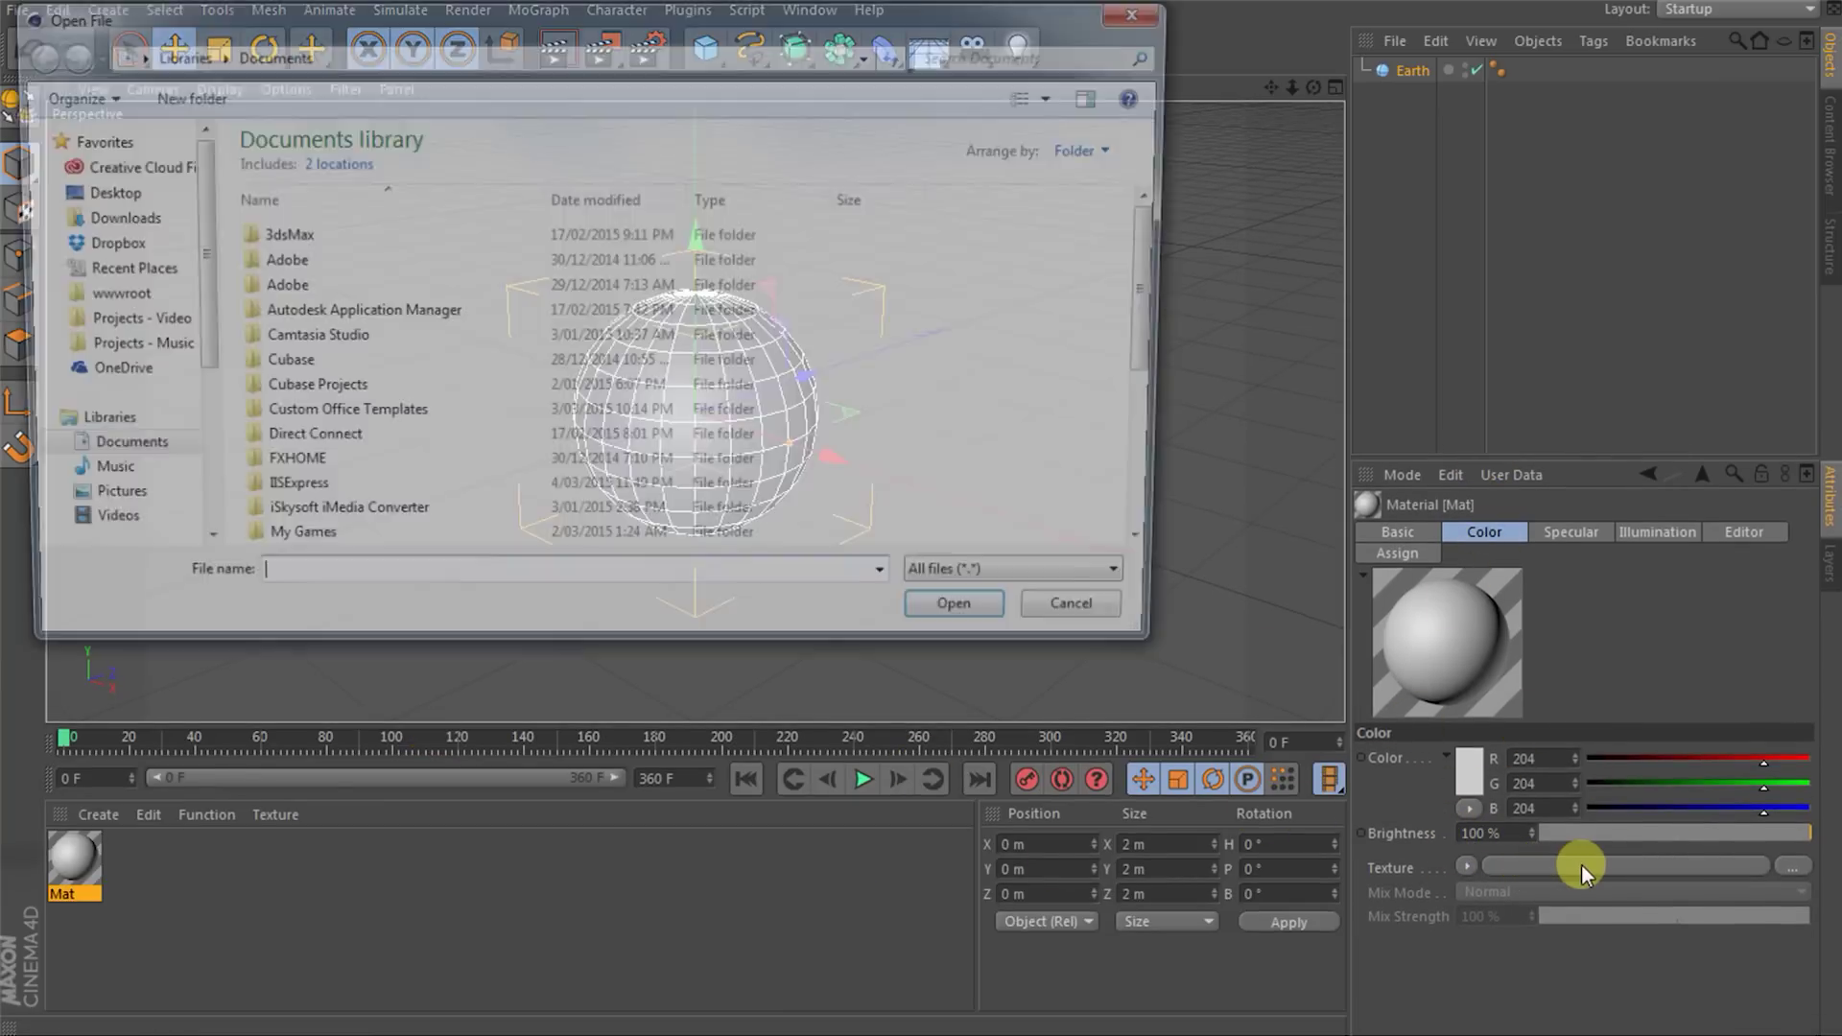
pyautogui.moveTo(844, 49); pyautogui.dragTo(1016, 173)
pyautogui.click(302, 321)
pyautogui.doubleClick(746, 365)
pyautogui.doubleClick(444, 417)
pyautogui.doubleClick(479, 316)
pyautogui.click(496, 429)
pyautogui.doubleClick(496, 429)
# - Load 2_no_clouds_8k.jpg from Pictures as the Color texture, copying it into the project
pyautogui.doubleClick(486, 317)
pyautogui.doubleClick(485, 317)
pyautogui.doubleClick(499, 325)
pyautogui.click(499, 347)
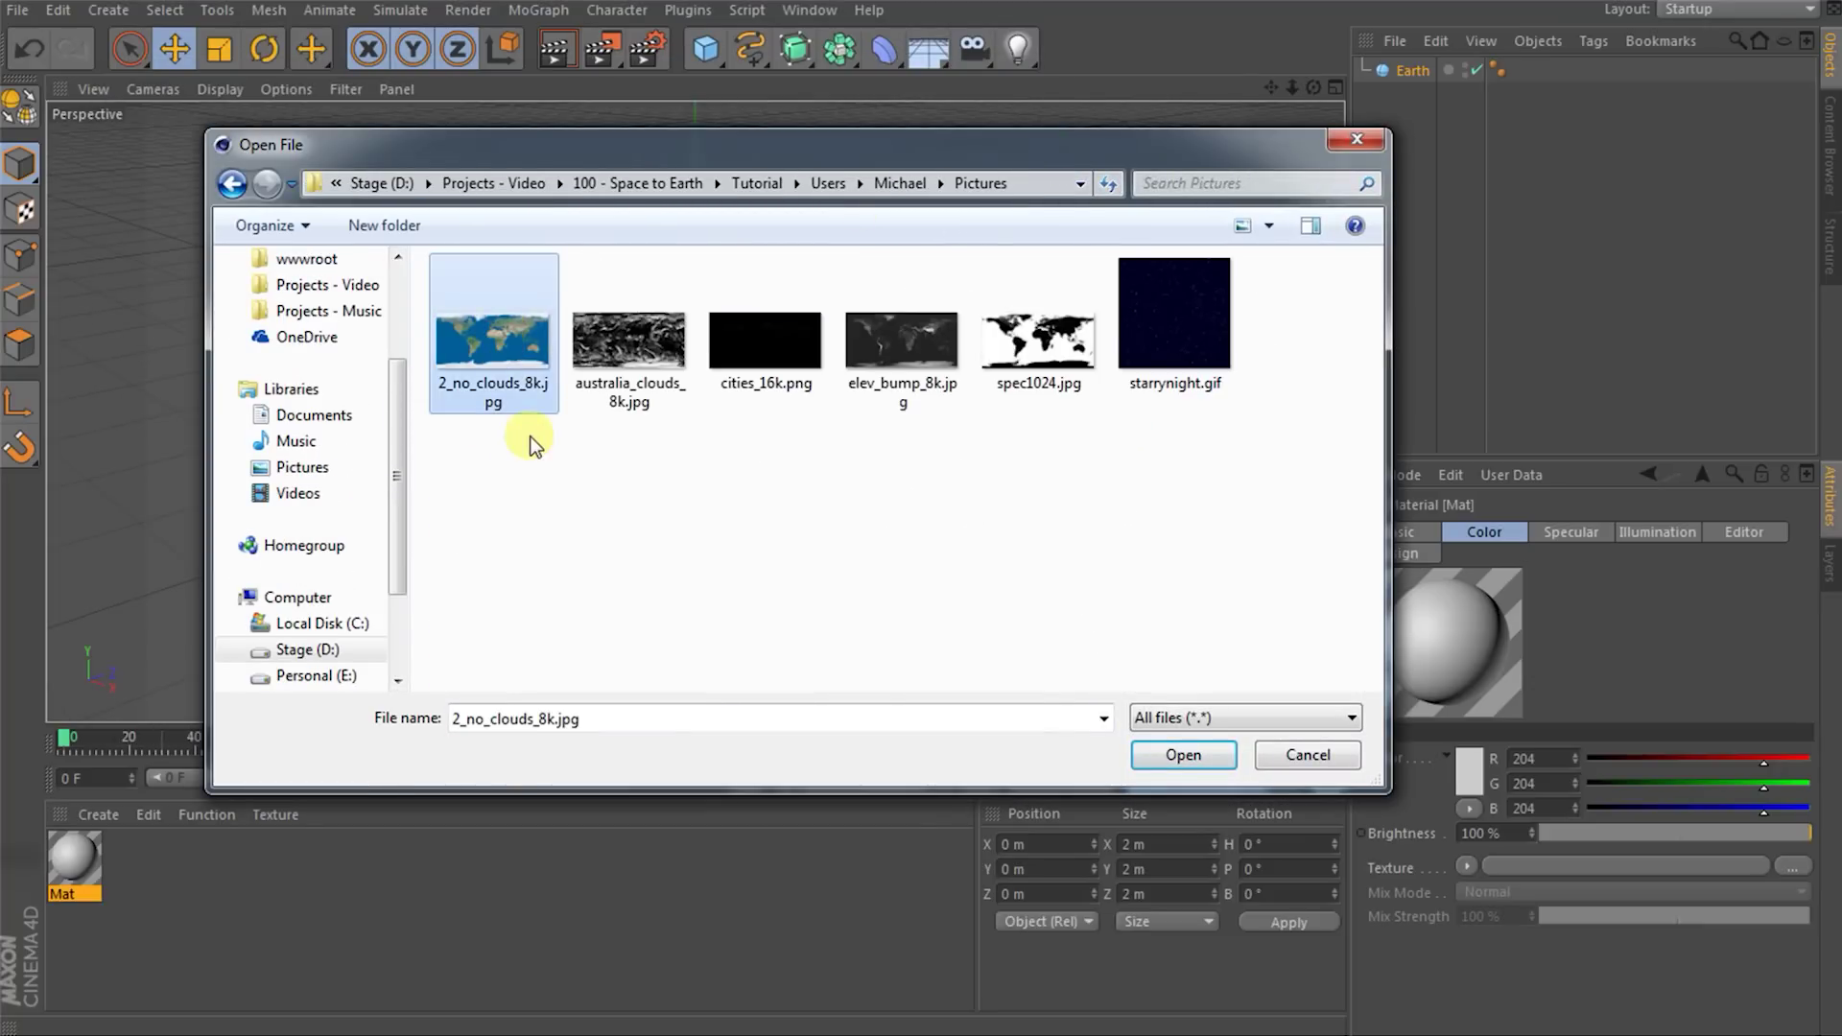
pyautogui.click(1186, 754)
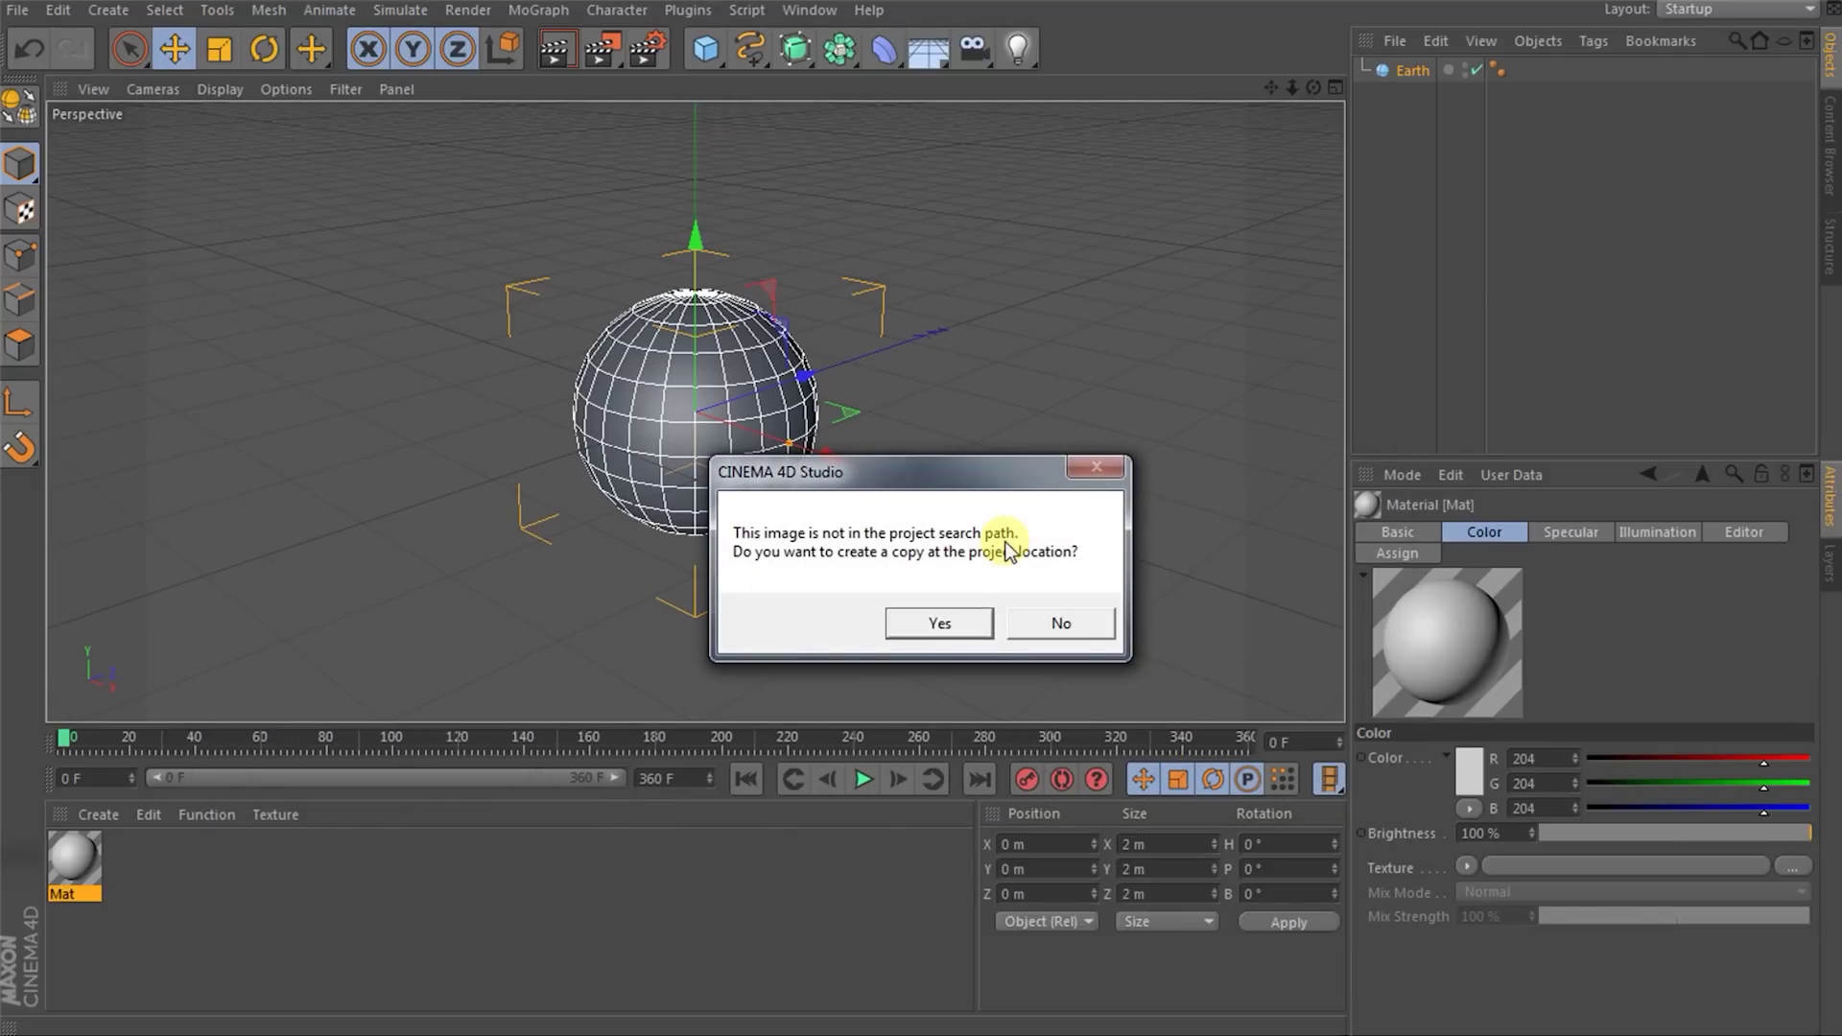
pyautogui.click(952, 624)
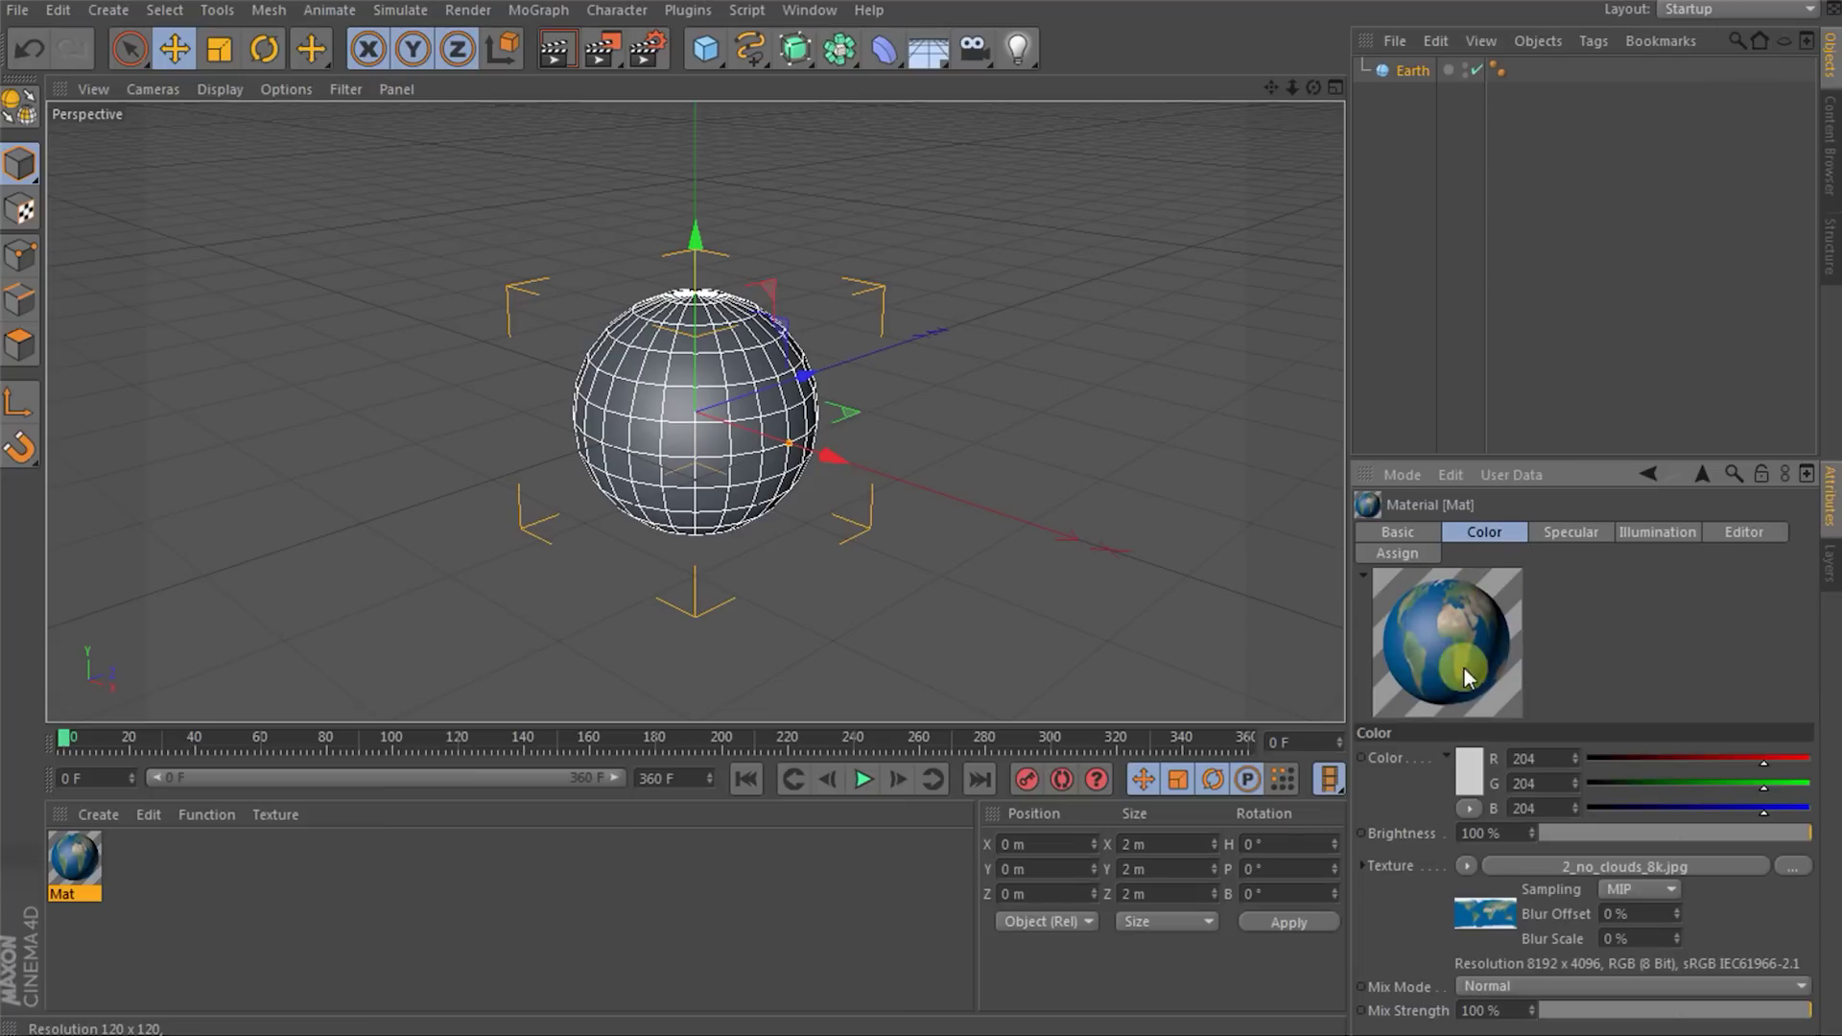
# - Enable Specular Color and Bump, loading elev_bump_8k.jpg as the bump map with a project copy
pyautogui.click(1400, 533)
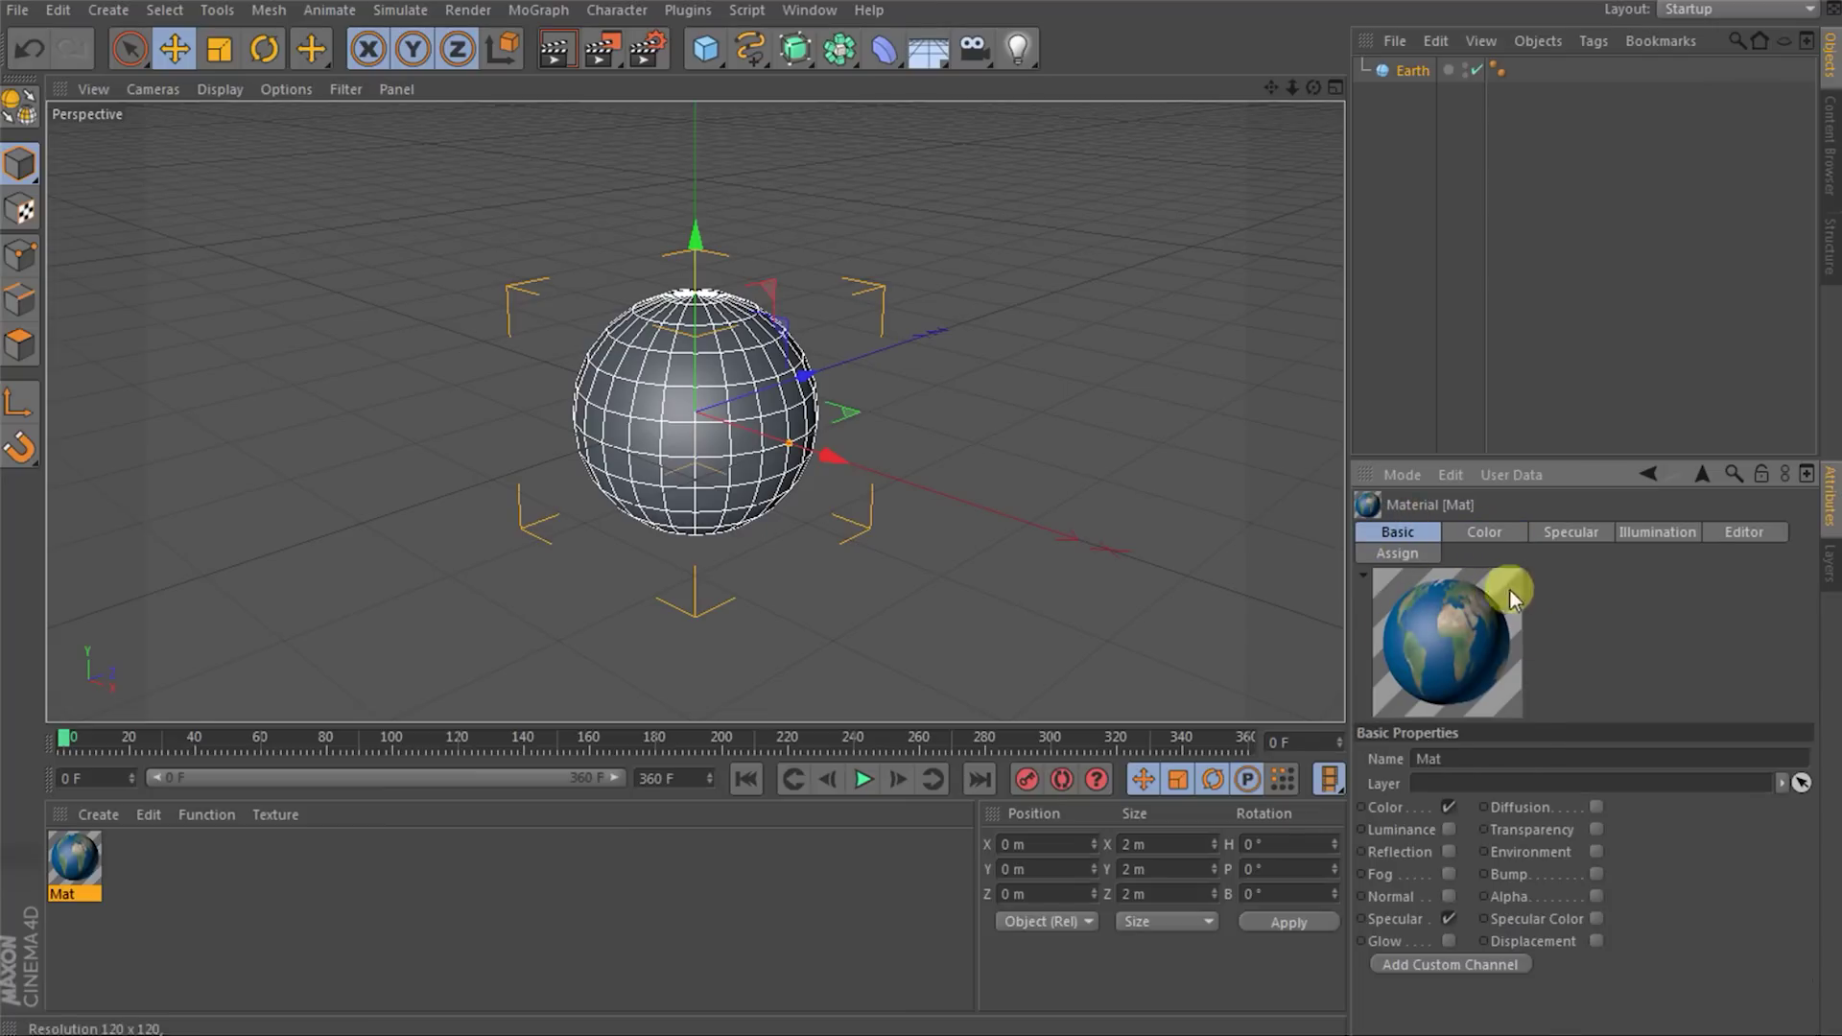
pyautogui.click(1596, 918)
pyautogui.click(1595, 874)
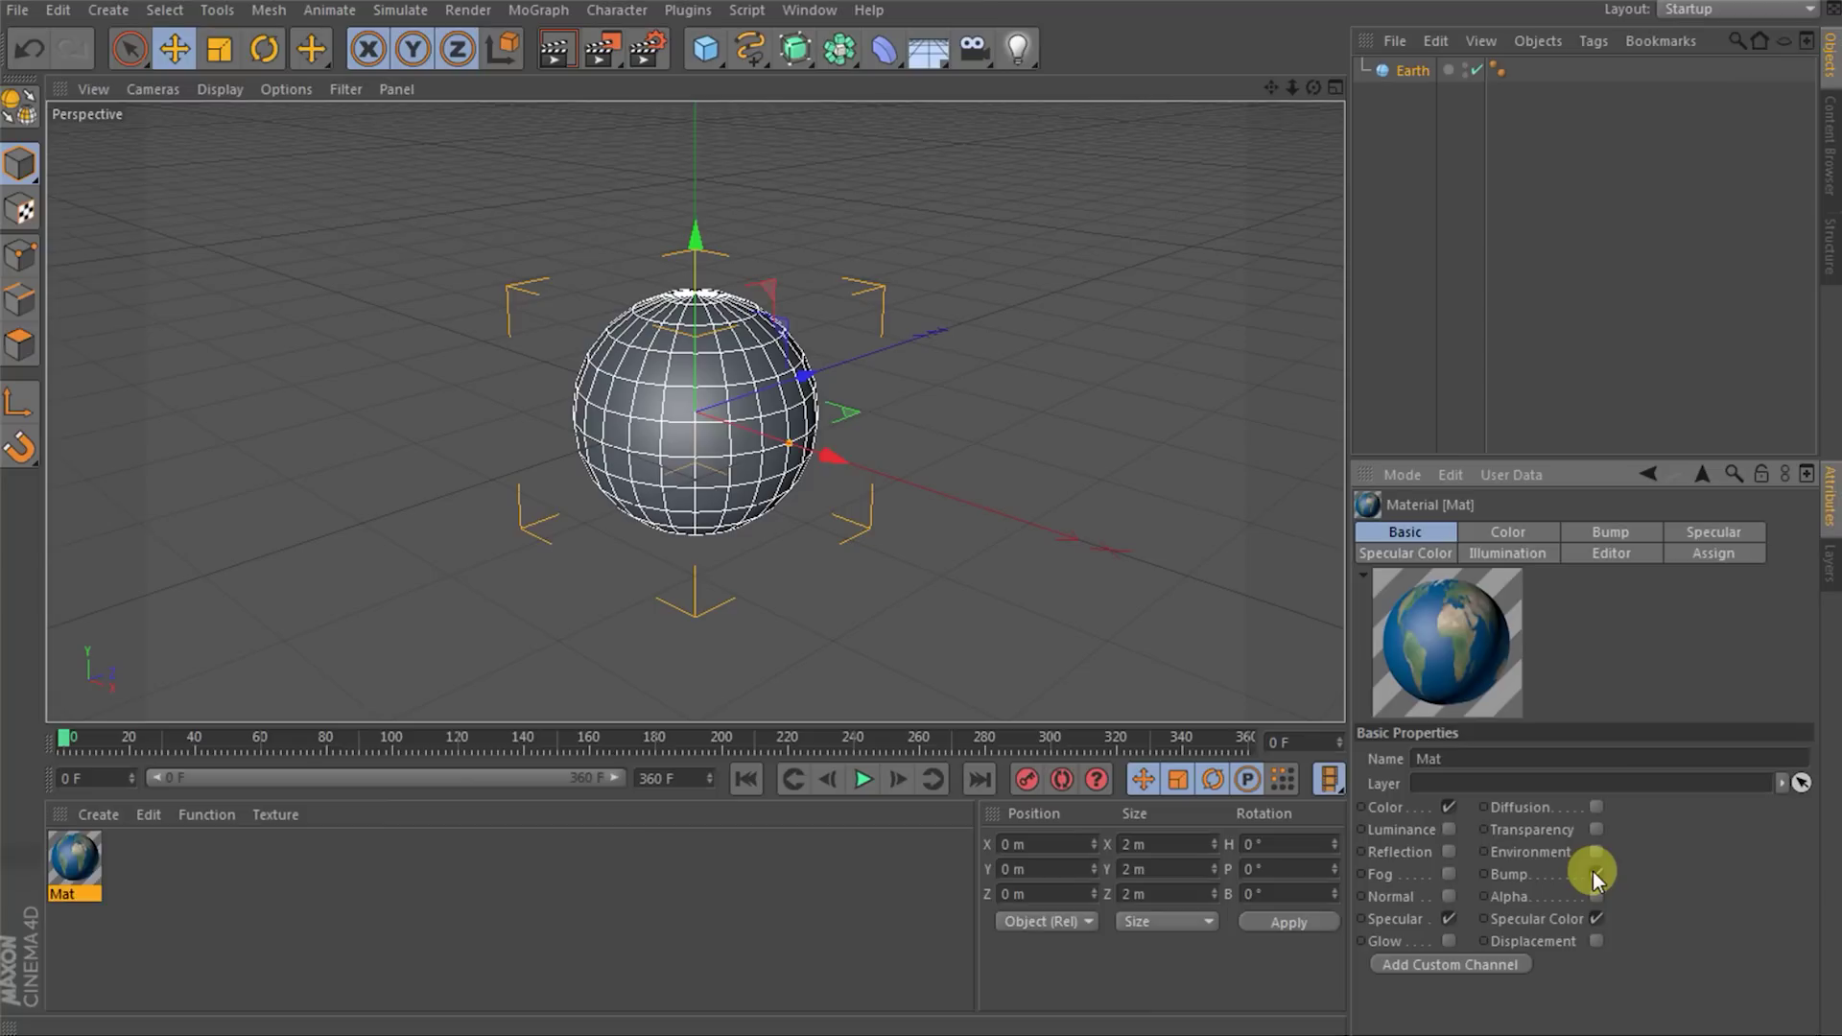
pyautogui.click(1602, 532)
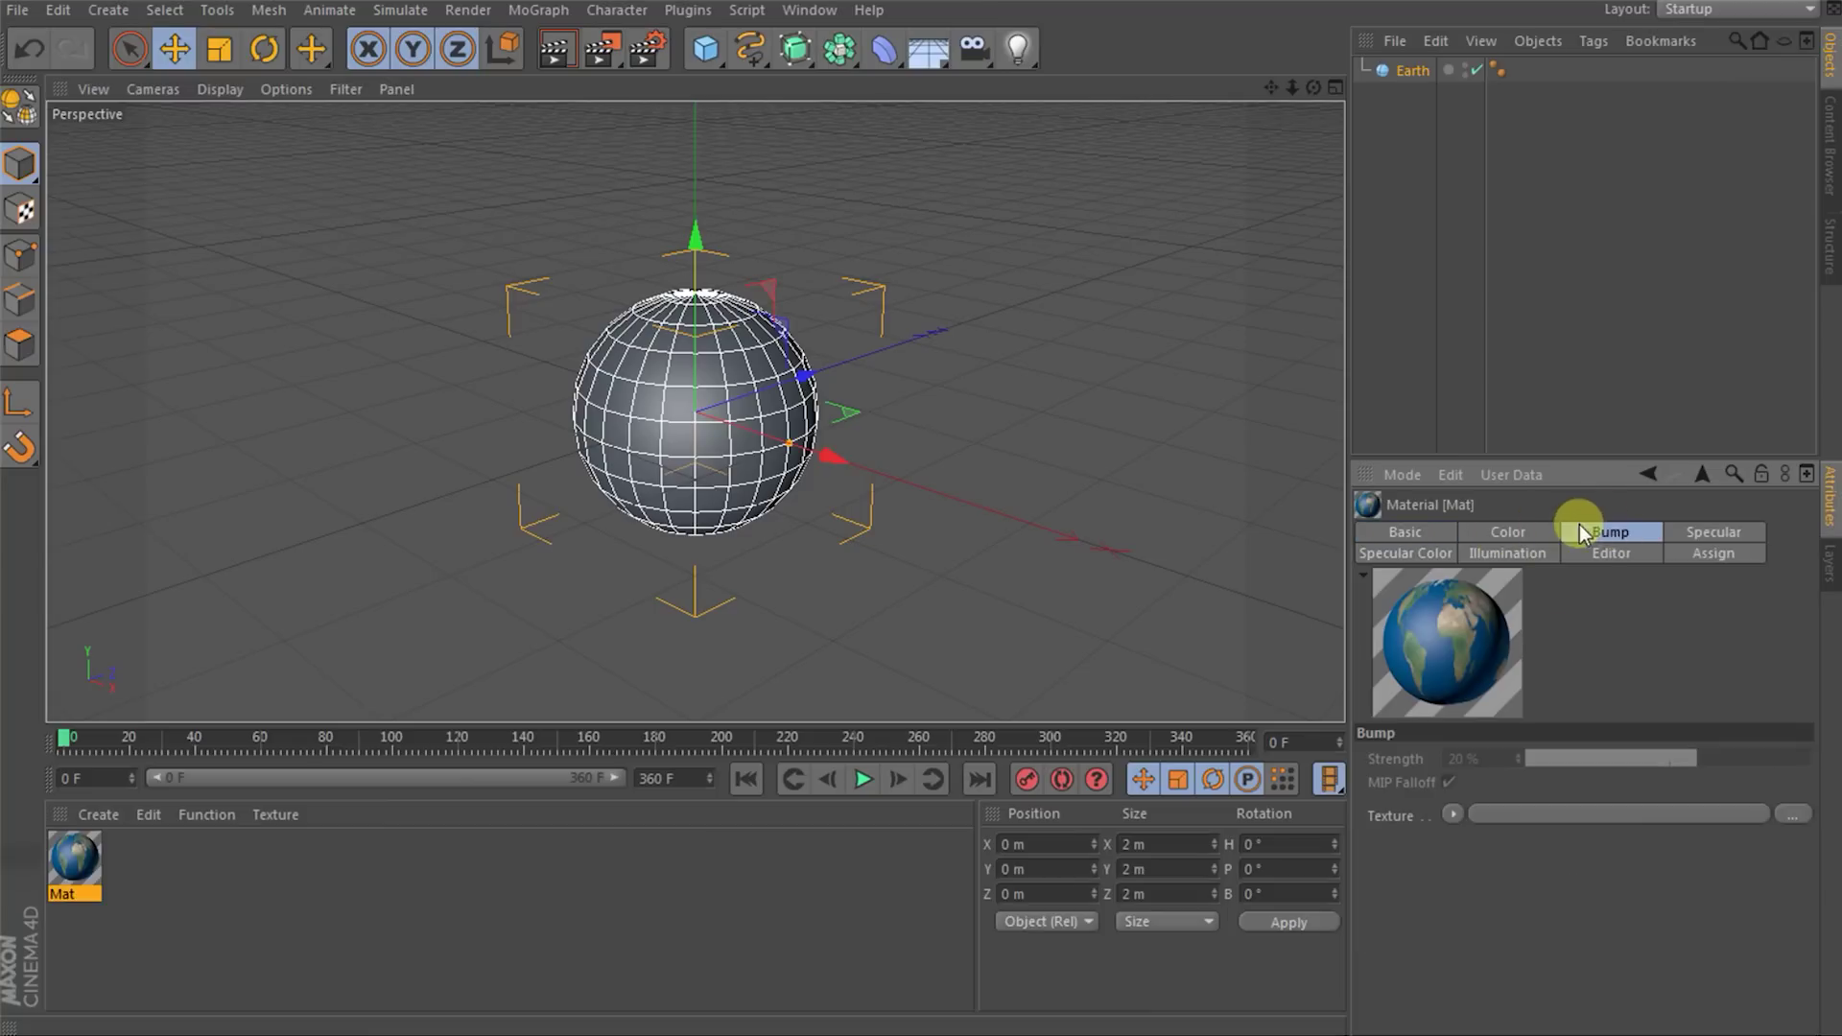
pyautogui.click(1585, 814)
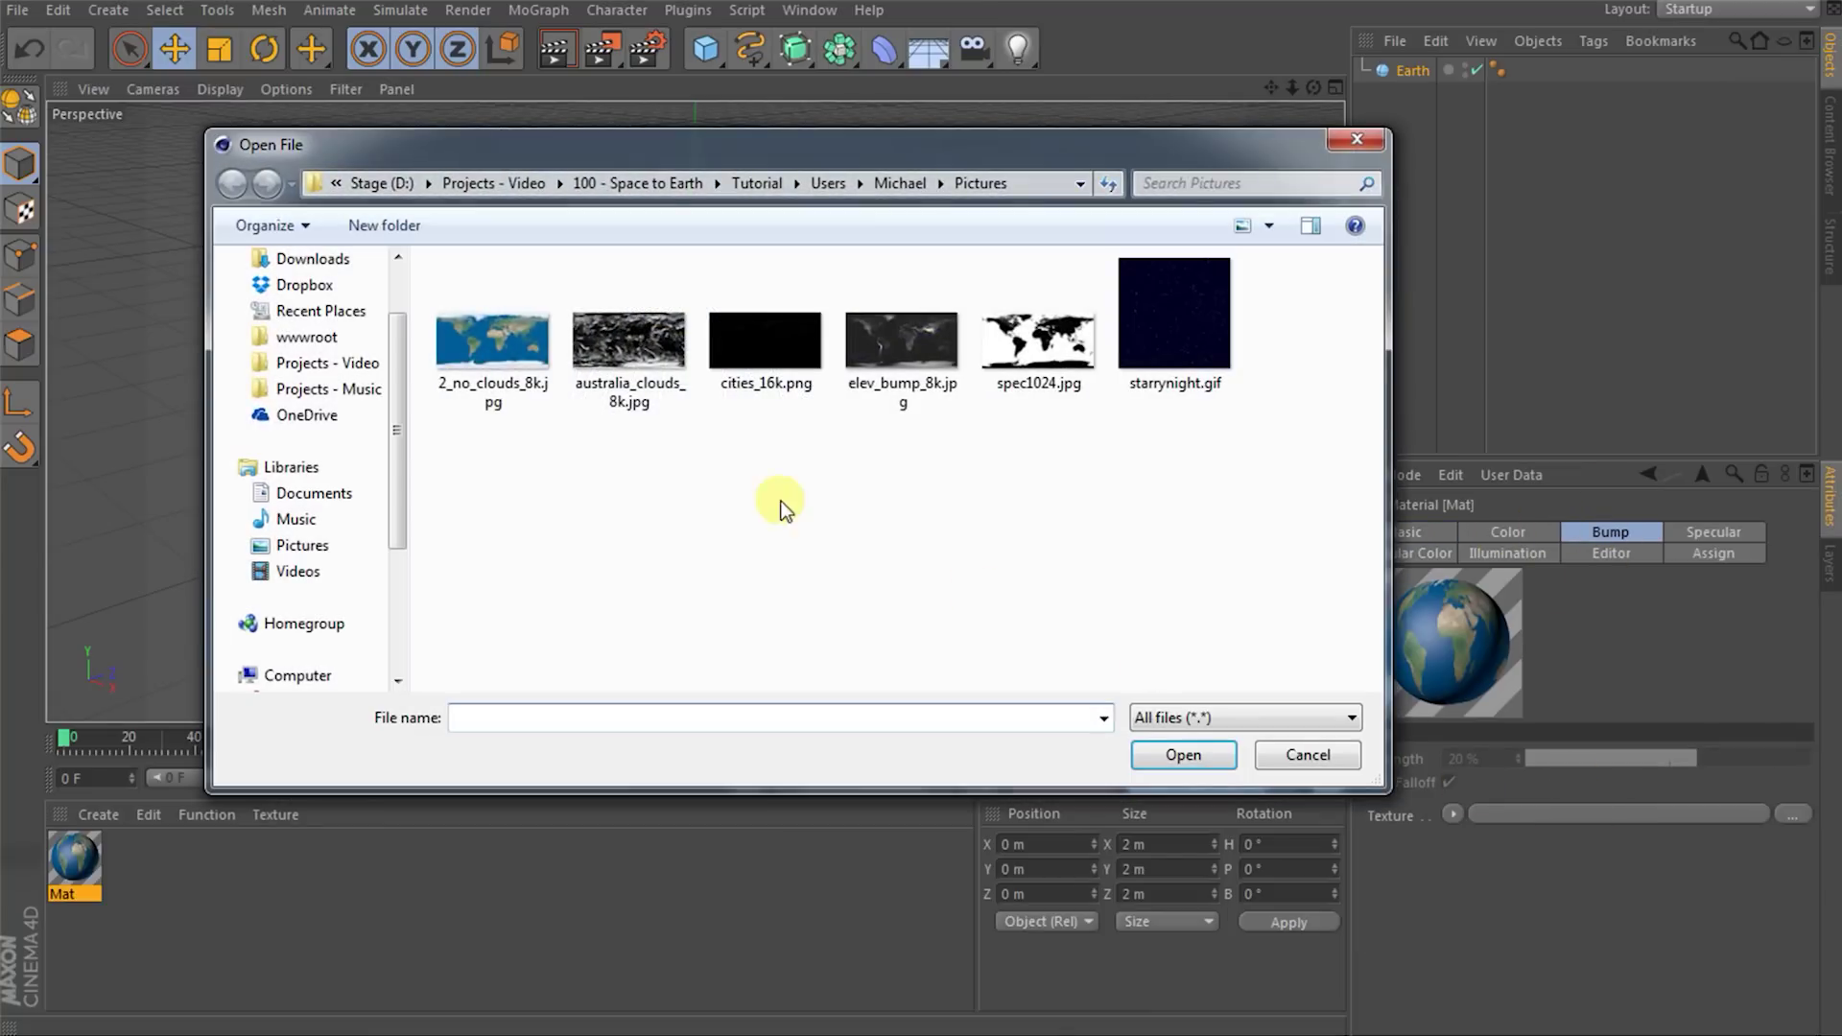
pyautogui.doubleClick(901, 347)
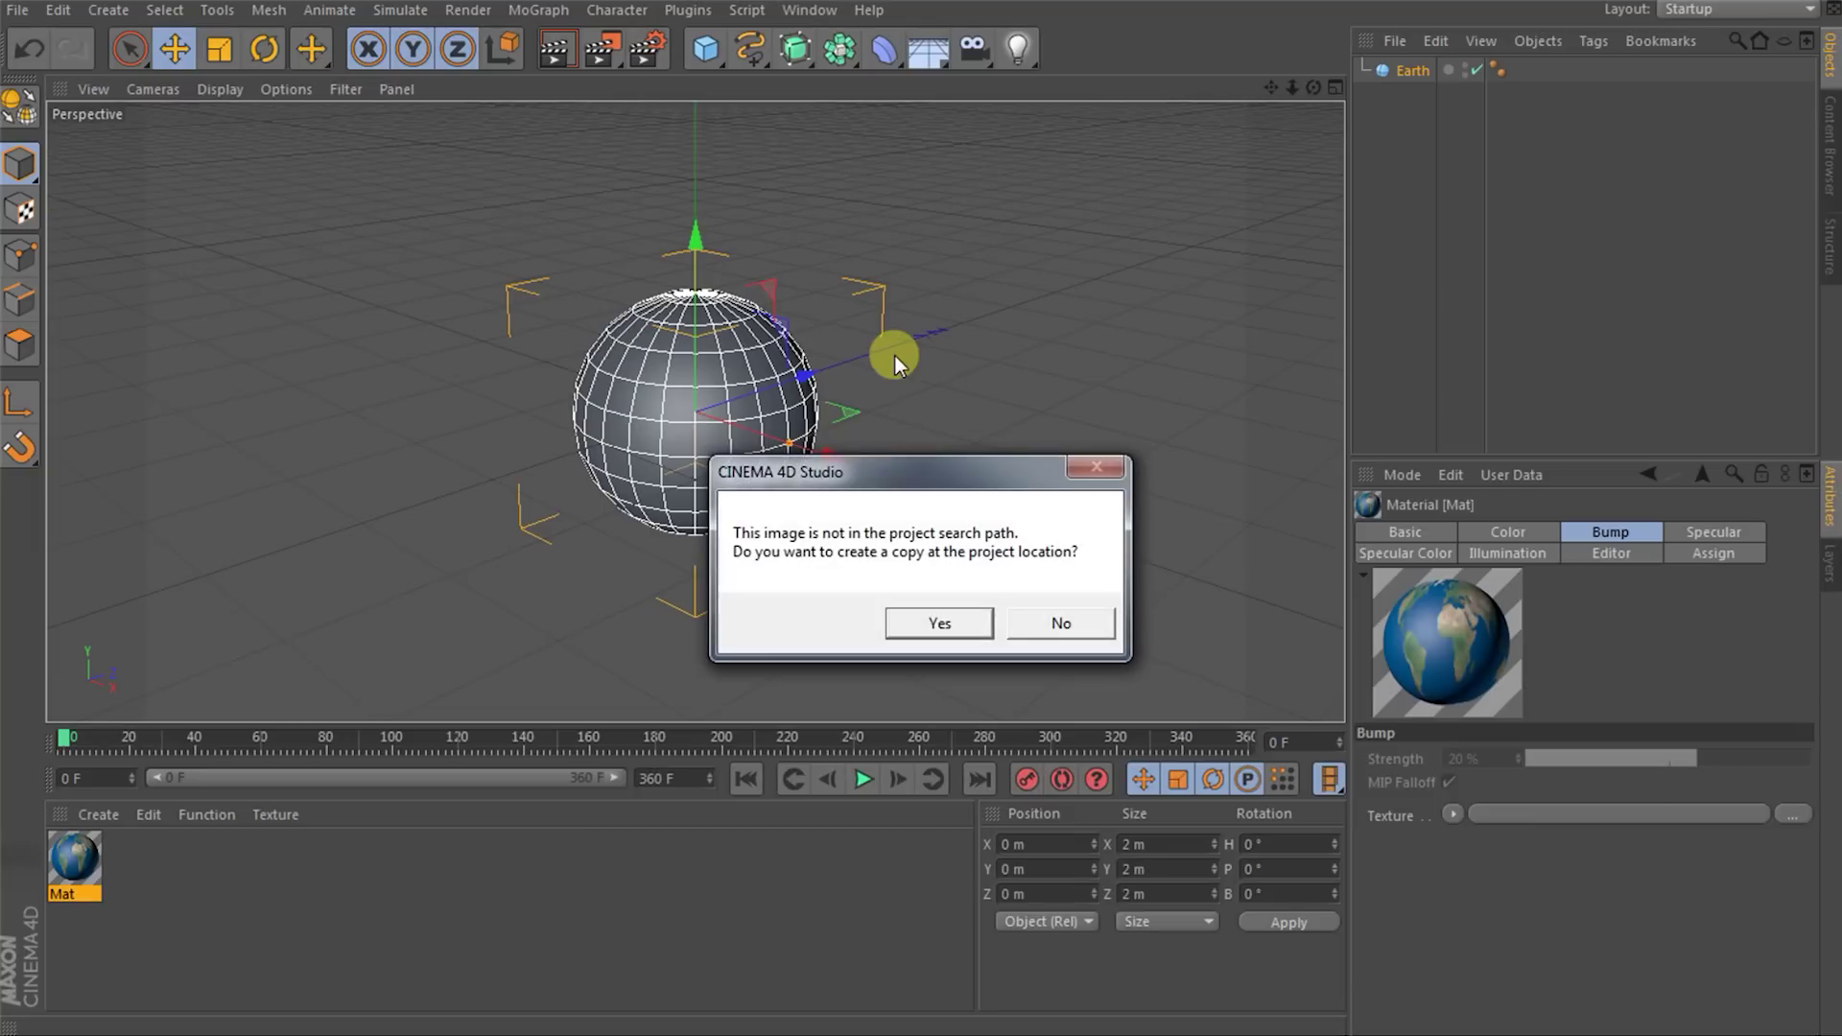
pyautogui.click(951, 629)
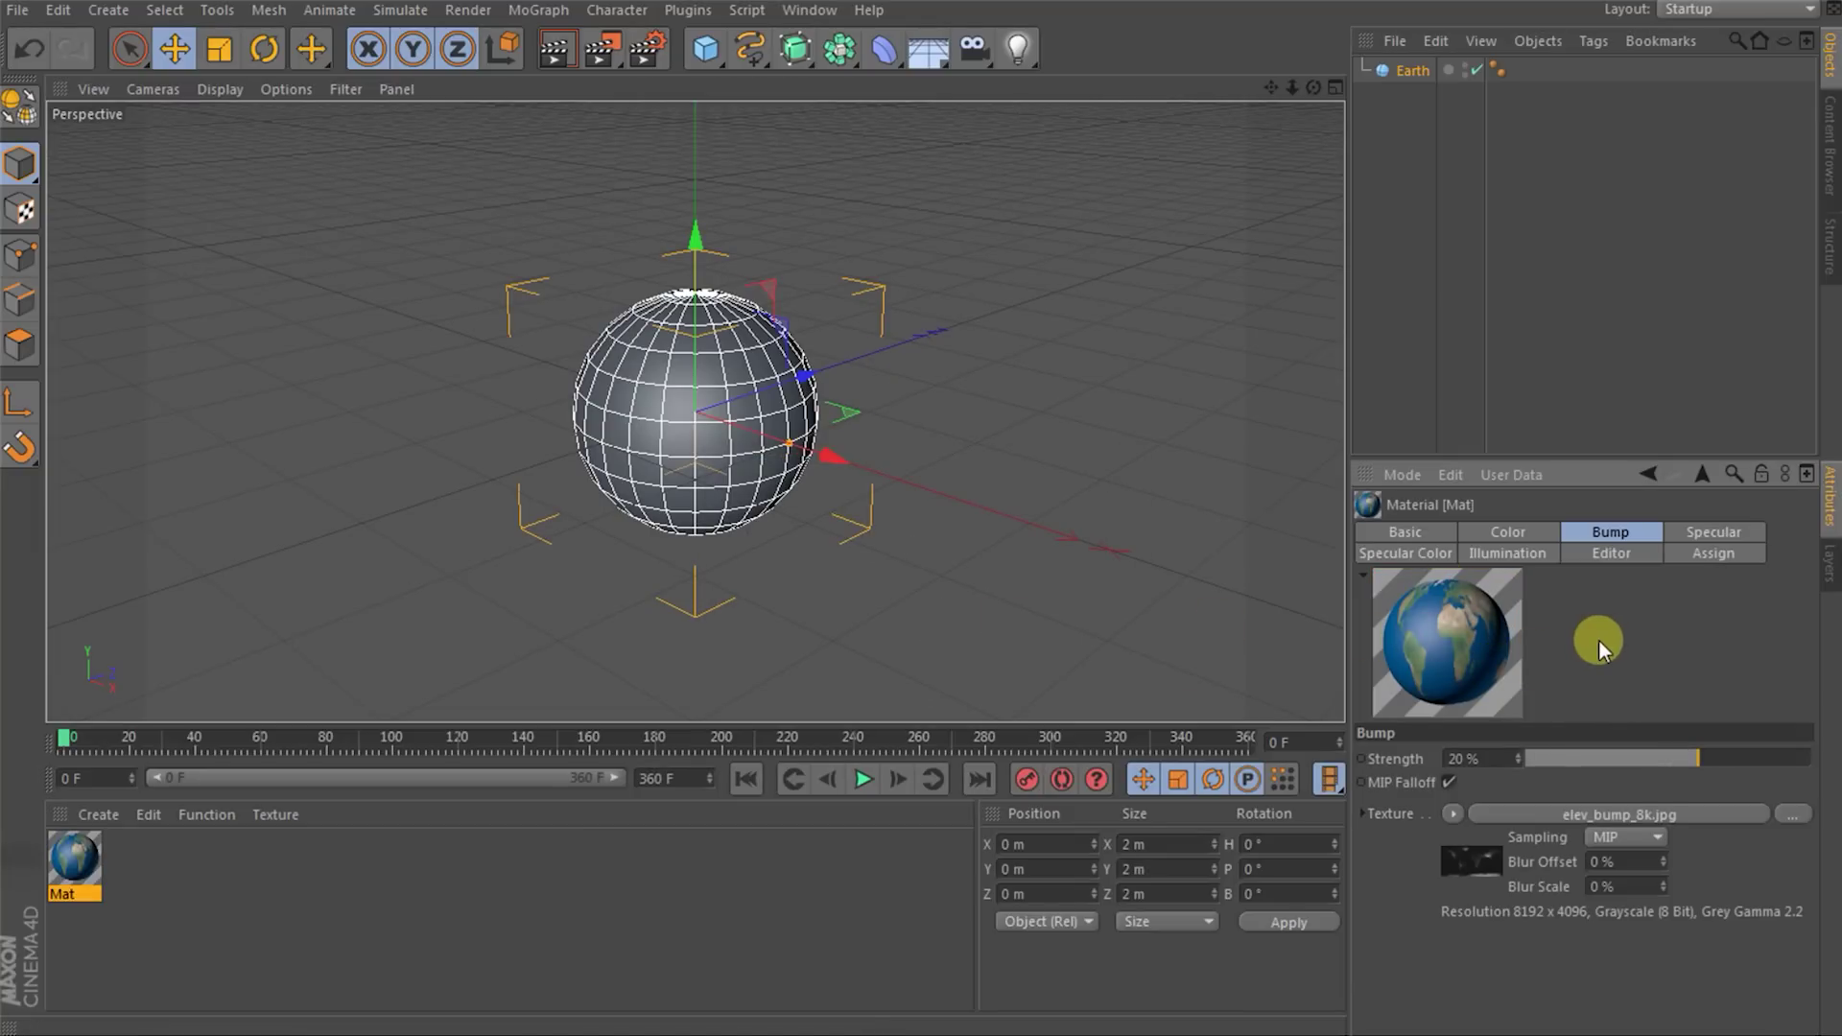
# - Load spec1024.jpg as the Specular Color texture, copying it into the project
pyautogui.click(1412, 550)
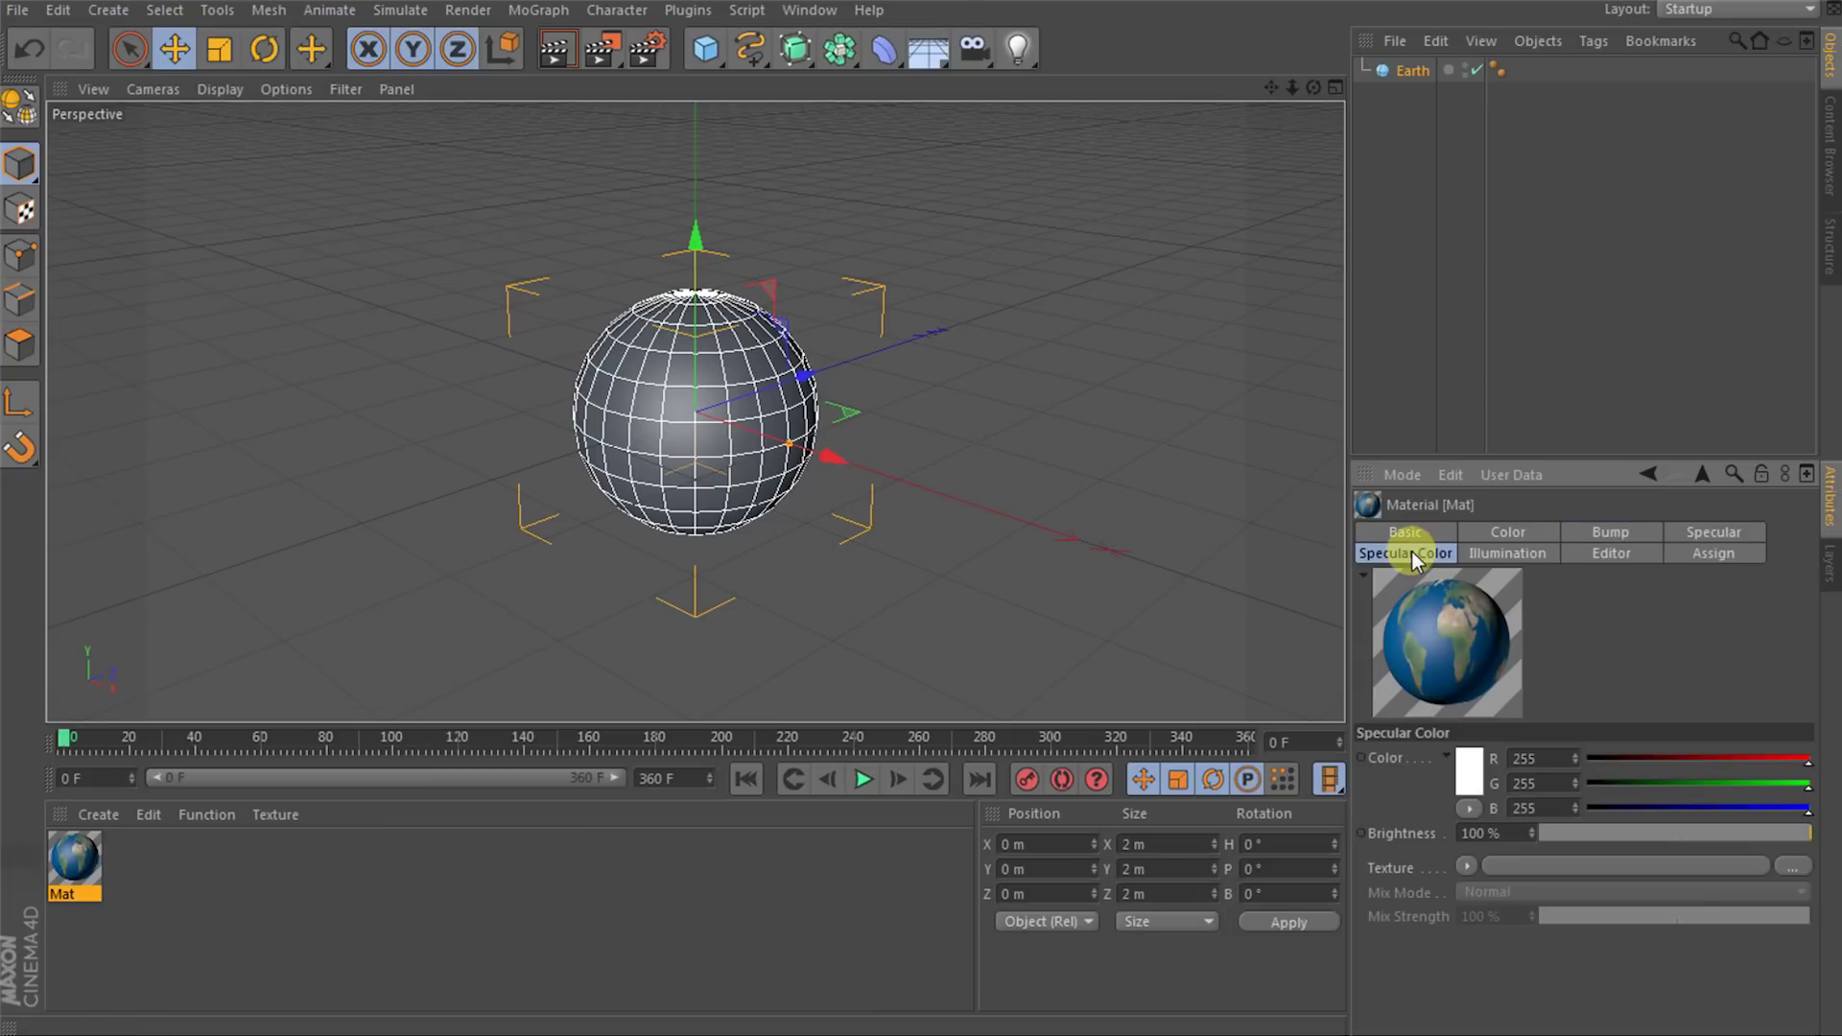
pyautogui.click(1597, 862)
pyautogui.click(1041, 344)
pyautogui.click(1183, 755)
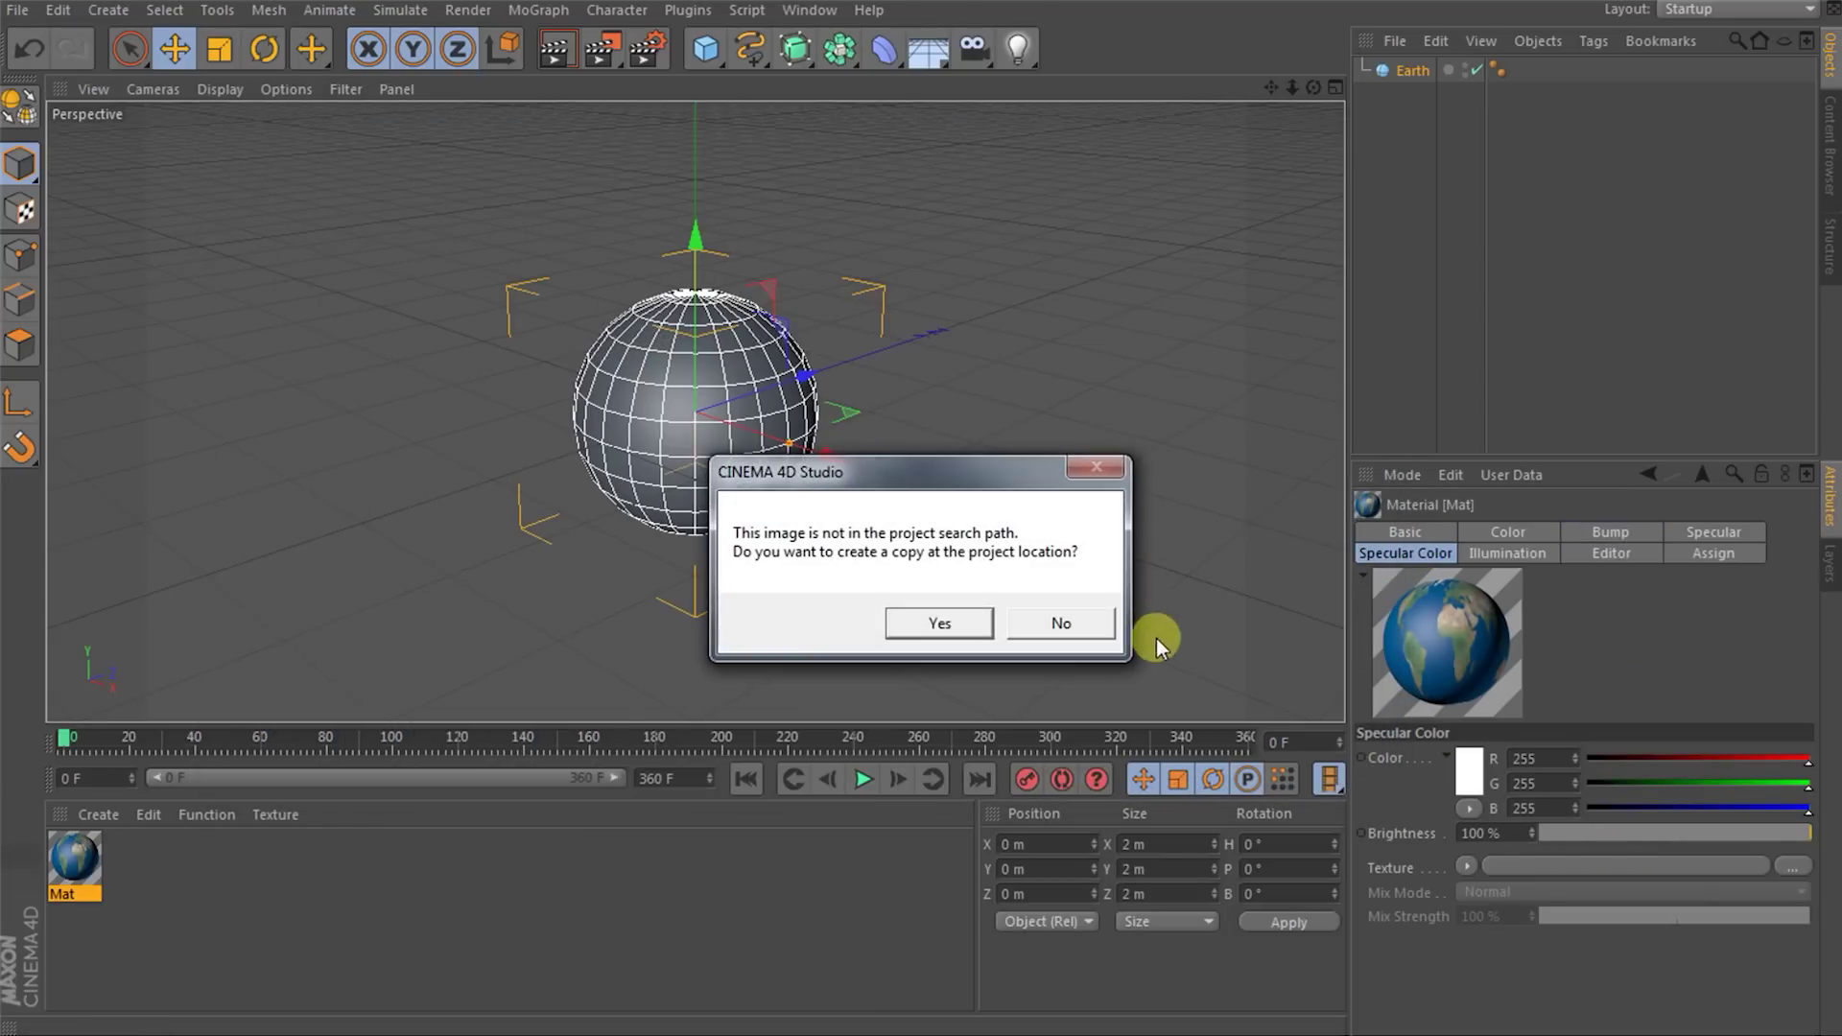
pyautogui.click(931, 623)
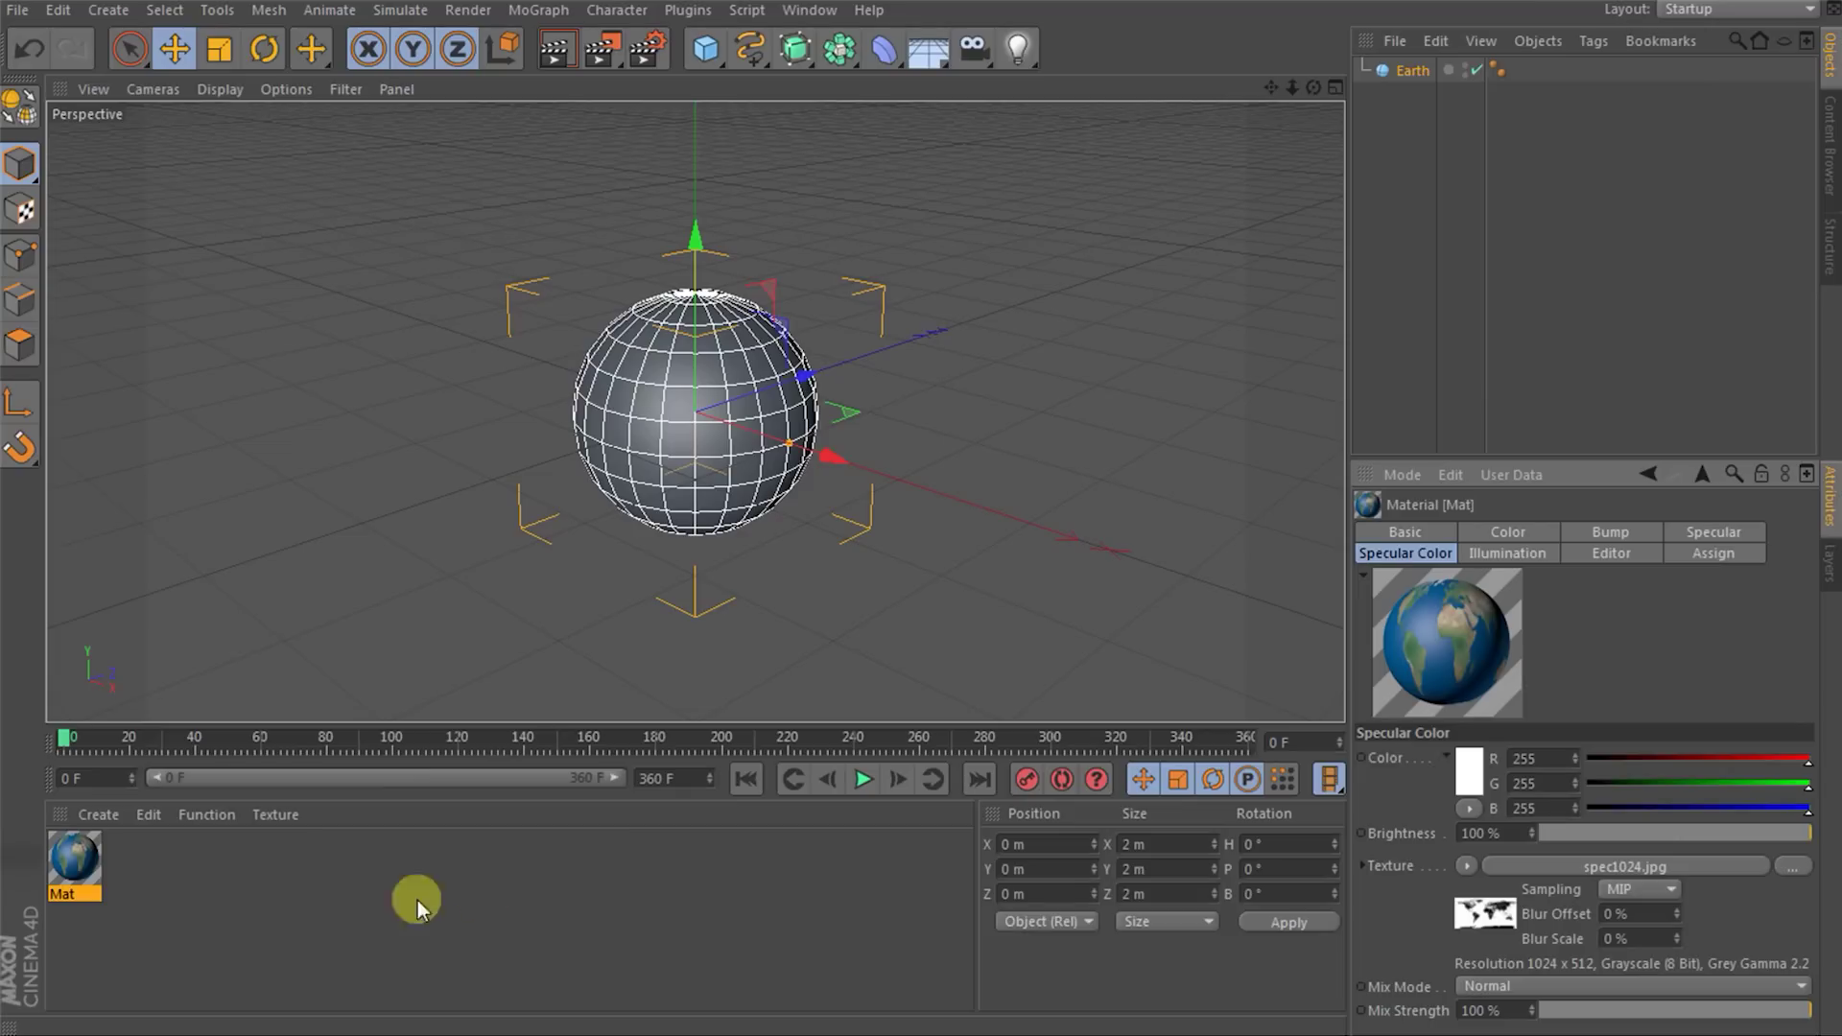
# - Rename the Mat material to Earth and drag it onto the Earth sphere
pyautogui.rightClick(75, 859)
pyautogui.click(141, 850)
pyautogui.moveTo(185, 823); pyautogui.dragTo(383, 824)
pyautogui.write('Earth')
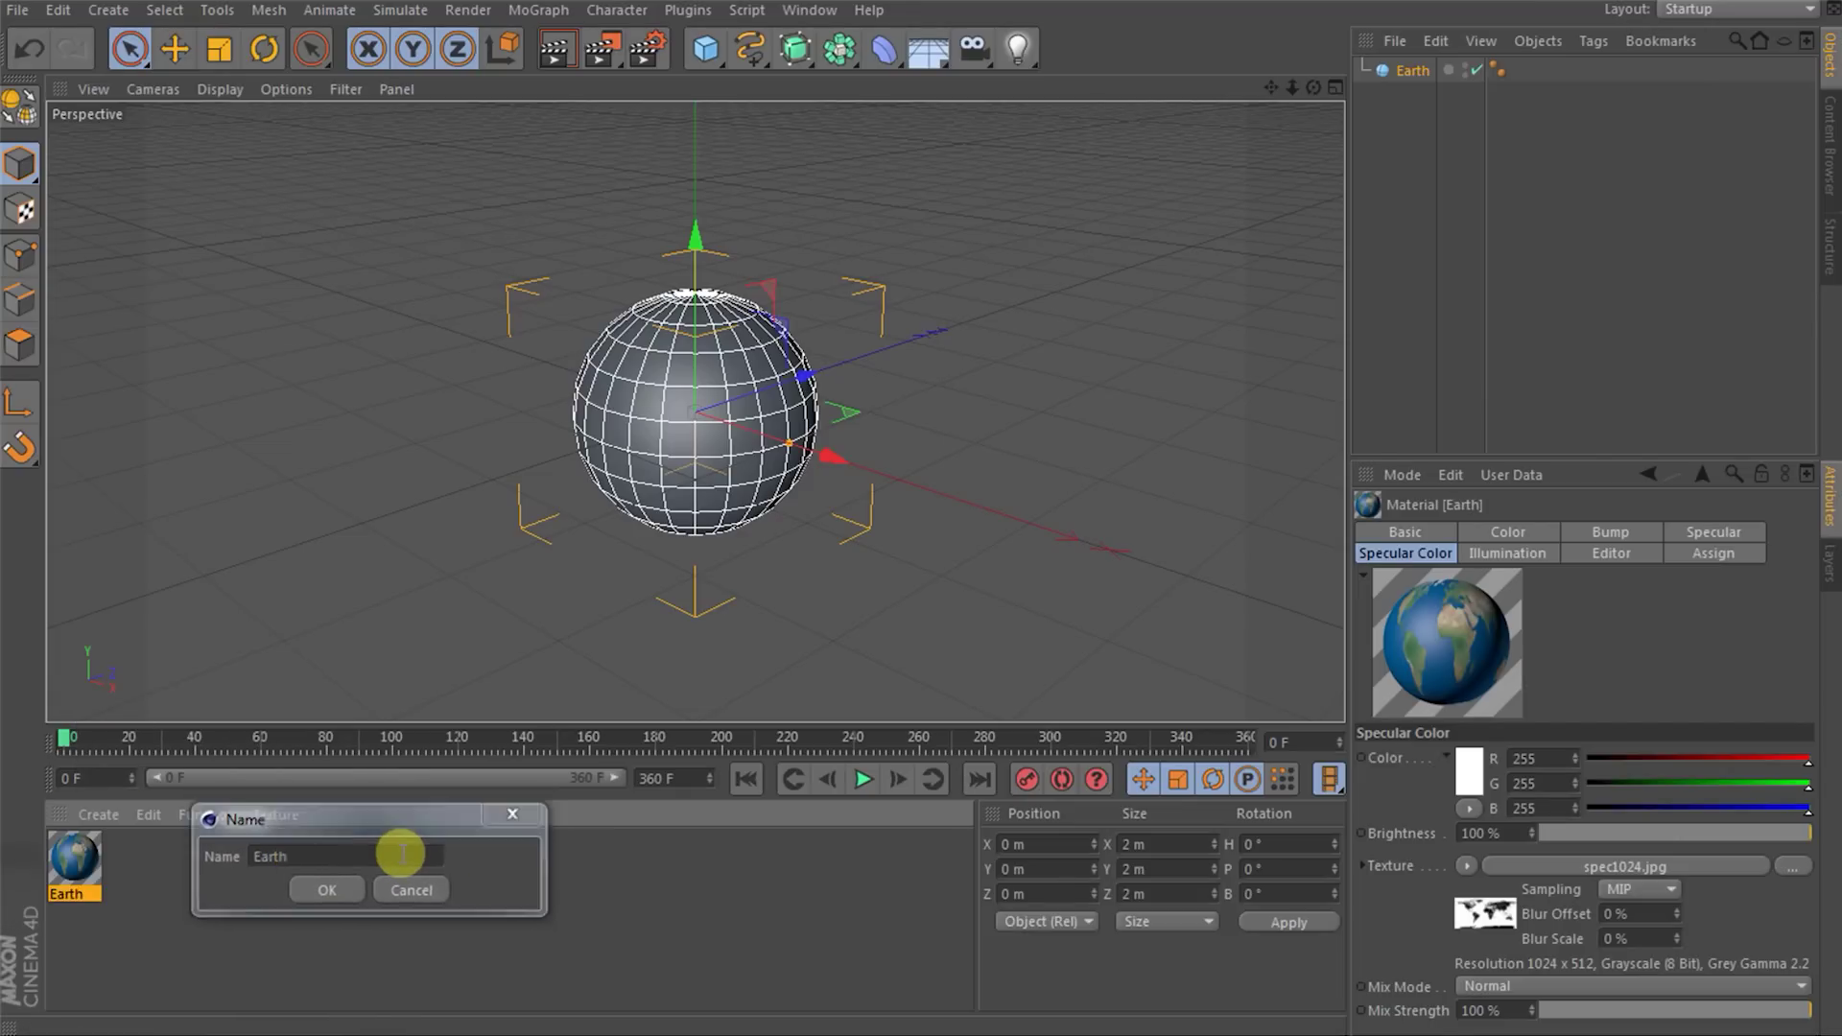
pyautogui.press('Return')
pyautogui.moveTo(127, 860); pyautogui.dragTo(1404, 95)
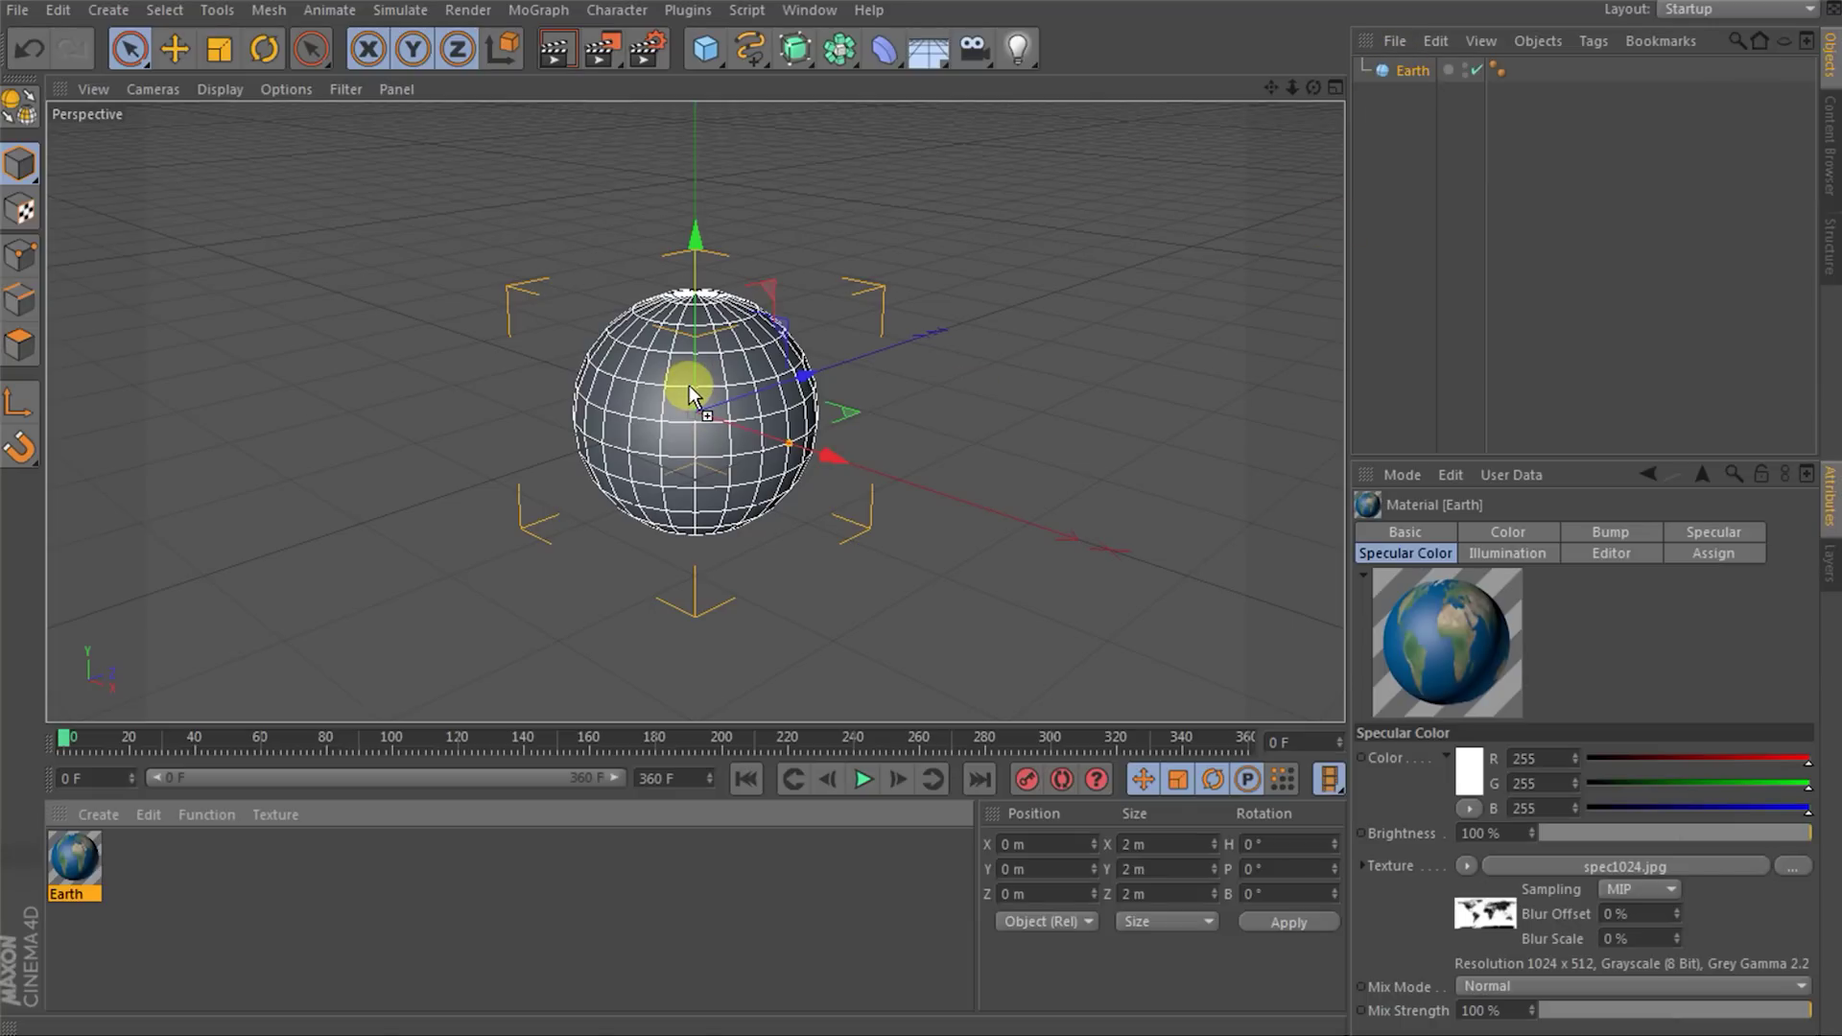
pyautogui.moveTo(689, 384); pyautogui.dragTo(689, 383)
# - Zoom in and render a preview of the textured Earth globe
pyautogui.scroll(2, 715, 422)
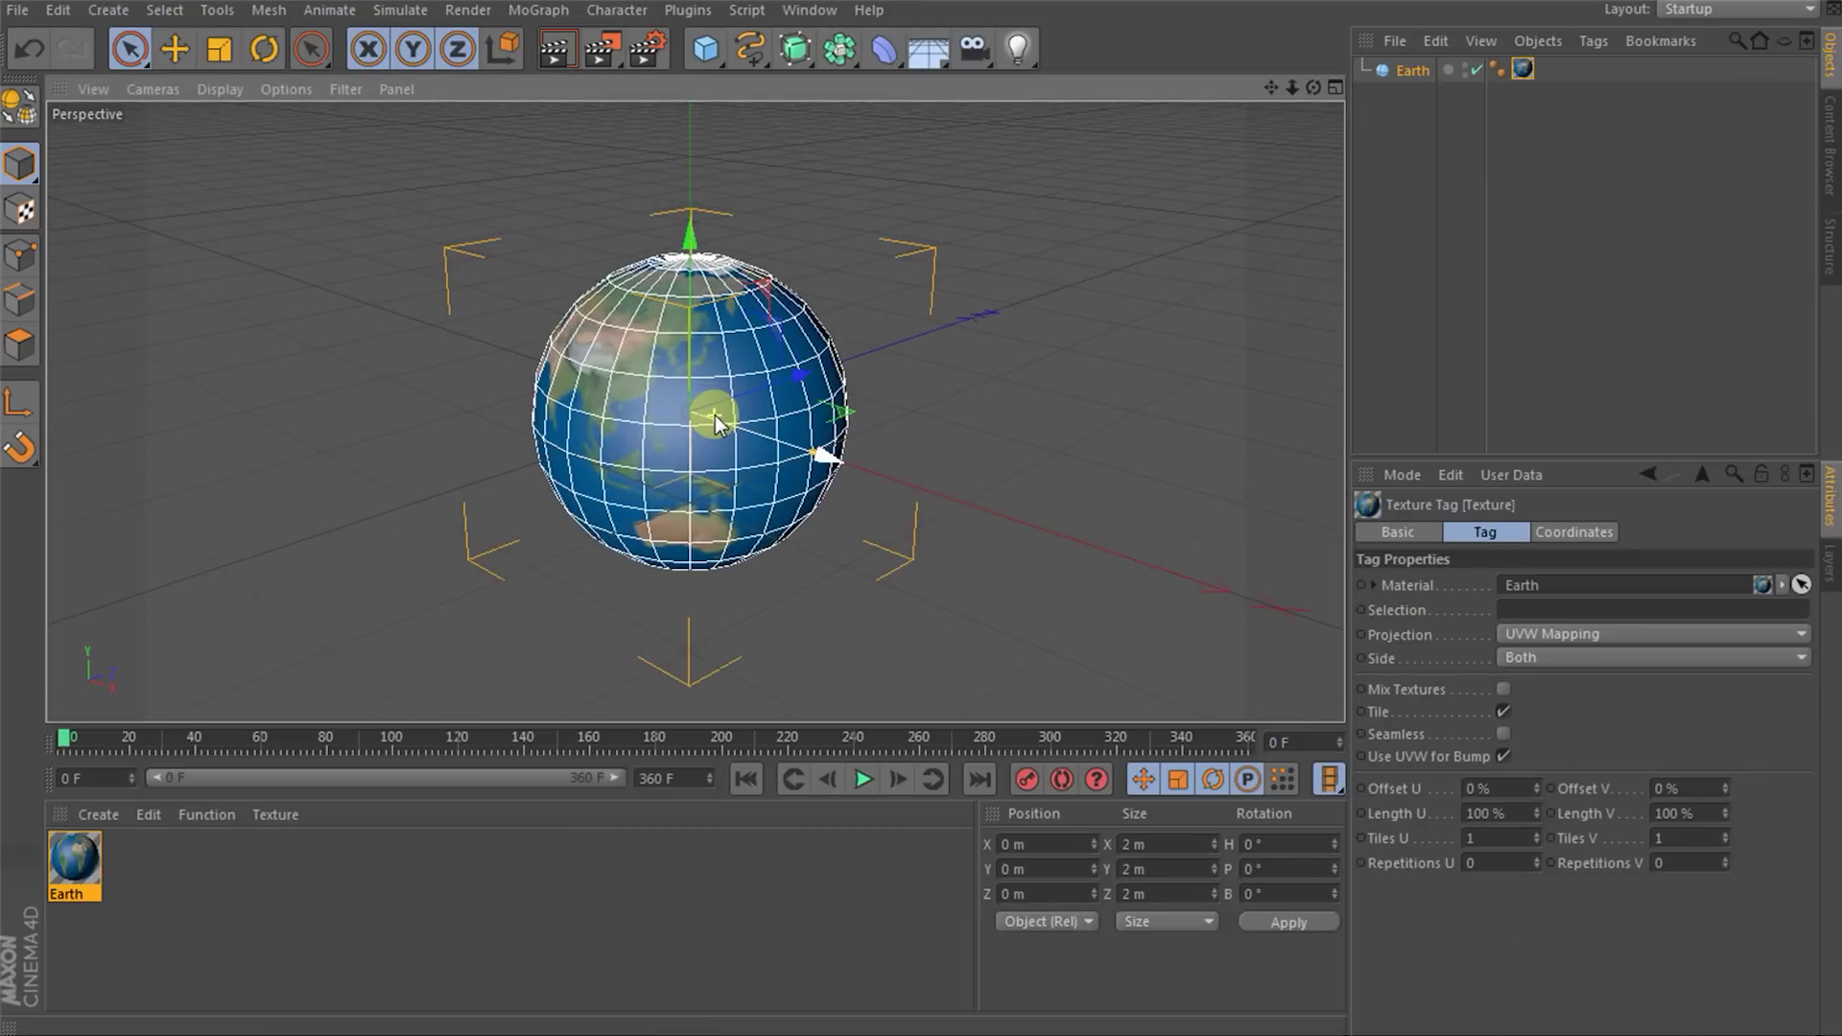
pyautogui.scroll(1, 715, 422)
pyautogui.hotkey('ctrl', 'r')
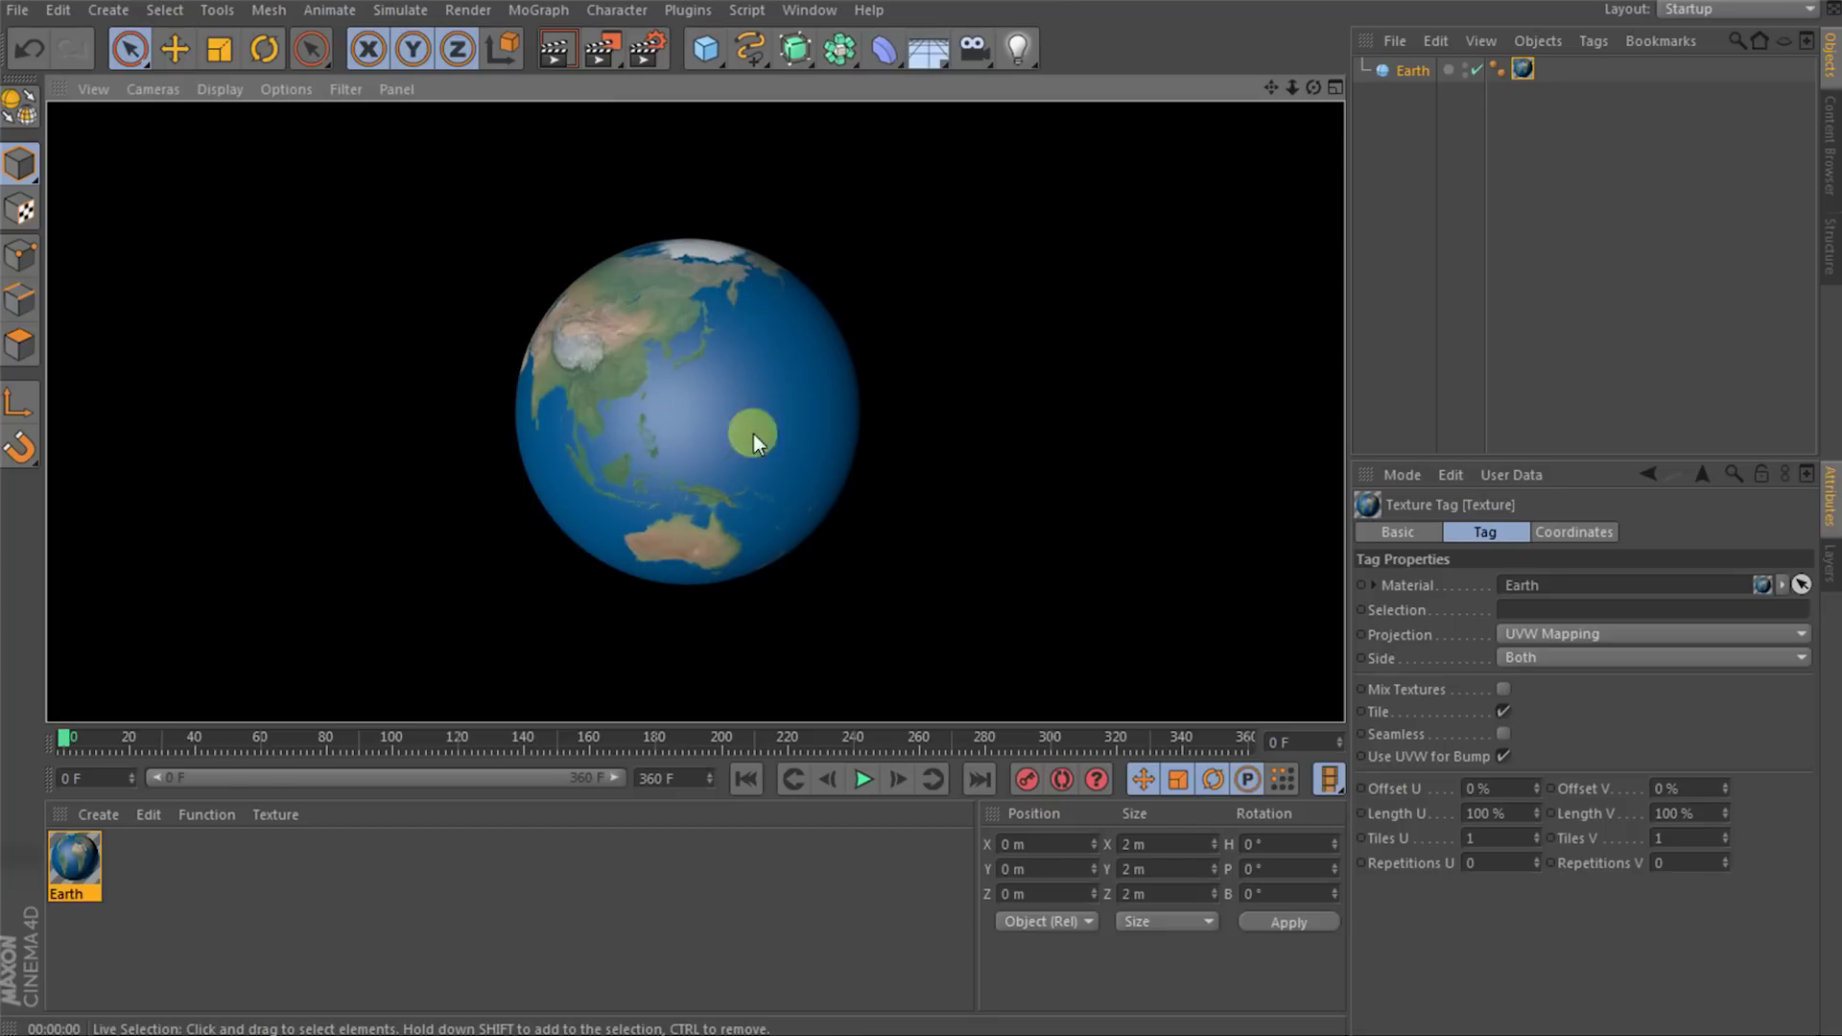
# - Lower the Earth material's specular height to 0% and re-render the view
pyautogui.click(100, 854)
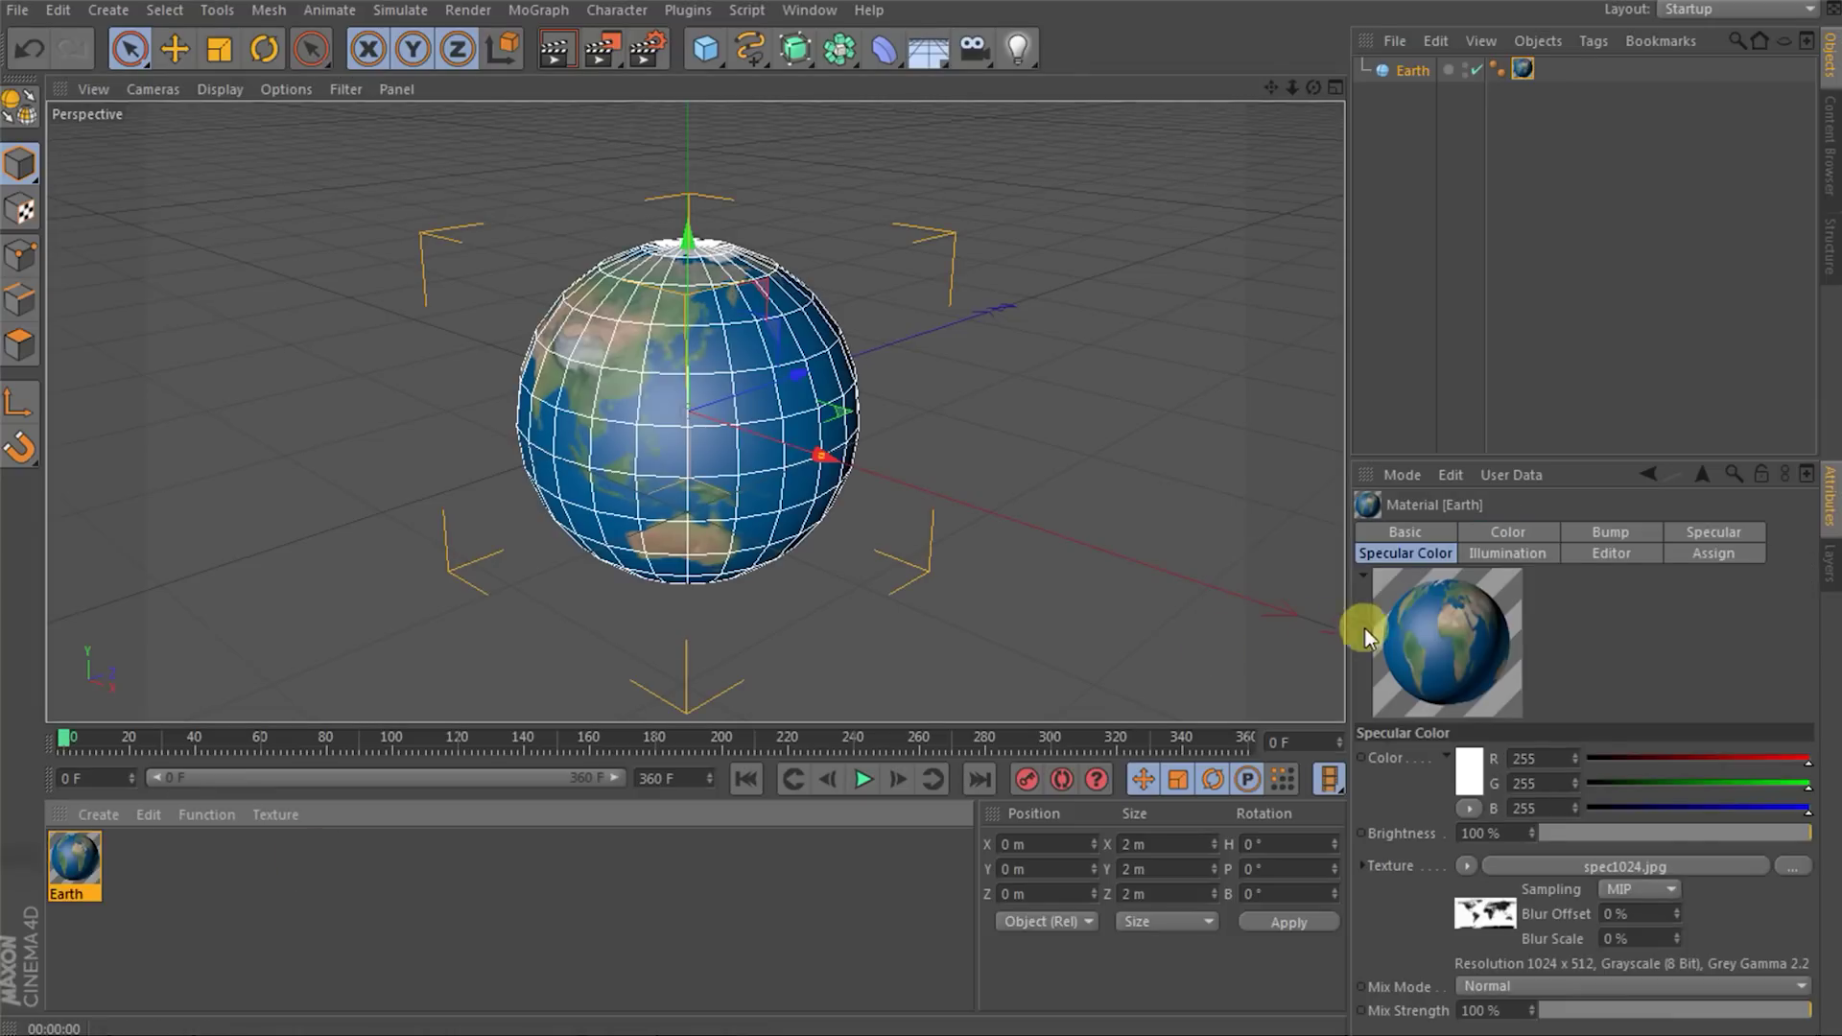
pyautogui.click(1704, 534)
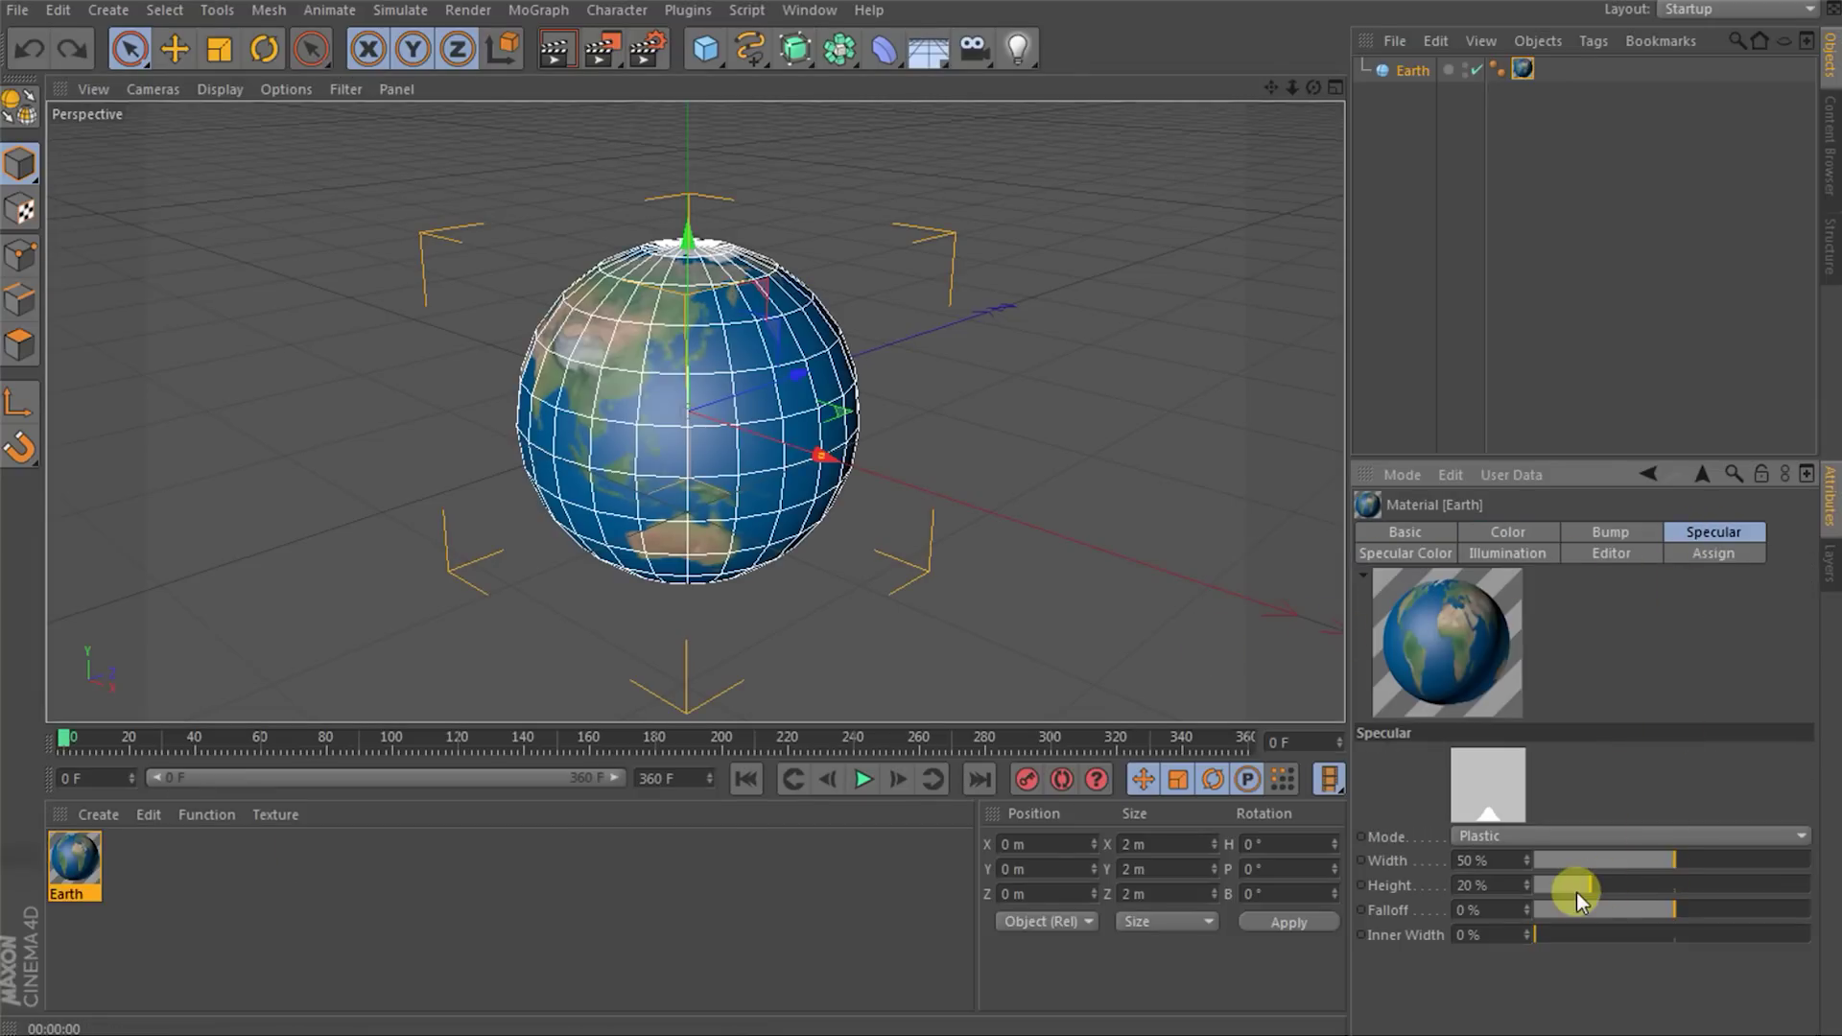
pyautogui.moveTo(1587, 890); pyautogui.dragTo(1529, 886)
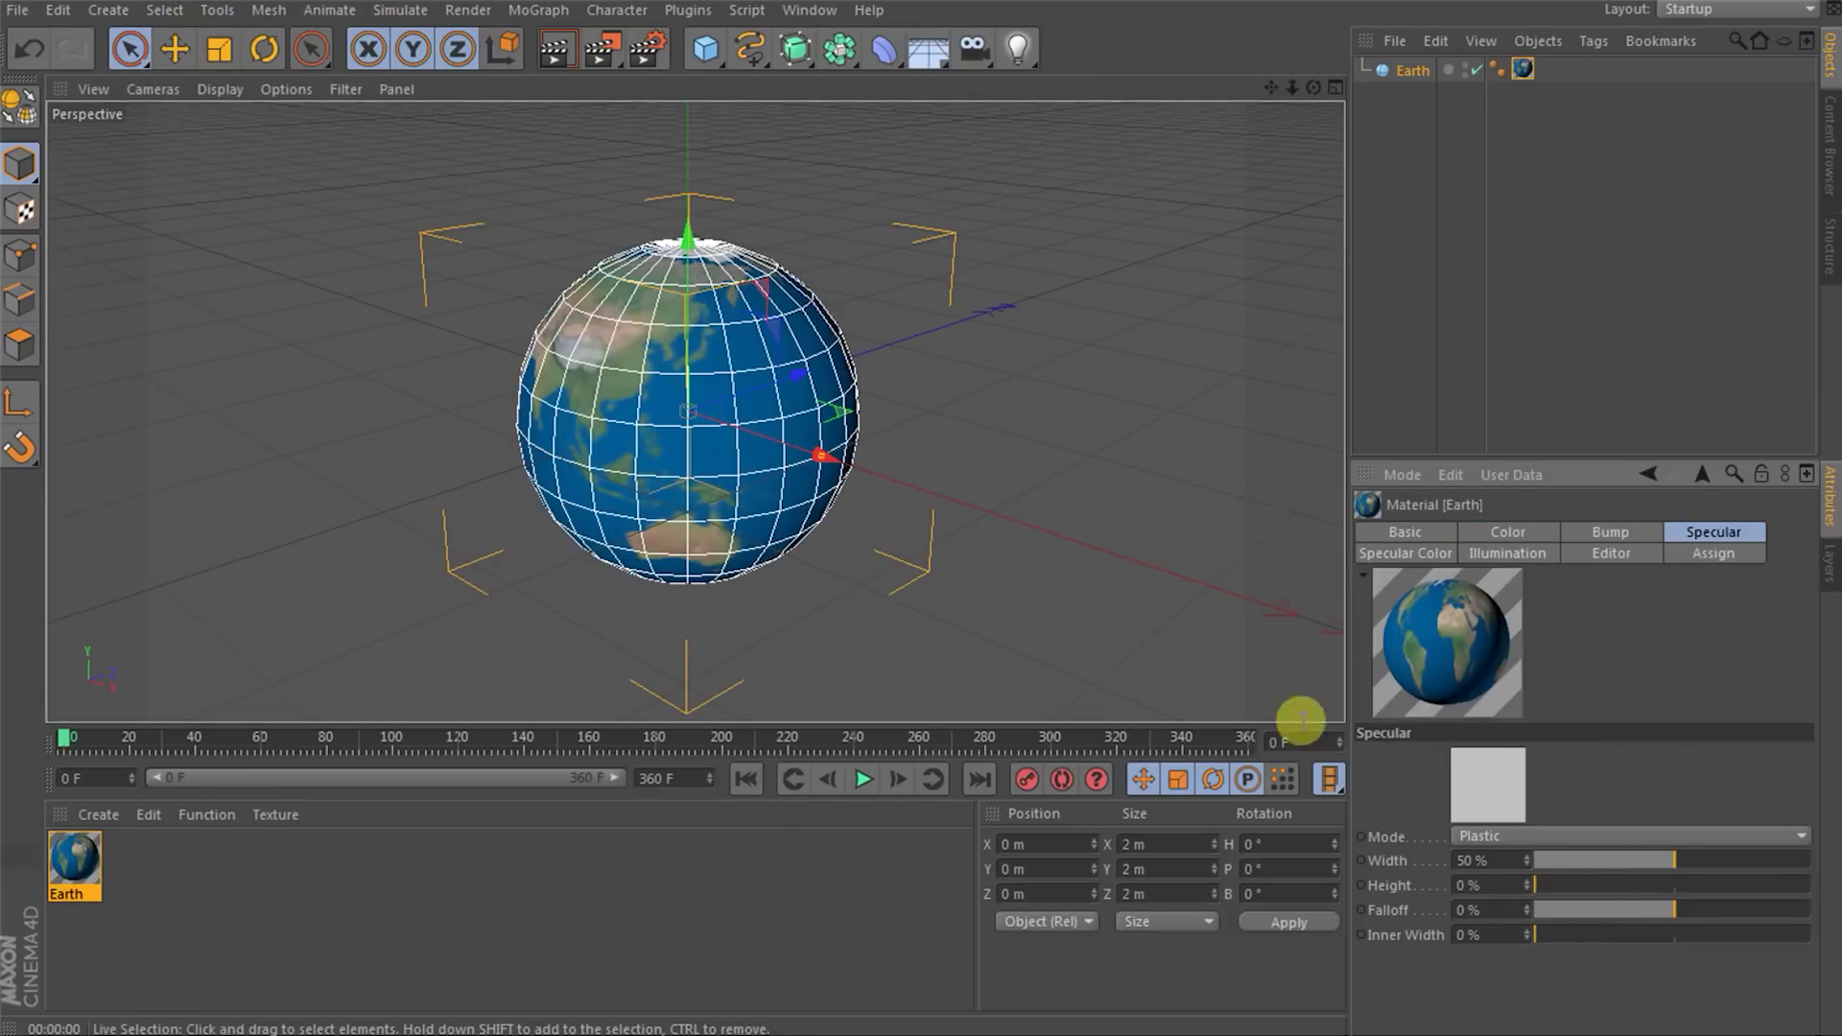
pyautogui.click(937, 449)
pyautogui.hotkey('ctrl', 'r')
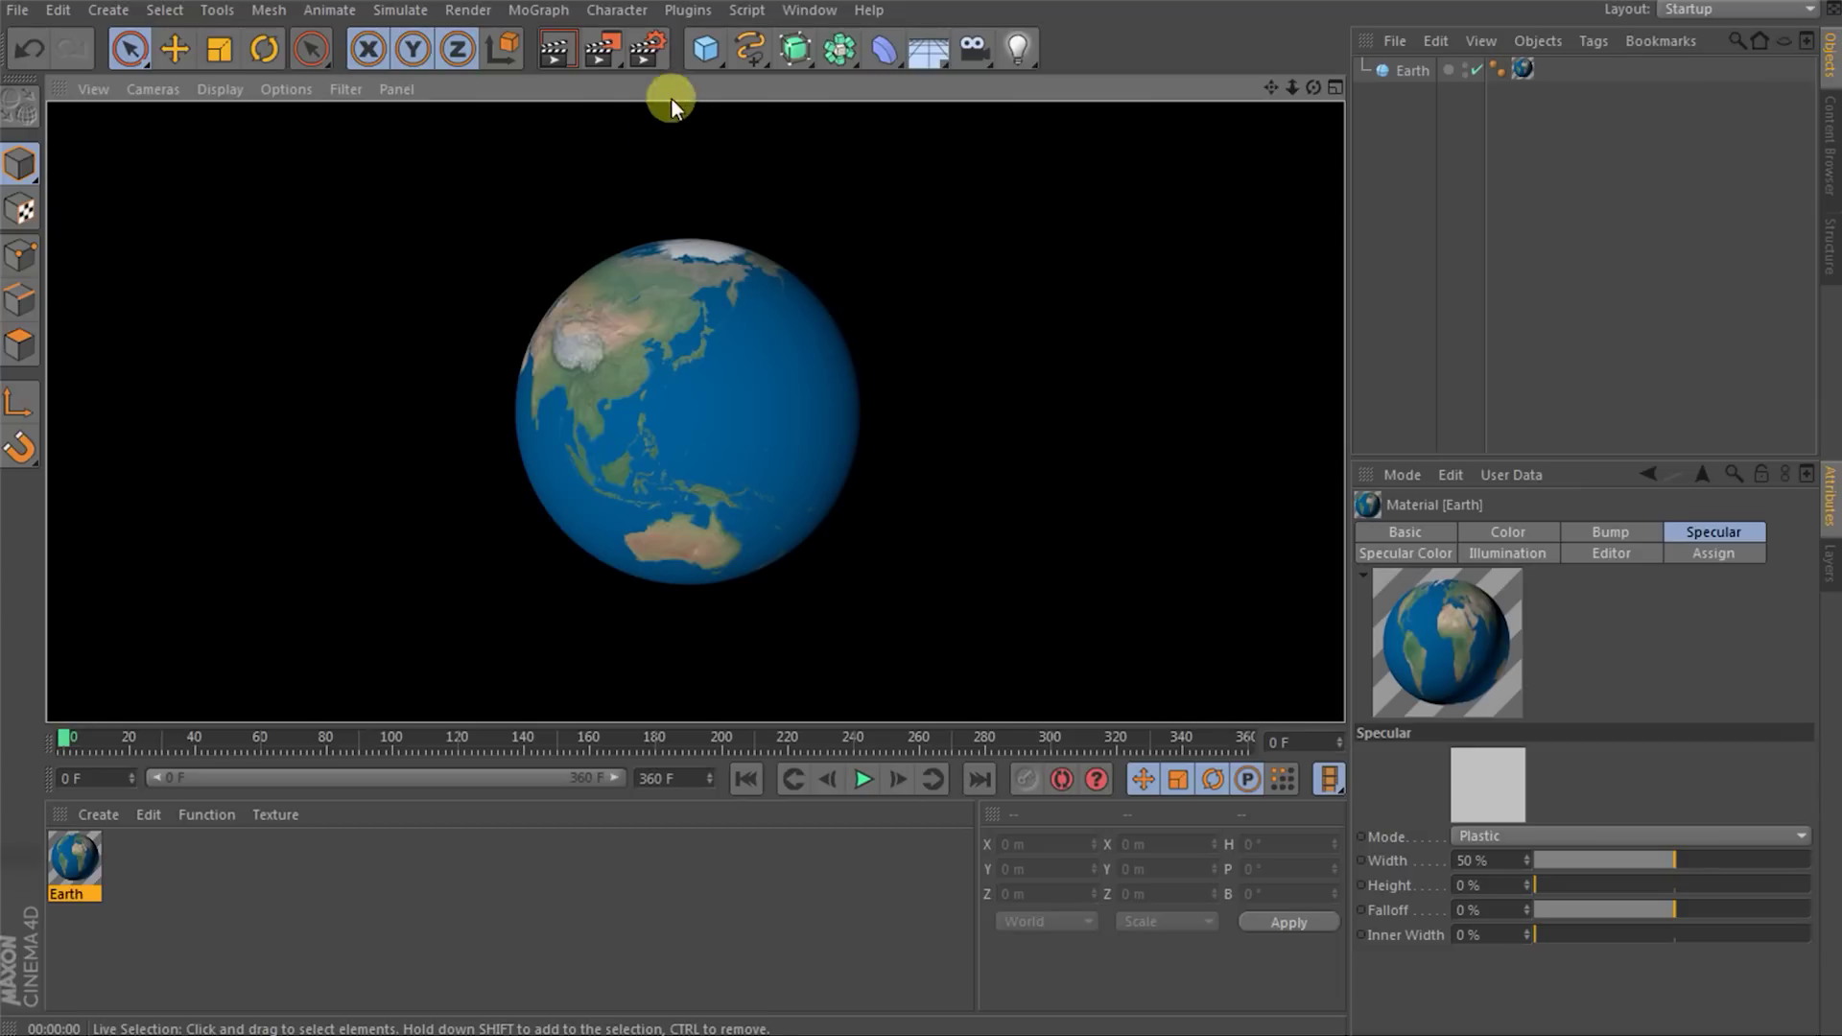
pyautogui.click(706, 50)
# - Add a sphere named Sun at X -4.547 m left of Earth with a 0.2 m radius
pyautogui.click(1161, 107)
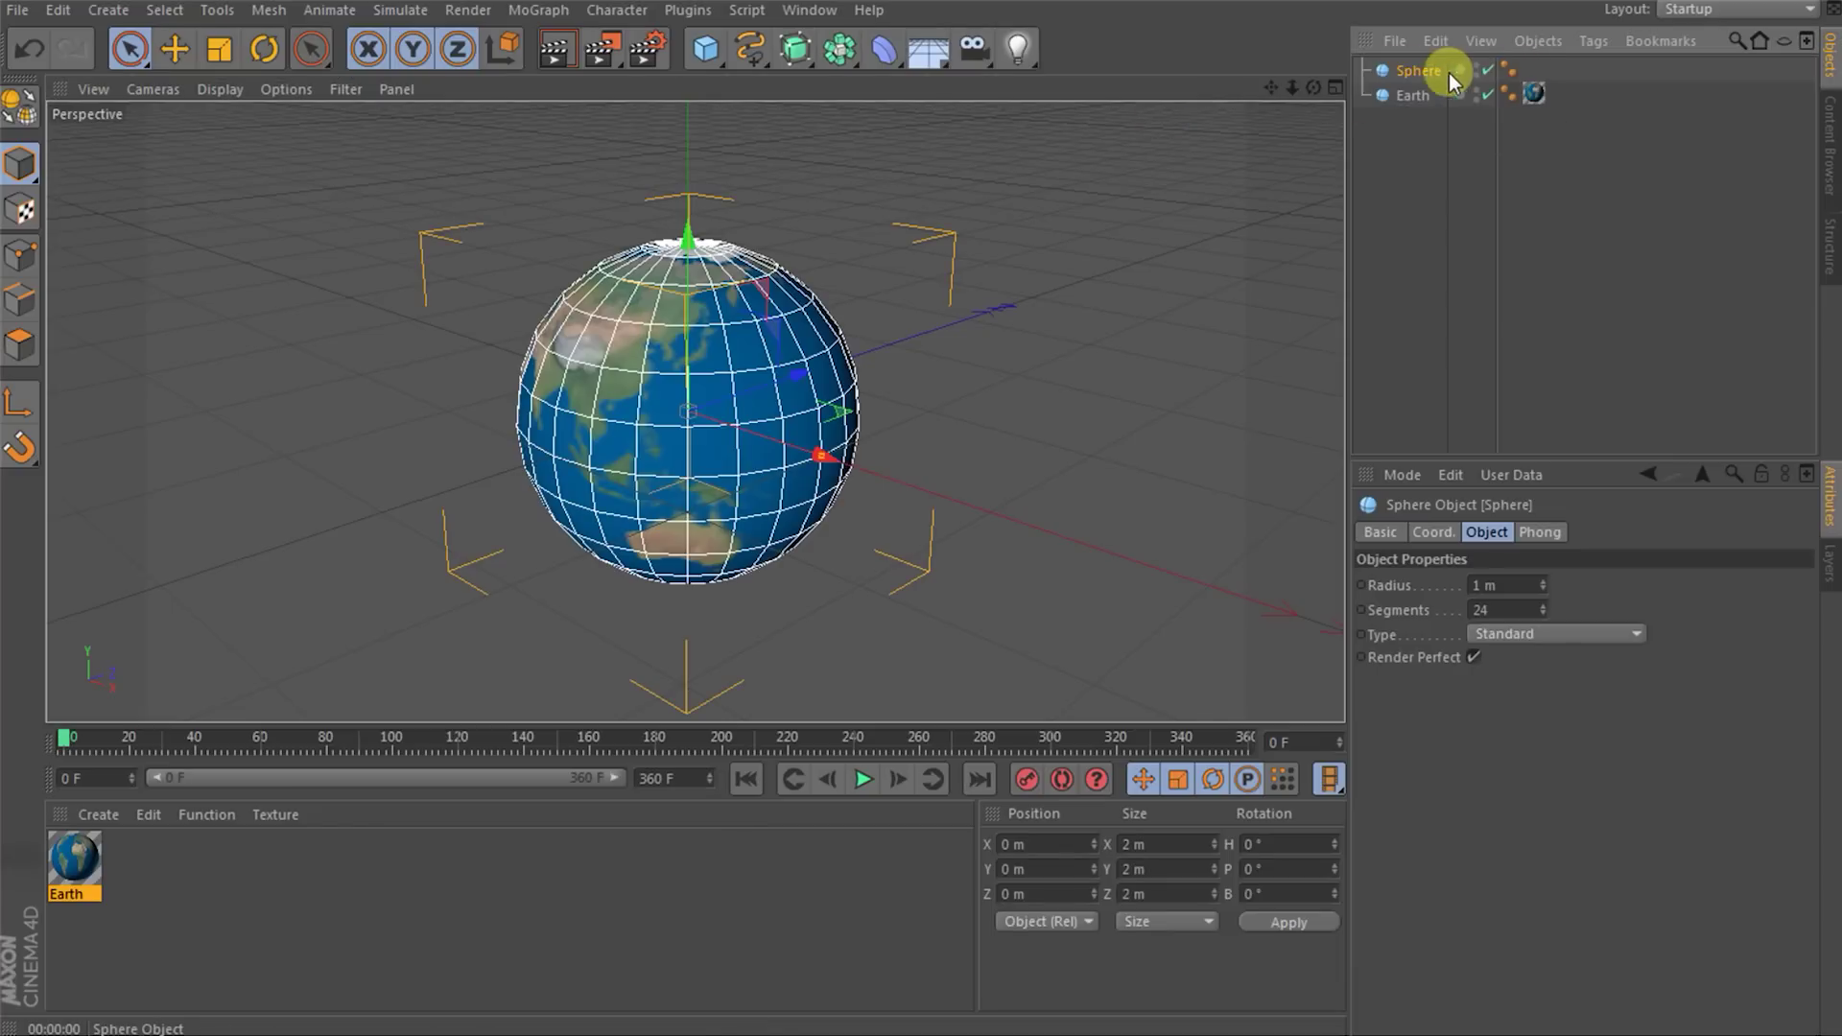
pyautogui.doubleClick(1410, 71)
pyautogui.write('Sun')
pyautogui.press('Return')
pyautogui.moveTo(840, 458); pyautogui.dragTo(391, 392)
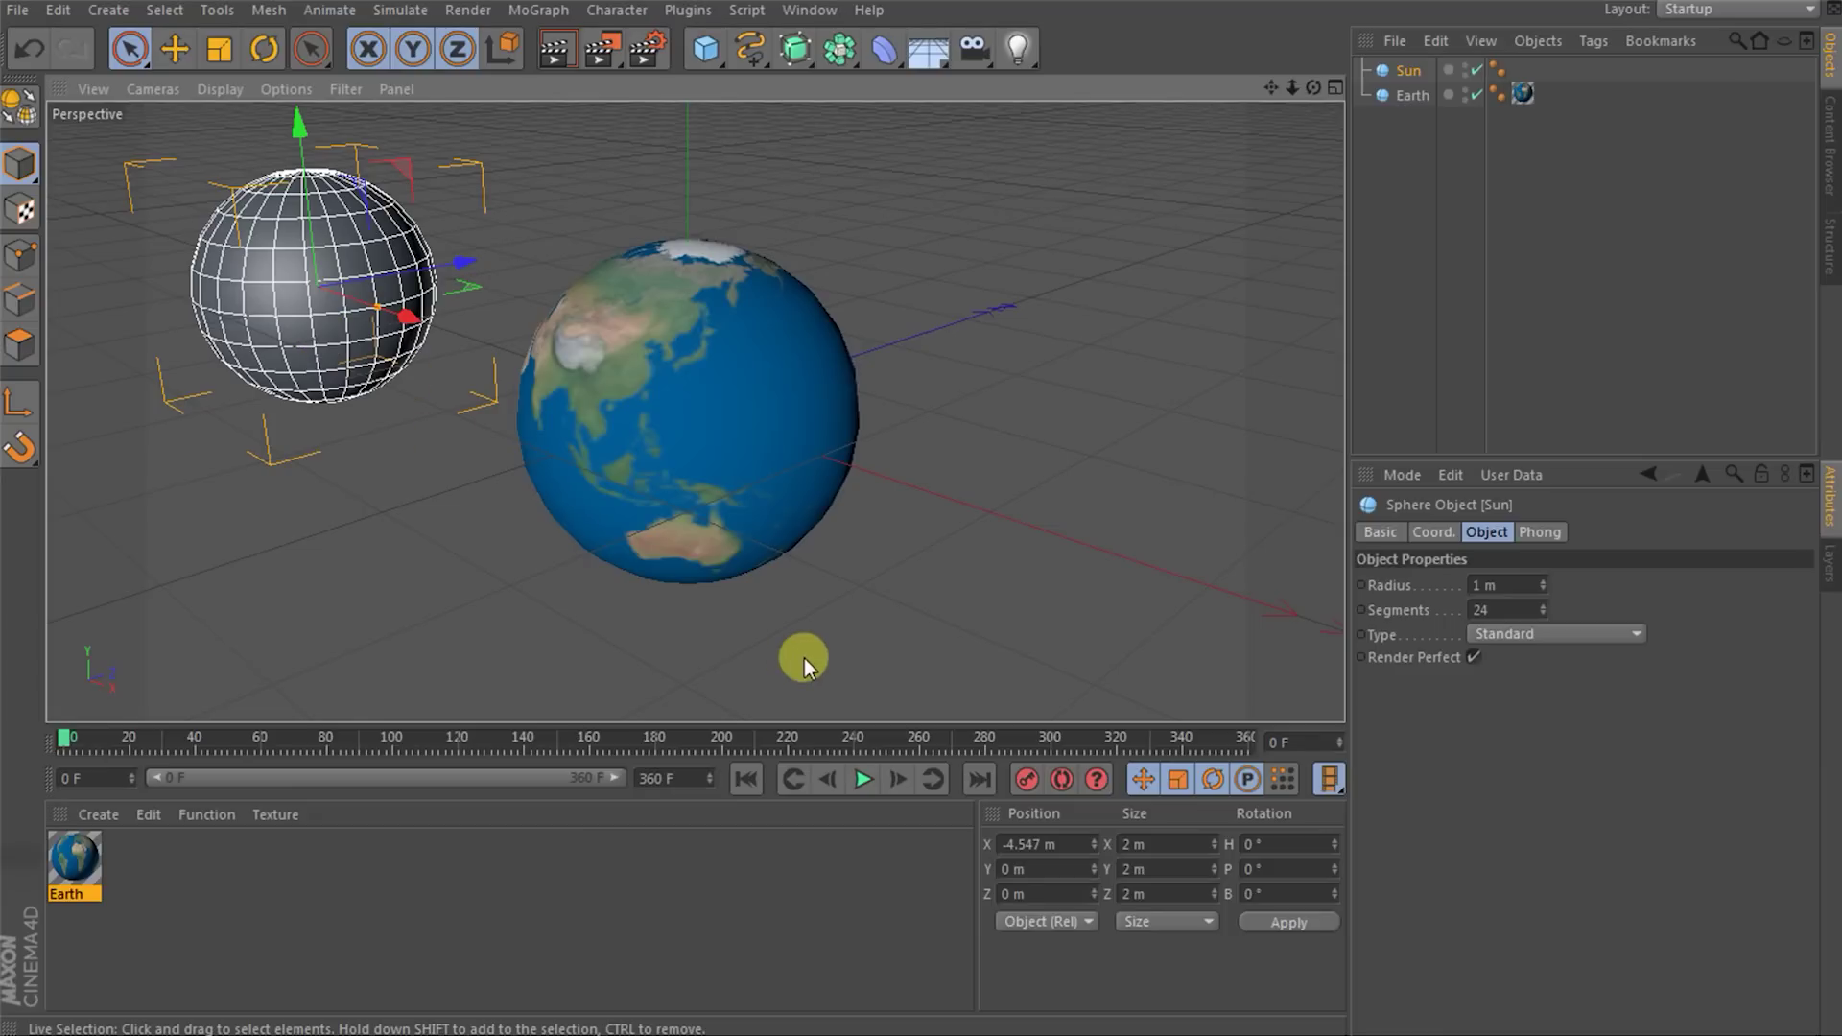
pyautogui.doubleClick(1530, 585)
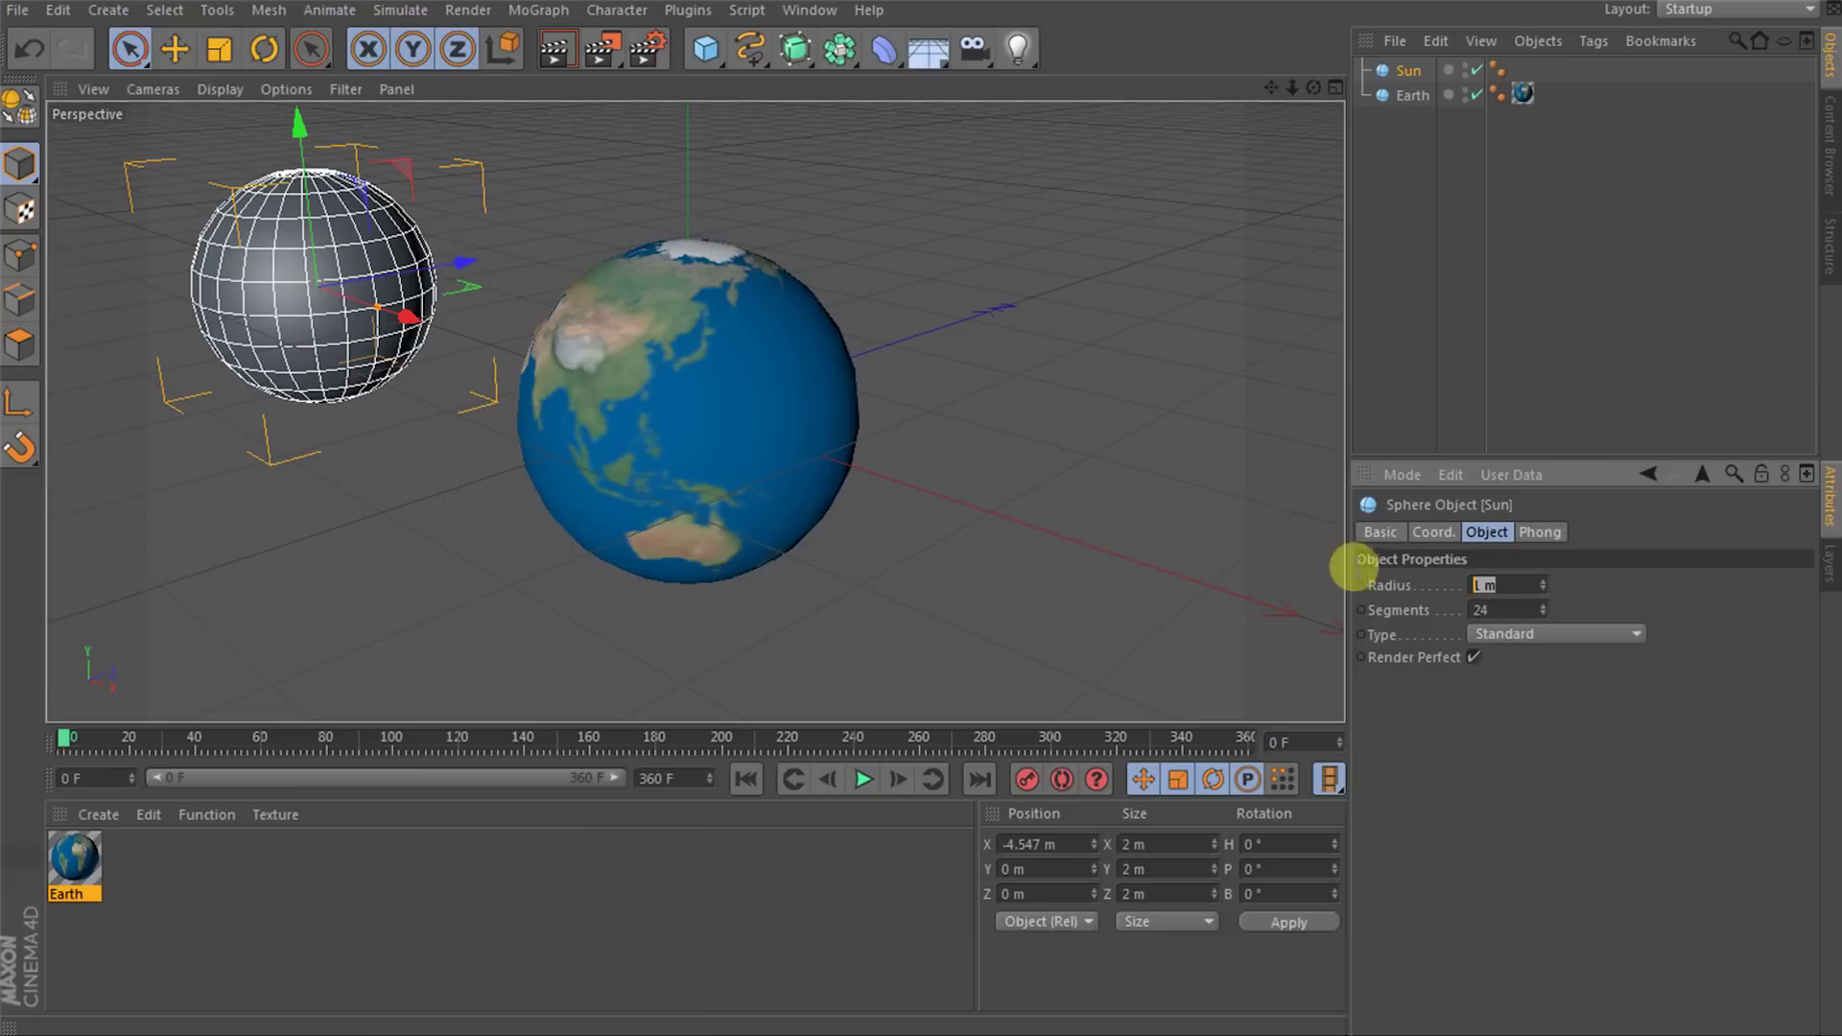
pyautogui.write('0.2')
pyautogui.press('Return')
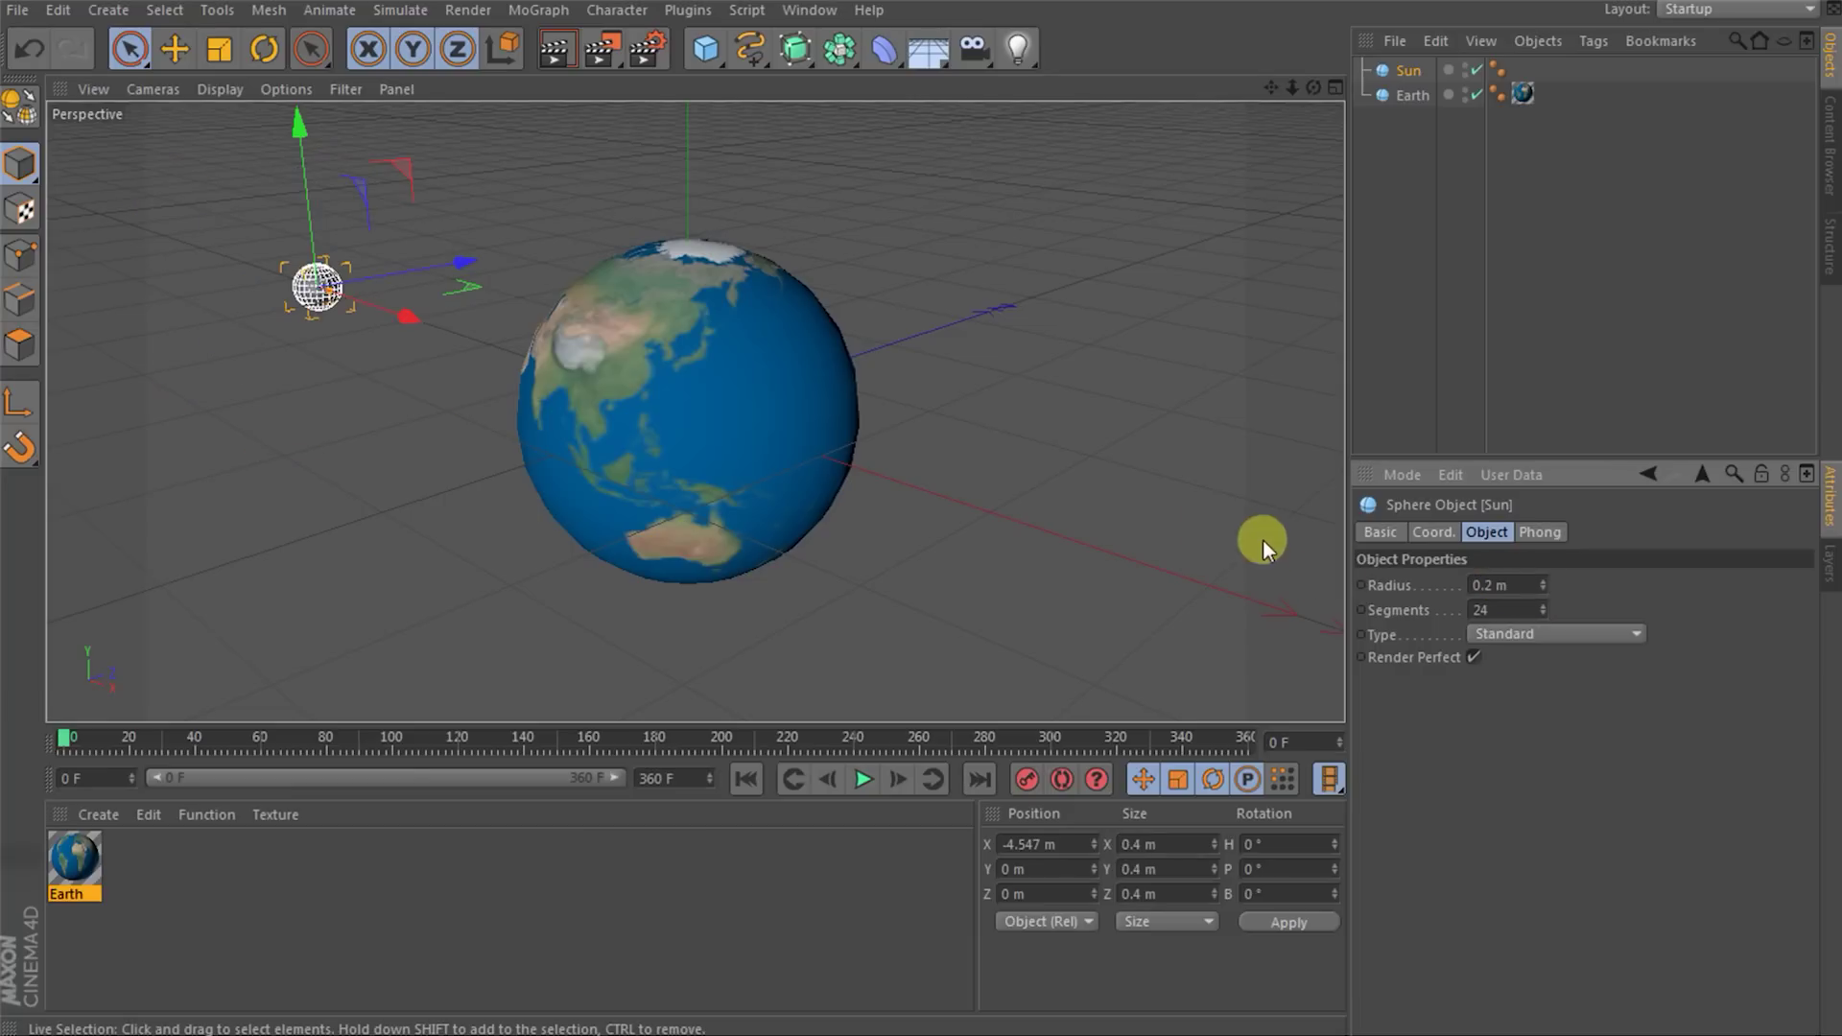
pyautogui.keyDown('alt'); pyautogui.moveTo(946, 466); pyautogui.dragTo(806, 491); pyautogui.keyUp('alt')
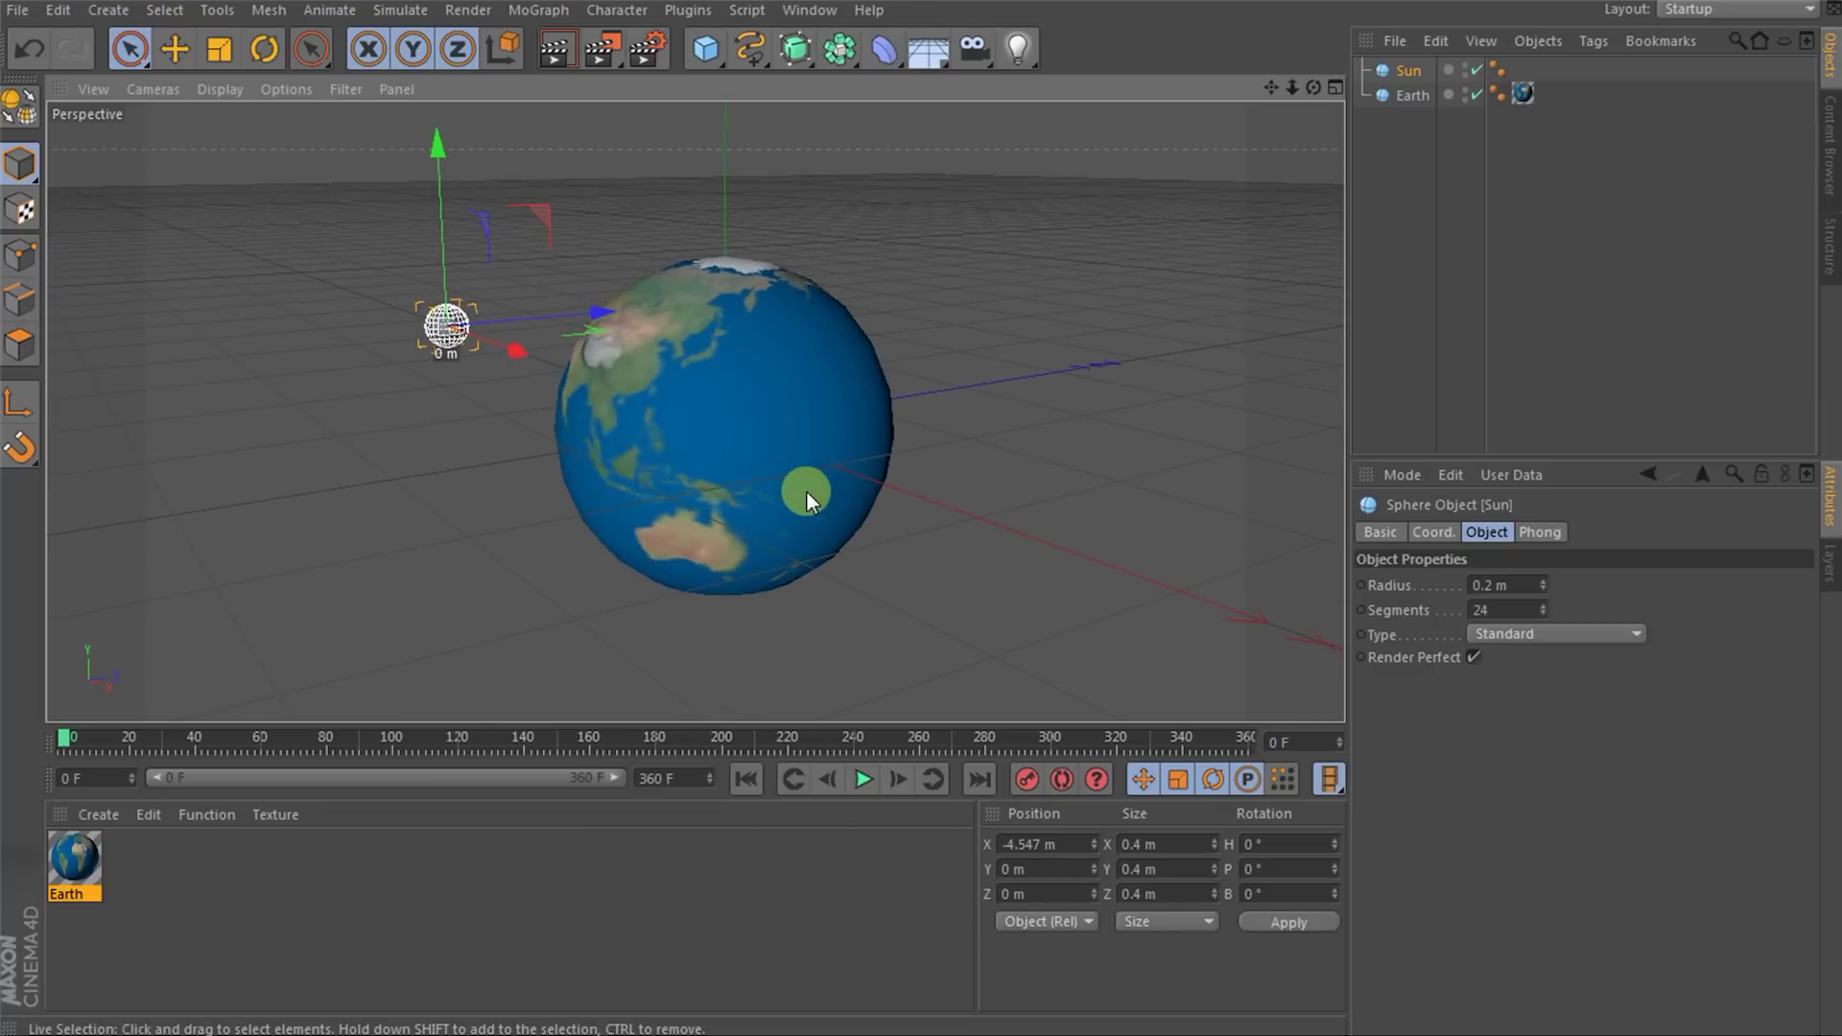
# - Create a new material with yellow-orange colour and a yellow luminance glow
pyautogui.click(97, 813)
pyautogui.click(112, 849)
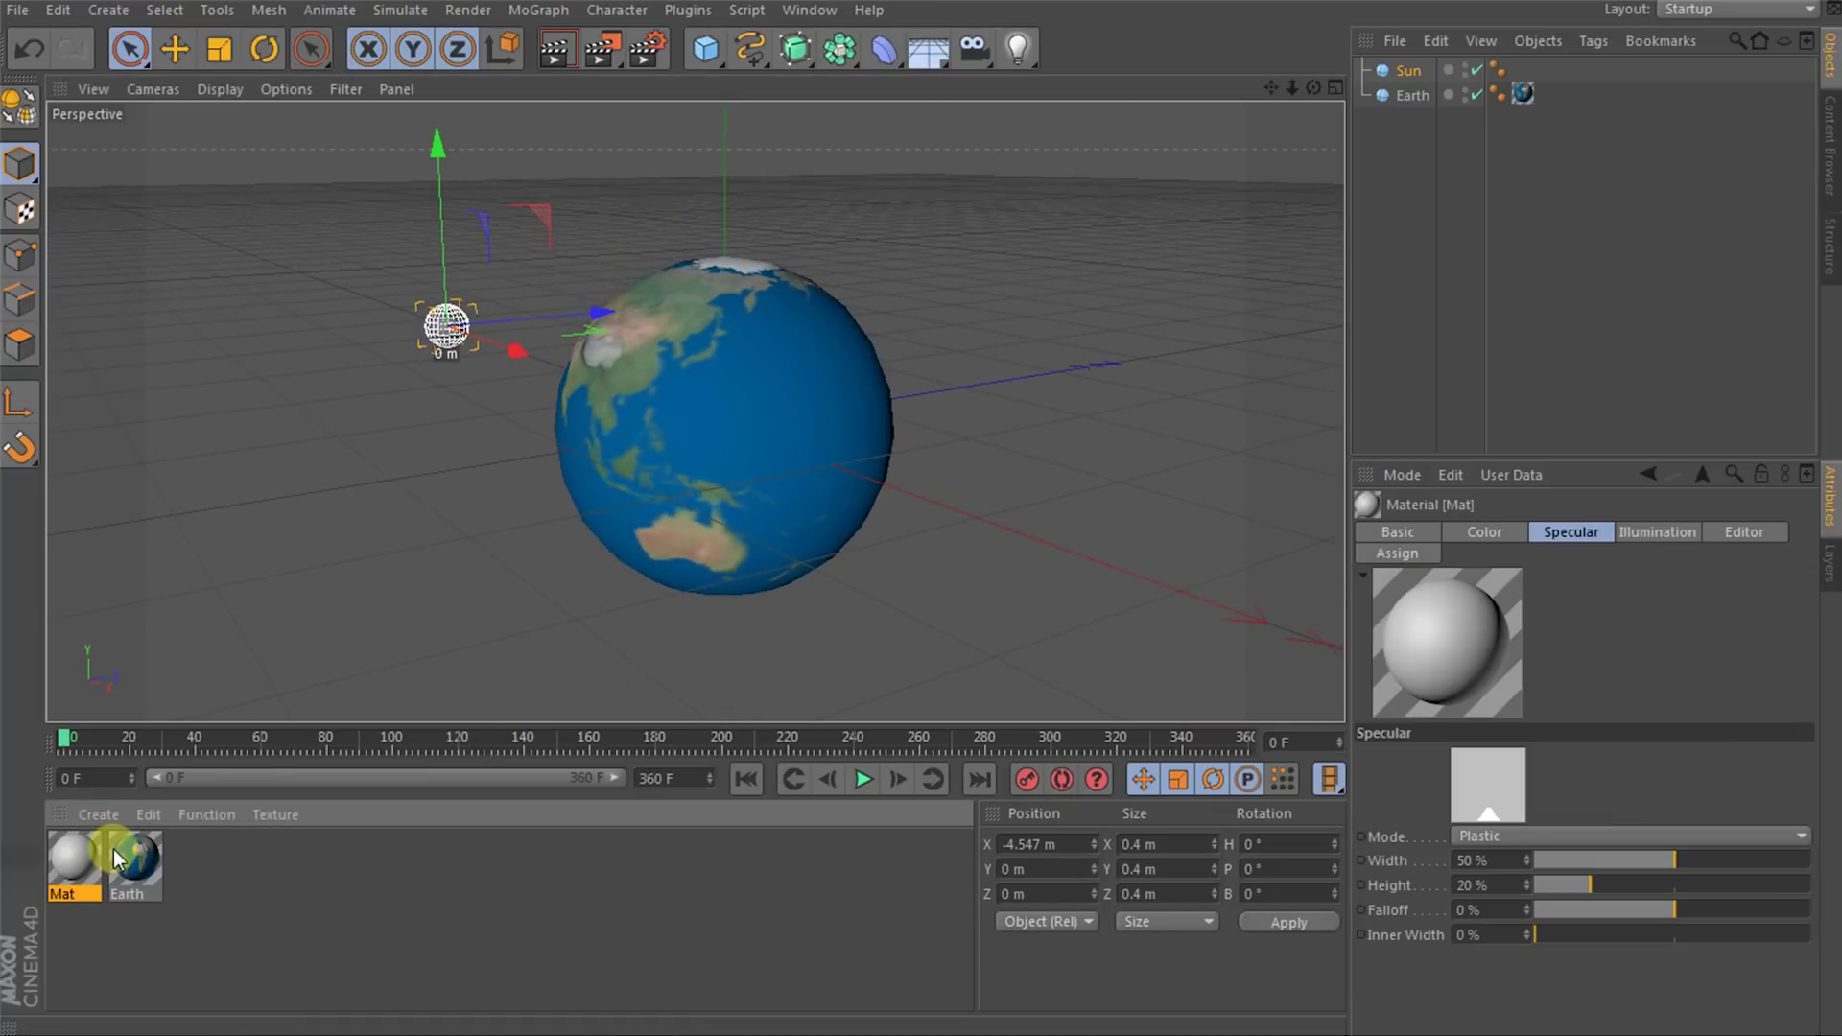
pyautogui.click(1489, 533)
pyautogui.moveTo(1771, 763)
pyautogui.mouseDown()
pyautogui.moveTo(1809, 760)
pyautogui.moveTo(1646, 810)
pyautogui.moveTo(1763, 785)
pyautogui.mouseUp()
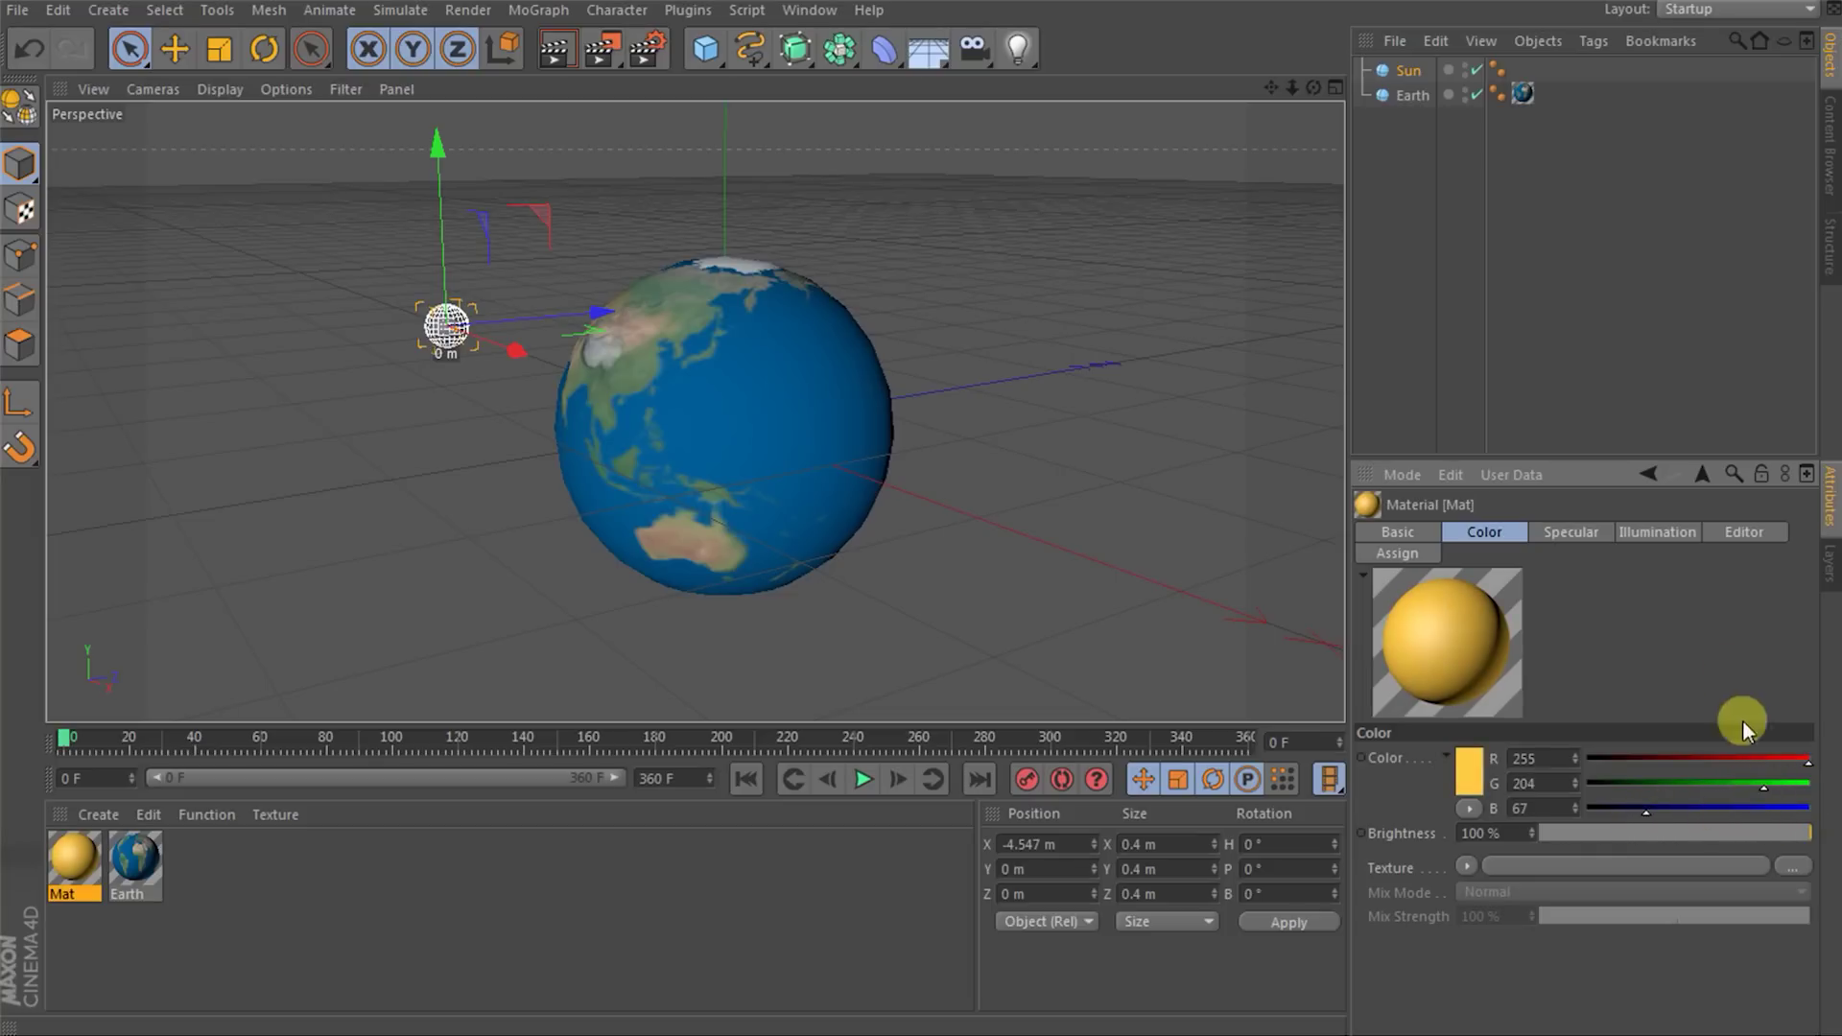
pyautogui.click(1396, 533)
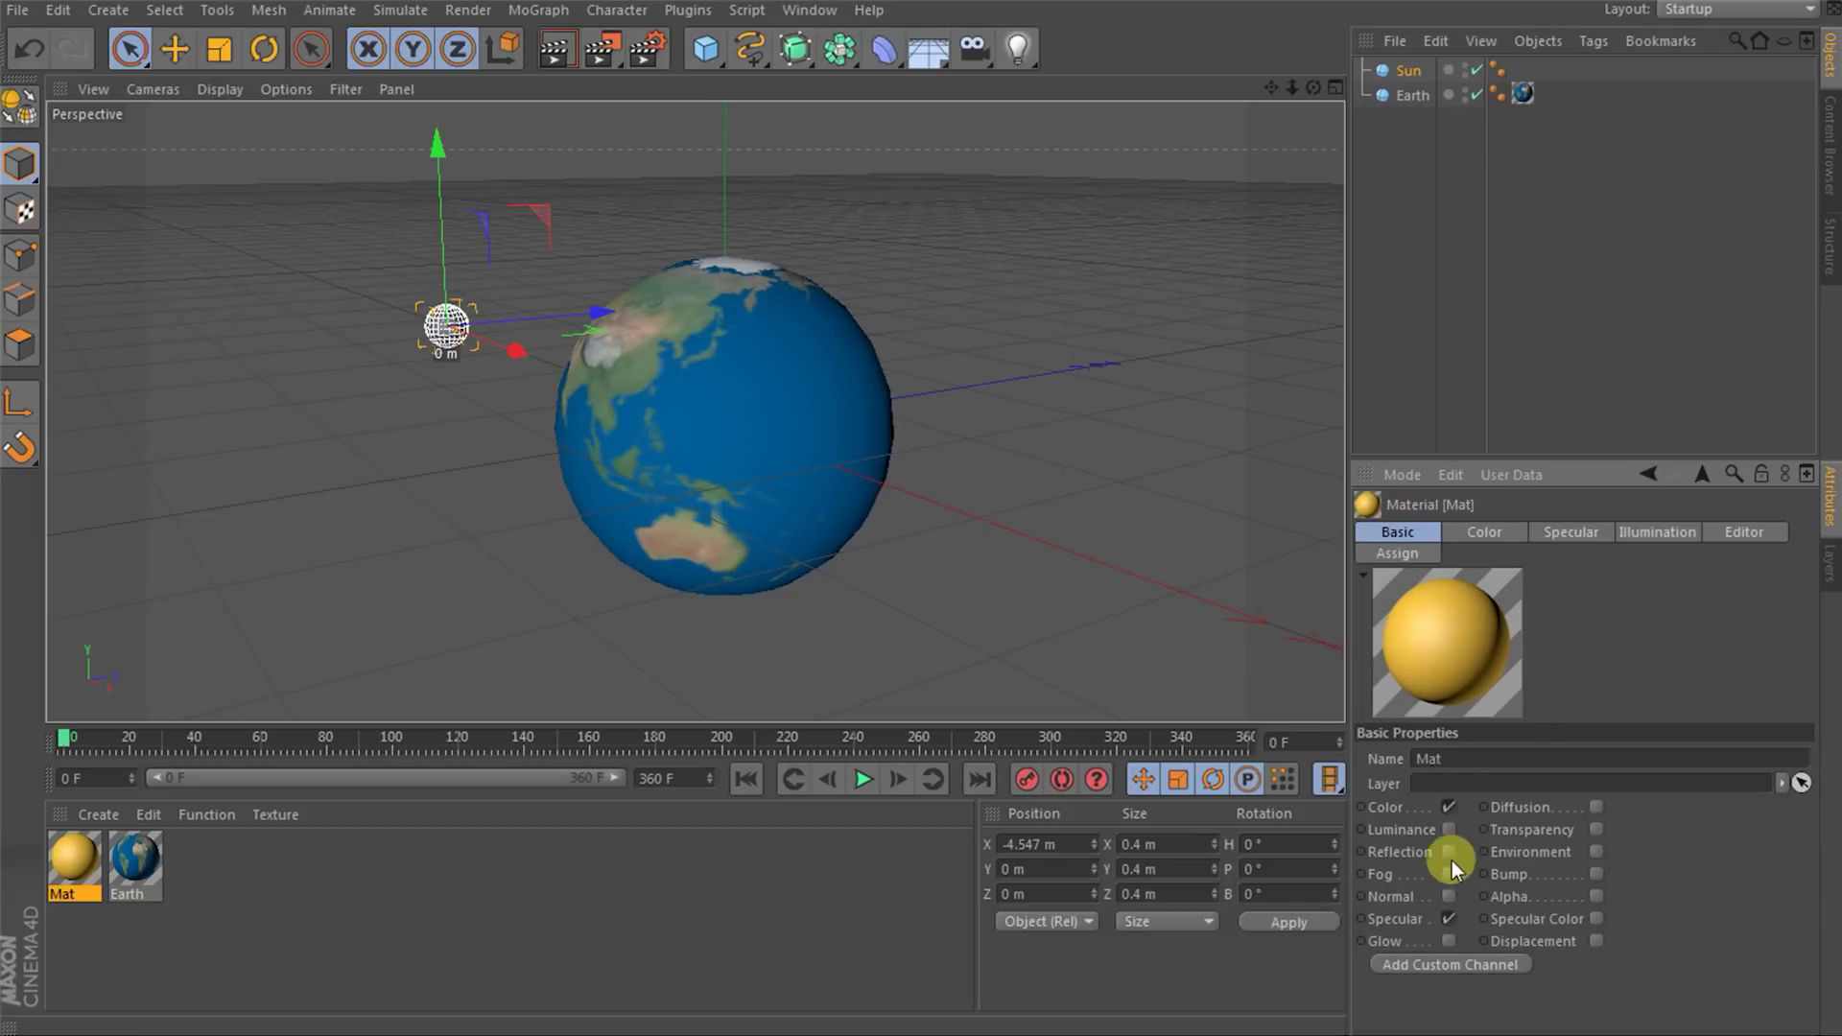
pyautogui.click(1448, 831)
pyautogui.click(1571, 536)
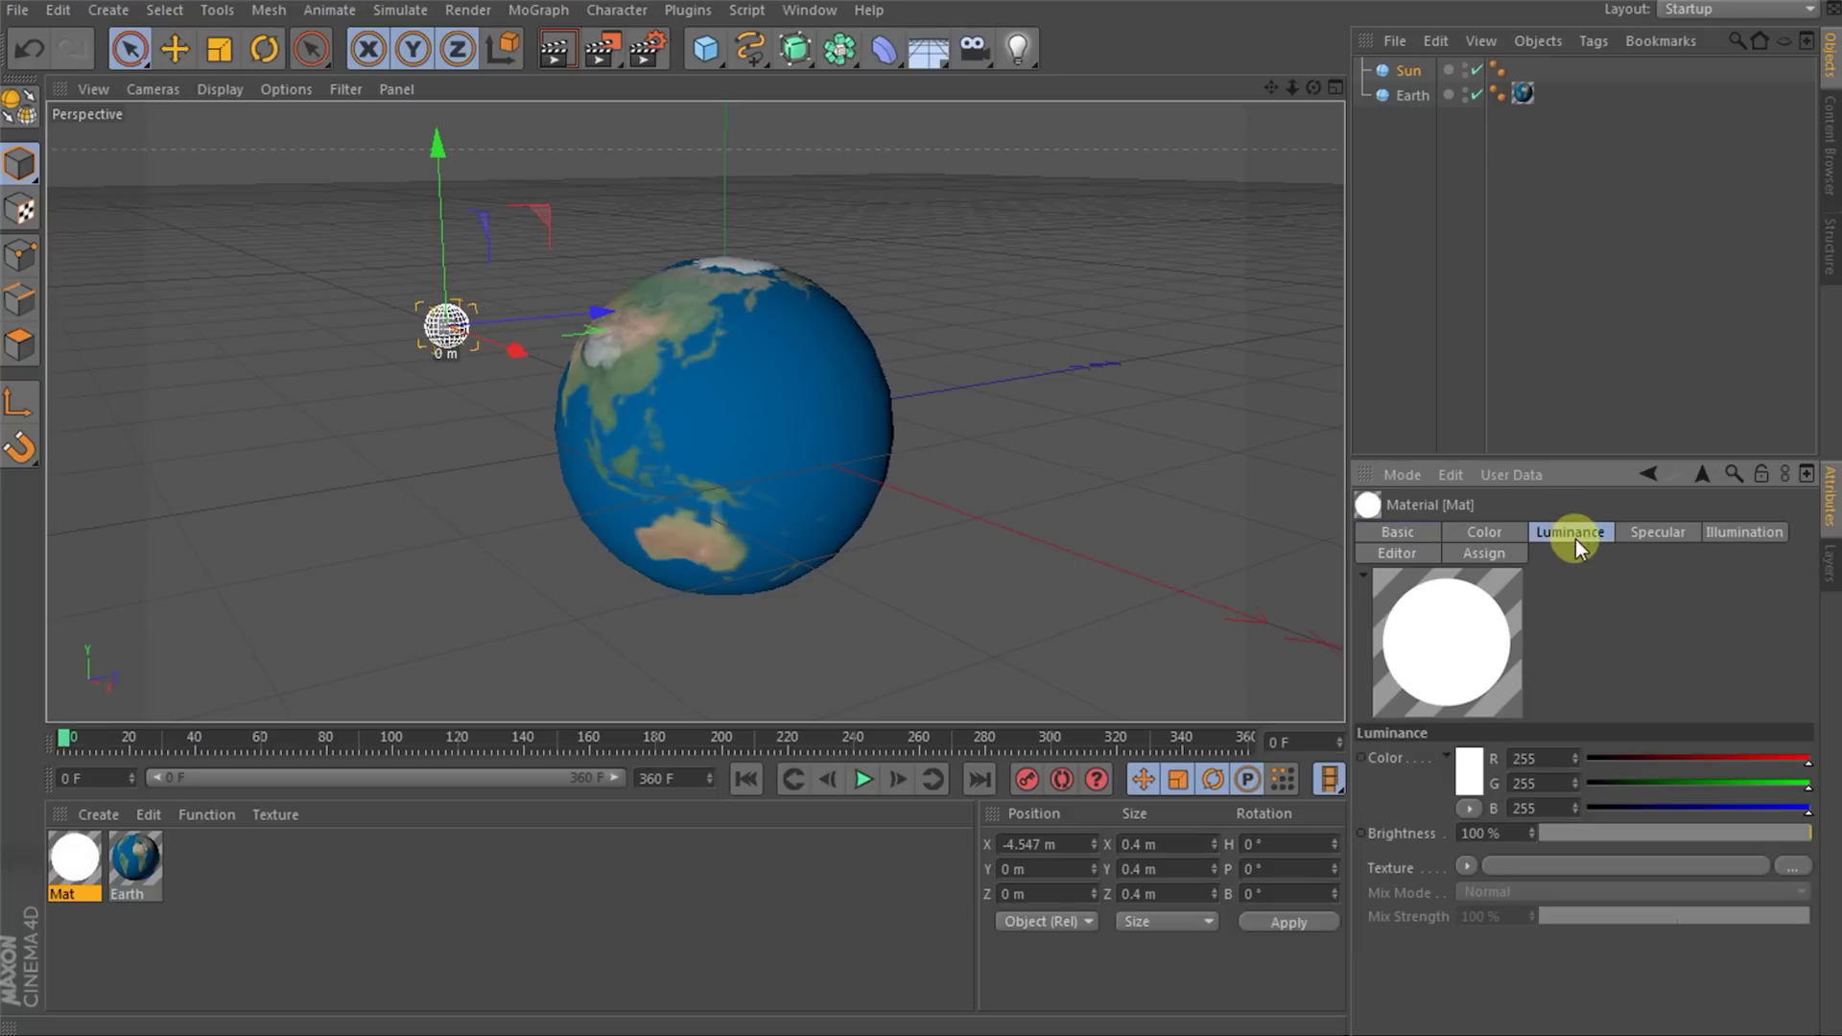
pyautogui.moveTo(1807, 789); pyautogui.dragTo(1648, 814)
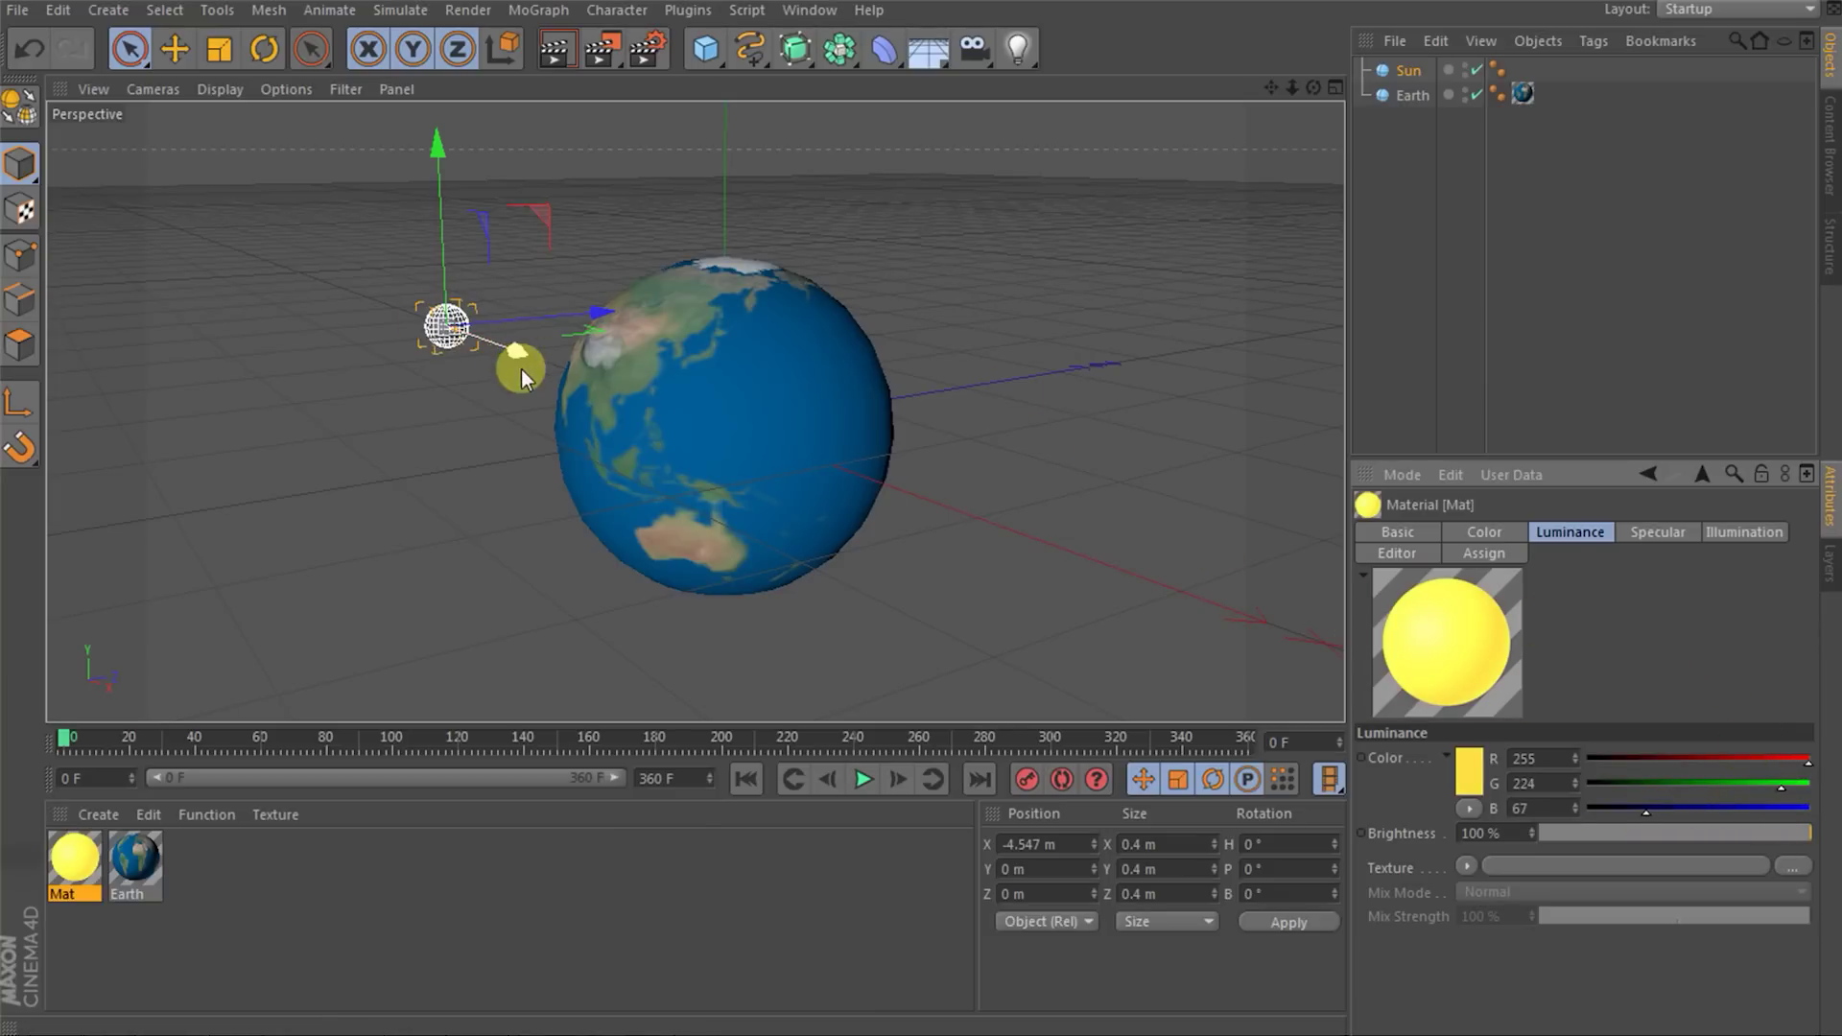
# - Apply the yellow glowing material to the Sun sphere and preview-render it beside the Earth
pyautogui.moveTo(74, 859); pyautogui.dragTo(1402, 96)
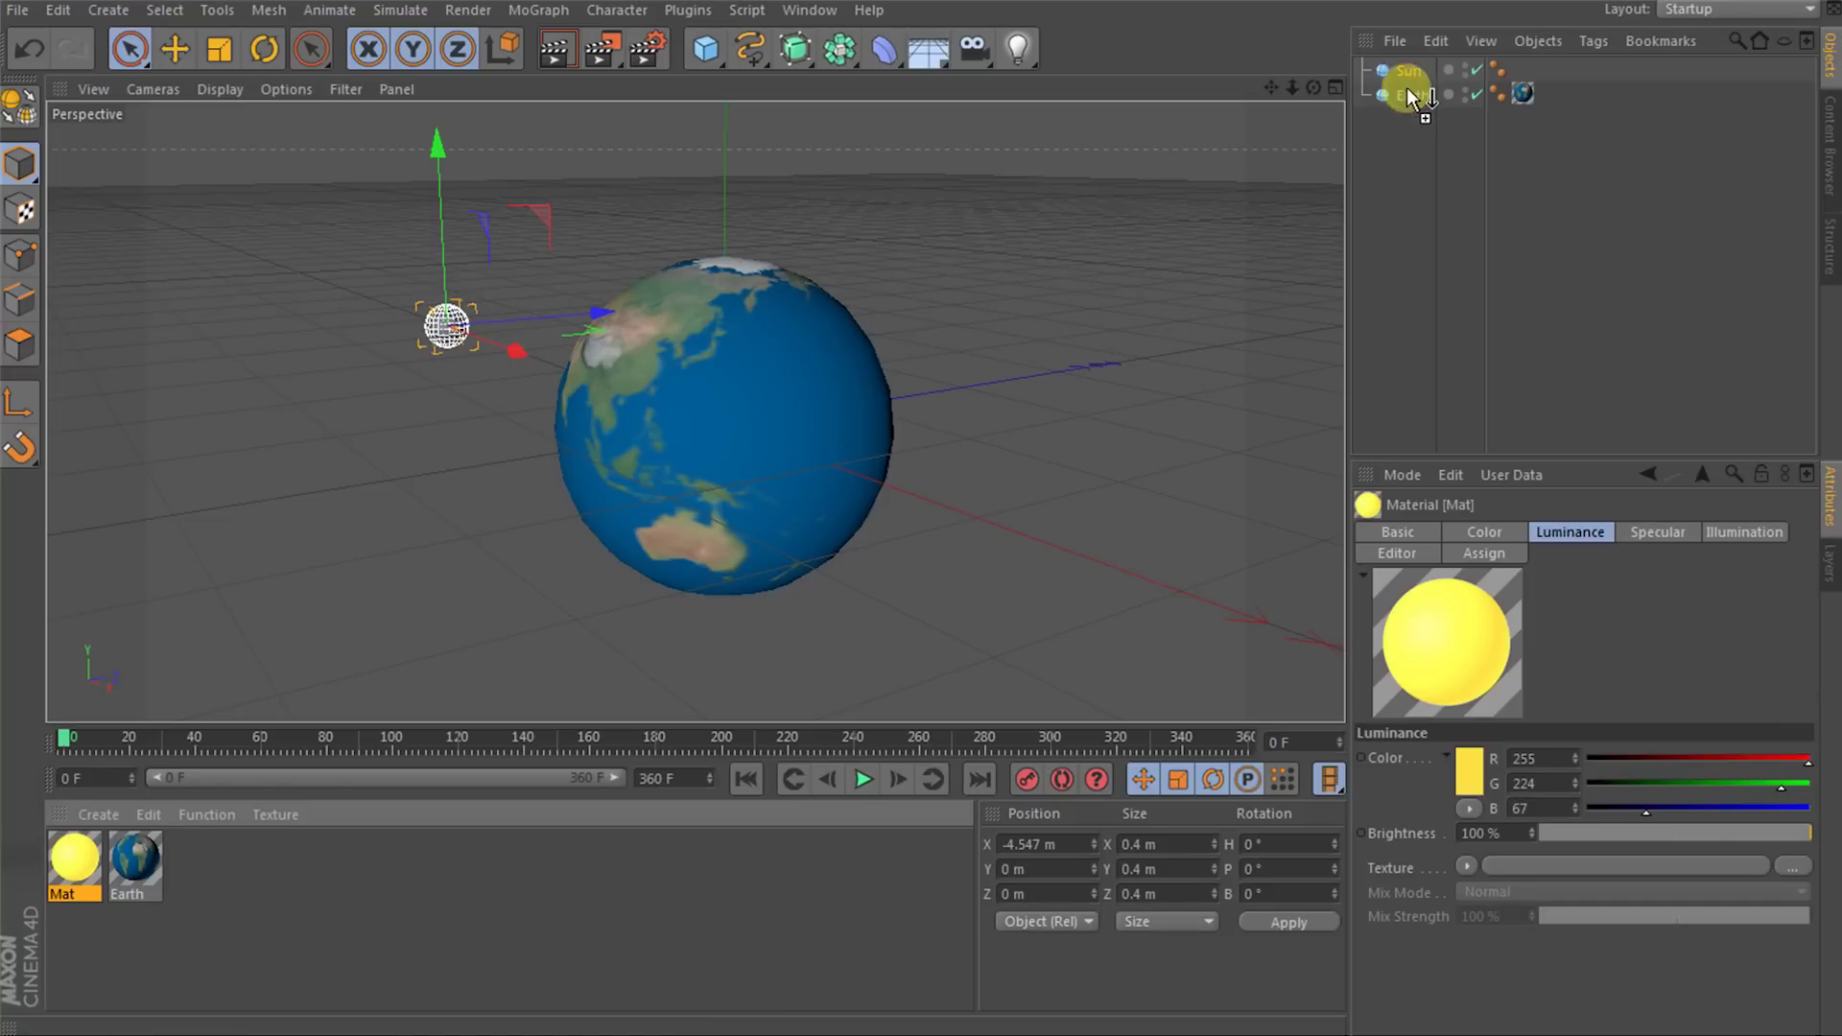
pyautogui.moveTo(1401, 67); pyautogui.dragTo(1403, 69)
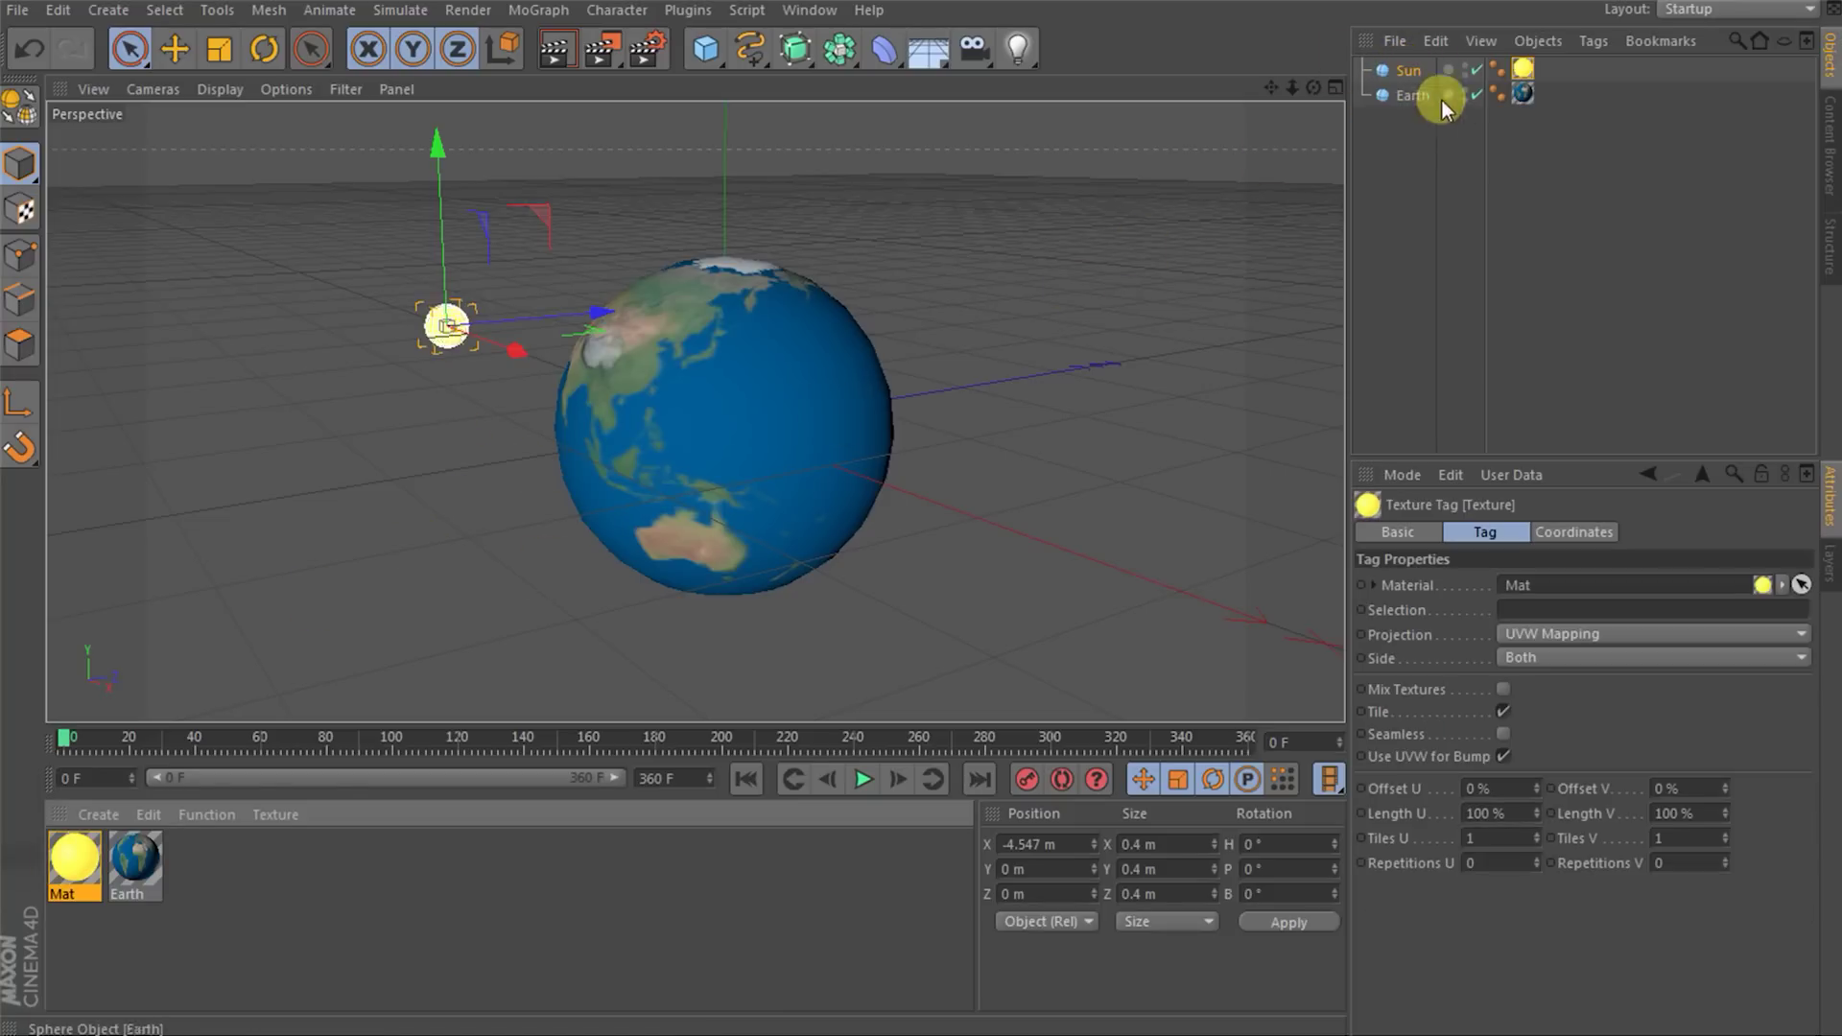
pyautogui.click(994, 395)
pyautogui.hotkey('ctrl', 'r')
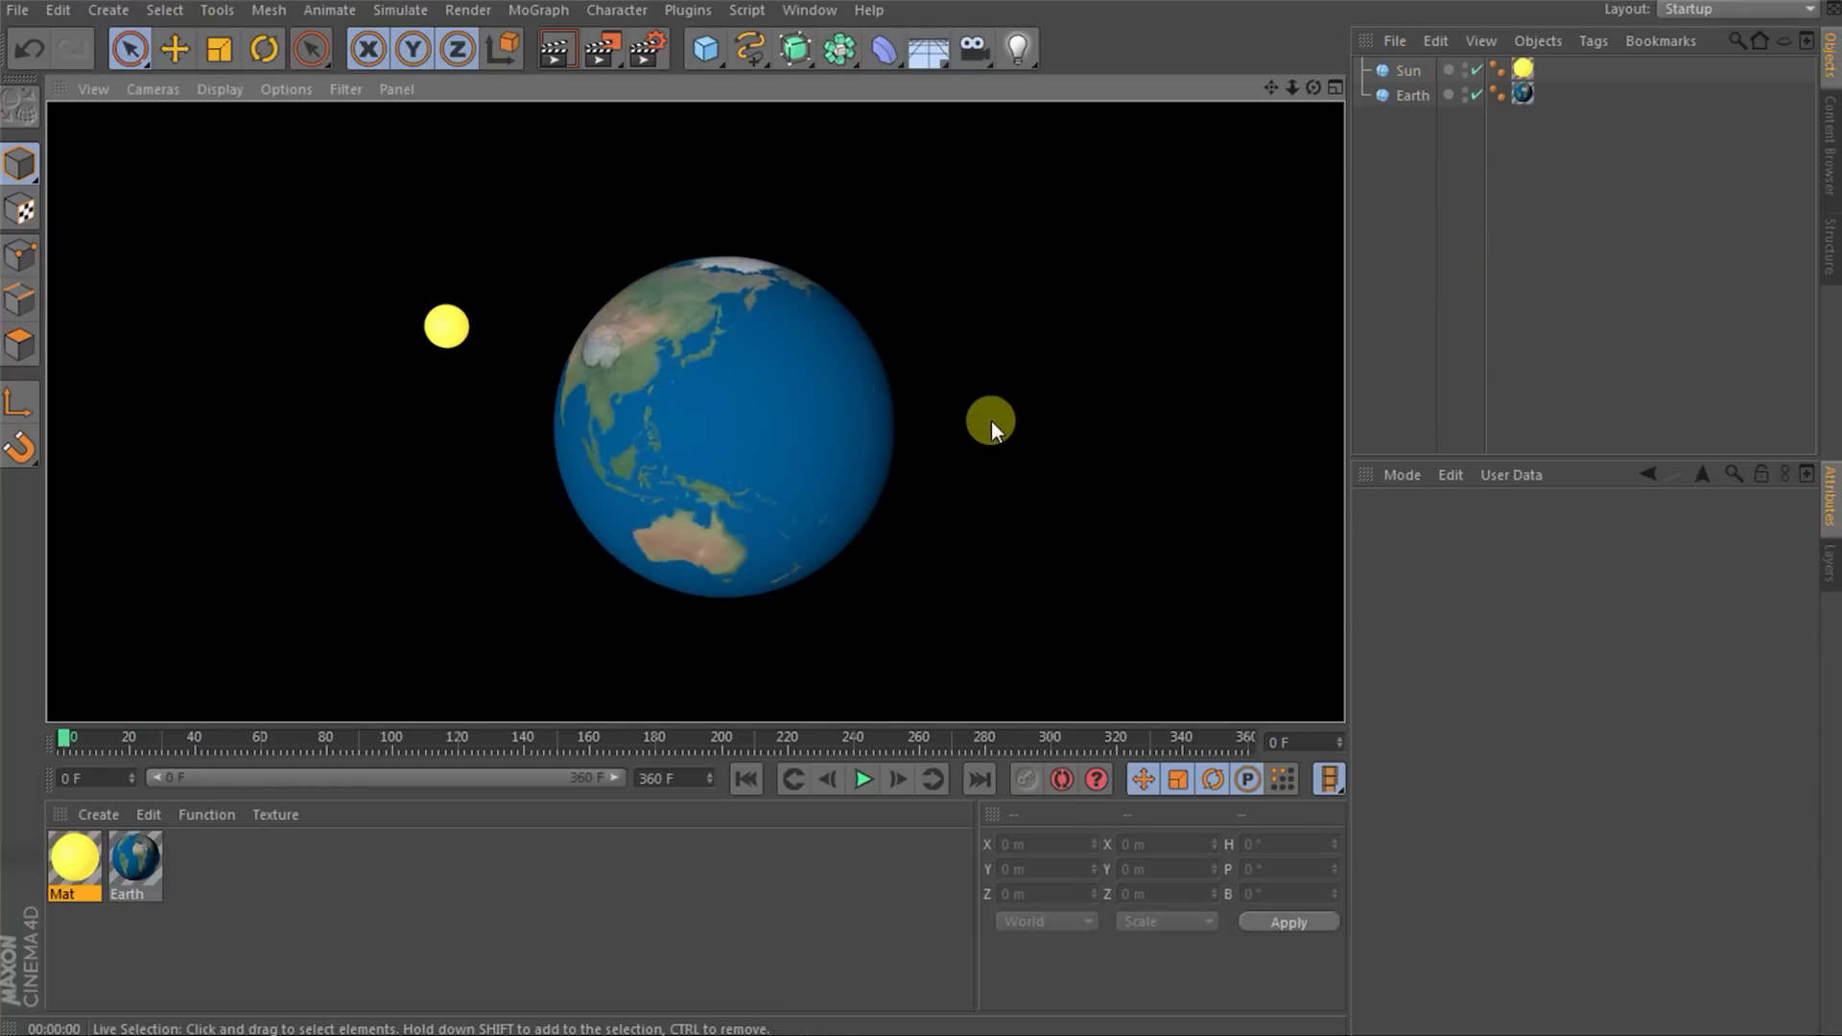
pyautogui.click(986, 464)
pyautogui.keyDown('alt'); pyautogui.moveTo(1011, 507); pyautogui.dragTo(913, 475); pyautogui.keyUp('alt')
pyautogui.hotkey('ctrl', 'r')
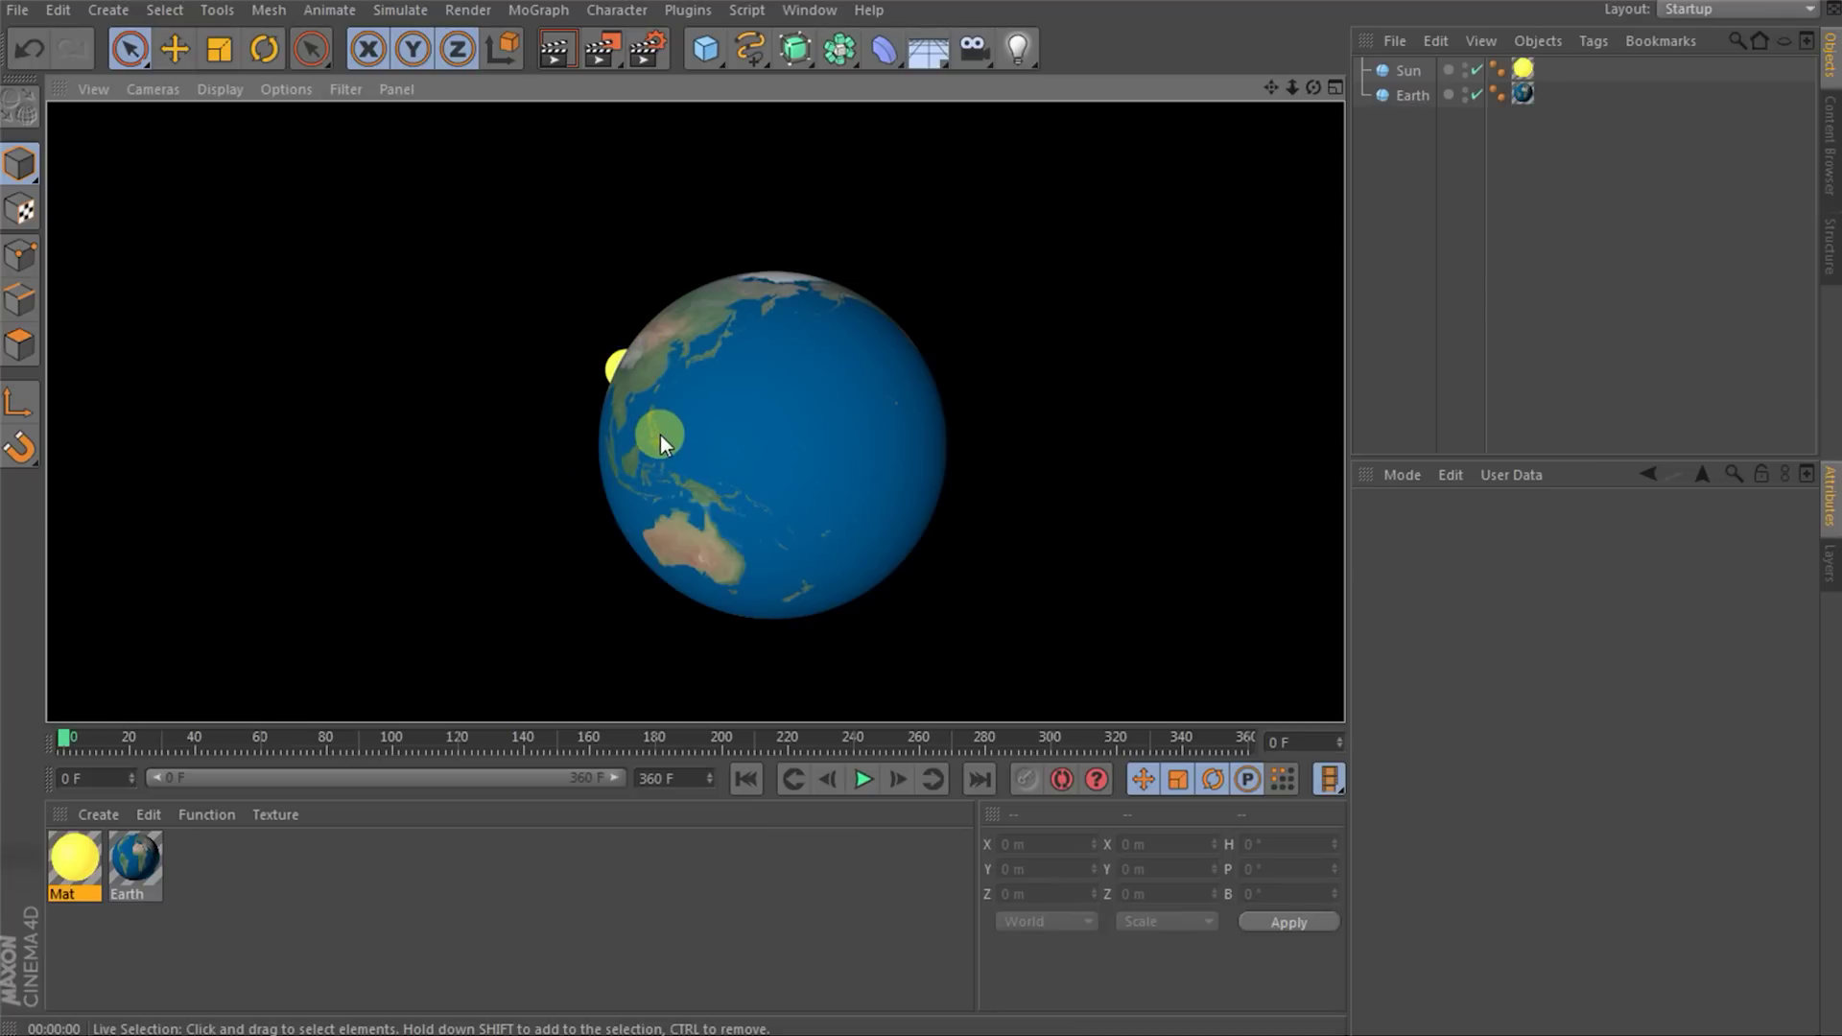
pyautogui.keyDown('alt'); pyautogui.moveTo(660, 435); pyautogui.dragTo(773, 376); pyautogui.keyUp('alt')
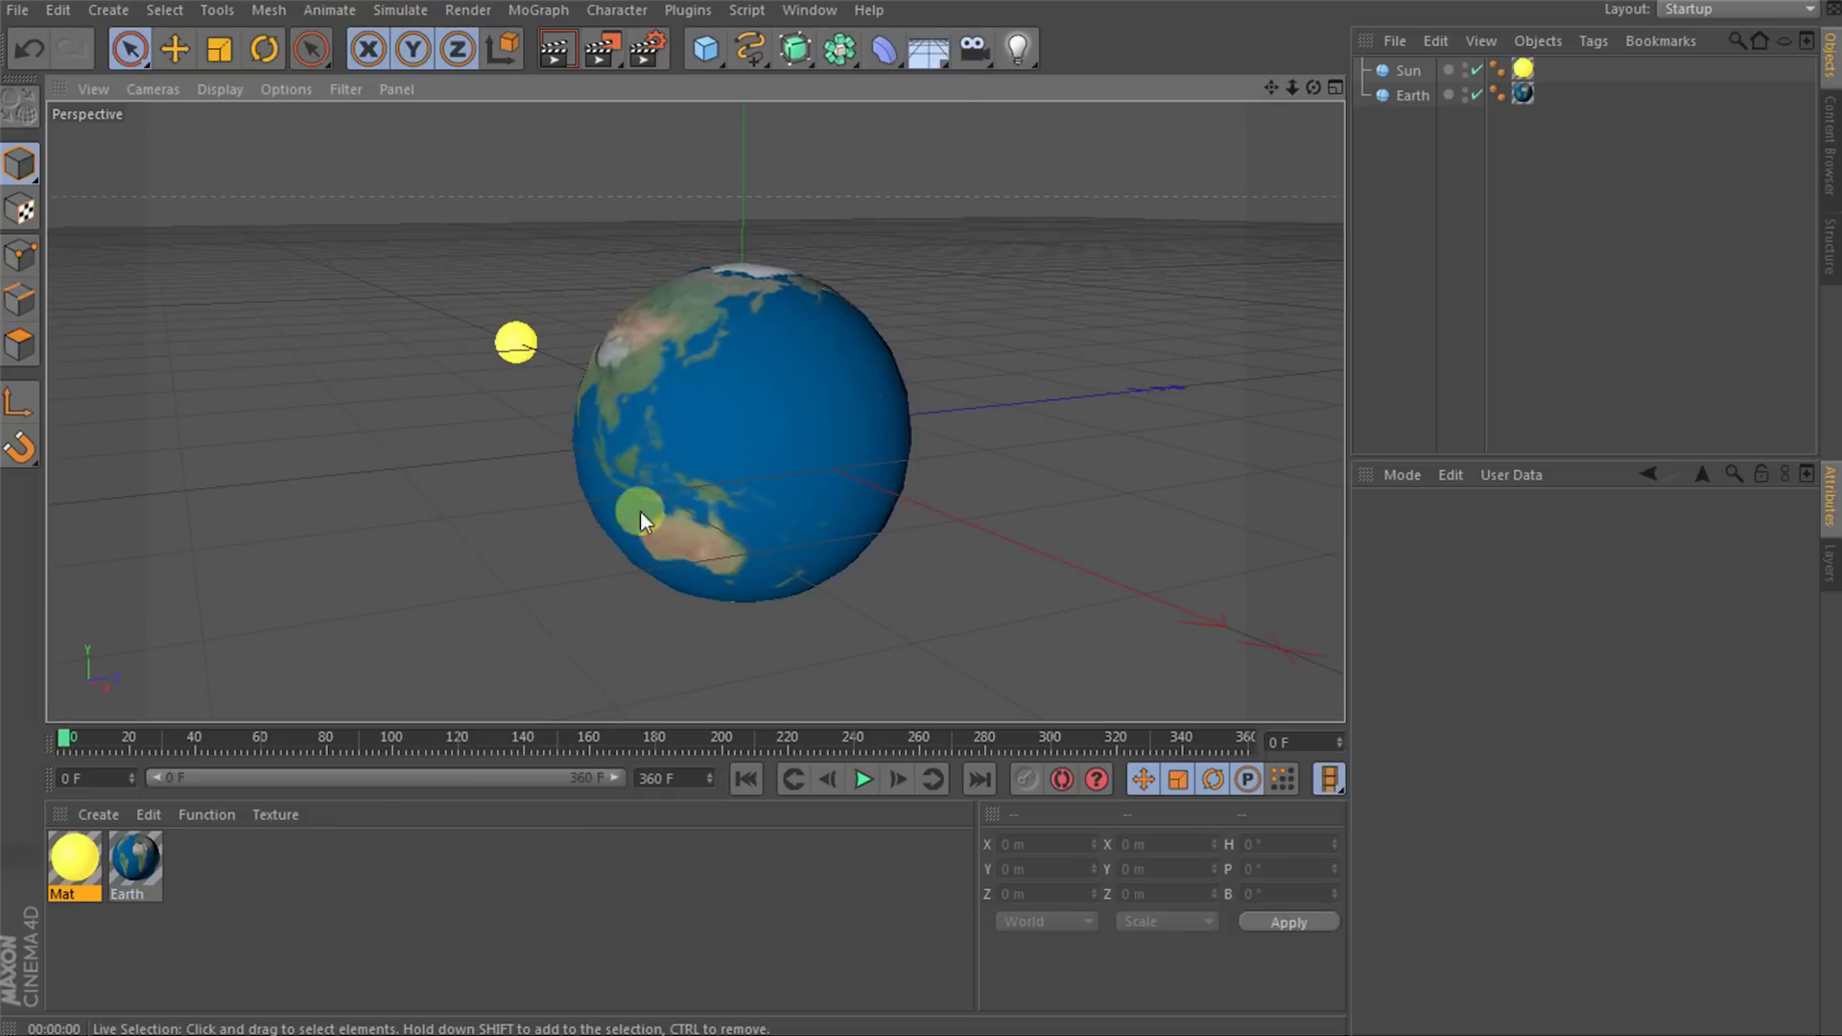
# - Duplicate the Earth sphere and name the copy Clouds
pyautogui.click(1403, 97)
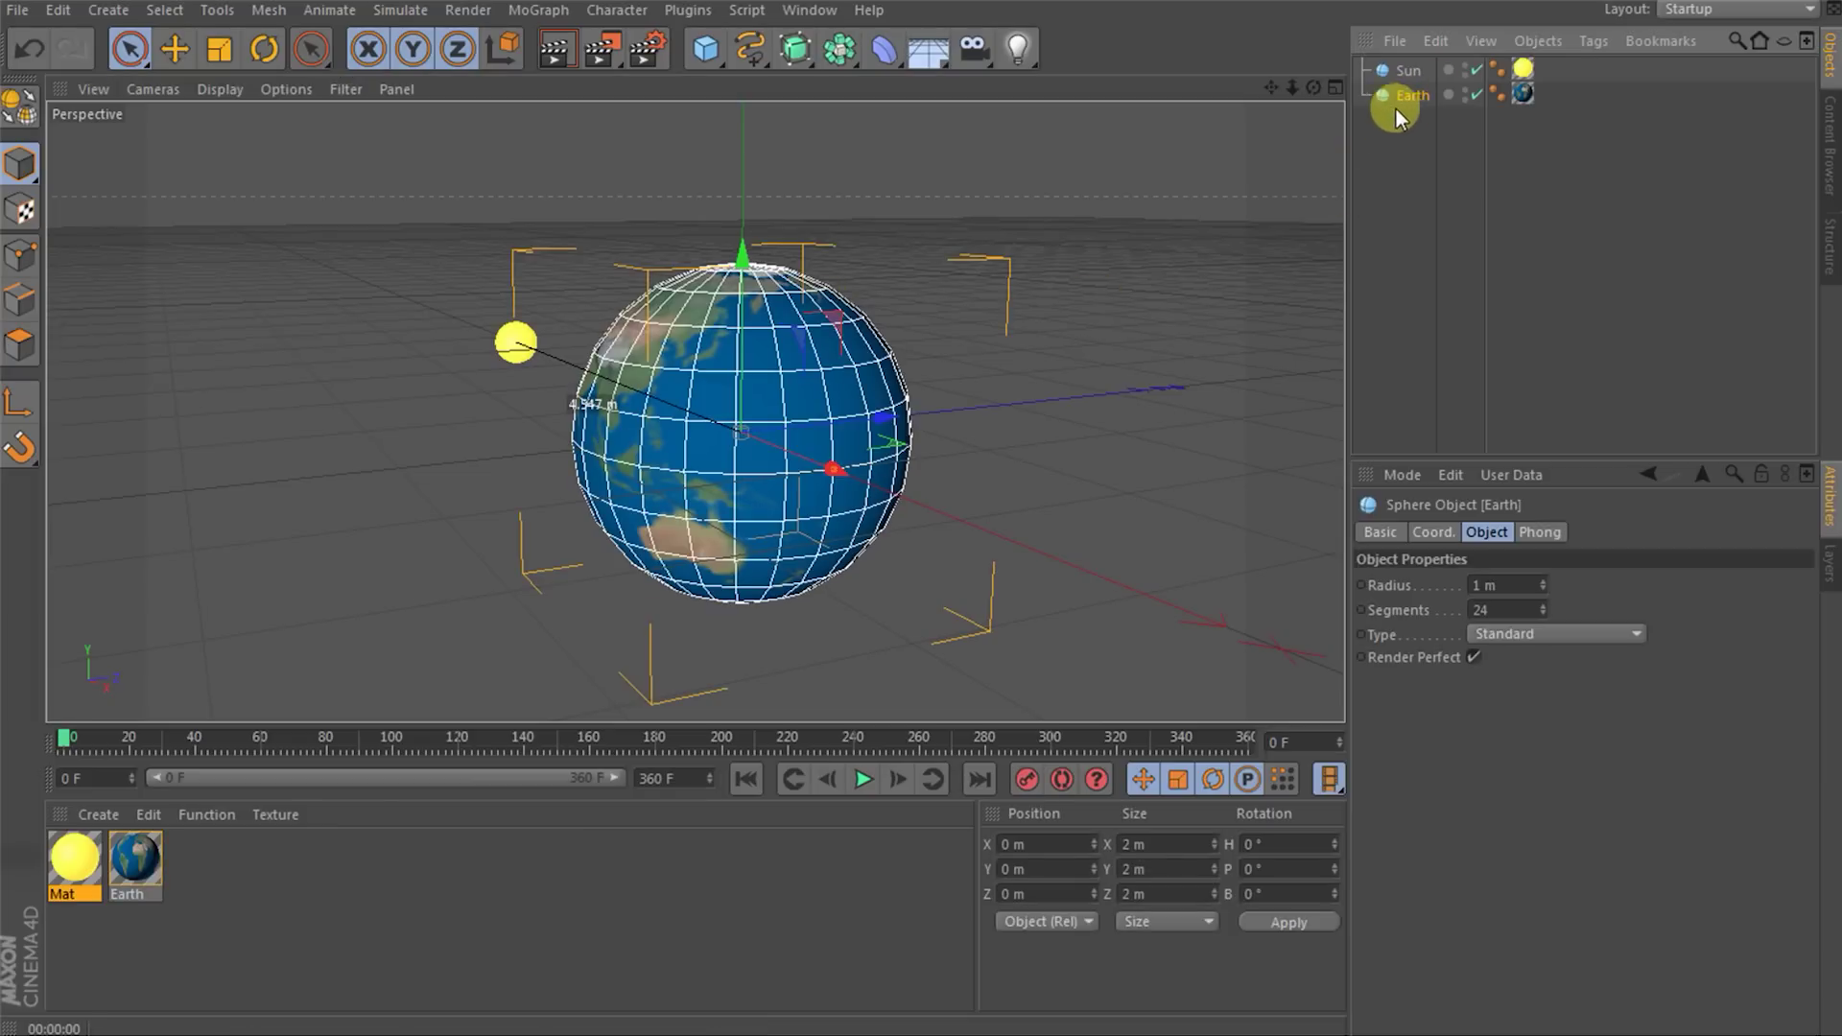
pyautogui.hotkey('ctrl', 'c')
pyautogui.hotkey('ctrl', 'v')
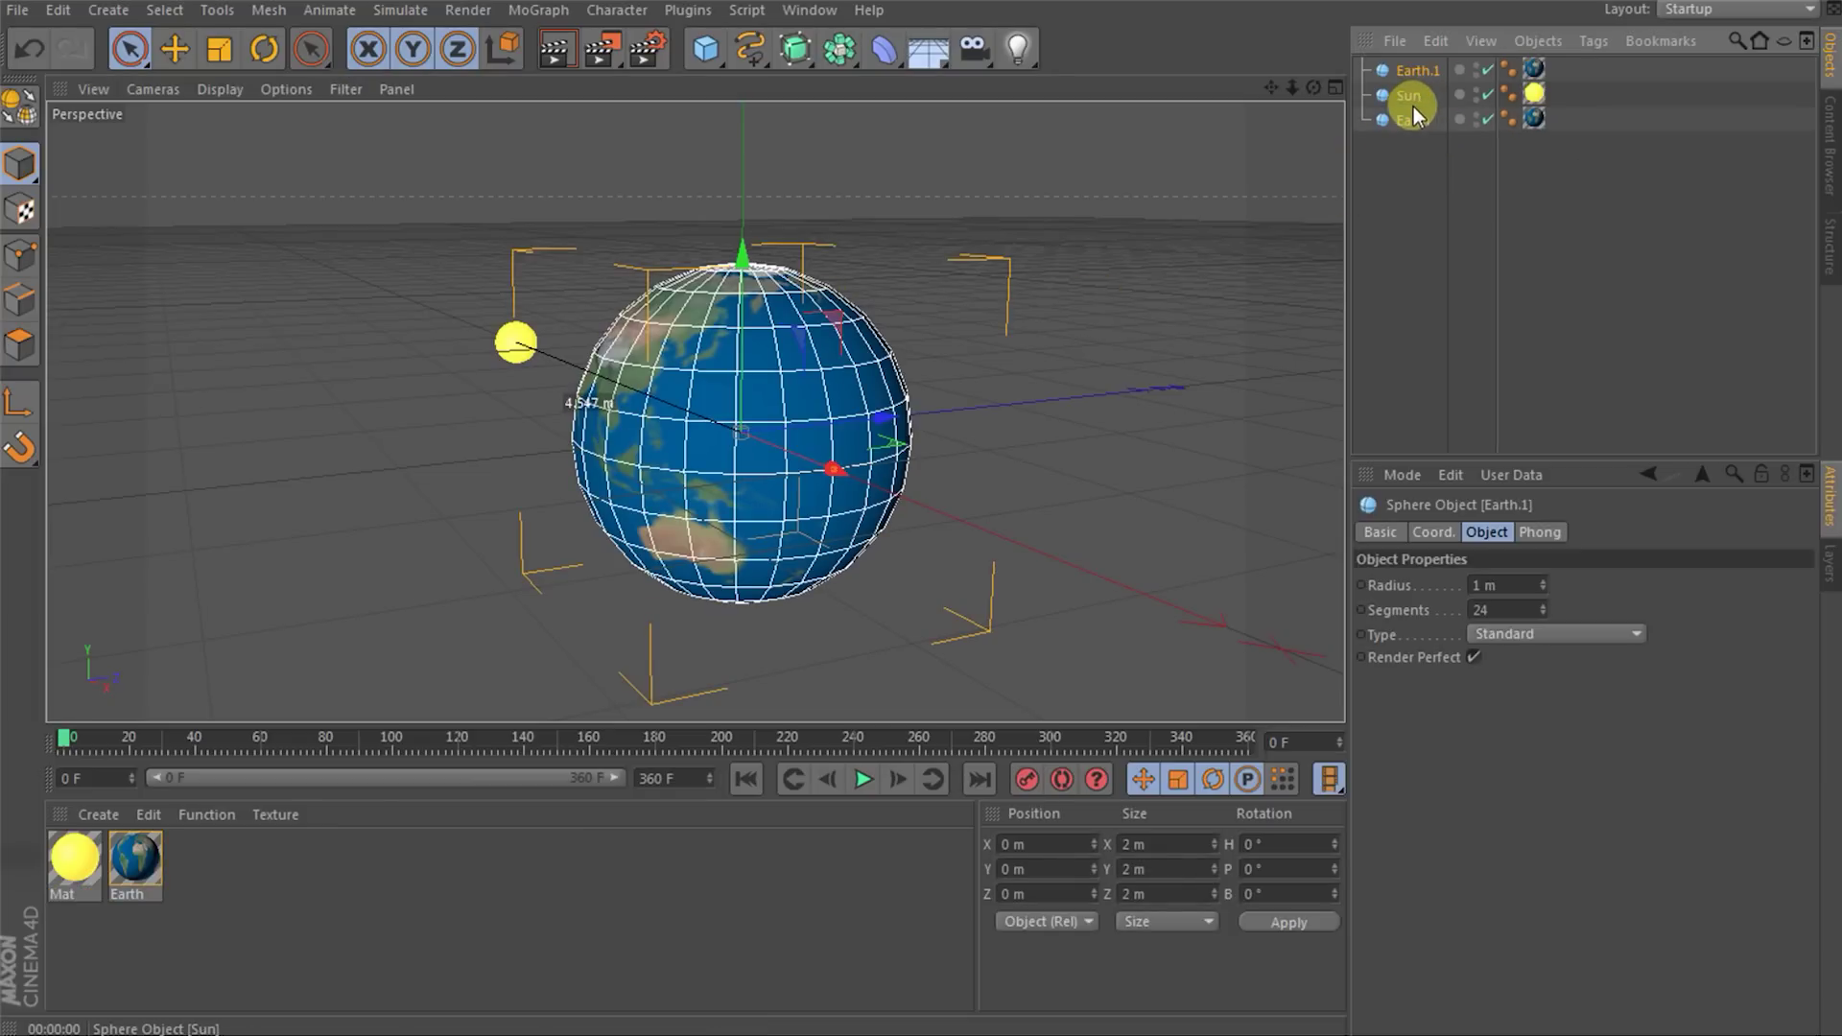
pyautogui.doubleClick(1413, 71)
pyautogui.write('Clouds')
pyautogui.press('Return')
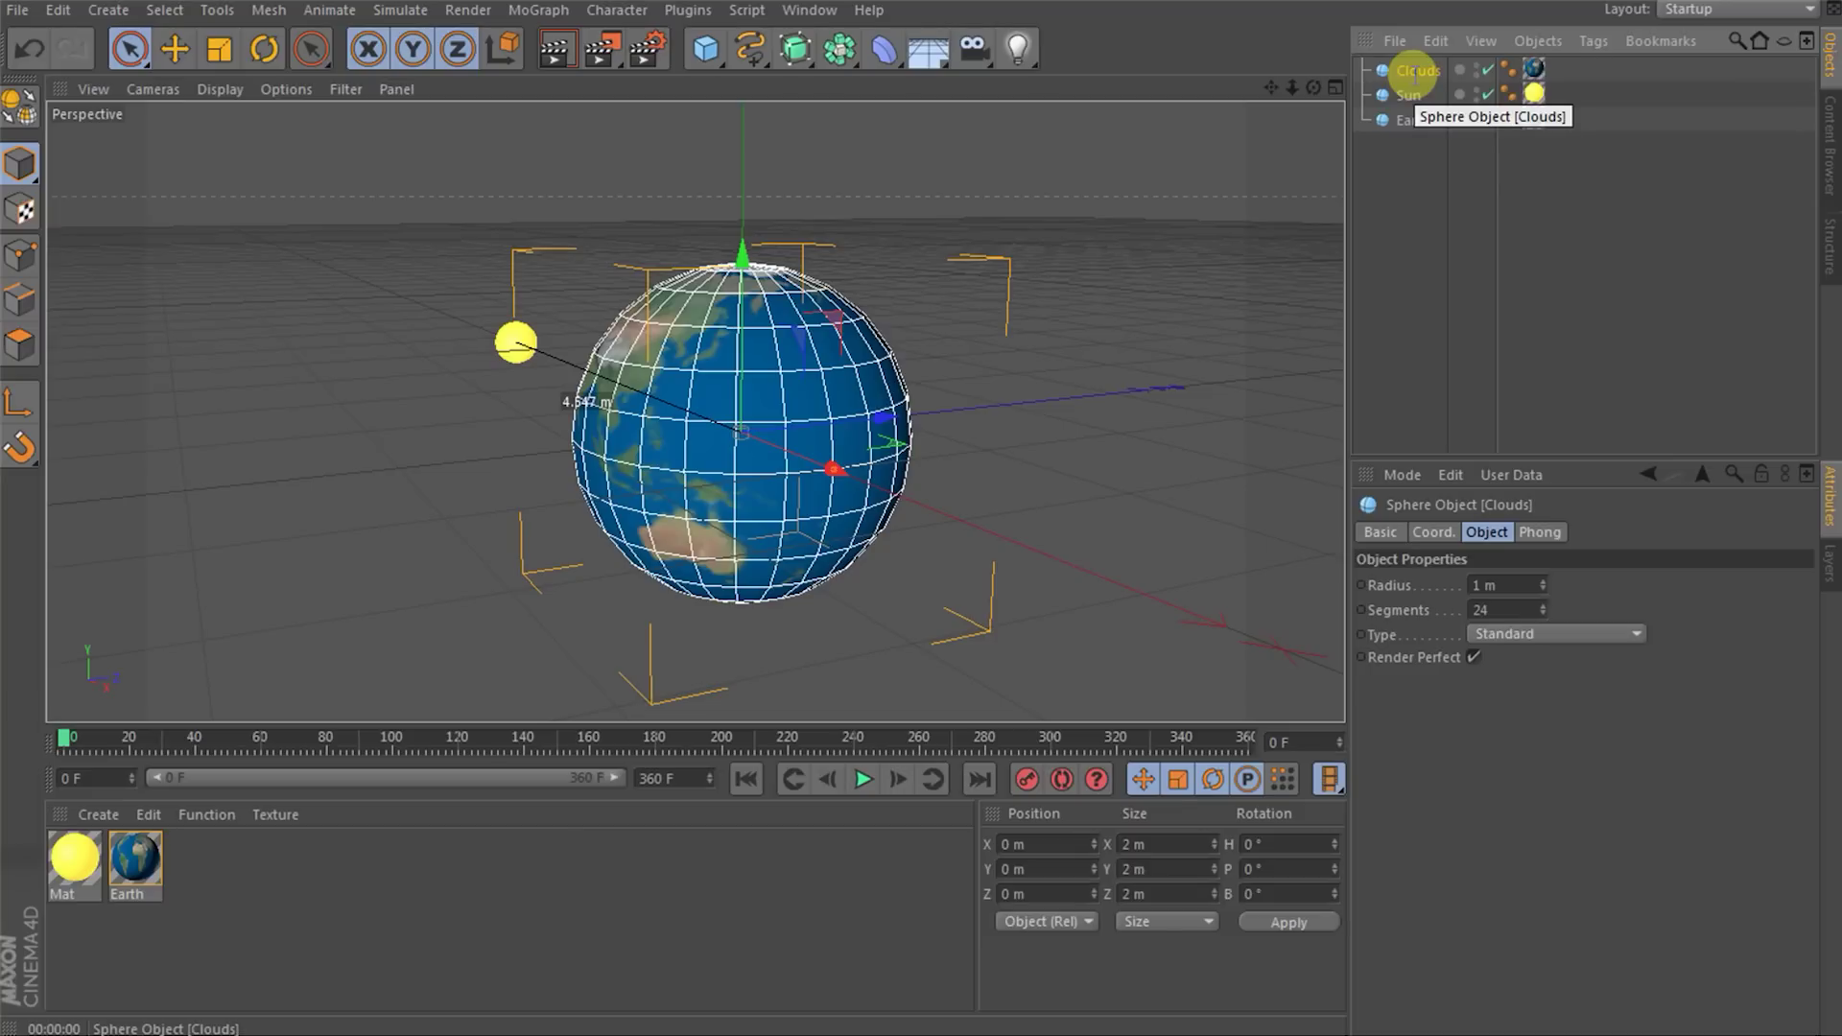
# - Set the Clouds sphere's radius to 1.001 m and create a new blank material
pyautogui.click(1498, 583)
pyautogui.press('BackSpace')
pyautogui.press('BackSpace')
pyautogui.write('.001')
pyautogui.press('Return')
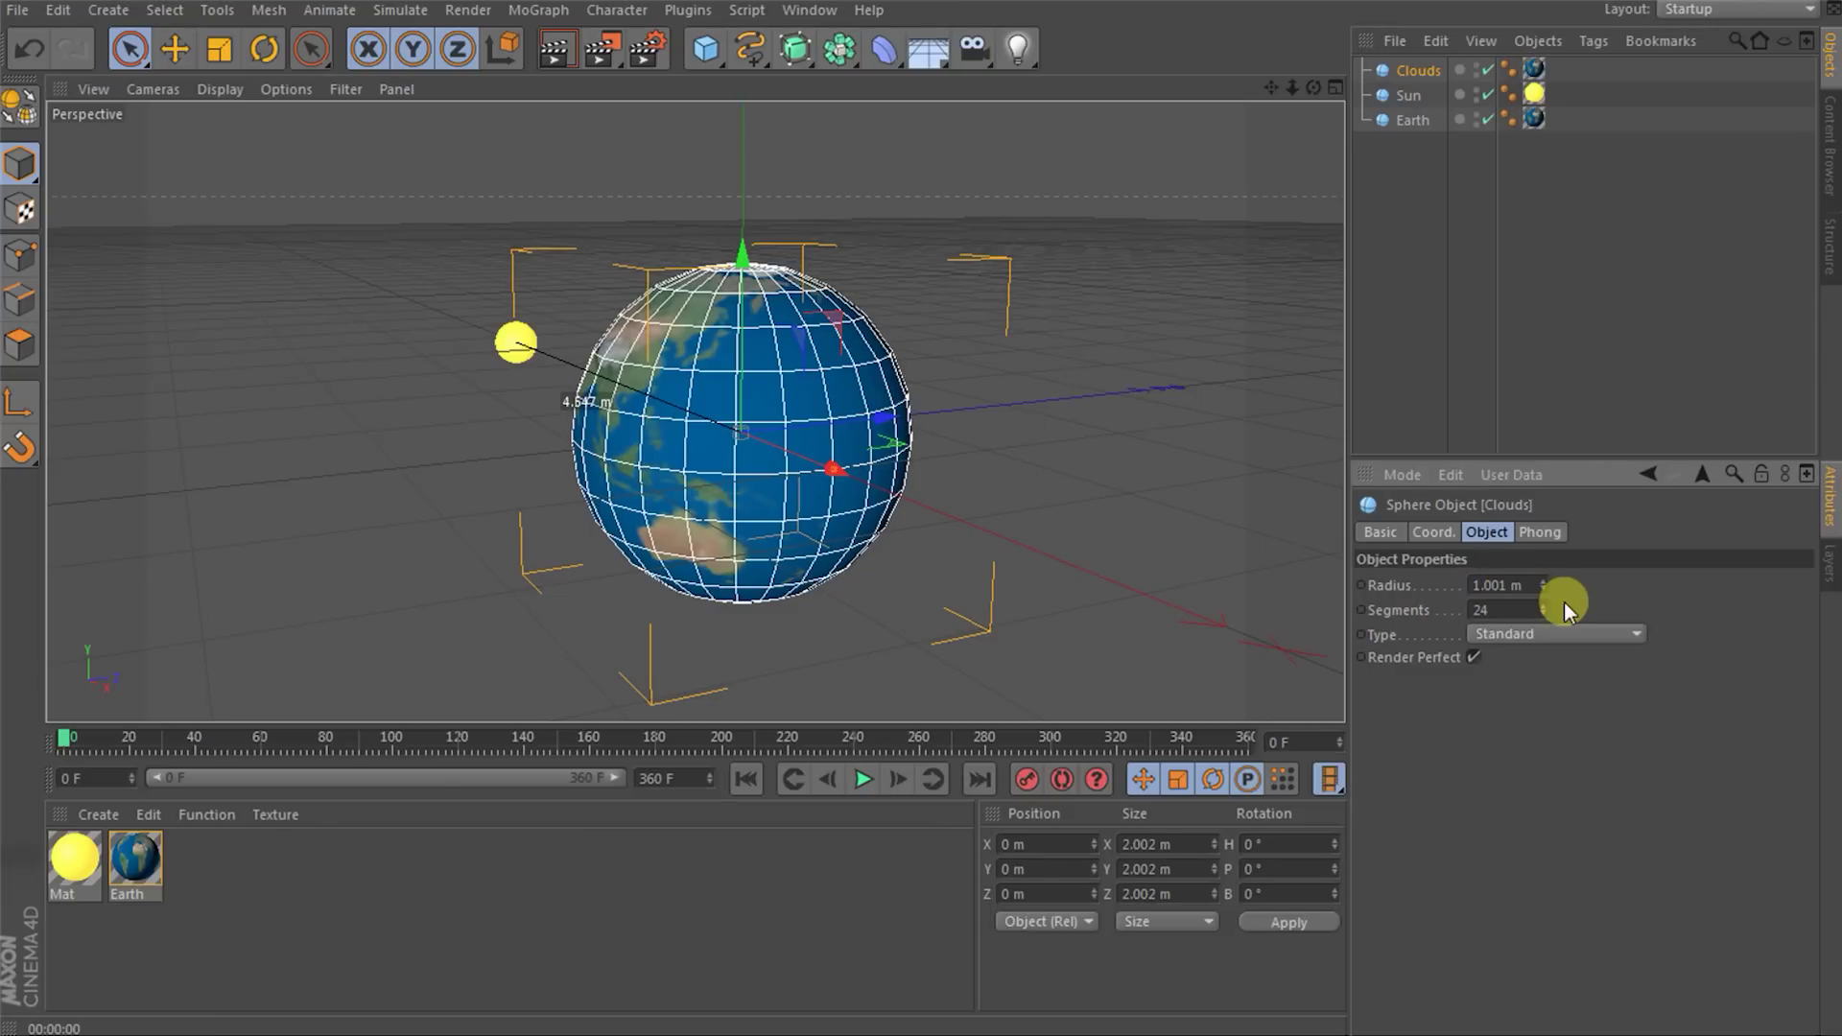
pyautogui.click(96, 814)
pyautogui.click(128, 851)
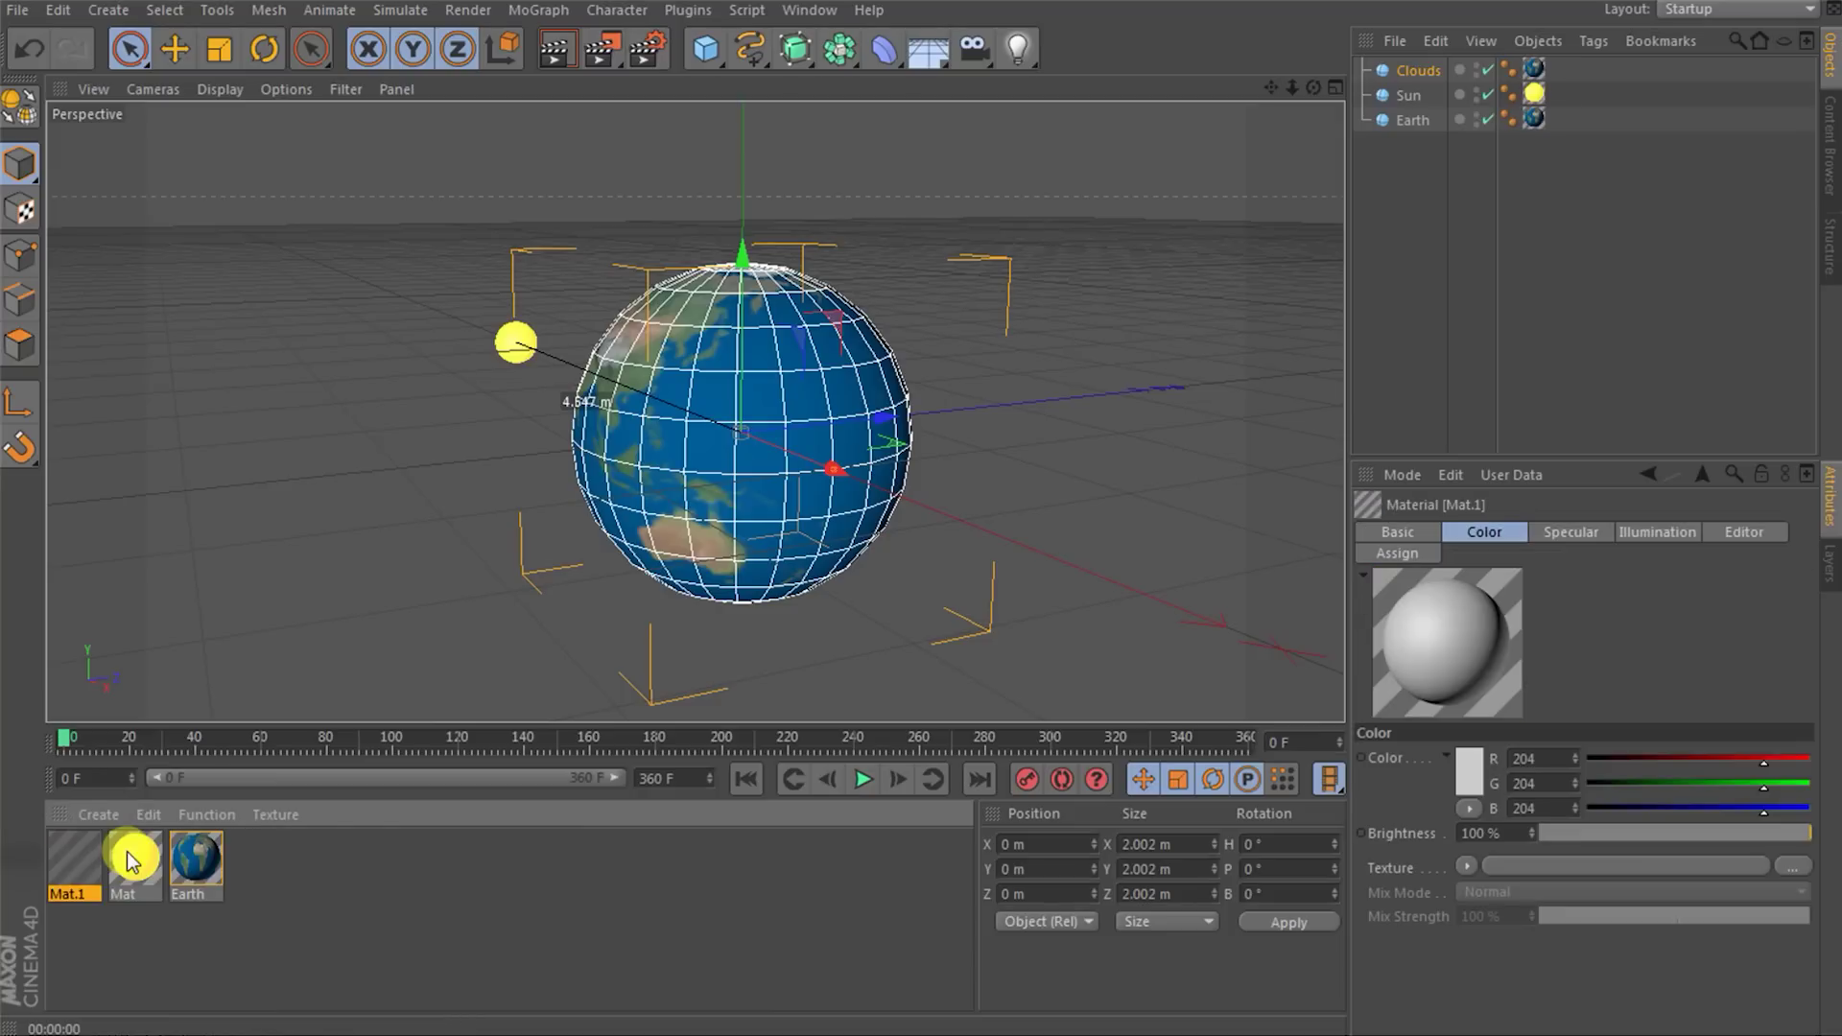
# - Load australia_clouds_8k.jpg as the new material's colour texture, copying it into the project
pyautogui.click(1568, 860)
pyautogui.click(631, 344)
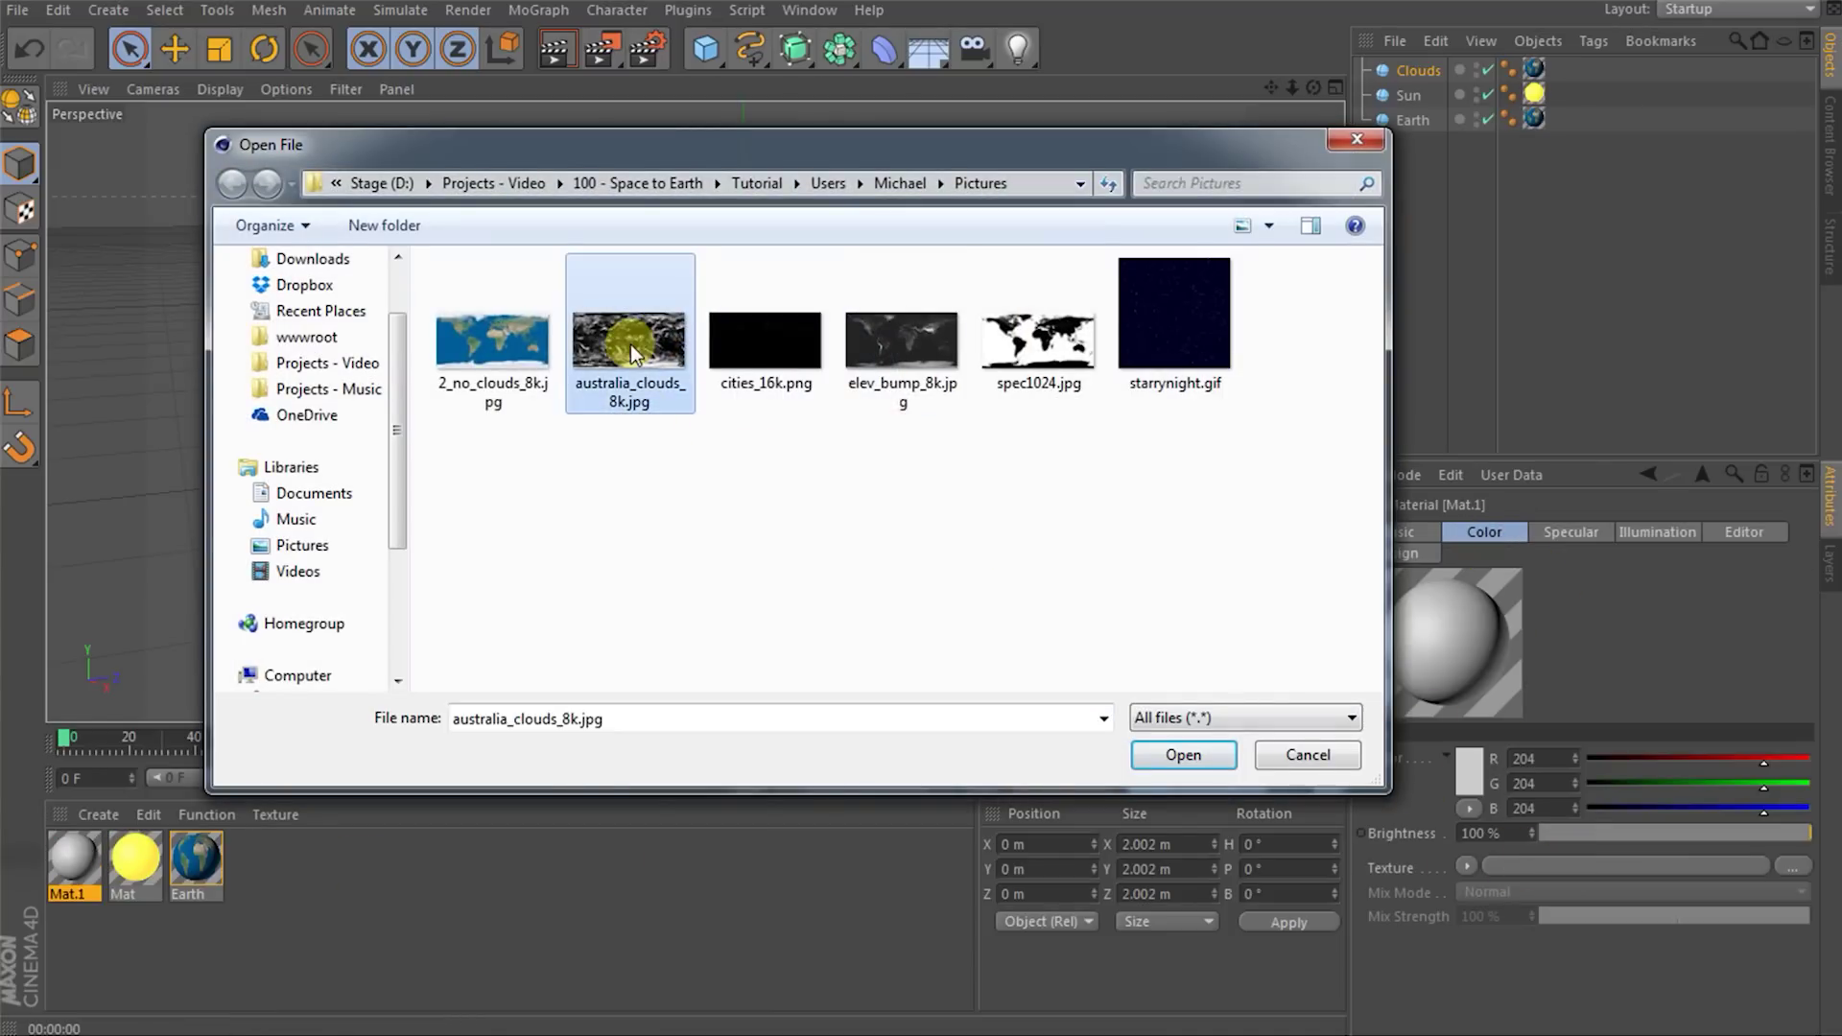
pyautogui.doubleClick(630, 343)
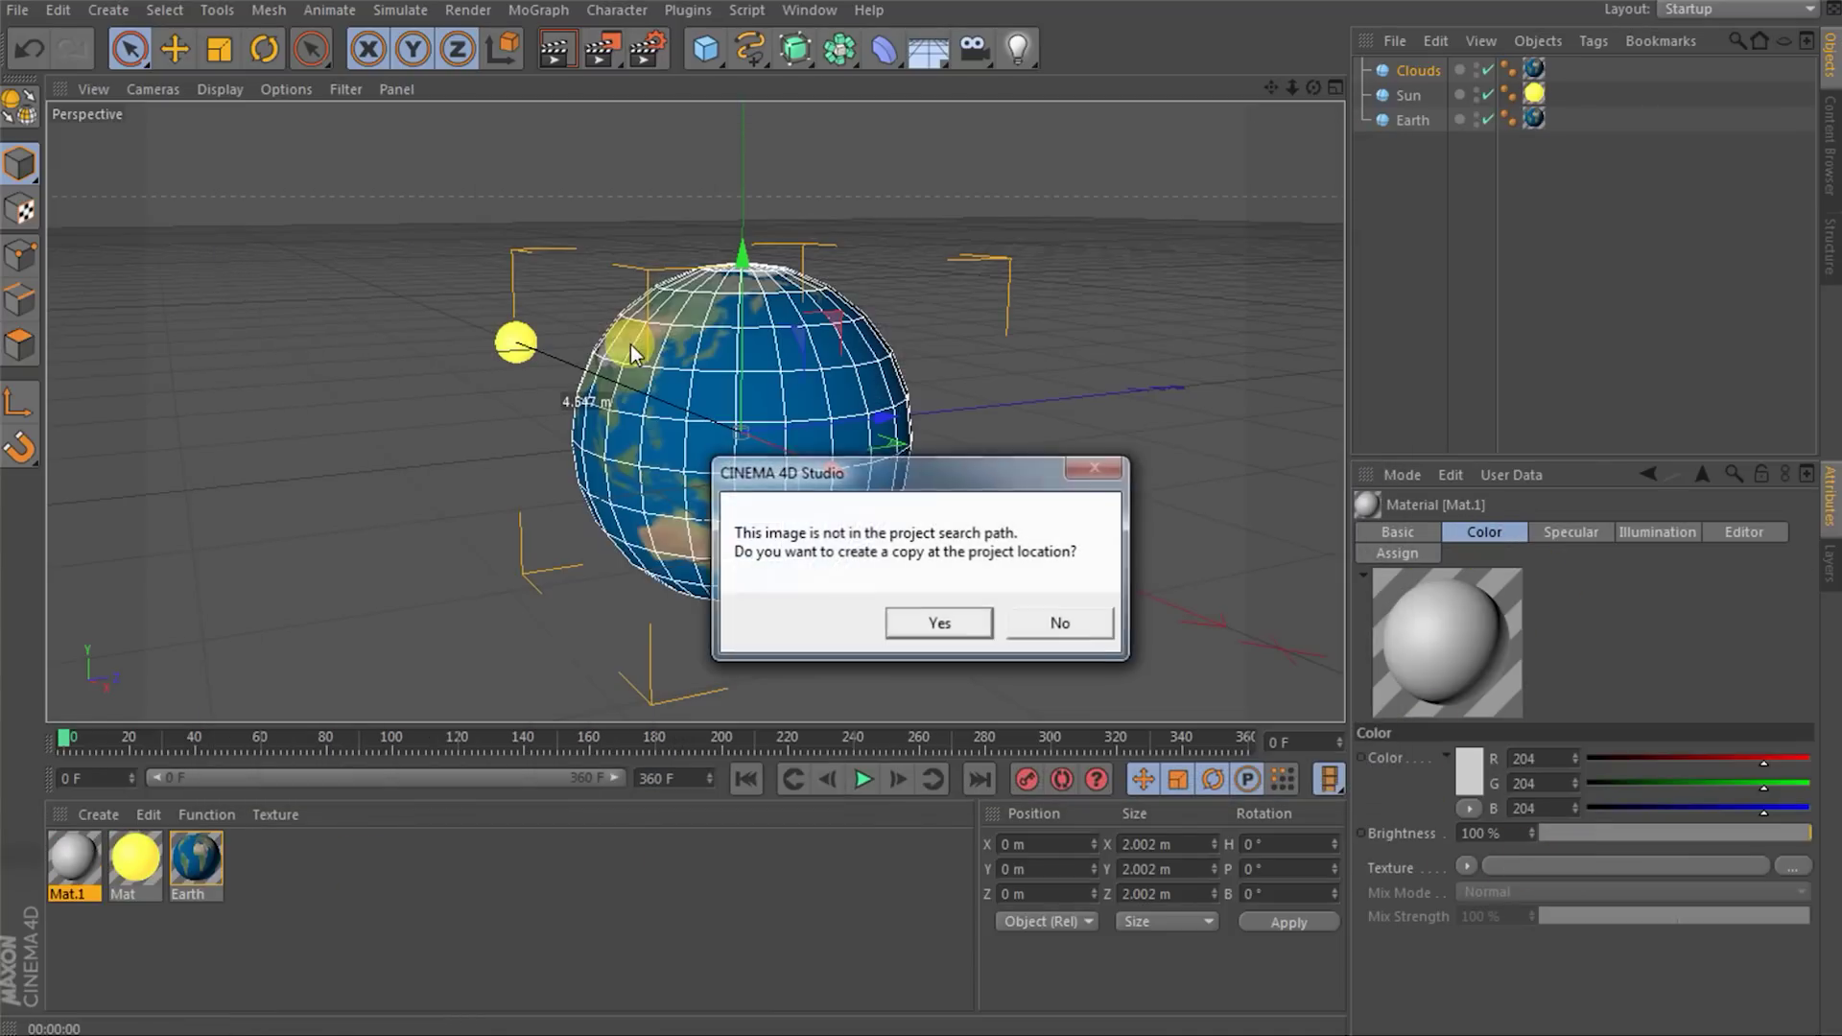
pyautogui.click(935, 626)
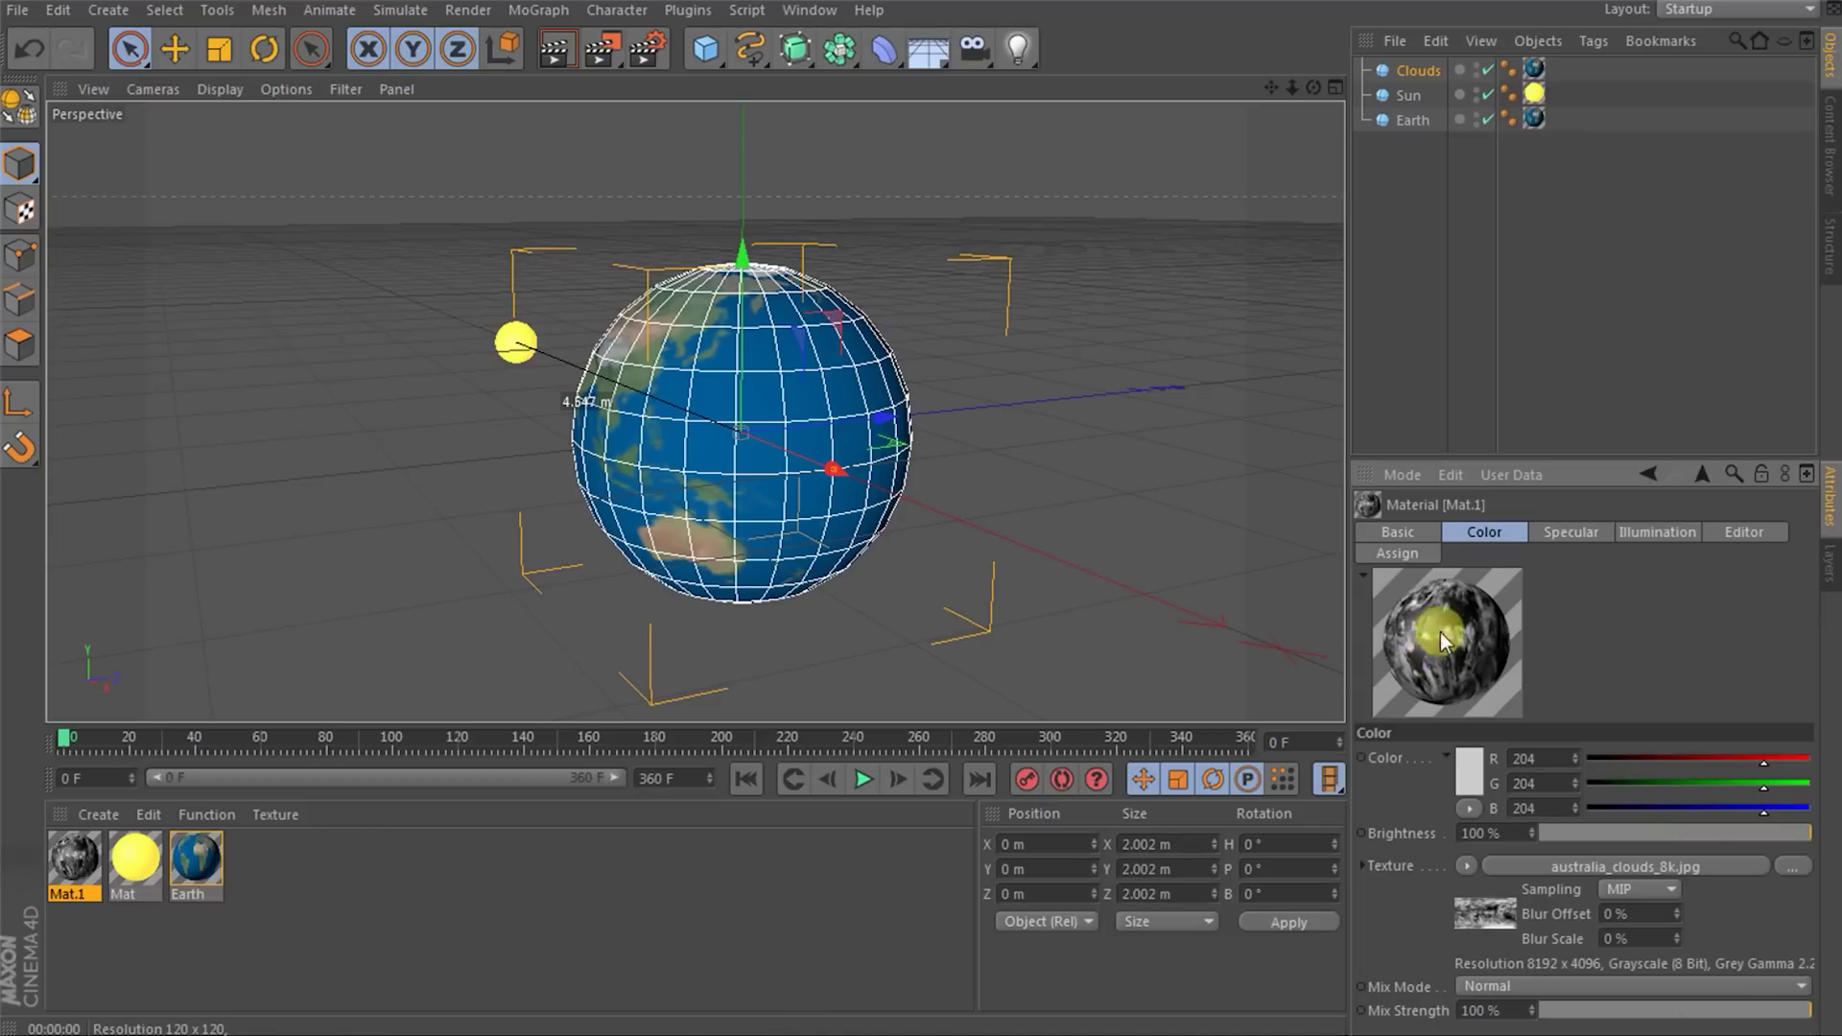
# - Apply the clouds material to the Clouds sphere and render the view
pyautogui.moveTo(71, 856); pyautogui.dragTo(1419, 69)
pyautogui.click(1205, 411)
pyautogui.hotkey('ctrl', 'r')
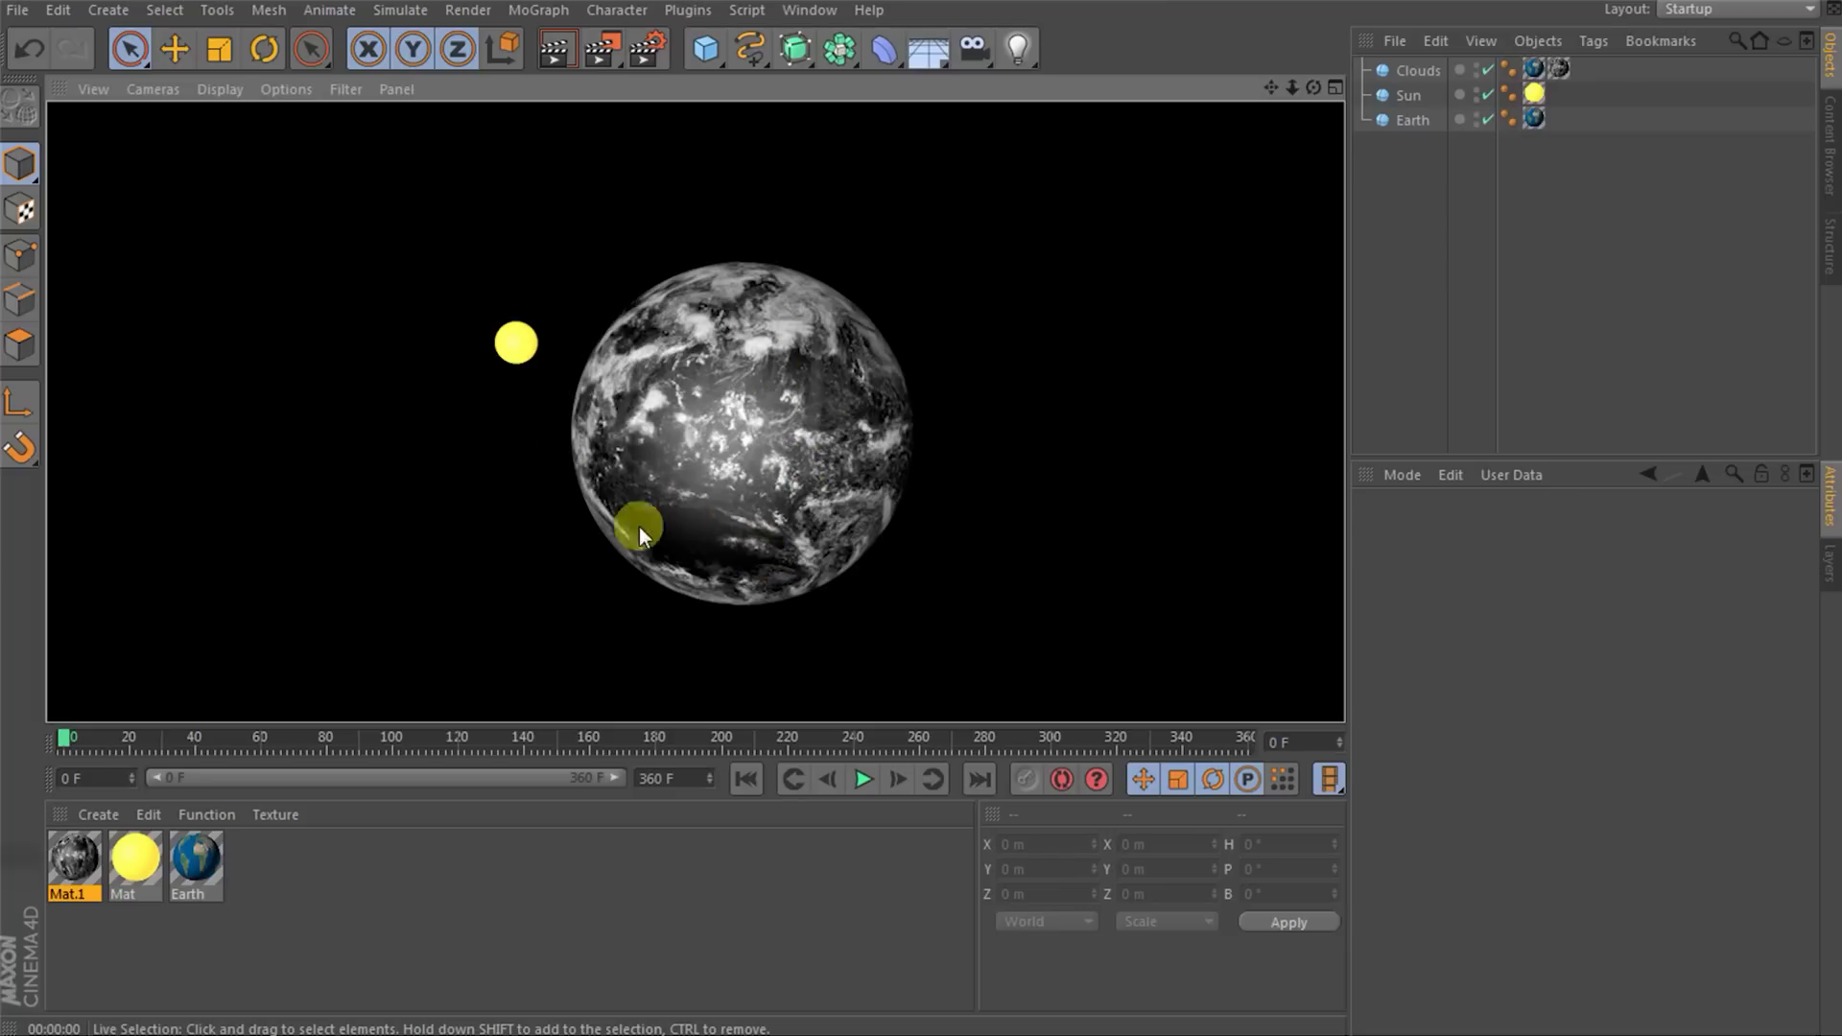
# - Lower the clouds material's specular height to 0% and render to check
pyautogui.click(72, 859)
pyautogui.click(1535, 585)
pyautogui.click(1567, 531)
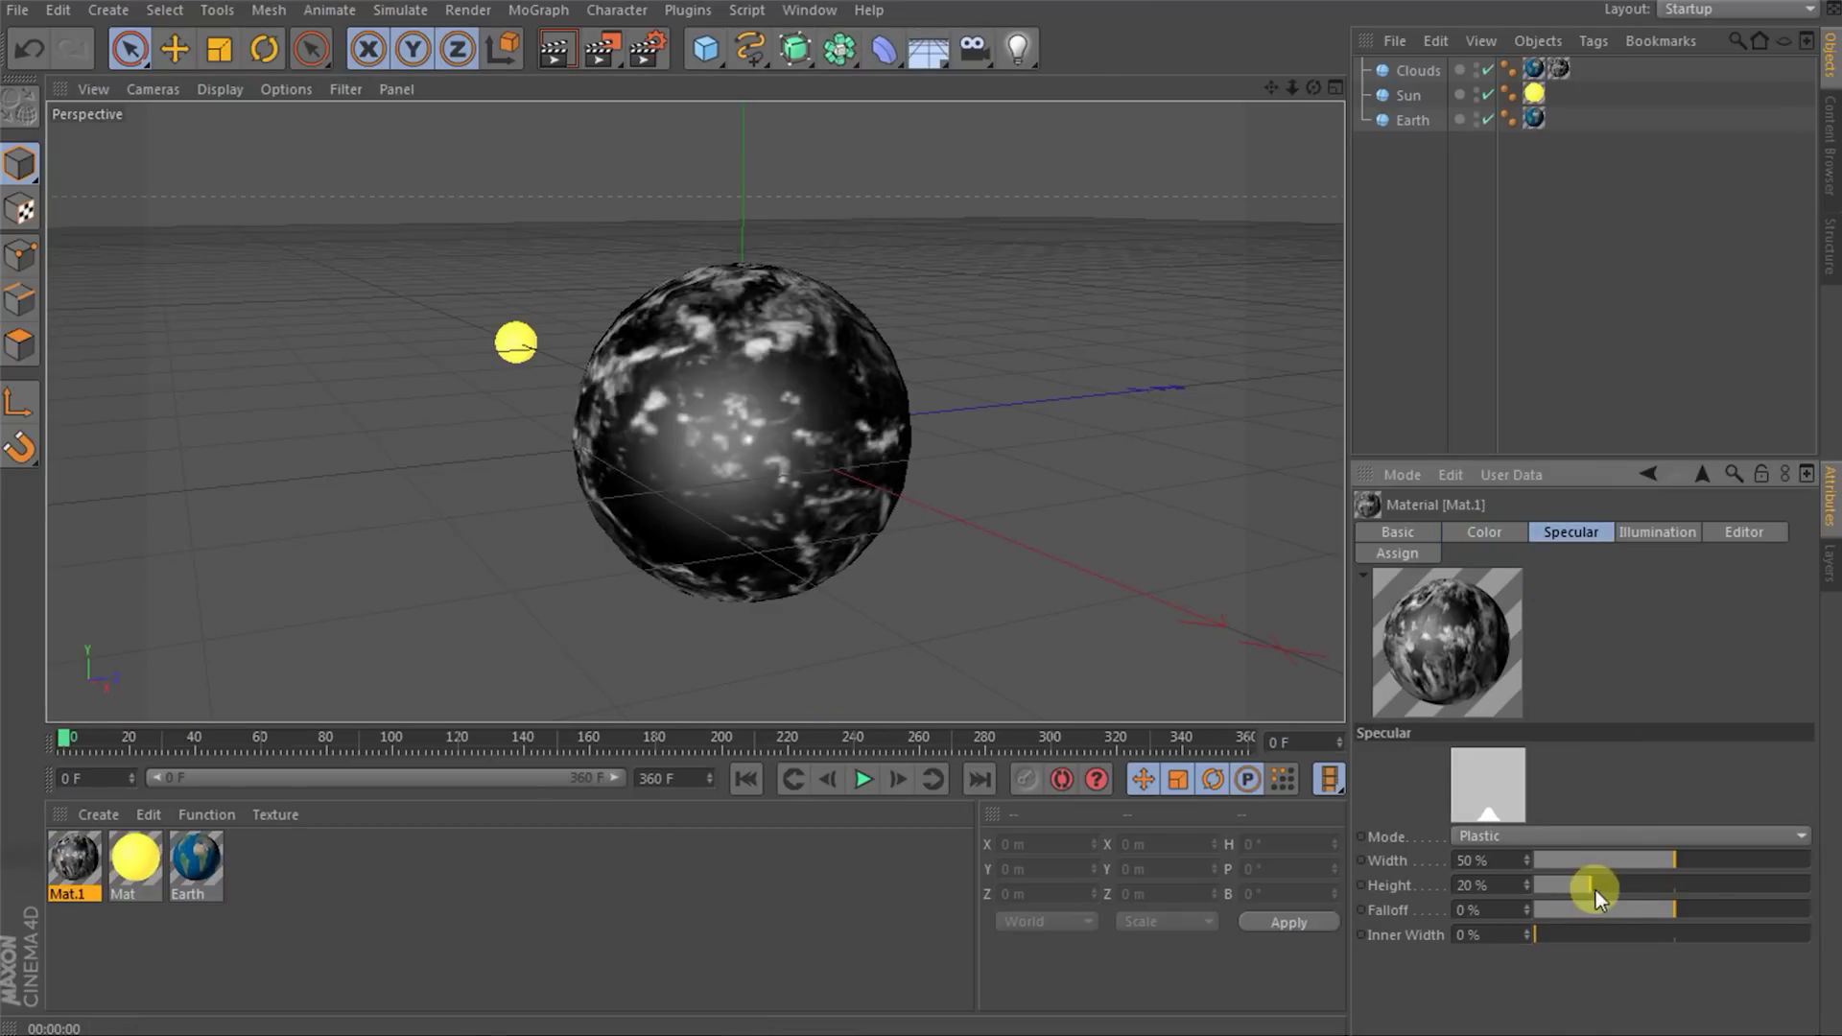
pyautogui.moveTo(1590, 890); pyautogui.dragTo(1534, 885)
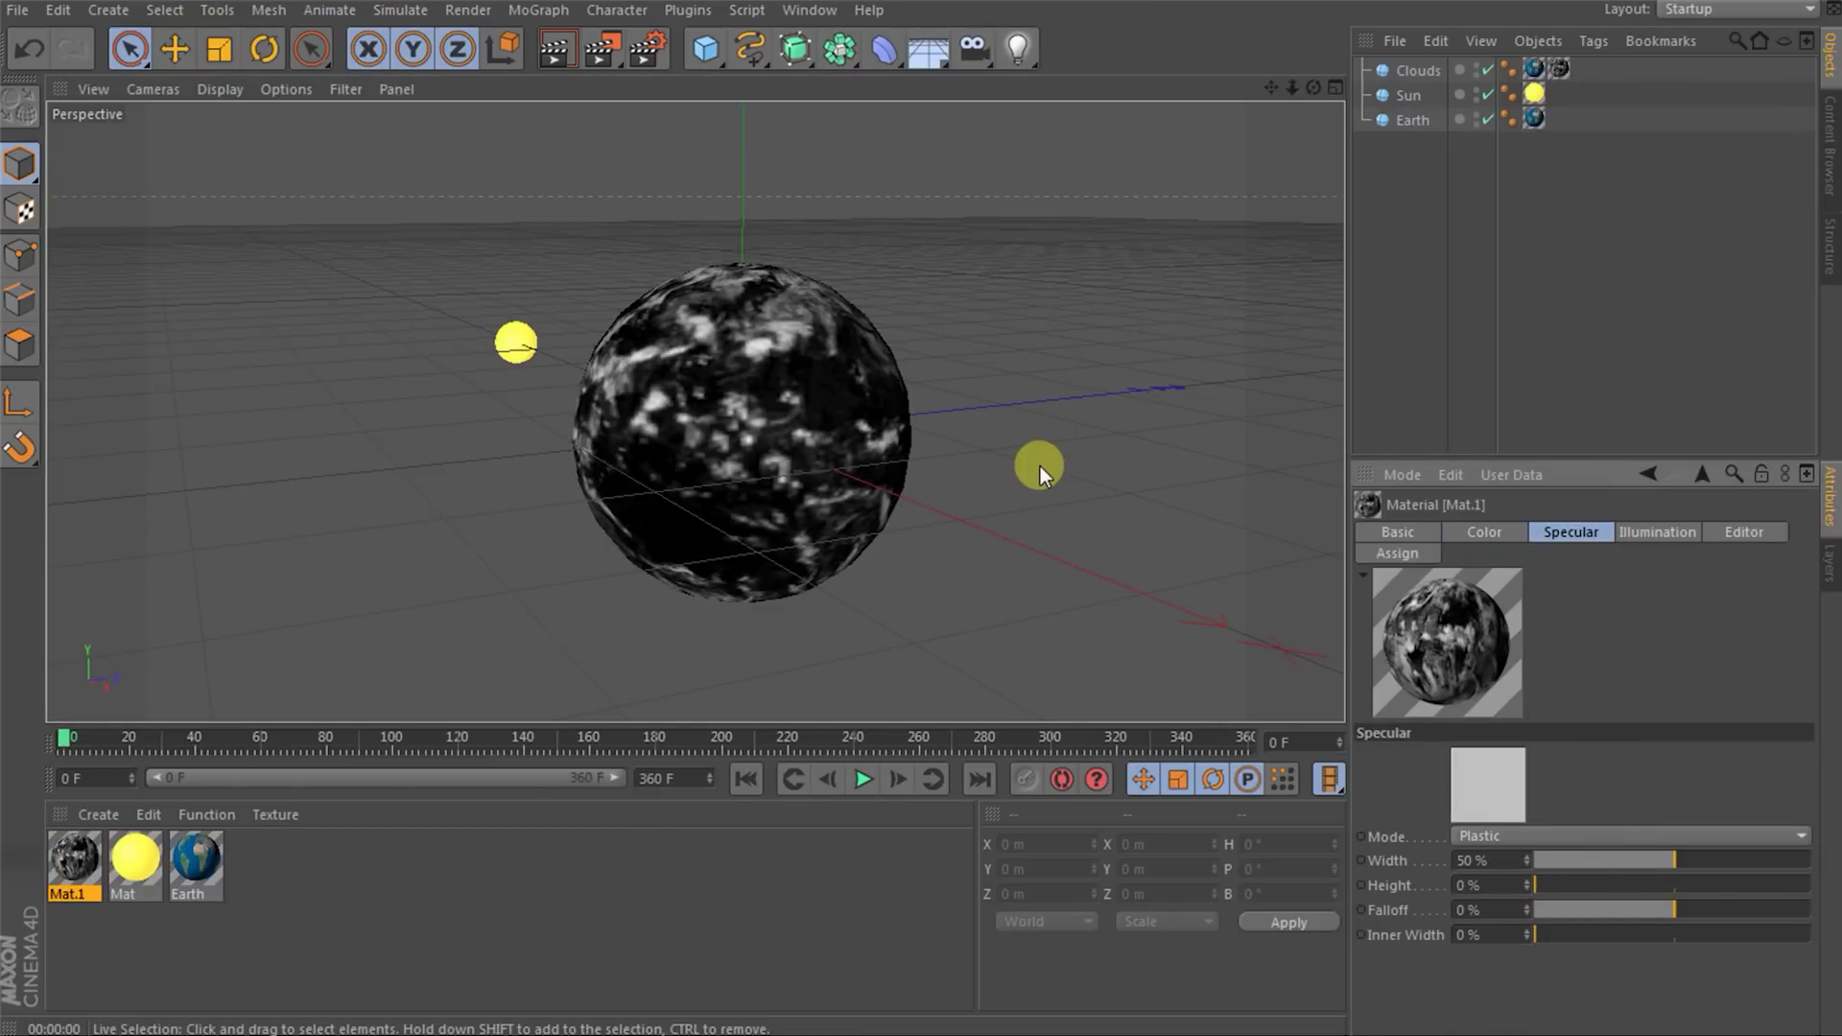
pyautogui.hotkey('ctrl', 'r')
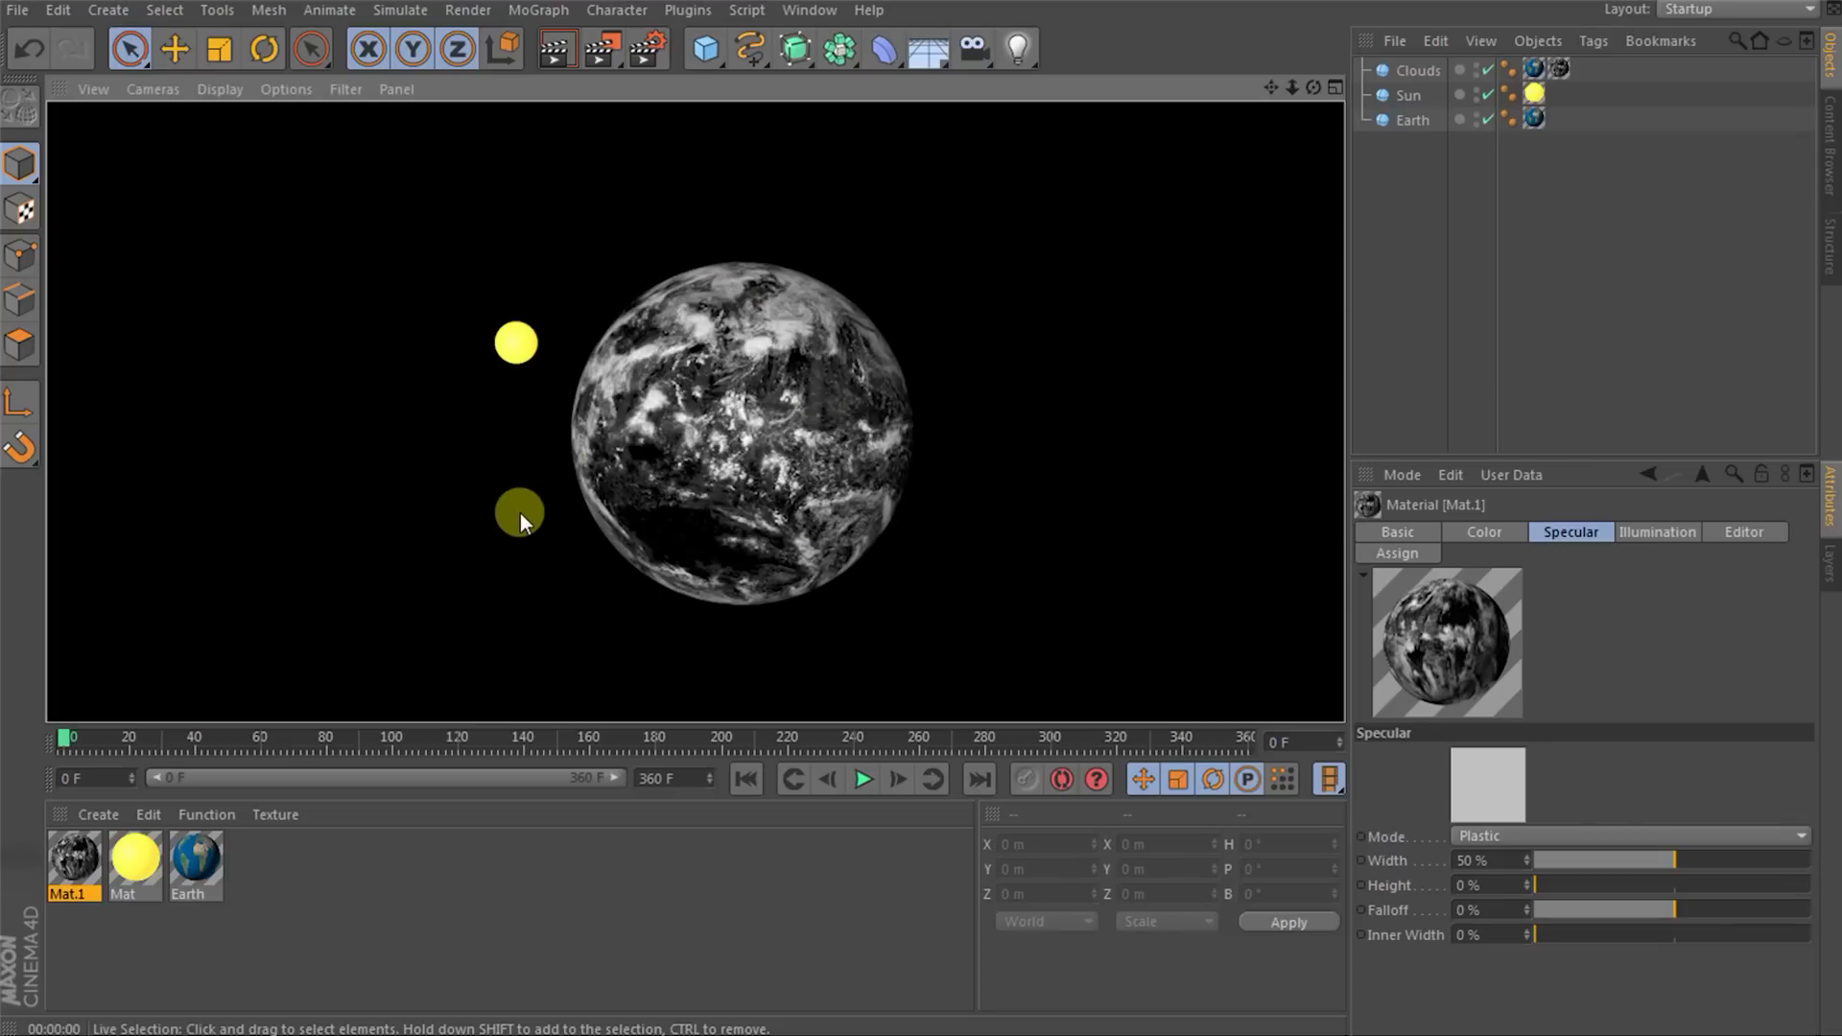
# - Rename the clouds material to Clouds and the yellow material to Sun
pyautogui.rightClick(80, 866)
pyautogui.click(96, 850)
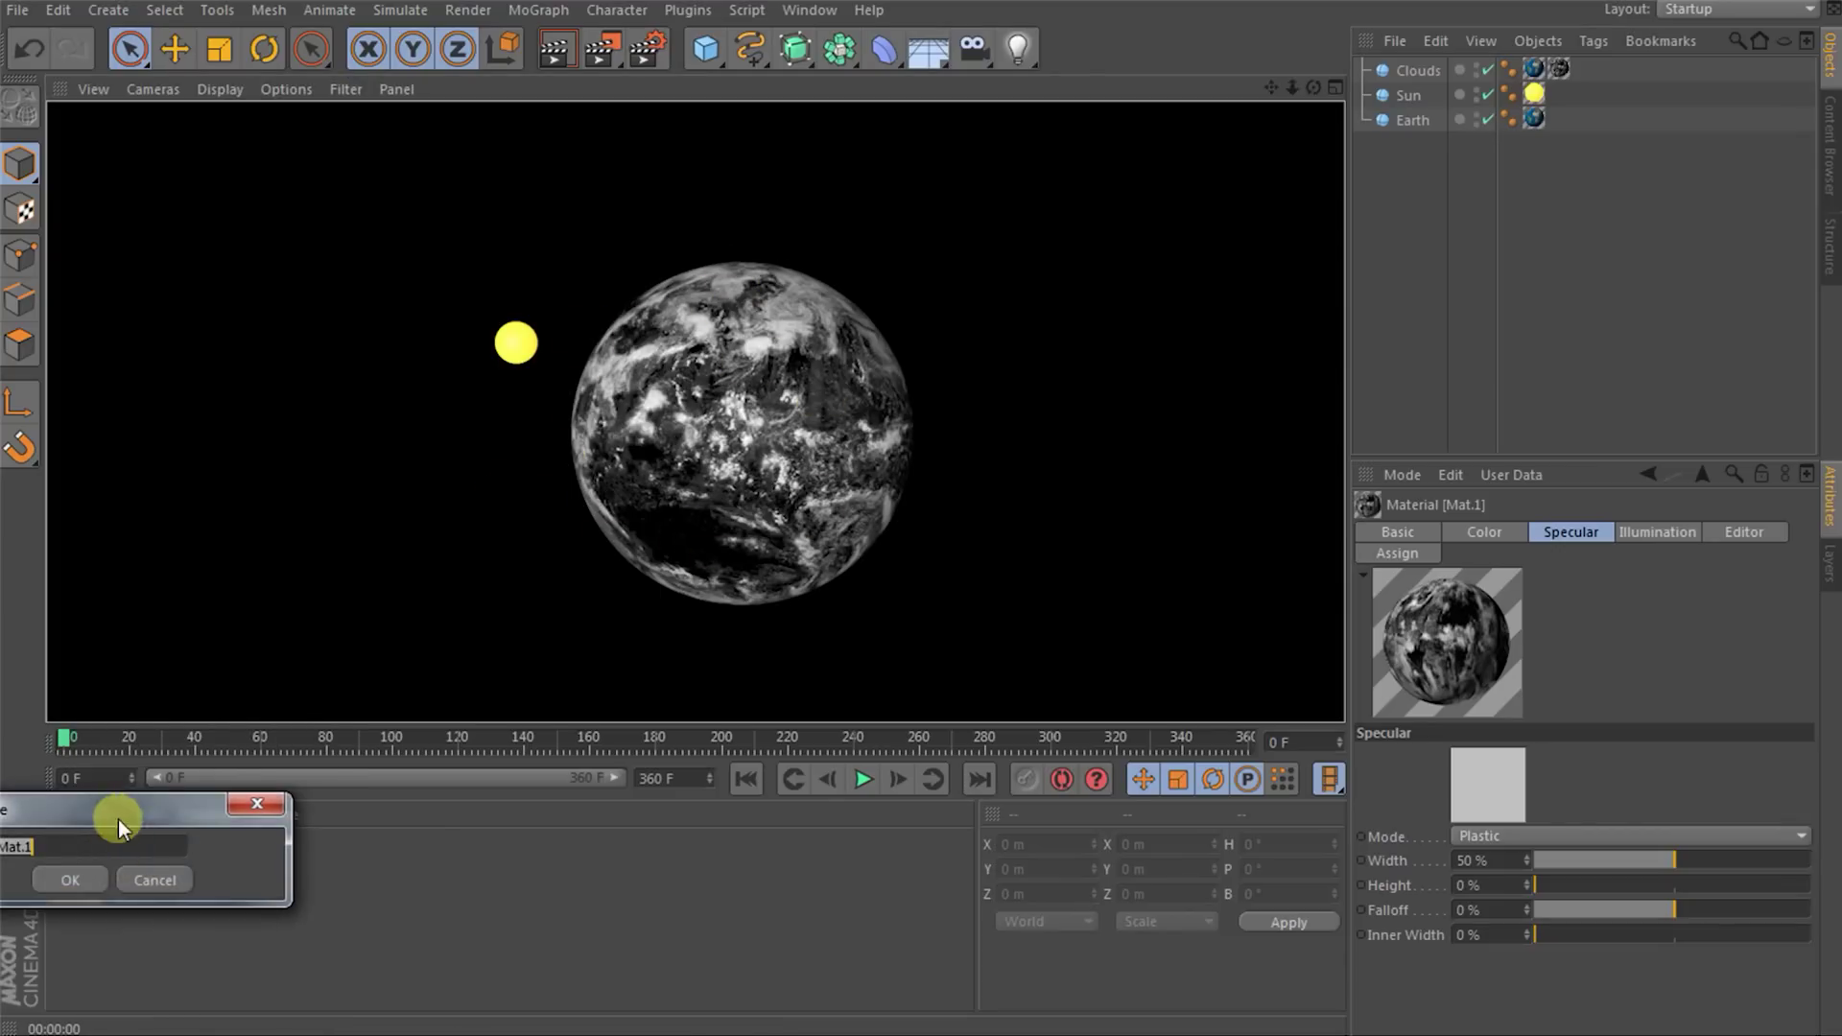
pyautogui.write('Clouds')
pyautogui.press('Return')
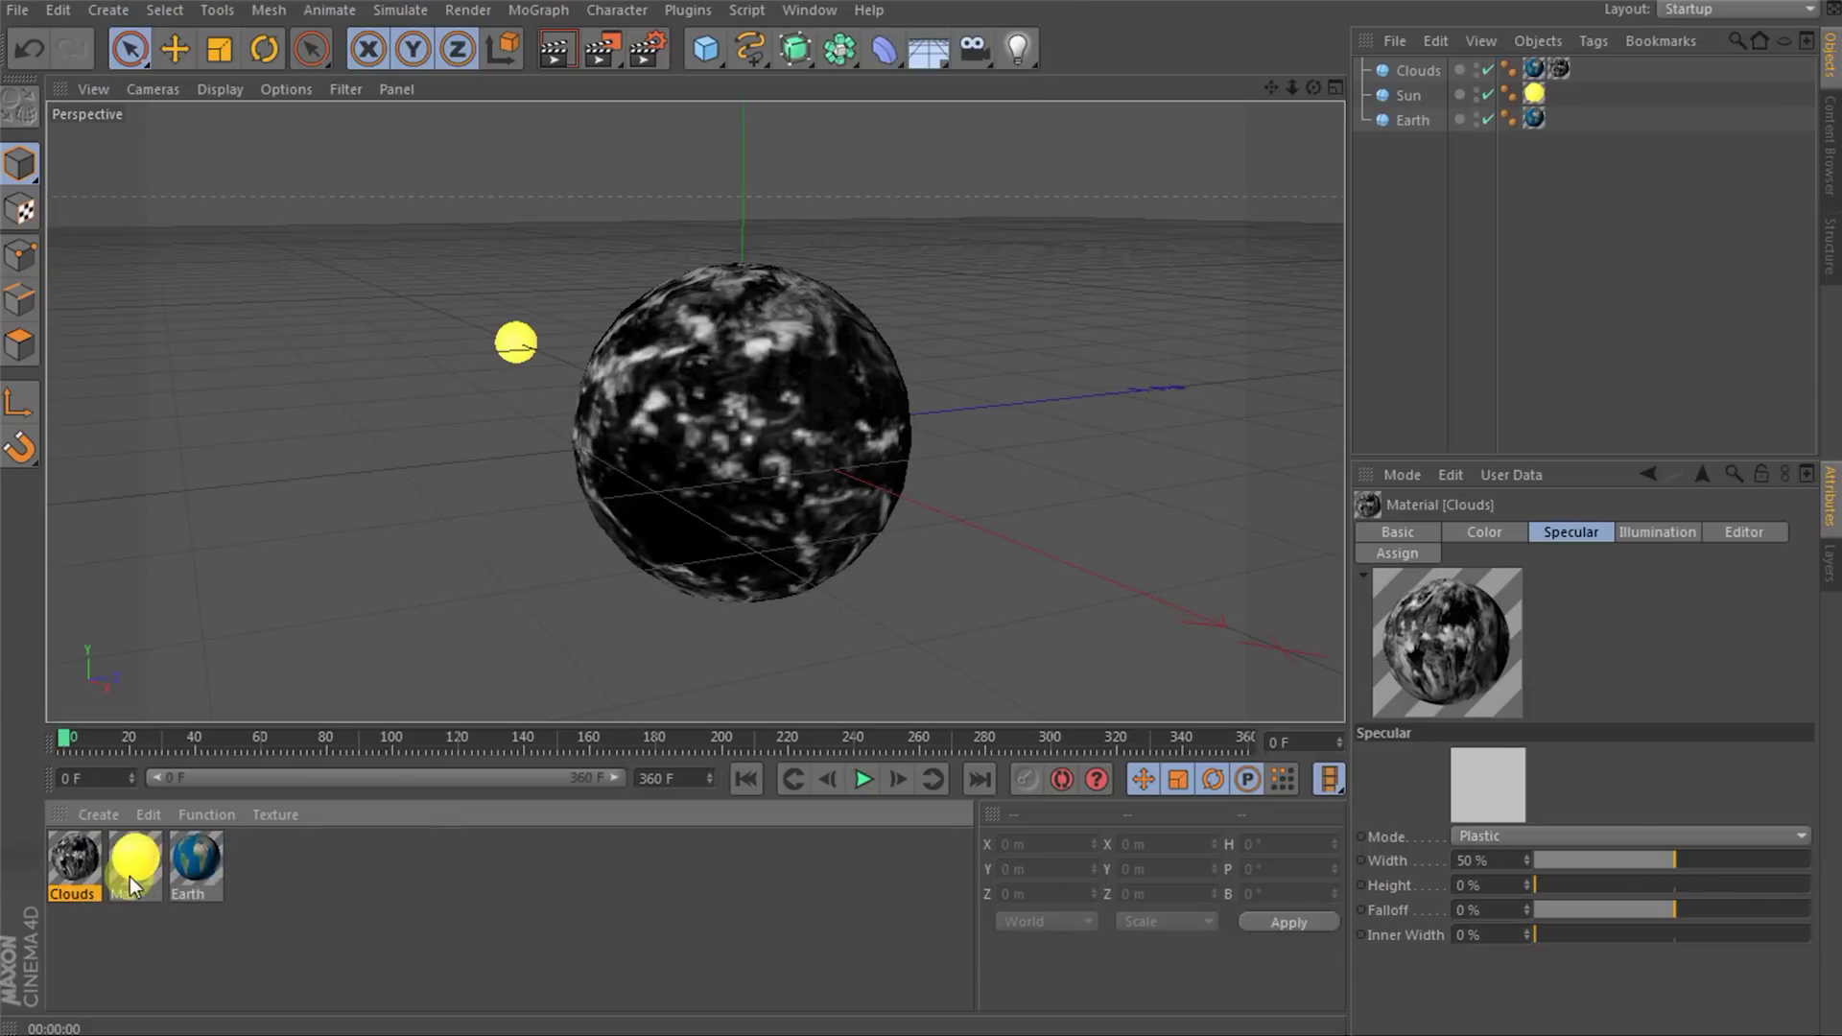
pyautogui.rightClick(138, 877)
pyautogui.click(191, 850)
pyautogui.write('Sun')
pyautogui.press('Return')
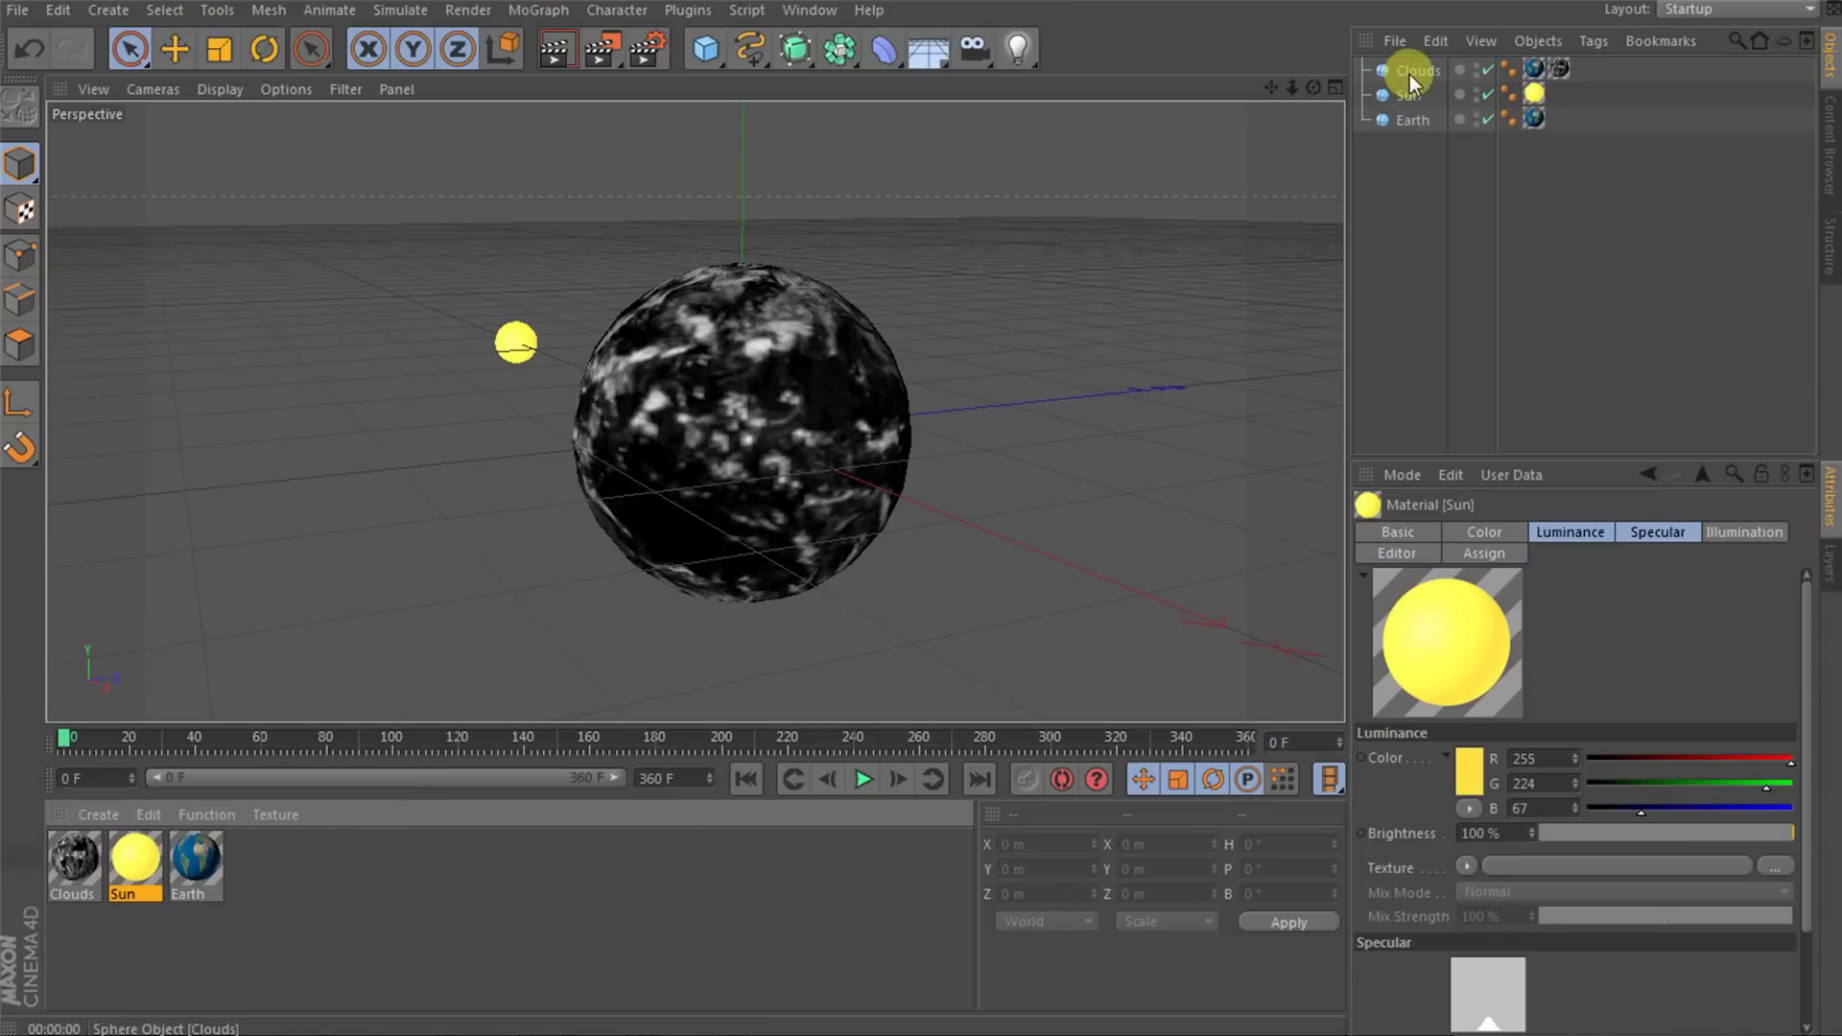
# - Delete the leftover Earth texture tag on Clouds, disable Clouds, and render
pyautogui.click(1534, 67)
pyautogui.click(1556, 69)
pyautogui.click(1531, 69)
pyautogui.press('Delete')
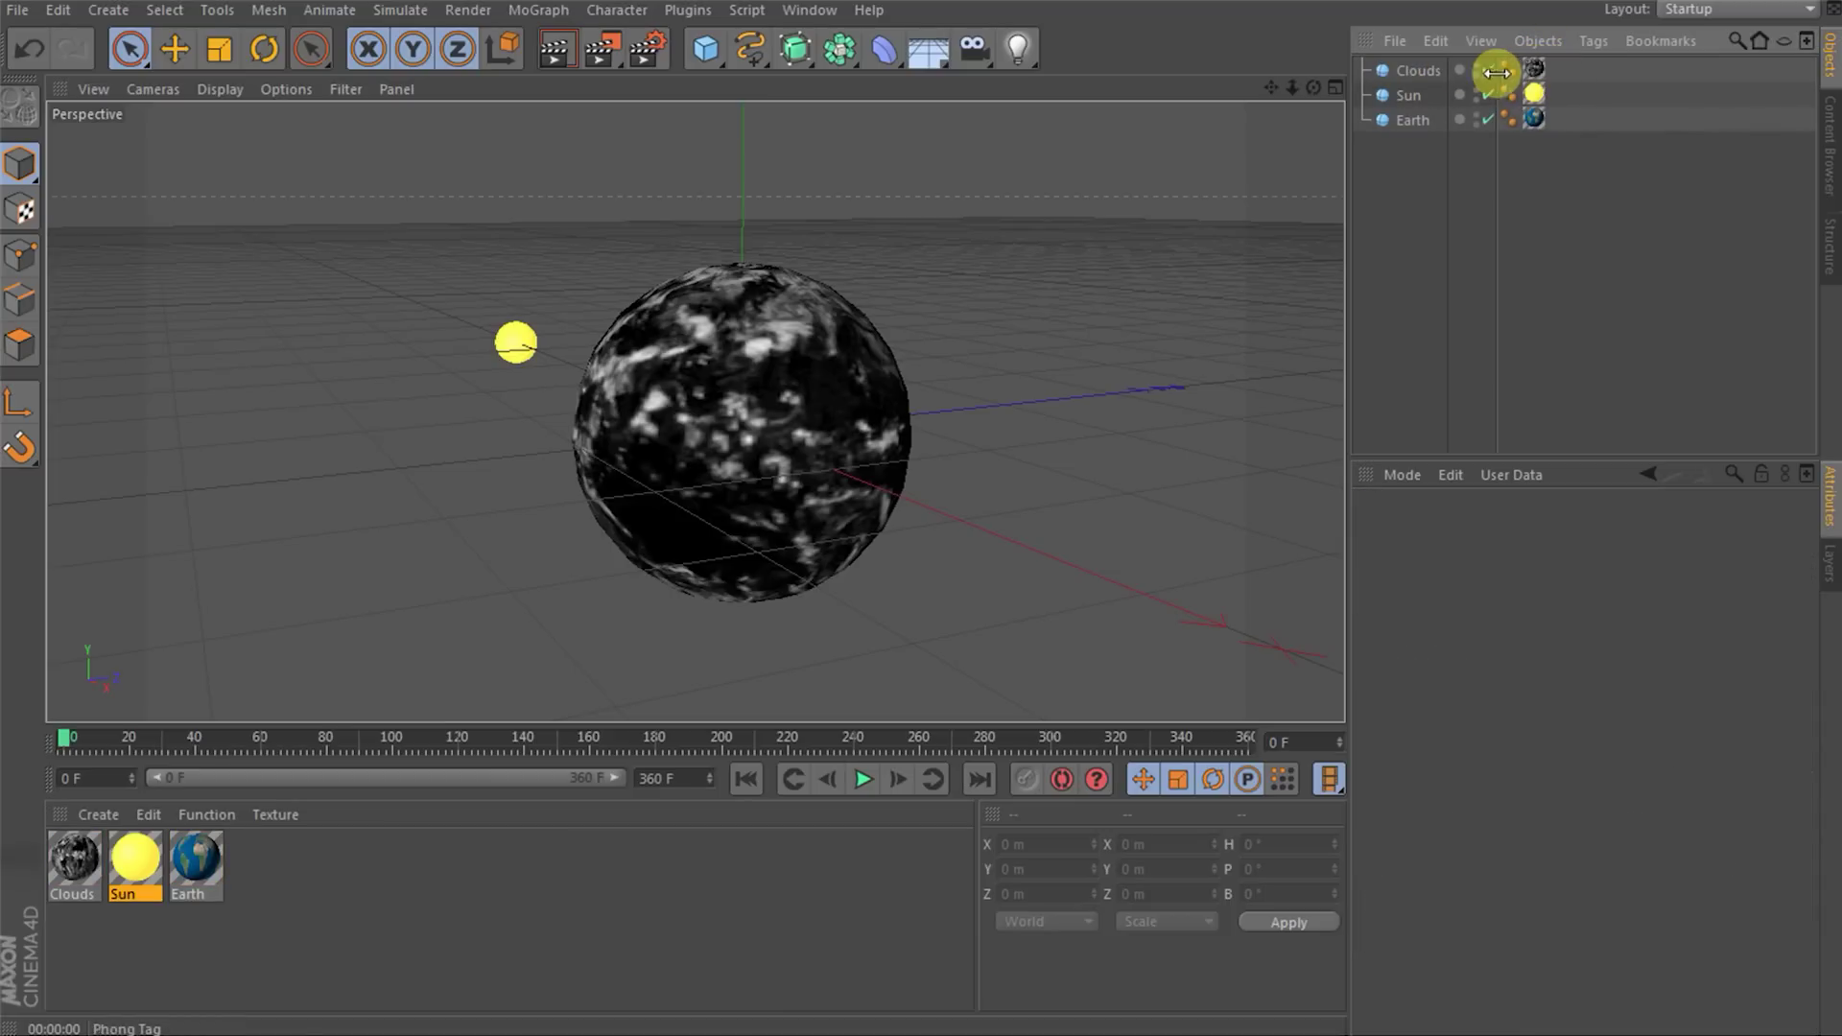
pyautogui.click(1489, 70)
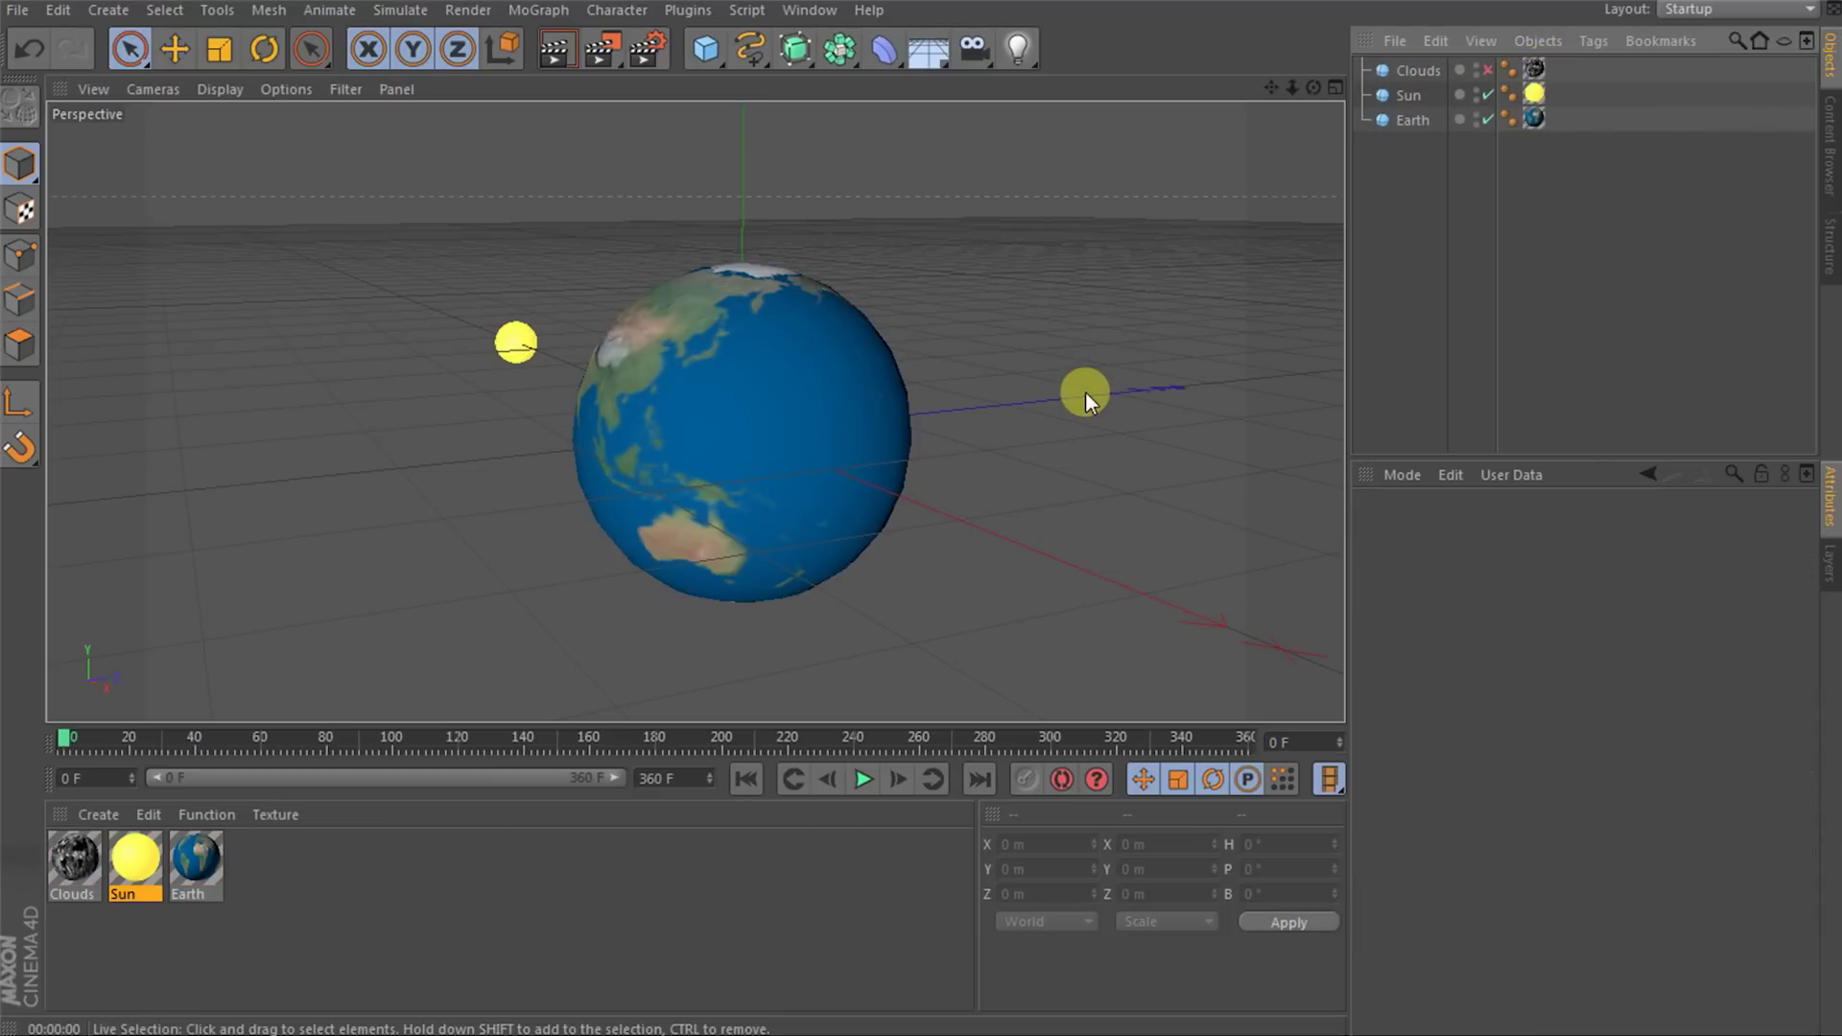
pyautogui.hotkey('ctrl', 'r')
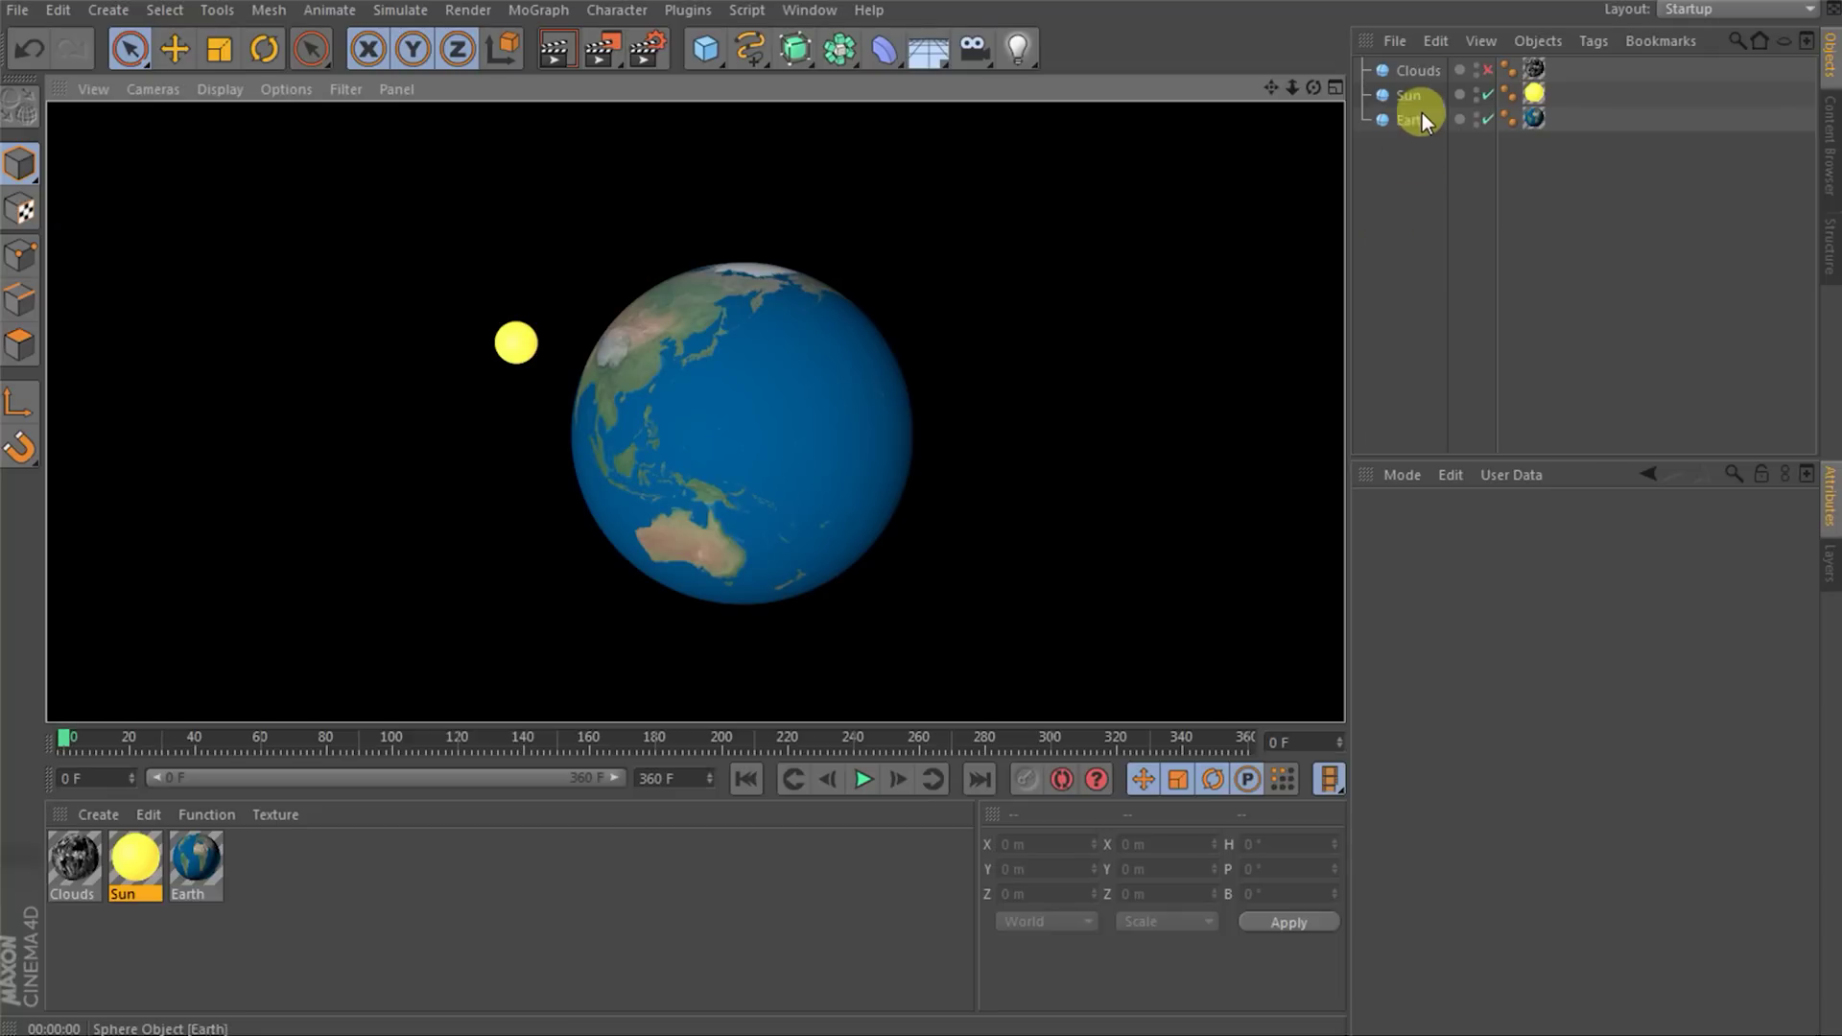
# - Duplicate the Clouds sphere as CityLights and enable it
pyautogui.click(1419, 72)
pyautogui.hotkey('ctrl', 'c')
pyautogui.hotkey('ctrl', 'v')
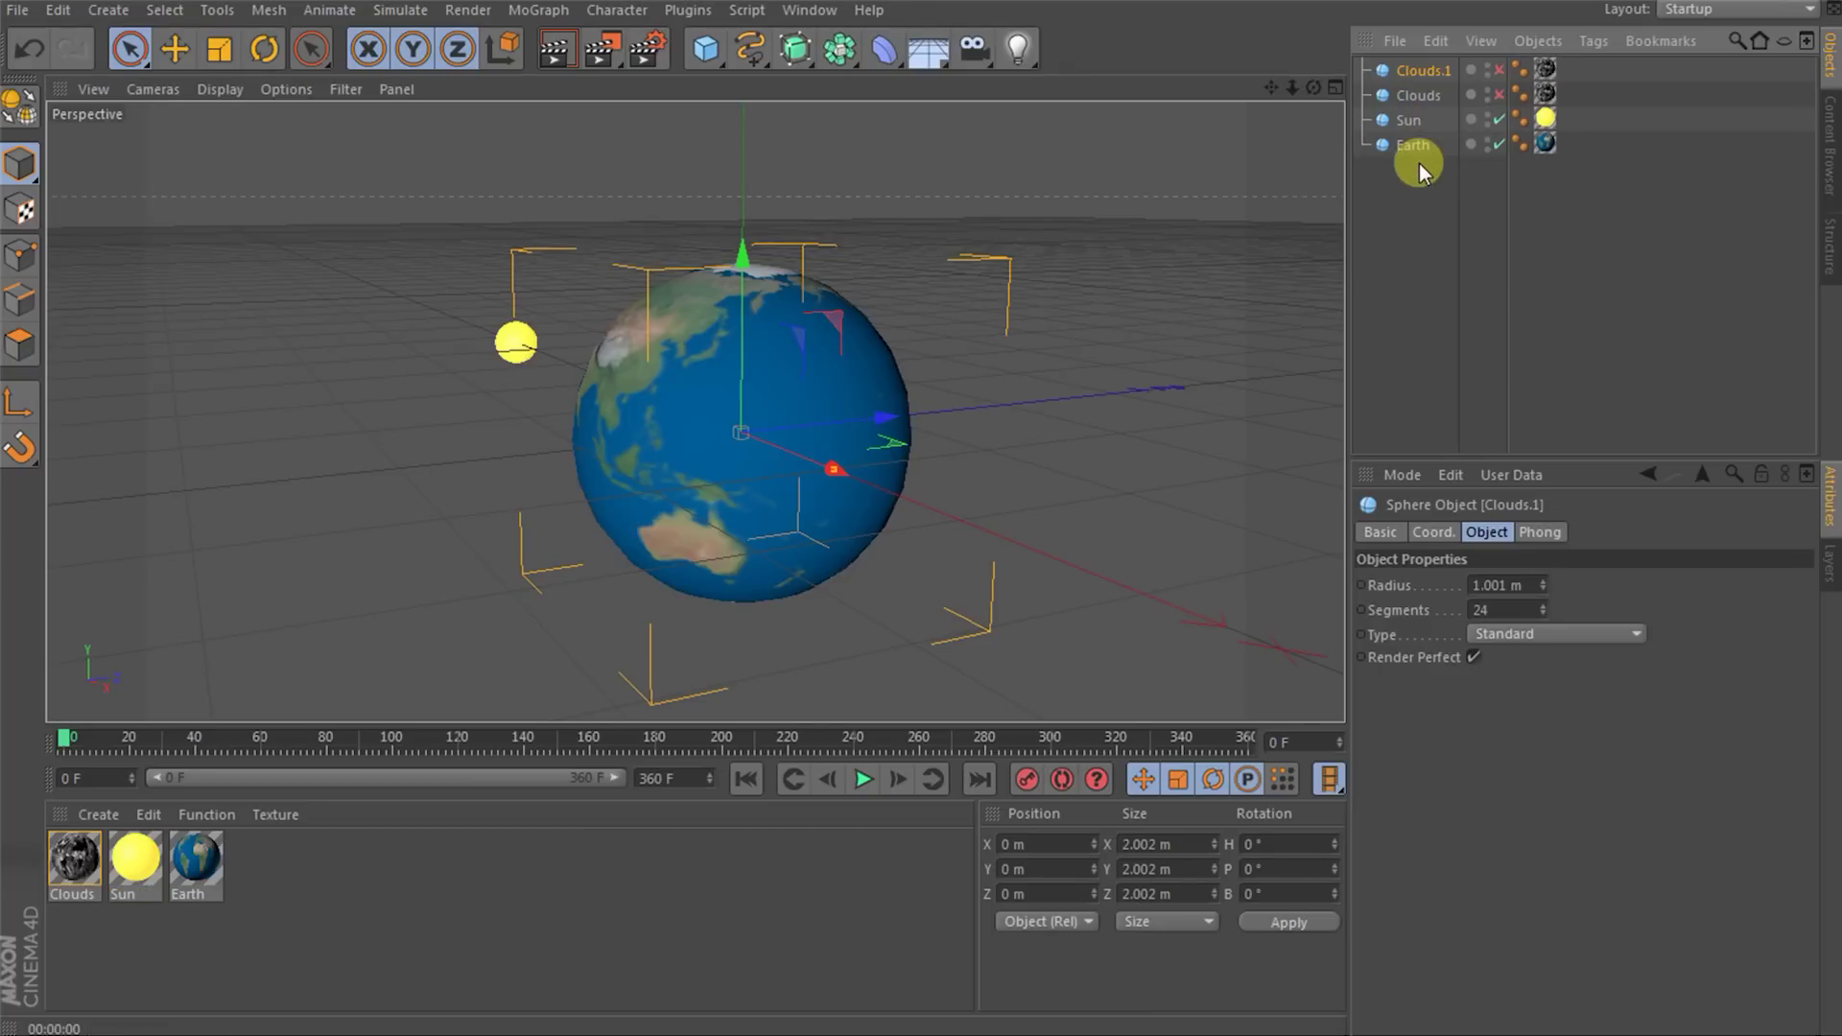
pyautogui.doubleClick(1412, 71)
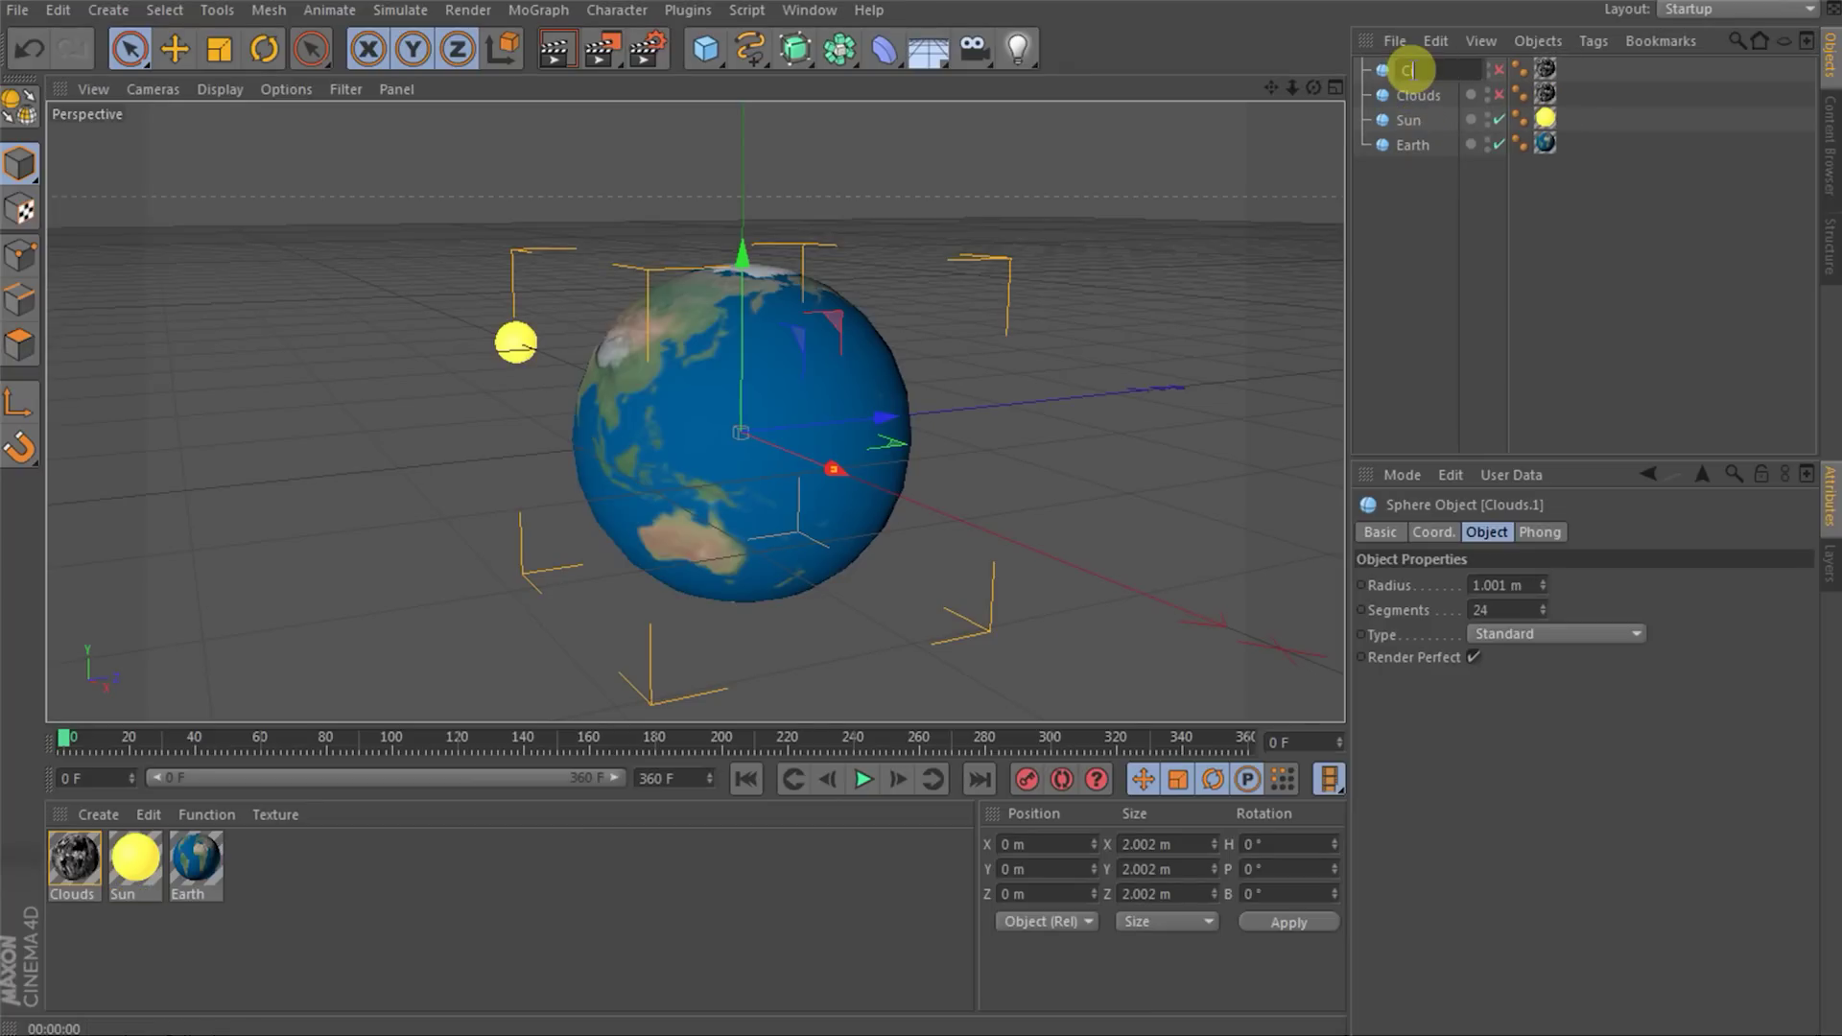
pyautogui.write('CityLights')
pyautogui.press('Return')
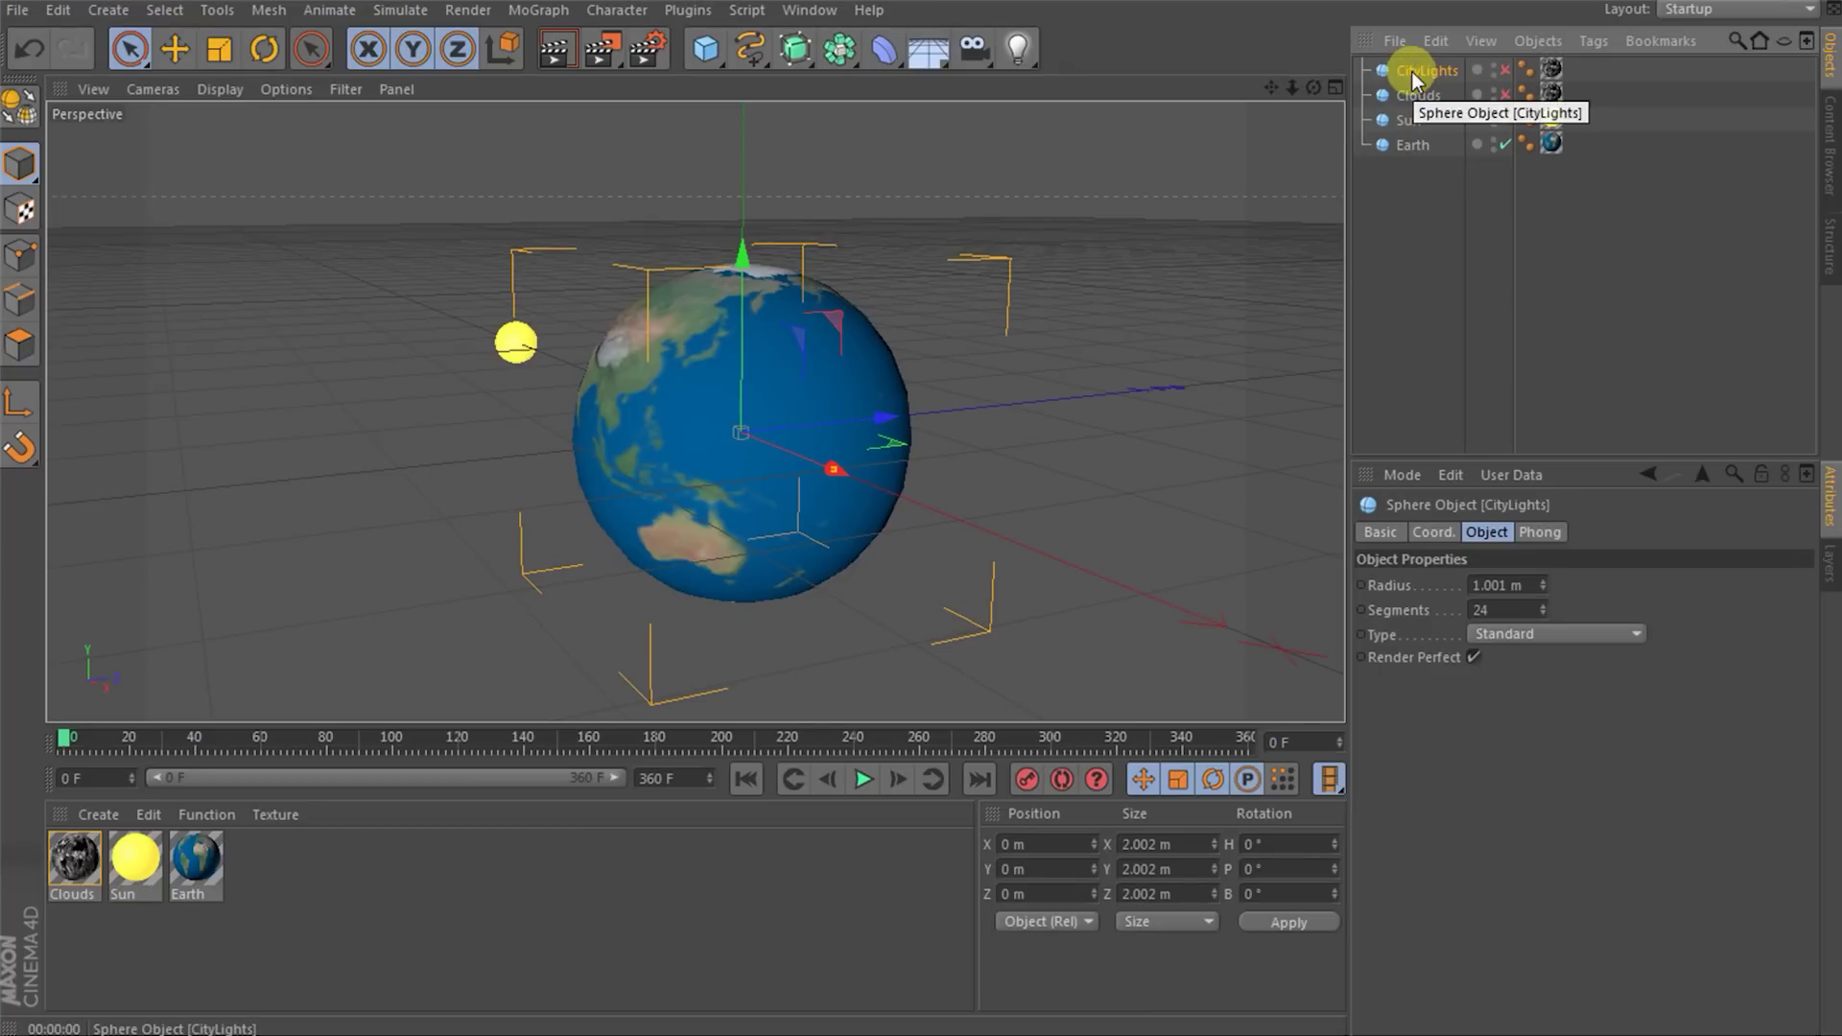
pyautogui.click(1505, 70)
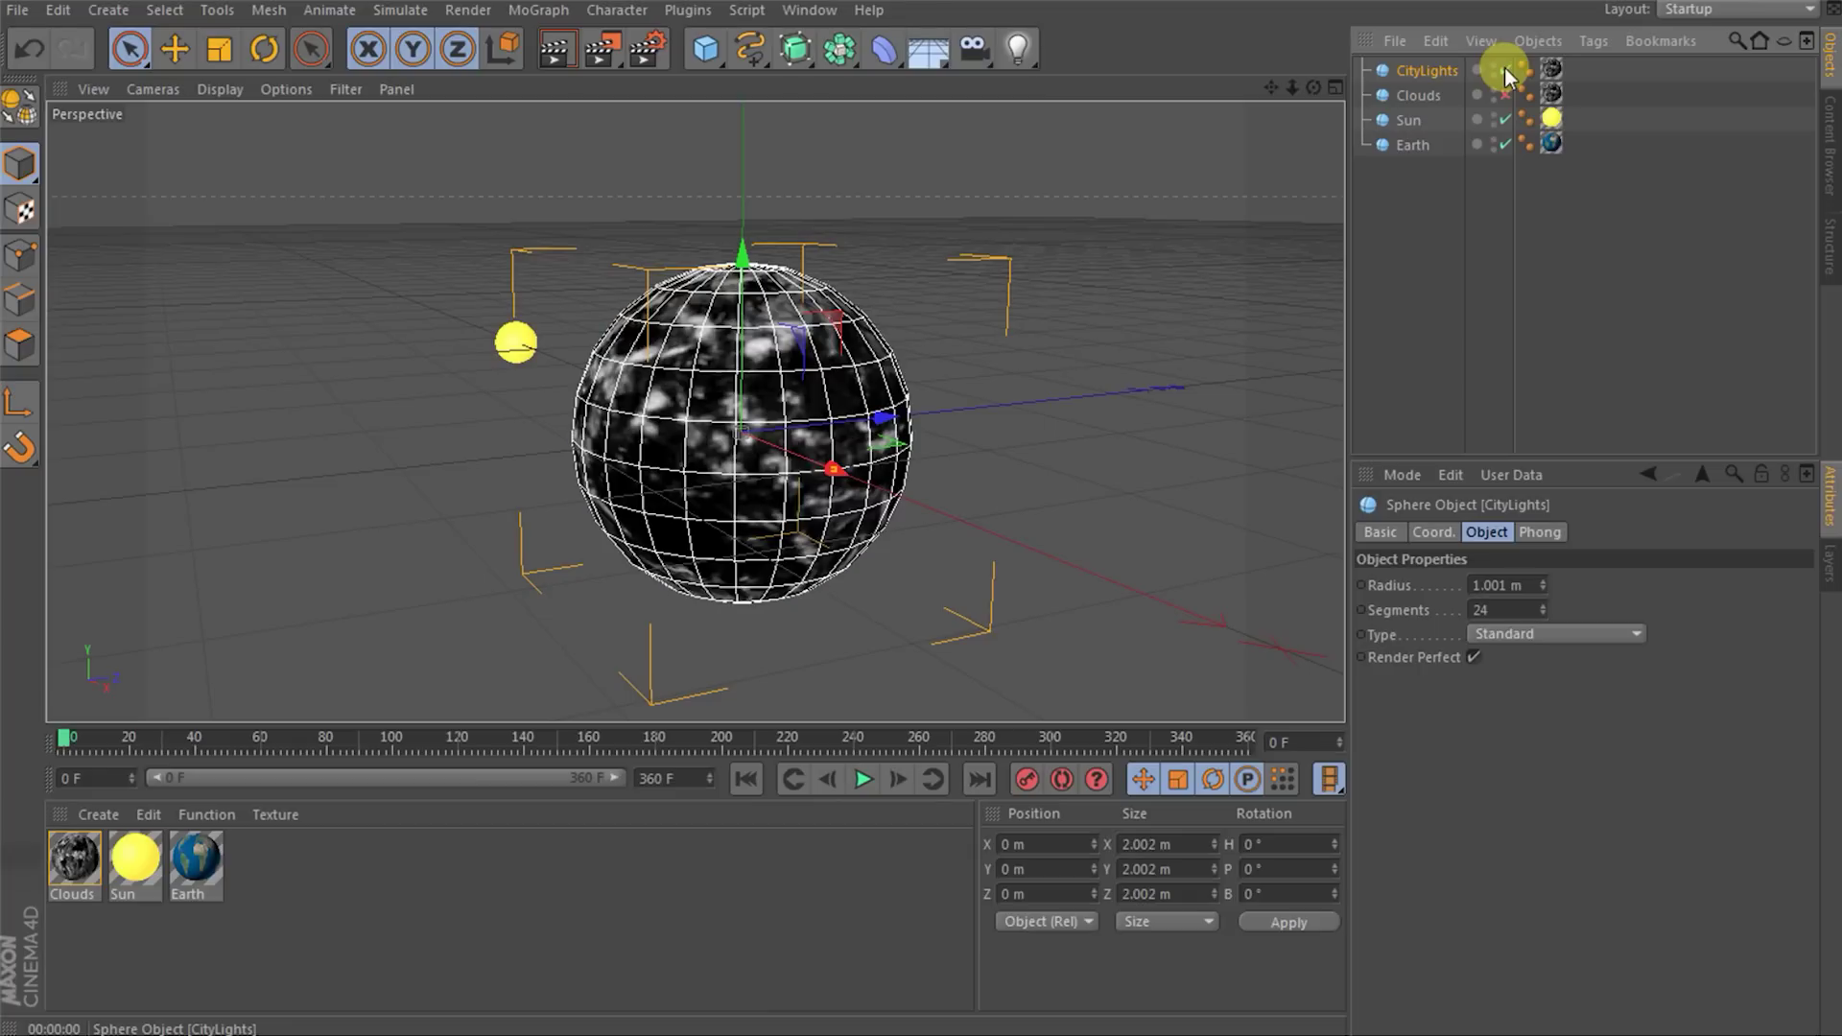
# - Create a matte material with 0% specular and cities_16k.png as its colour texture
pyautogui.click(88, 814)
pyautogui.click(130, 848)
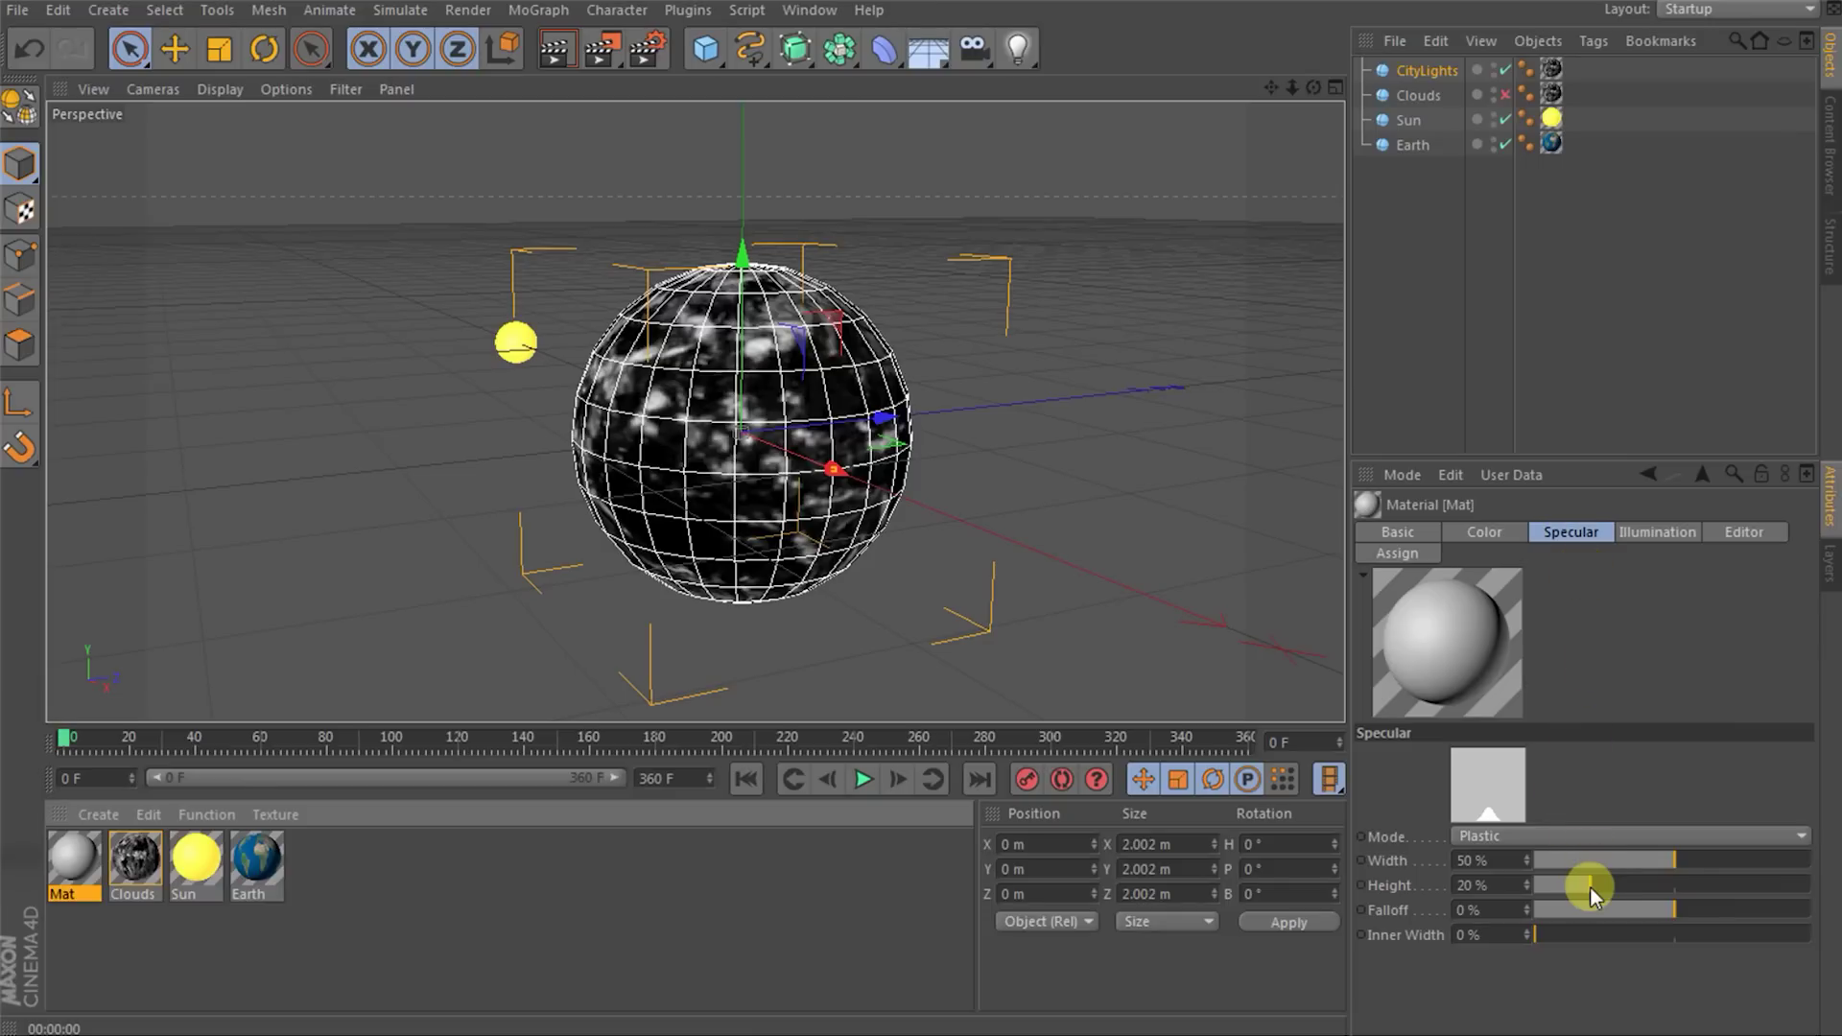
pyautogui.moveTo(1590, 884); pyautogui.dragTo(1520, 892)
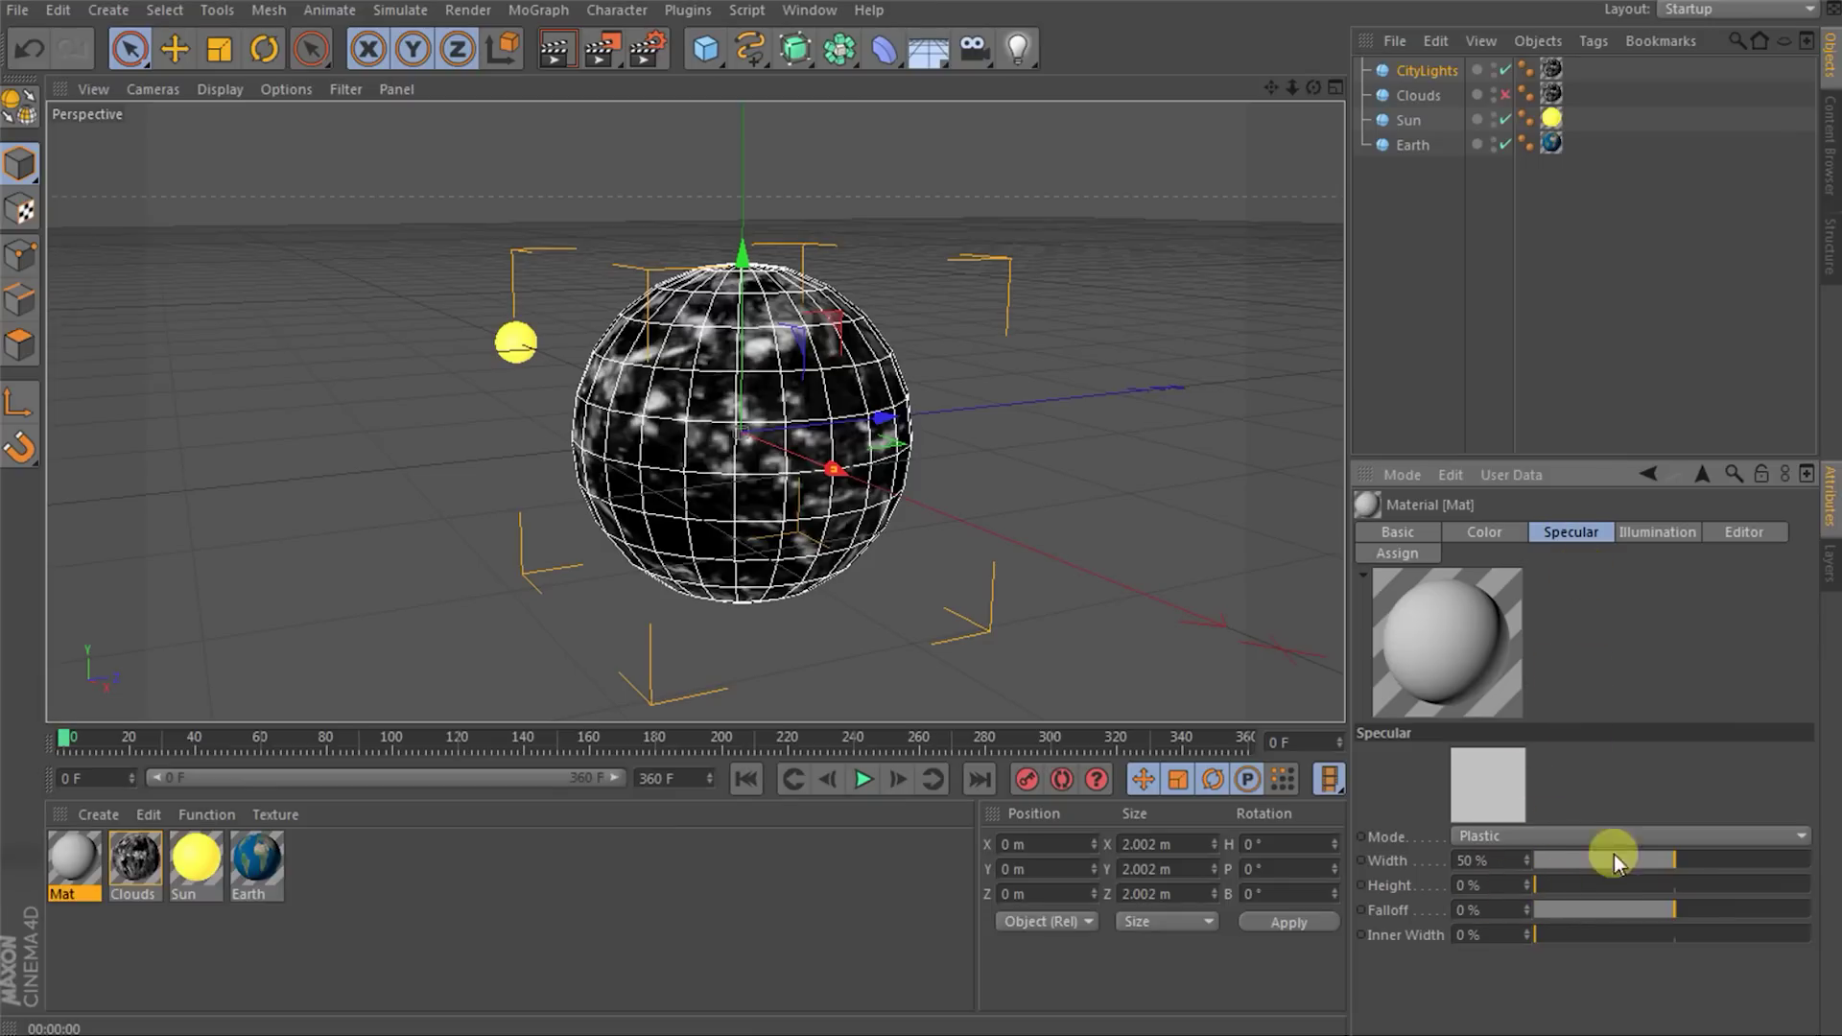
pyautogui.click(1478, 535)
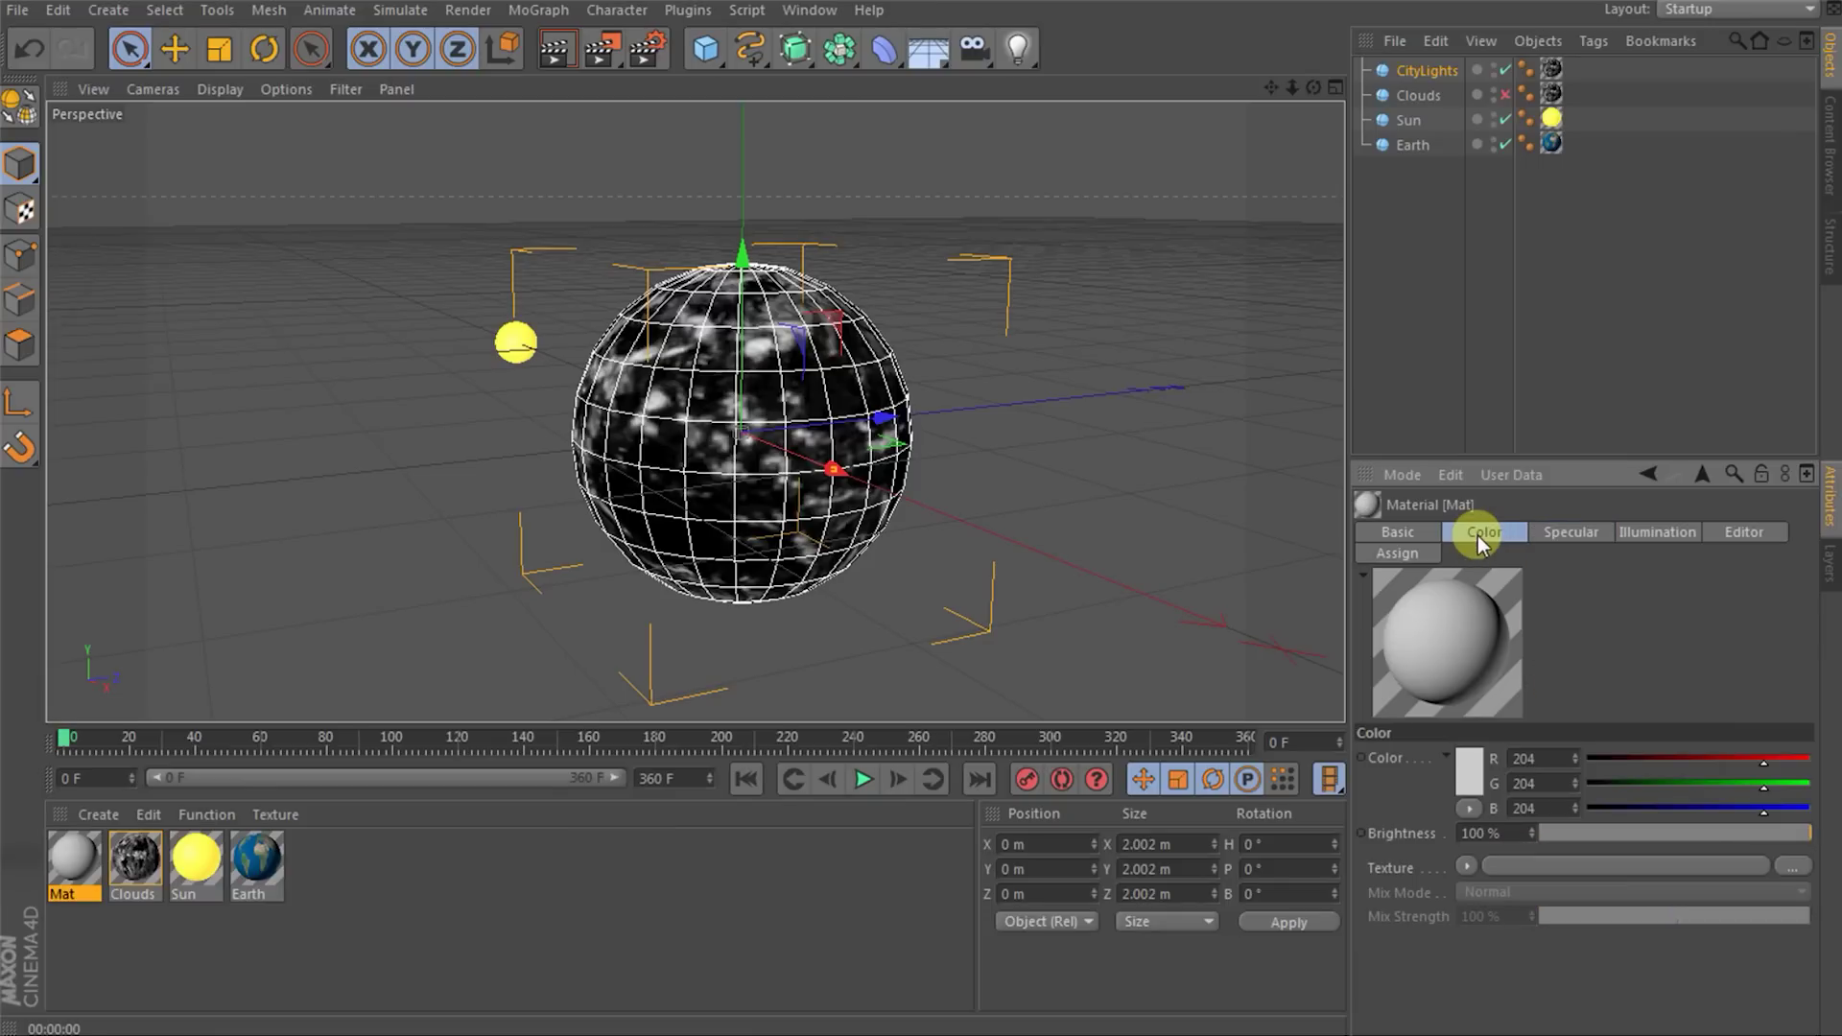
pyautogui.click(1602, 867)
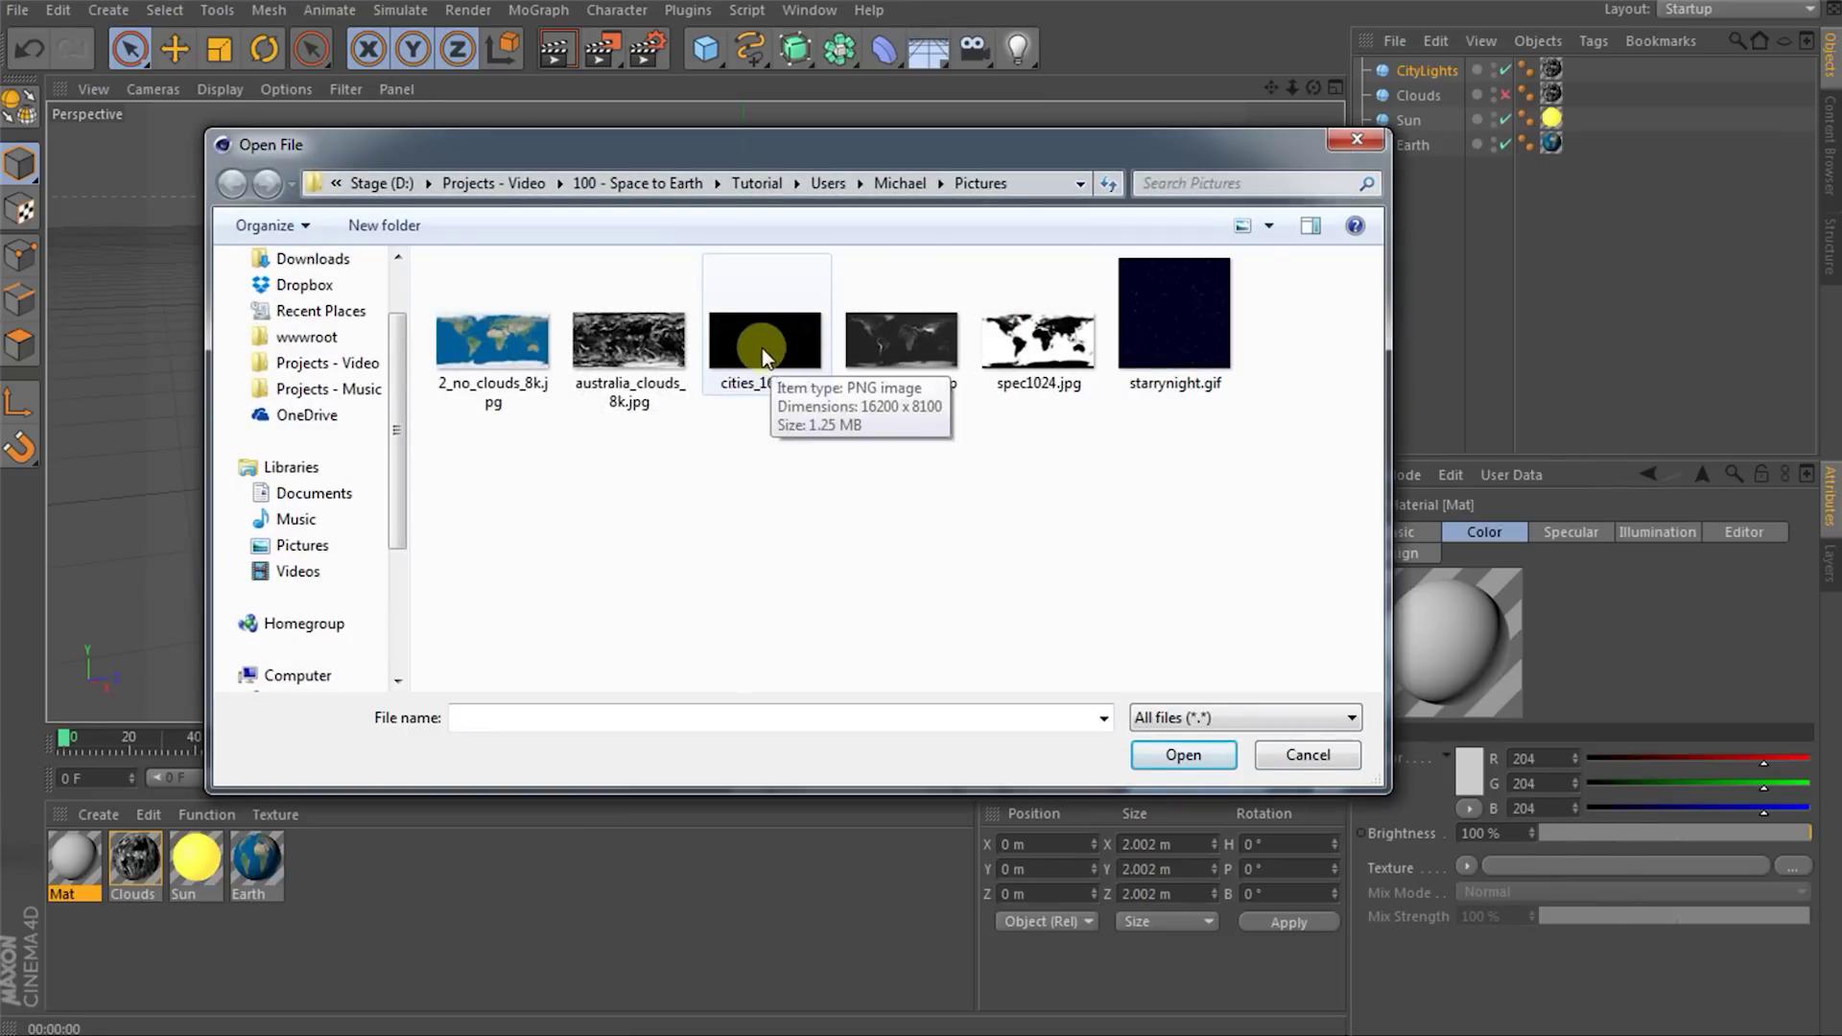
pyautogui.doubleClick(765, 348)
pyautogui.click(969, 621)
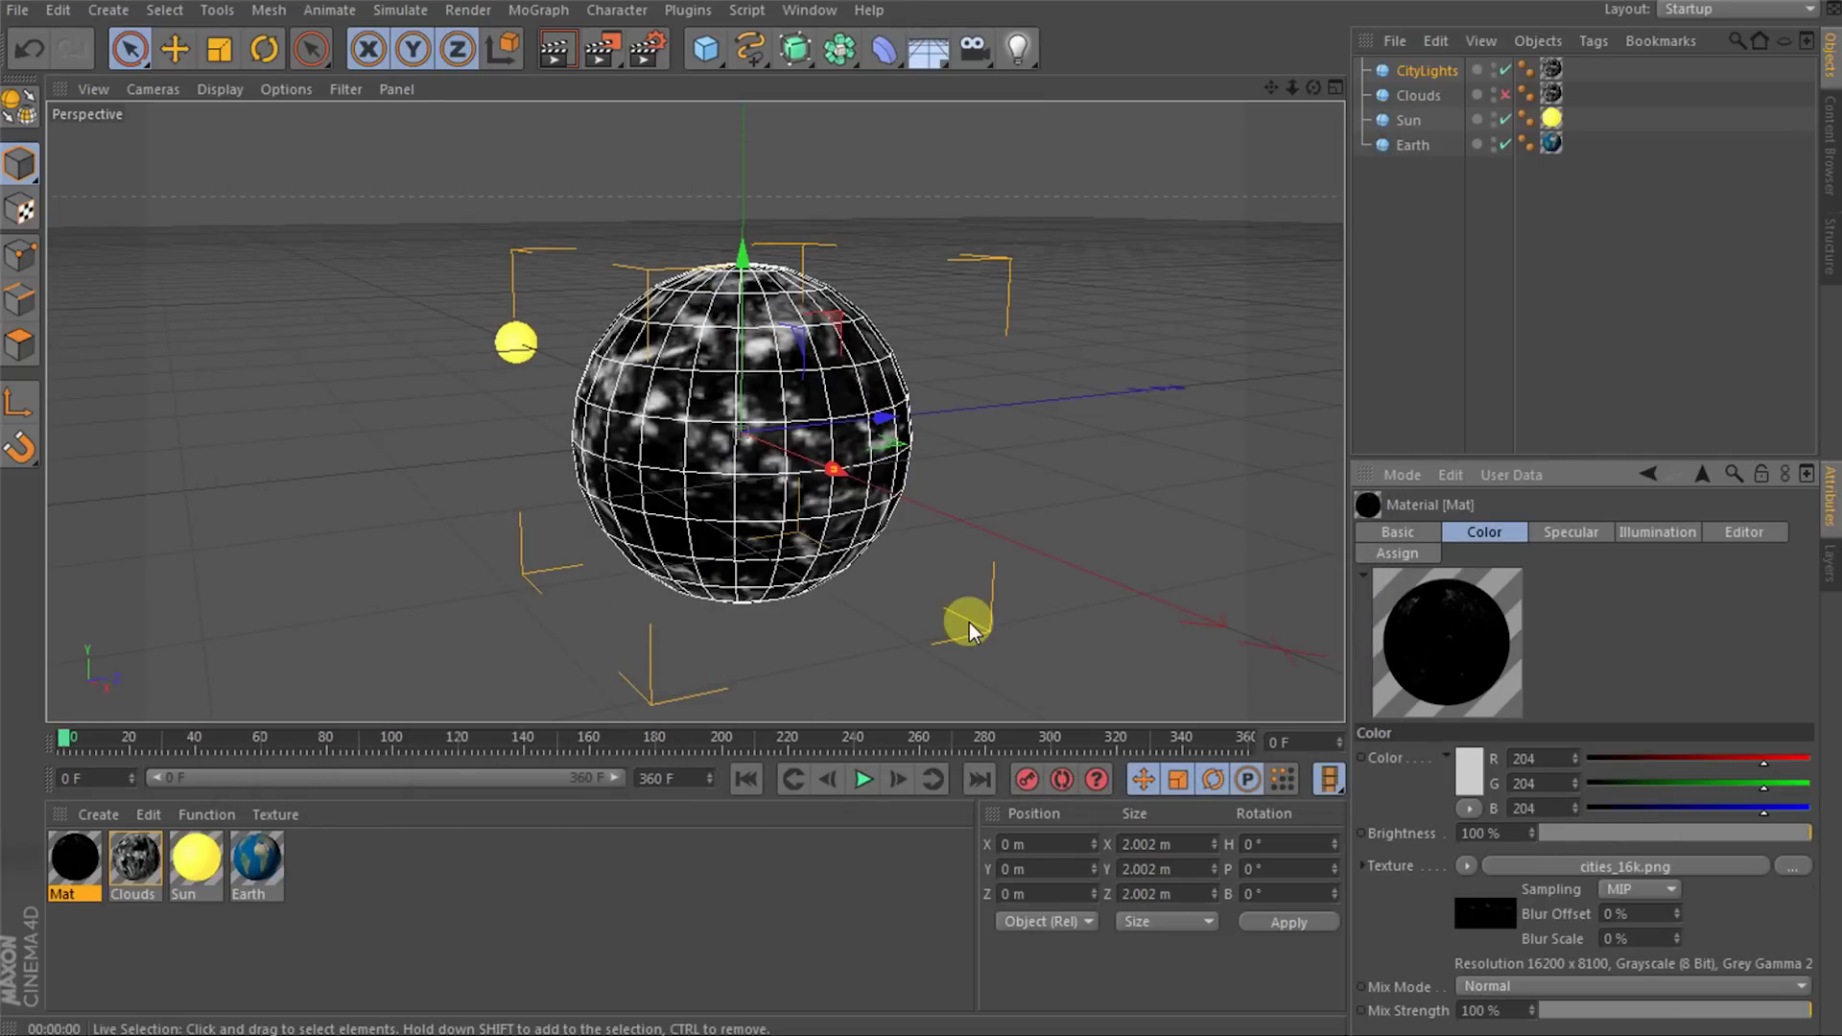
# - Name the material CityLights and apply it to the CityLights sphere
pyautogui.rightClick(67, 861)
pyautogui.click(111, 854)
pyautogui.write('CityLights')
pyautogui.press('Return')
pyautogui.moveTo(734, 544); pyautogui.dragTo(1414, 71)
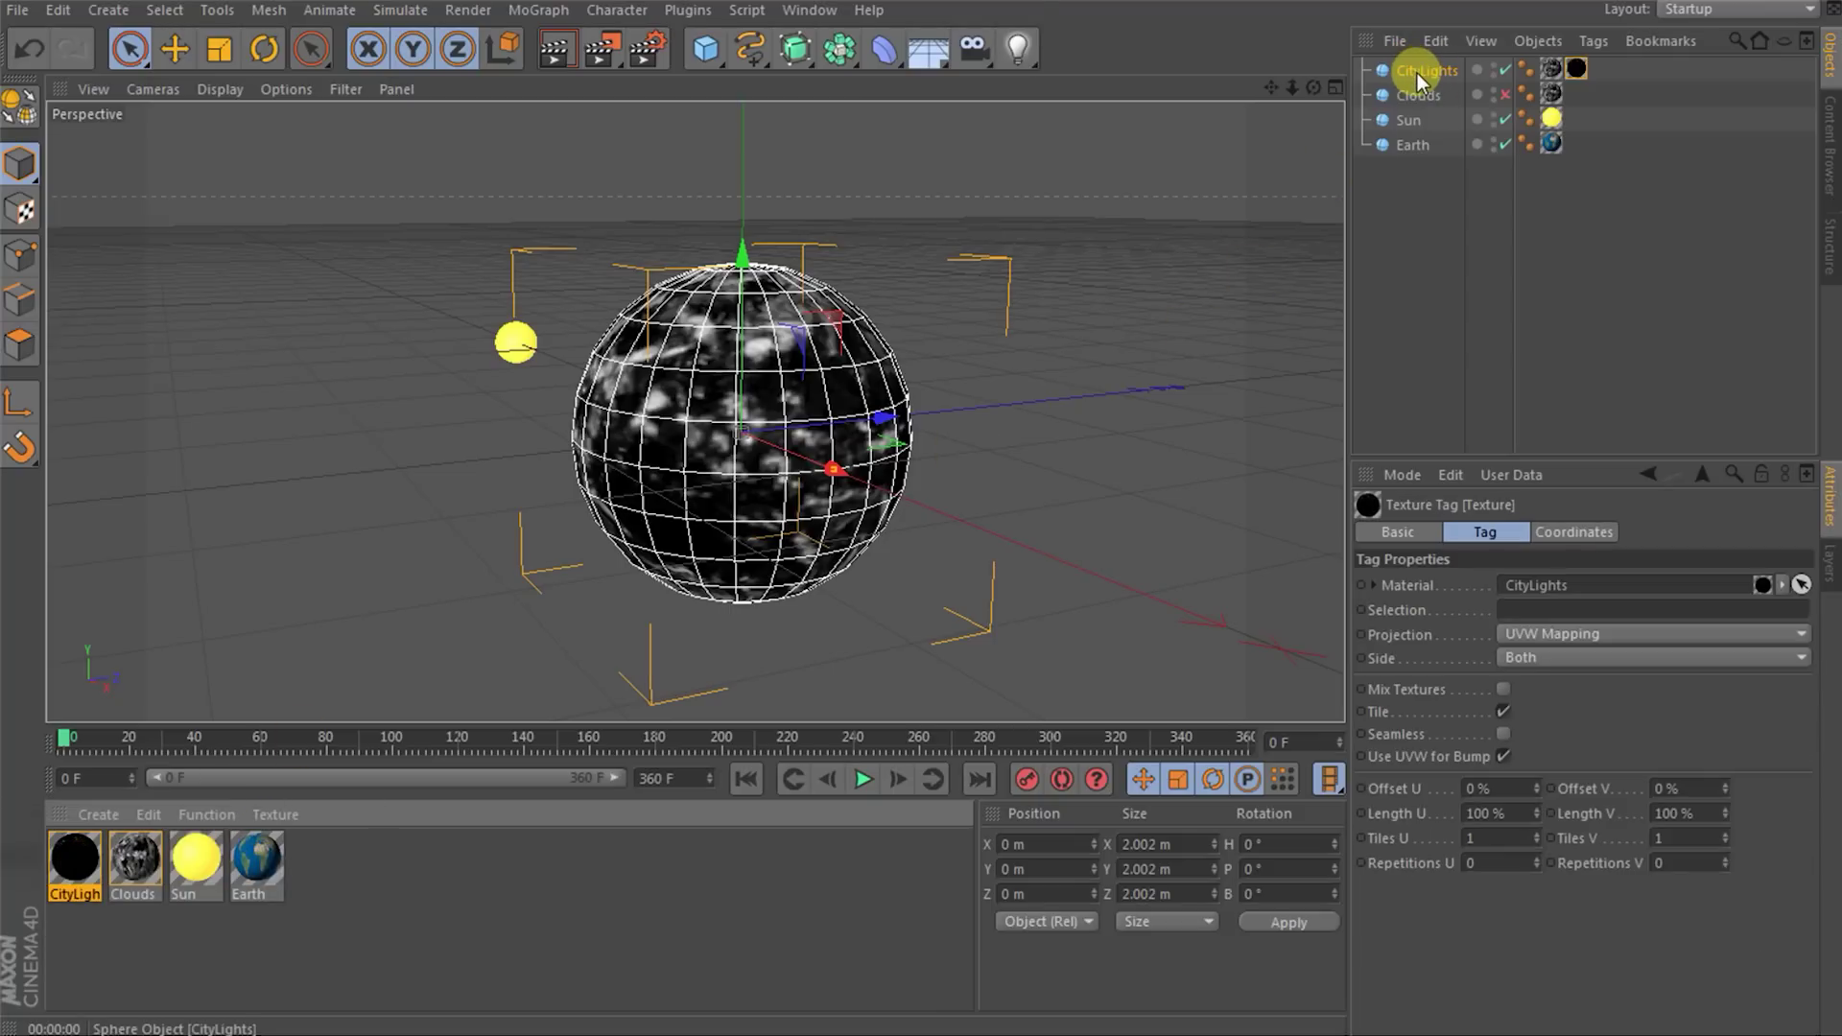
pyautogui.click(1554, 65)
pyautogui.click(1544, 72)
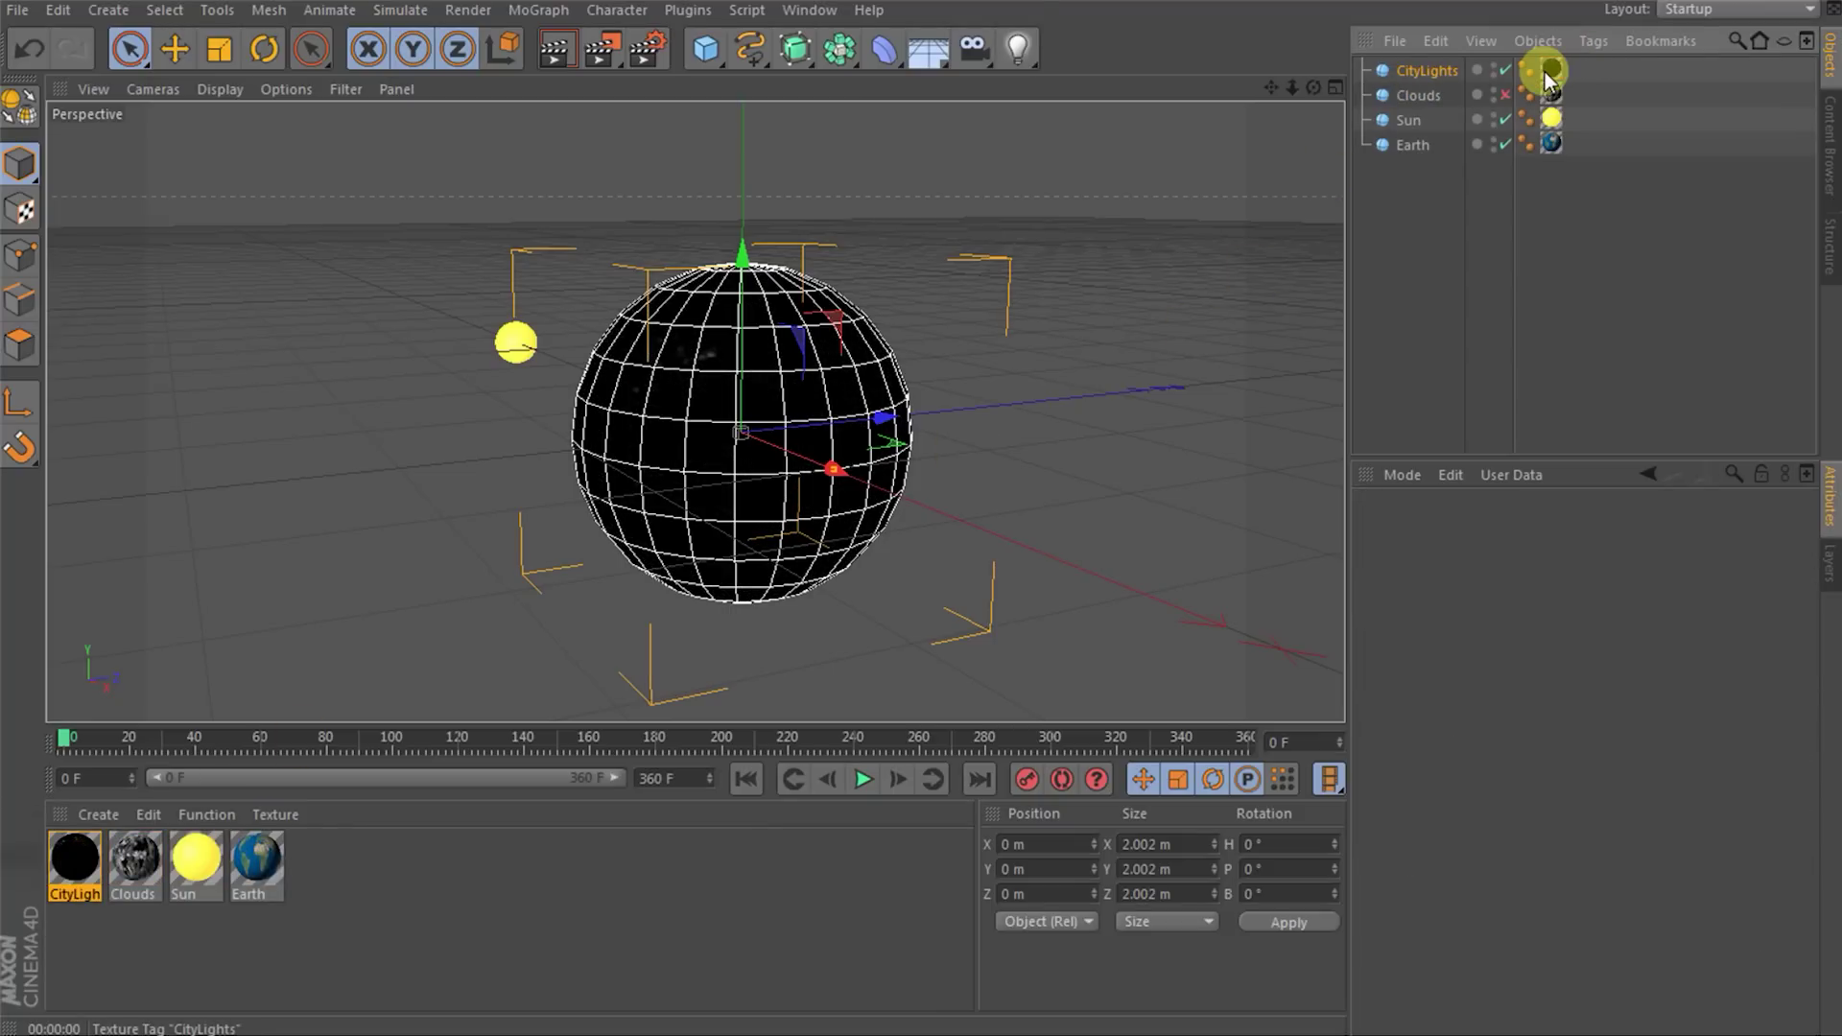
# - Render the viewport and orbit around the globe to inspect the city lights
pyautogui.click(1080, 338)
pyautogui.hotkey('ctrl', 'r')
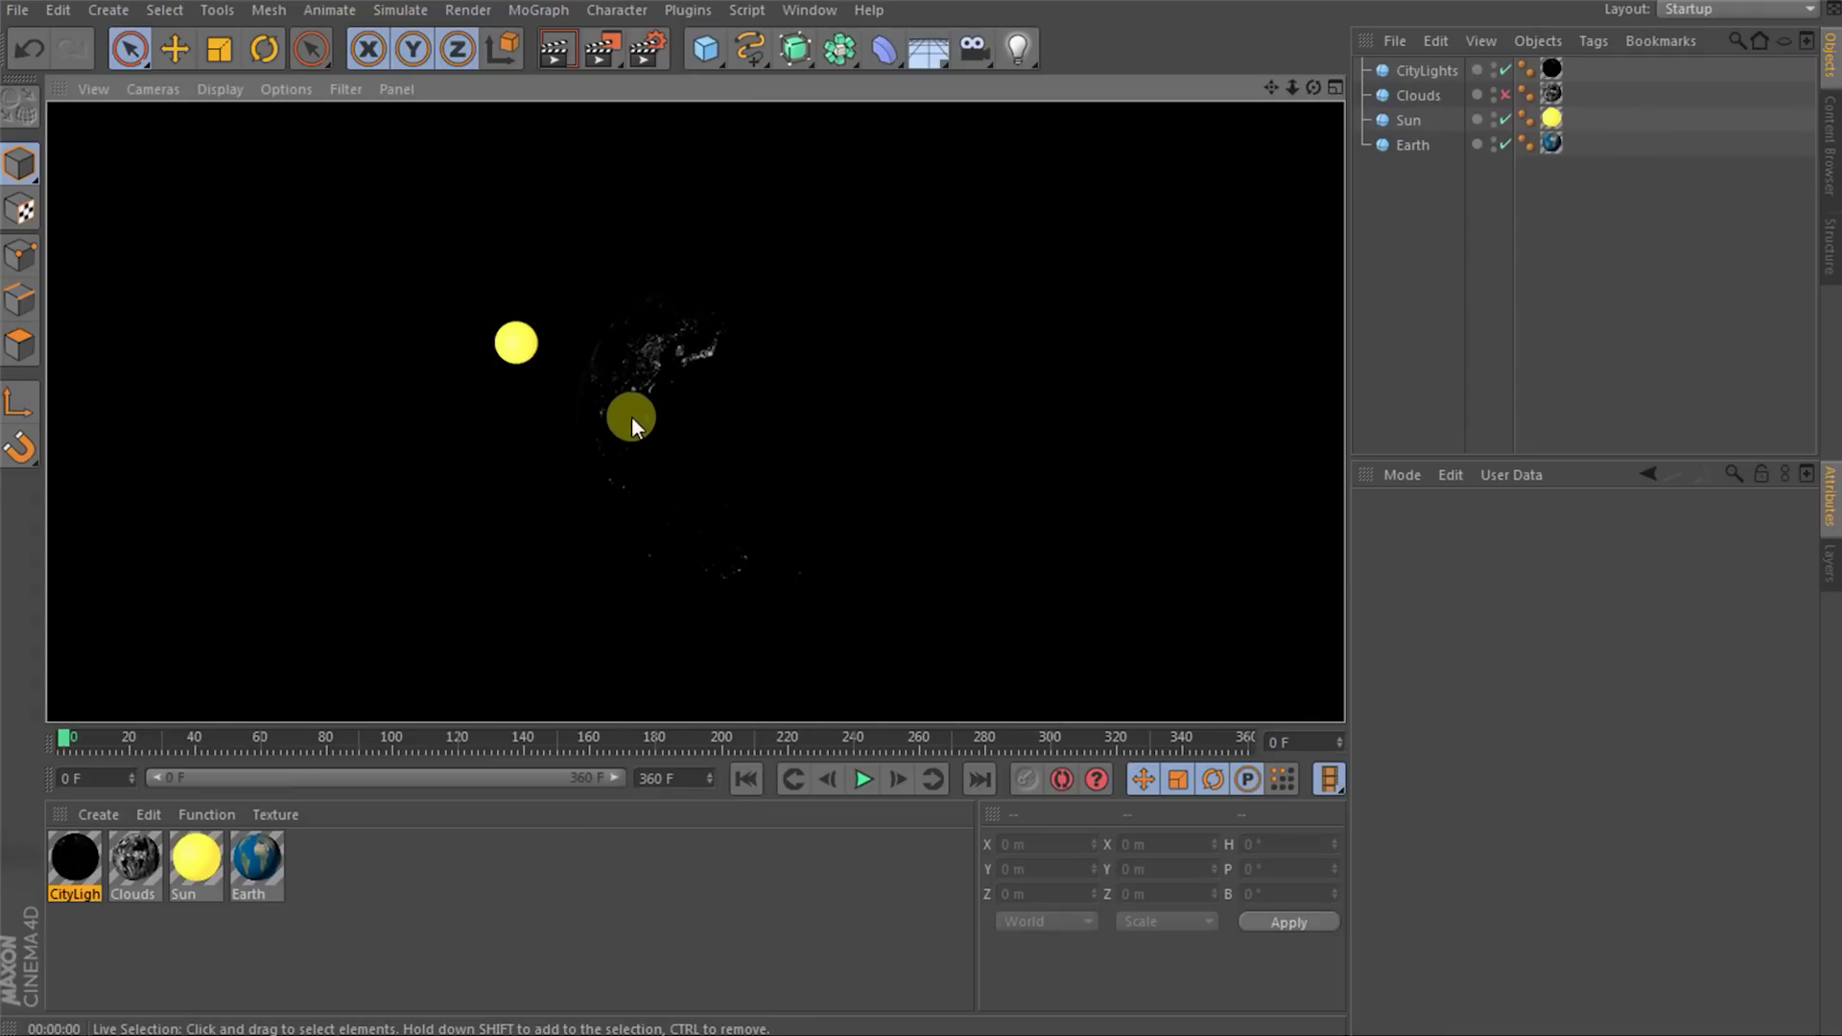
pyautogui.scroll(5, 631, 416)
pyautogui.keyDown('alt'); pyautogui.moveTo(679, 415); pyautogui.dragTo(890, 429); pyautogui.keyUp('alt')
pyautogui.hotkey('ctrl', 'r')
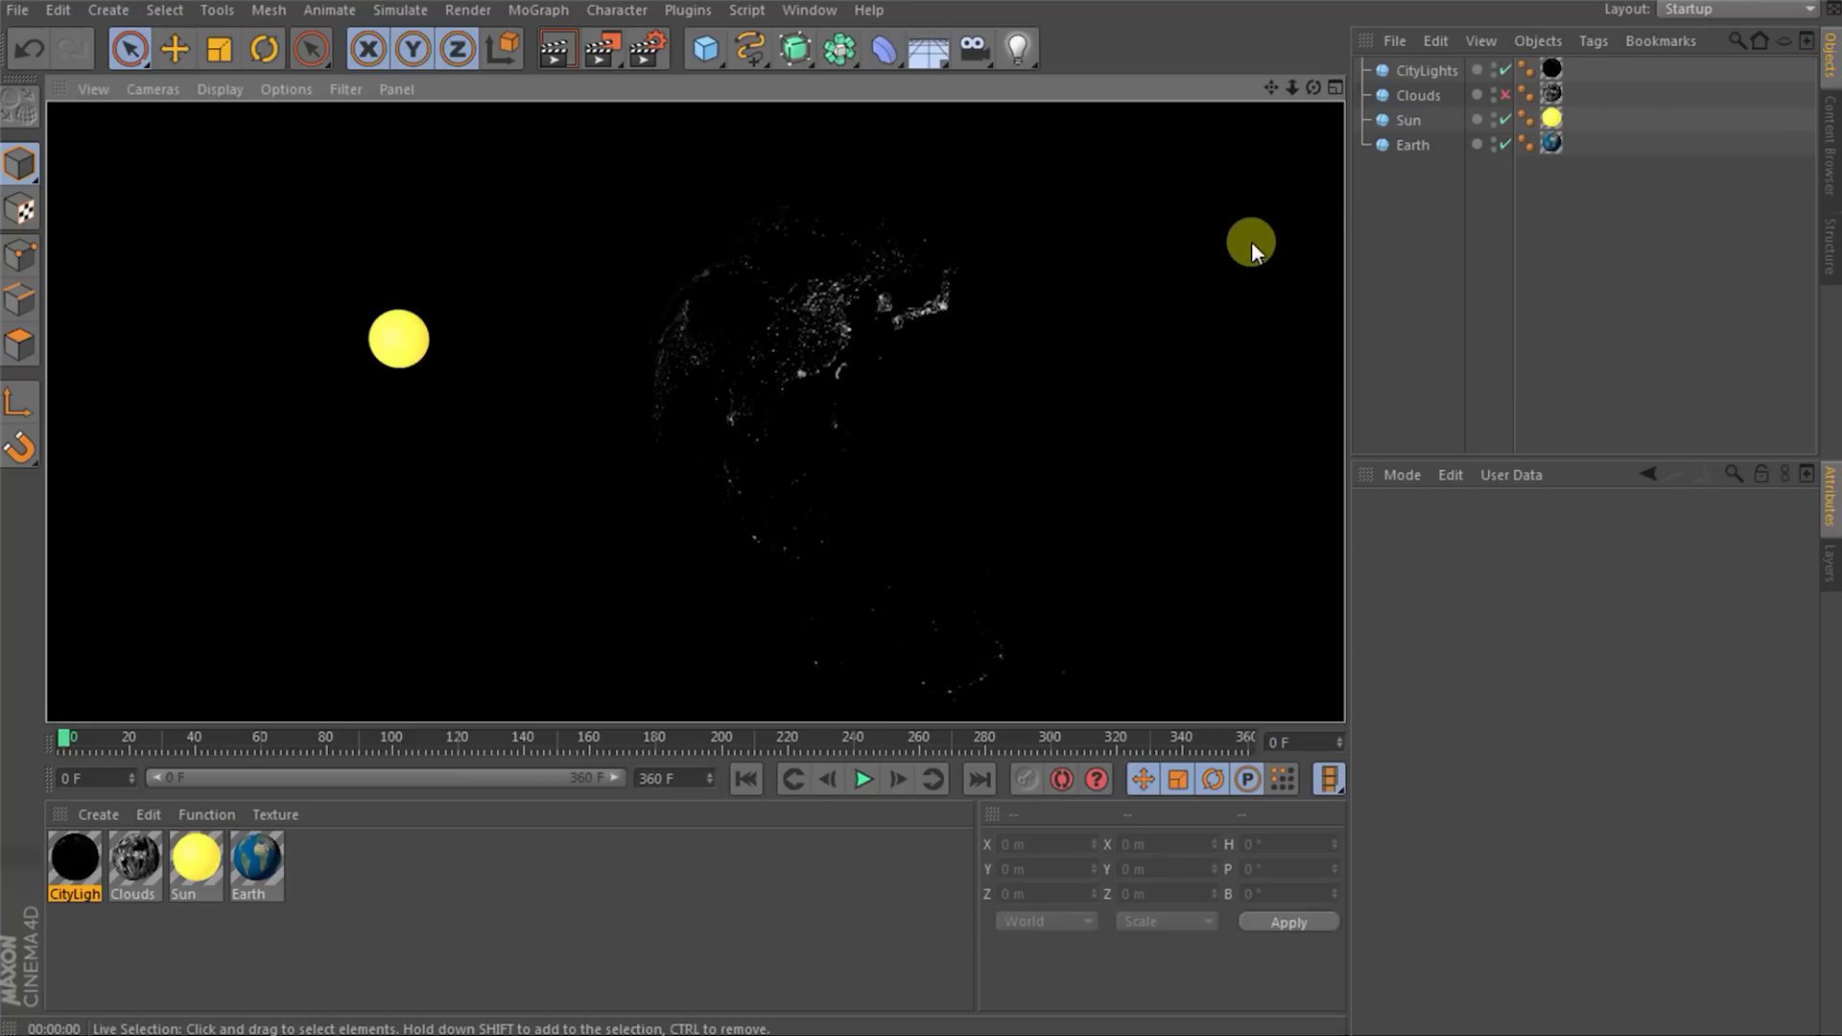
# - Disable CityLights, select Earth, and zoom in until the globe fills the view
pyautogui.click(1504, 70)
pyautogui.keyDown('alt'); pyautogui.moveTo(1020, 452); pyautogui.dragTo(930, 470); pyautogui.keyUp('alt')
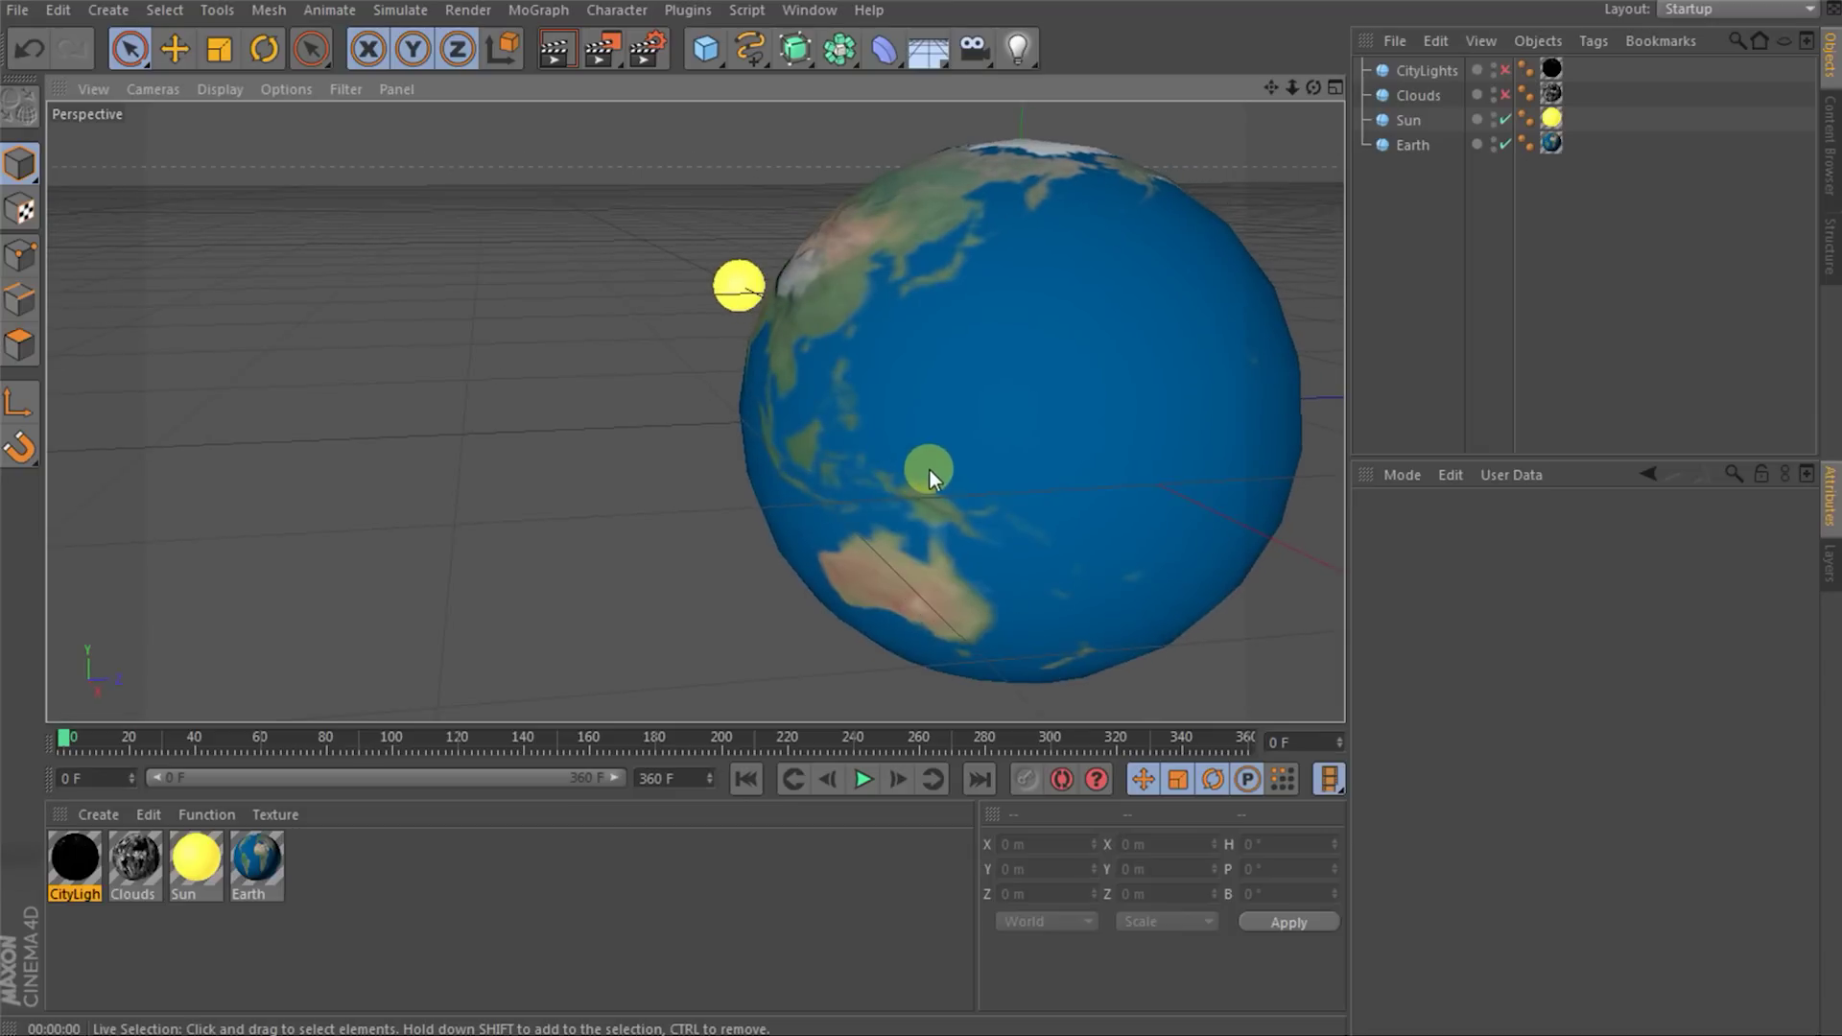
pyautogui.click(942, 451)
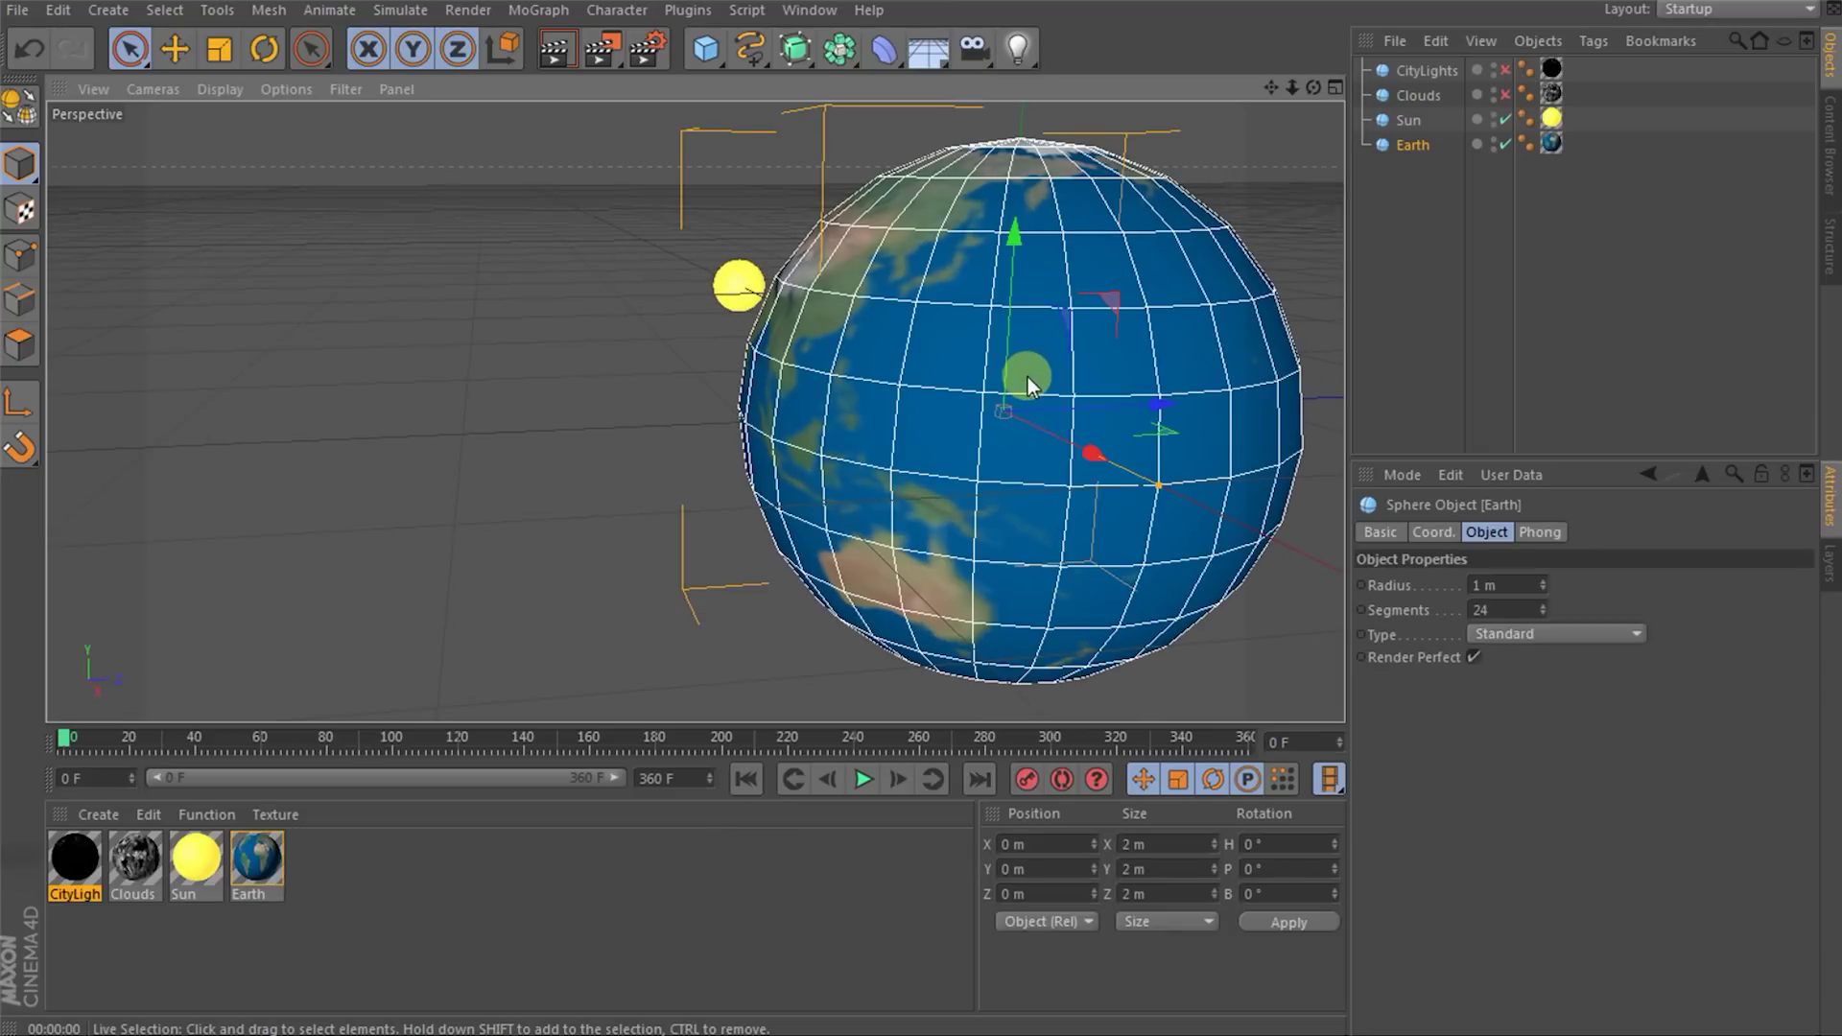
pyautogui.keyDown('alt'); pyautogui.moveTo(1038, 374); pyautogui.dragTo(741, 499); pyautogui.keyUp('alt')
pyautogui.moveTo(741, 498)
pyautogui.keyDown('alt'); pyautogui.mouseDown(button='right')
pyautogui.moveTo(733, 525)
pyautogui.moveTo(752, 504)
pyautogui.mouseUp(button='right'); pyautogui.keyUp('alt')
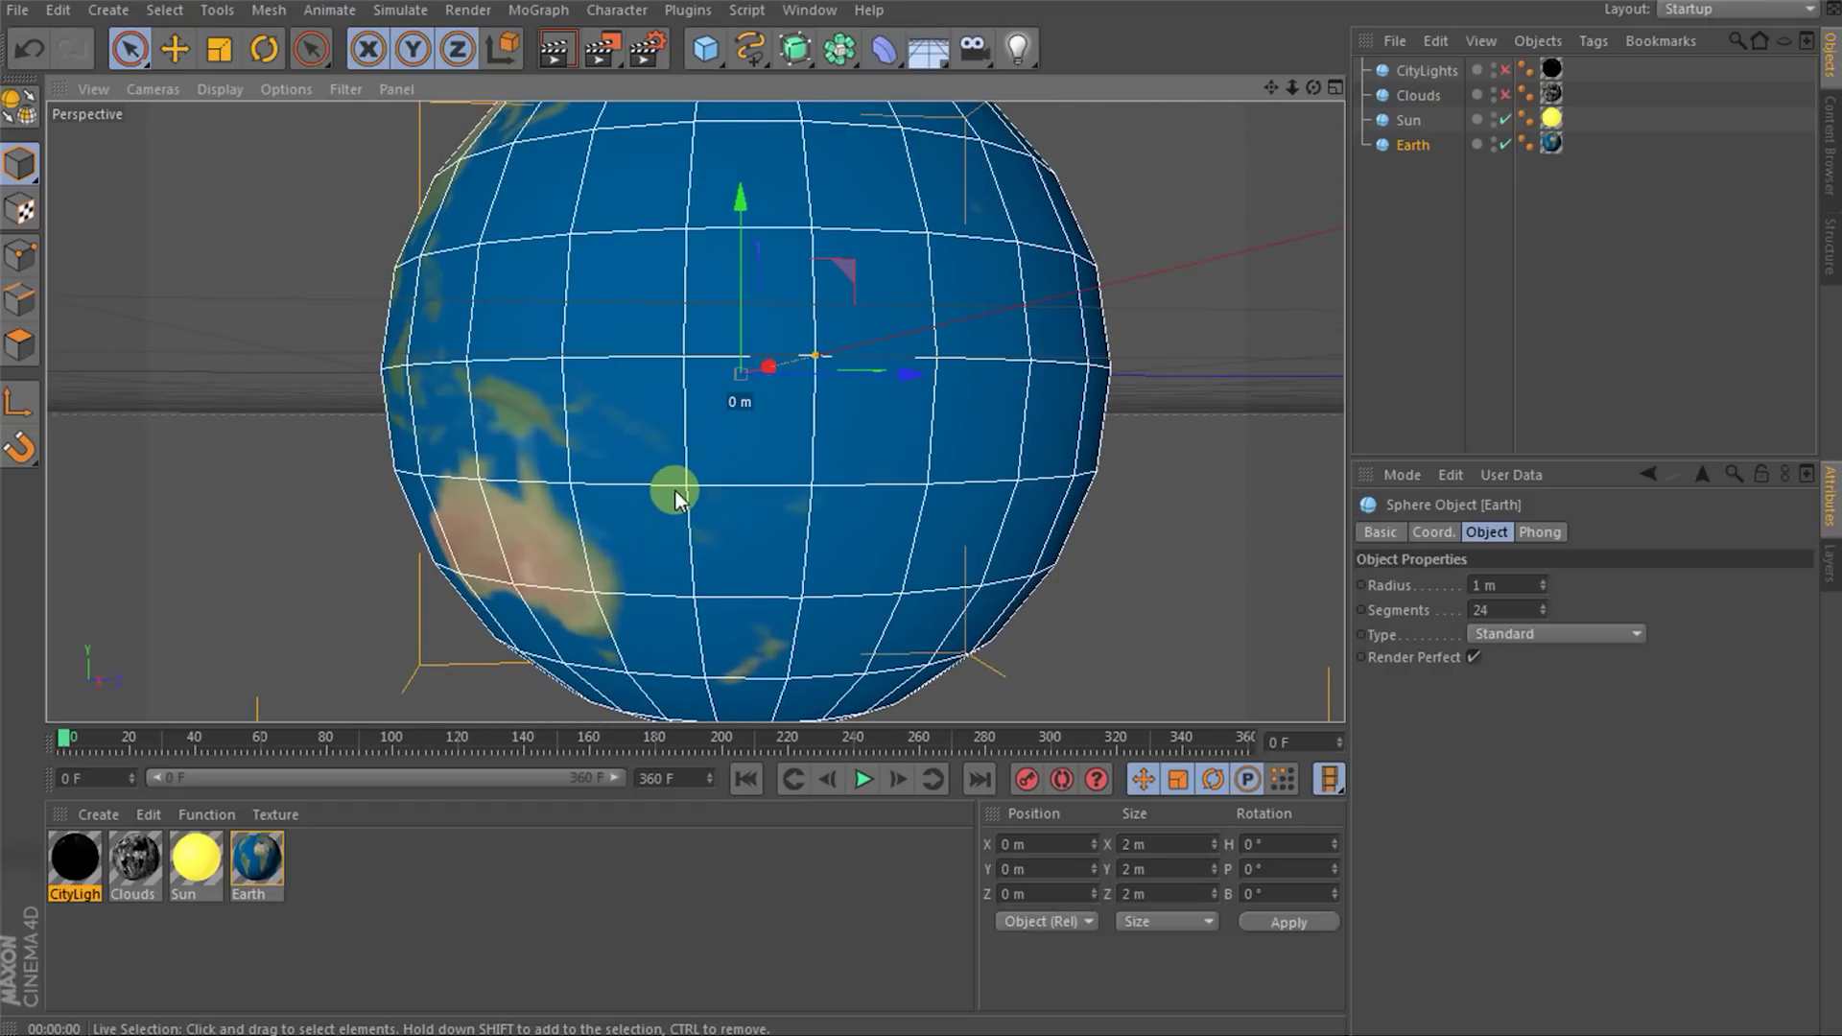
pyautogui.keyDown('alt'); pyautogui.moveTo(737, 534); pyautogui.dragTo(739, 490, button='right'); pyautogui.keyUp('alt')
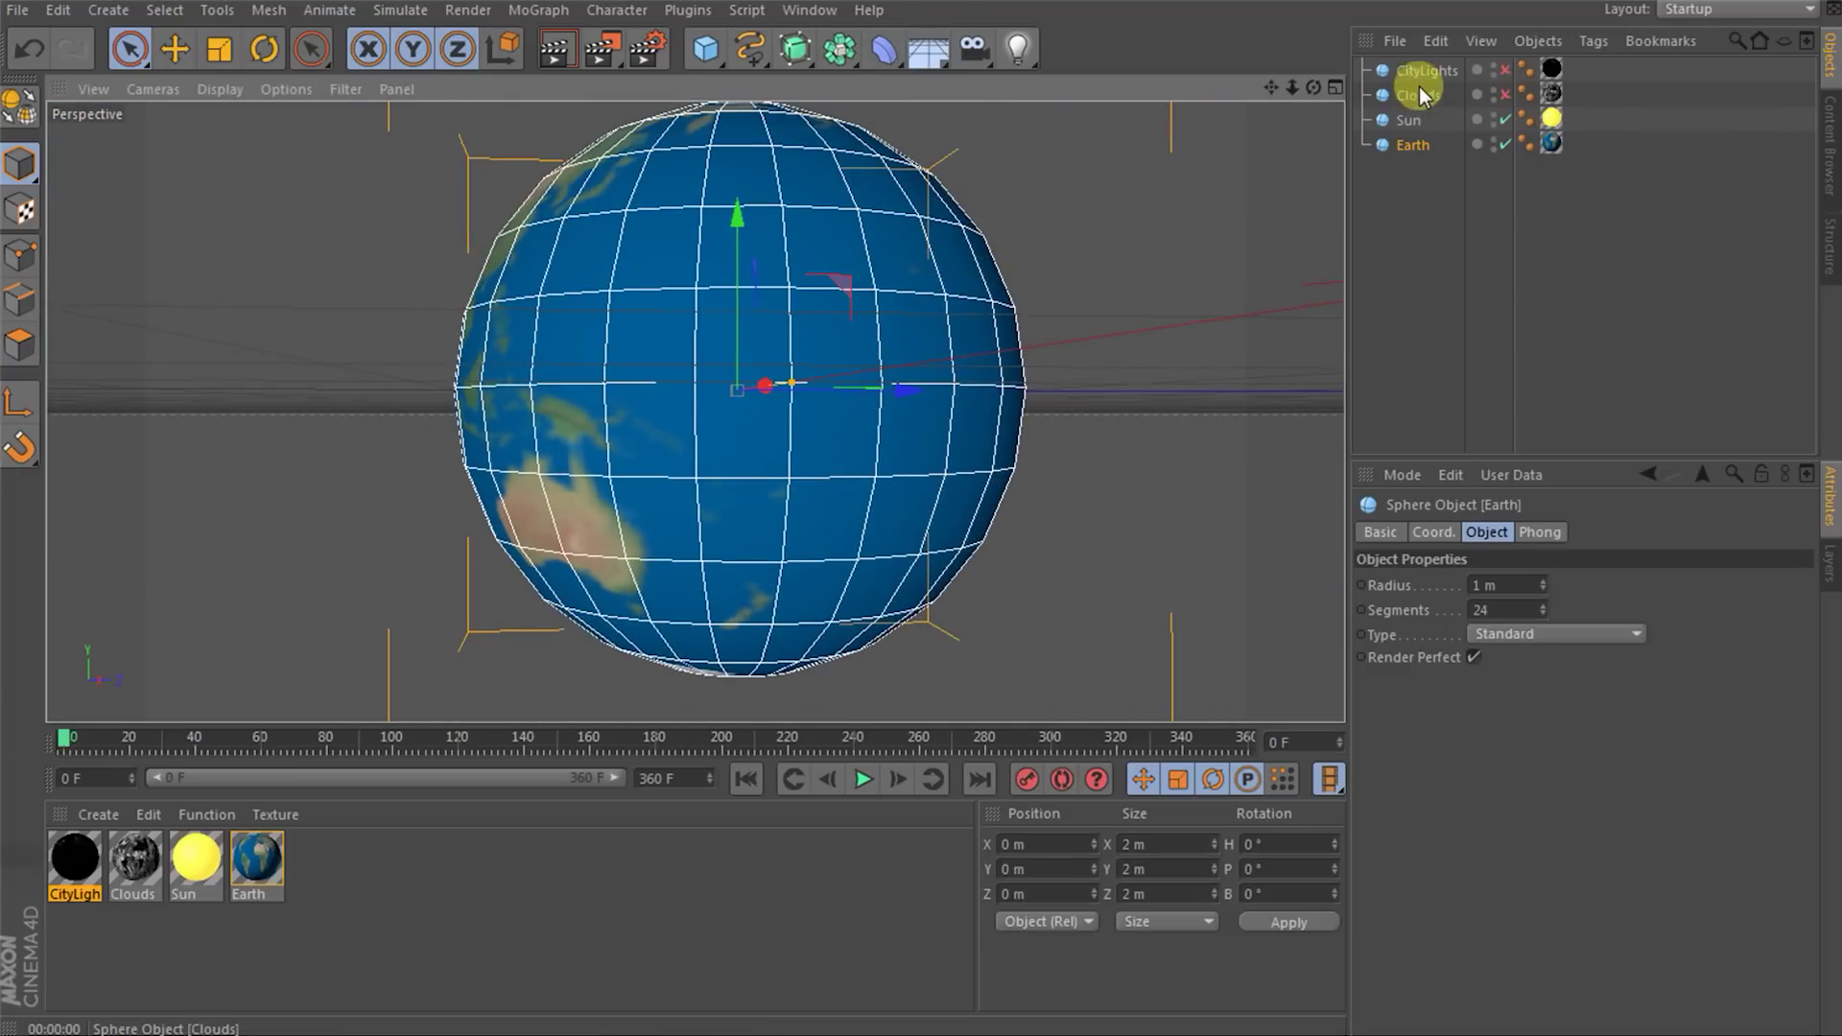
# - Turn the Earth's heading rotation (R.H) to about 37°
pyautogui.click(1412, 145)
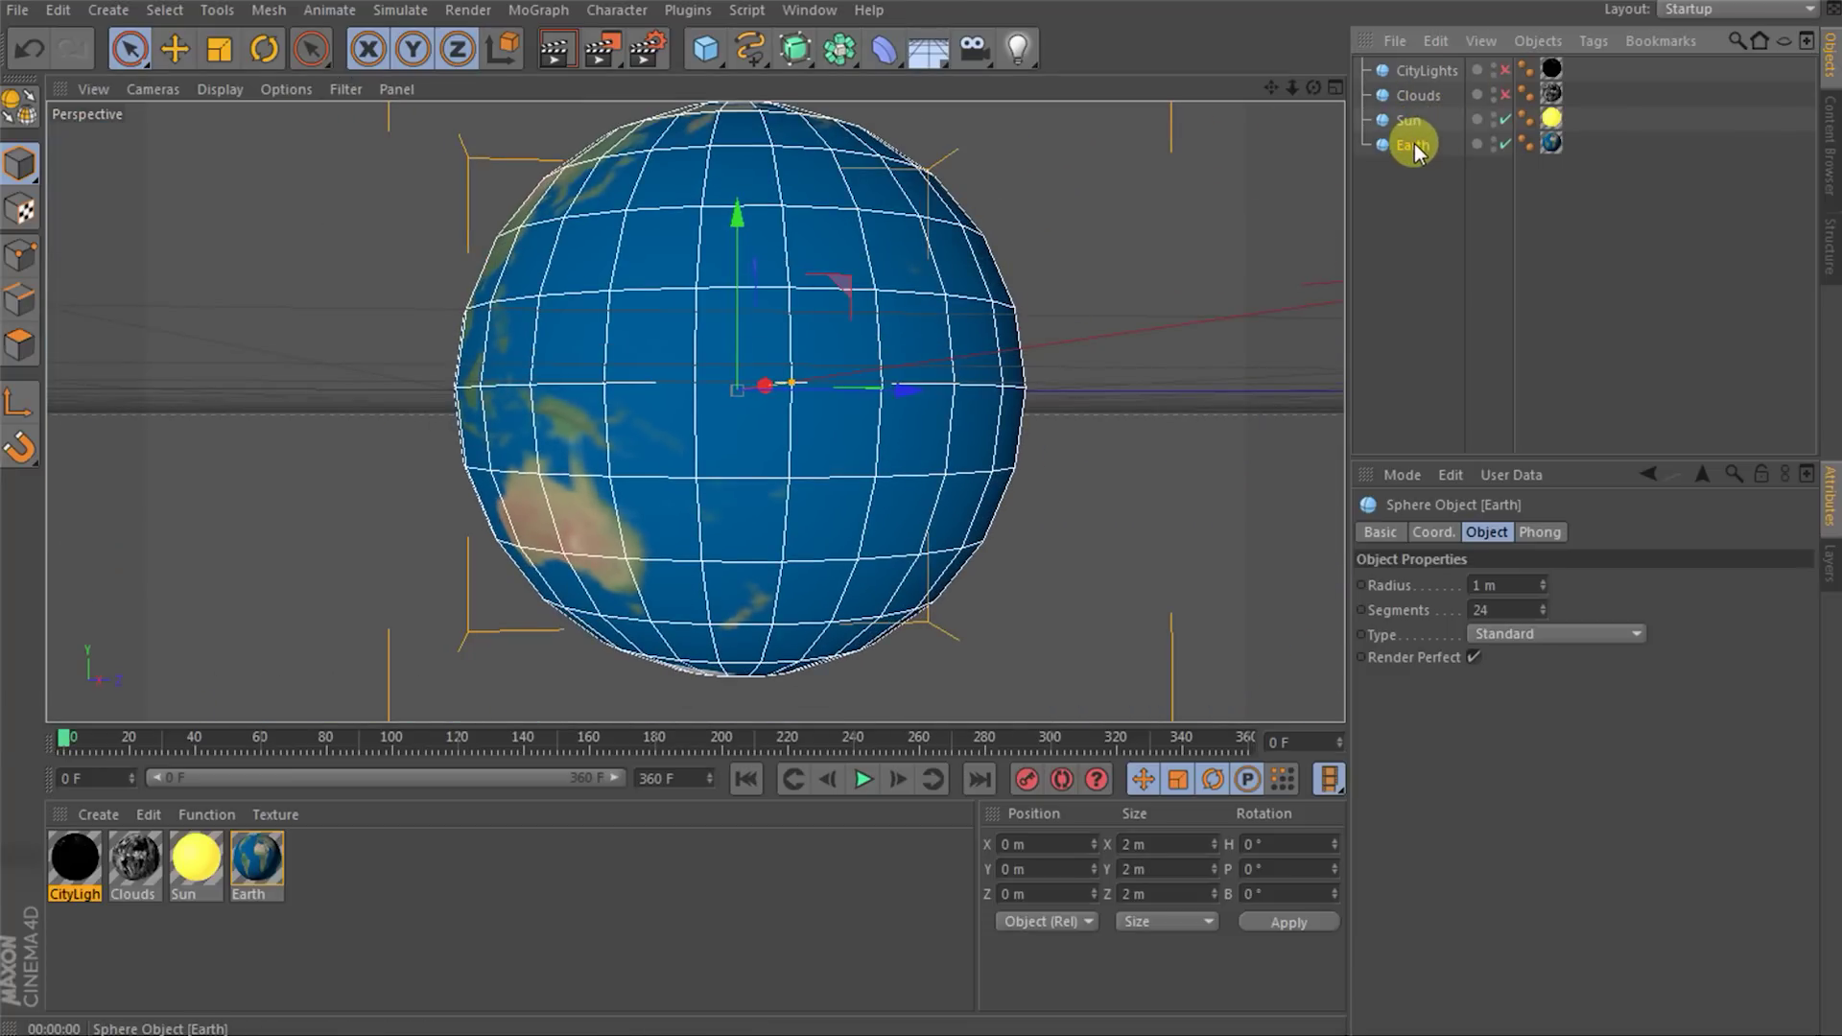
pyautogui.click(1430, 531)
pyautogui.click(1749, 584)
pyautogui.click(1749, 585)
pyautogui.click(1750, 584)
pyautogui.moveTo(1749, 587); pyautogui.dragTo(1750, 587)
# - Zoom the view in close over Australia and move to frame 360
pyautogui.keyDown('alt'); pyautogui.moveTo(729, 476); pyautogui.dragTo(768, 353); pyautogui.keyUp('alt')
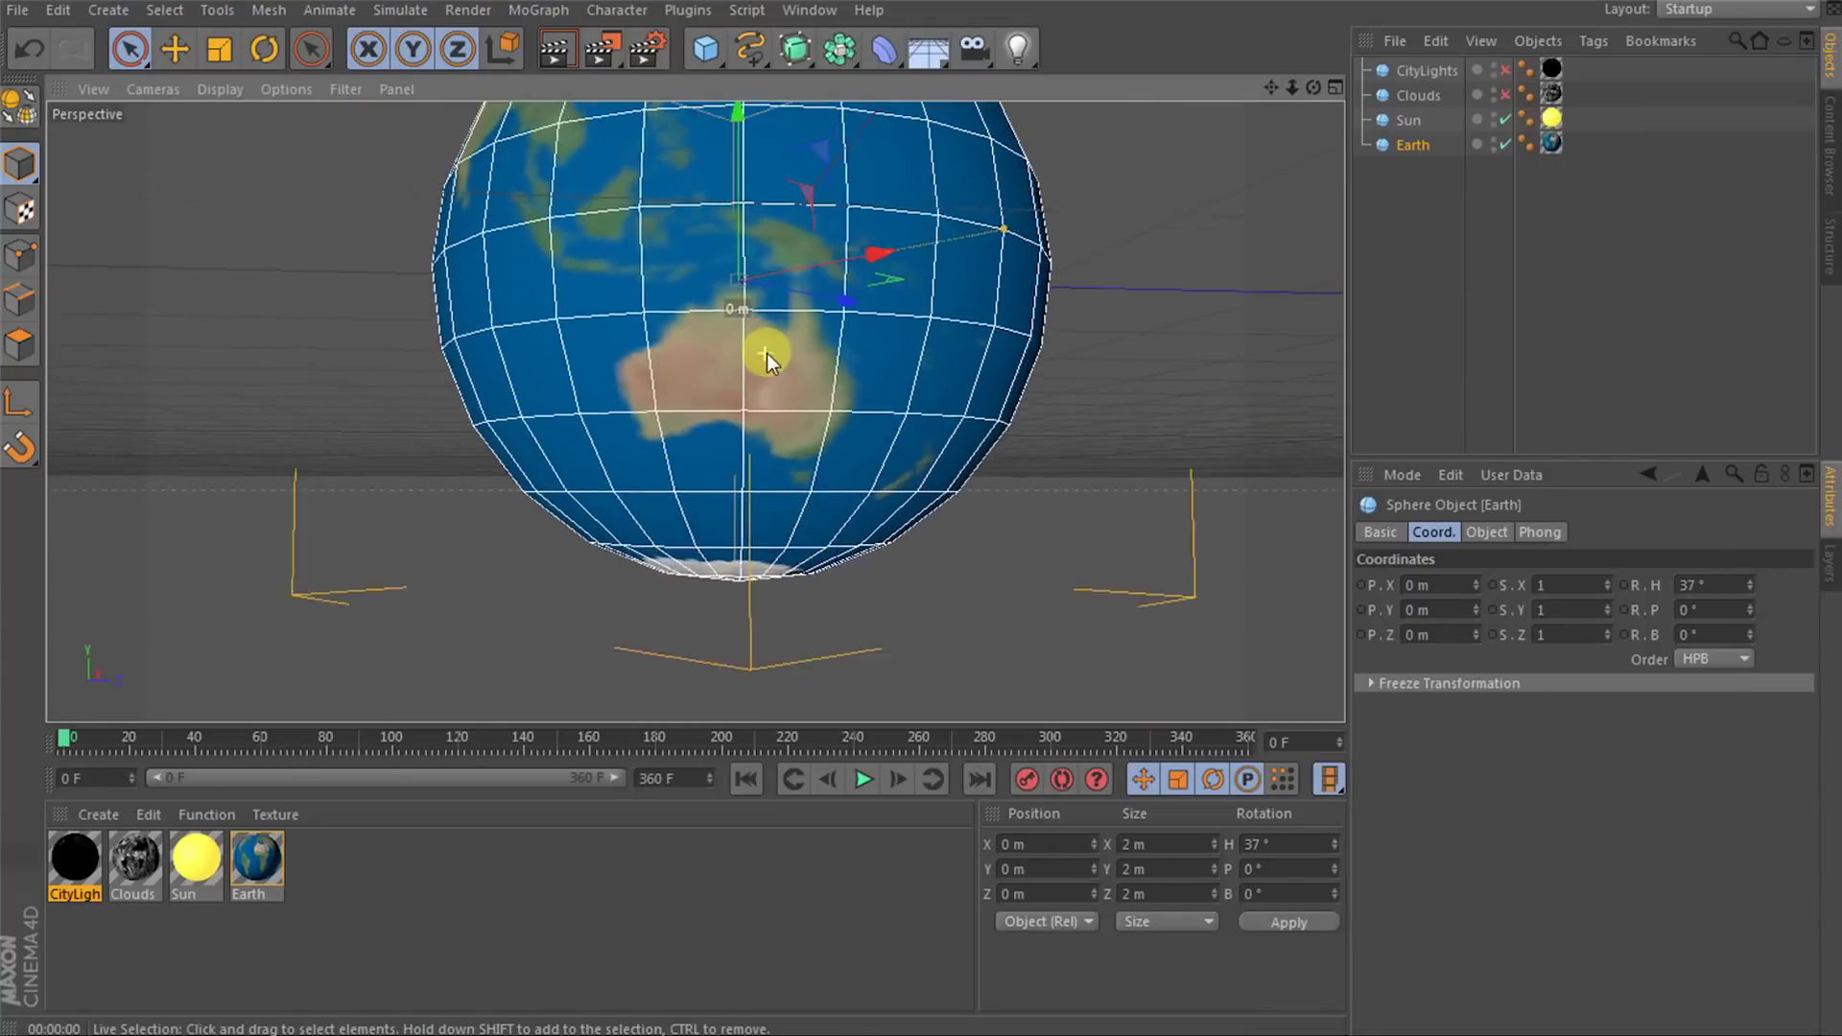
pyautogui.scroll(10, 767, 353)
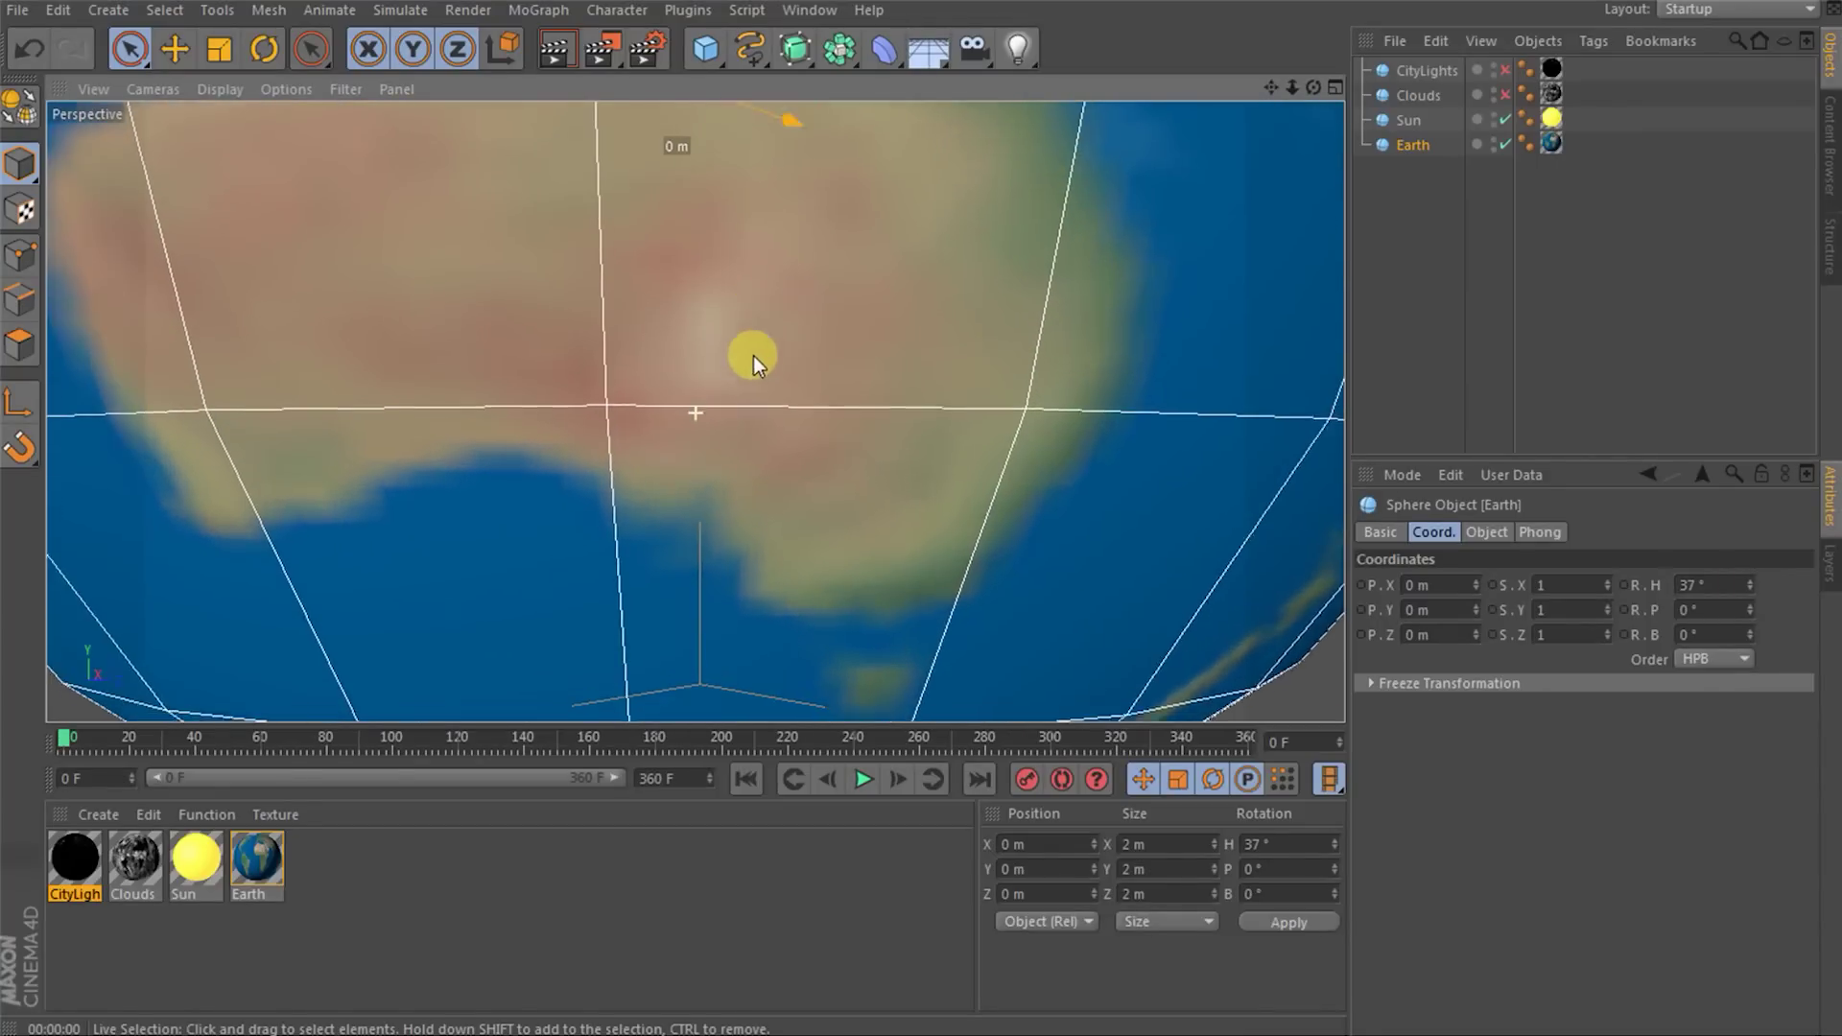
pyautogui.scroll(6, 752, 355)
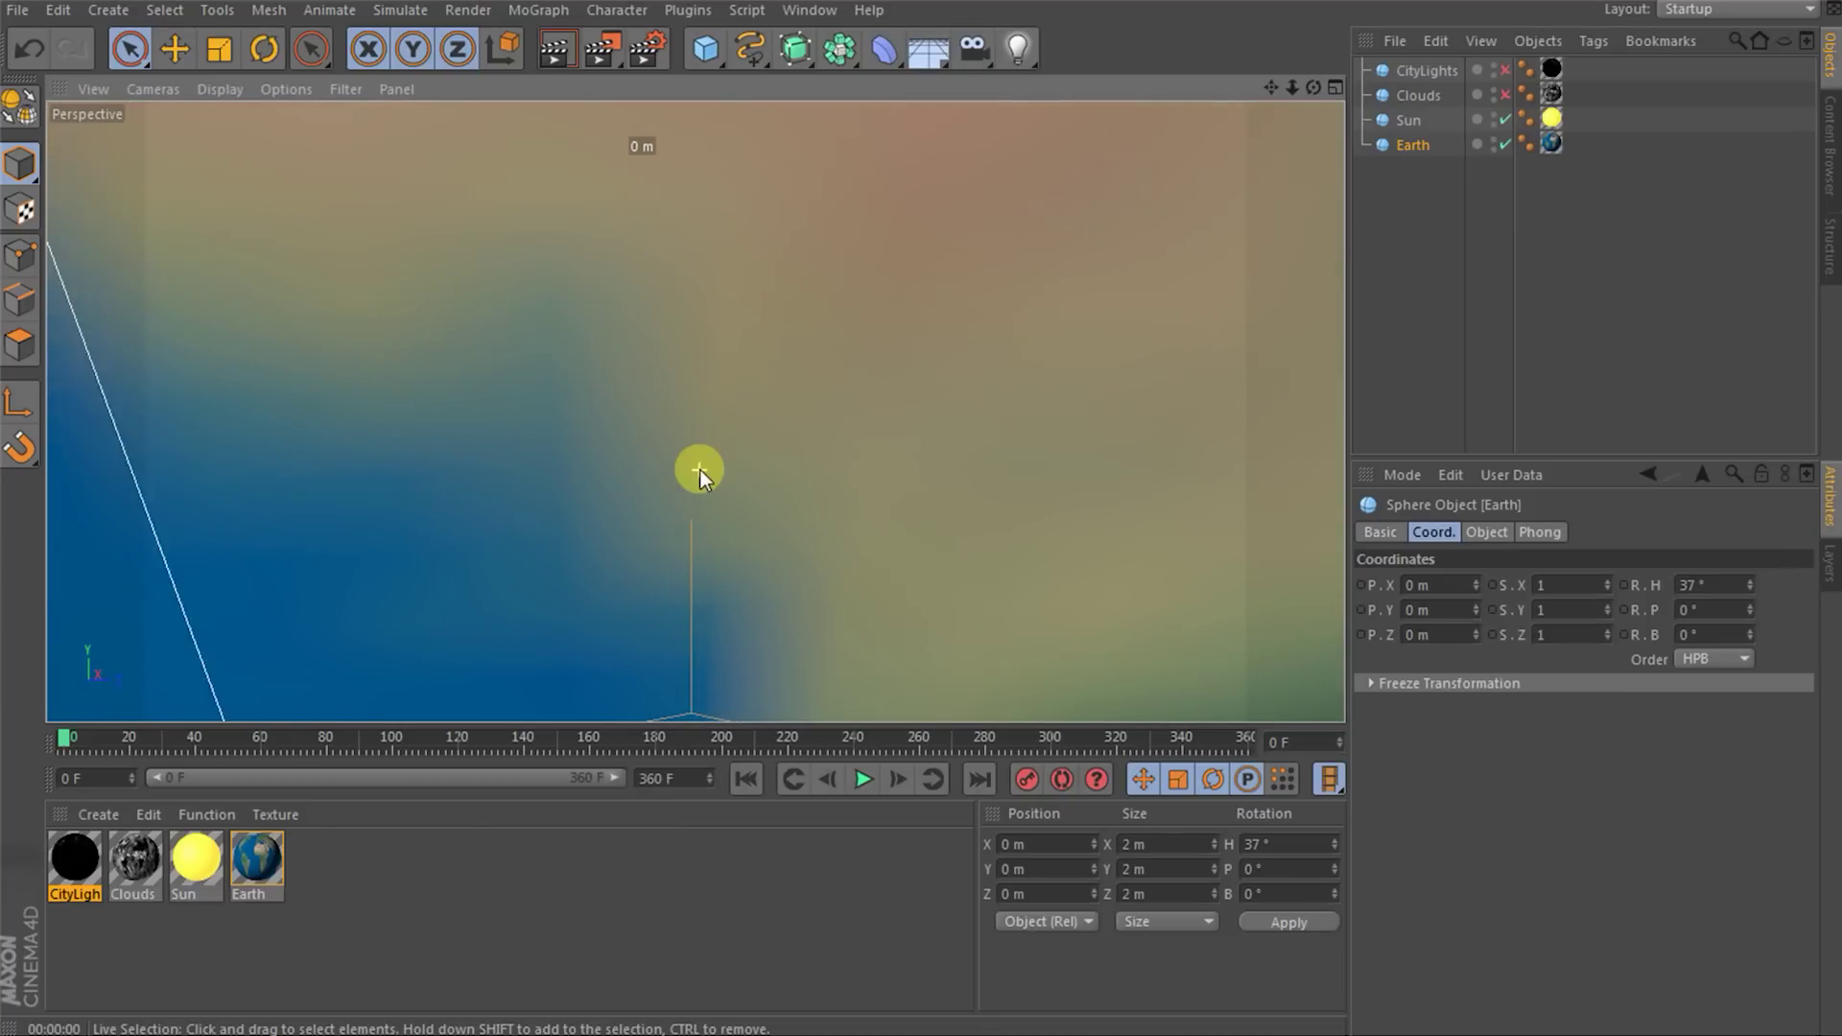
pyautogui.keyDown('alt'); pyautogui.moveTo(701, 470); pyautogui.dragTo(688, 399); pyautogui.keyUp('alt')
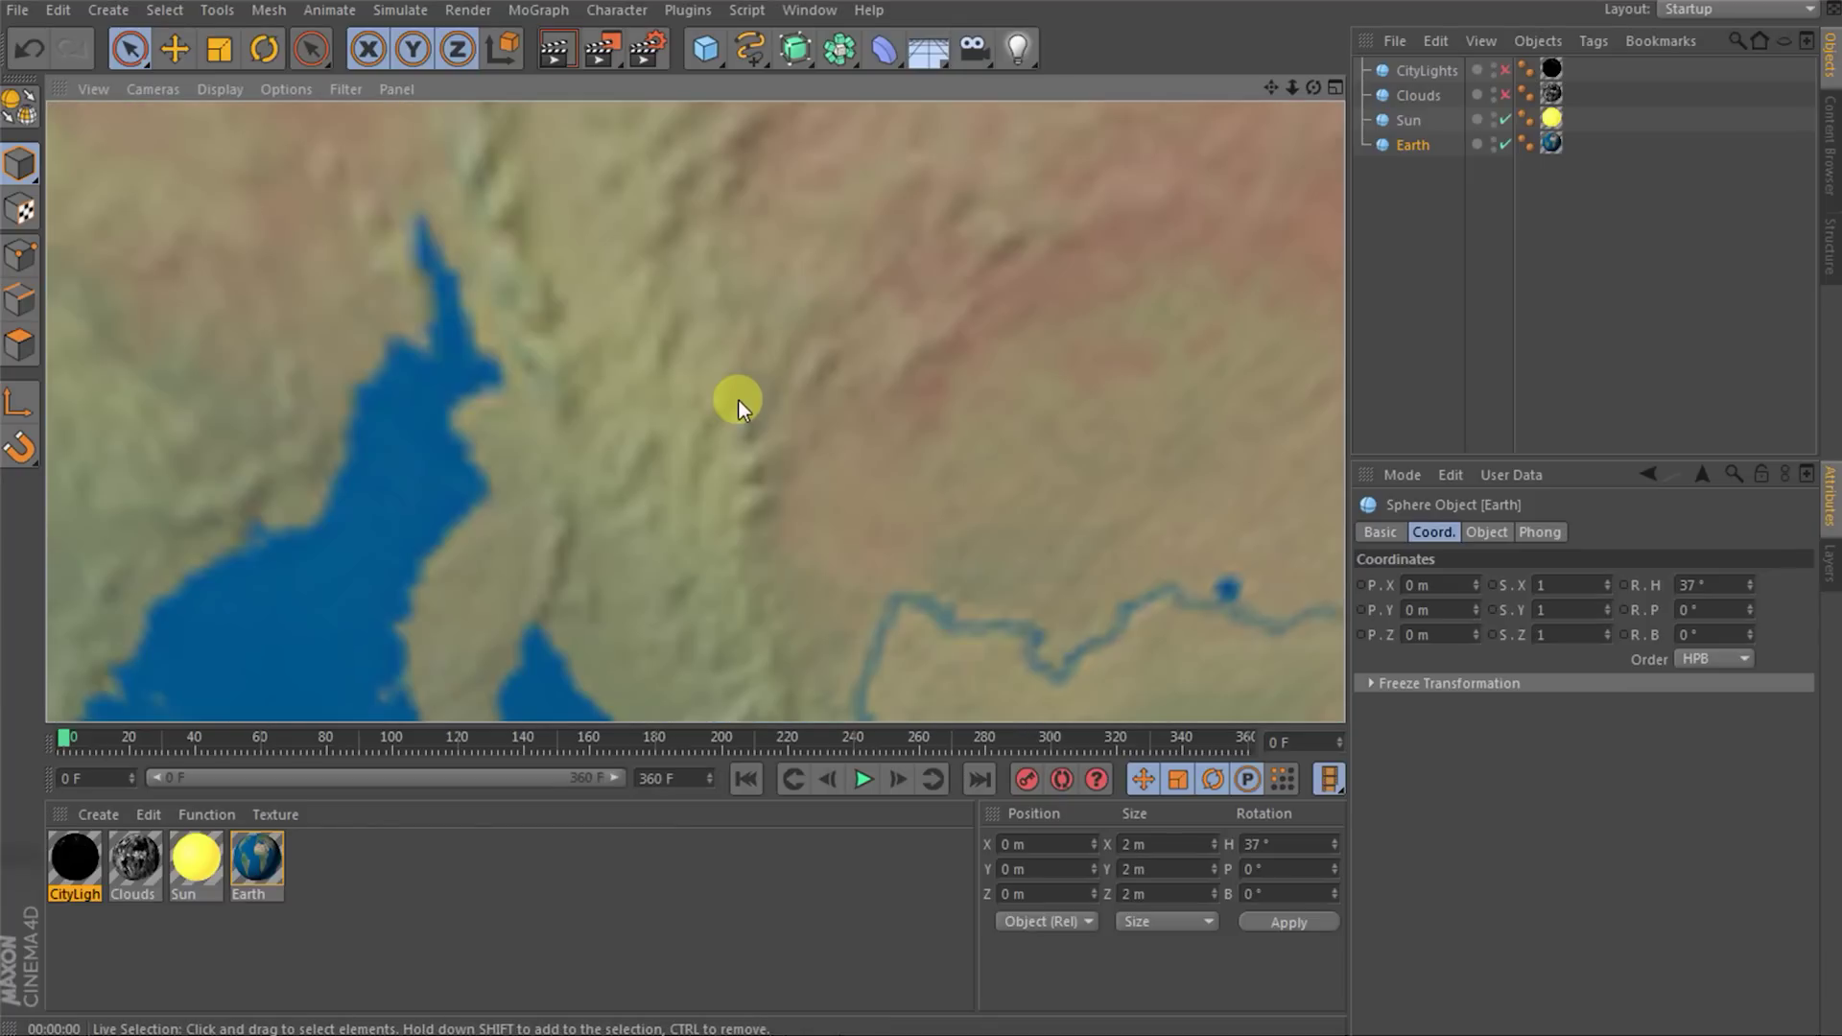
pyautogui.keyDown('alt'); pyautogui.moveTo(659, 367); pyautogui.dragTo(654, 446); pyautogui.keyUp('alt')
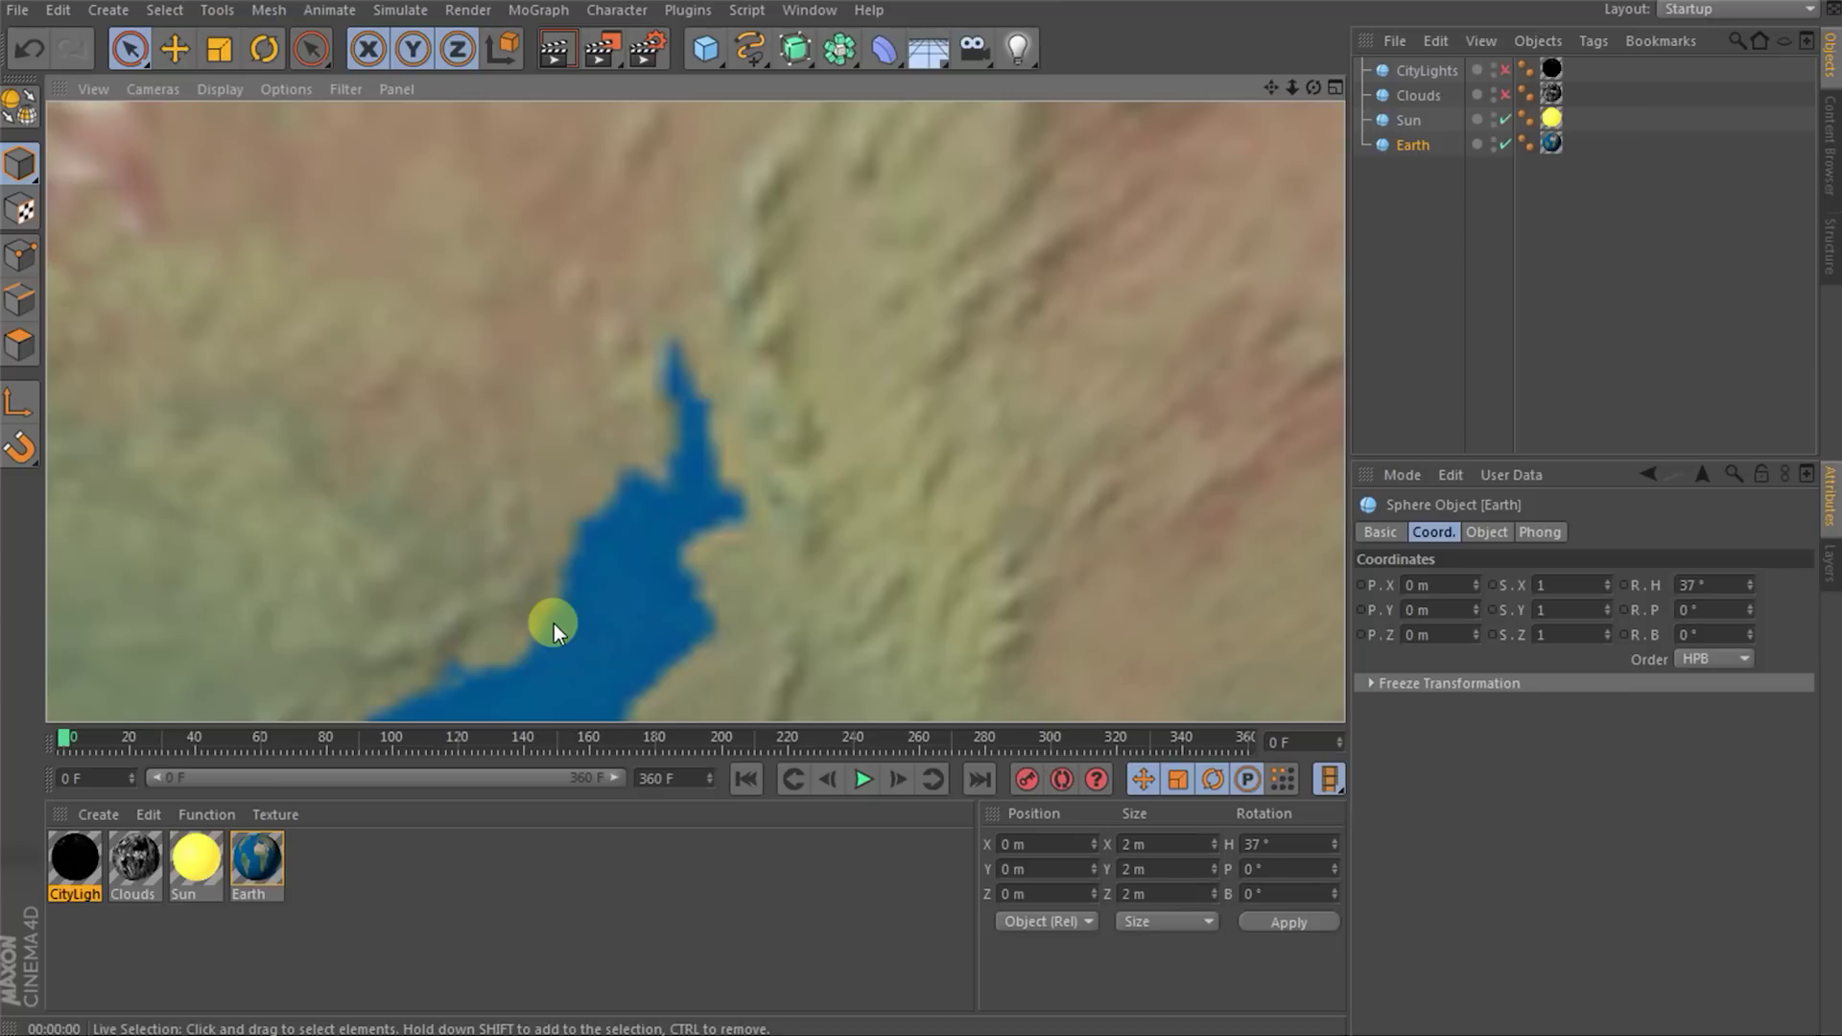
pyautogui.moveTo(63, 734); pyautogui.dragTo(1287, 767)
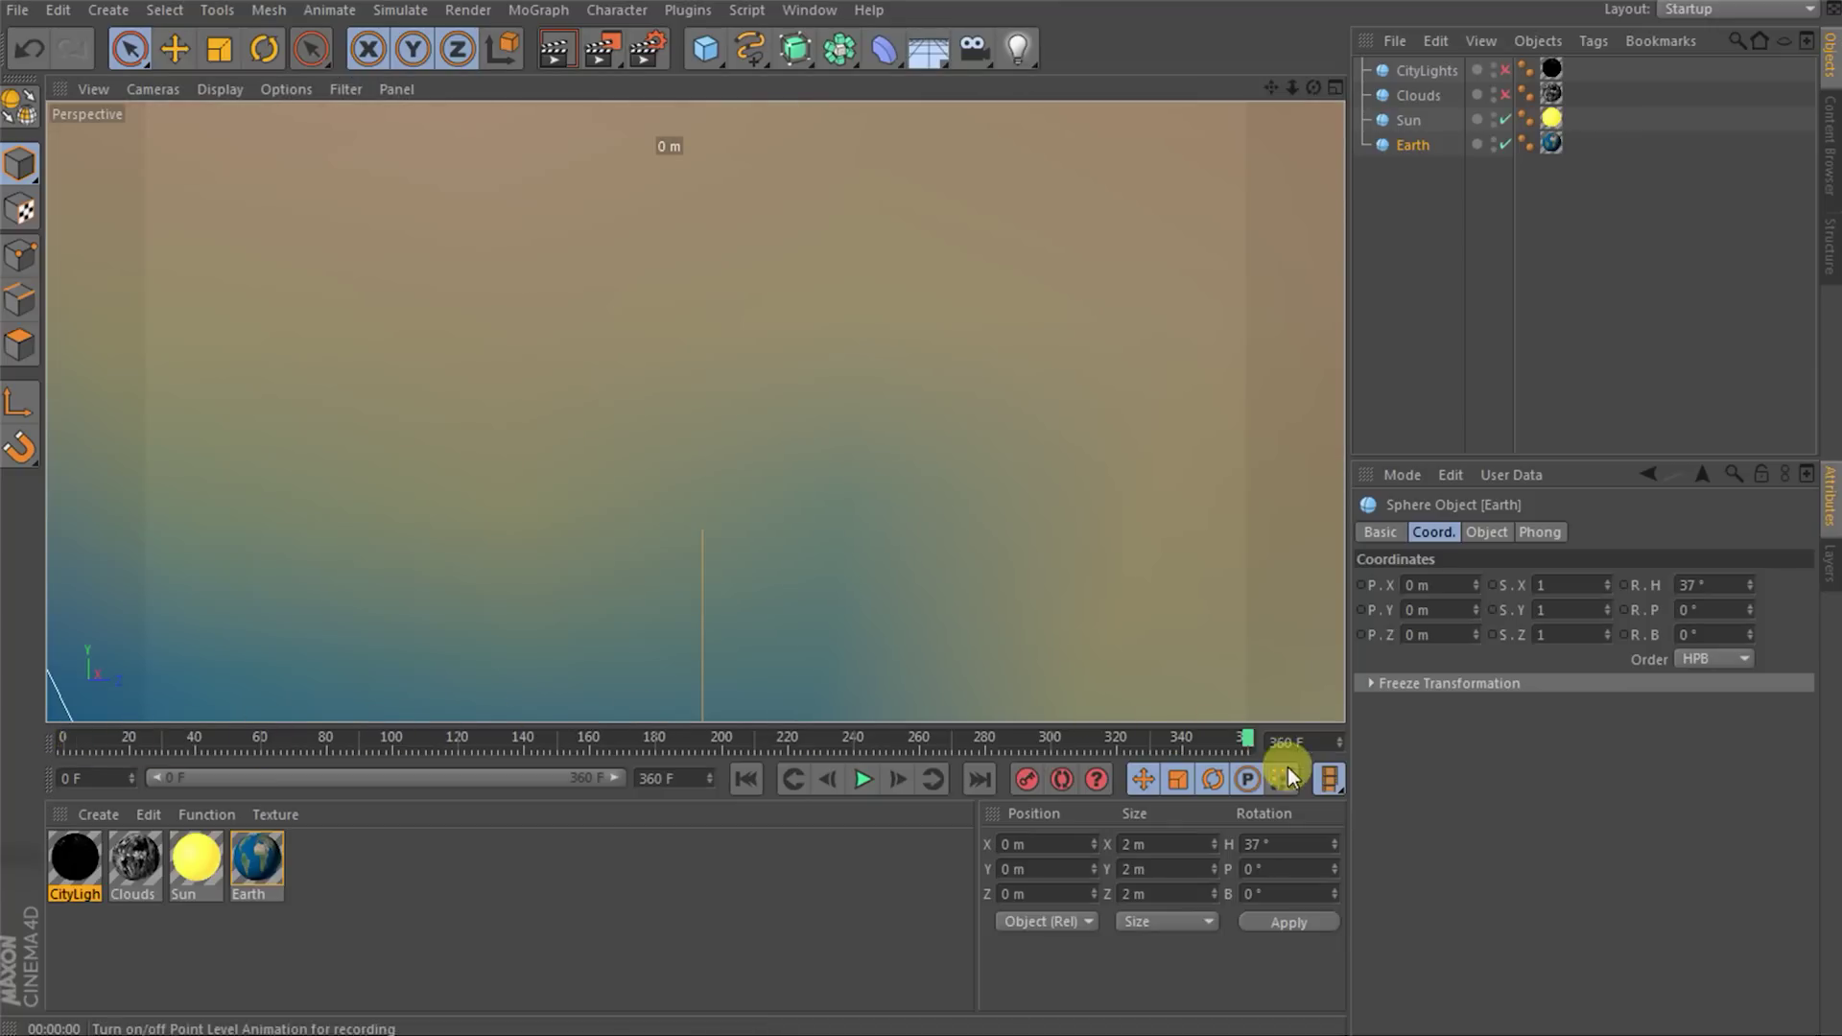
# - Add a camera at this view and keyframe its position at frame 360
pyautogui.click(975, 66)
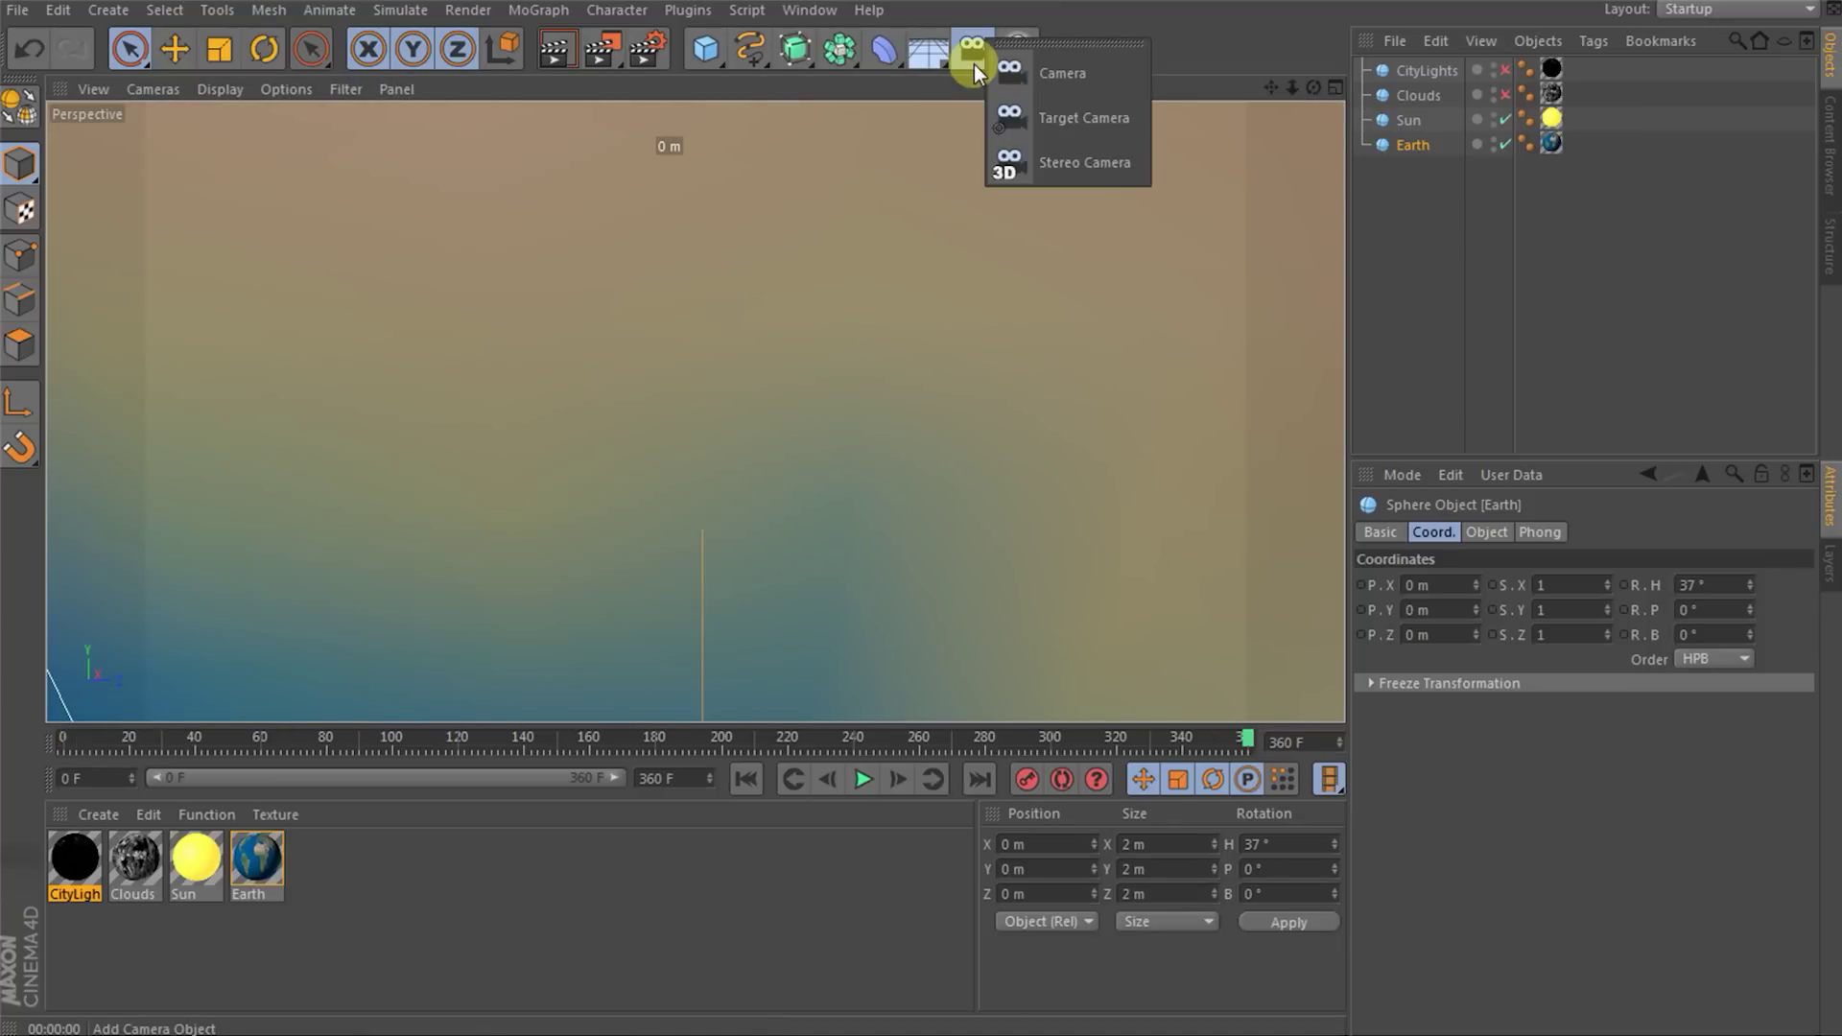
pyautogui.click(1081, 87)
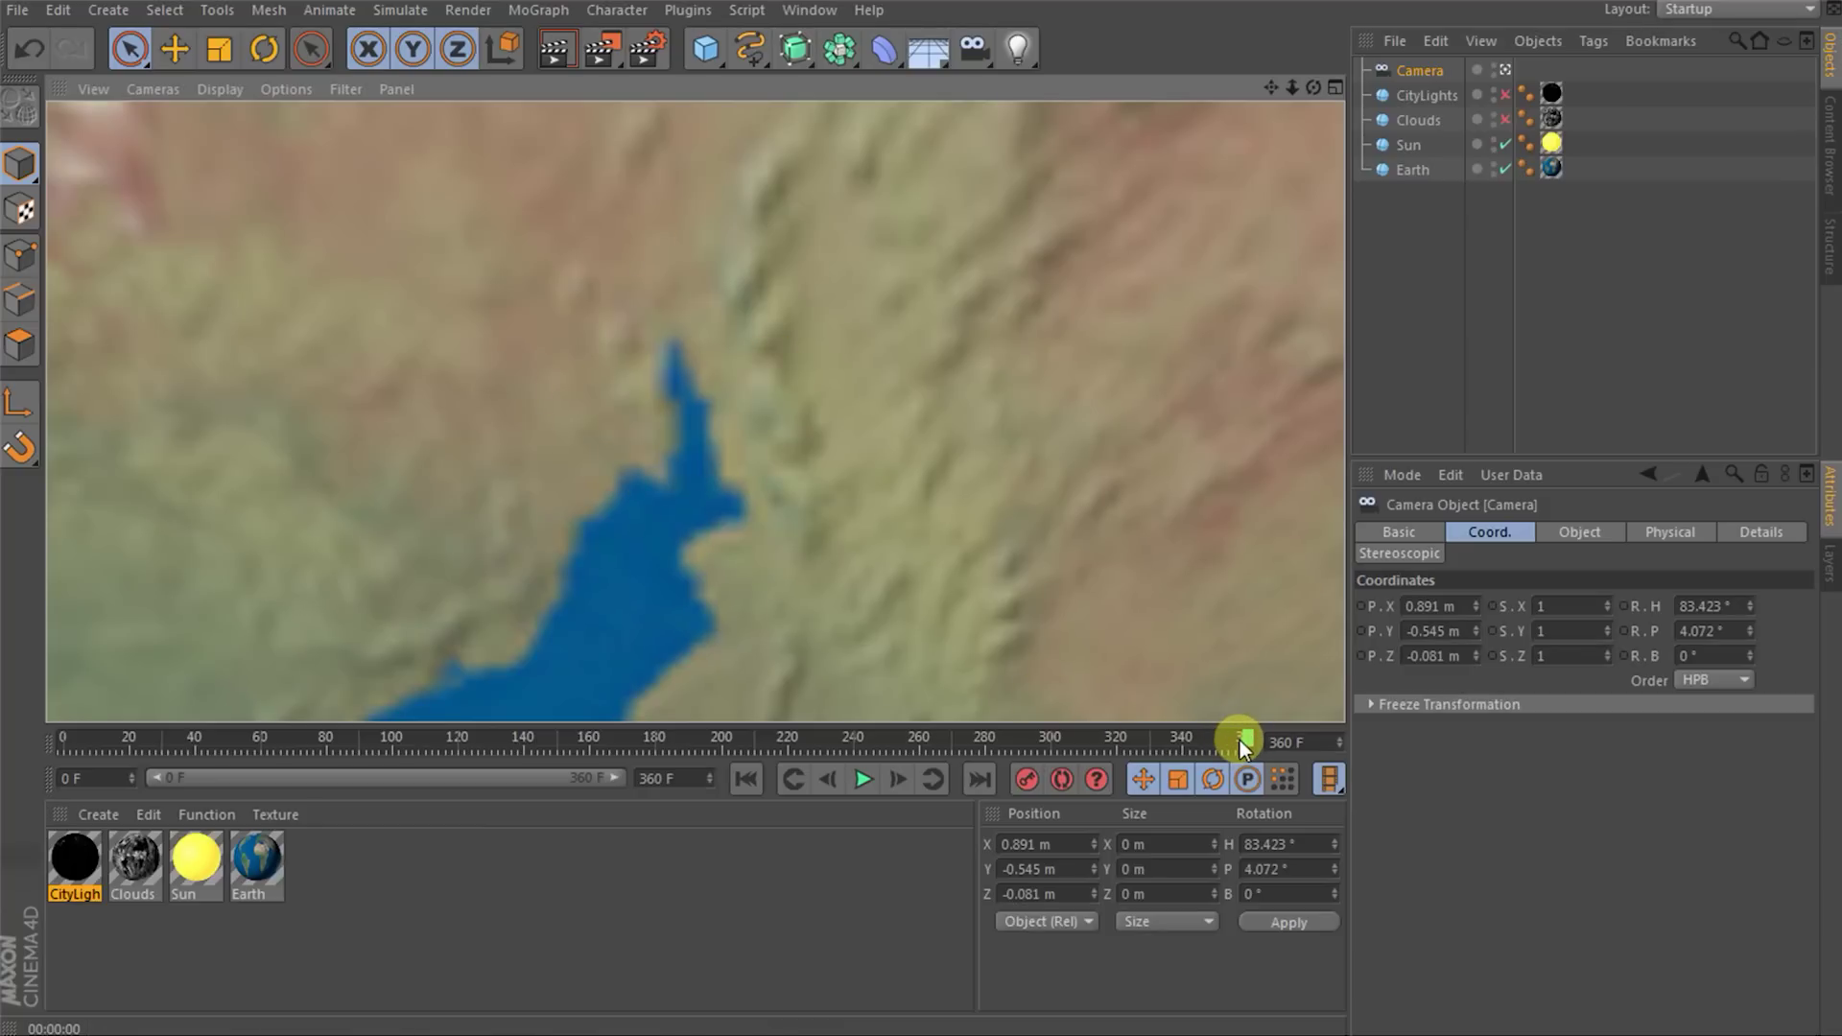
pyautogui.click(1361, 607)
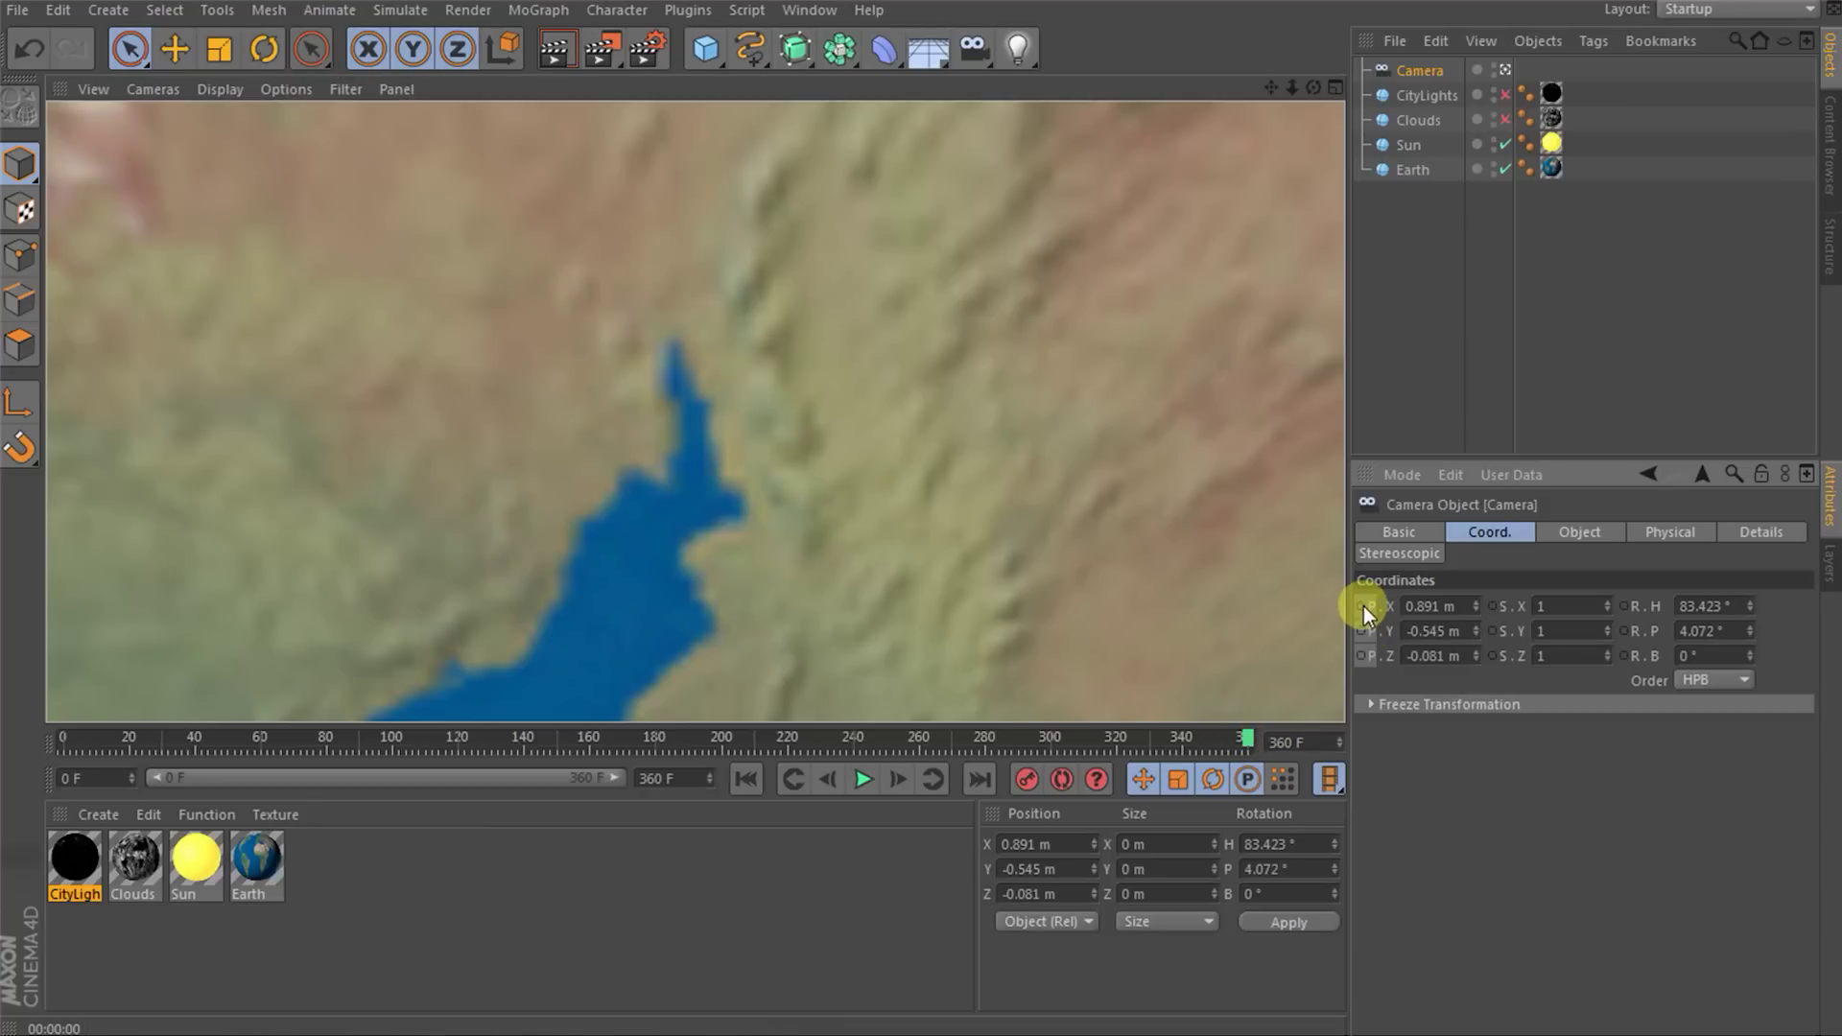
# - Move back to around frame 260 and zoom out from the Earth
pyautogui.moveTo(1247, 740); pyautogui.dragTo(907, 762)
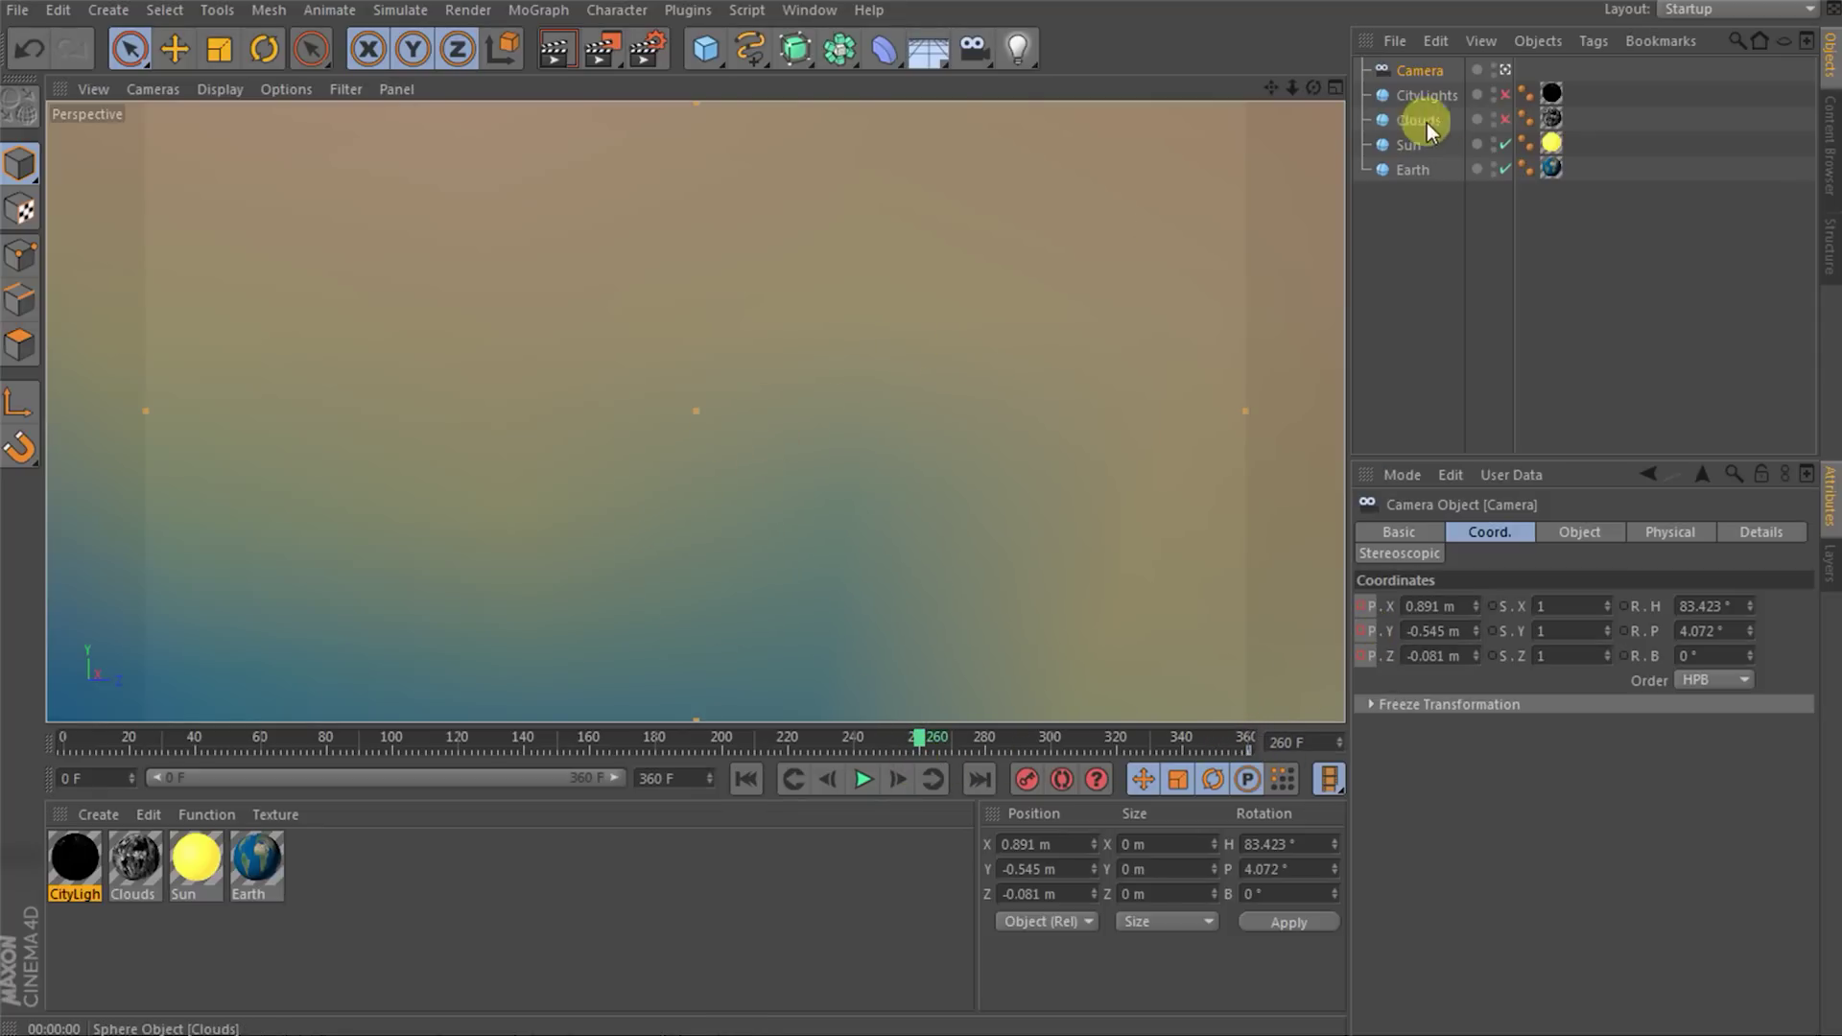
pyautogui.click(752, 485)
pyautogui.scroll(-5, 710, 504)
pyautogui.scroll(-8, 705, 516)
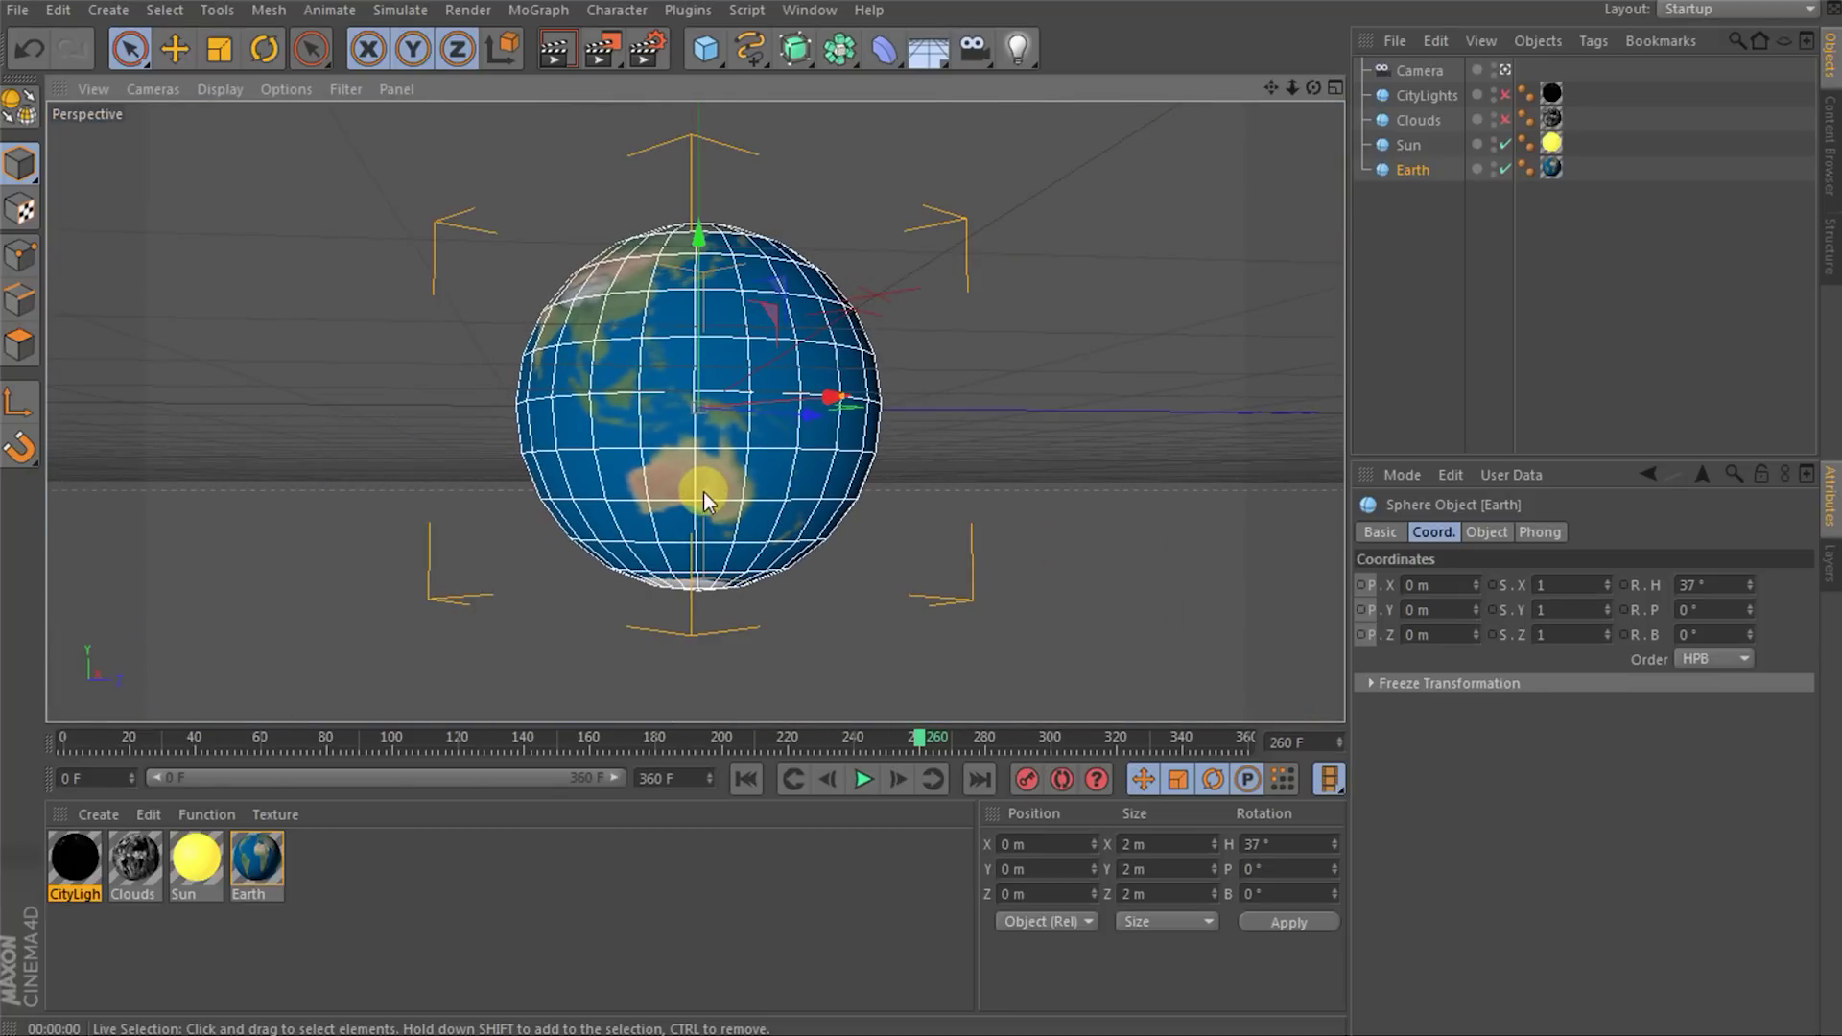
# - Keyframe the camera's whole-Earth position at frame 260
pyautogui.keyDown('alt'); pyautogui.moveTo(704, 492); pyautogui.dragTo(708, 495, button='middle'); pyautogui.keyUp('alt')
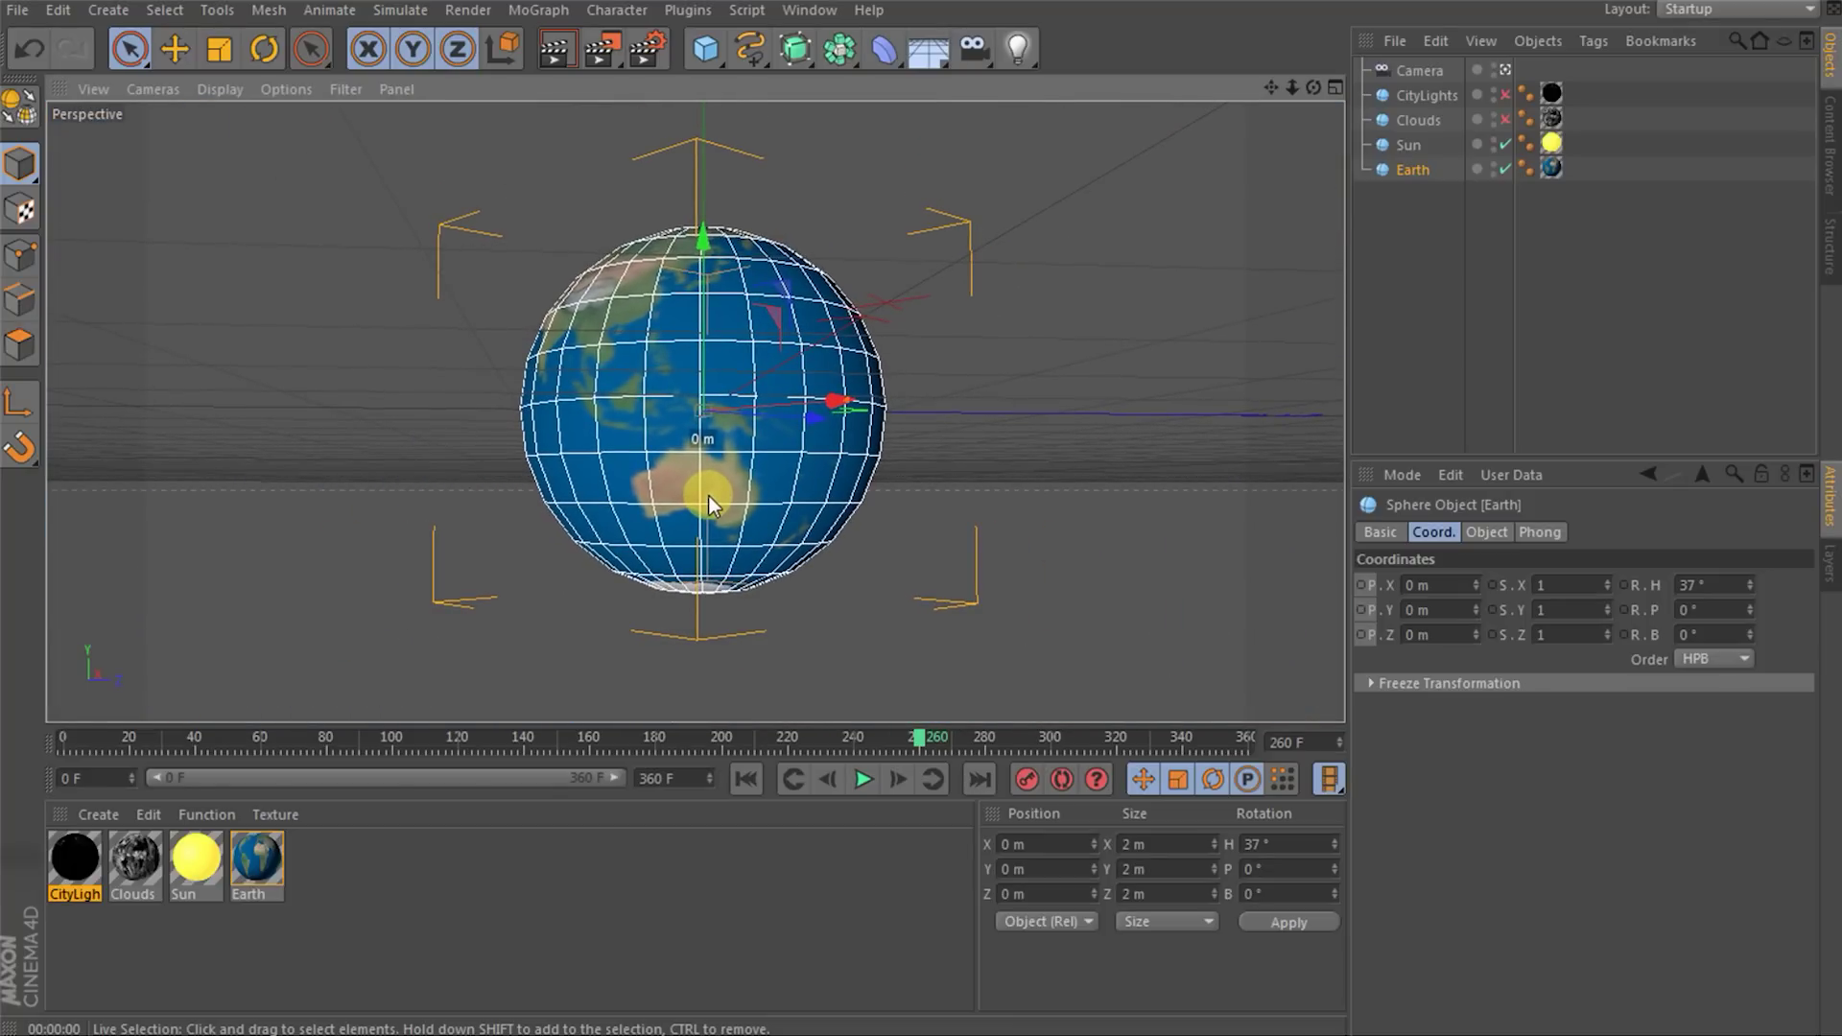
pyautogui.click(1419, 71)
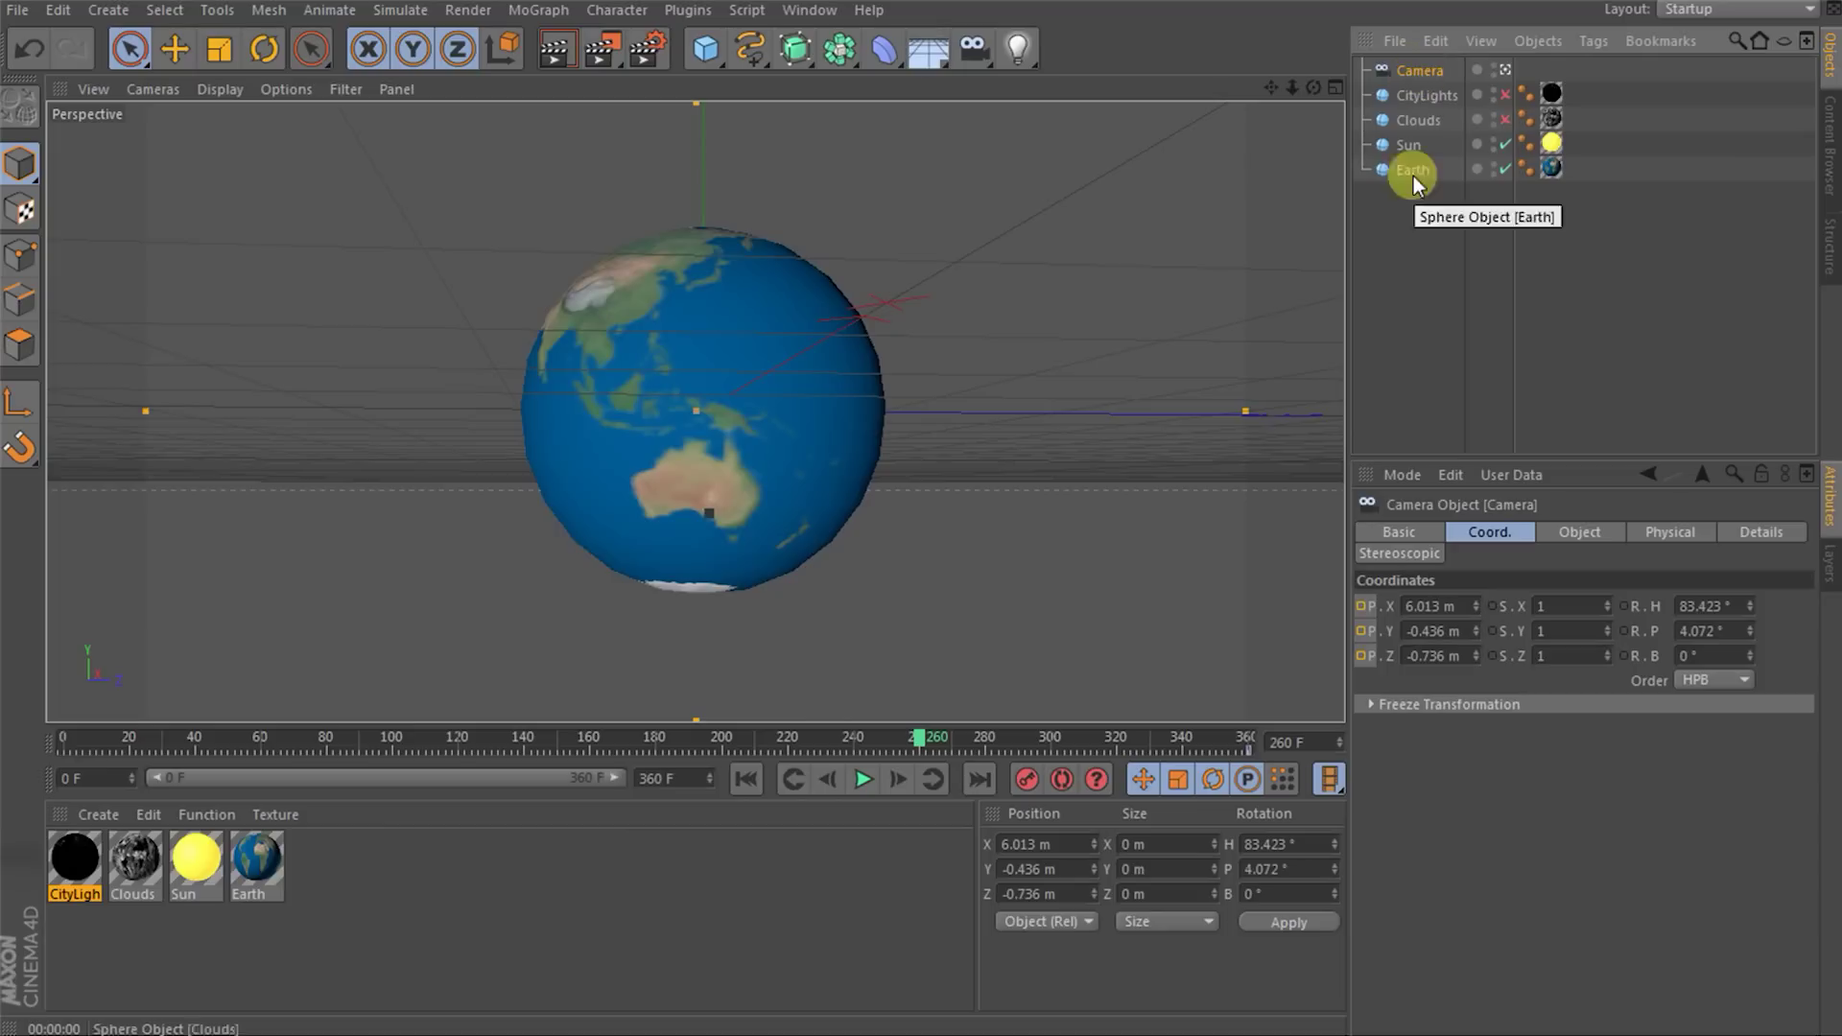
pyautogui.keyDown('ctrl'); pyautogui.click(1362, 607); pyautogui.keyUp('ctrl')
# - Scrub the timeline to preview the camera flying in toward the Earth
pyautogui.moveTo(918, 739); pyautogui.dragTo(1247, 758)
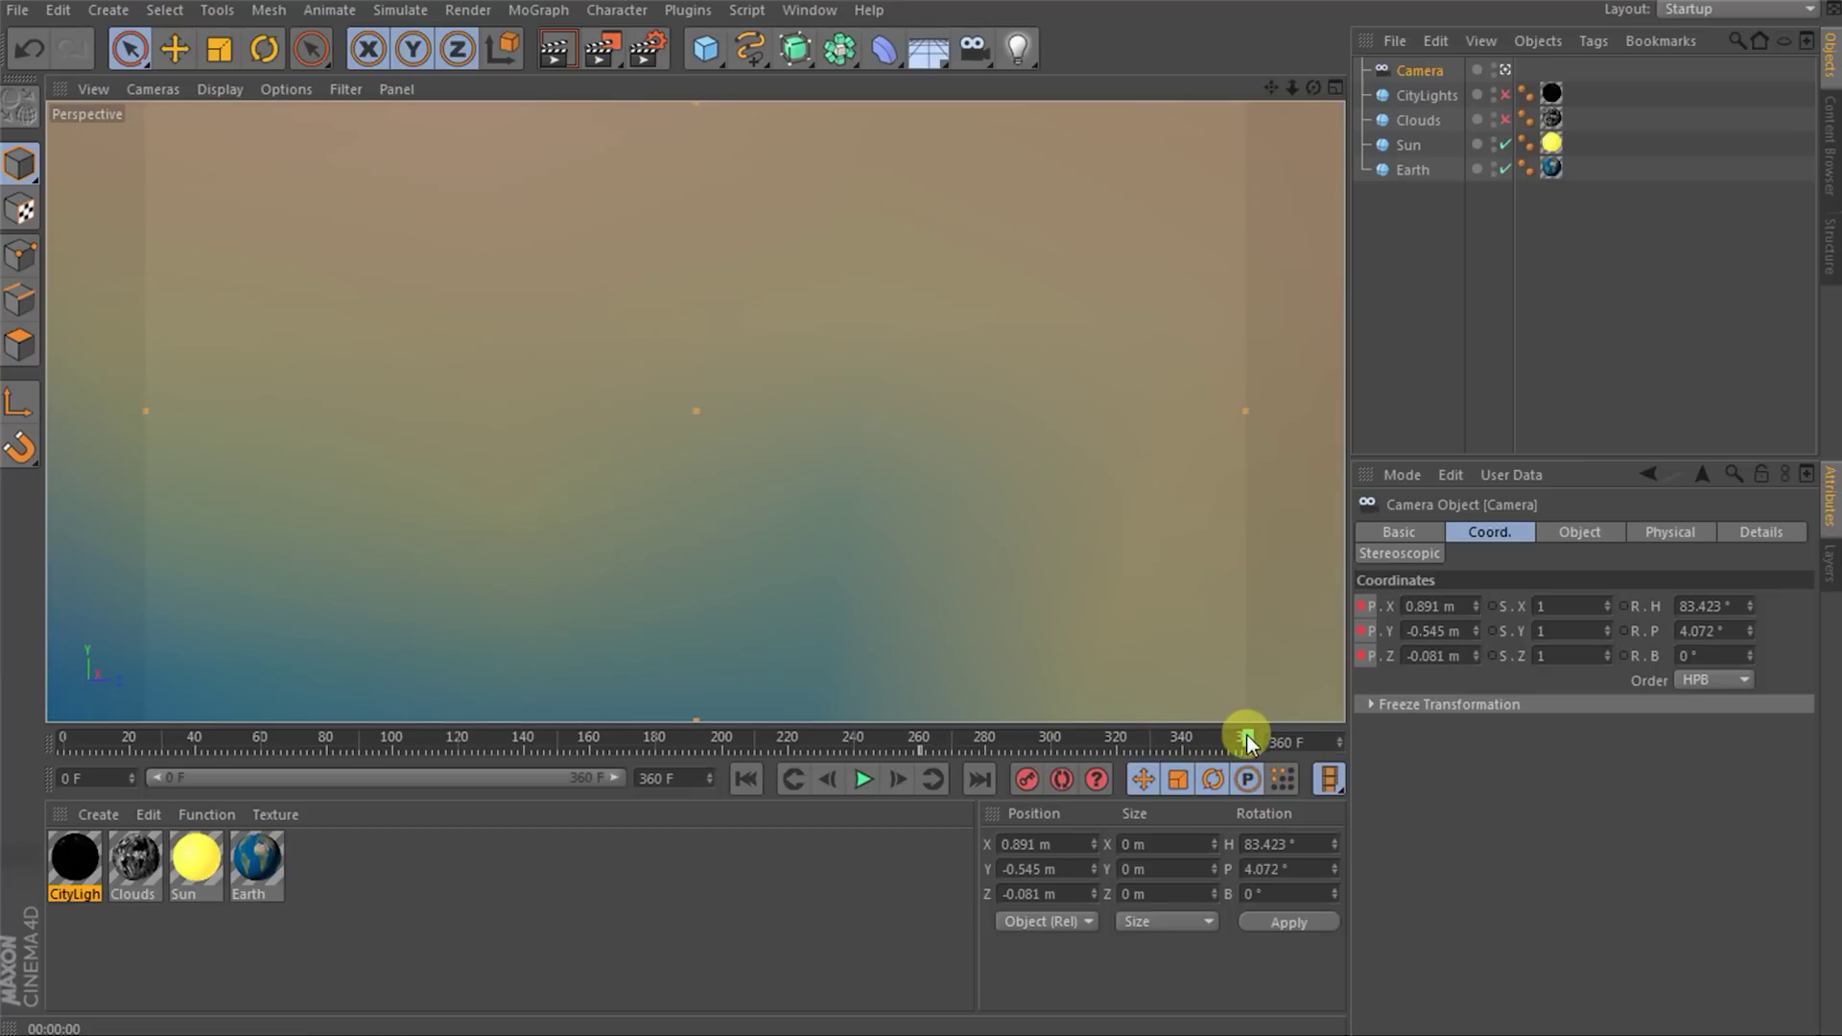
pyautogui.moveTo(1249, 740); pyautogui.dragTo(694, 765)
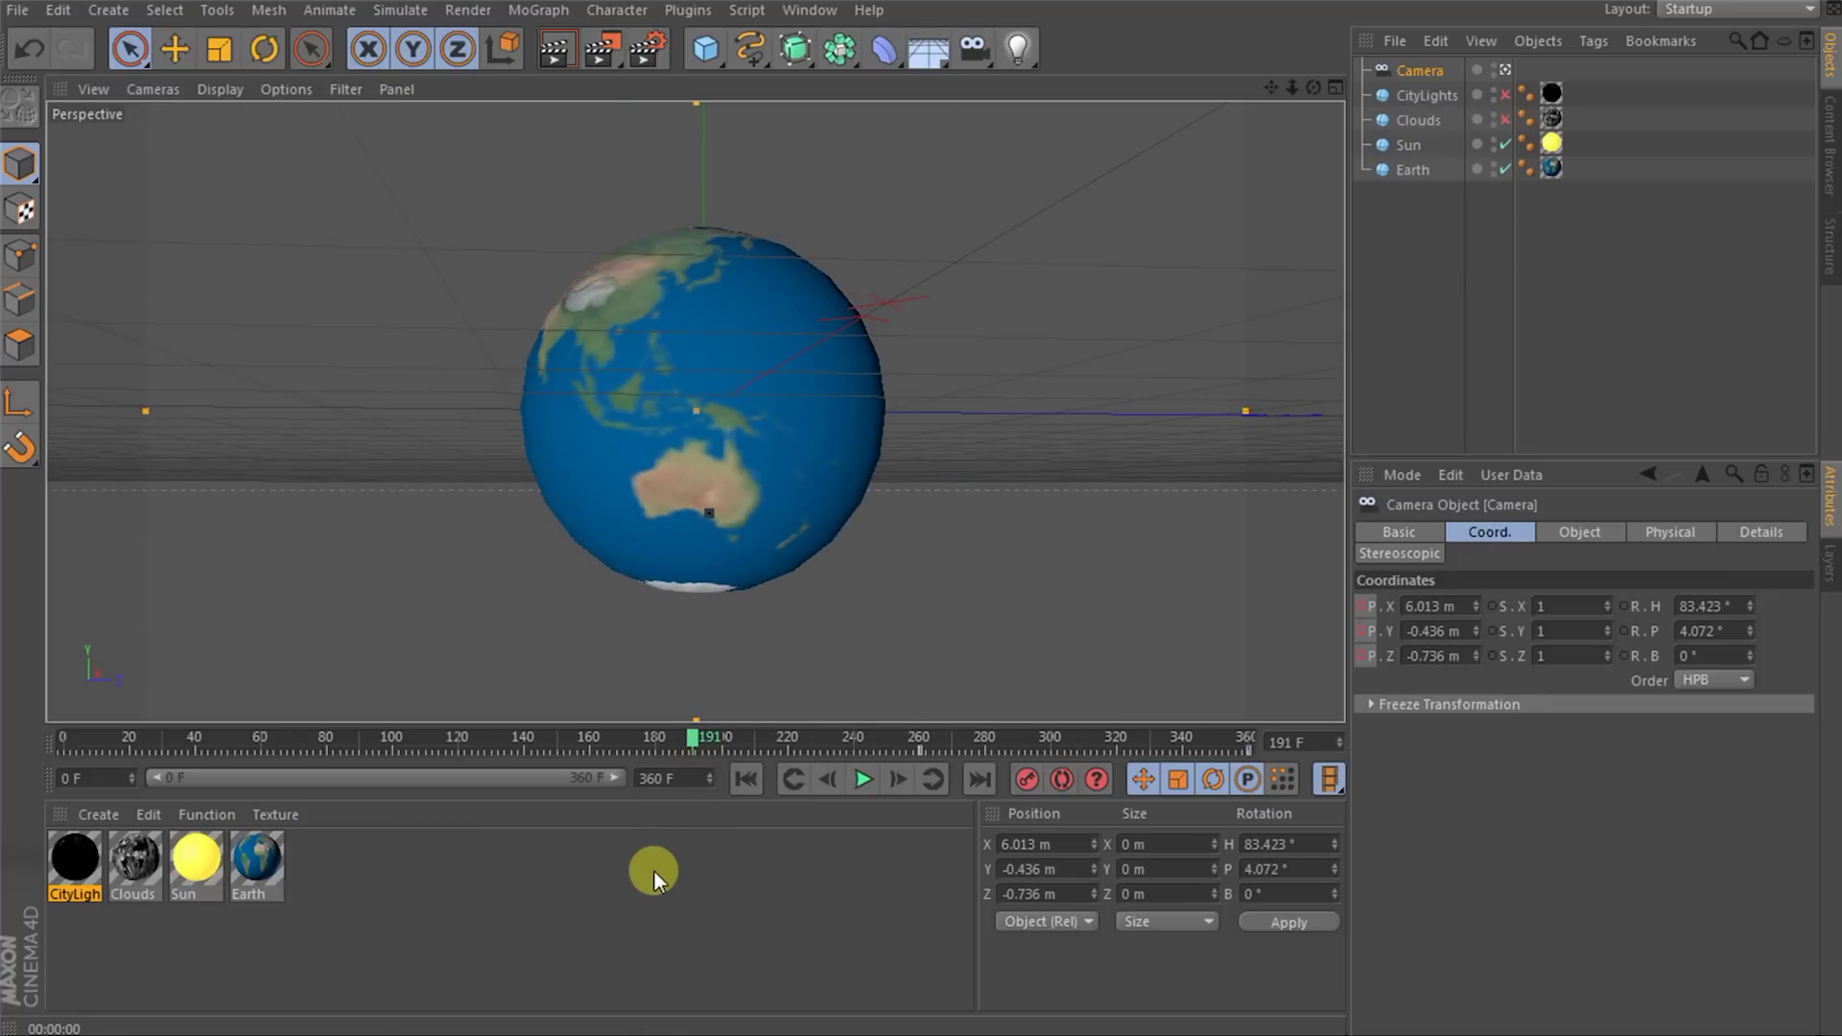
pyautogui.moveTo(694, 745); pyautogui.dragTo(1270, 759)
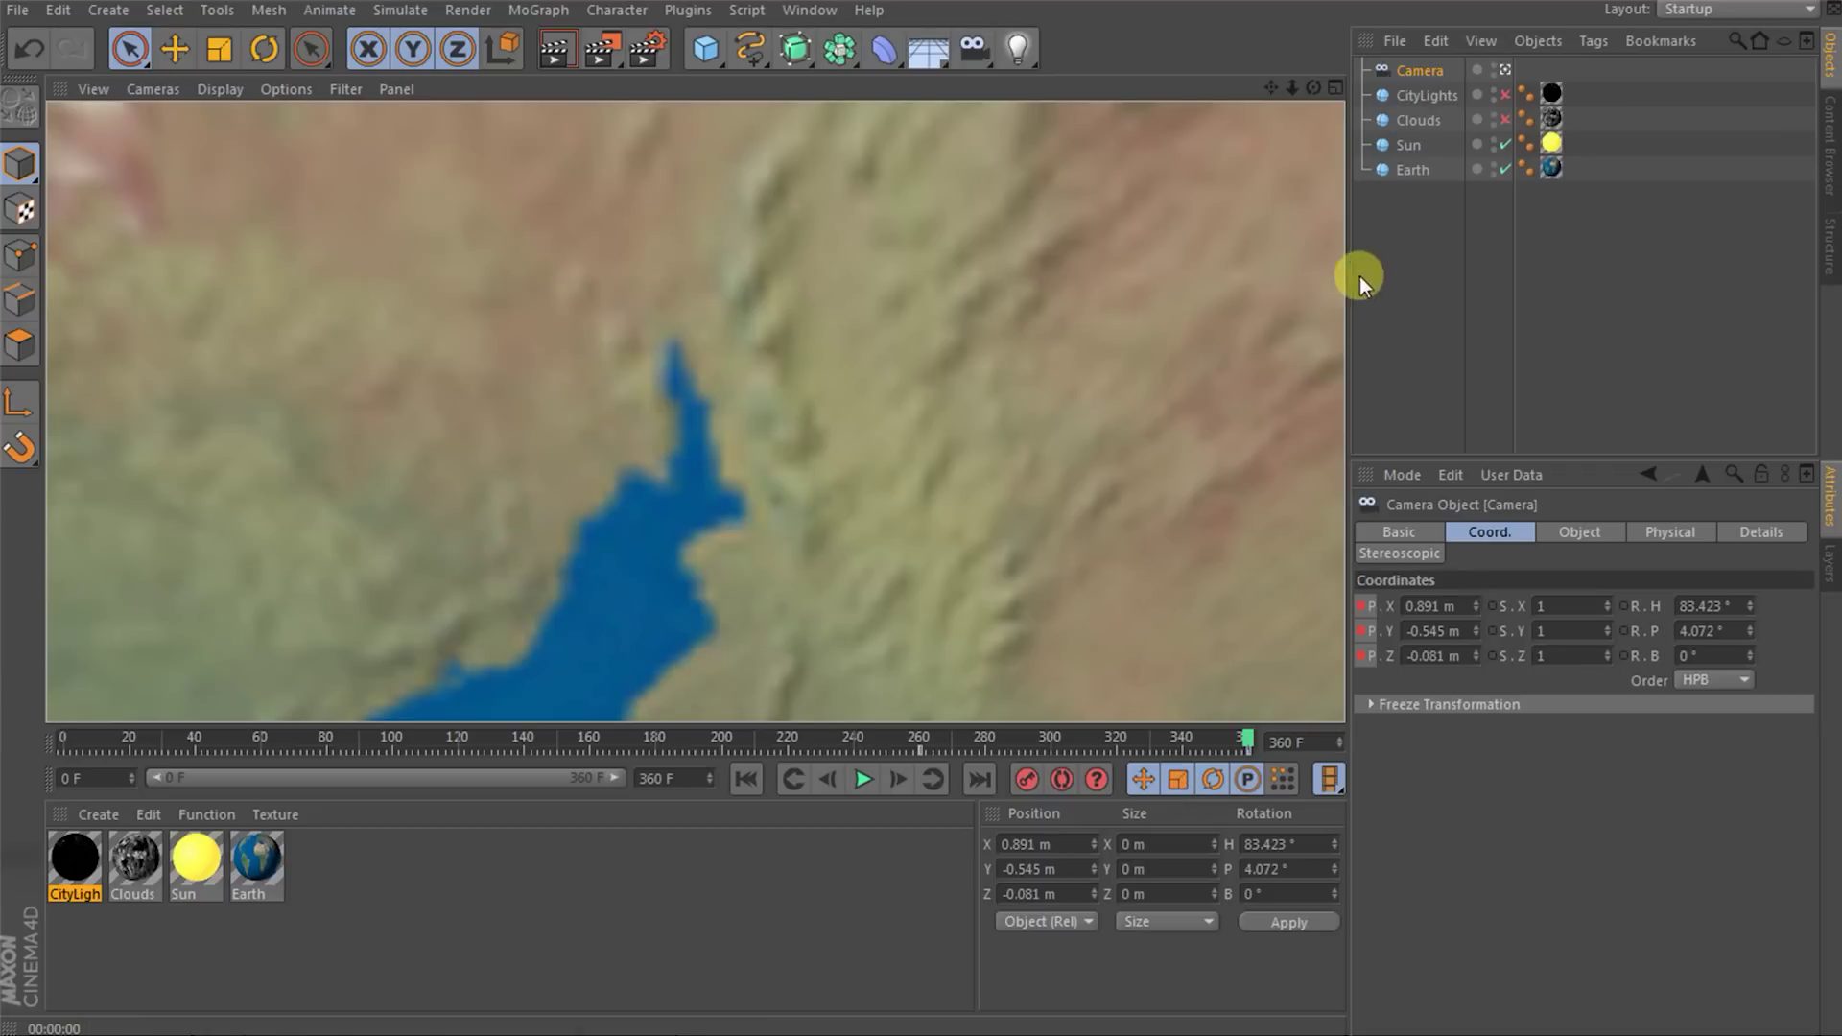
# - Keyframe the Earth's heading at 37° on frame 360 and -6° on frame 0
pyautogui.click(1402, 173)
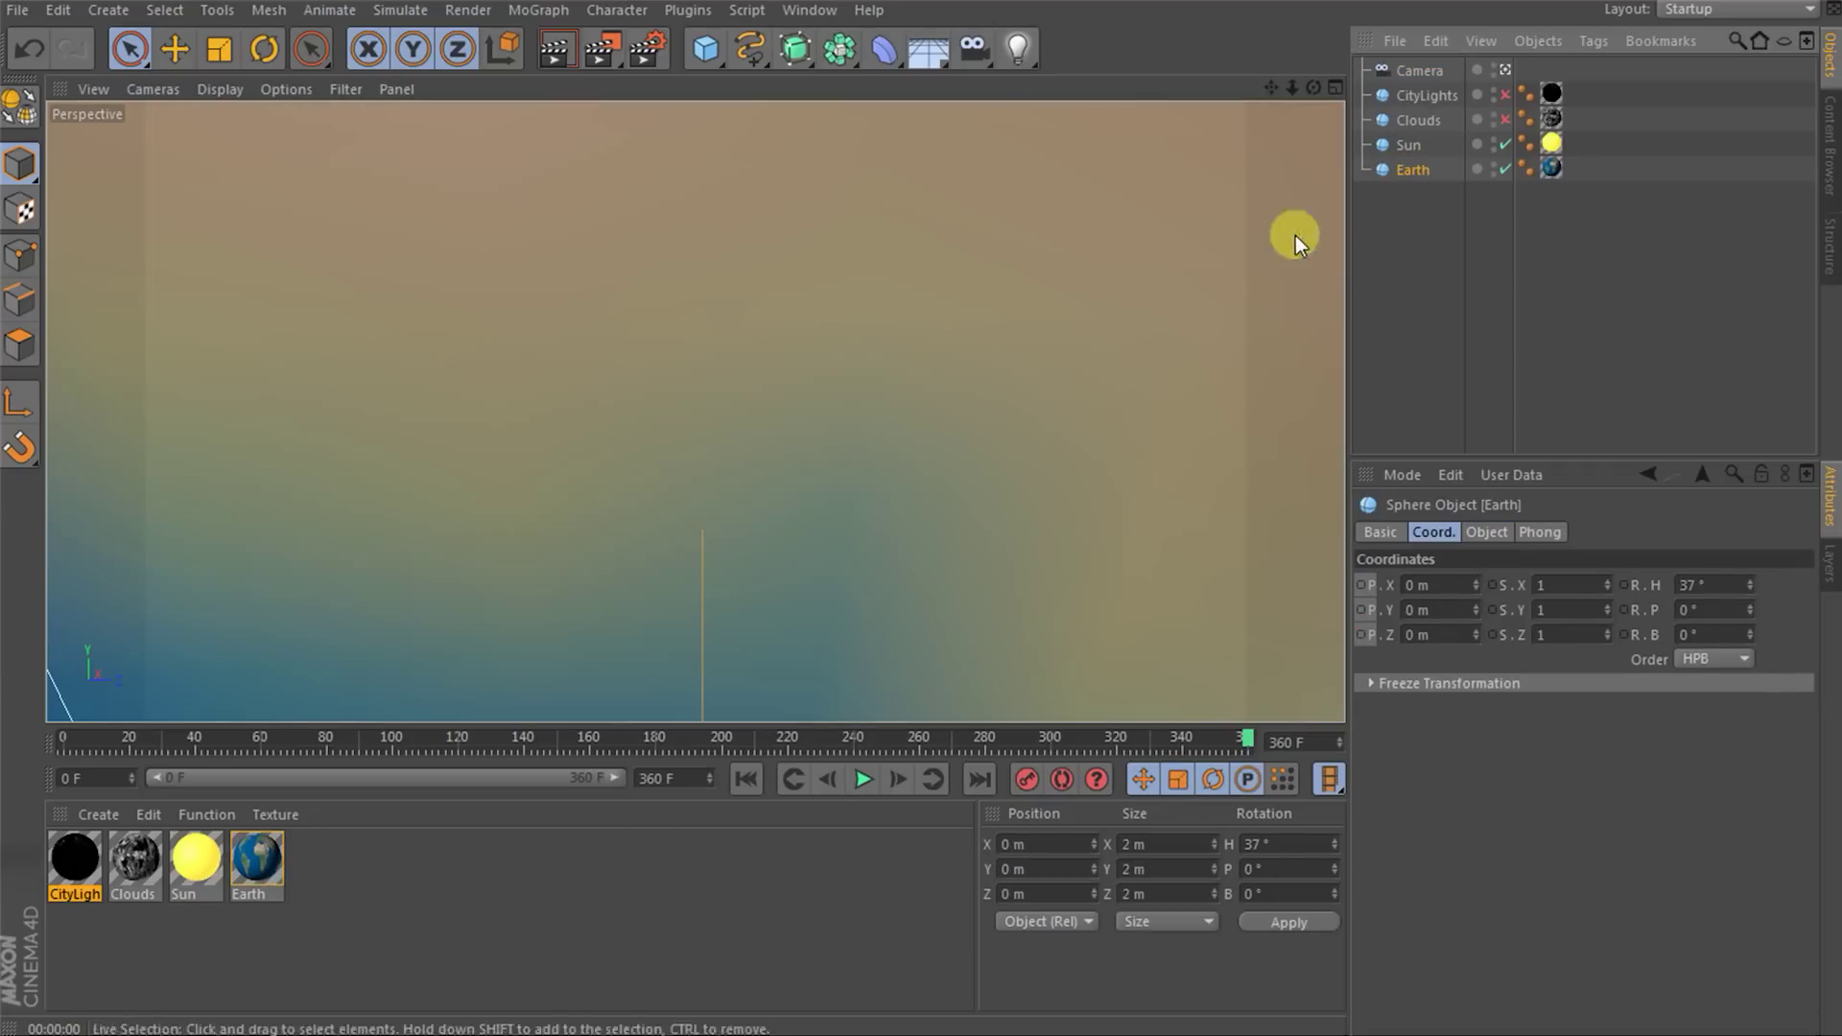
pyautogui.click(1624, 585)
pyautogui.moveTo(1244, 747); pyautogui.dragTo(64, 760)
pyautogui.moveTo(1748, 579); pyautogui.dragTo(1748, 579)
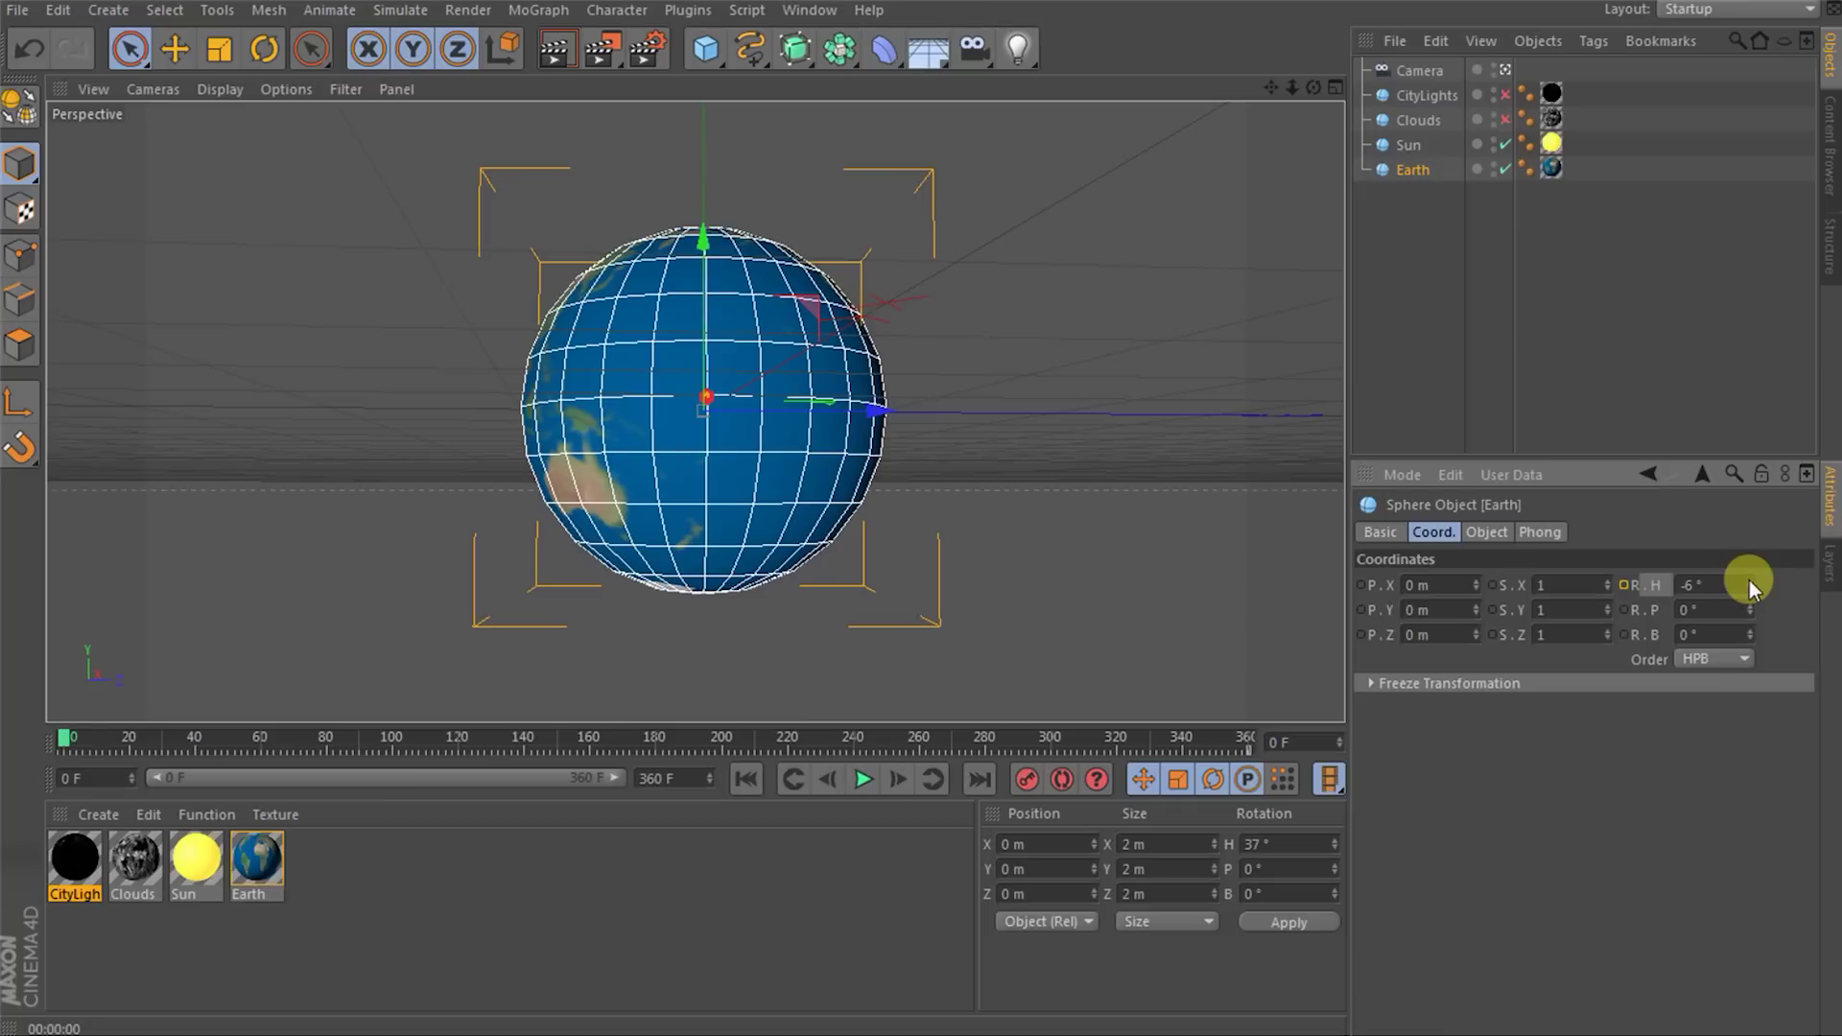
pyautogui.keyDown('ctrl'); pyautogui.click(1621, 585); pyautogui.keyUp('ctrl')
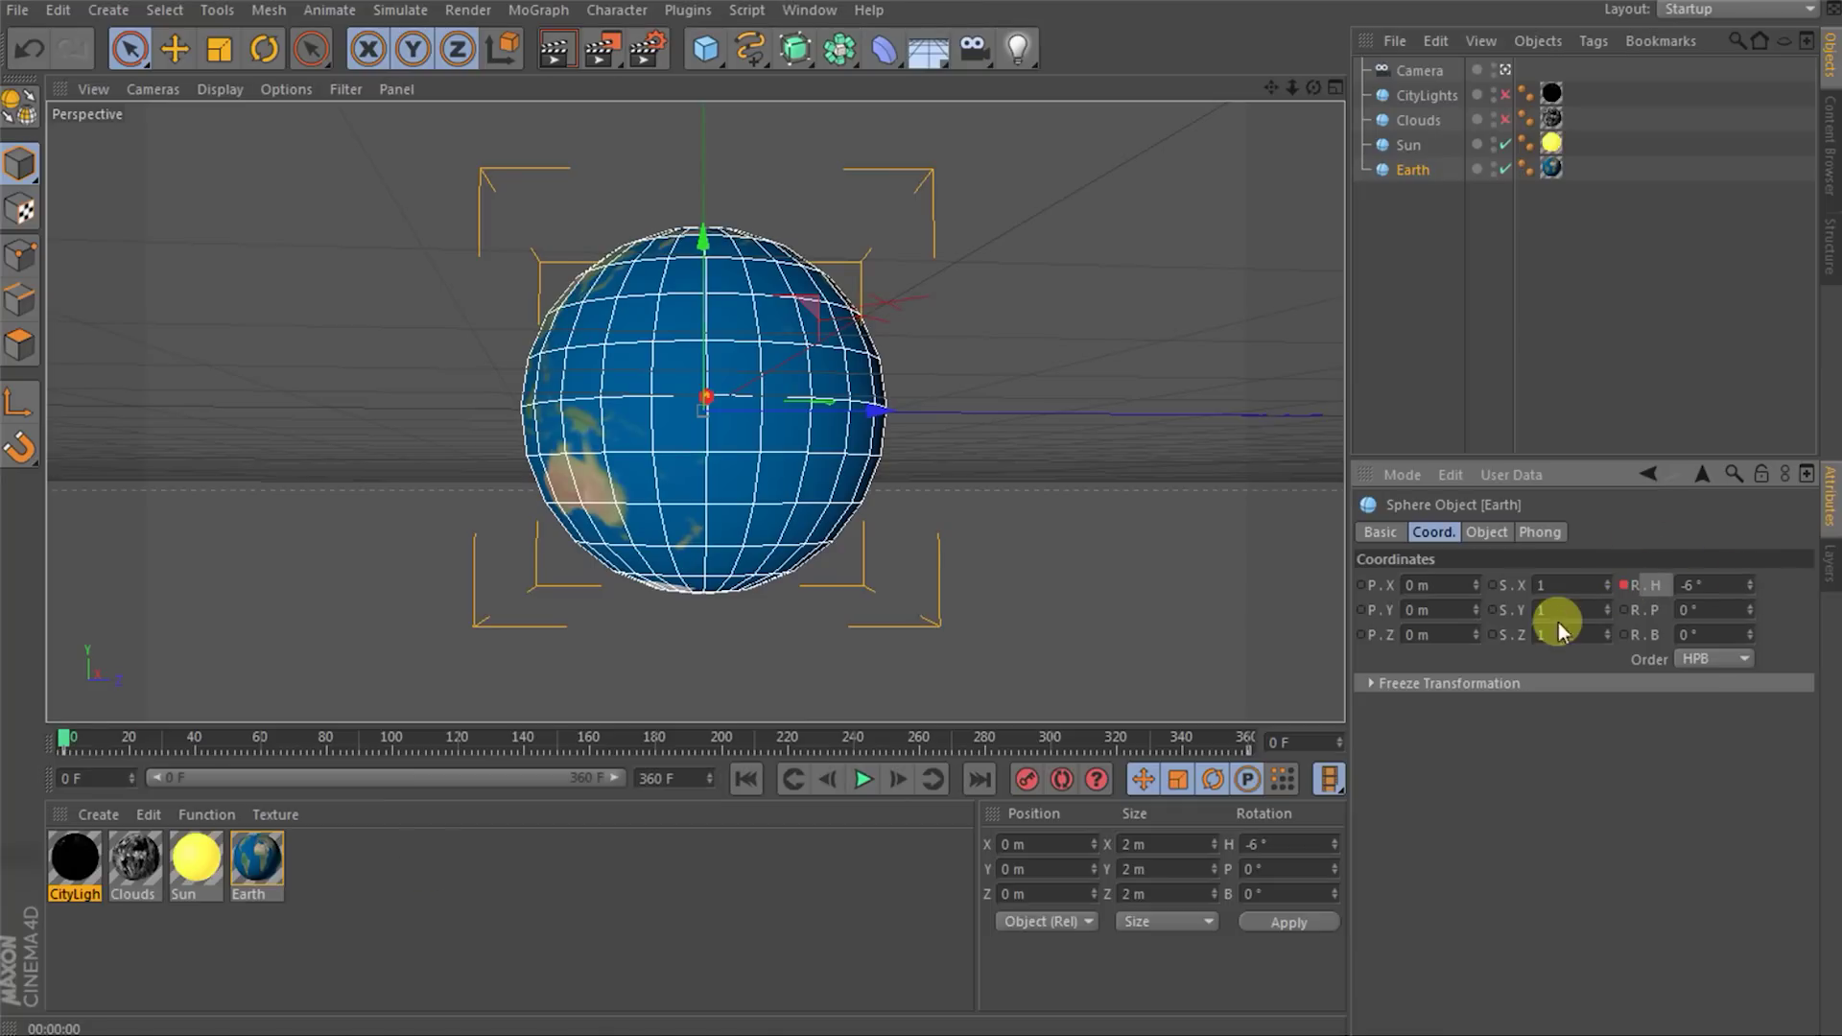
# - Scrub through the animation to check the spin, then re-enable the Clouds sphere
pyautogui.moveTo(67, 740); pyautogui.dragTo(1249, 827)
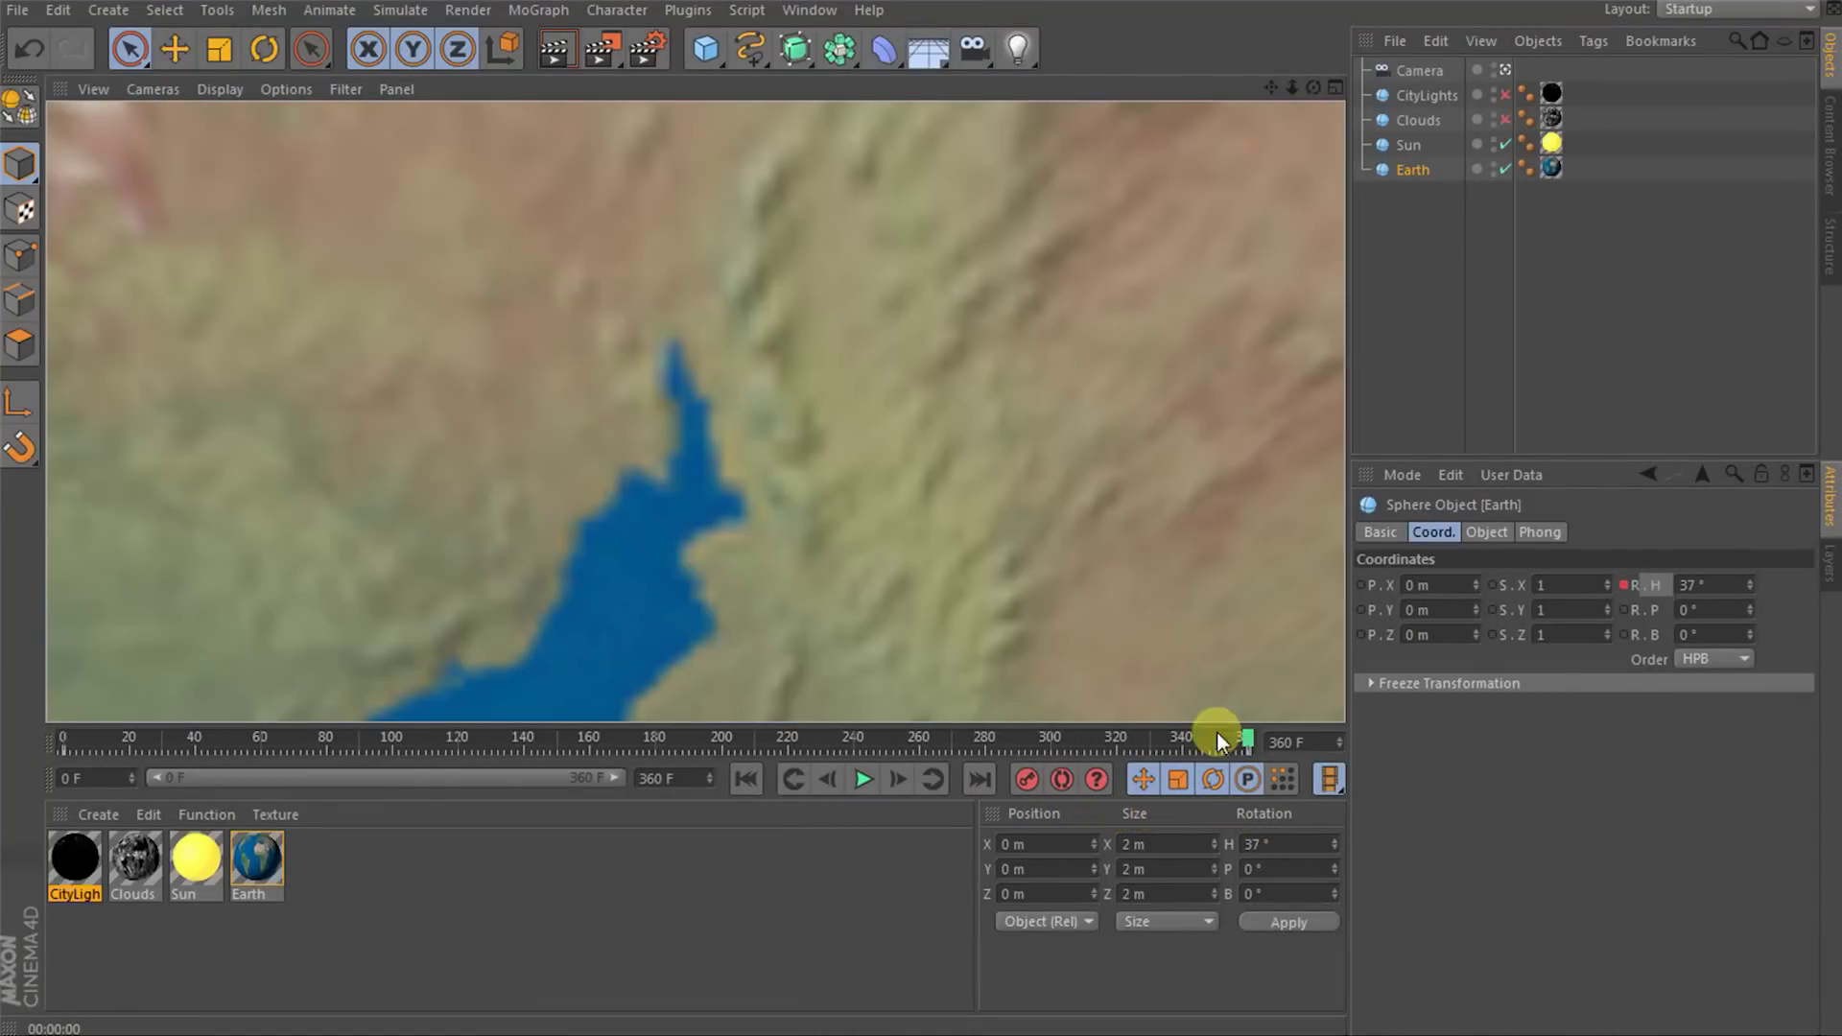
pyautogui.moveTo(1243, 741); pyautogui.dragTo(586, 738)
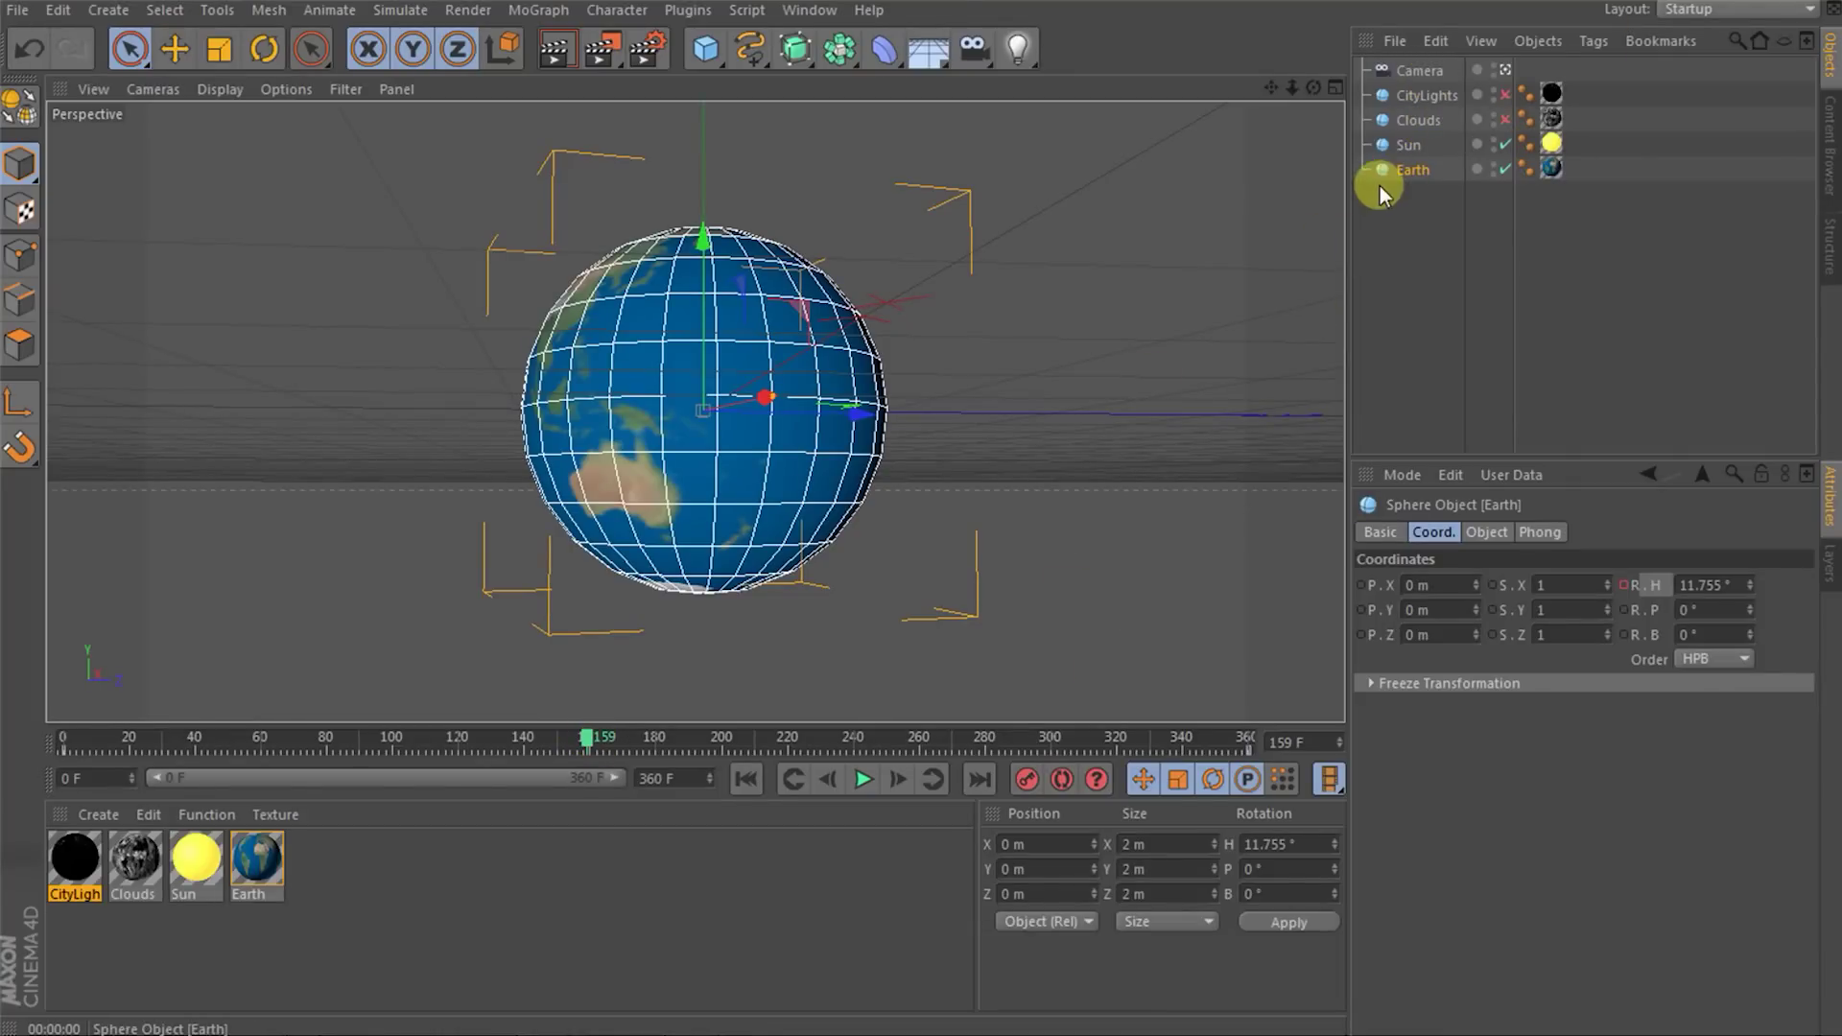
pyautogui.moveTo(593, 743); pyautogui.dragTo(1236, 795)
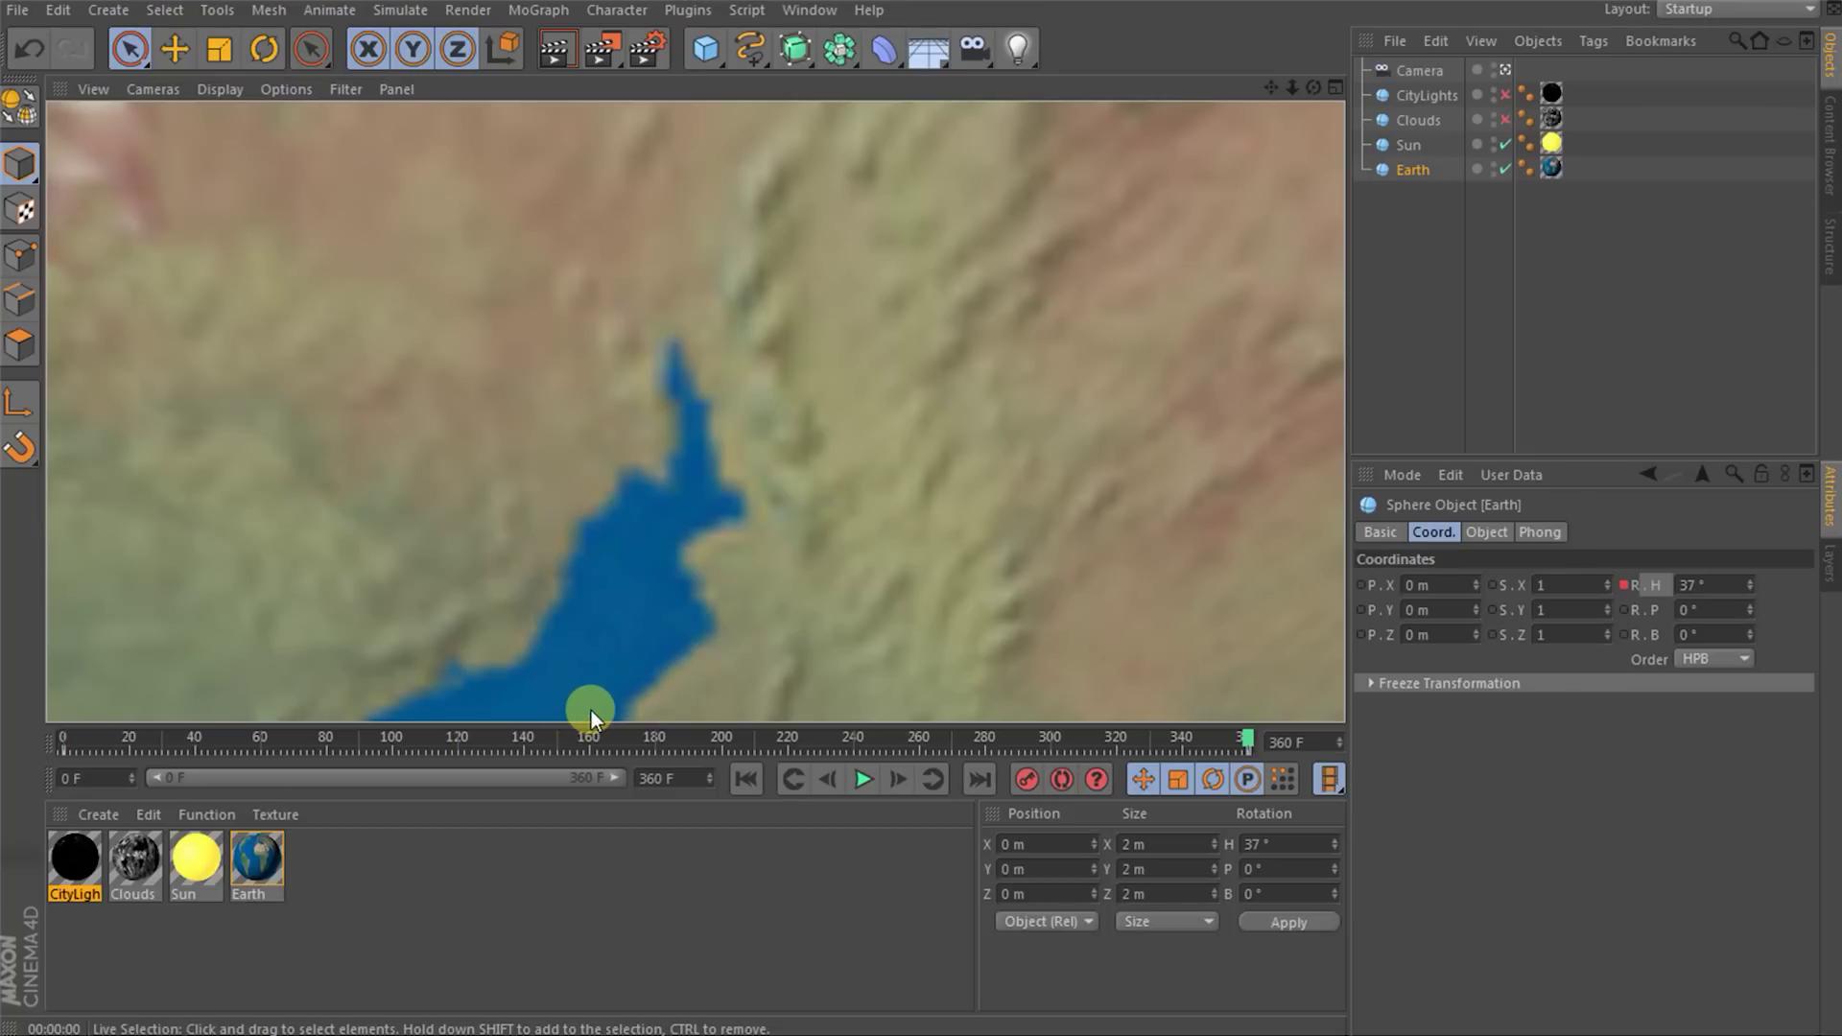
pyautogui.click(1505, 120)
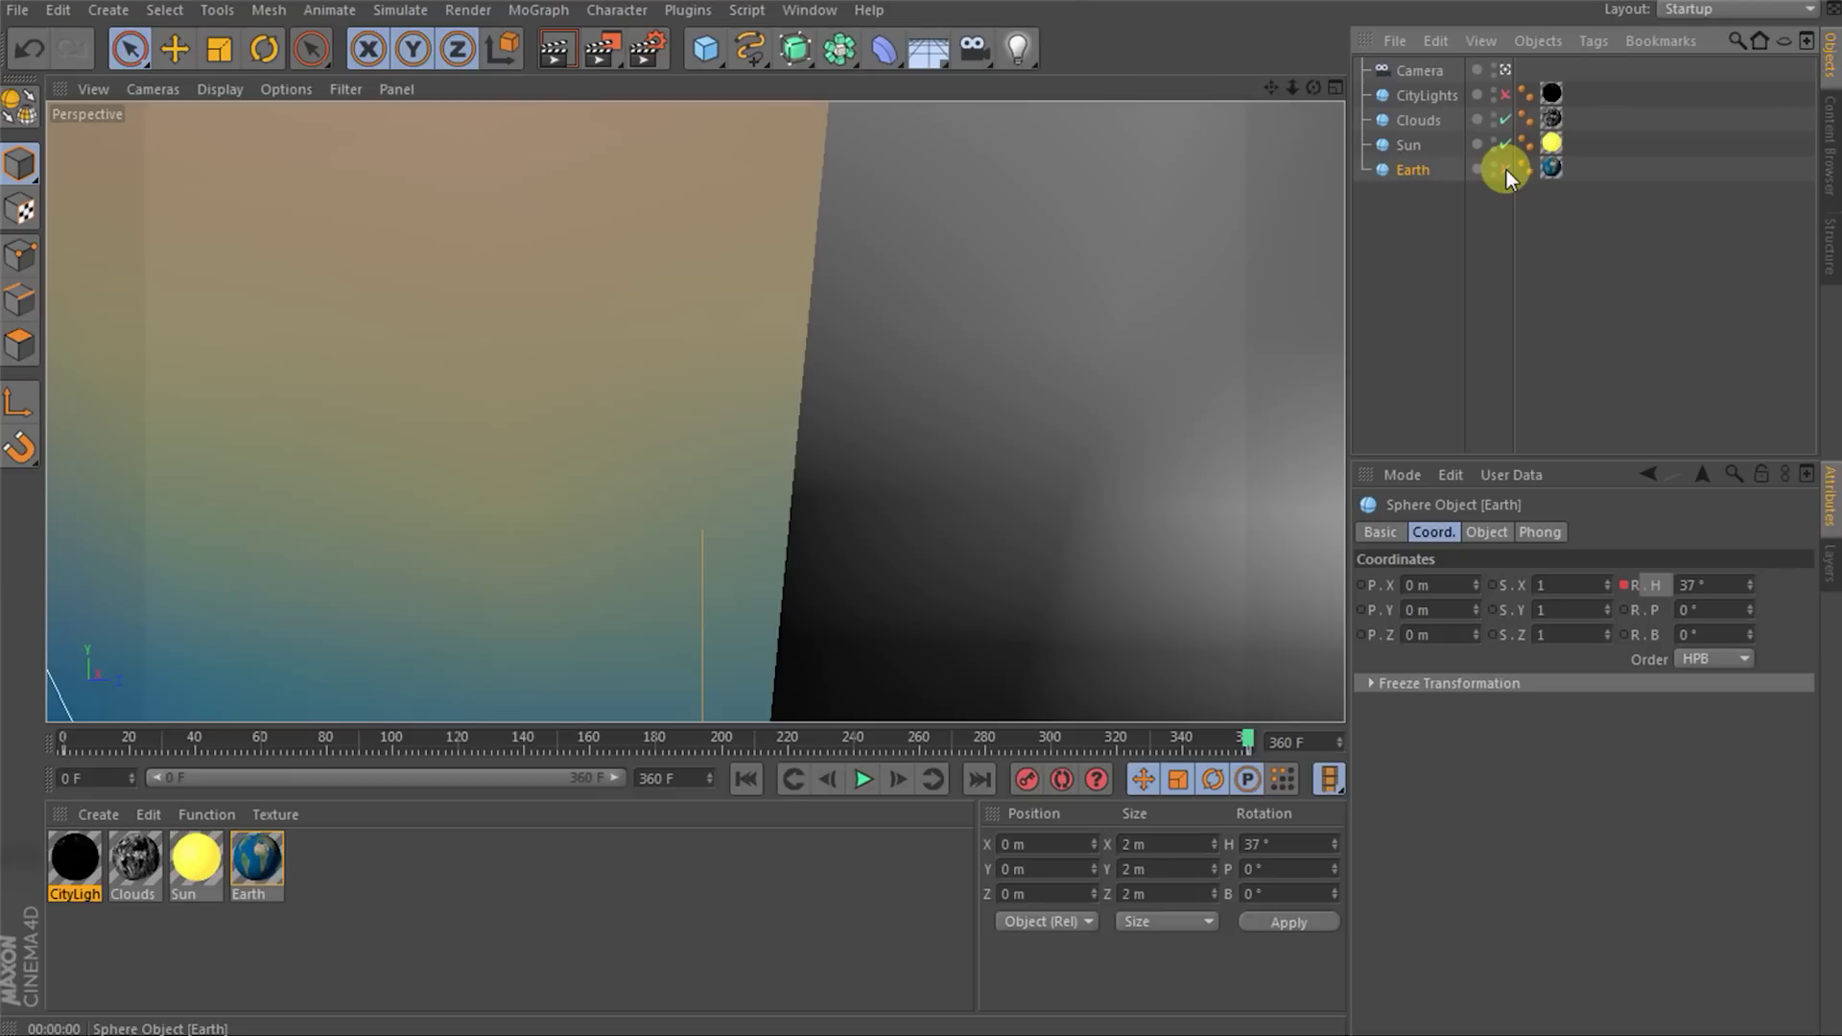
# - Hide the Earth, scrub to about frame 328, and select Clouds to show its coordinates
pyautogui.click(1506, 170)
pyautogui.moveTo(1246, 739); pyautogui.dragTo(1148, 744)
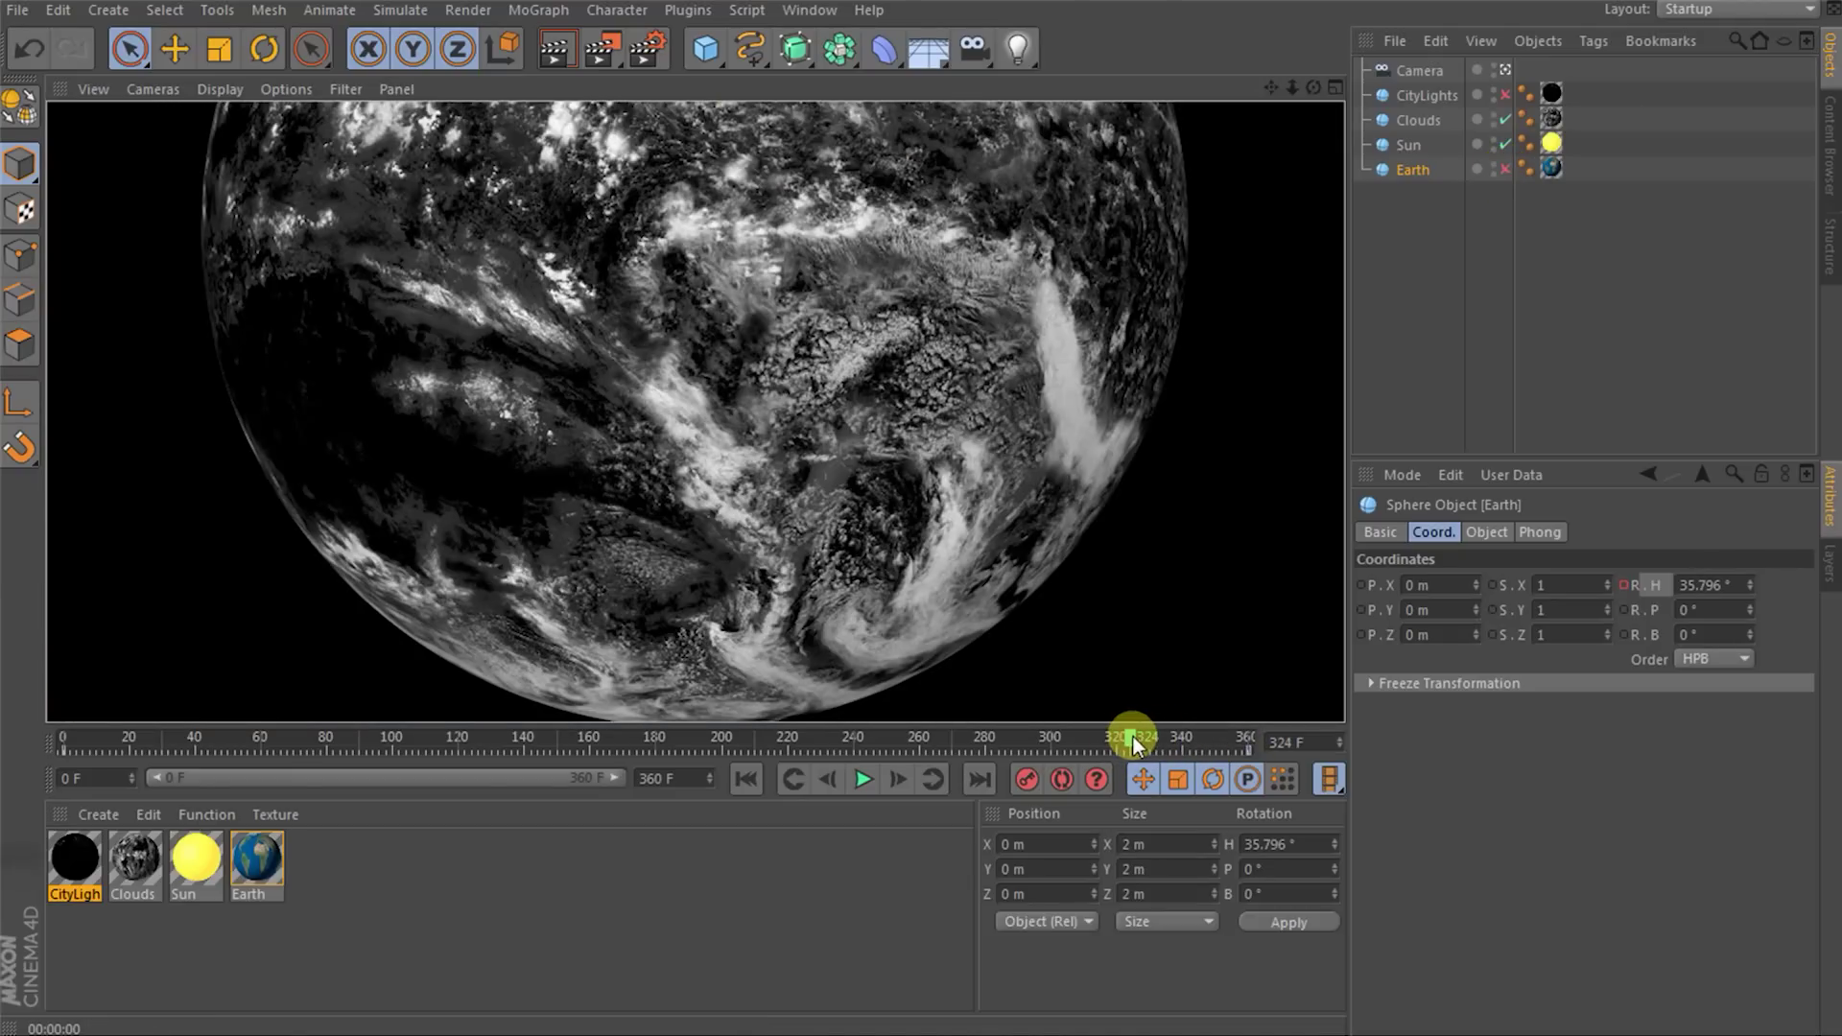
pyautogui.moveTo(1127, 740)
pyautogui.mouseDown()
pyautogui.moveTo(1094, 734)
pyautogui.moveTo(1140, 739)
pyautogui.mouseUp()
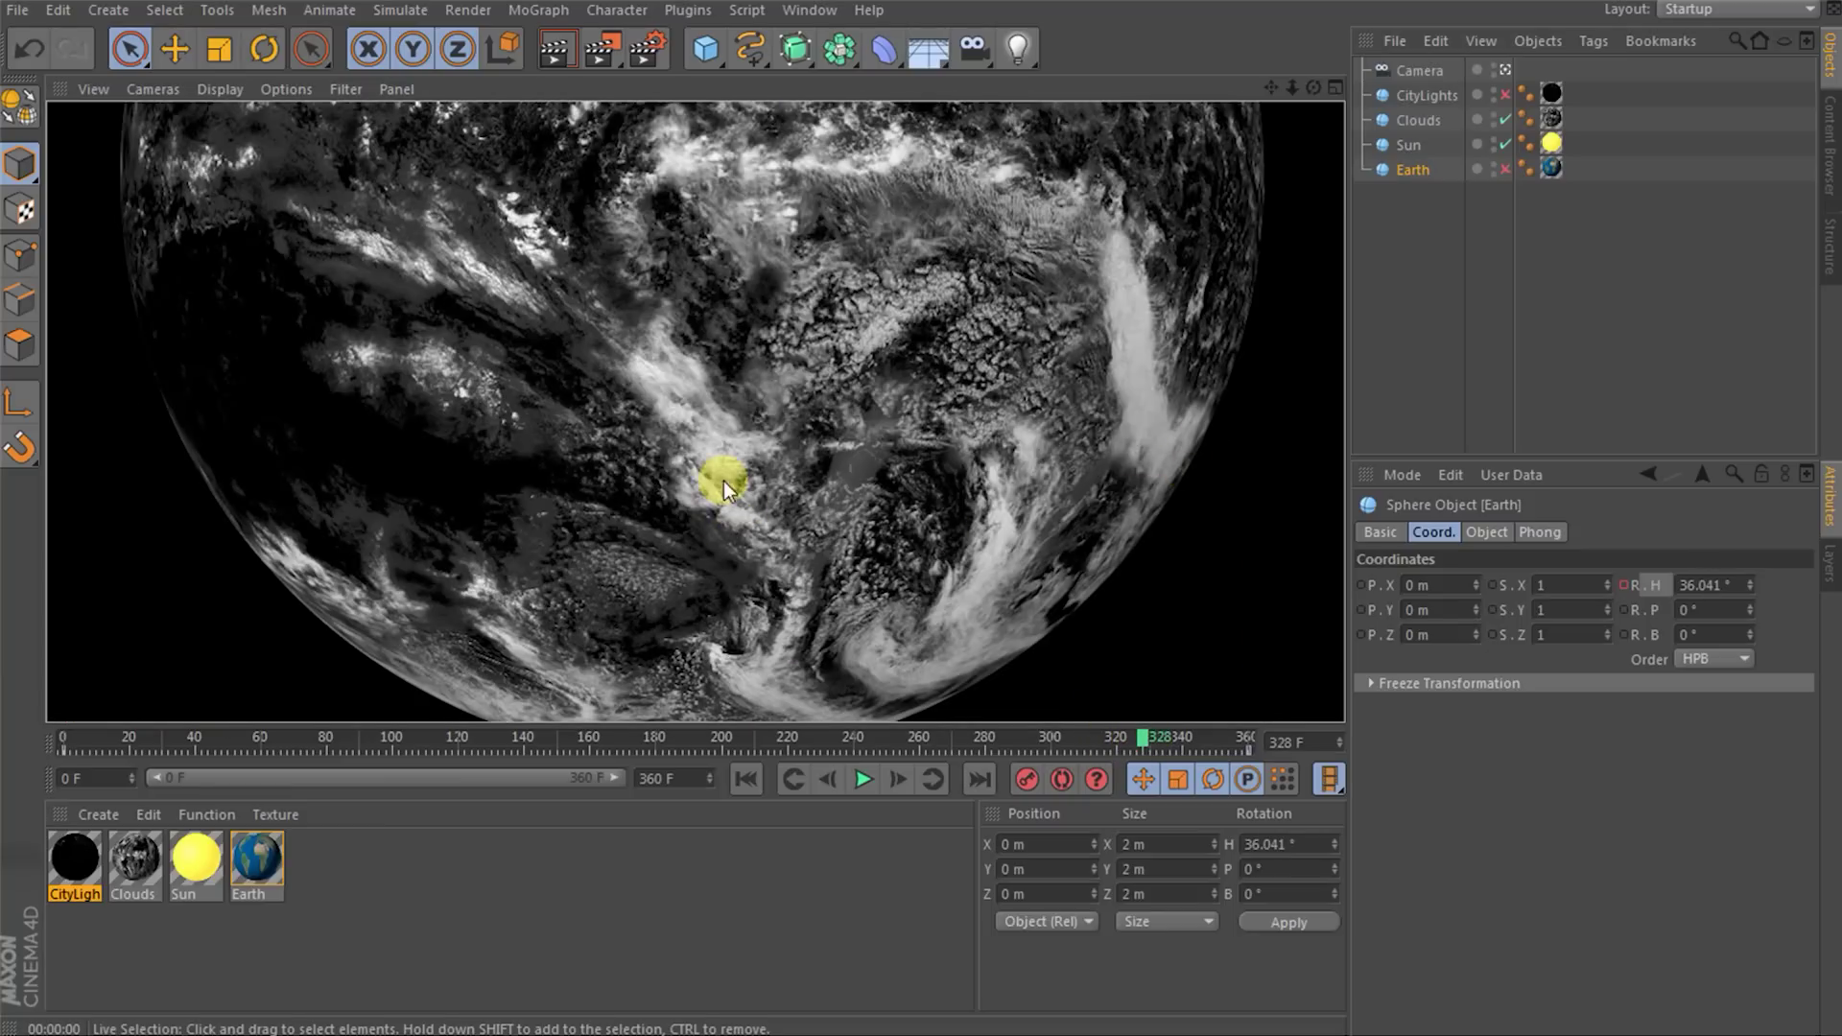
pyautogui.click(1419, 123)
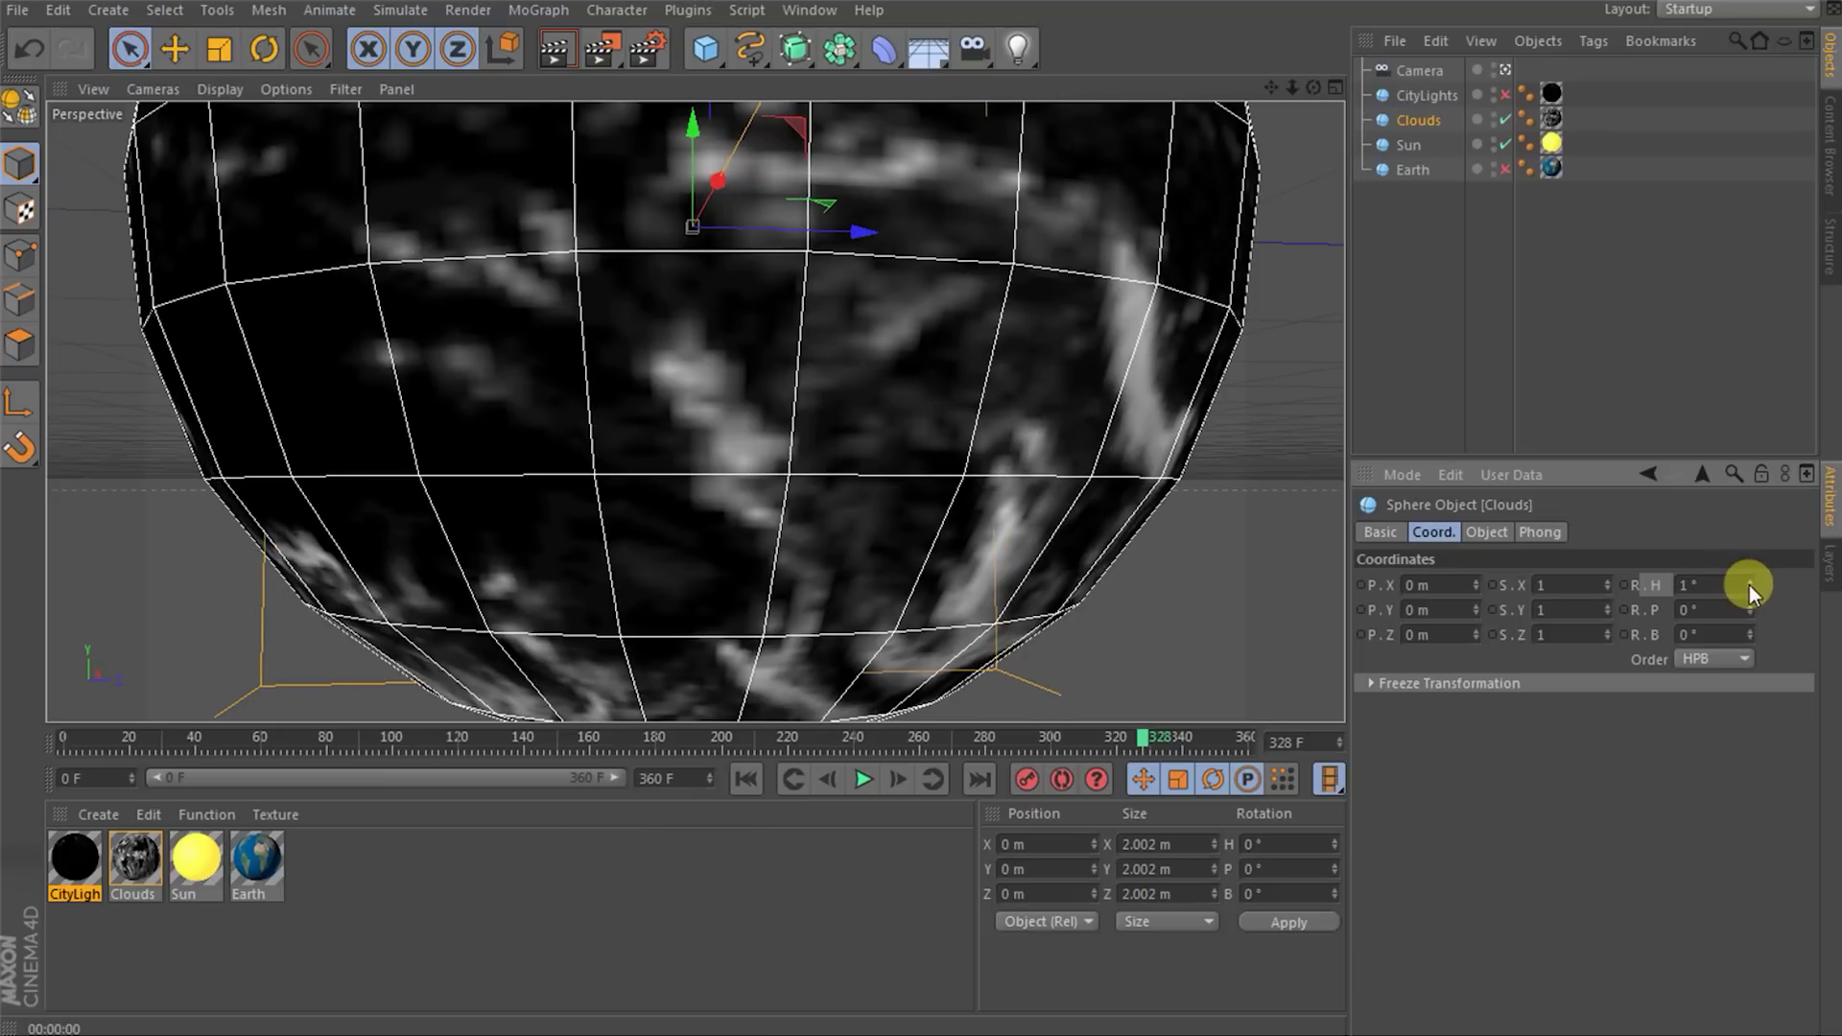
# - Set the Clouds sphere's heading to -26° at frame 359 and keyframe it
pyautogui.moveTo(1748, 585); pyautogui.dragTo(1752, 583)
pyautogui.moveTo(1032, 748); pyautogui.dragTo(1247, 752)
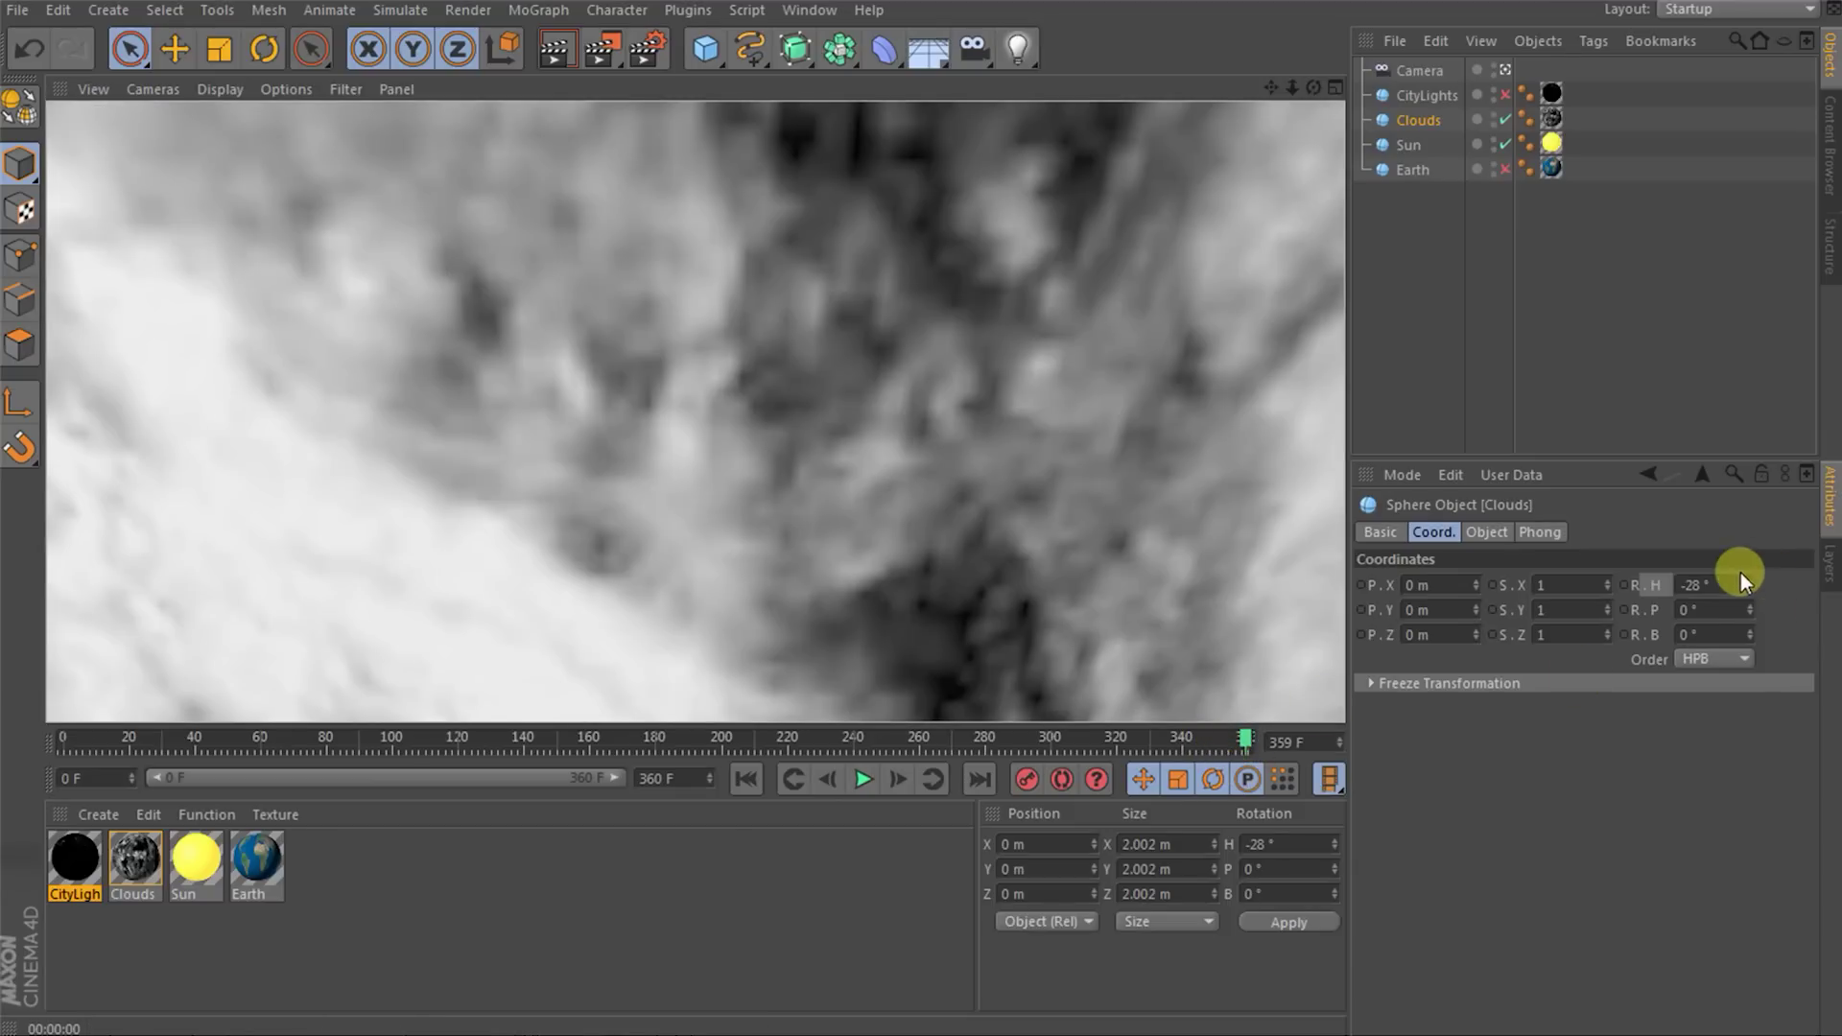
pyautogui.click(1750, 582)
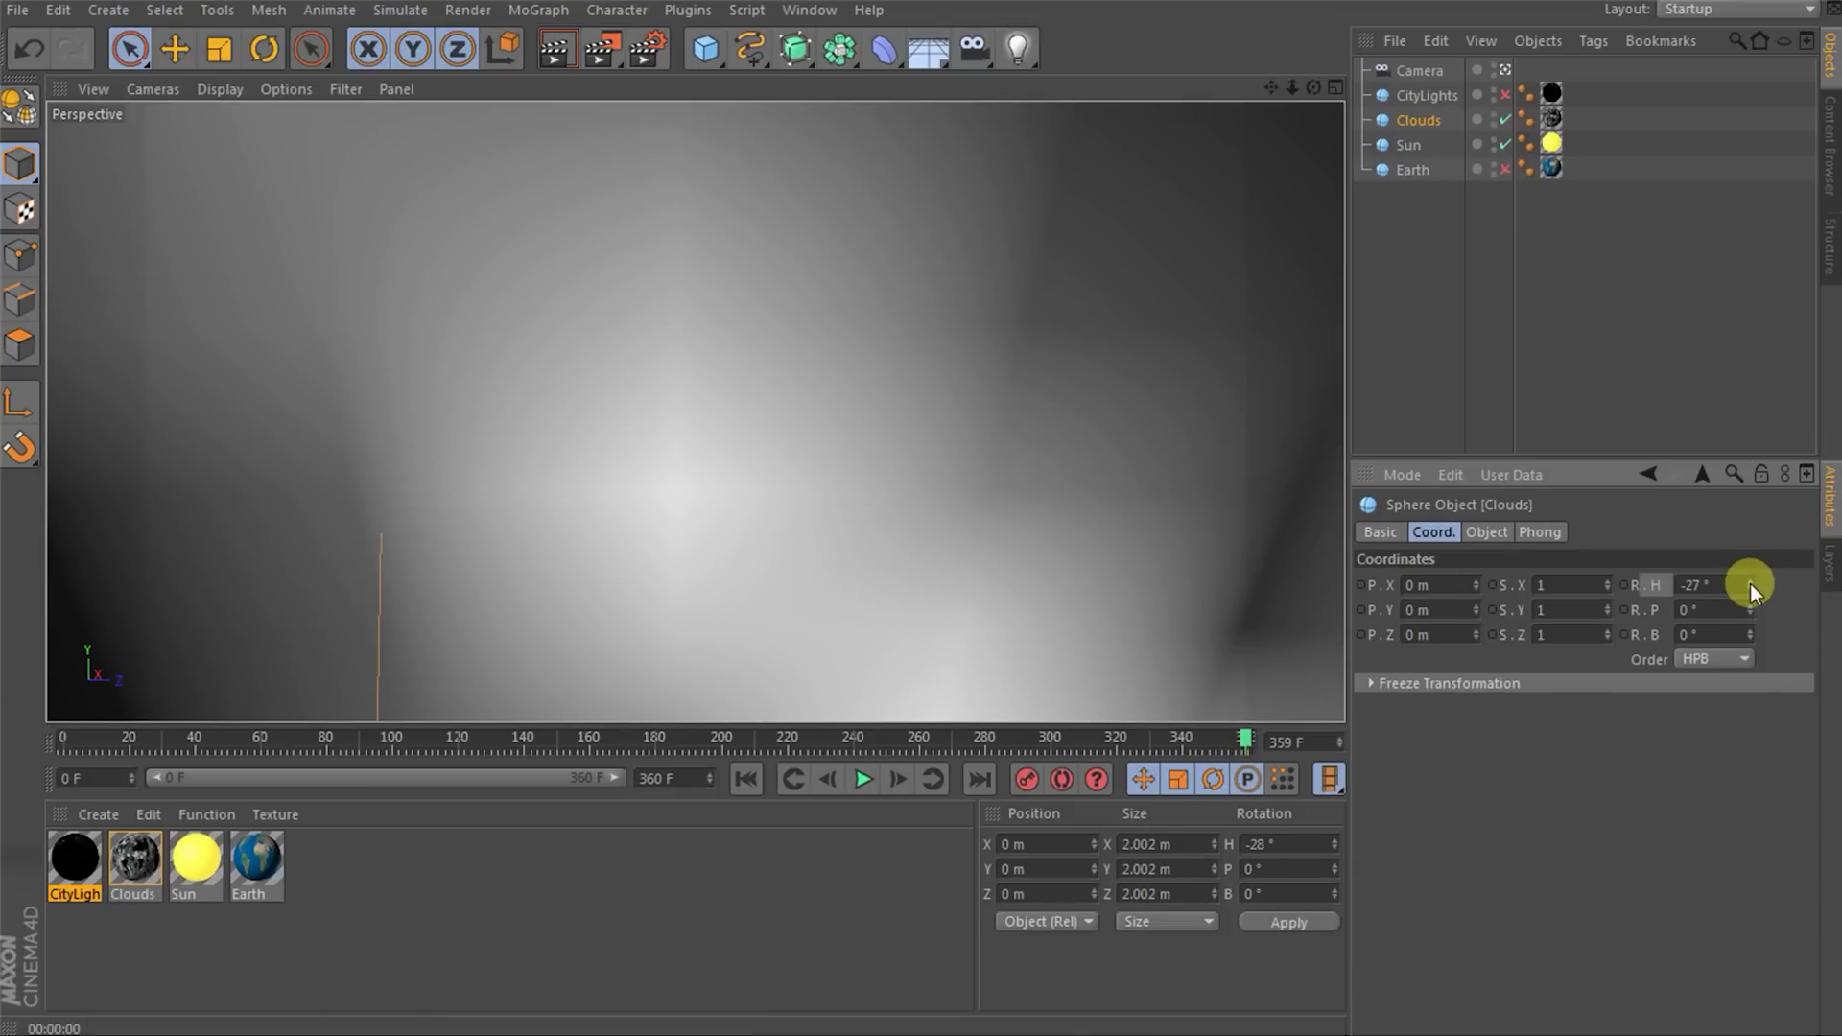
pyautogui.click(1750, 581)
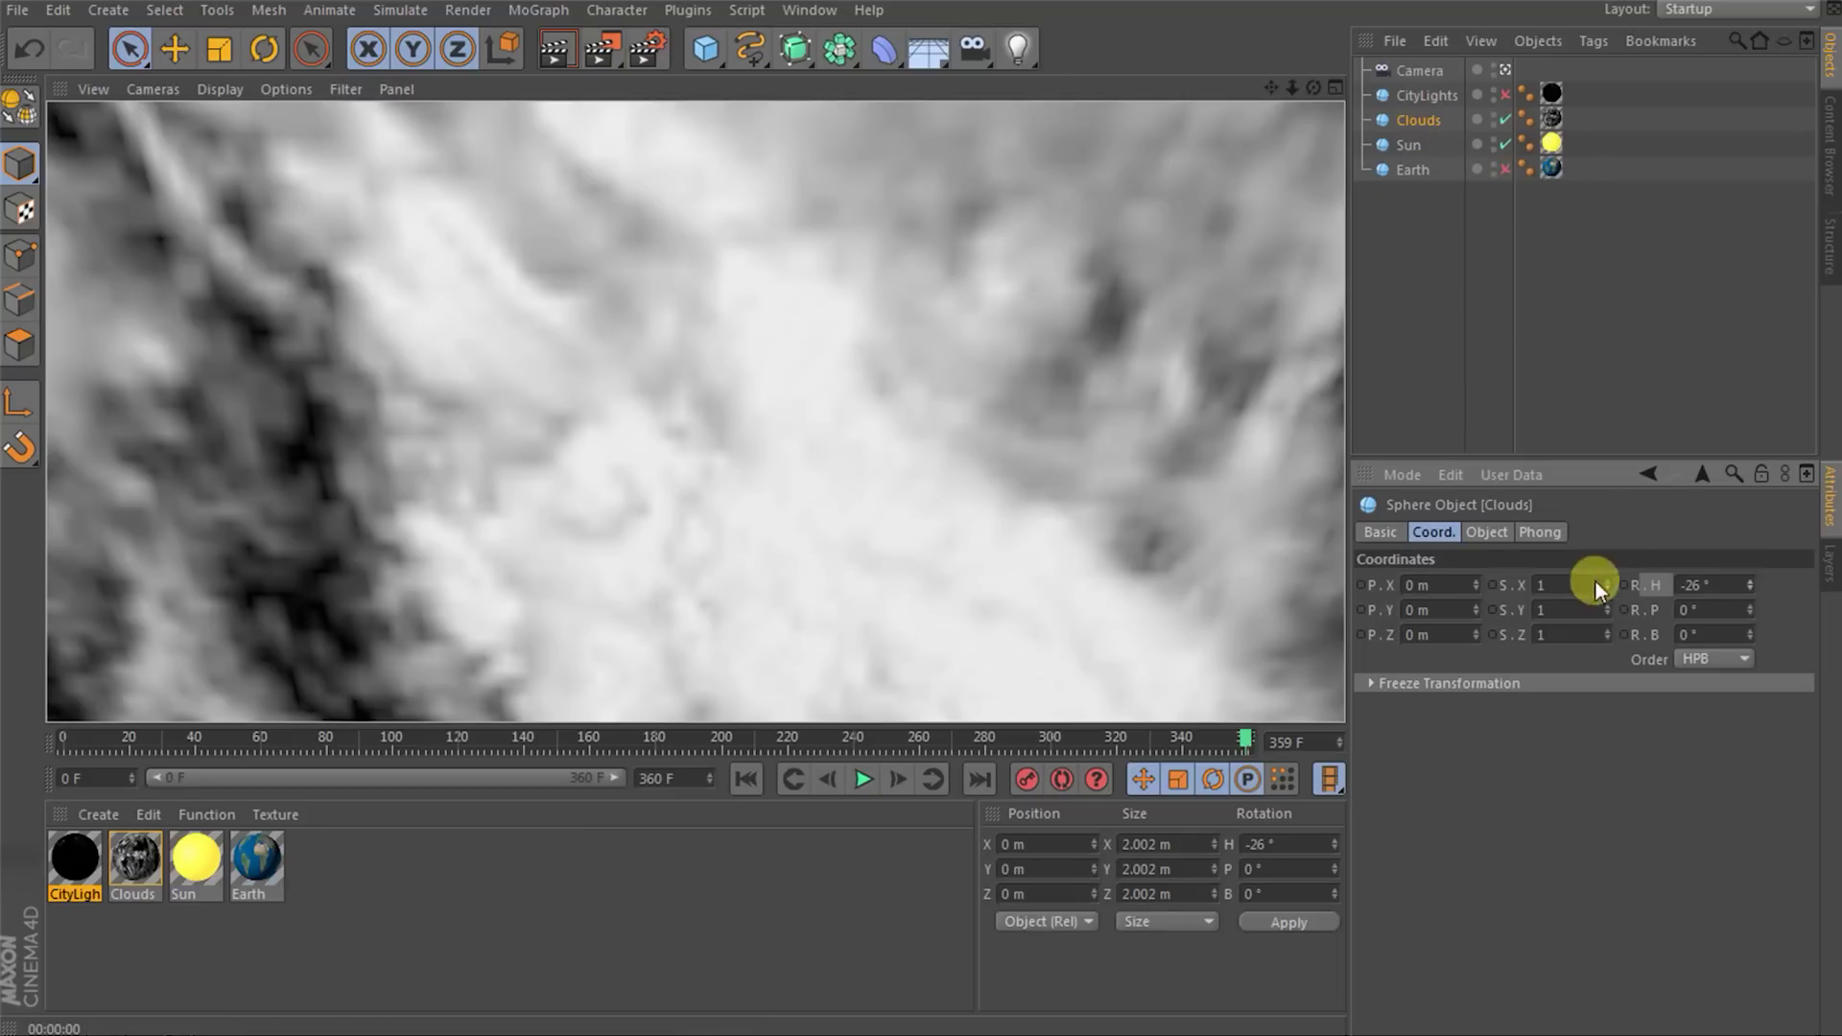
pyautogui.keyDown('ctrl'); pyautogui.click(1624, 584); pyautogui.keyUp('ctrl')
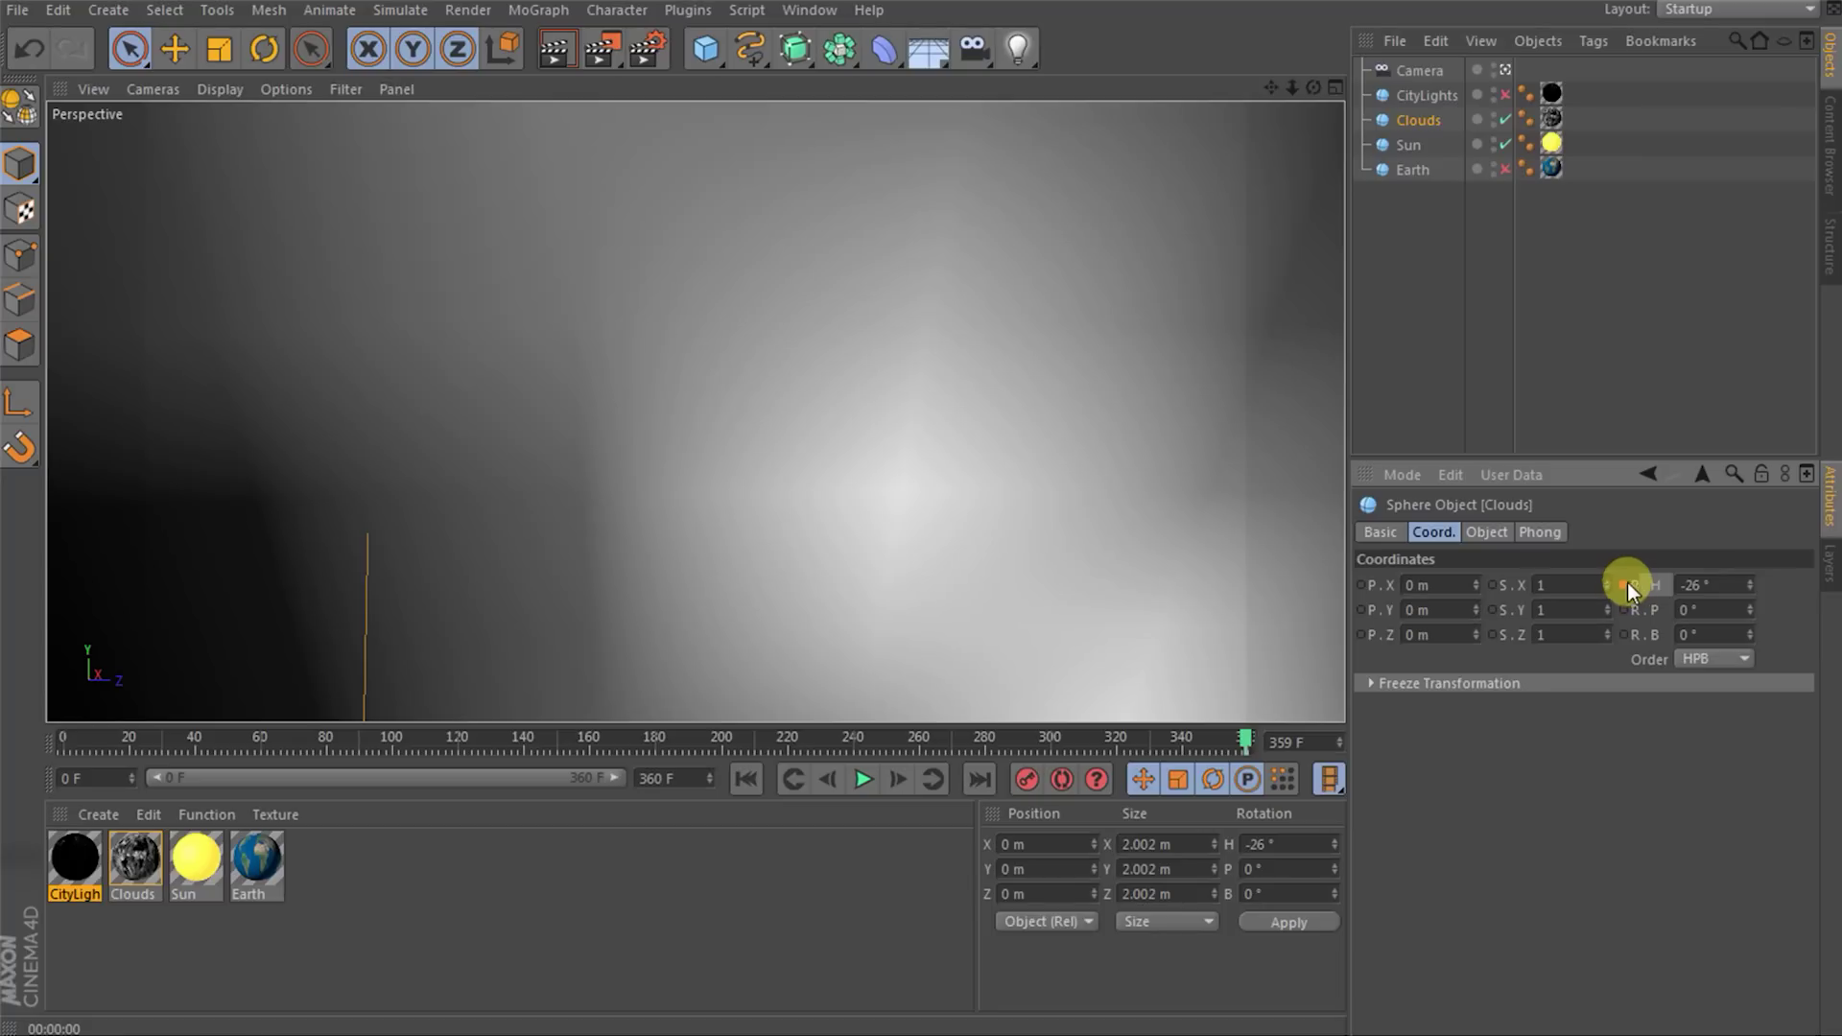
# - Keyframe the Clouds heading at -66° on frame 0, then preview the rotation
pyautogui.moveTo(1240, 738); pyautogui.dragTo(20, 732)
pyautogui.click(1735, 584)
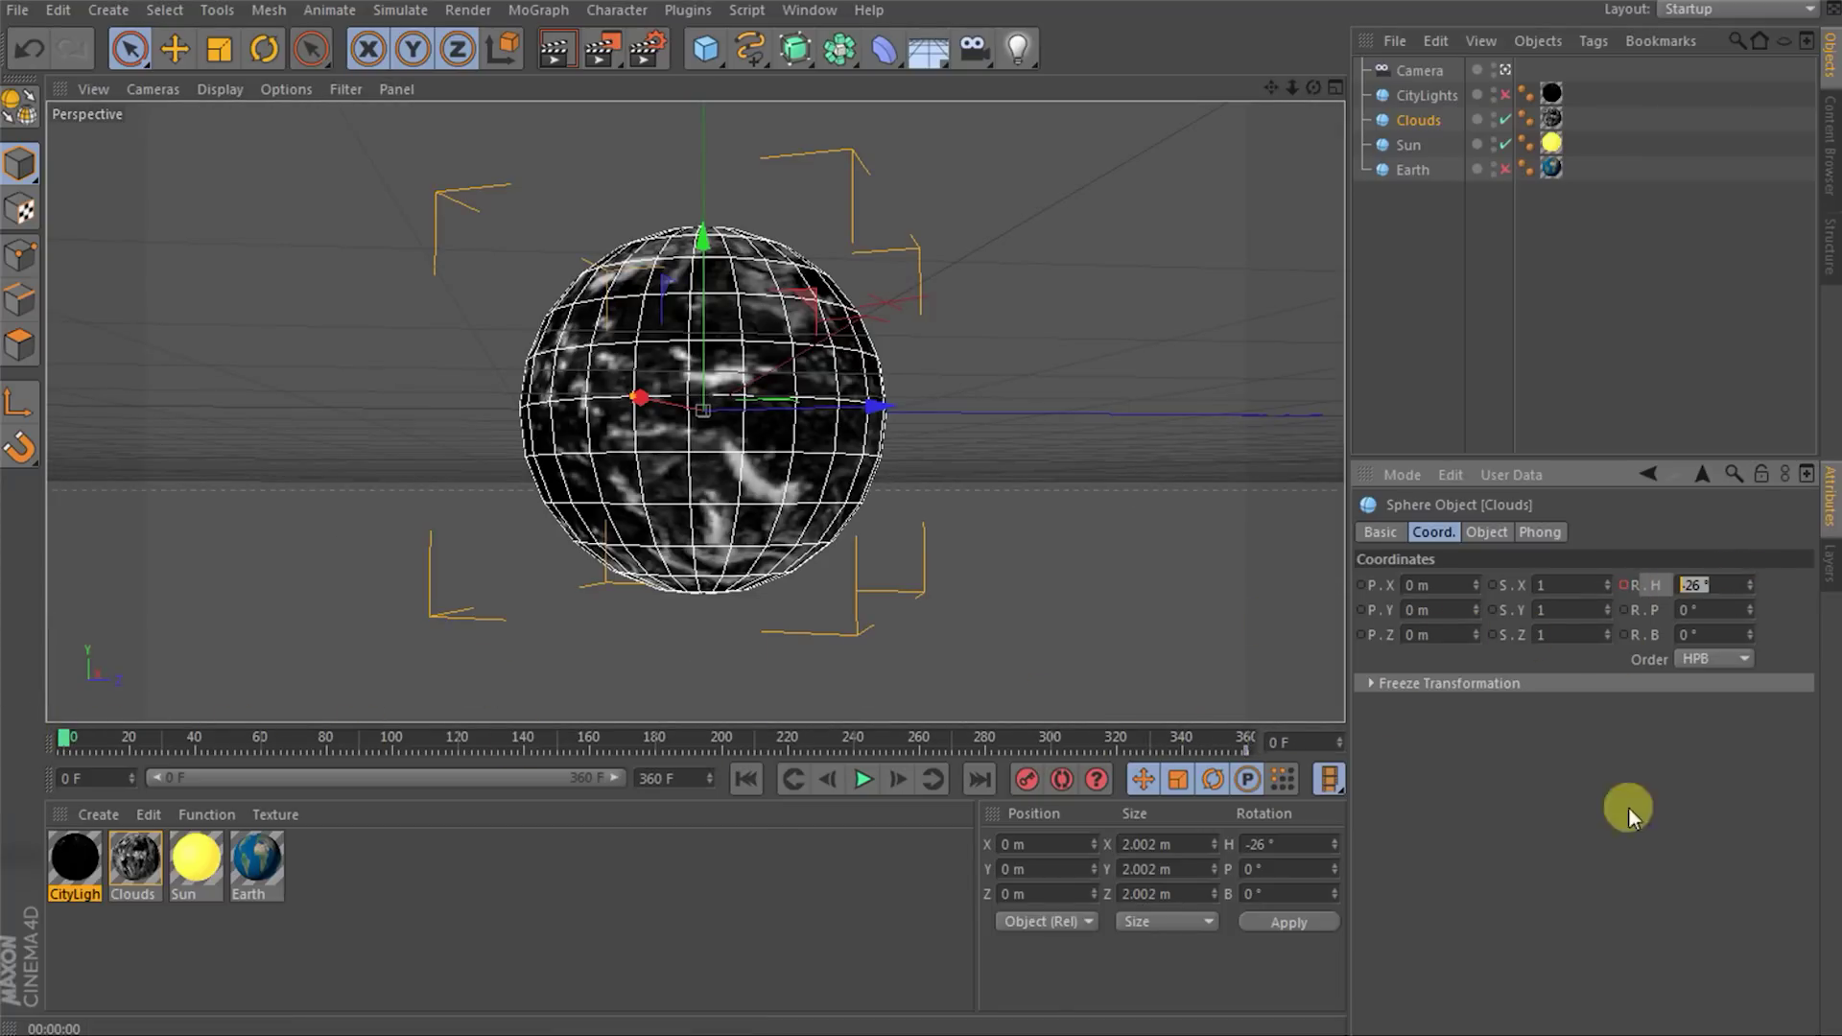
pyautogui.write('-66')
pyautogui.press('Return')
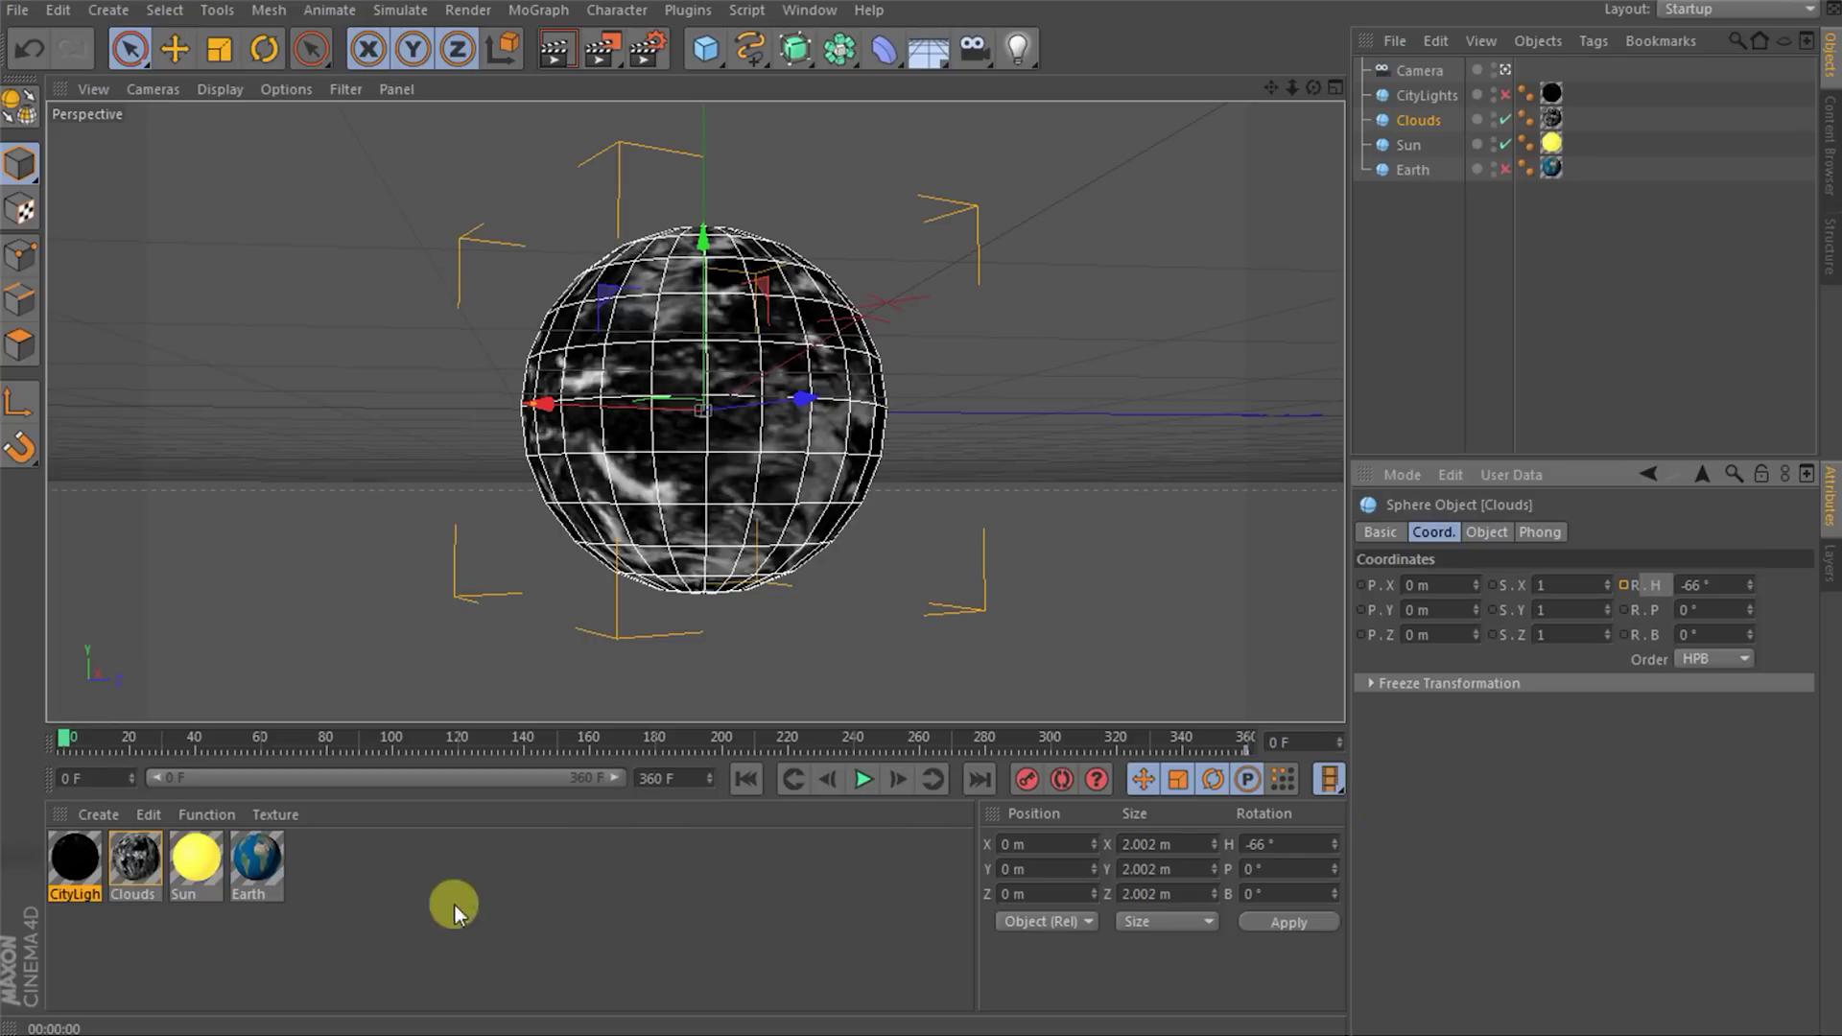
pyautogui.click(1626, 585)
pyautogui.moveTo(61, 739)
pyautogui.mouseDown()
pyautogui.moveTo(905, 764)
pyautogui.moveTo(1258, 803)
pyautogui.mouseUp()
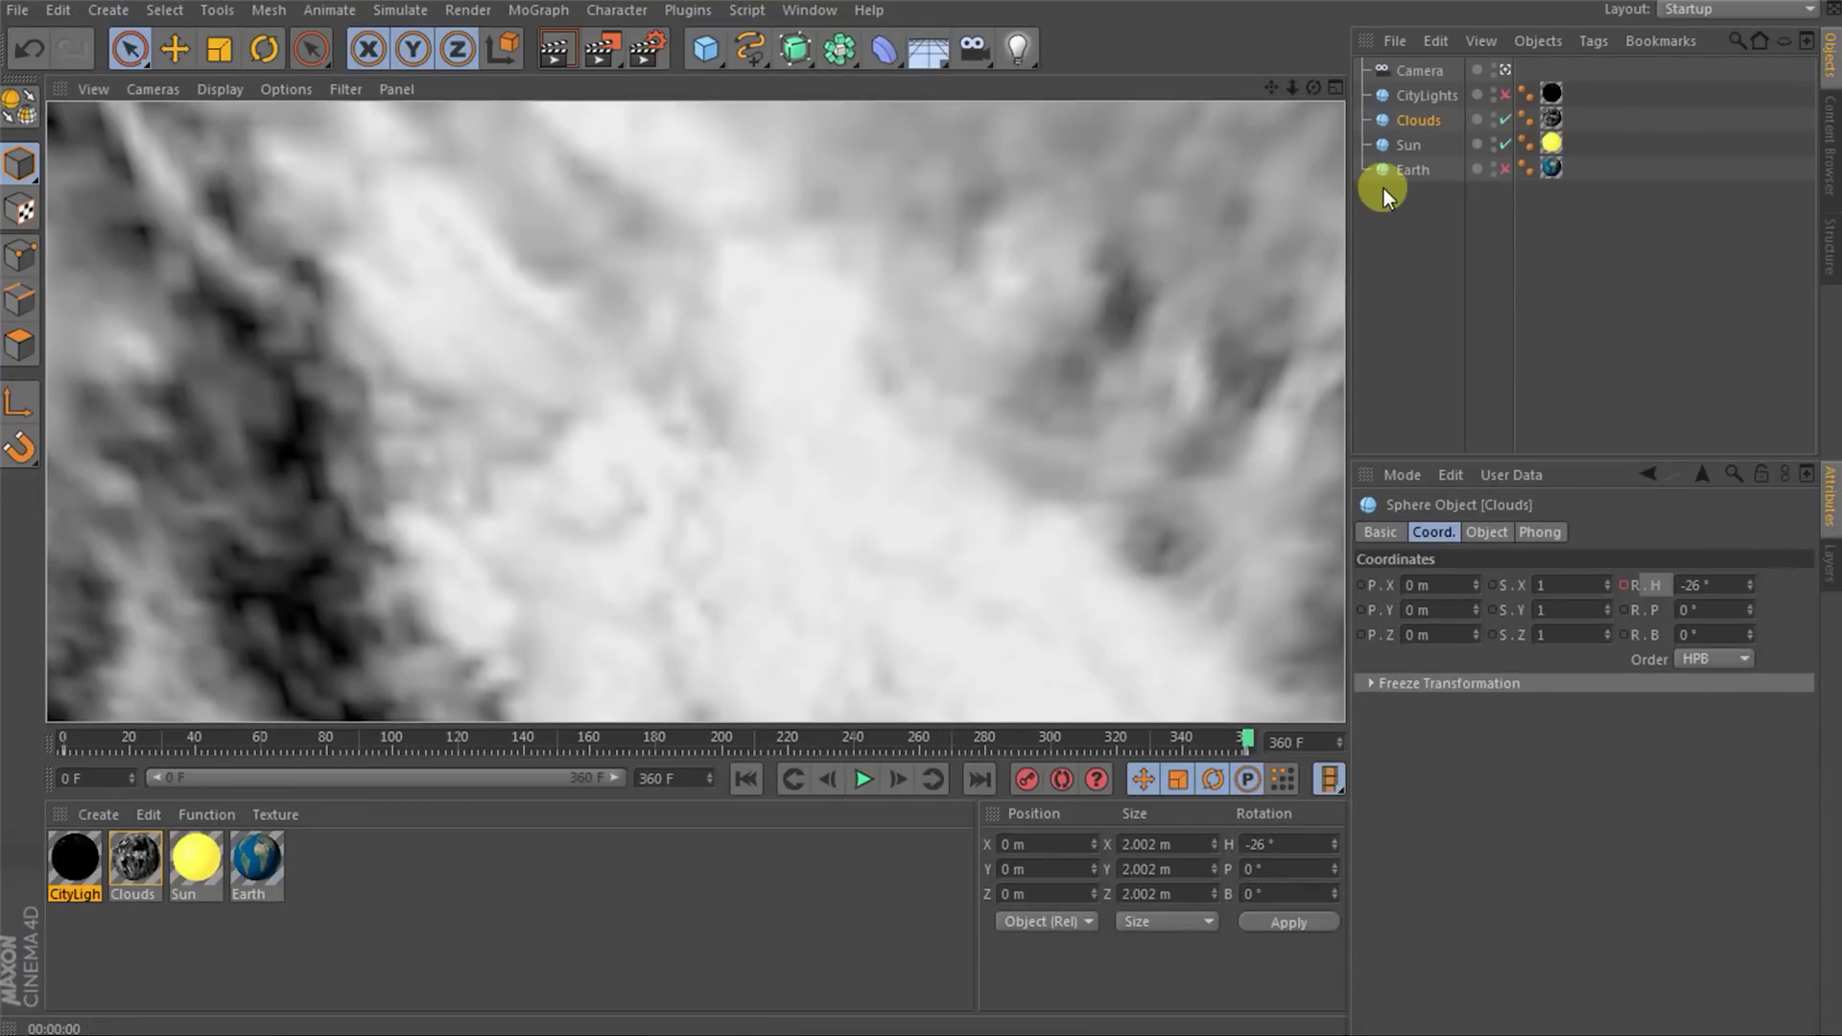
# - Hide Clouds, show CityLights, and match Earth's heading with 37° at frame 360
pyautogui.click(1506, 119)
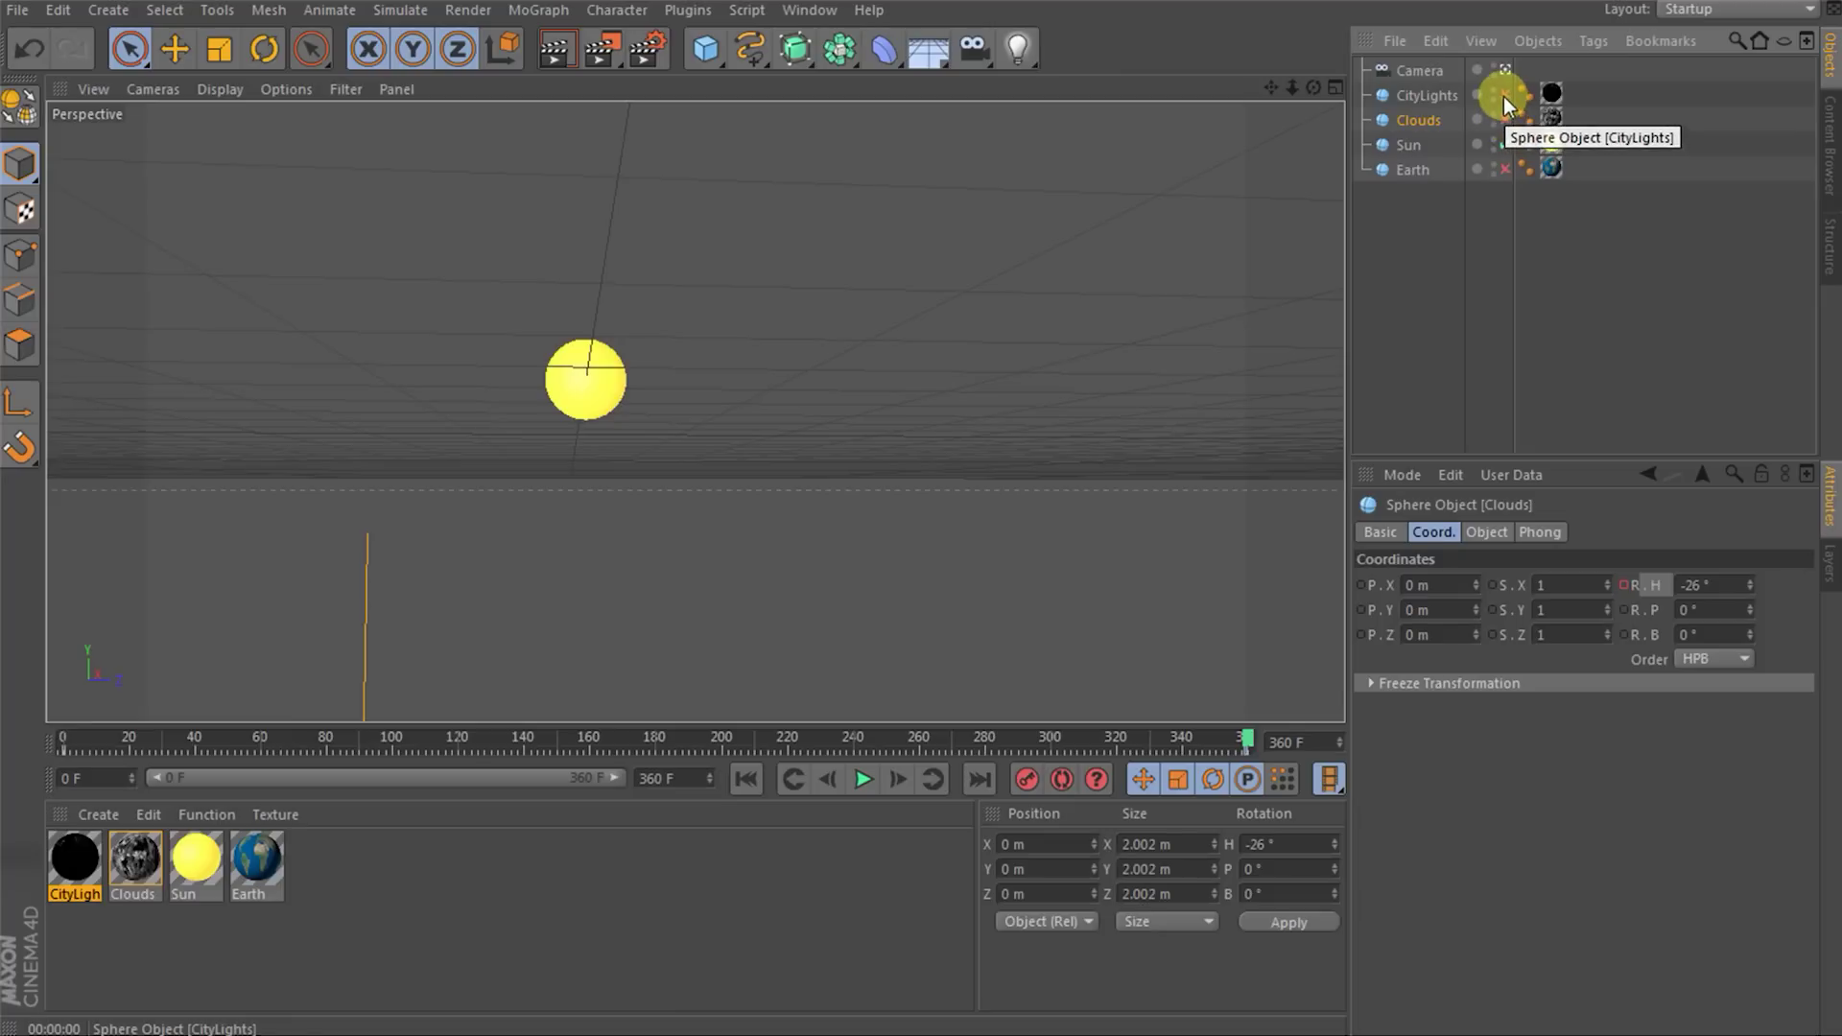
pyautogui.click(1504, 96)
pyautogui.click(1417, 97)
pyautogui.click(1414, 169)
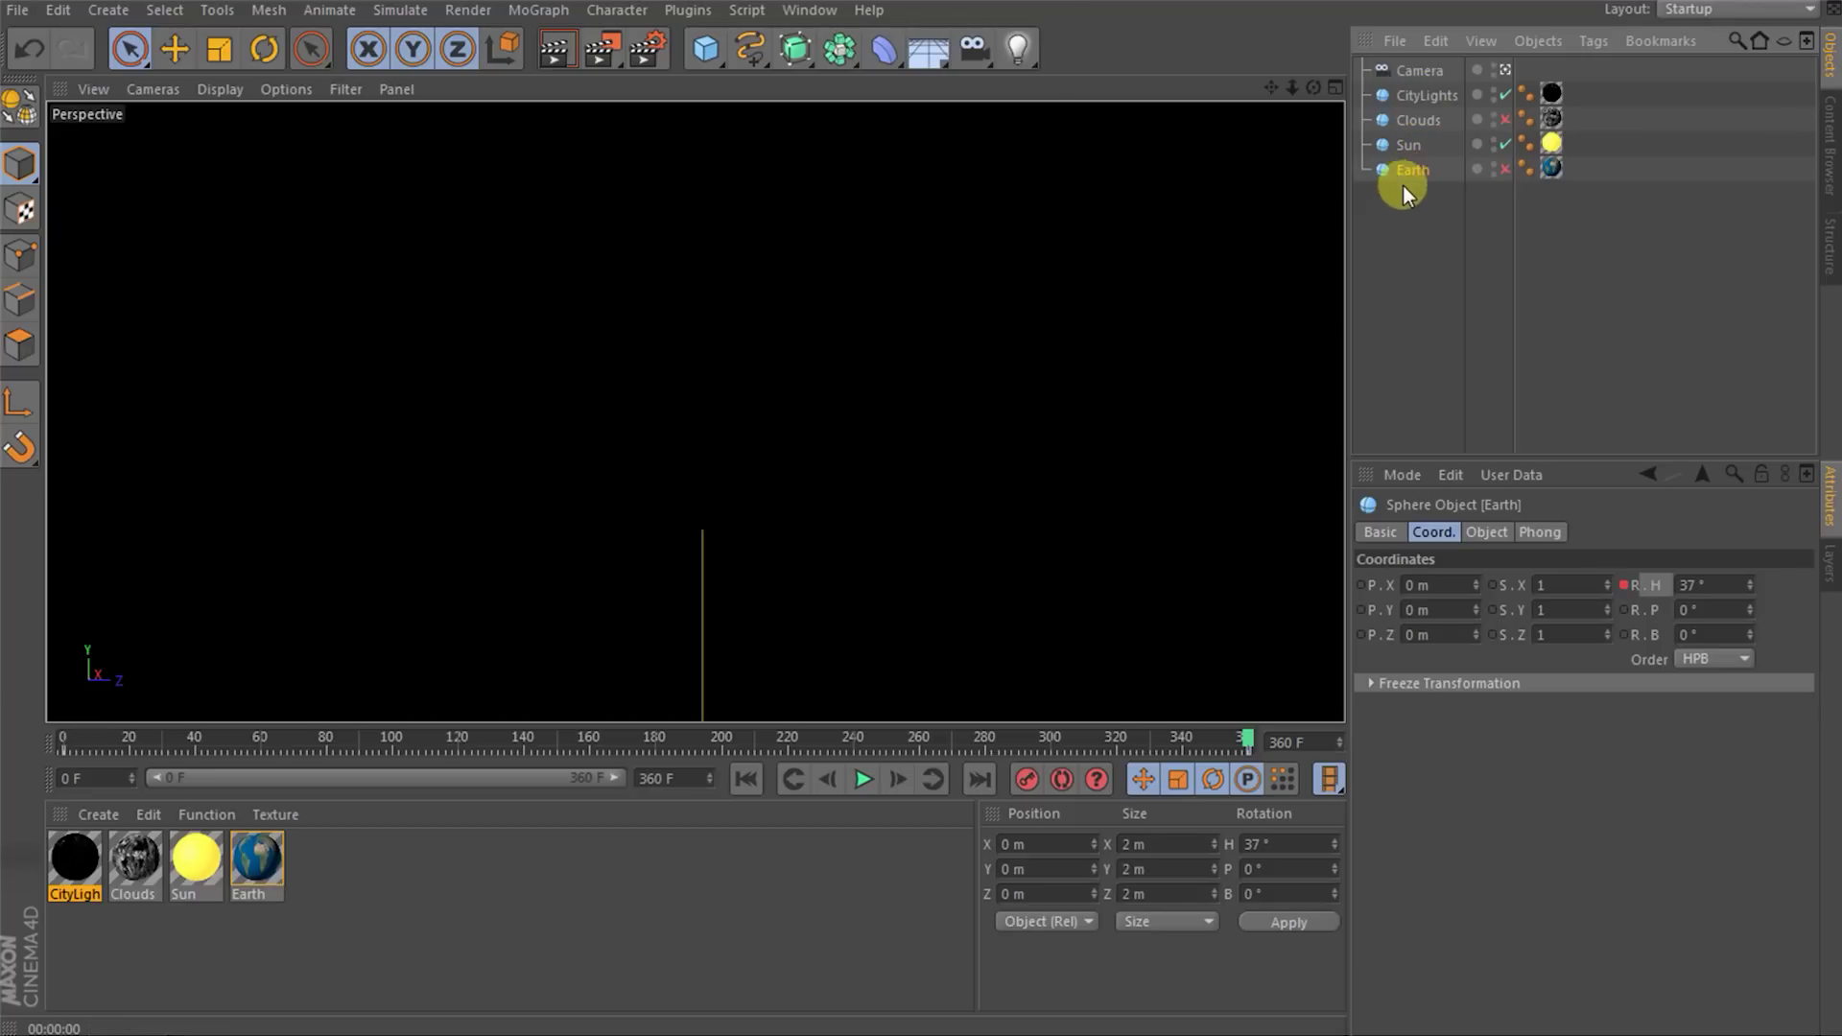
pyautogui.click(1427, 96)
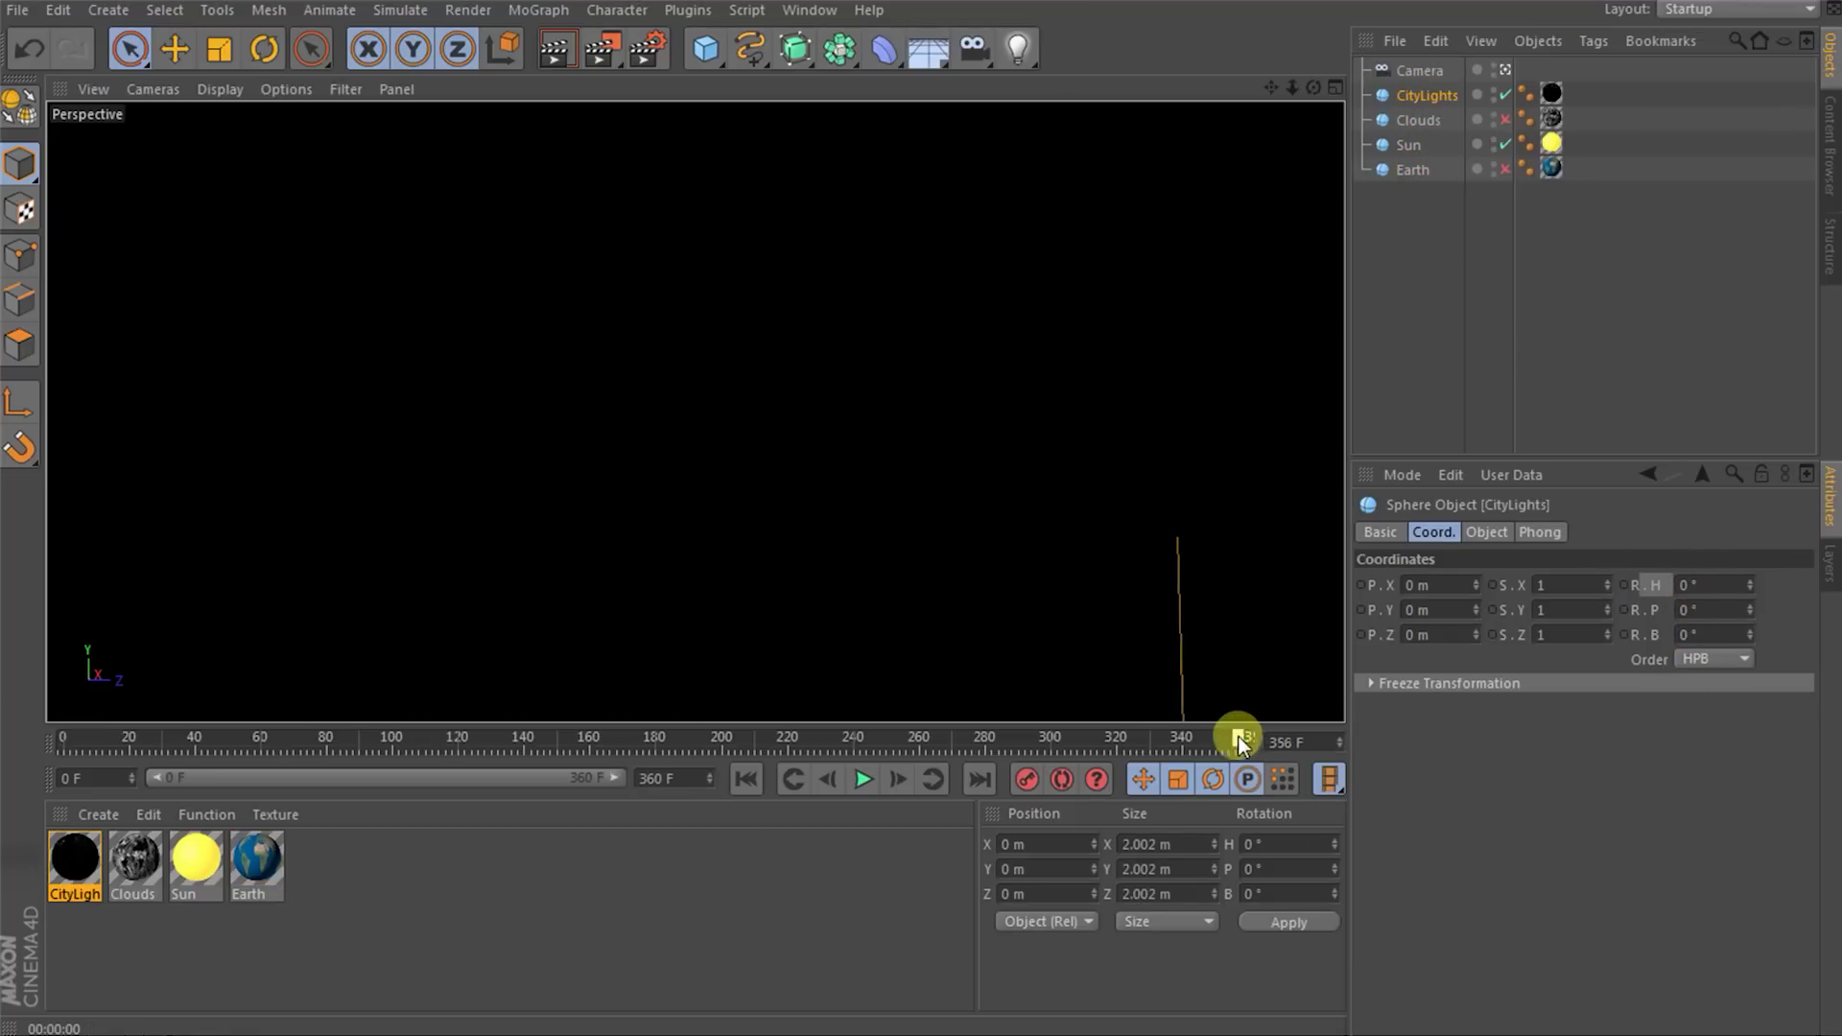
pyautogui.click(1410, 170)
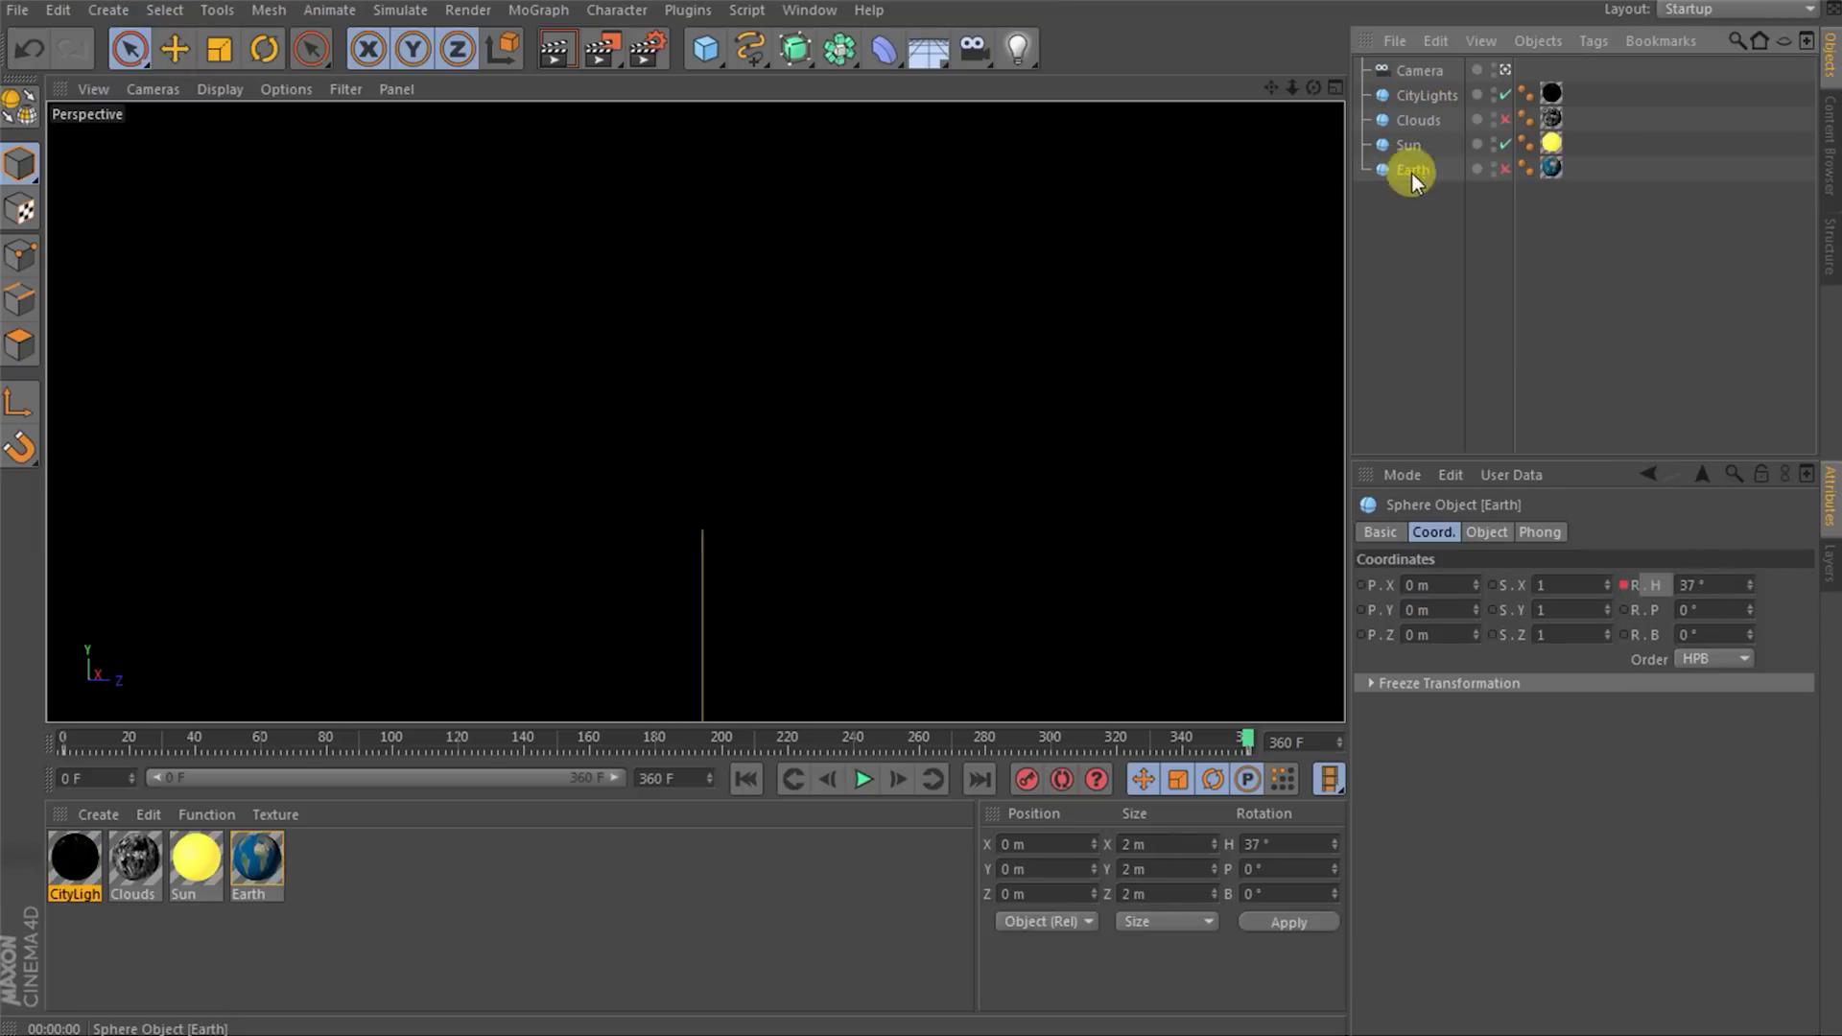
pyautogui.click(1427, 96)
pyautogui.click(1712, 588)
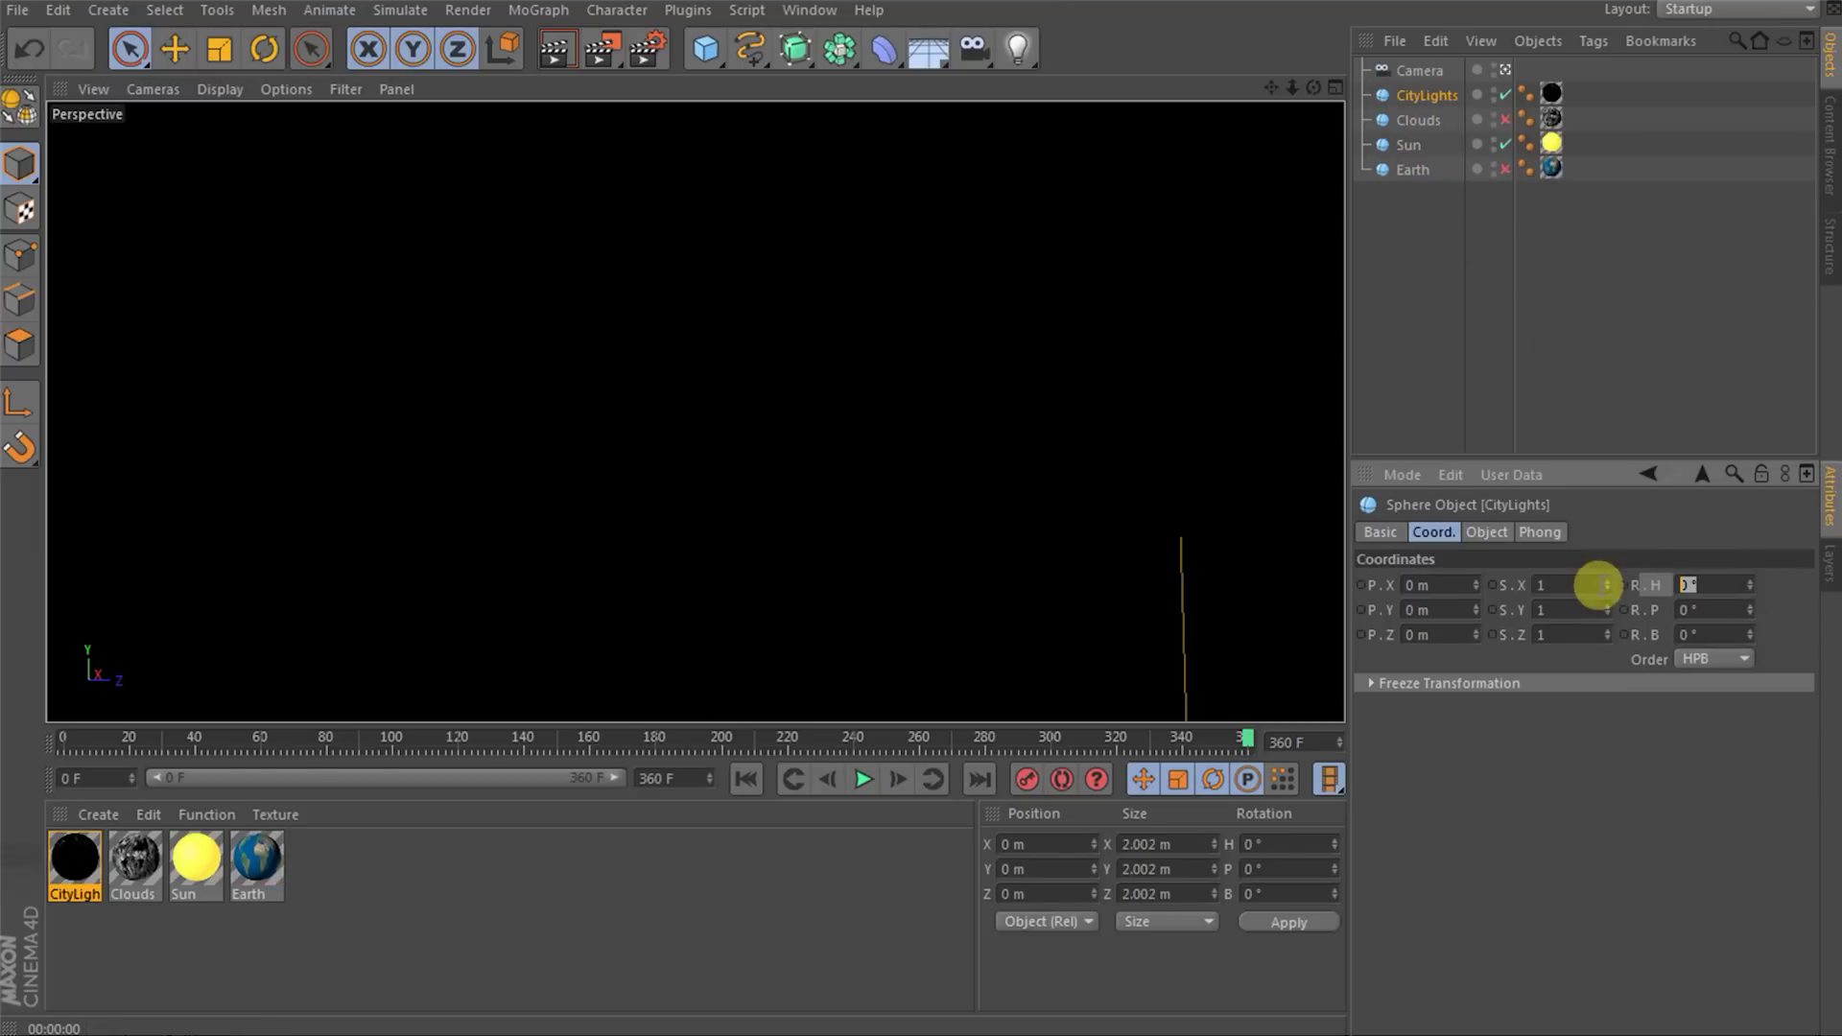
pyautogui.write('37')
pyautogui.press('Return')
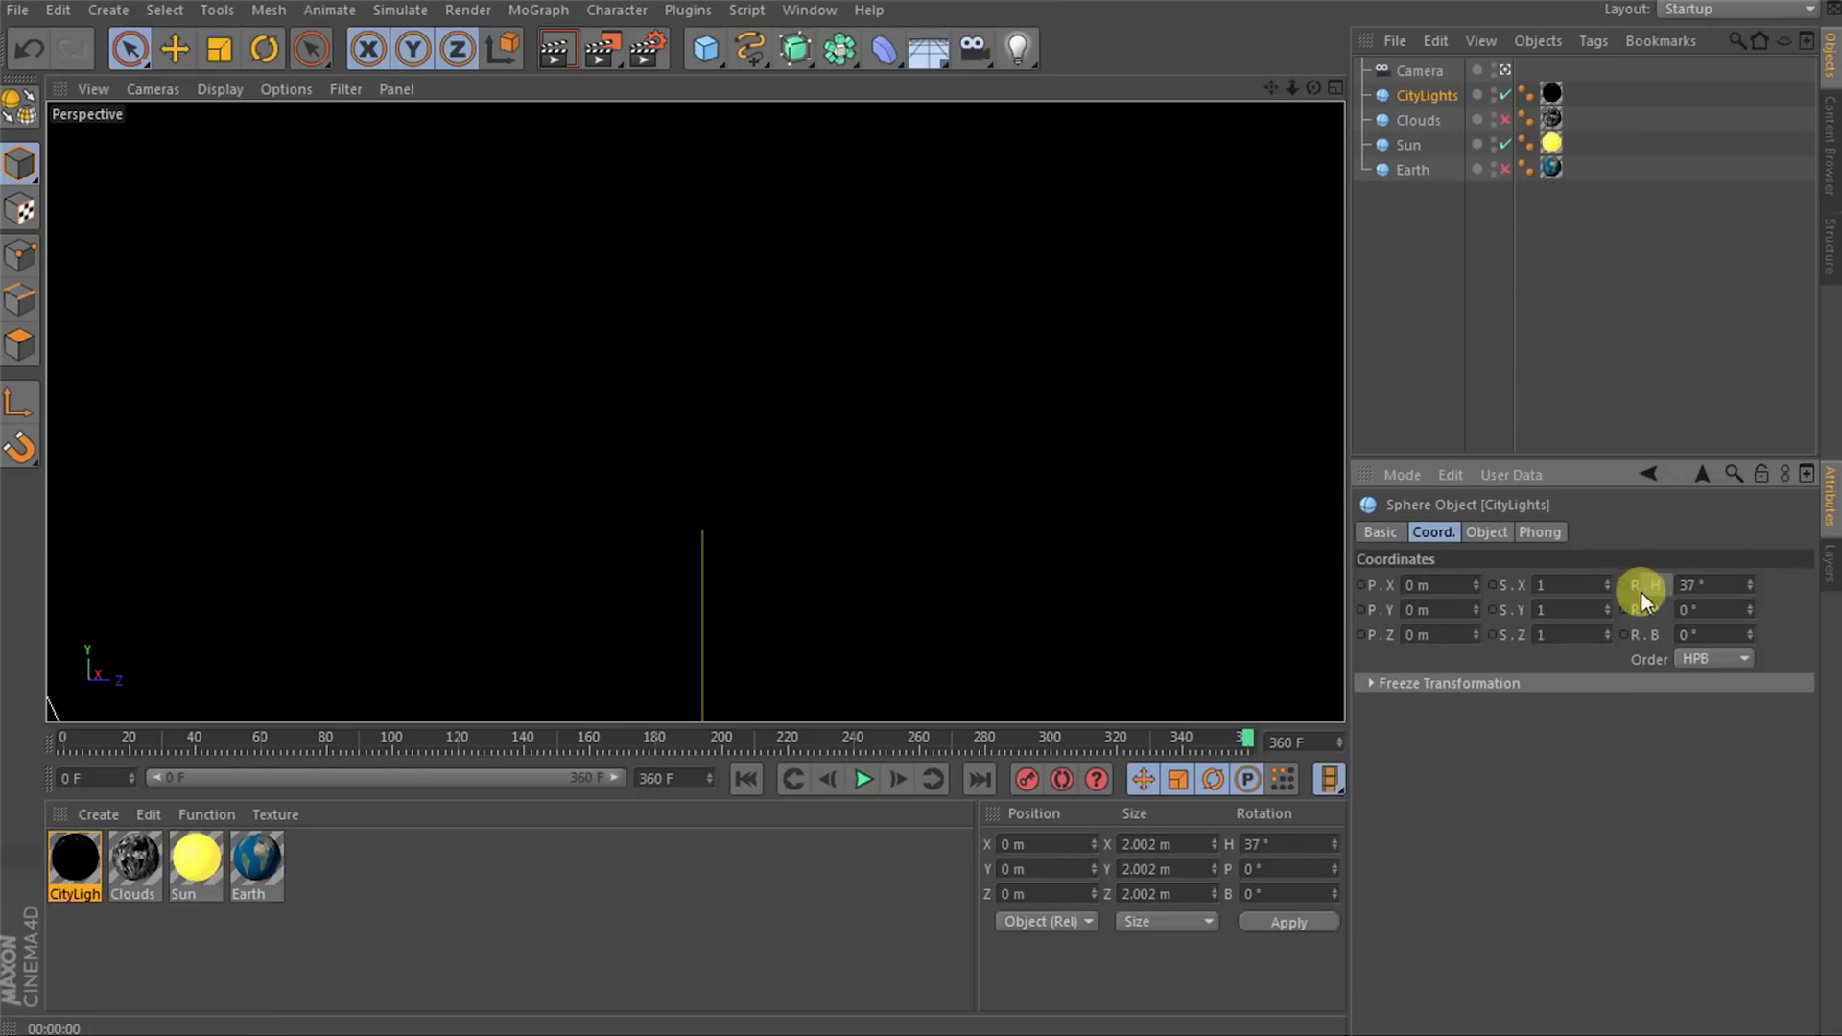
# - Keyframe CityLights' heading at -6° on frame 0 to match Earth
pyautogui.moveTo(1247, 739); pyautogui.dragTo(20, 758)
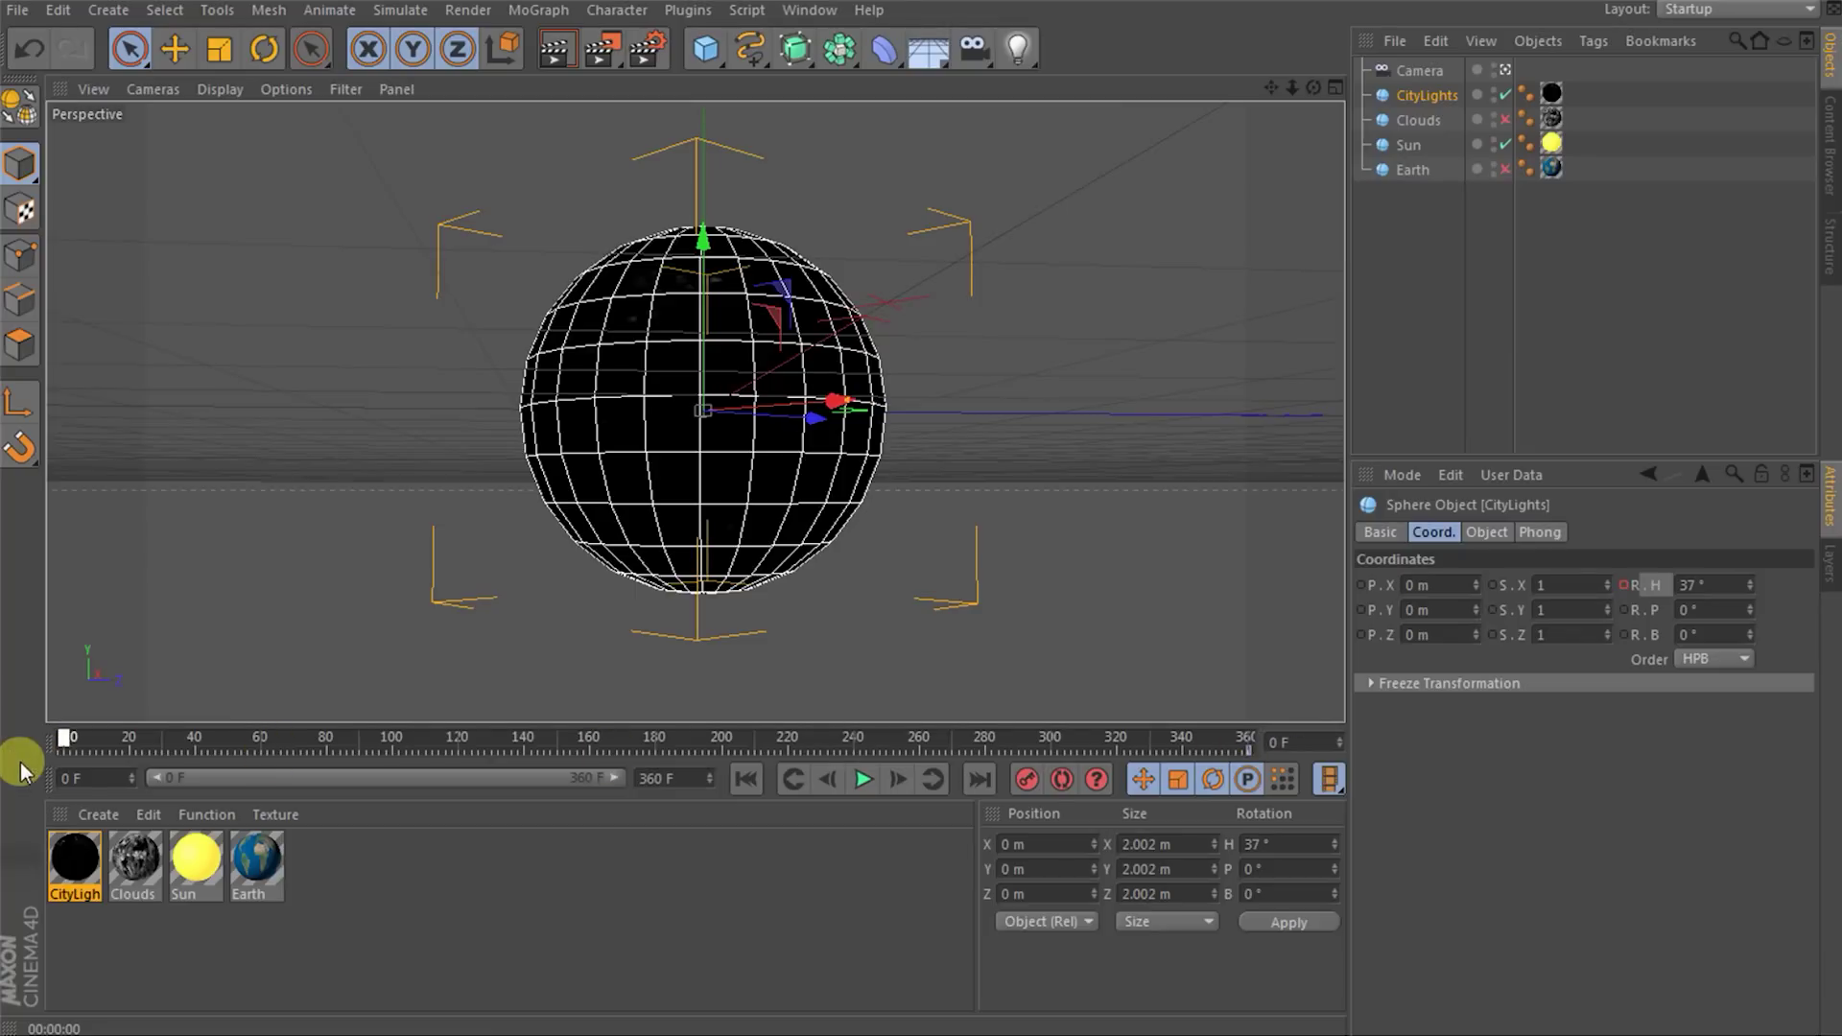
pyautogui.click(1414, 169)
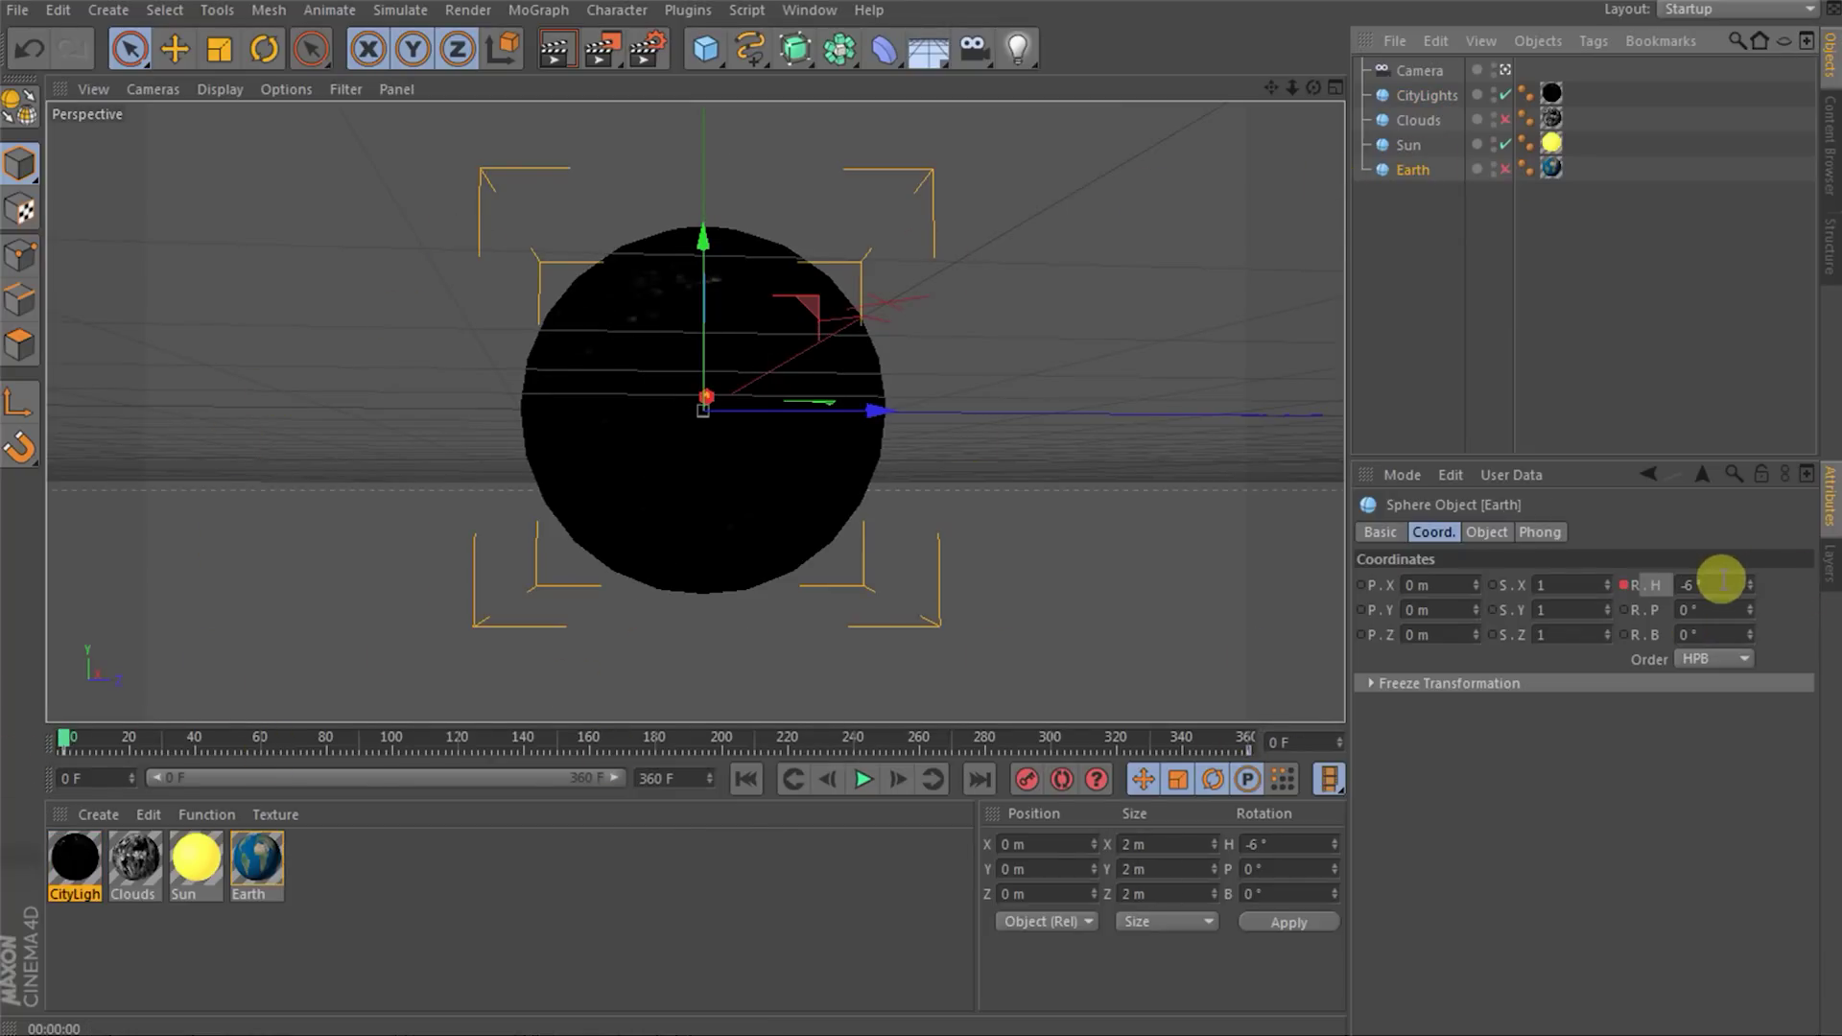
pyautogui.click(1420, 96)
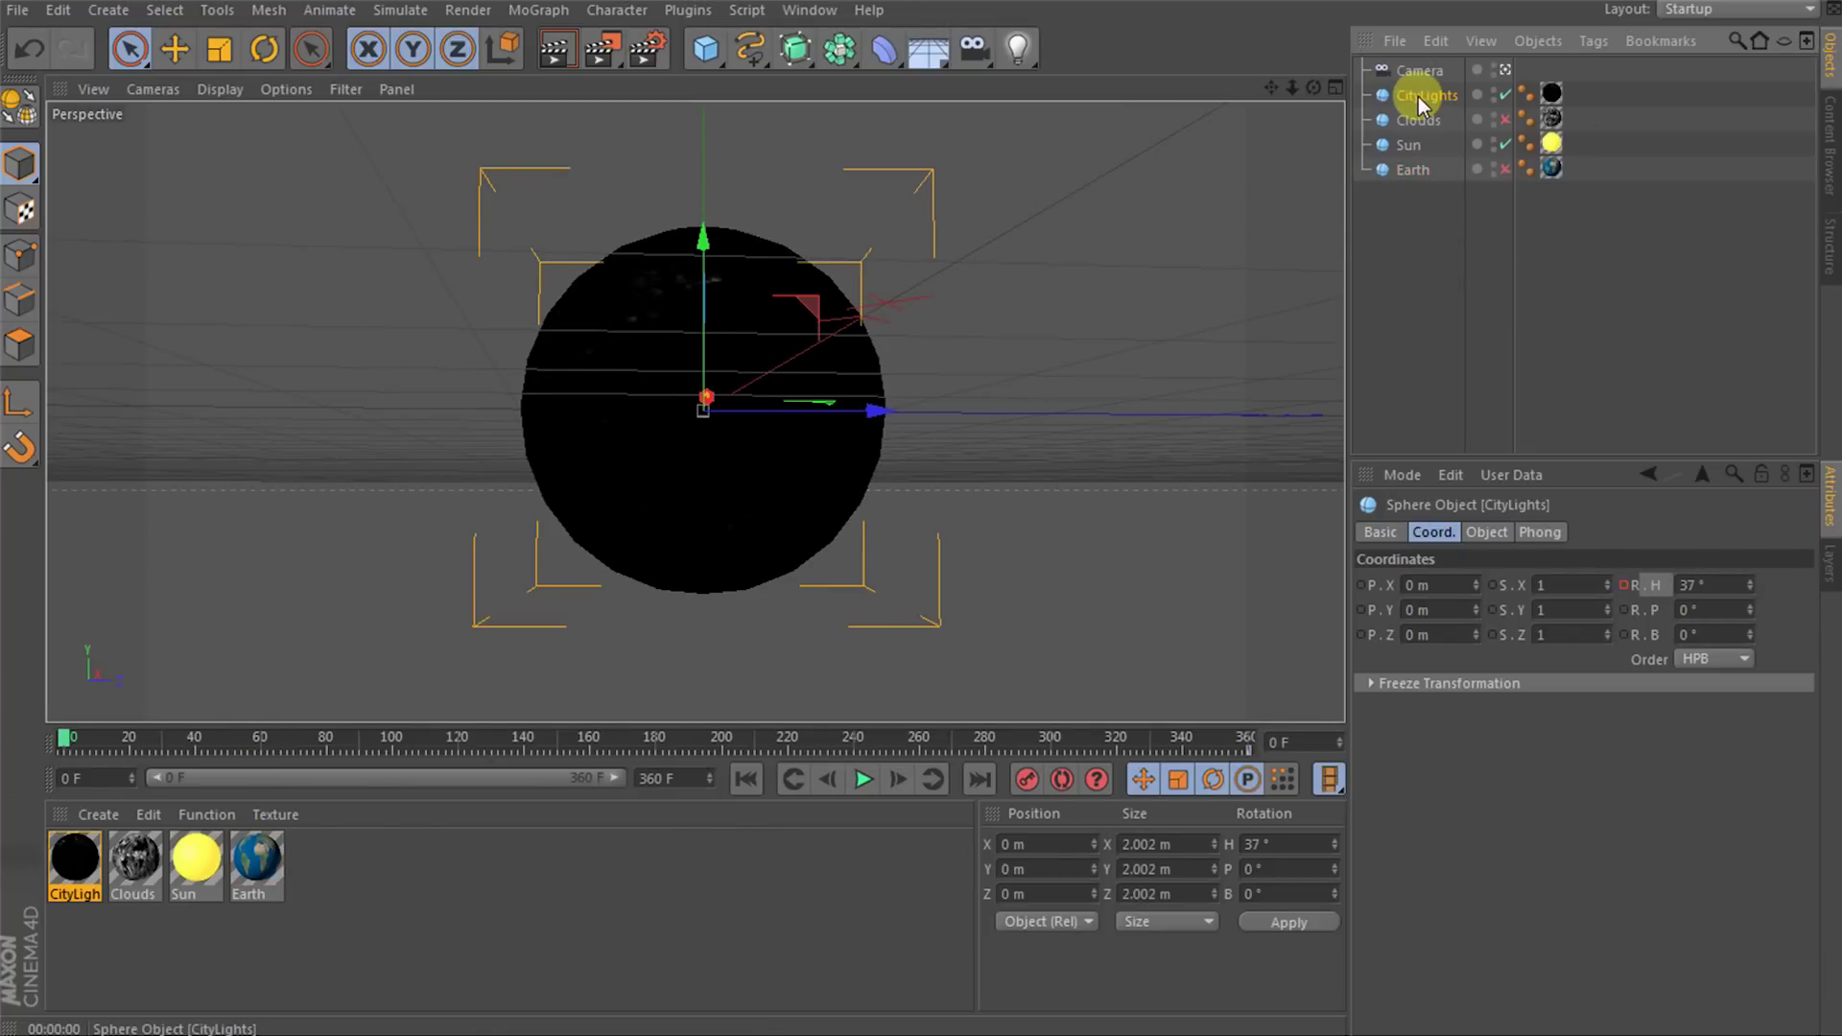
pyautogui.click(1704, 584)
pyautogui.write('-6')
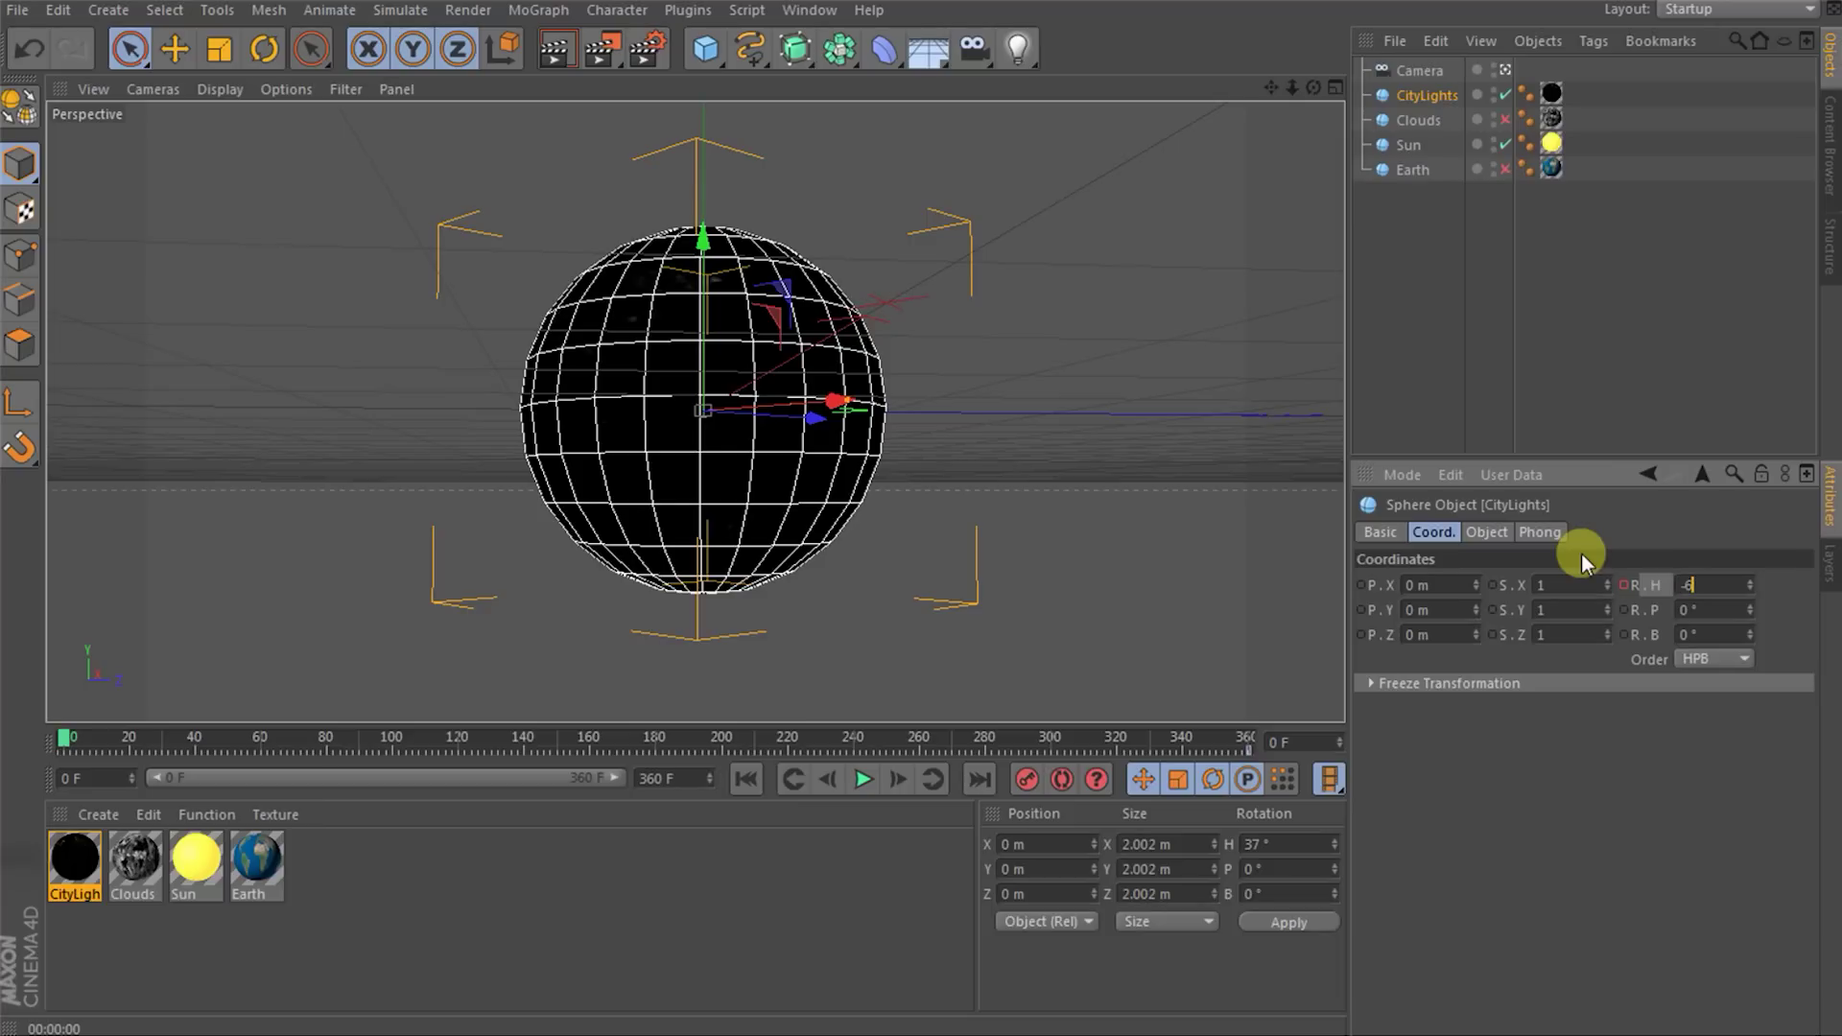
pyautogui.press('Return')
pyautogui.click(1623, 584)
# - Render city-light previews around frames 327–350, then hide the CityLights sphere
pyautogui.moveTo(67, 746)
pyautogui.mouseDown()
pyautogui.moveTo(201, 723)
pyautogui.moveTo(1119, 744)
pyautogui.mouseUp()
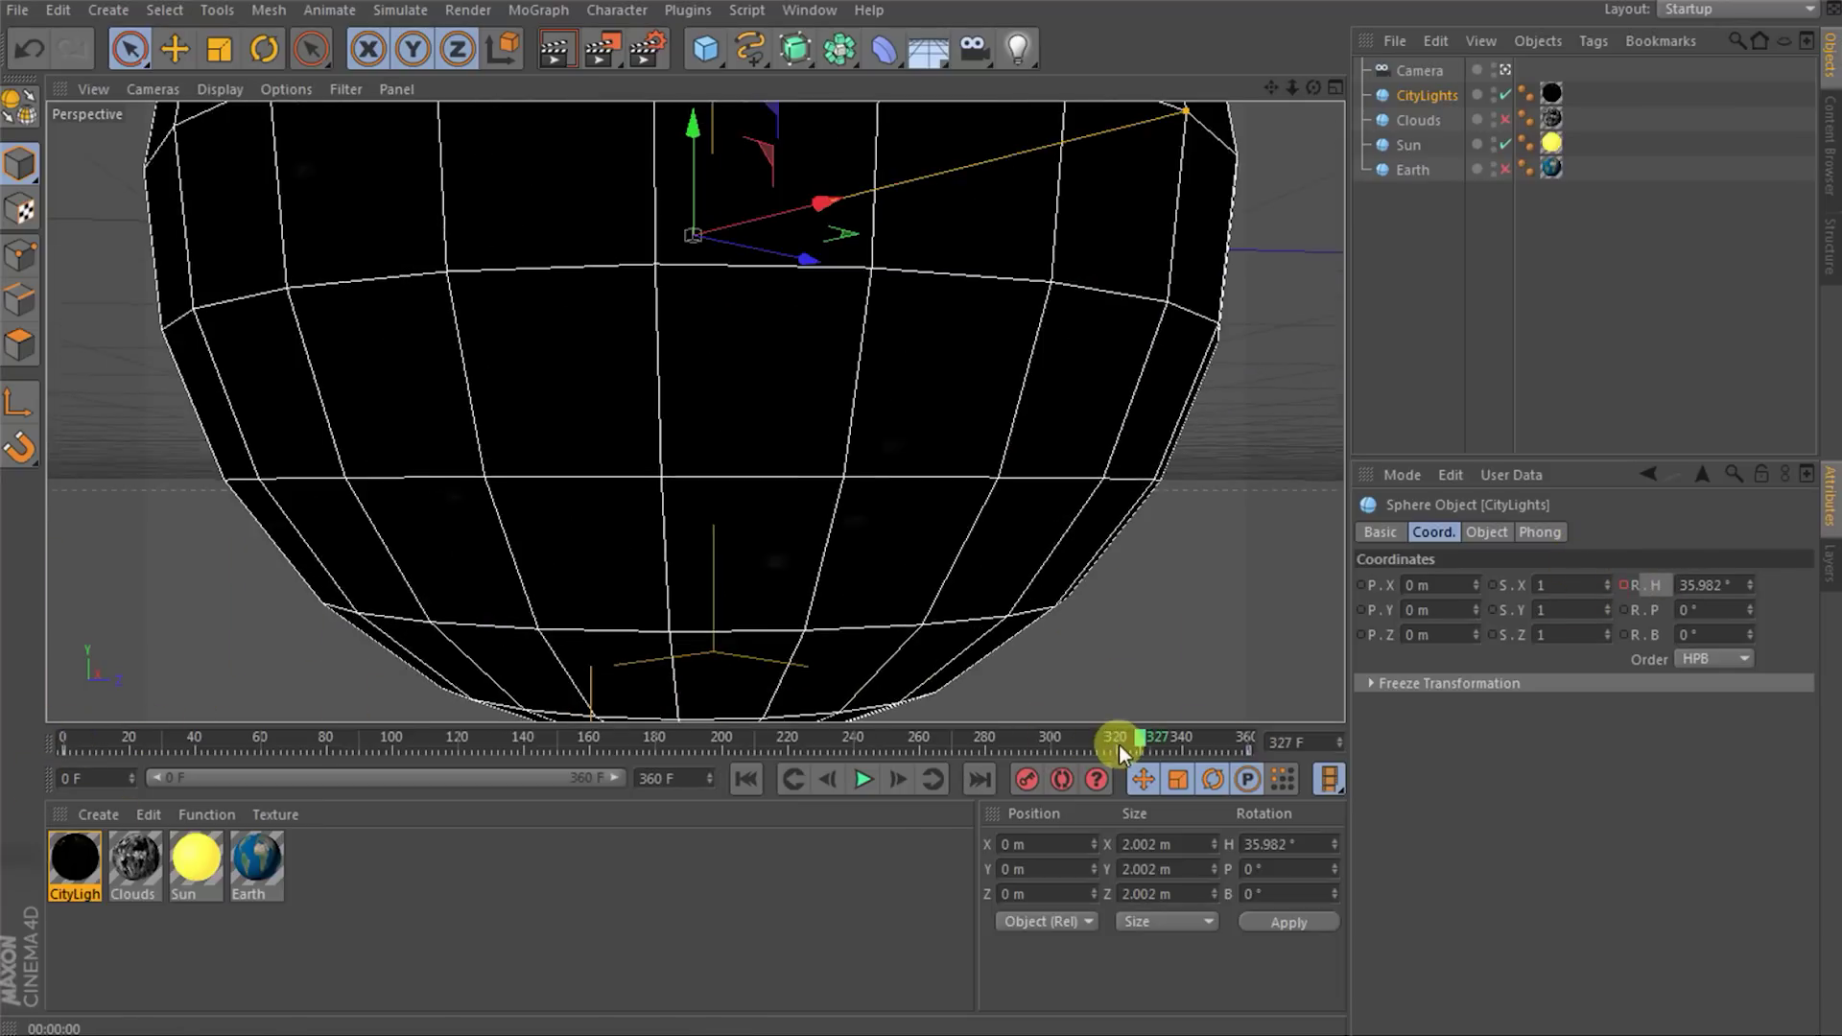
pyautogui.hotkey('ctrl', 'r')
pyautogui.moveTo(1134, 741); pyautogui.dragTo(1212, 752)
pyautogui.hotkey('ctrl', 'r')
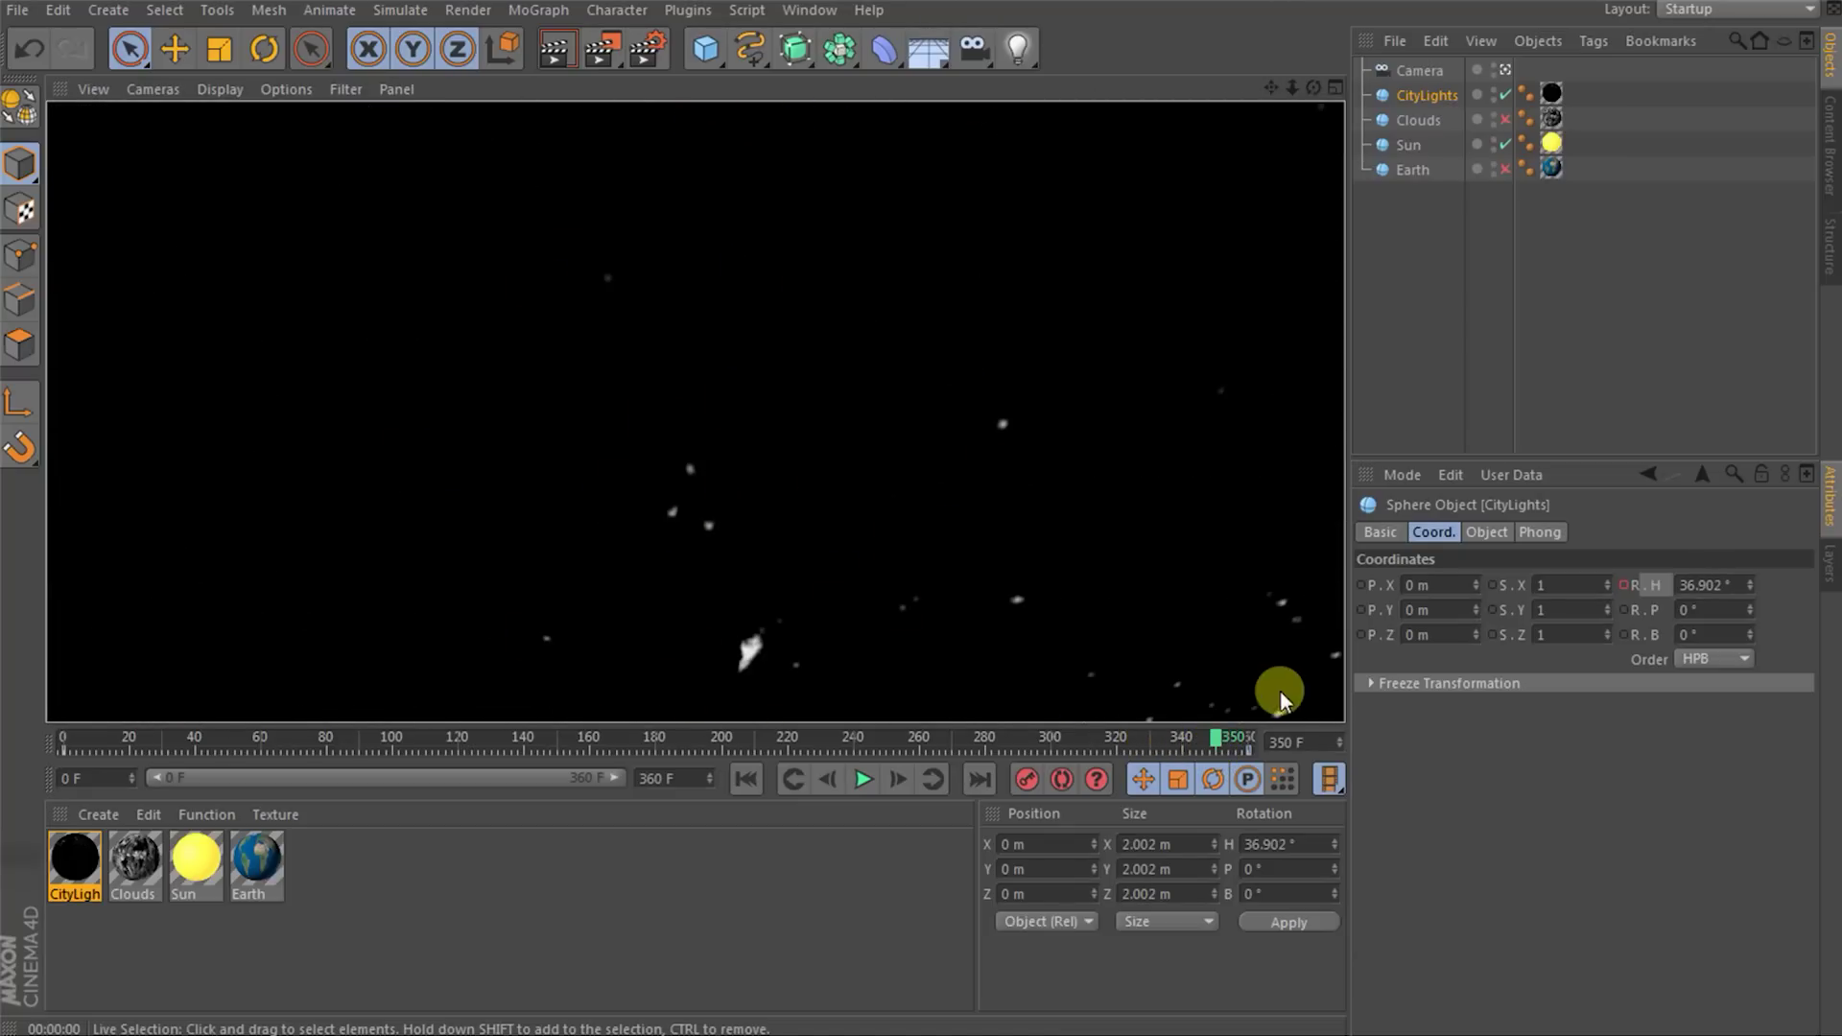
pyautogui.click(1224, 743)
pyautogui.hotkey('ctrl', 'r')
pyautogui.moveTo(1243, 743); pyautogui.dragTo(86, 748)
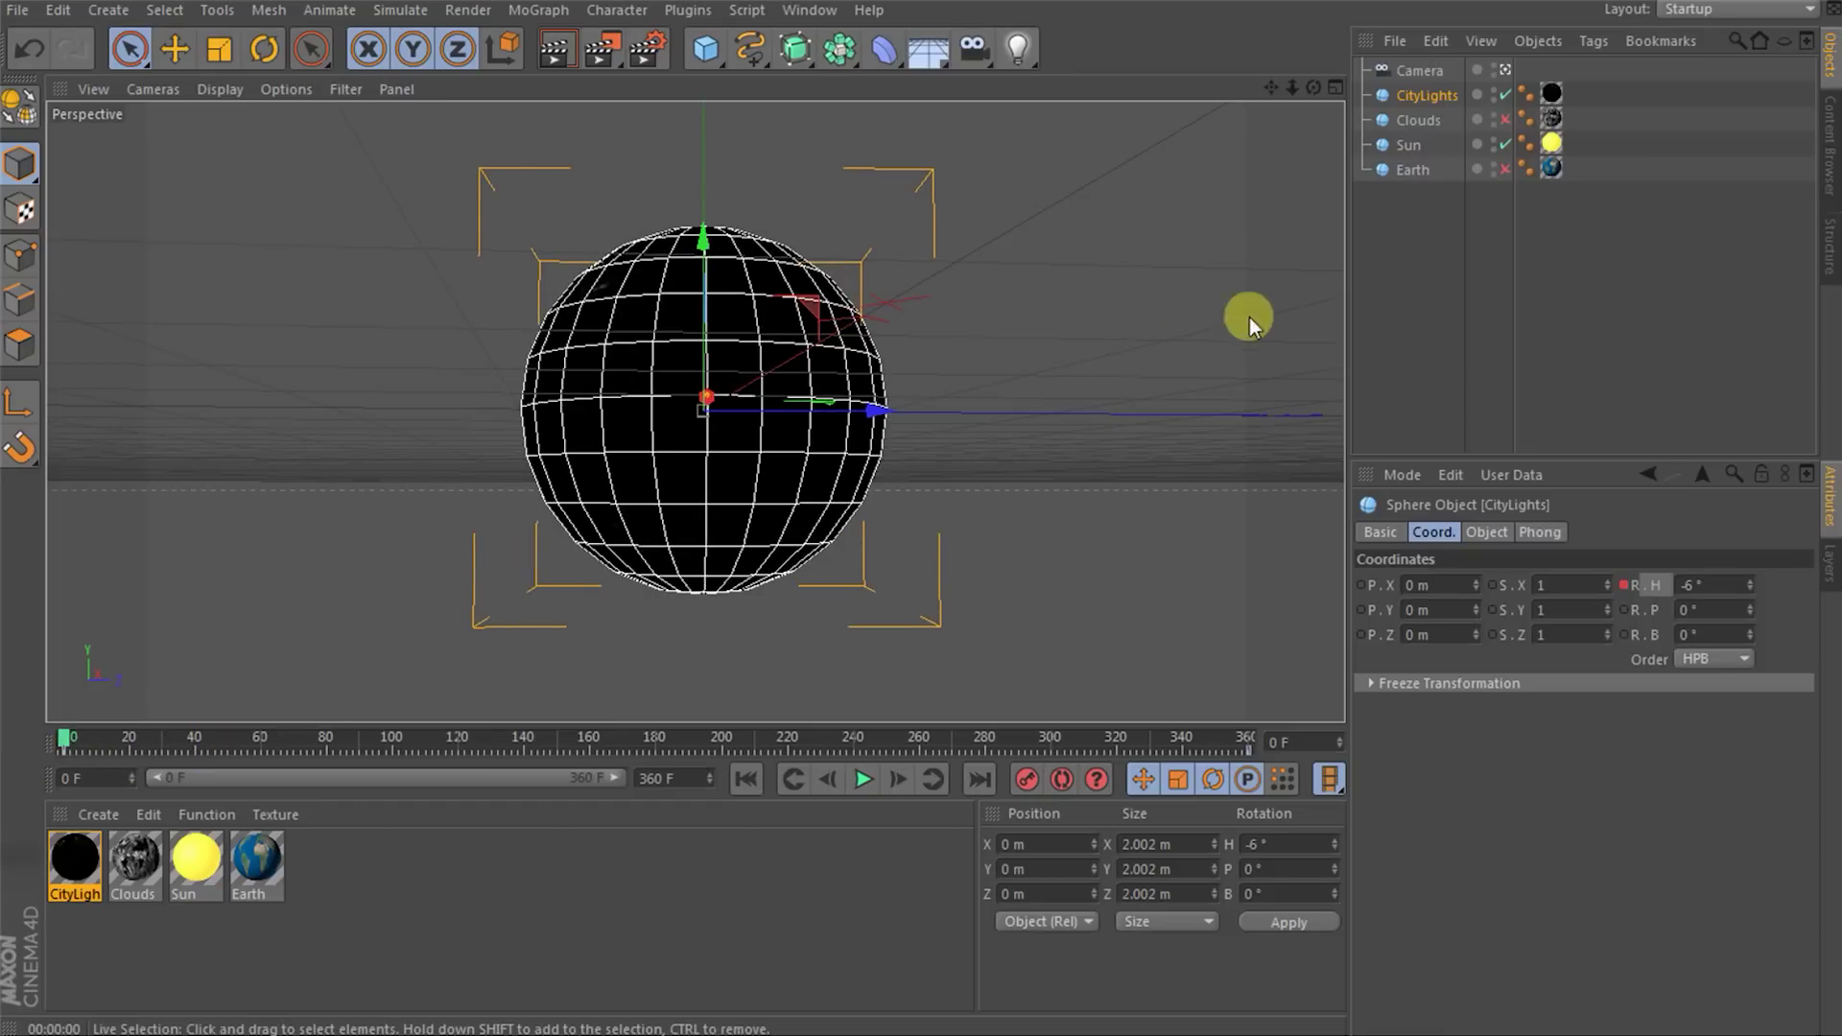
pyautogui.click(1504, 95)
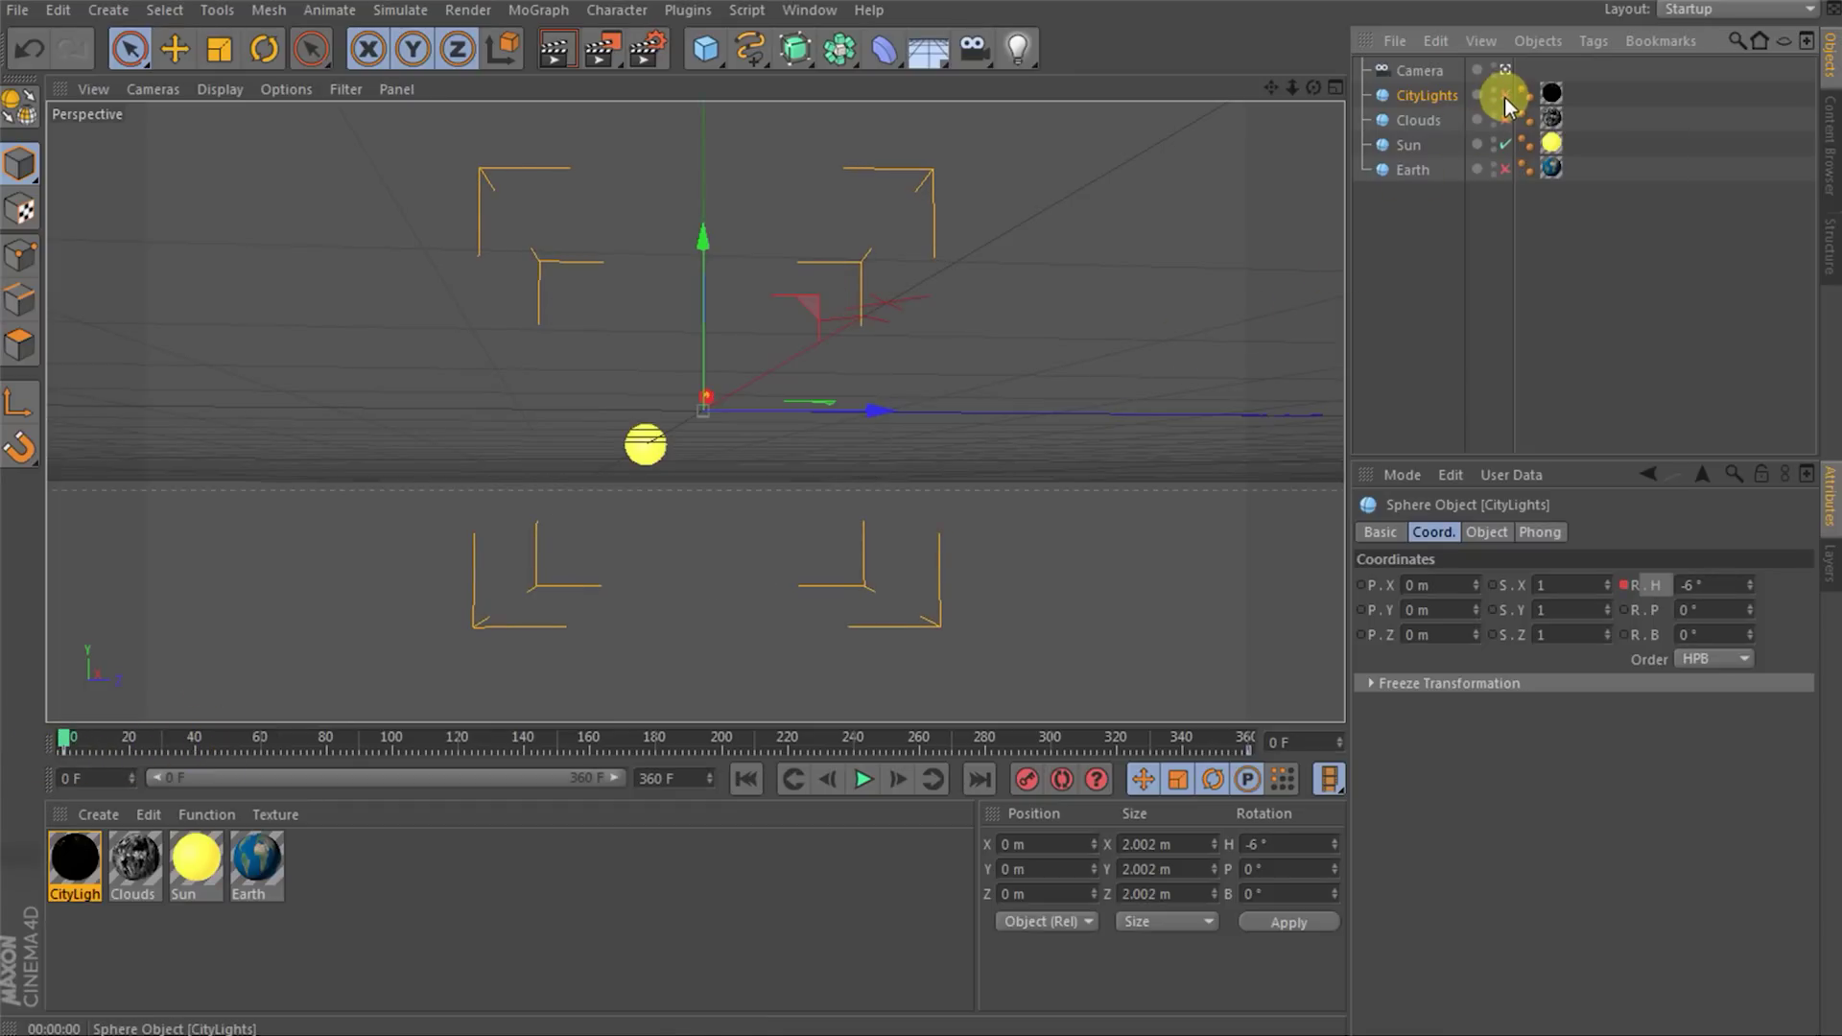
# - Show Earth and keyframe the Sun at Earth's upper-left edge on frame 61
pyautogui.click(1505, 169)
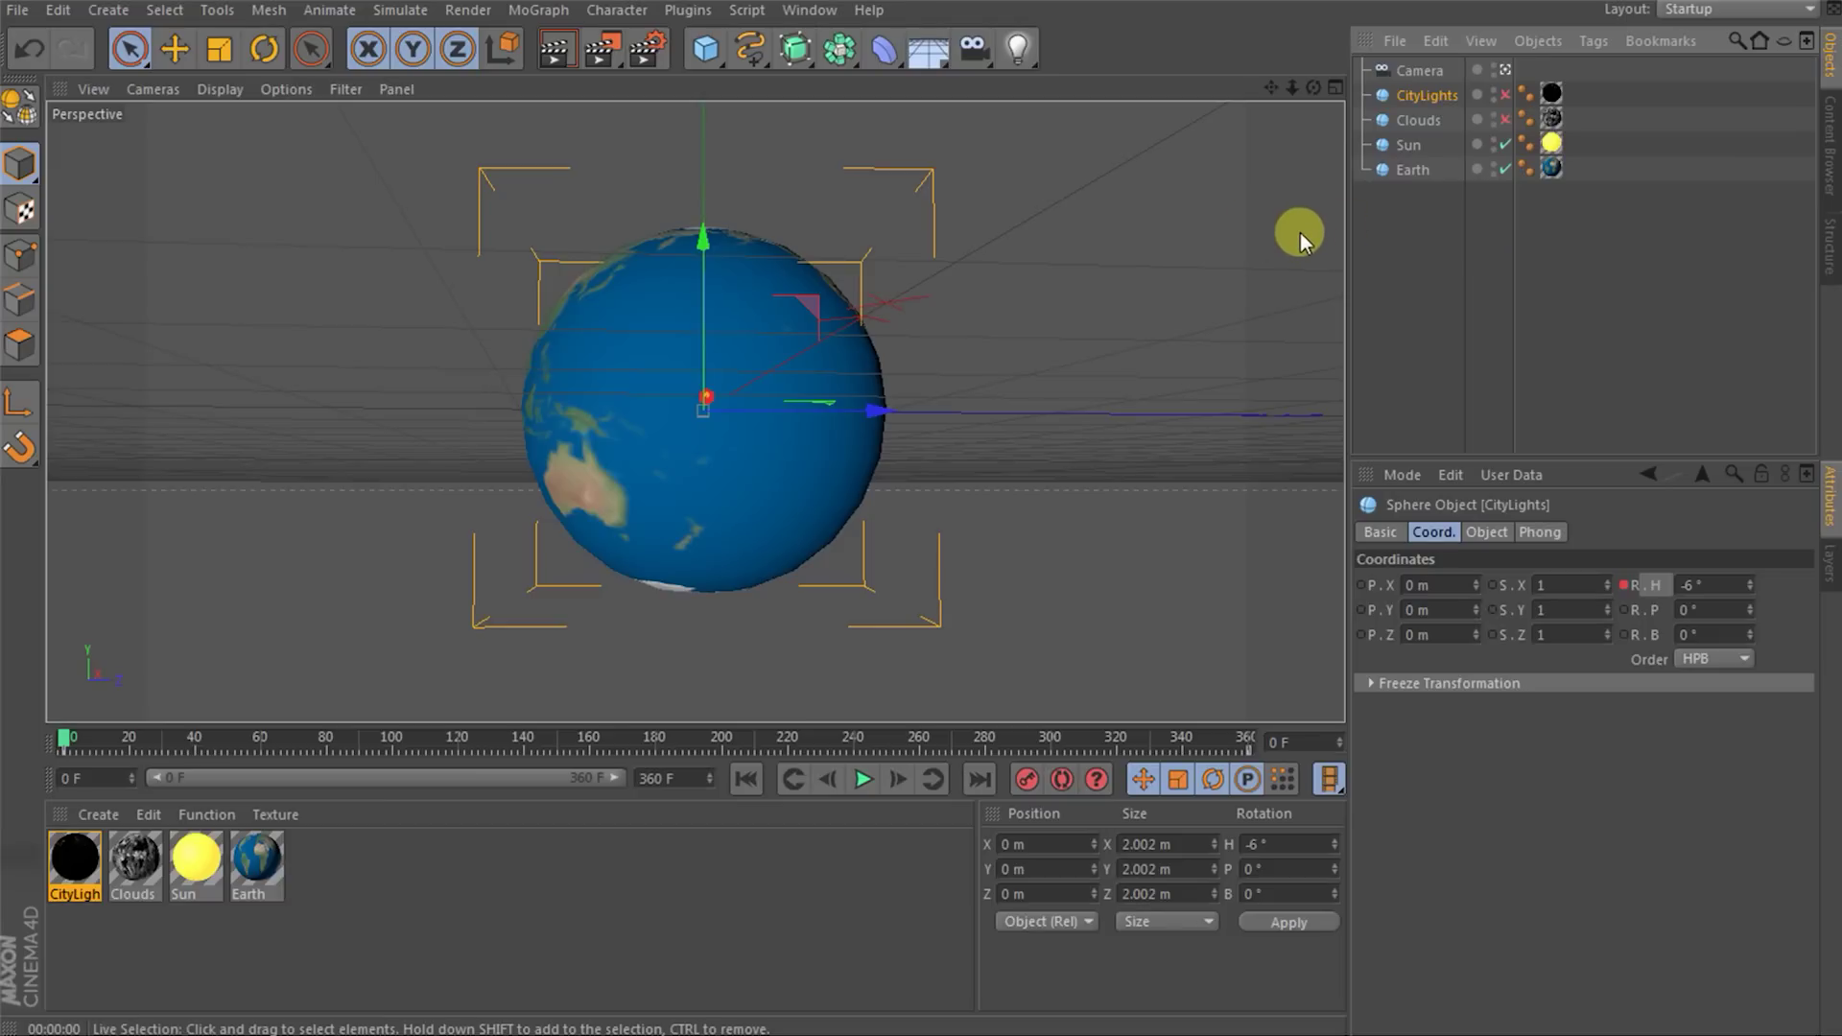
pyautogui.click(1396, 148)
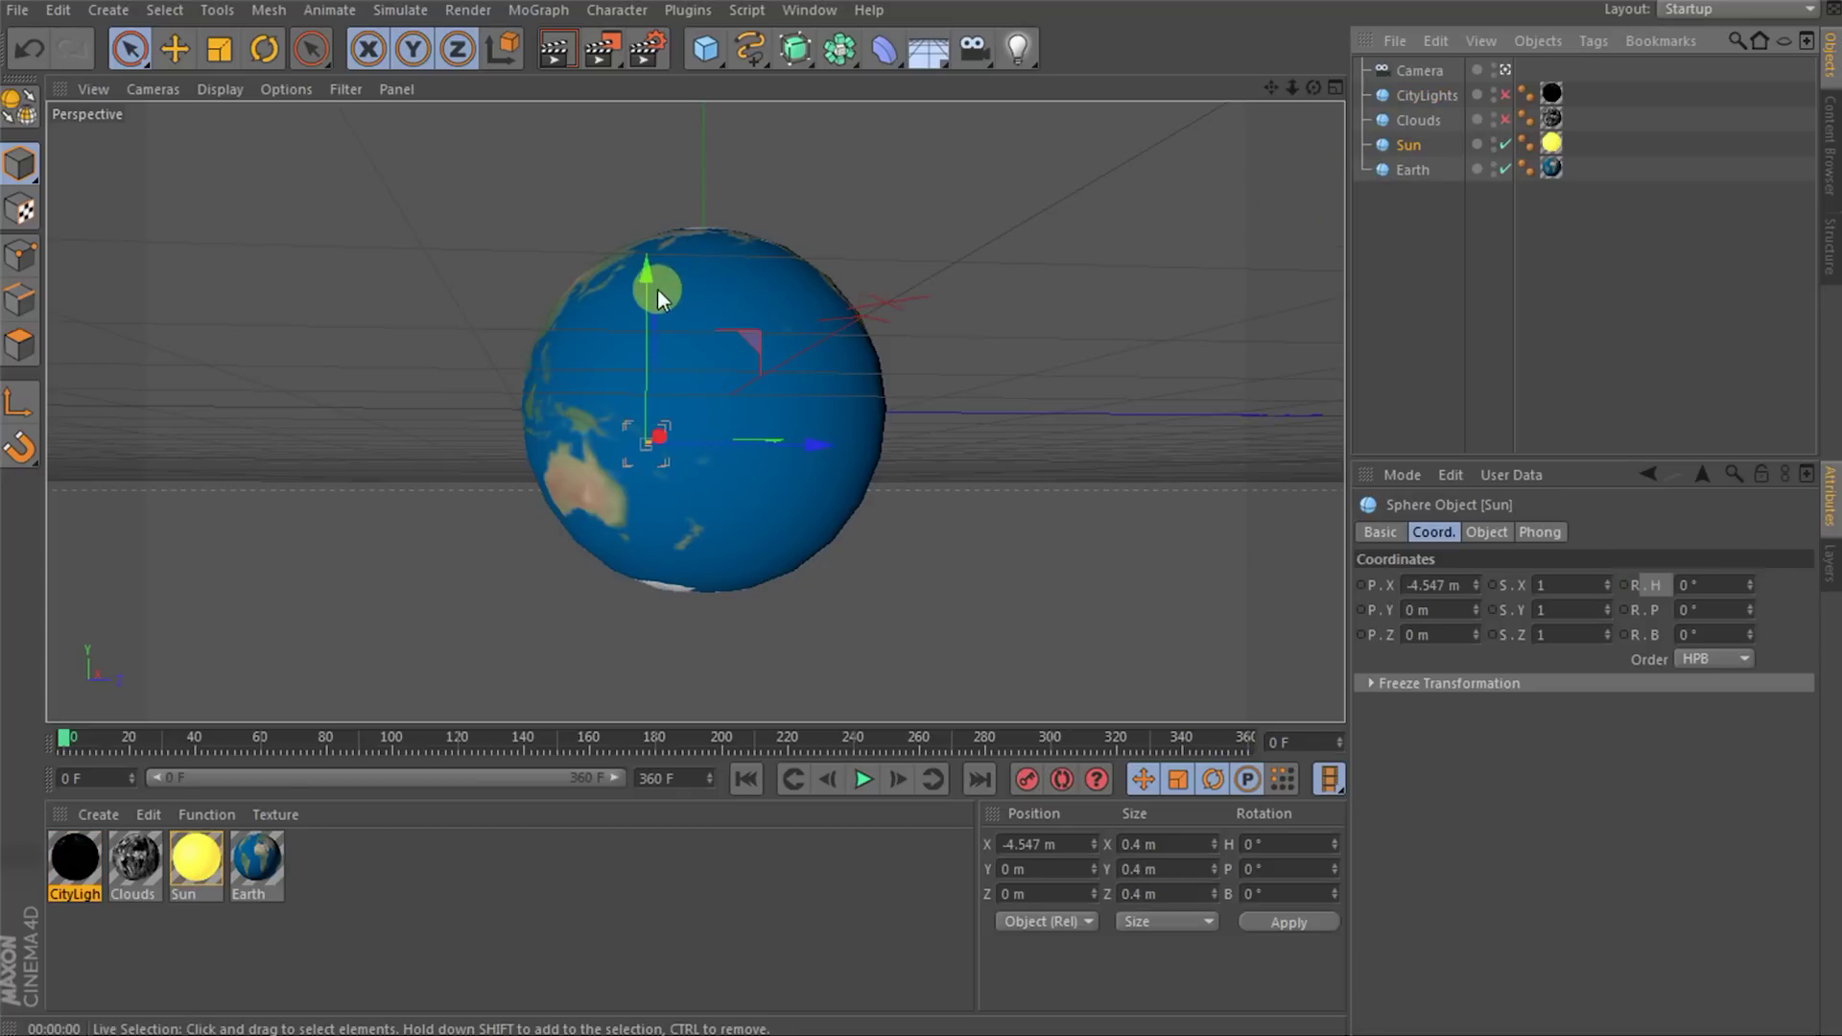
pyautogui.moveTo(645, 287); pyautogui.dragTo(645, 130)
pyautogui.moveTo(810, 291); pyautogui.dragTo(779, 267)
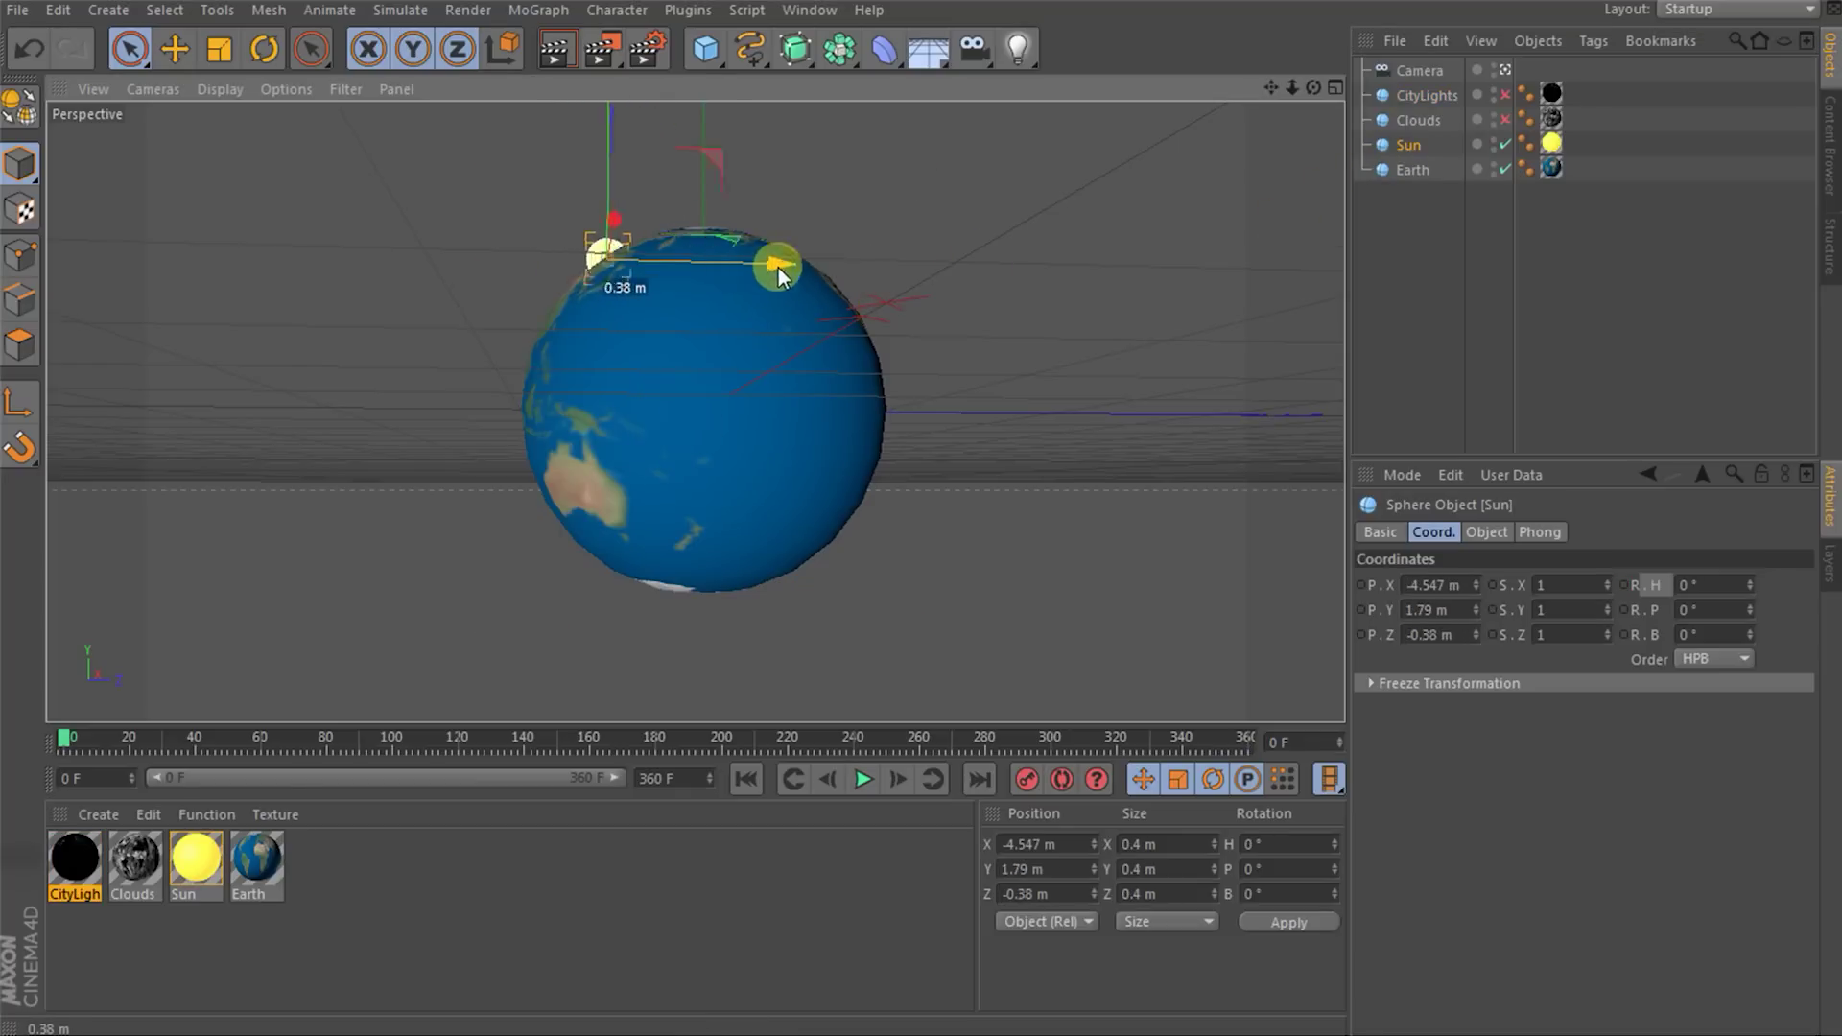
pyautogui.moveTo(589, 175); pyautogui.dragTo(608, 198)
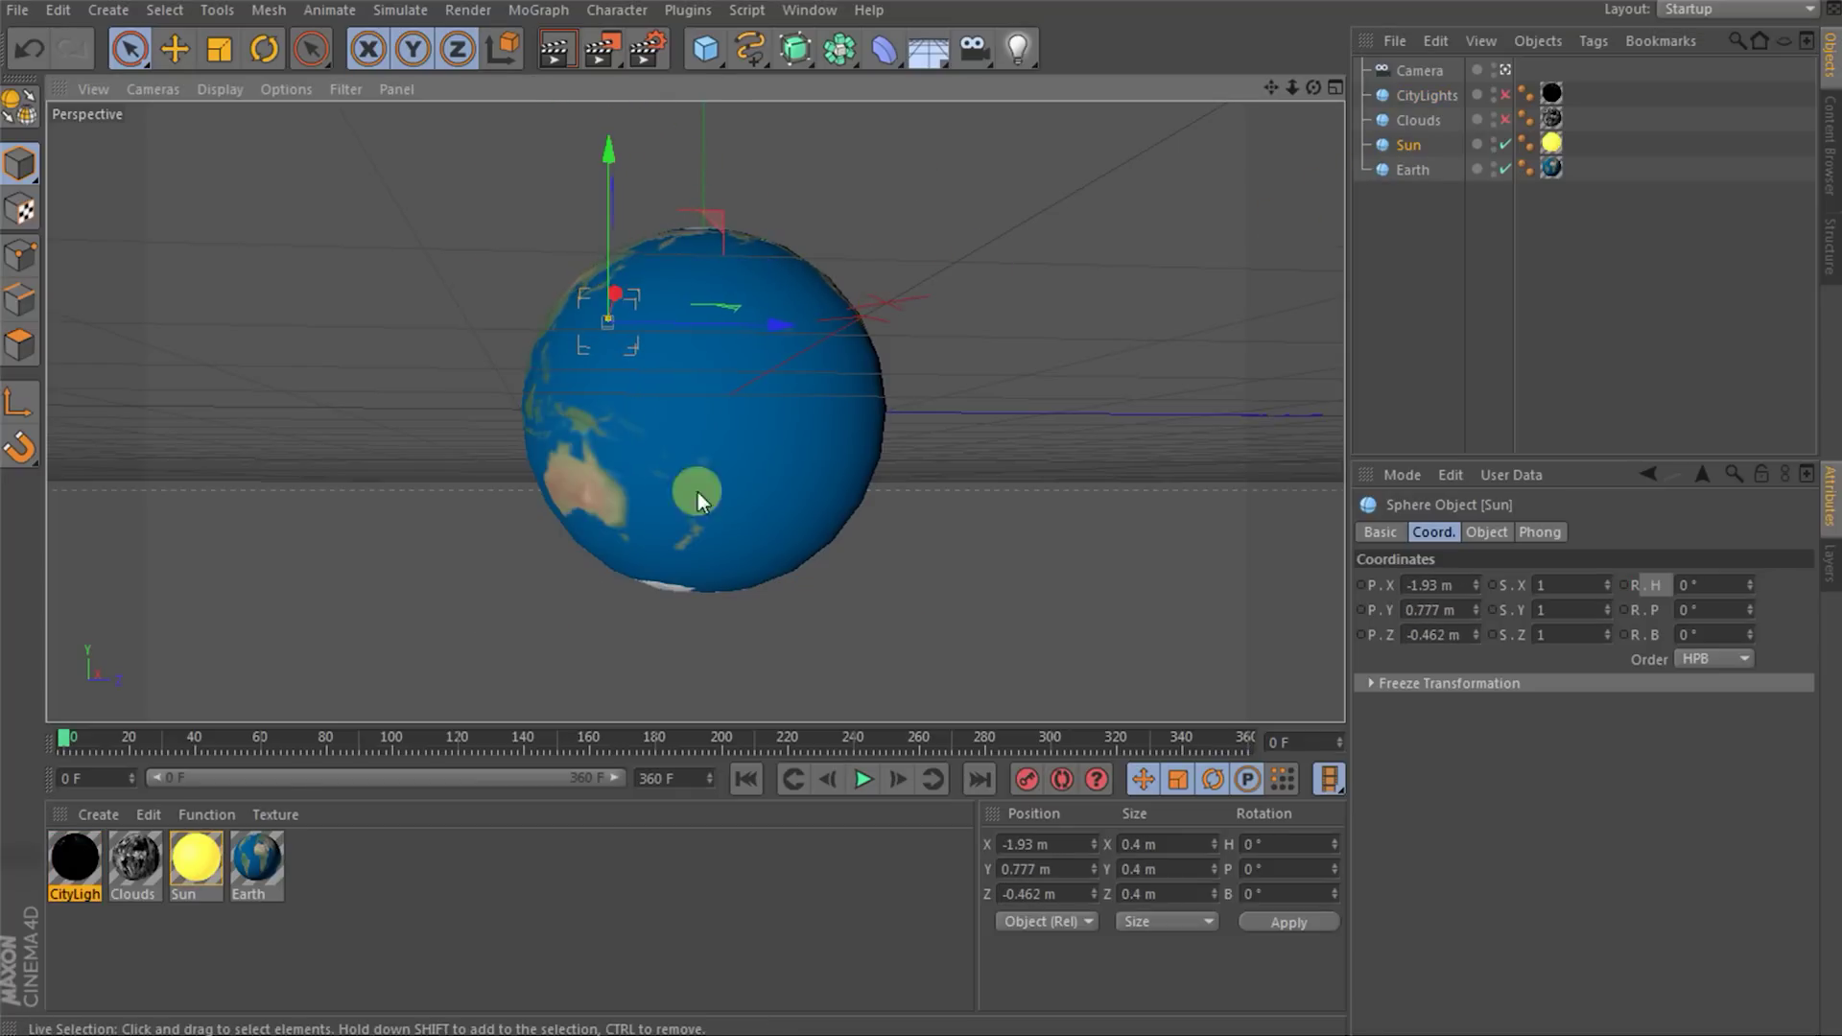
pyautogui.moveTo(63, 738); pyautogui.dragTo(263, 736)
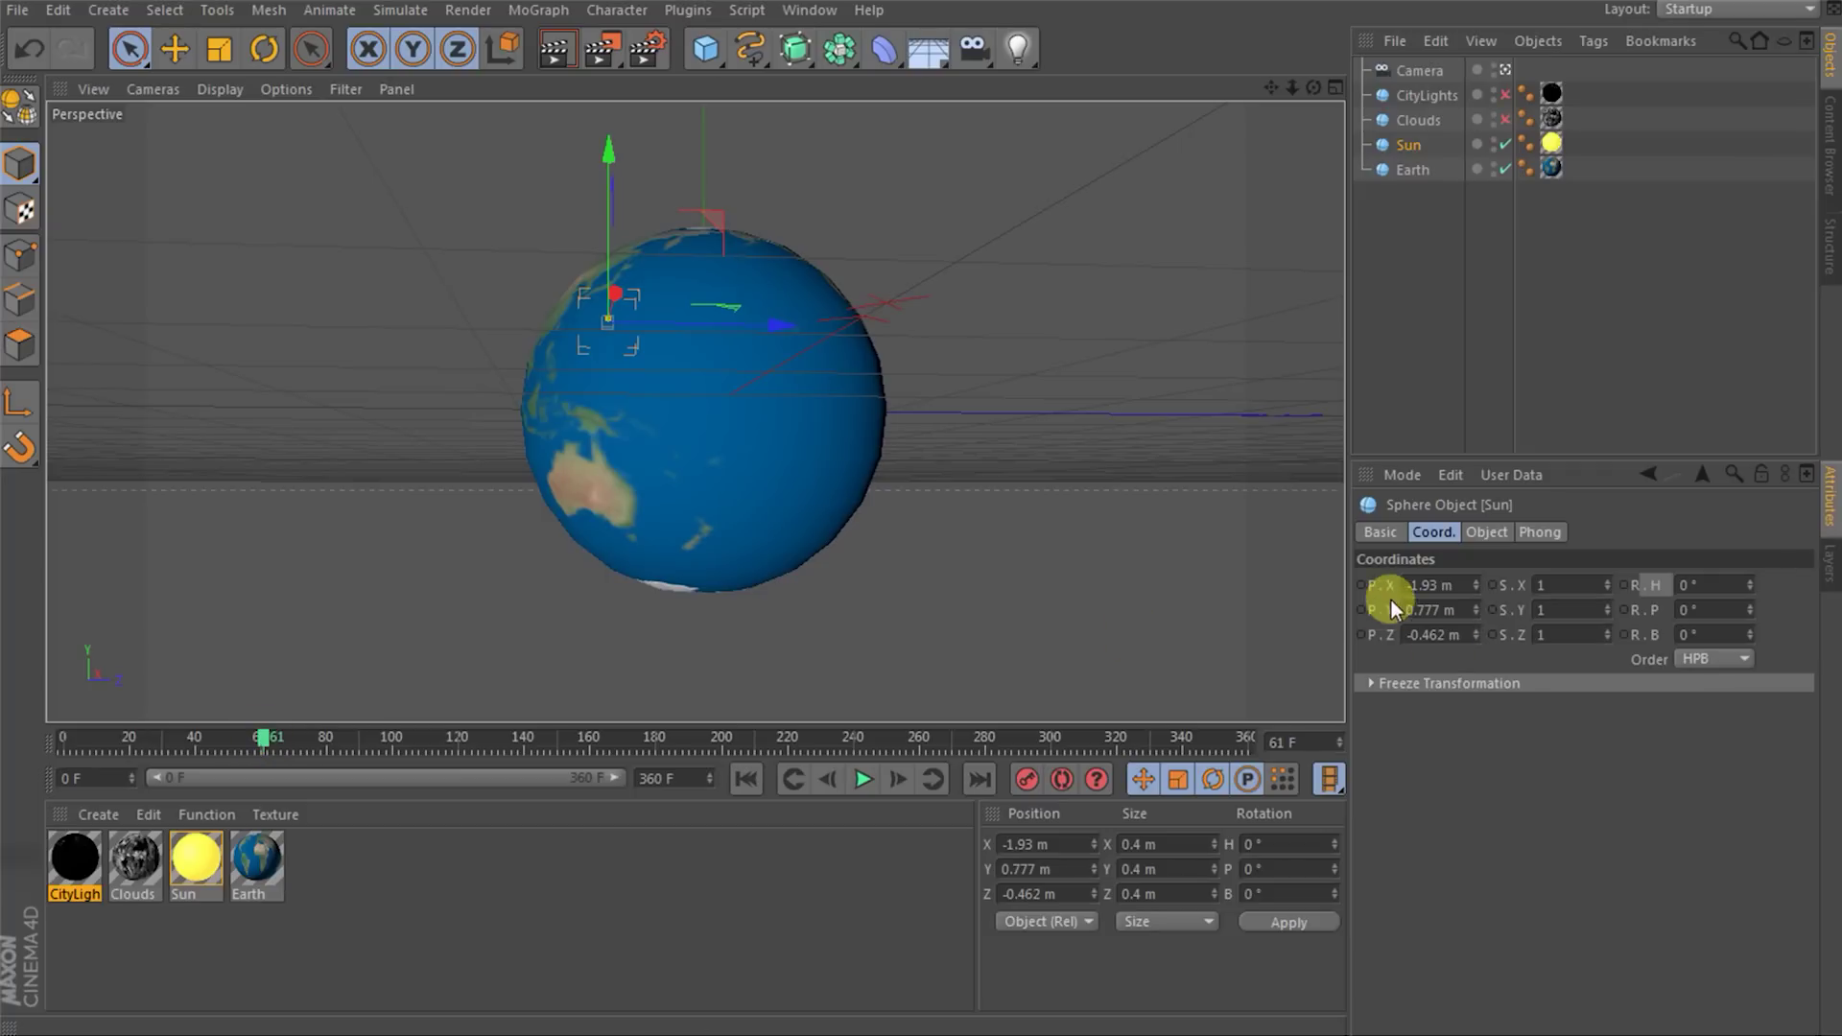
pyautogui.click(1361, 585)
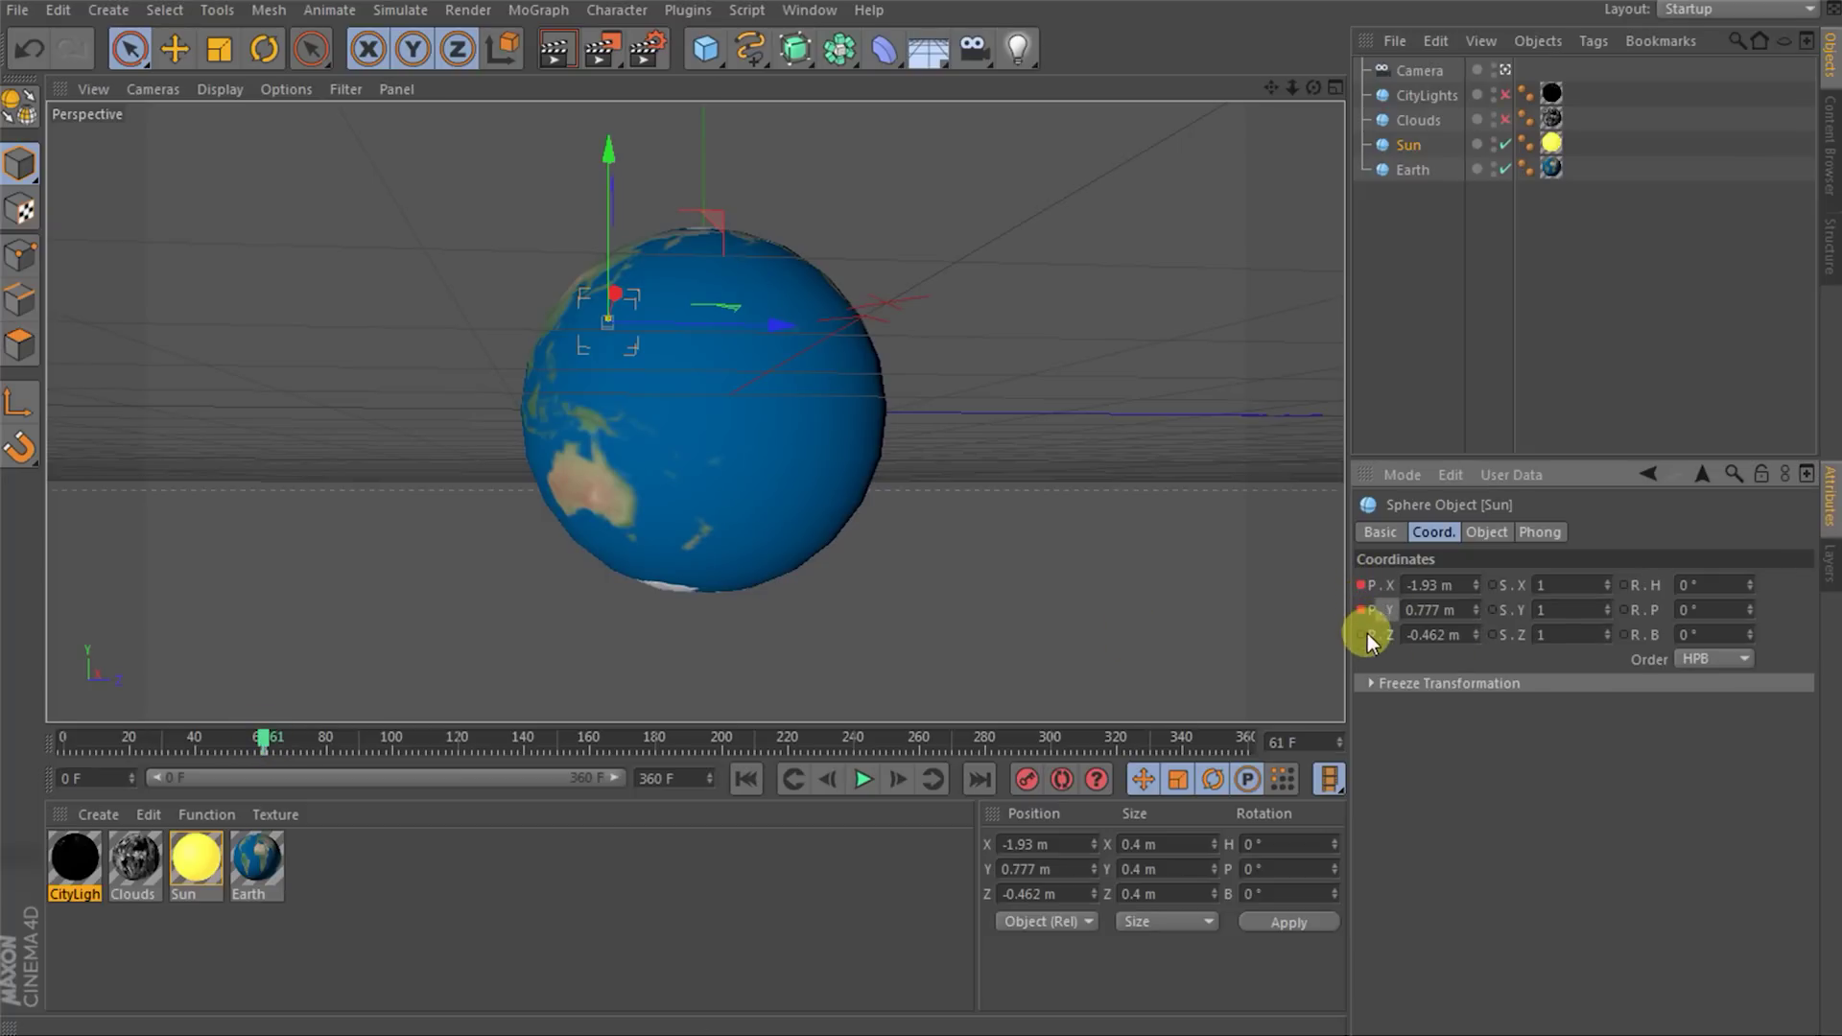
# - Raise the Sun higher over Earth and keyframe its position at frame 240
pyautogui.moveTo(267, 734); pyautogui.dragTo(857, 738)
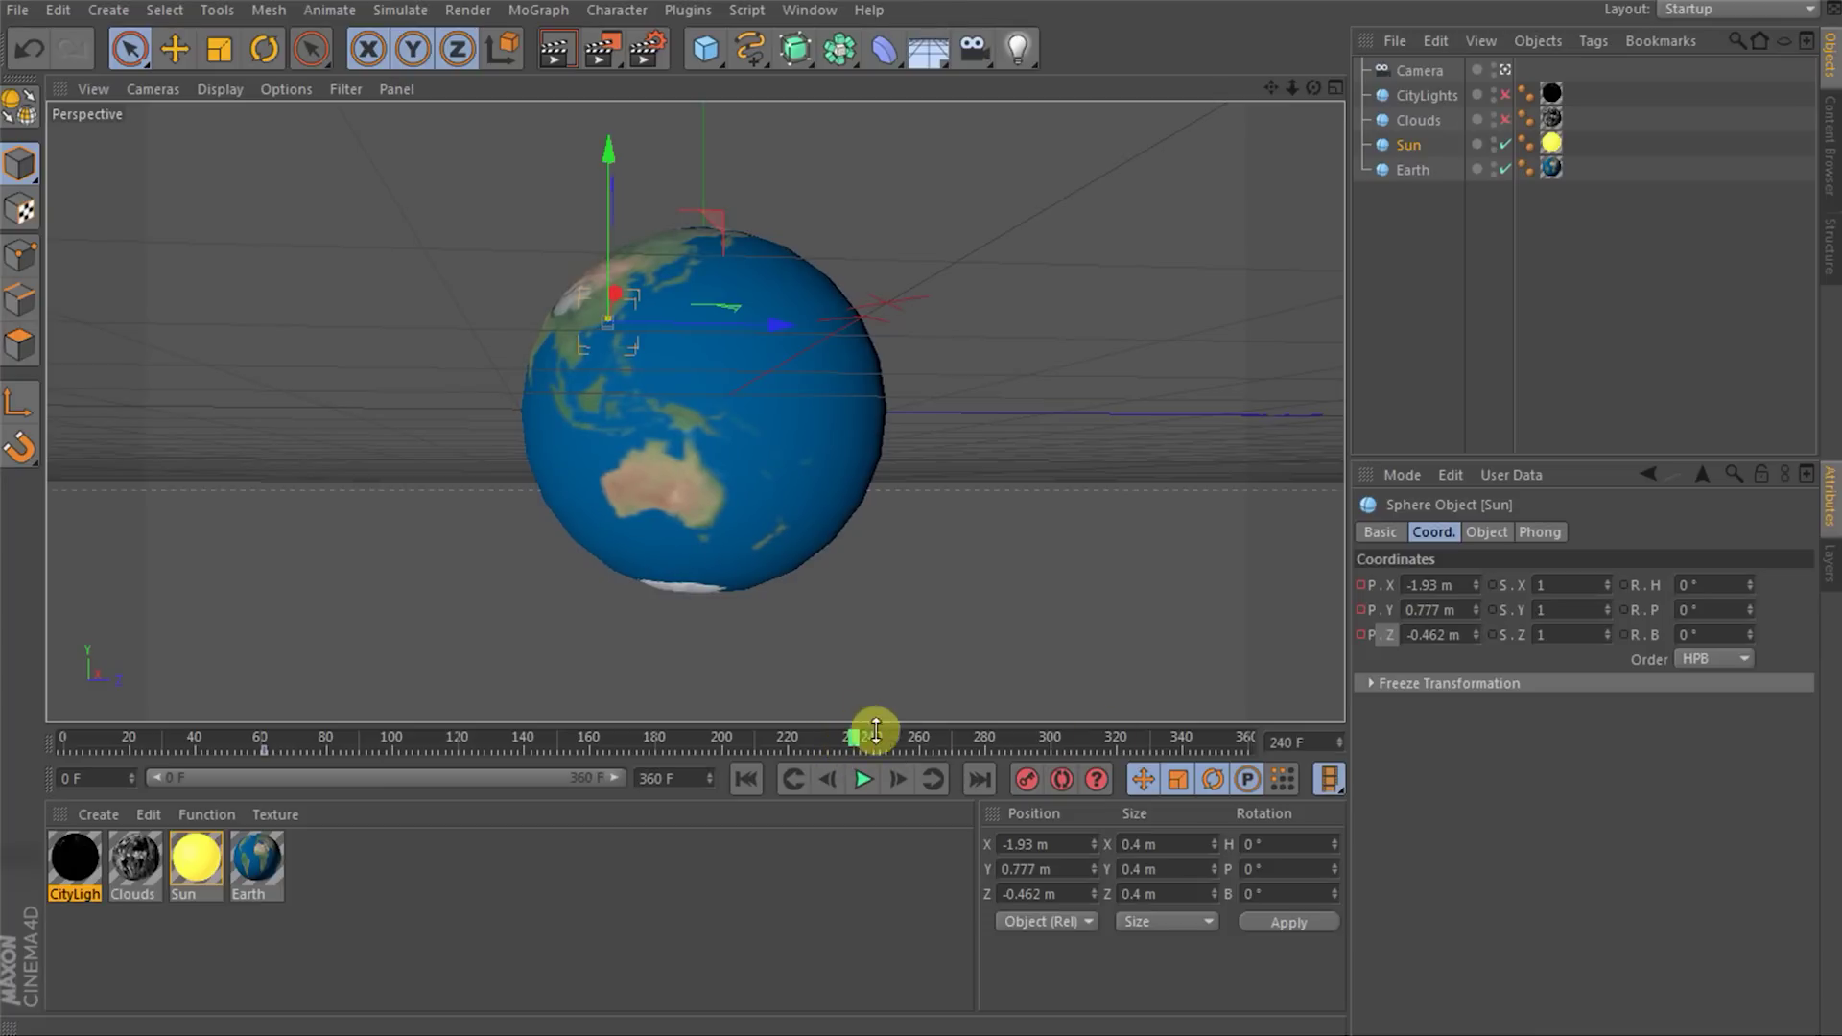
pyautogui.click(1363, 583)
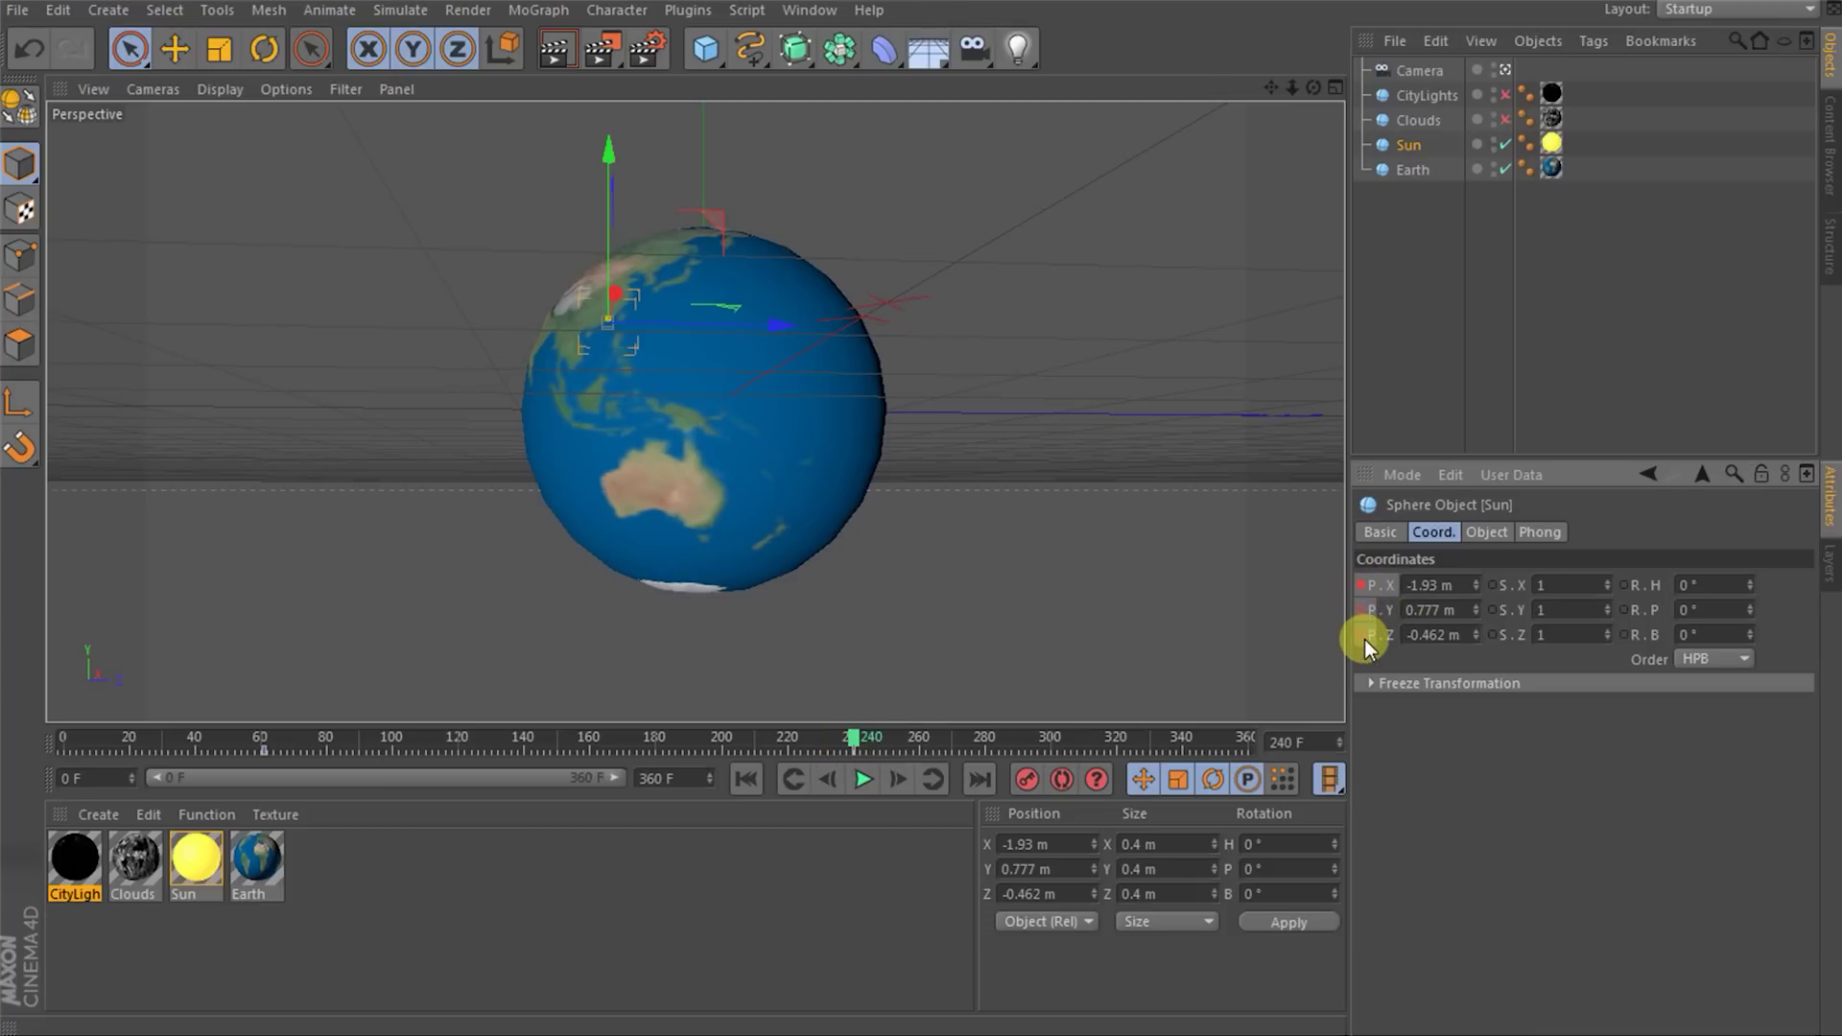
pyautogui.moveTo(613, 324); pyautogui.dragTo(754, 296)
pyautogui.keyDown('ctrl'); pyautogui.click(1360, 610); pyautogui.keyUp('ctrl')
pyautogui.click(1214, 779)
pyautogui.moveTo(853, 737); pyautogui.dragTo(178, 749)
# - Play and stop the animation, return to frame 206, and add a plain Light
pyautogui.click(621, 873)
pyautogui.click(863, 779)
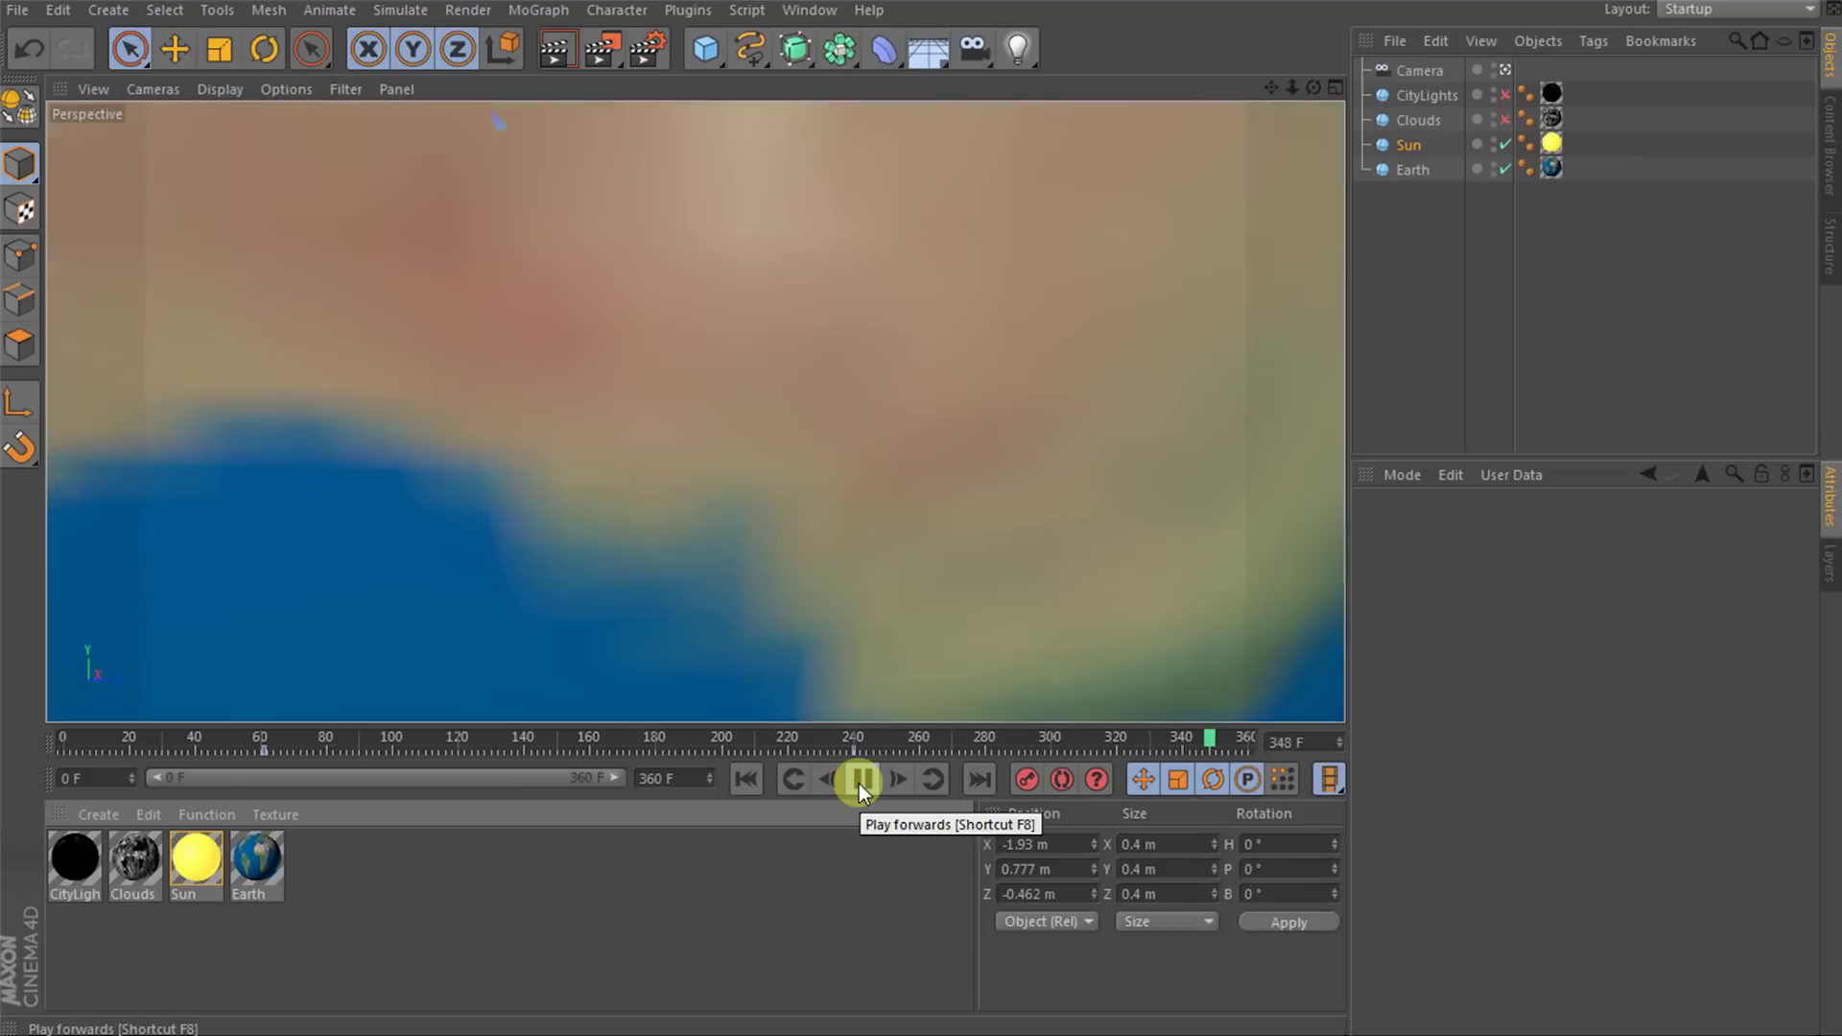
pyautogui.click(860, 779)
pyautogui.moveTo(1214, 741); pyautogui.dragTo(743, 809)
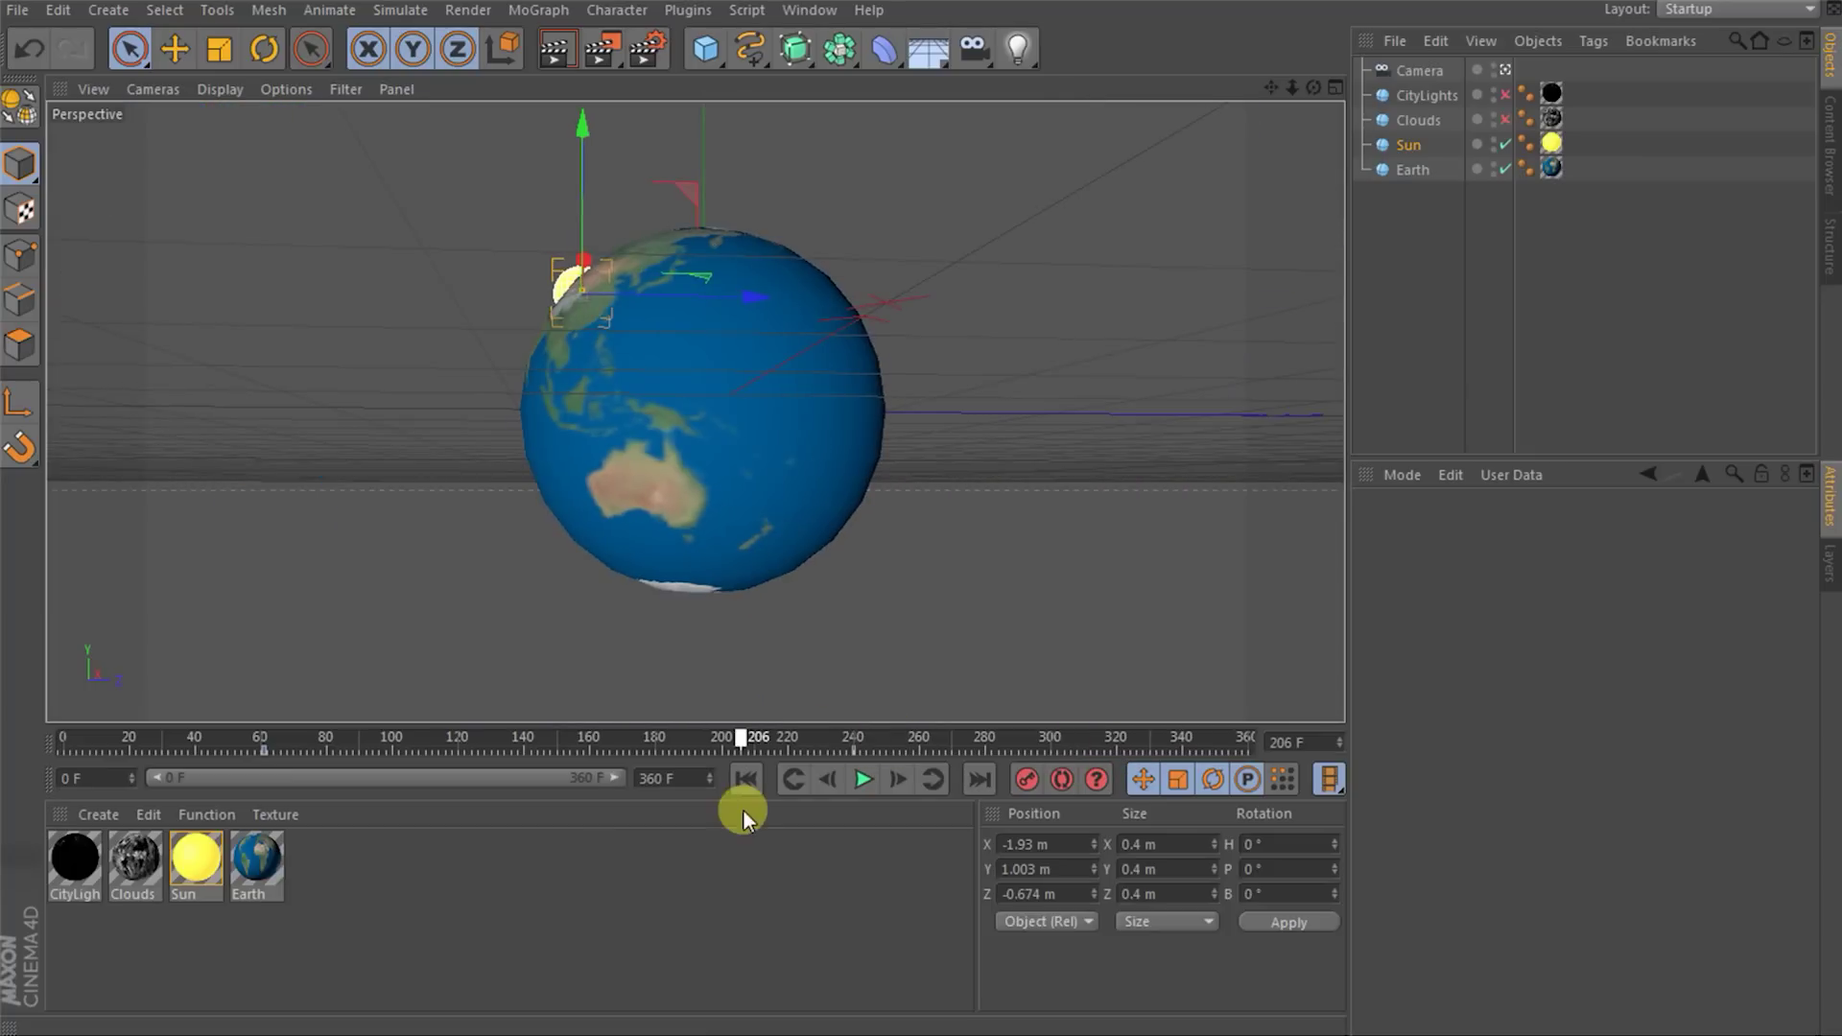
pyautogui.moveTo(1027, 55); pyautogui.dragTo(1102, 77)
# - Rename the light SunLight and move it to Y 2.063 m, Z -2.267 m
pyautogui.doubleClick(1417, 71)
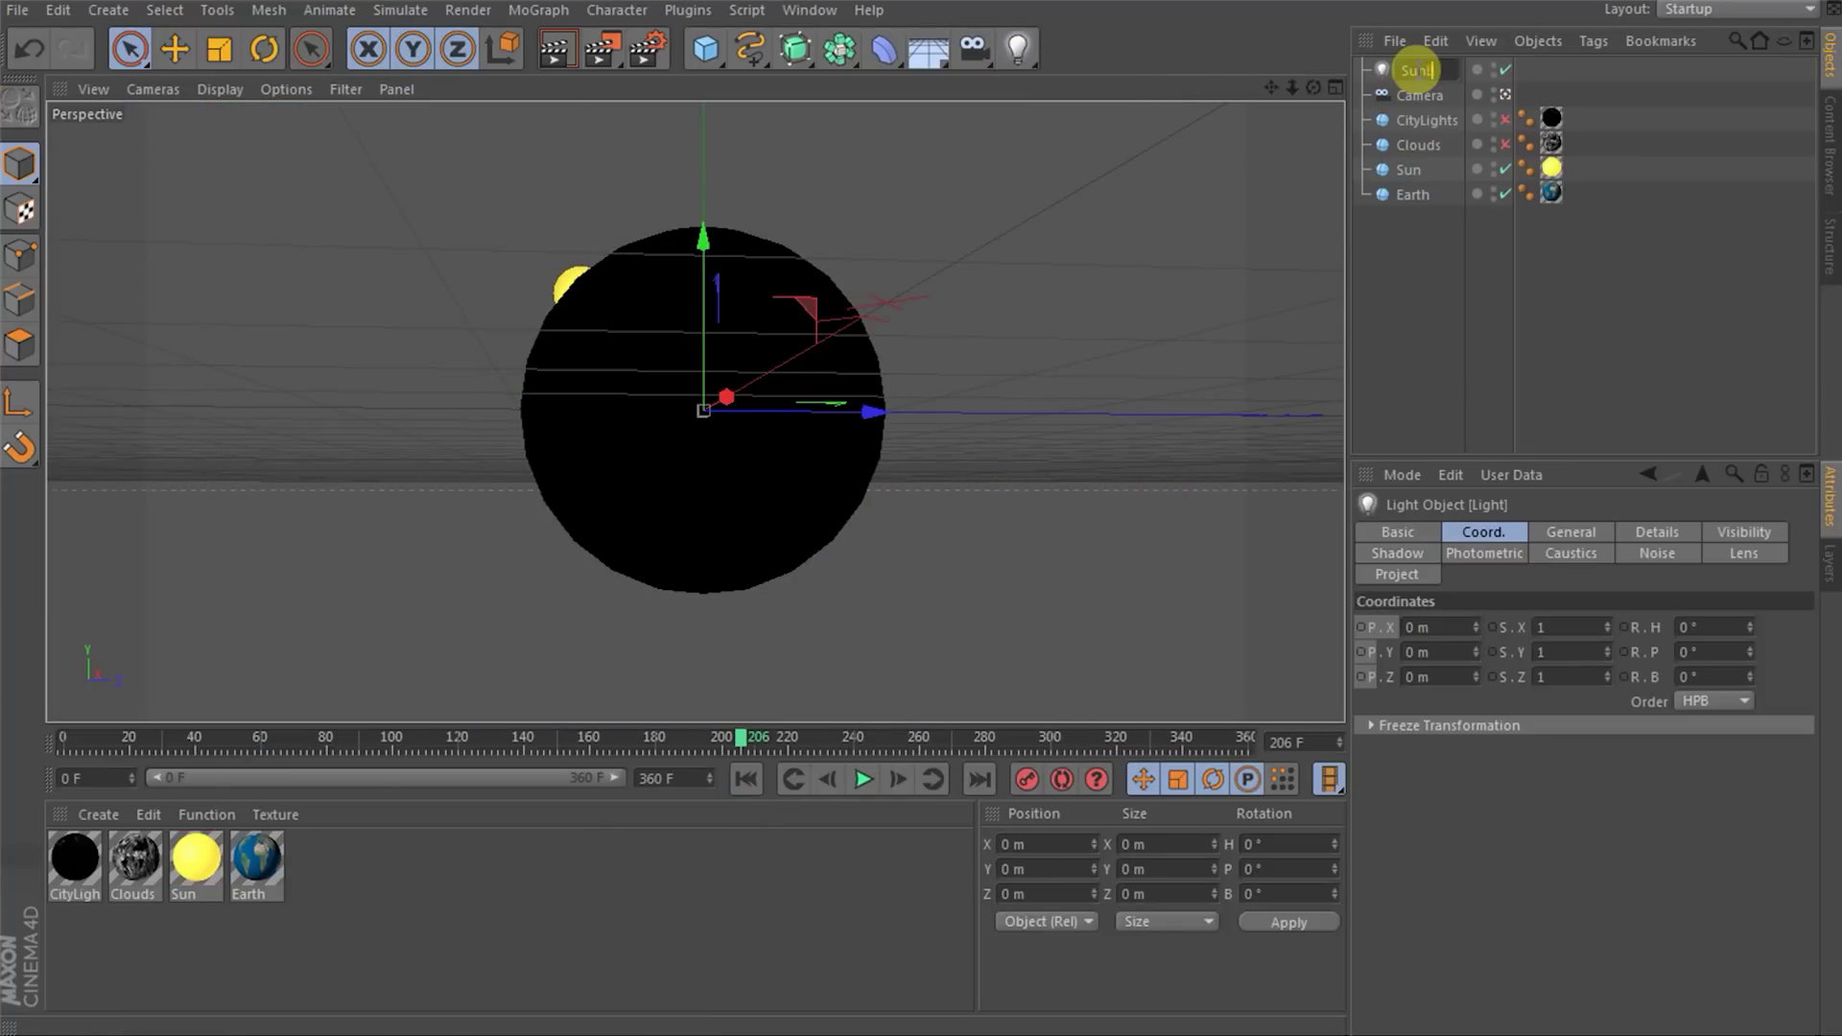
pyautogui.write('SunLight')
pyautogui.press('Return')
pyautogui.moveTo(865, 417); pyautogui.dragTo(437, 418)
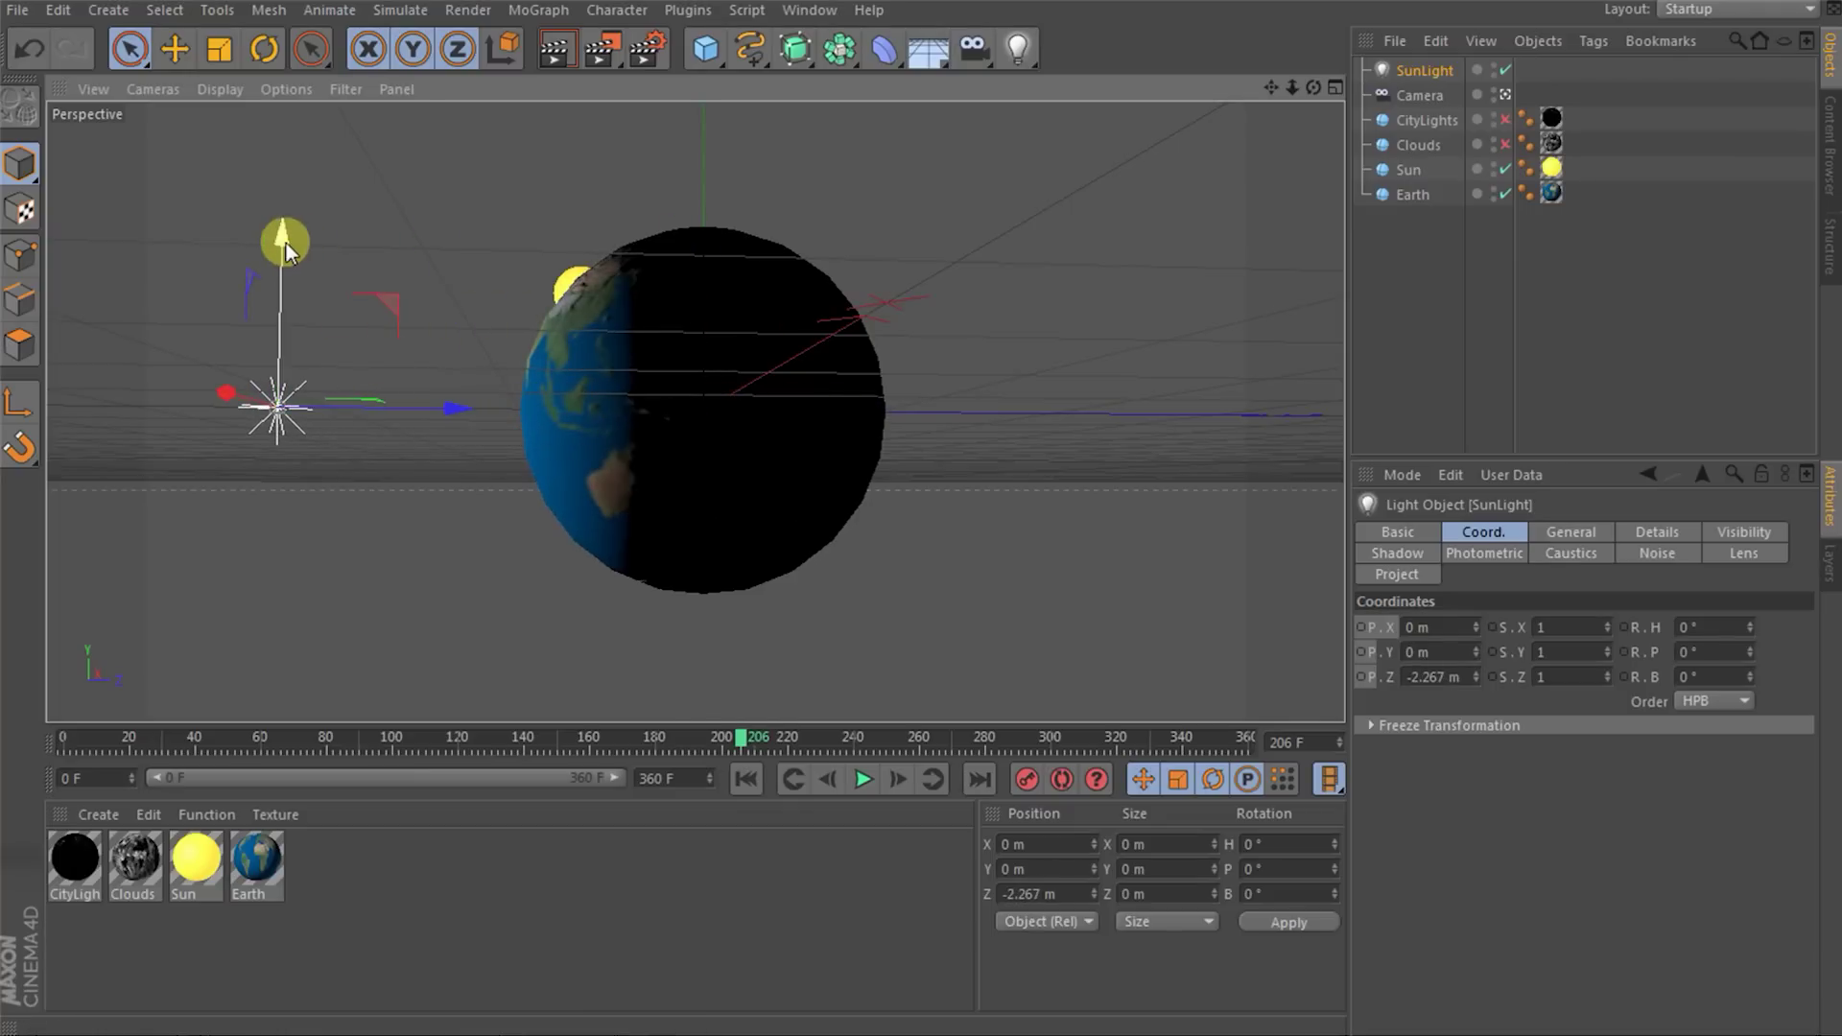
pyautogui.moveTo(289, 241); pyautogui.dragTo(288, 53)
pyautogui.moveTo(287, 314); pyautogui.dragTo(288, 216)
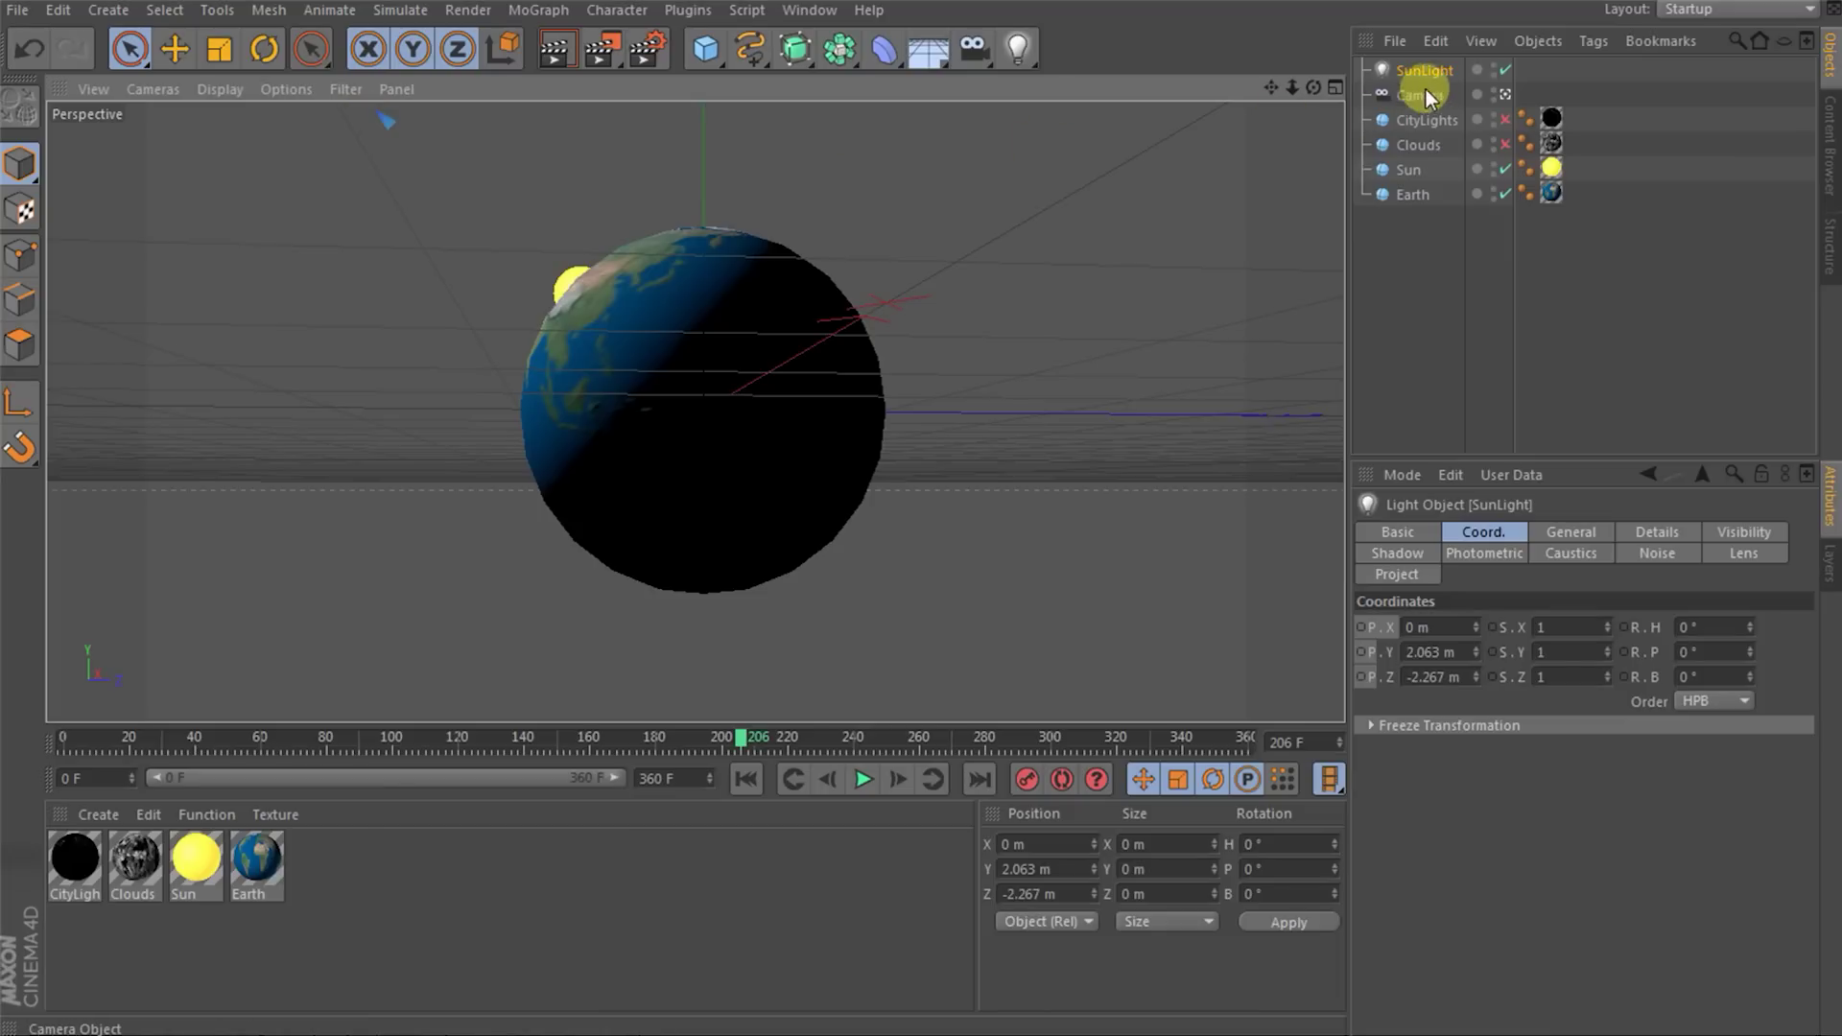
# - Check the camera view and move SunLight left of Earth toward X -1.487 m
pyautogui.click(1504, 95)
pyautogui.keyDown('alt'); pyautogui.moveTo(607, 403); pyautogui.dragTo(710, 417); pyautogui.keyUp('alt')
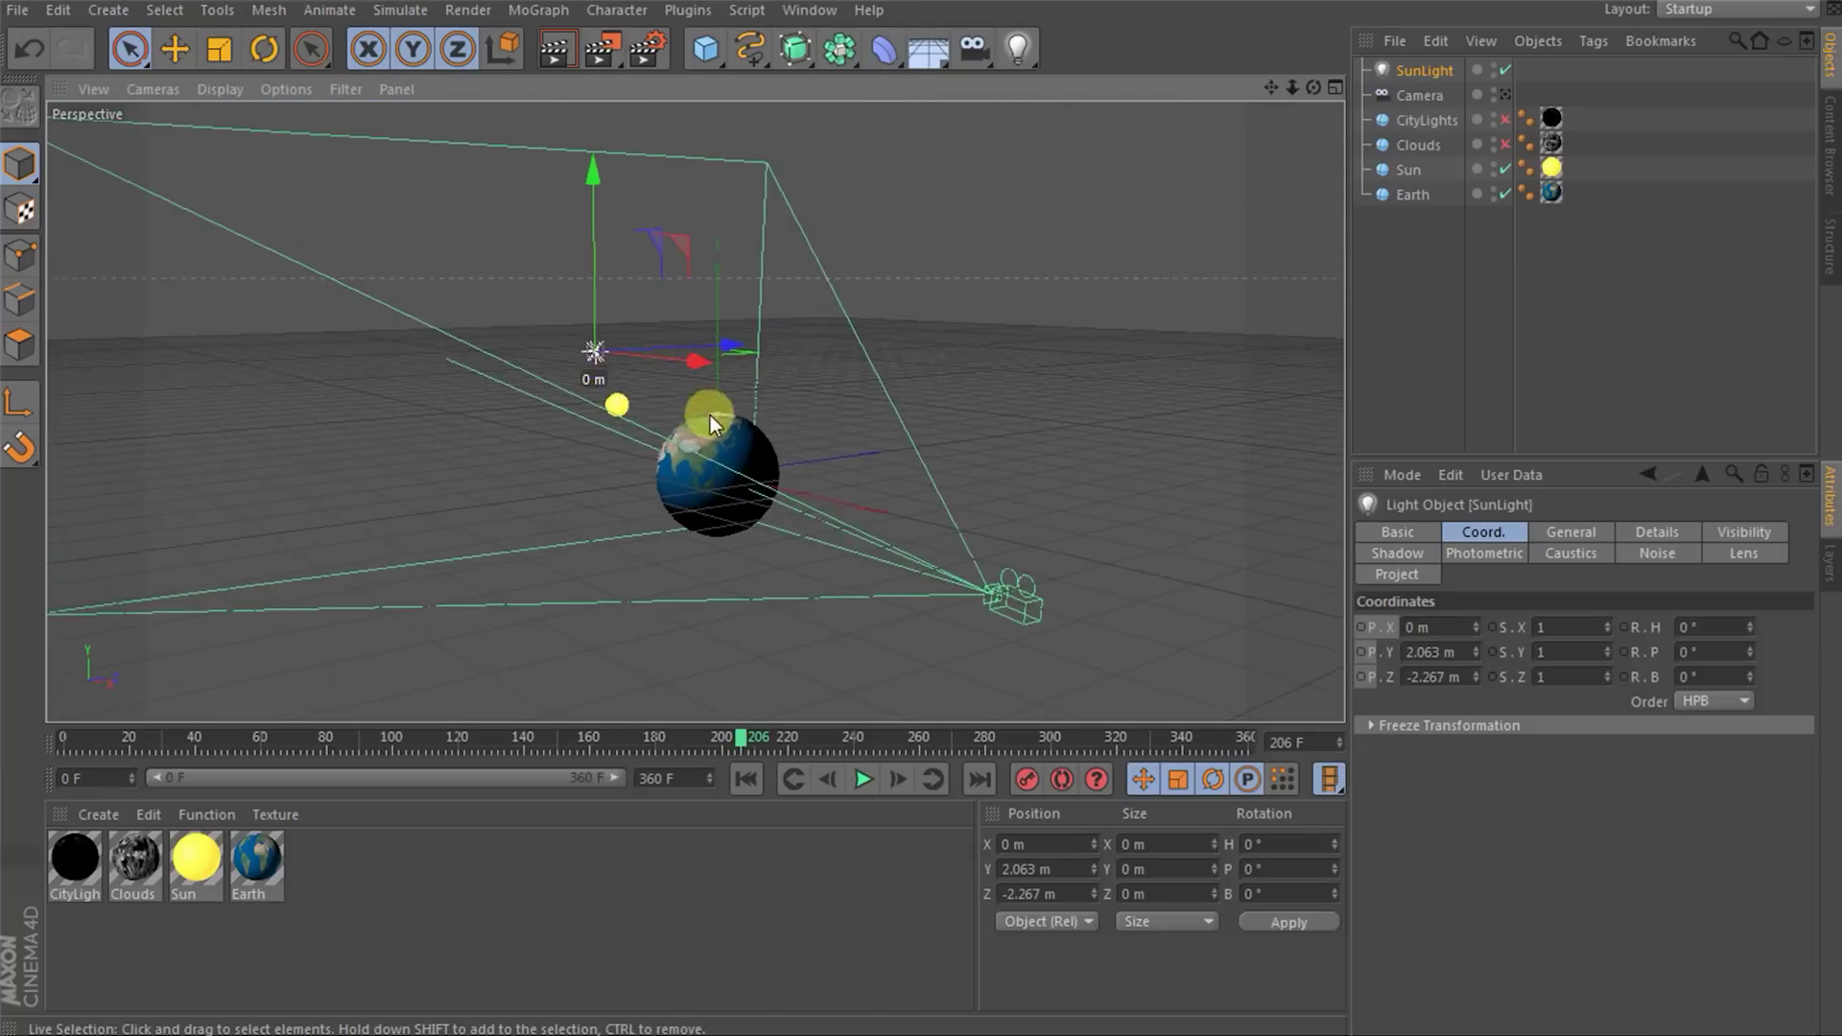
pyautogui.keyDown('alt'); pyautogui.moveTo(611, 465); pyautogui.dragTo(726, 272); pyautogui.keyUp('alt')
pyautogui.moveTo(534, 230)
pyautogui.mouseDown()
pyautogui.moveTo(748, 321)
pyautogui.moveTo(567, 291)
pyautogui.moveTo(564, 316)
pyautogui.moveTo(518, 235)
pyautogui.mouseUp()
pyautogui.keyDown('alt'); pyautogui.moveTo(857, 578); pyautogui.dragTo(740, 397); pyautogui.keyUp('alt')
pyautogui.moveTo(553, 248); pyautogui.dragTo(566, 283)
# - Frame the Earth in the viewport and reselect SunLight at Z -2.11 m
pyautogui.keyDown('alt'); pyautogui.moveTo(735, 449); pyautogui.dragTo(783, 316); pyautogui.keyUp('alt')
pyautogui.keyDown('alt'); pyautogui.moveTo(809, 430); pyautogui.dragTo(947, 441); pyautogui.keyUp('alt')
pyautogui.click(946, 441)
pyautogui.press('o')
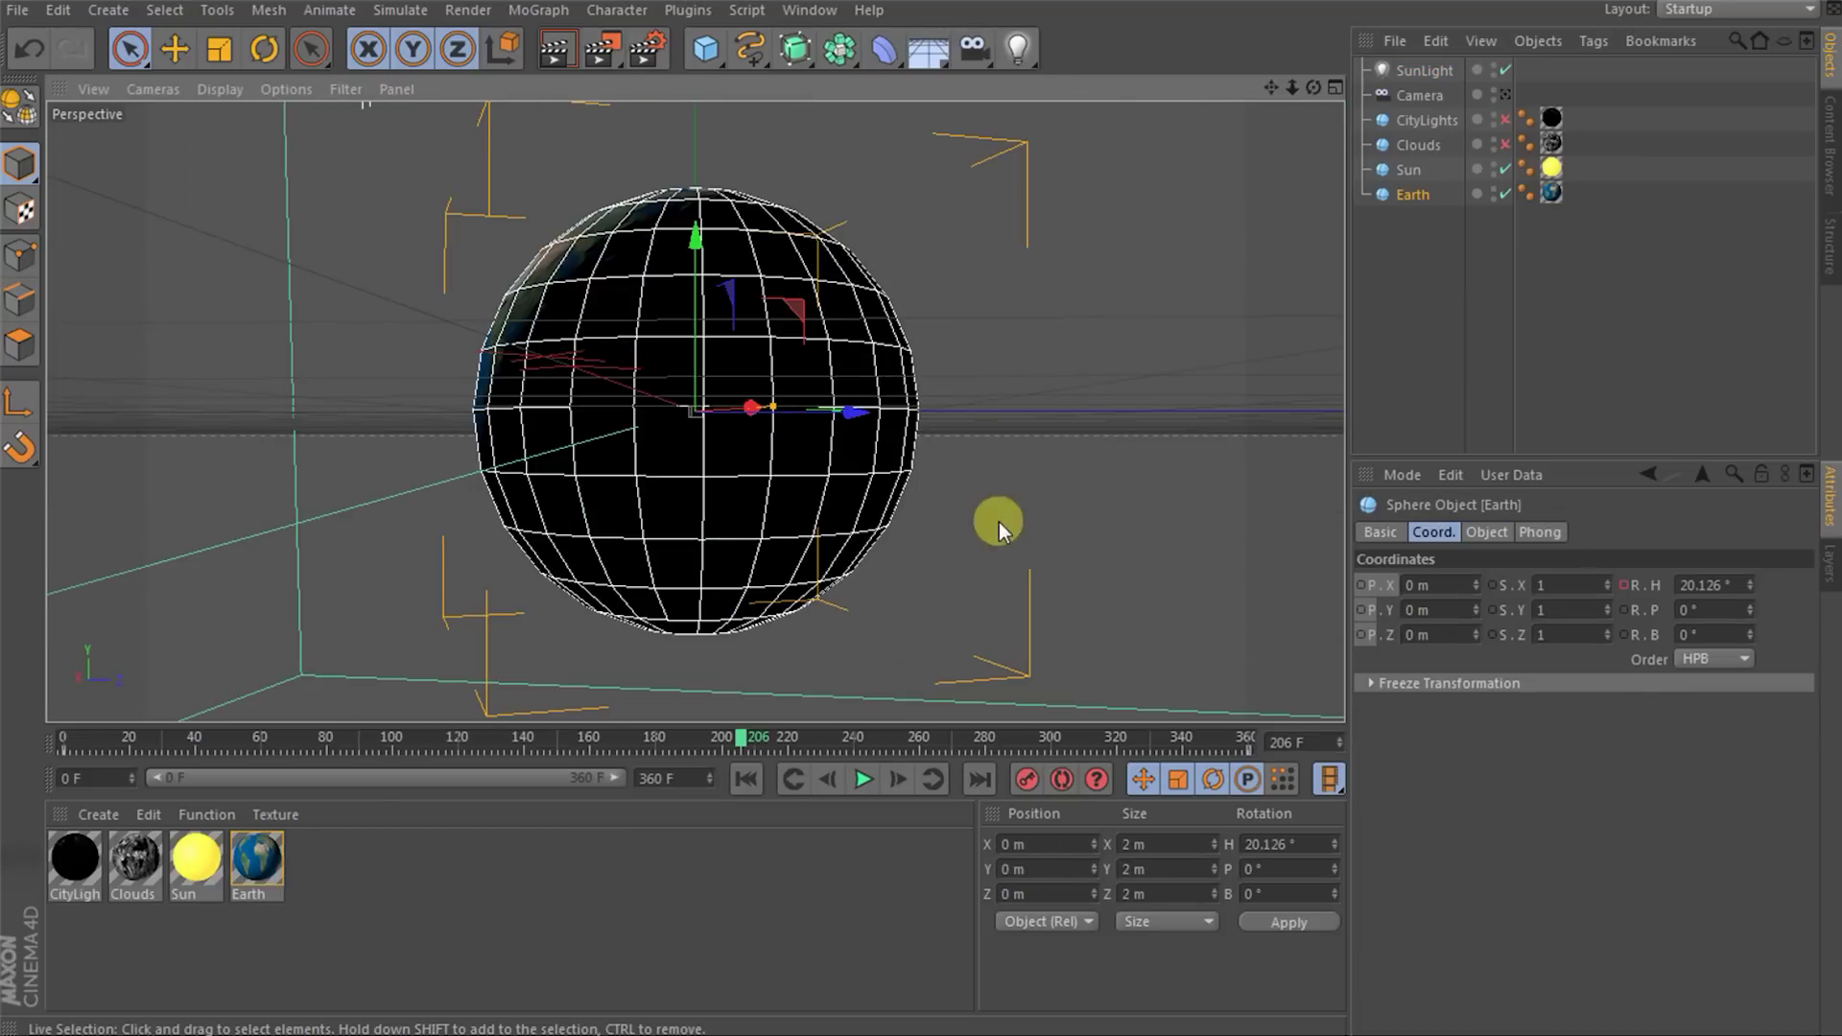
pyautogui.keyDown('alt'); pyautogui.moveTo(798, 479); pyautogui.dragTo(696, 484); pyautogui.keyUp('alt')
pyautogui.click(651, 843)
pyautogui.click(416, 204)
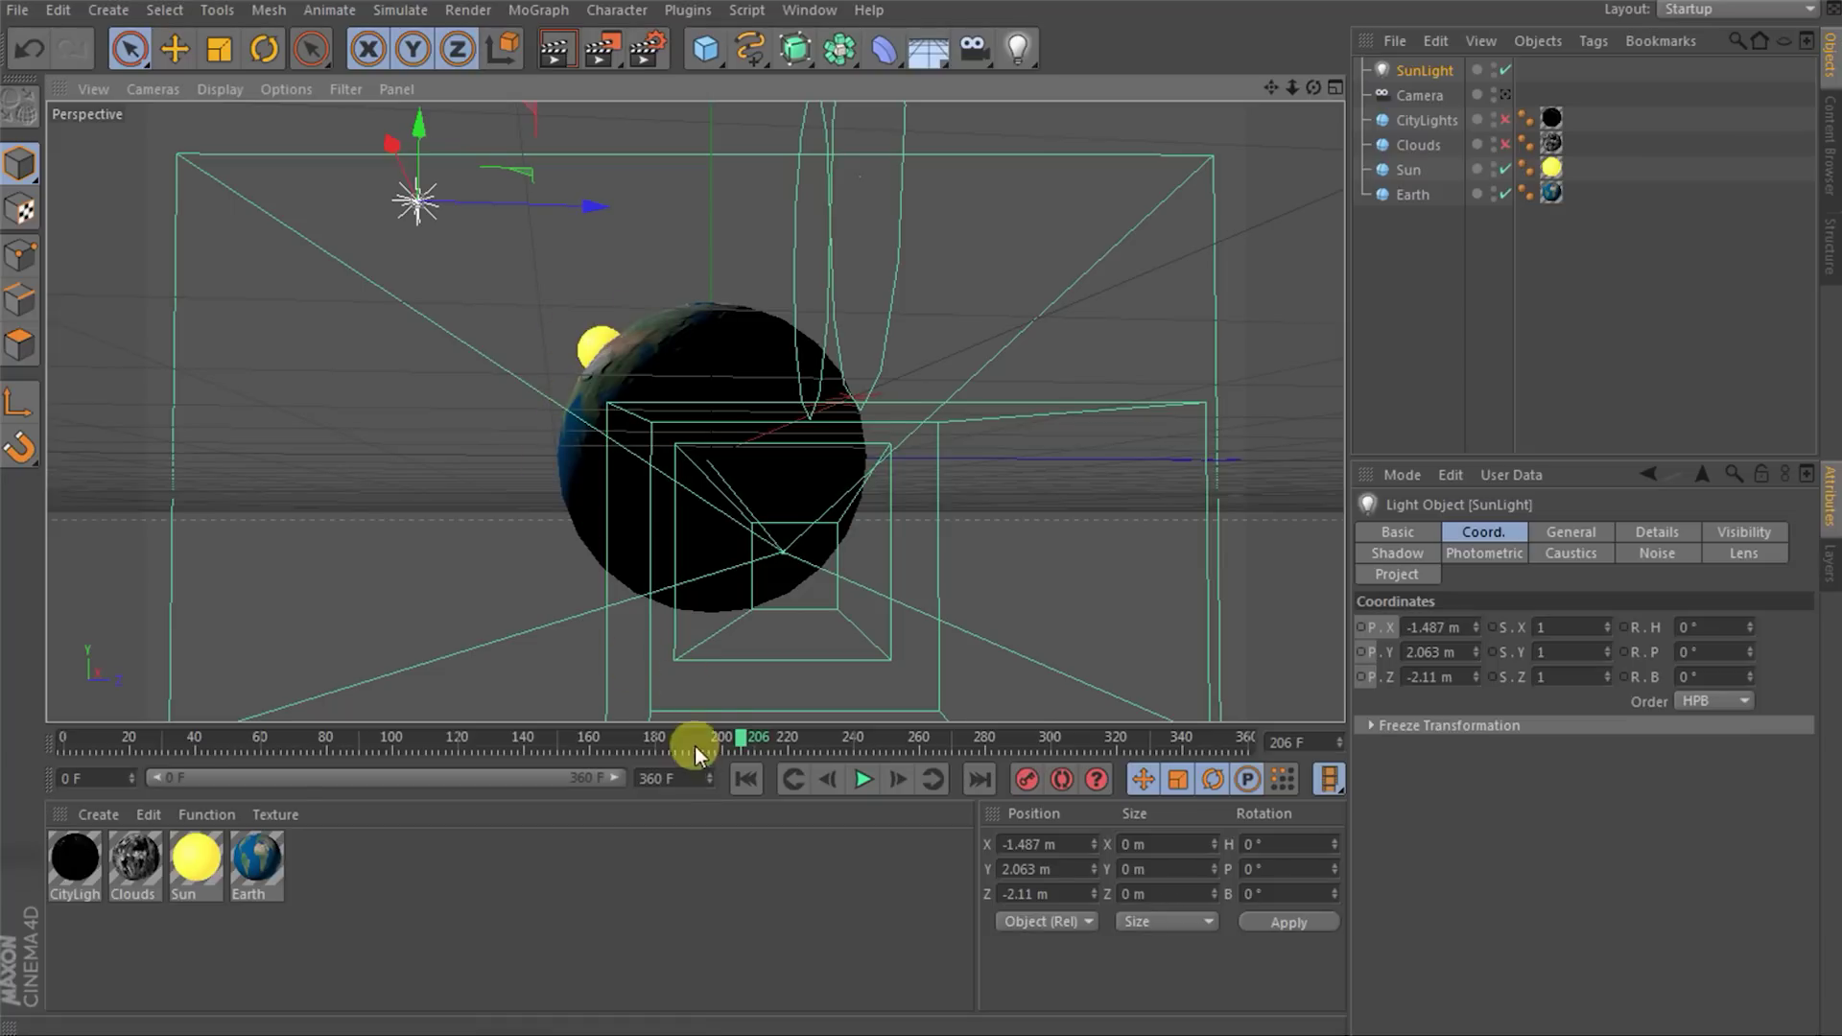
# - Keyframe SunLight at X -7.111 m on frame 50, far left of Earth
pyautogui.moveTo(740, 743); pyautogui.dragTo(230, 754)
pyautogui.moveTo(391, 144); pyautogui.dragTo(453, 305)
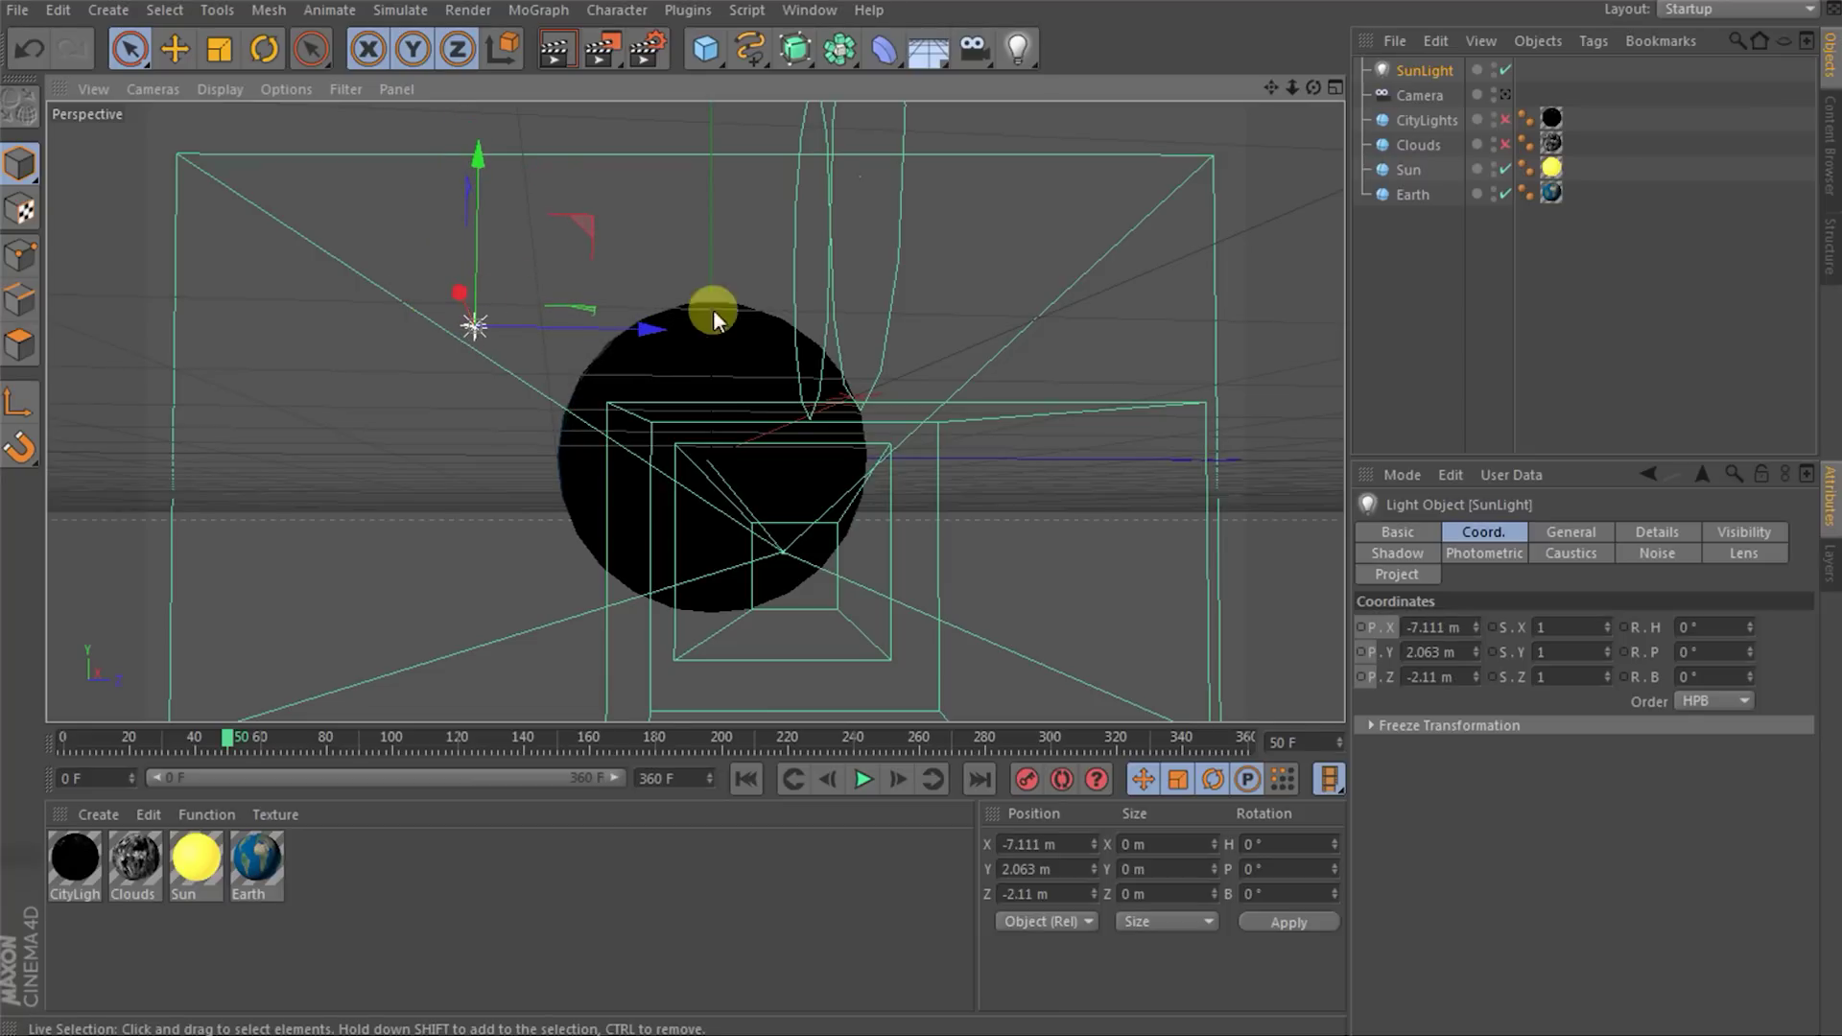
pyautogui.keyDown('ctrl'); pyautogui.click(1361, 630); pyautogui.keyUp('ctrl')
# - Keyframe SunLight at X -1.107 m on frame 240 and preview its movement
pyautogui.moveTo(227, 740); pyautogui.dragTo(779, 772)
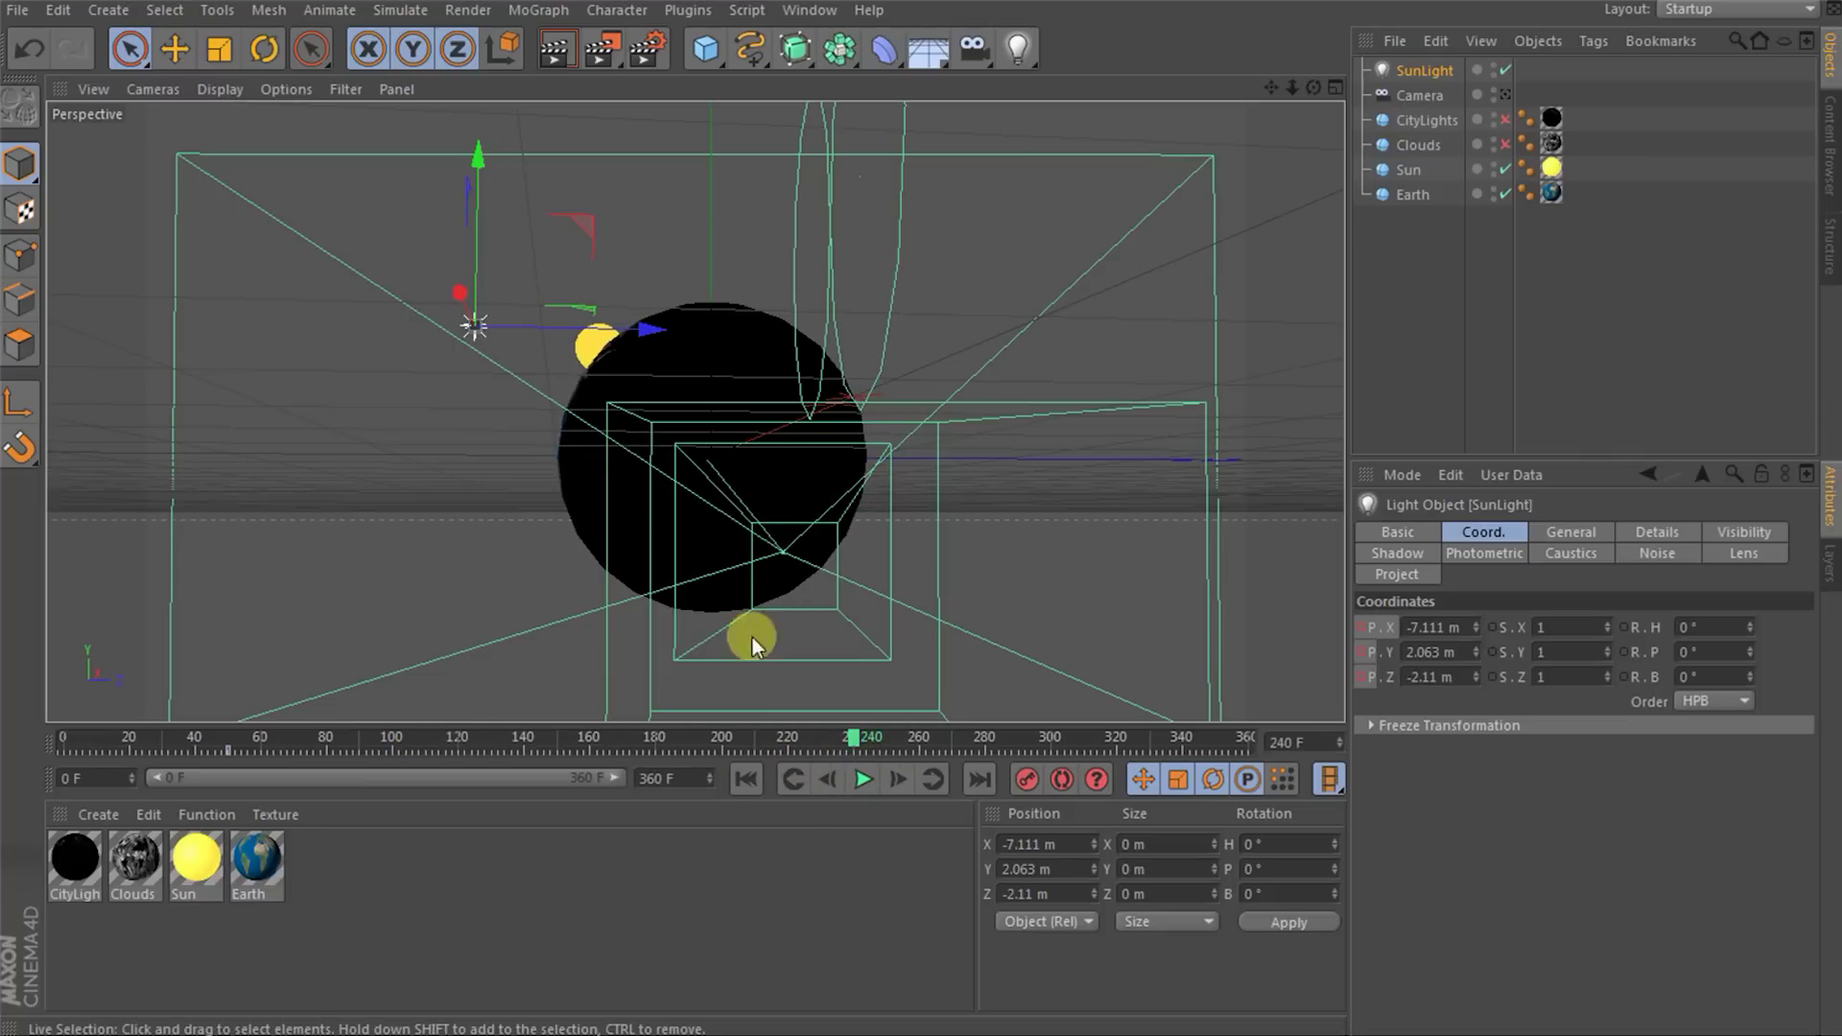
pyautogui.moveTo(466, 286); pyautogui.dragTo(197, 221)
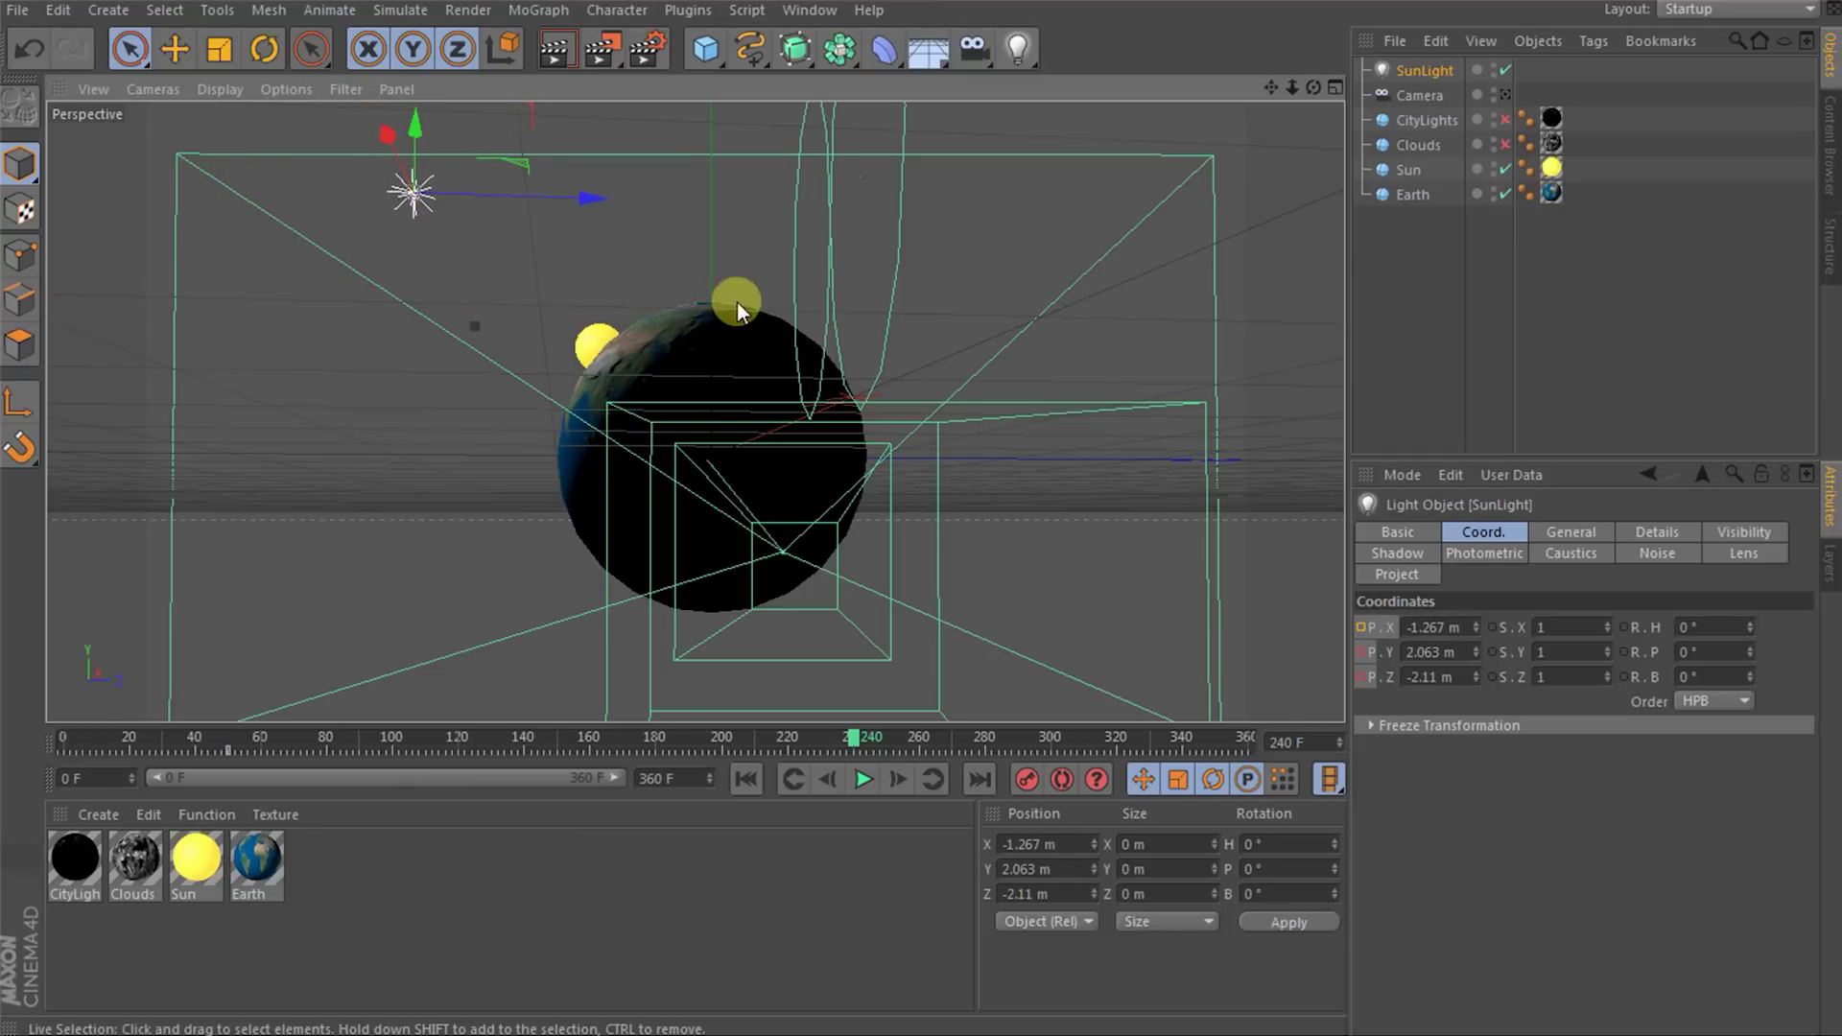
pyautogui.moveTo(389, 132); pyautogui.dragTo(380, 124)
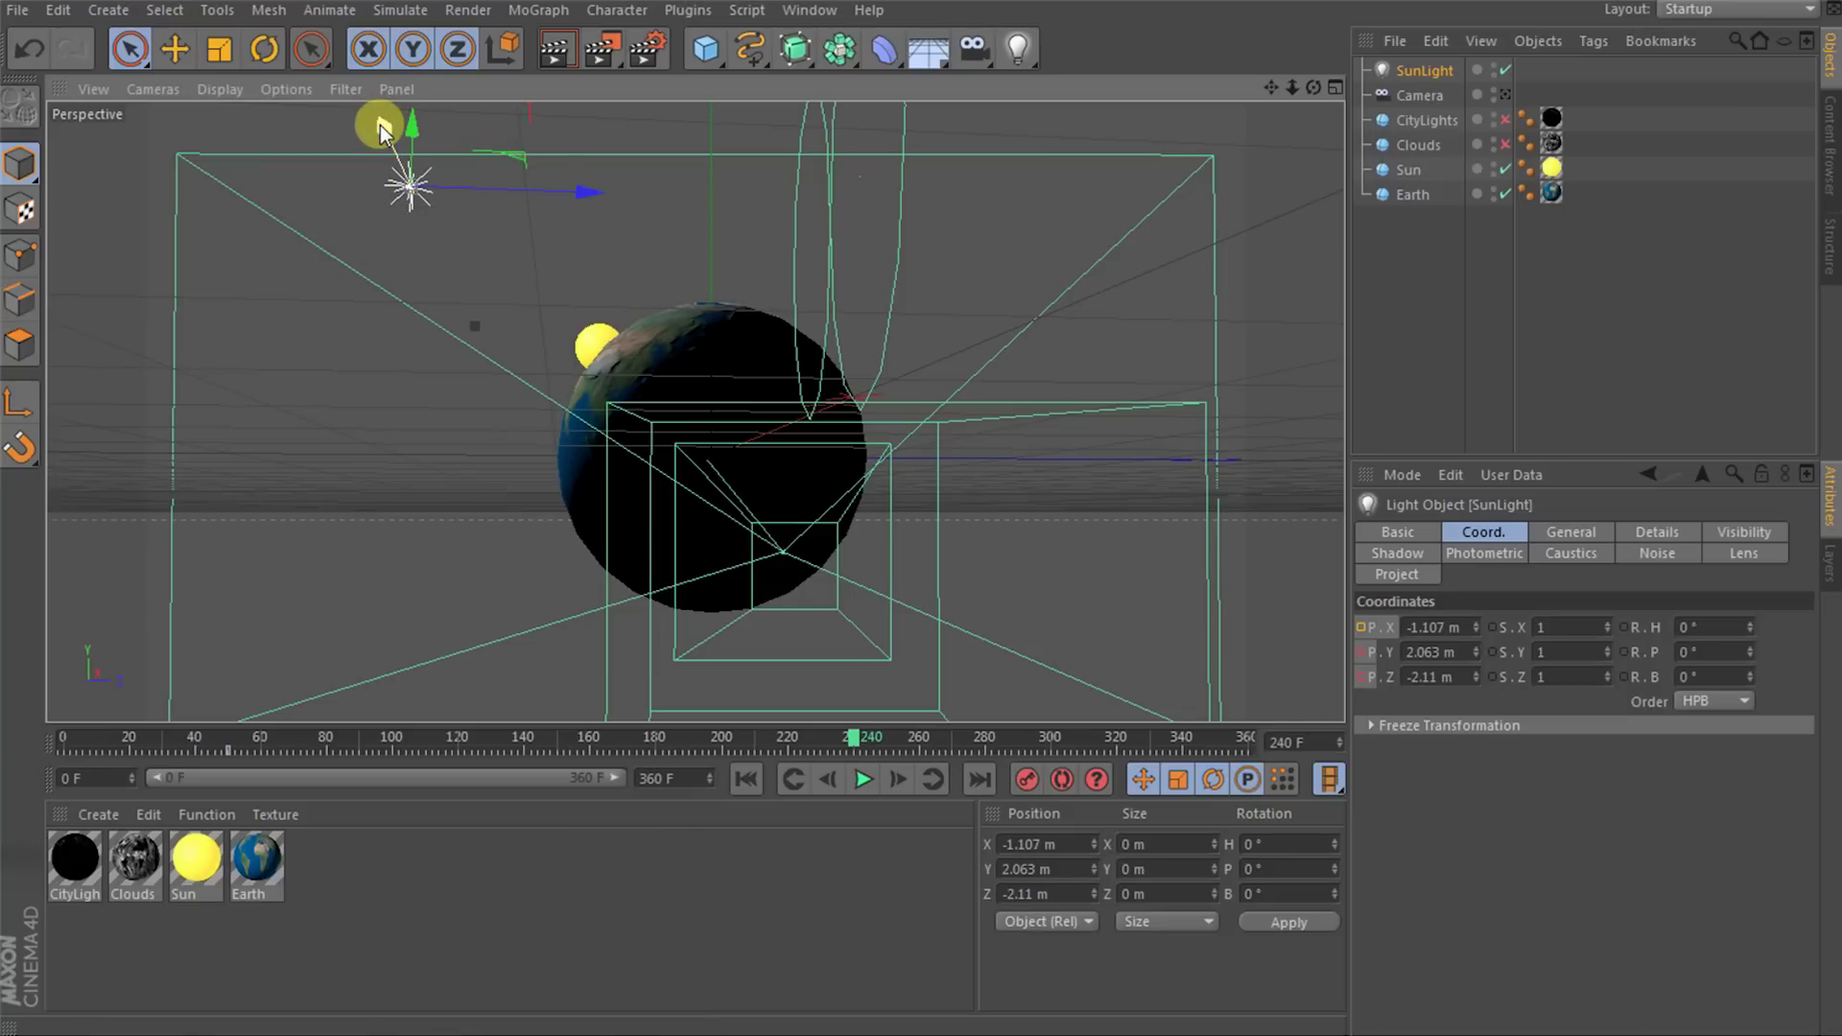
pyautogui.keyDown('ctrl'); pyautogui.click(1360, 626); pyautogui.keyUp('ctrl')
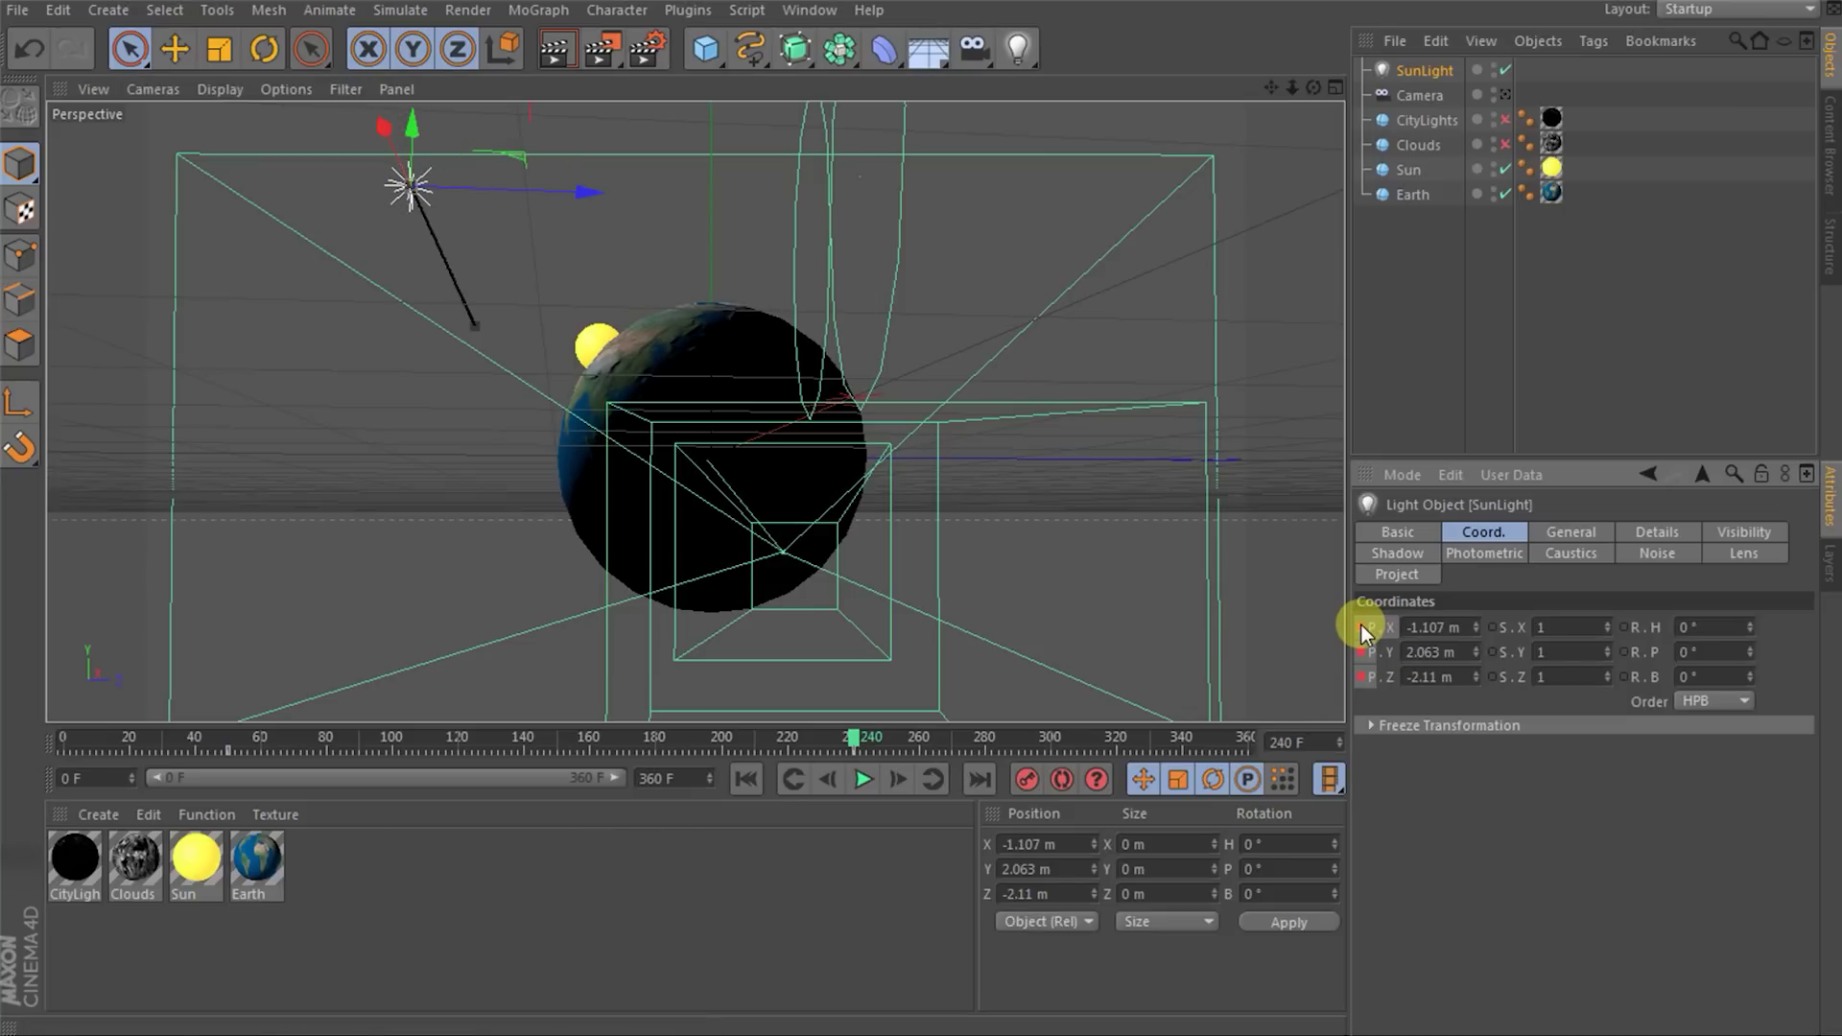
pyautogui.moveTo(818, 739)
pyautogui.mouseDown()
pyautogui.moveTo(221, 775)
pyautogui.moveTo(496, 746)
pyautogui.moveTo(969, 743)
pyautogui.moveTo(722, 755)
pyautogui.moveTo(908, 752)
pyautogui.moveTo(853, 745)
pyautogui.mouseUp()
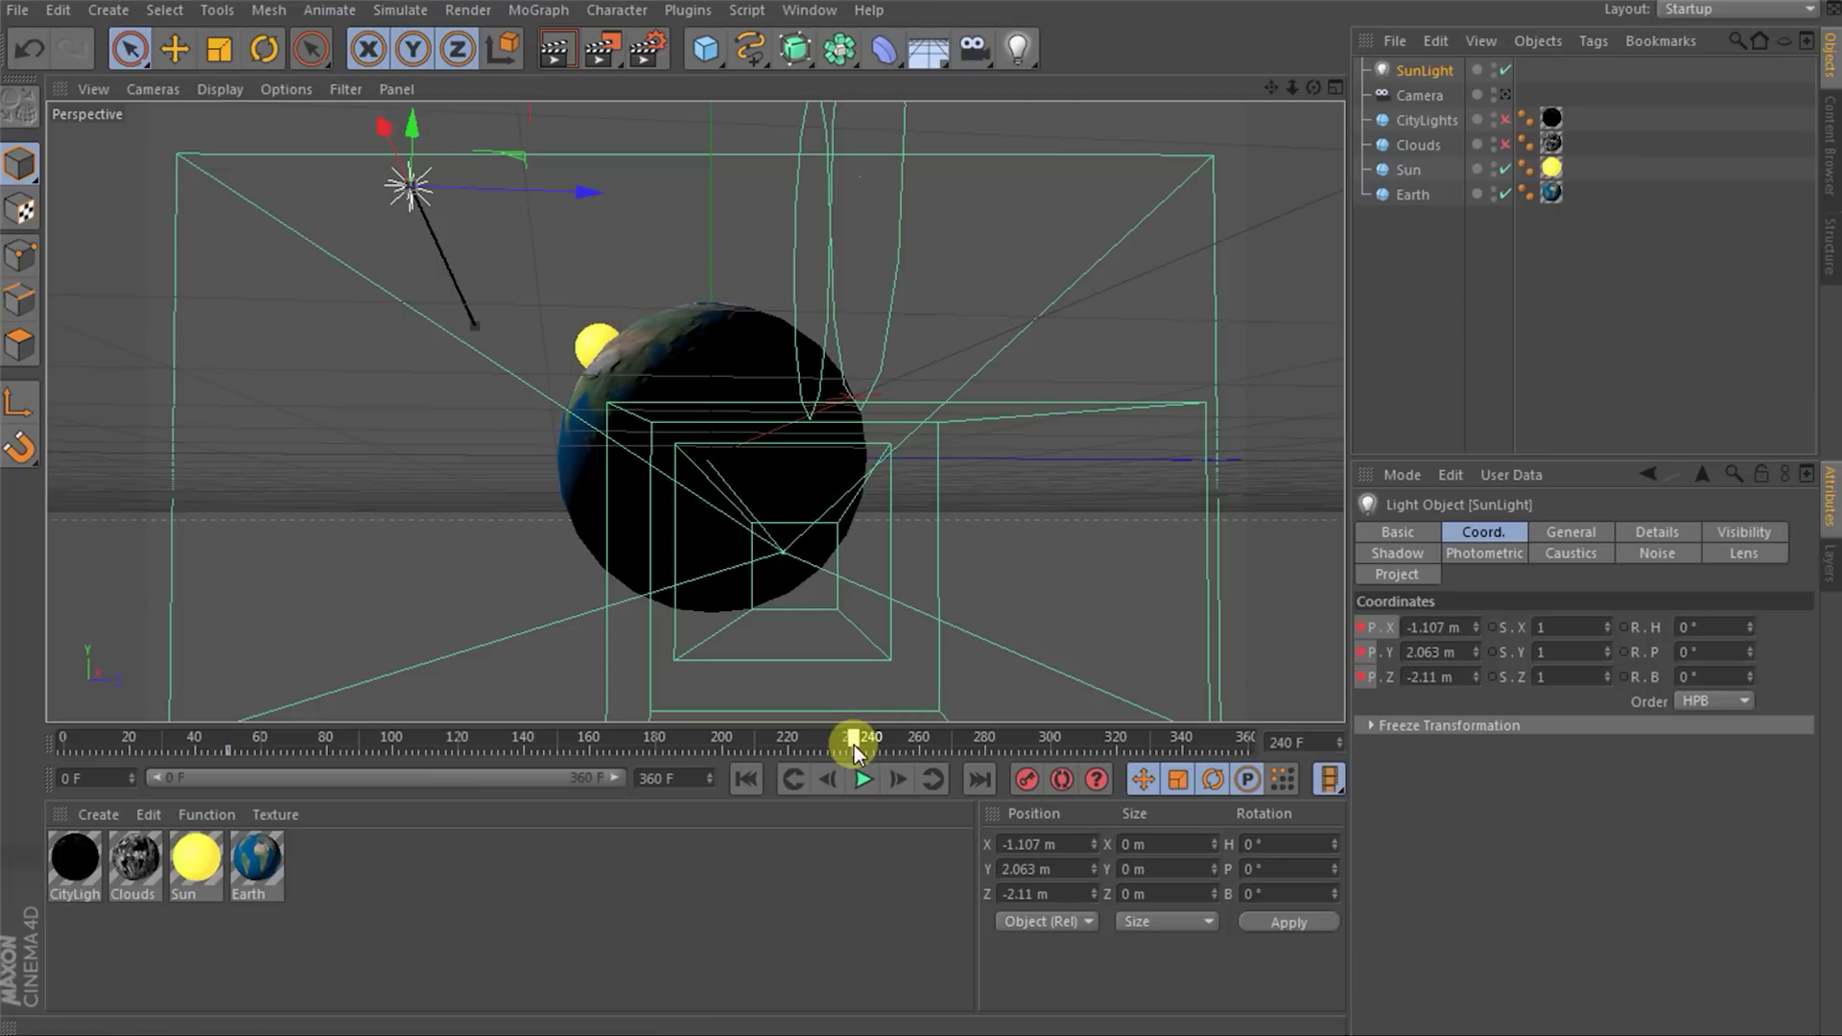
# - Nudge the Sun sphere along Y and Z to sit just behind Earth's rim
pyautogui.click(1410, 170)
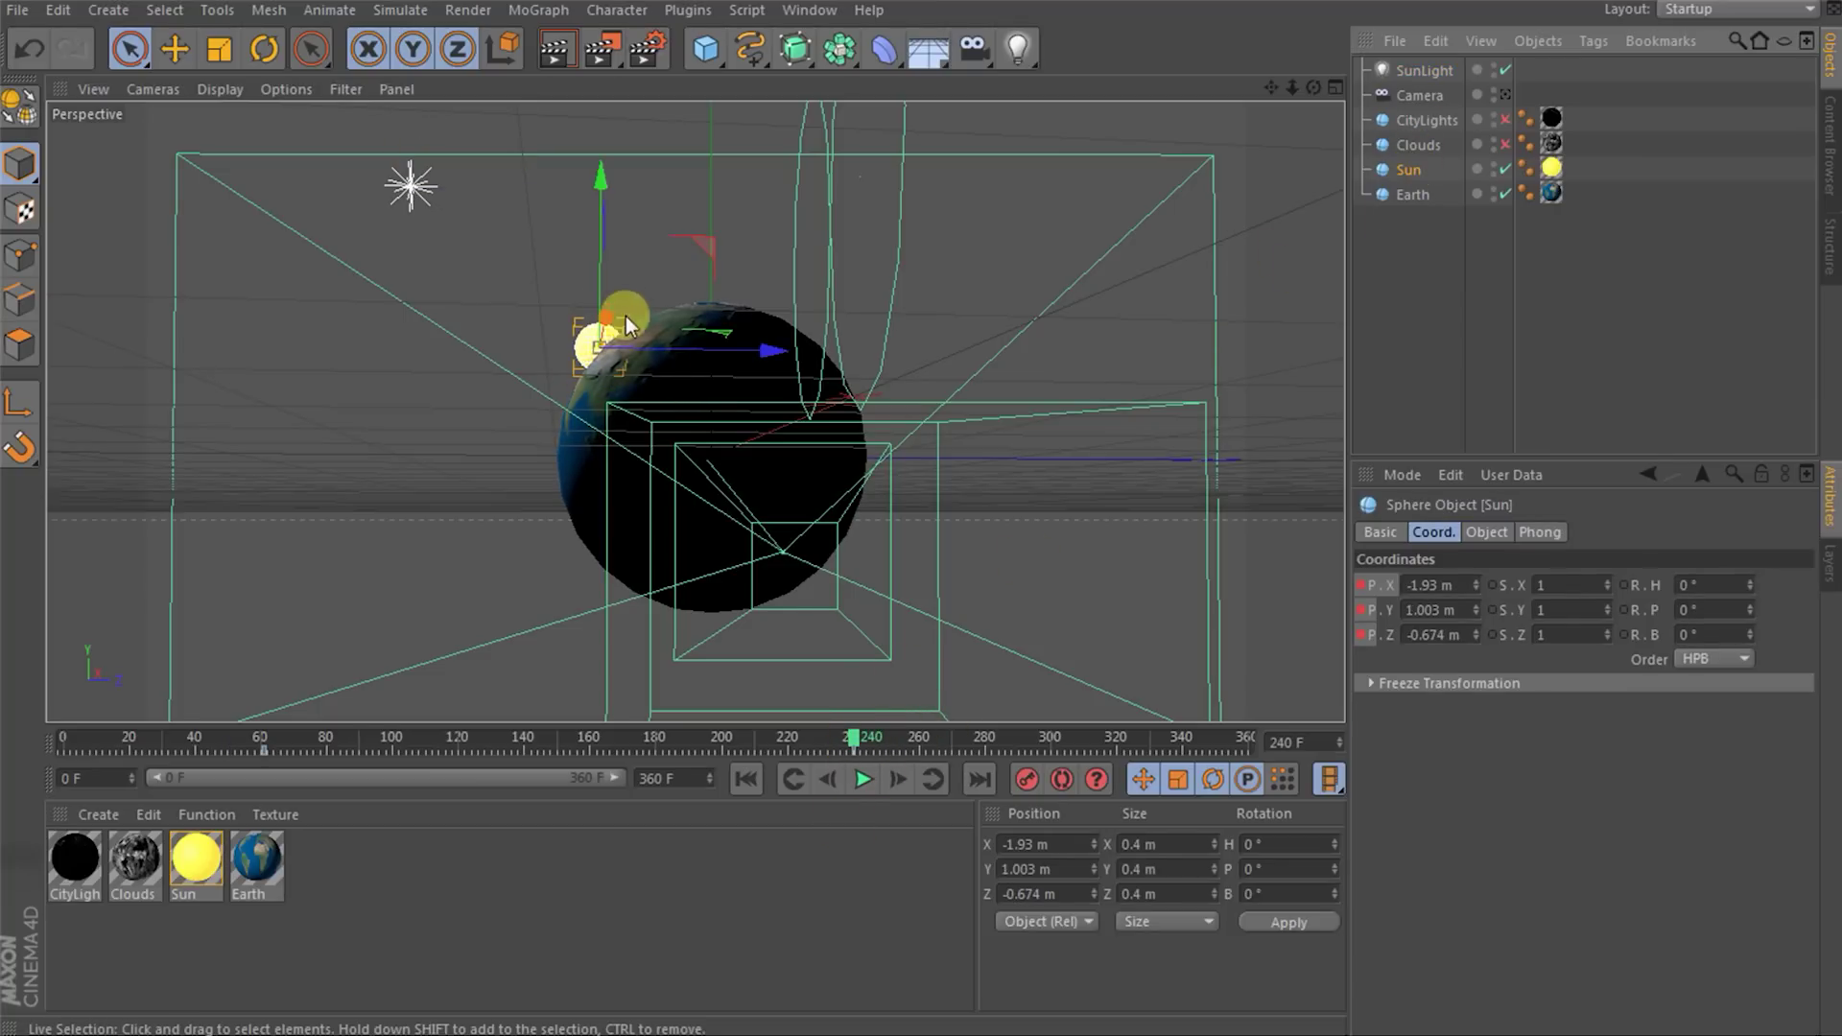
pyautogui.moveTo(601, 183); pyautogui.dragTo(601, 189)
pyautogui.moveTo(770, 365); pyautogui.dragTo(770, 362)
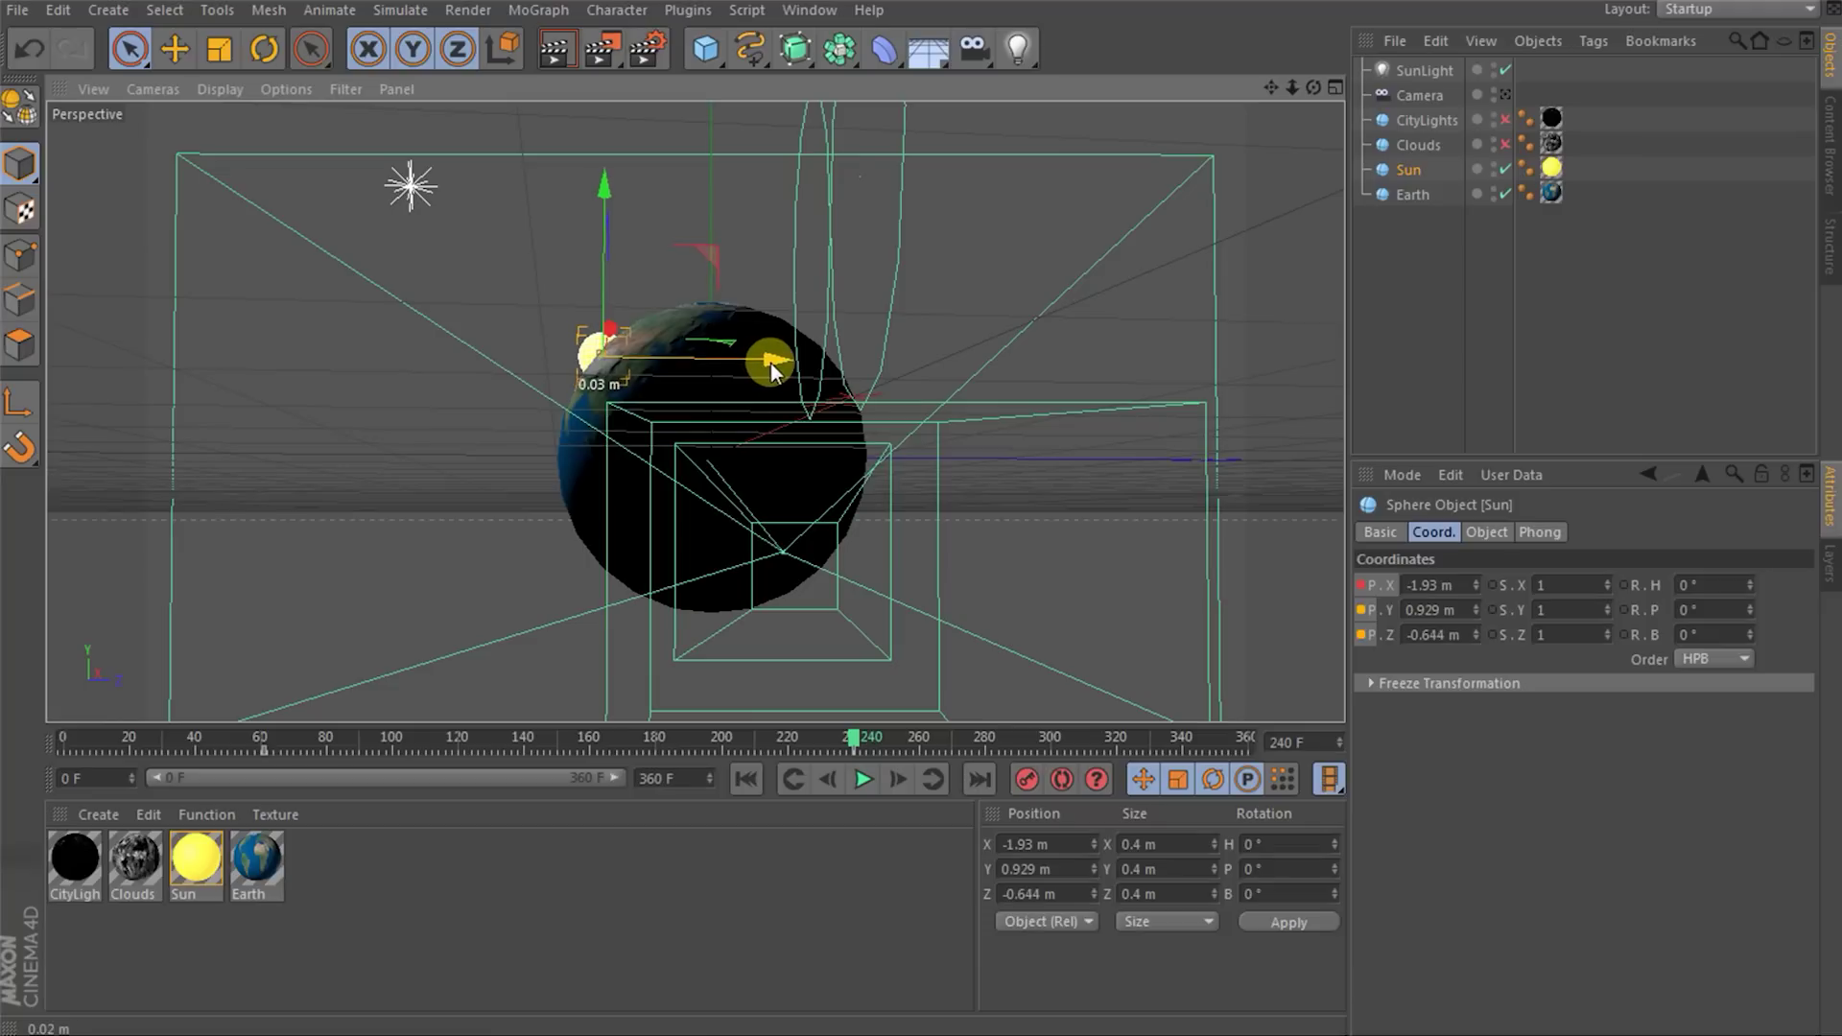
pyautogui.moveTo(602, 192); pyautogui.dragTo(607, 192)
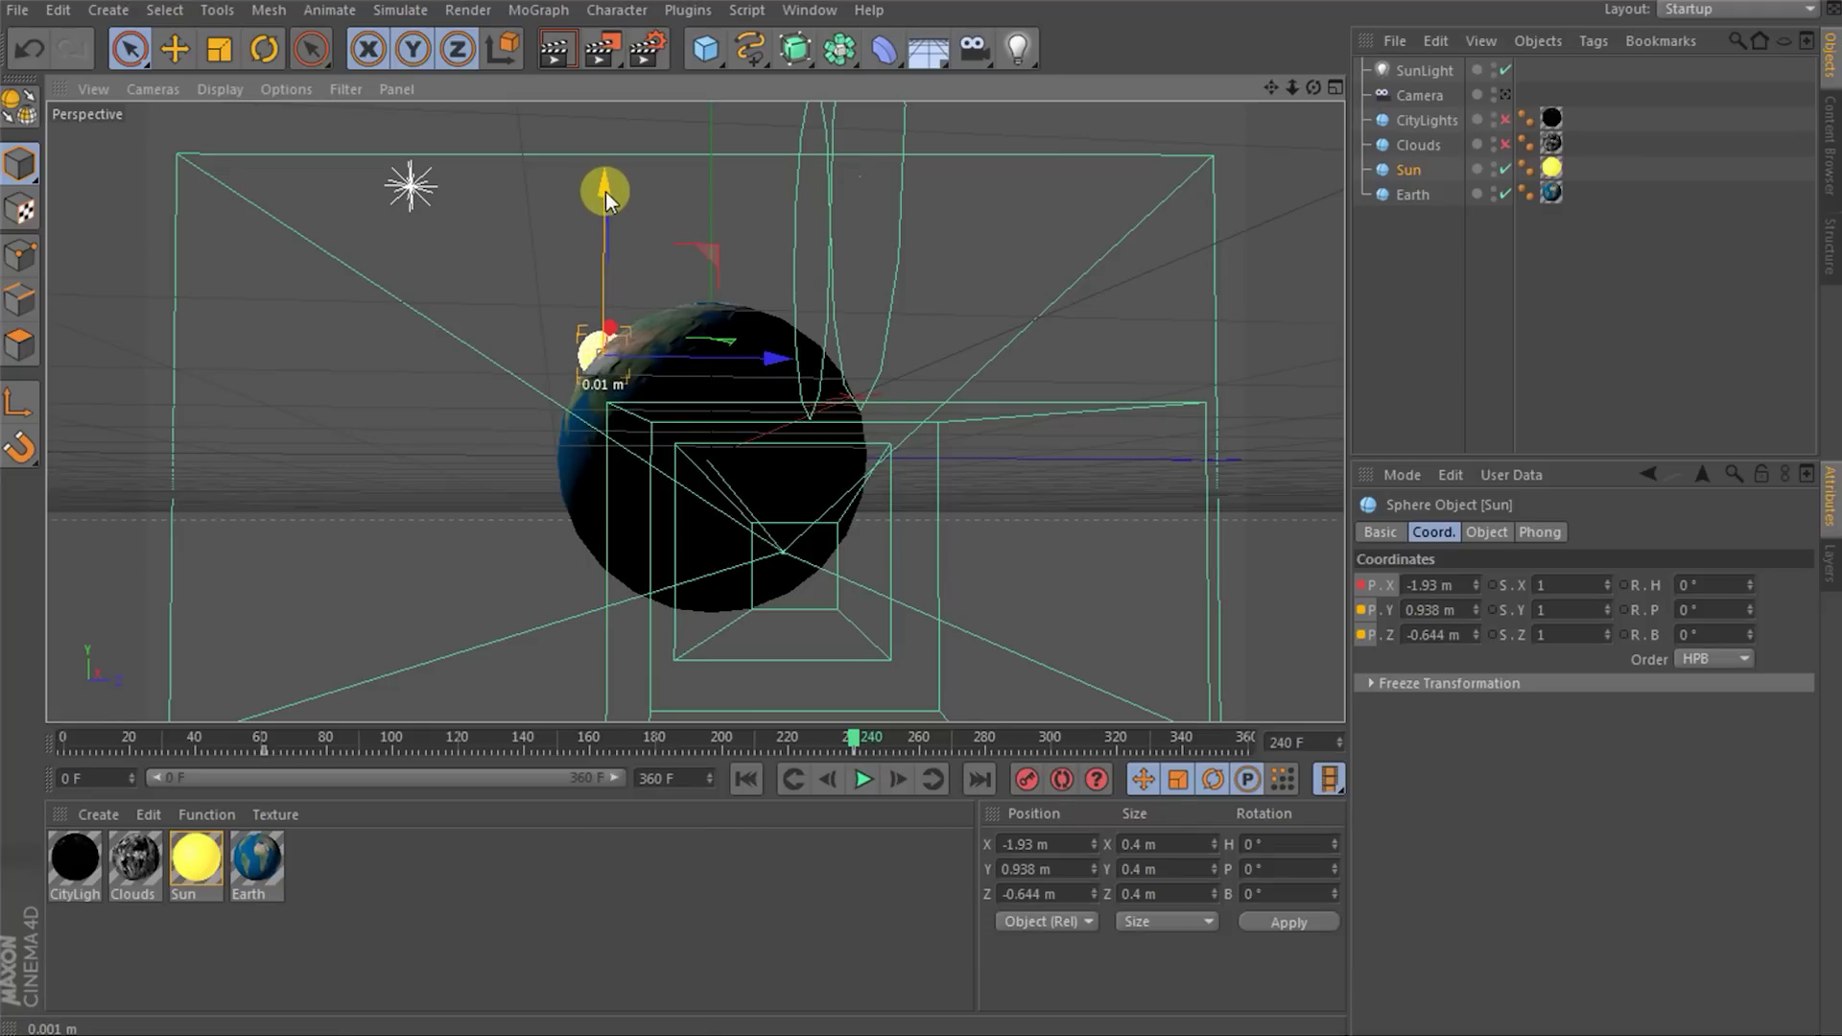
pyautogui.moveTo(756, 373); pyautogui.dragTo(762, 372)
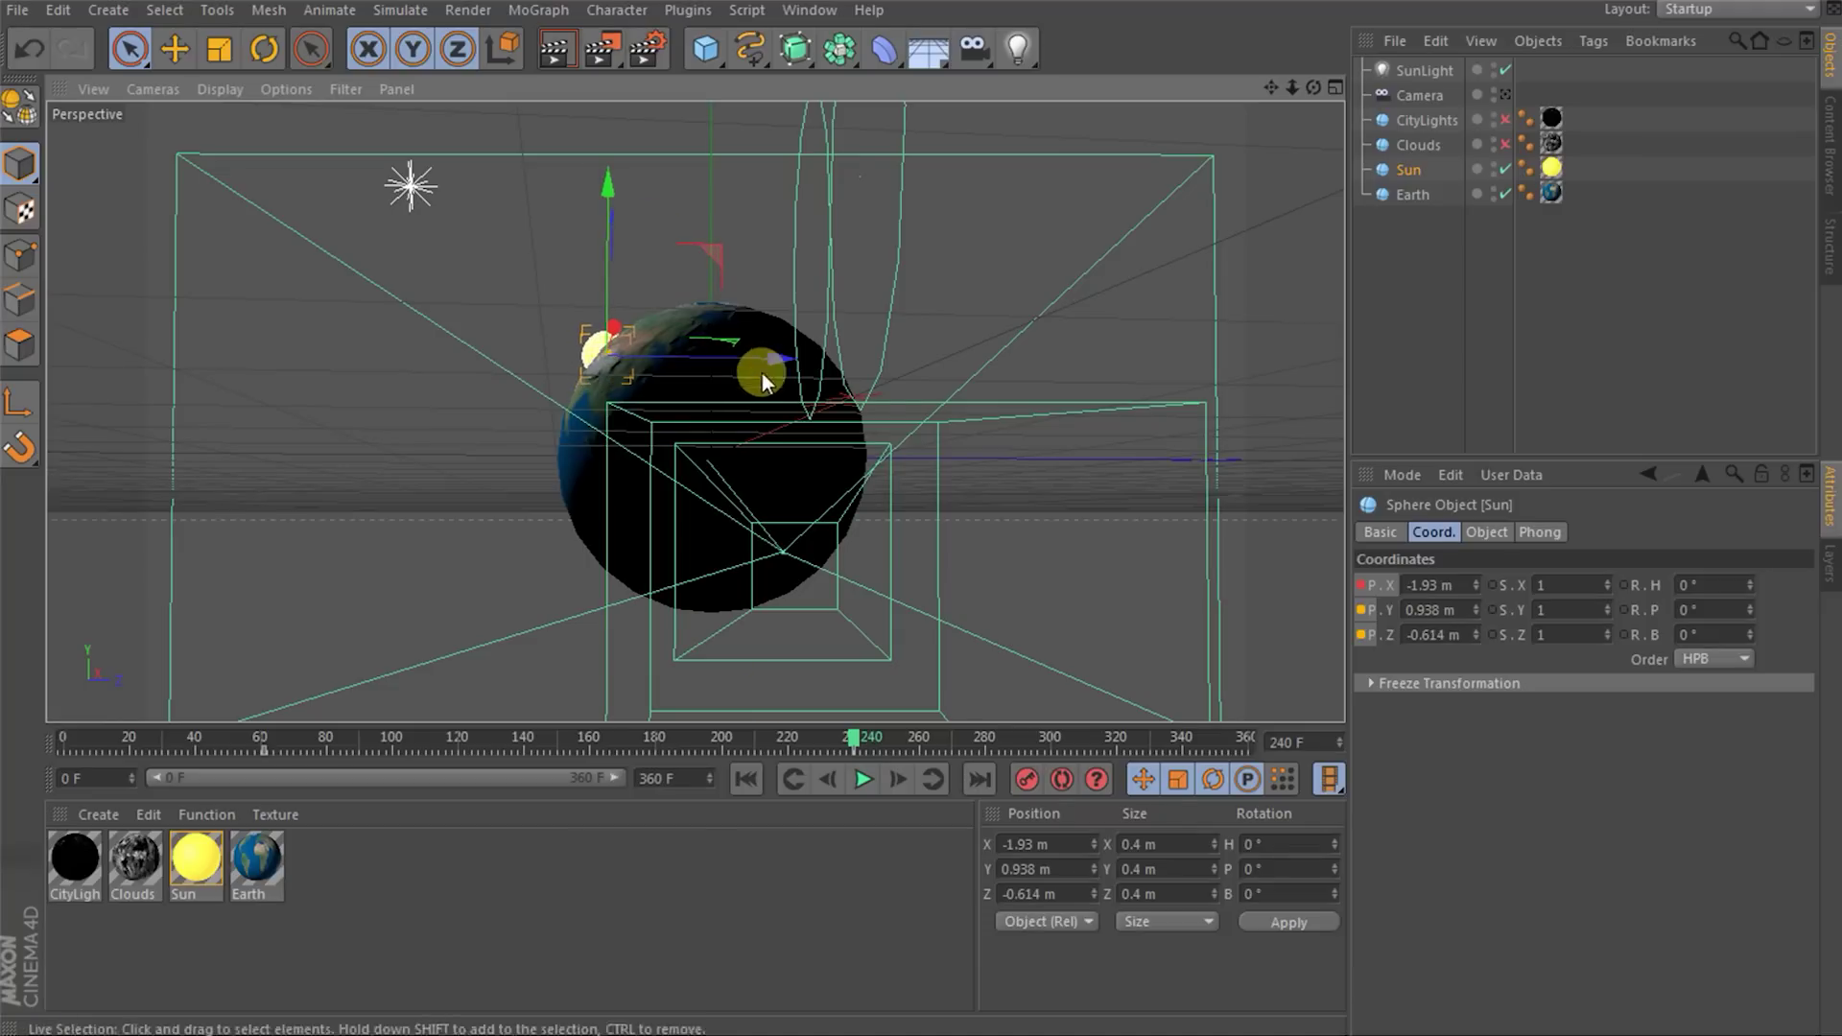
pyautogui.click(804, 948)
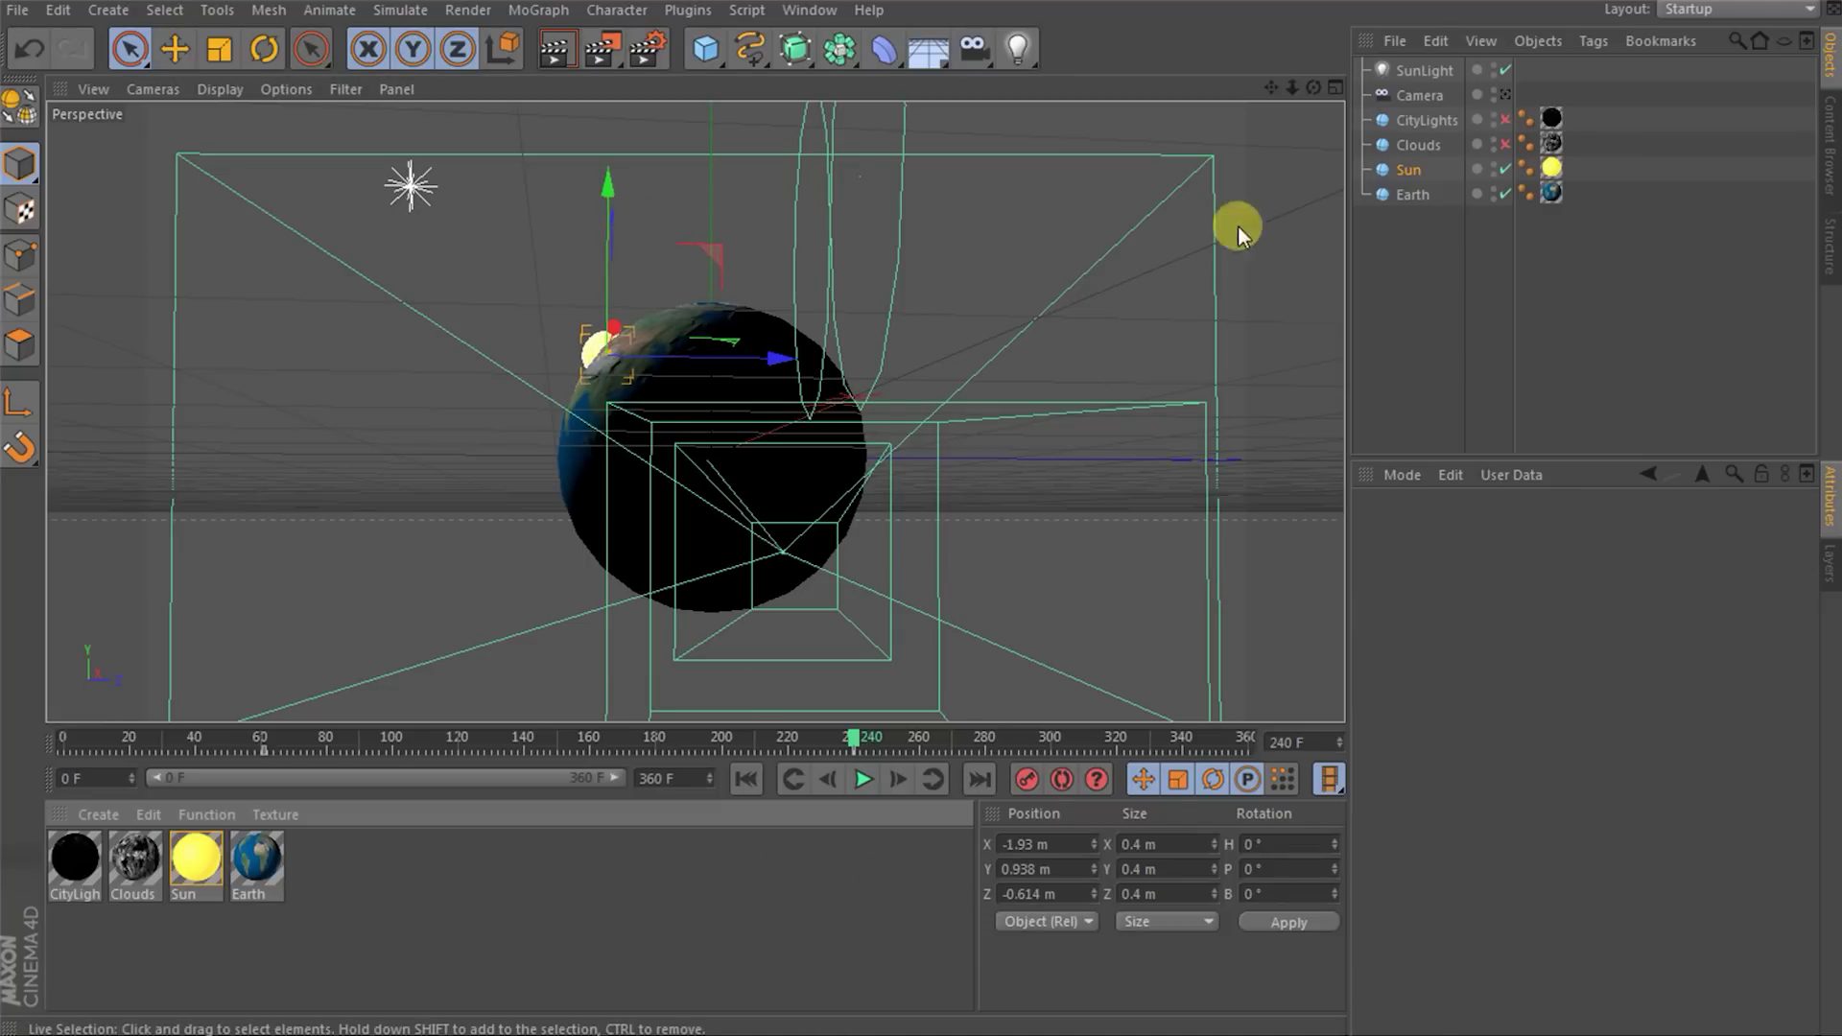
# - Keyframe the Sun's position at frame 240 and render the sunrise at frame 237
pyautogui.click(1406, 169)
pyautogui.keyDown('ctrl'); pyautogui.click(1362, 585); pyautogui.keyUp('ctrl')
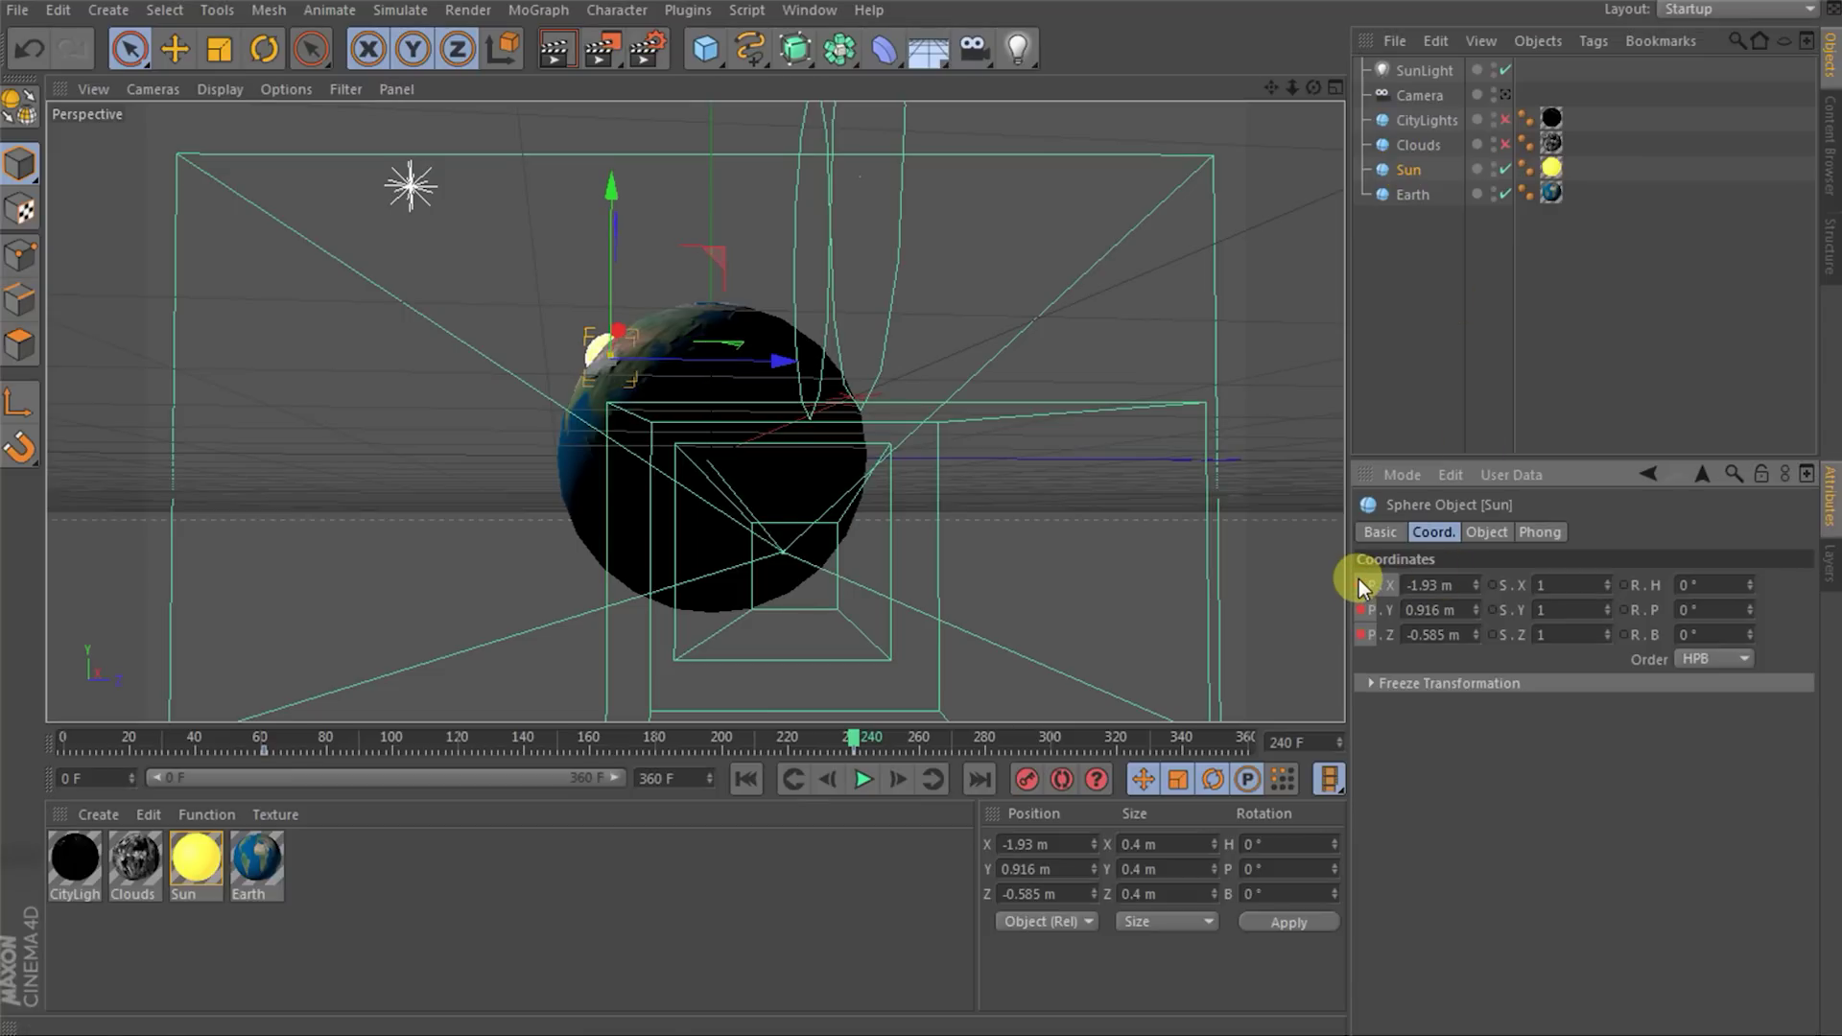
pyautogui.moveTo(851, 740); pyautogui.dragTo(844, 817)
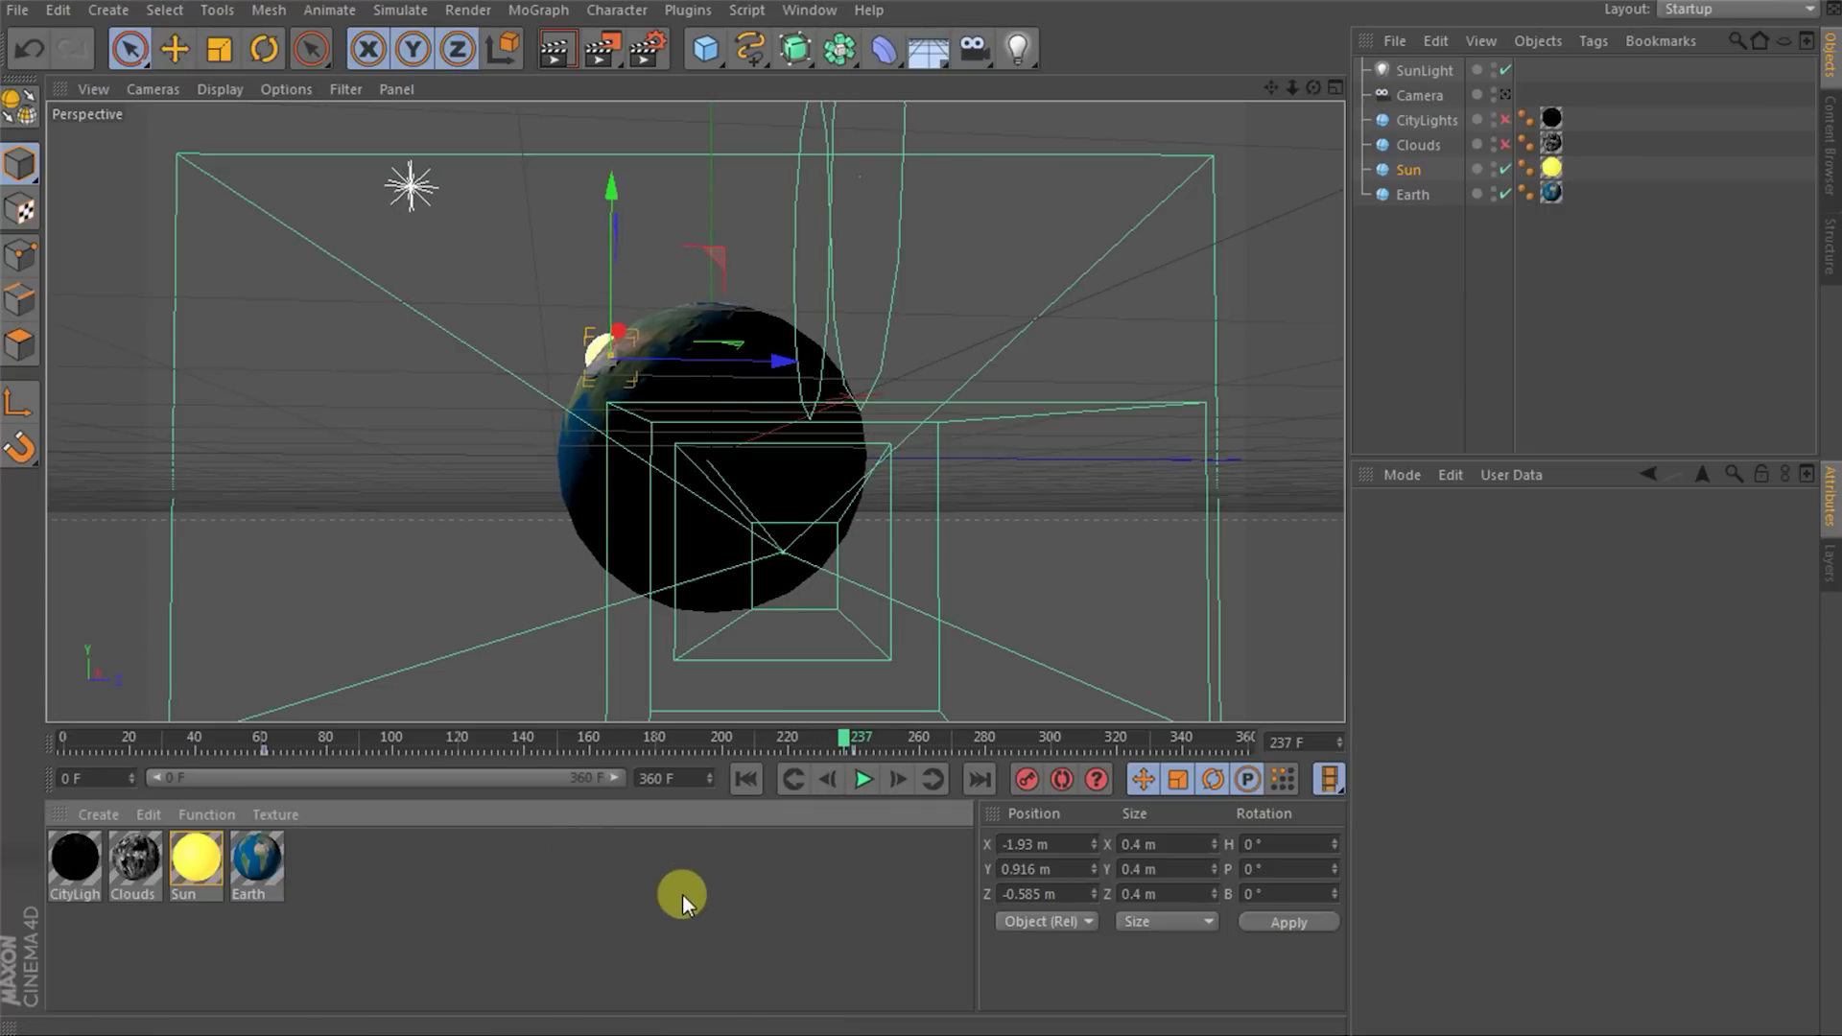
pyautogui.hotkey('ctrl', 'r')
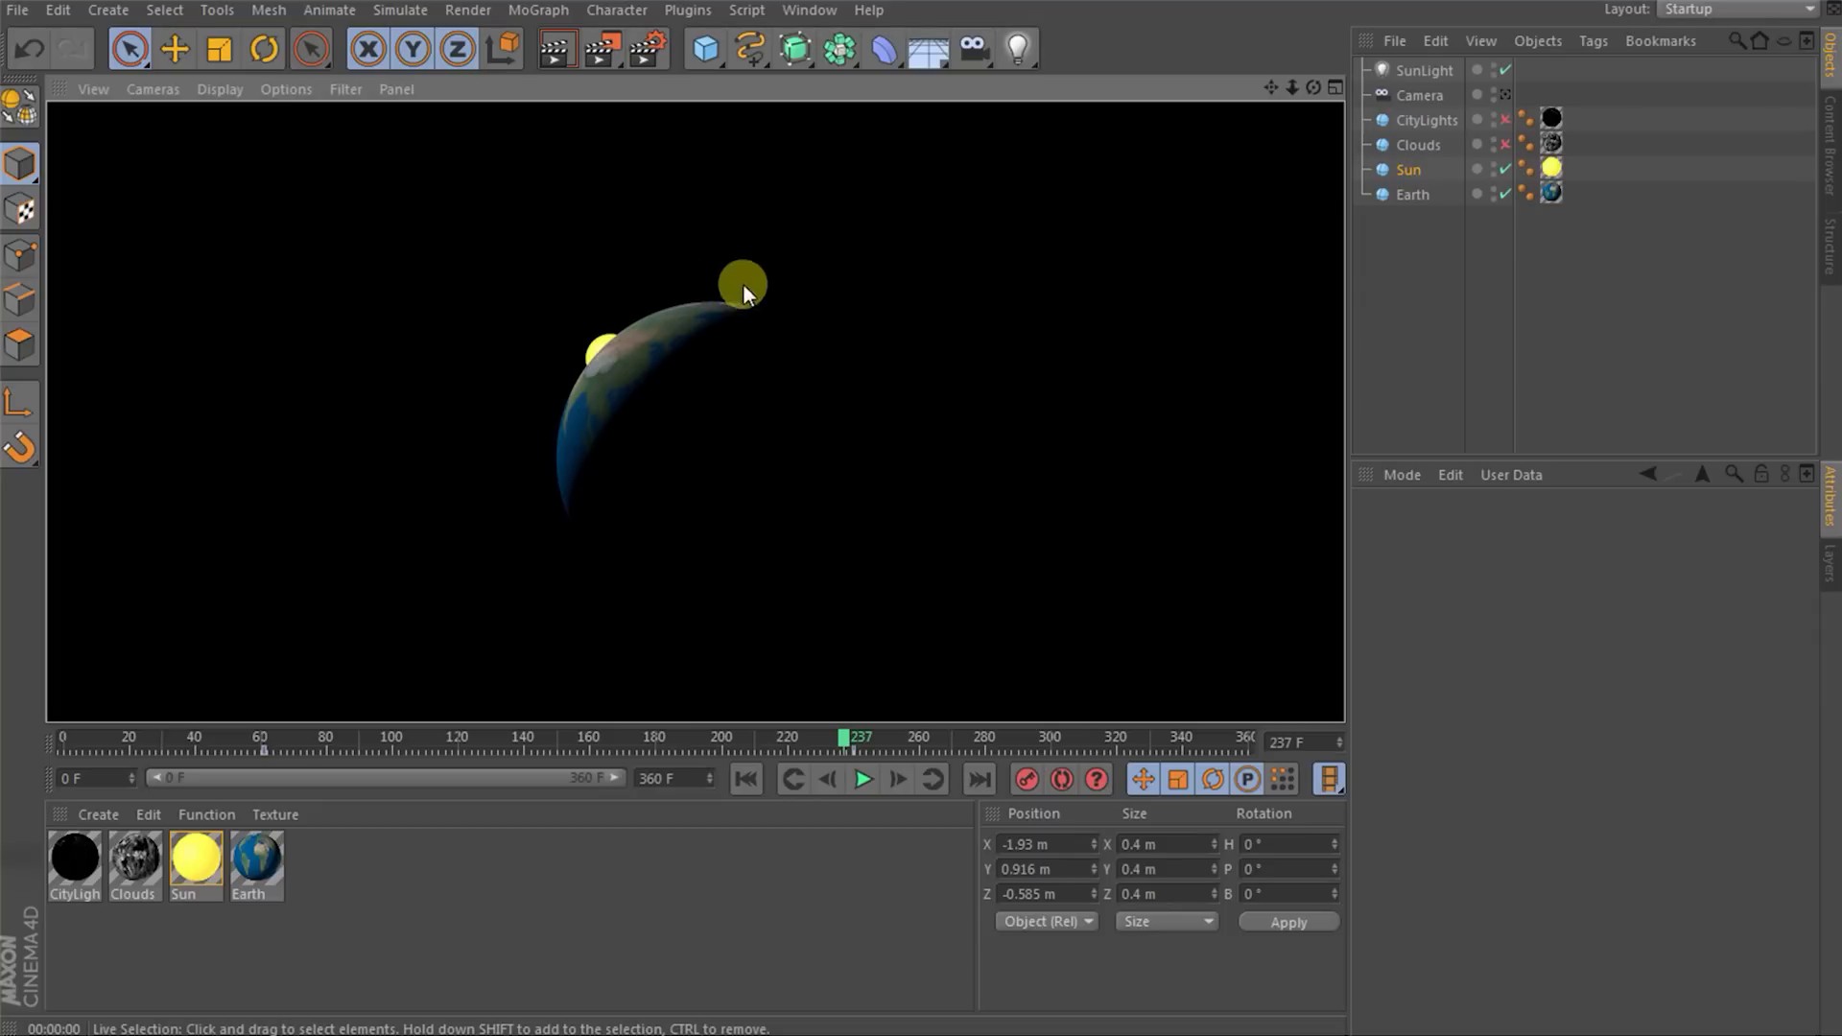
# - Set SunLight's colour to 255/226/123 and render to check the warmer lighting
pyautogui.click(1403, 70)
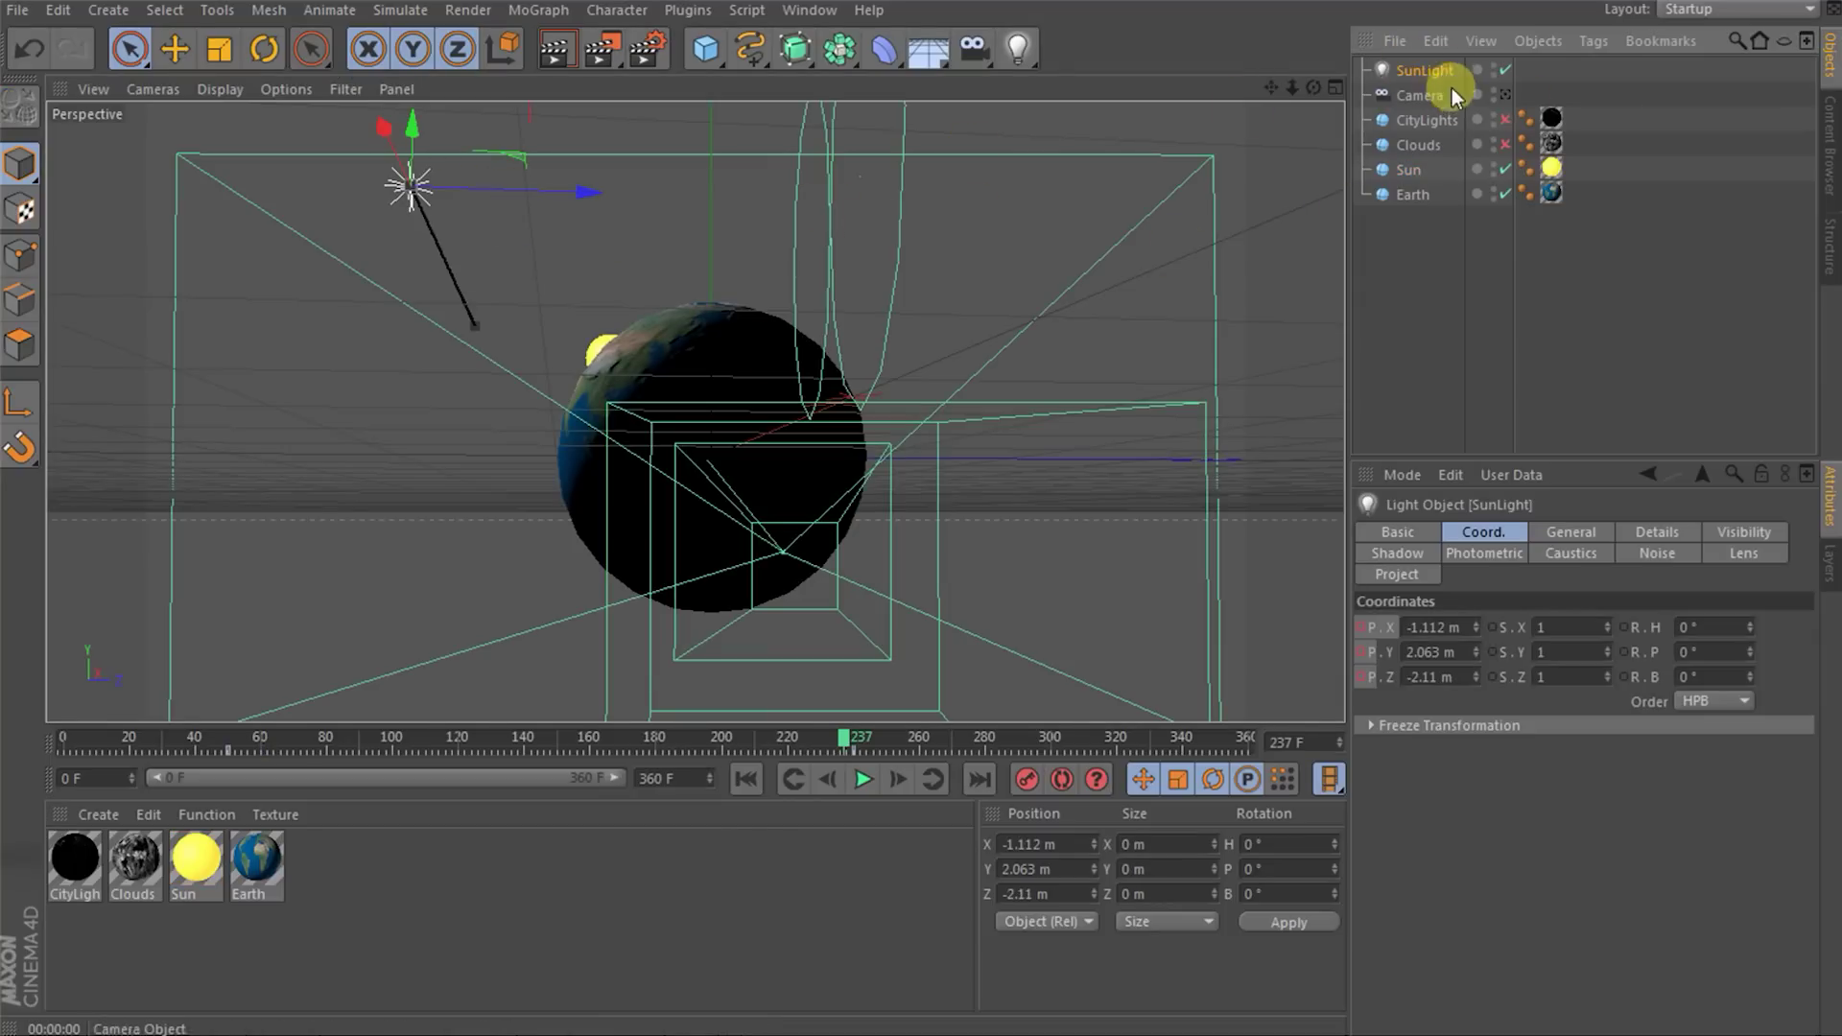
pyautogui.click(1559, 534)
pyautogui.click(1771, 652)
pyautogui.click(1685, 676)
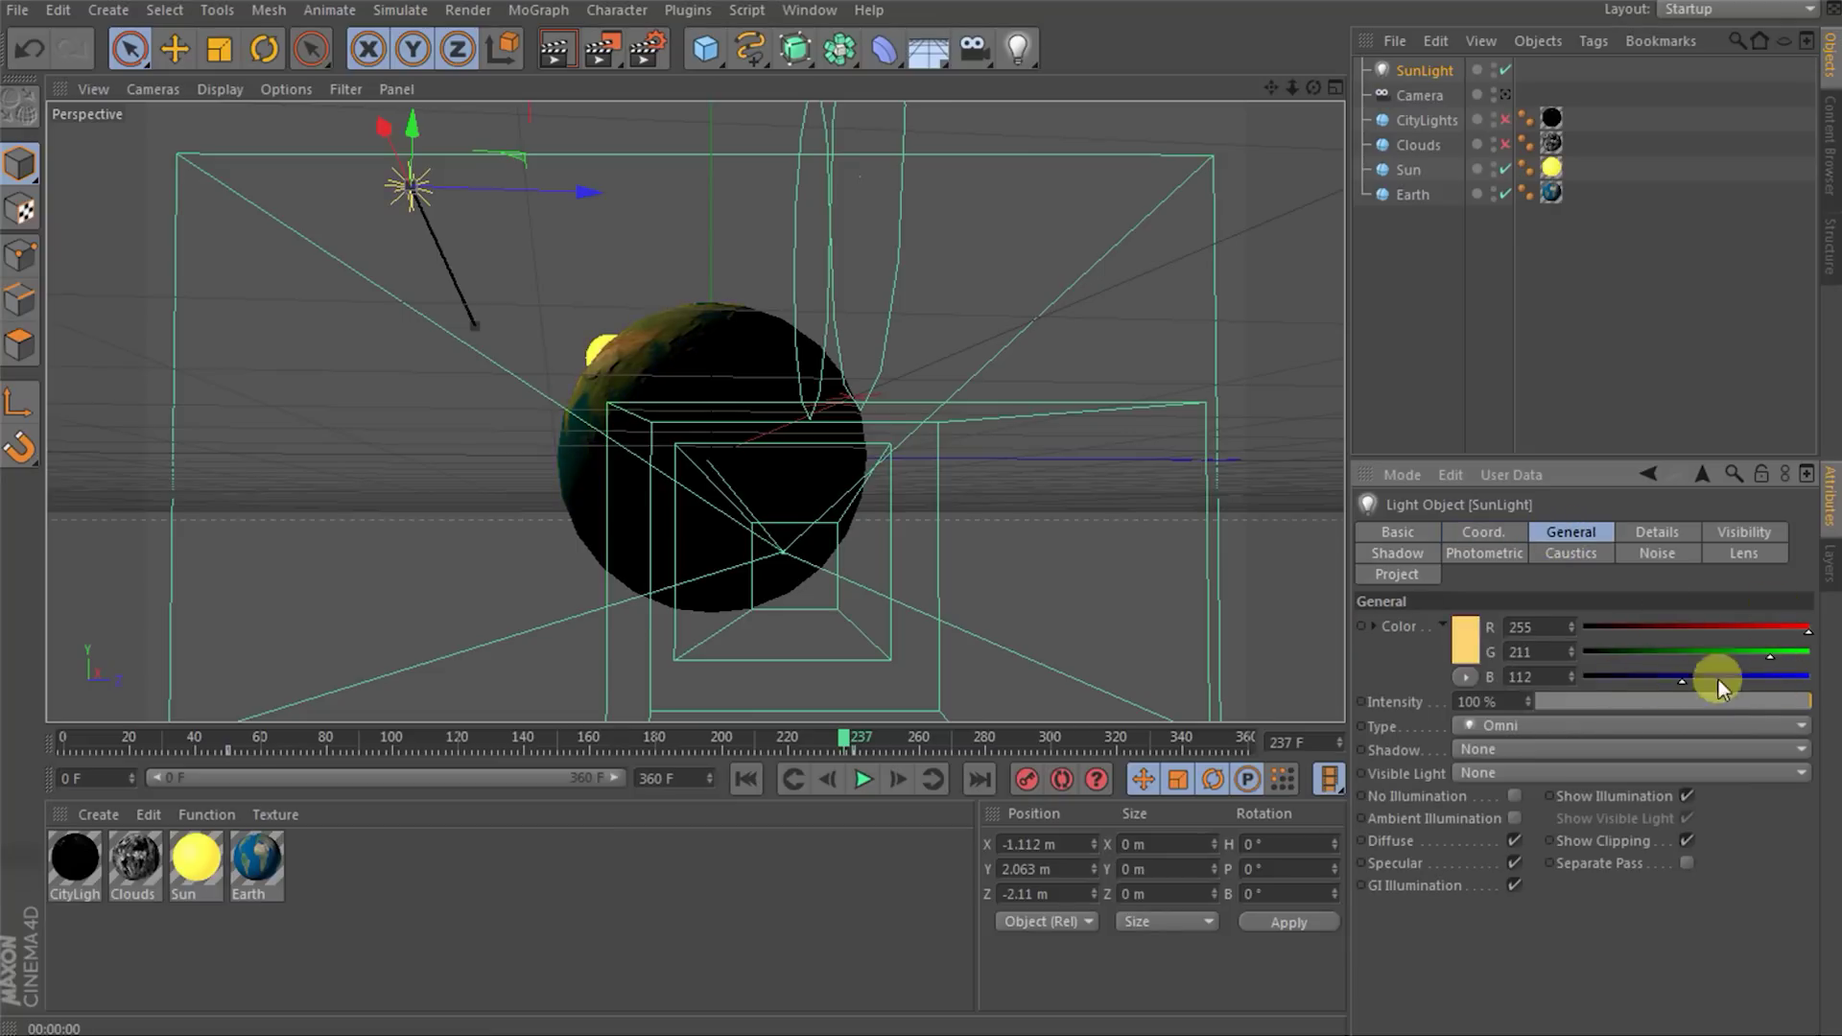
pyautogui.moveTo(1684, 676); pyautogui.dragTo(1696, 693)
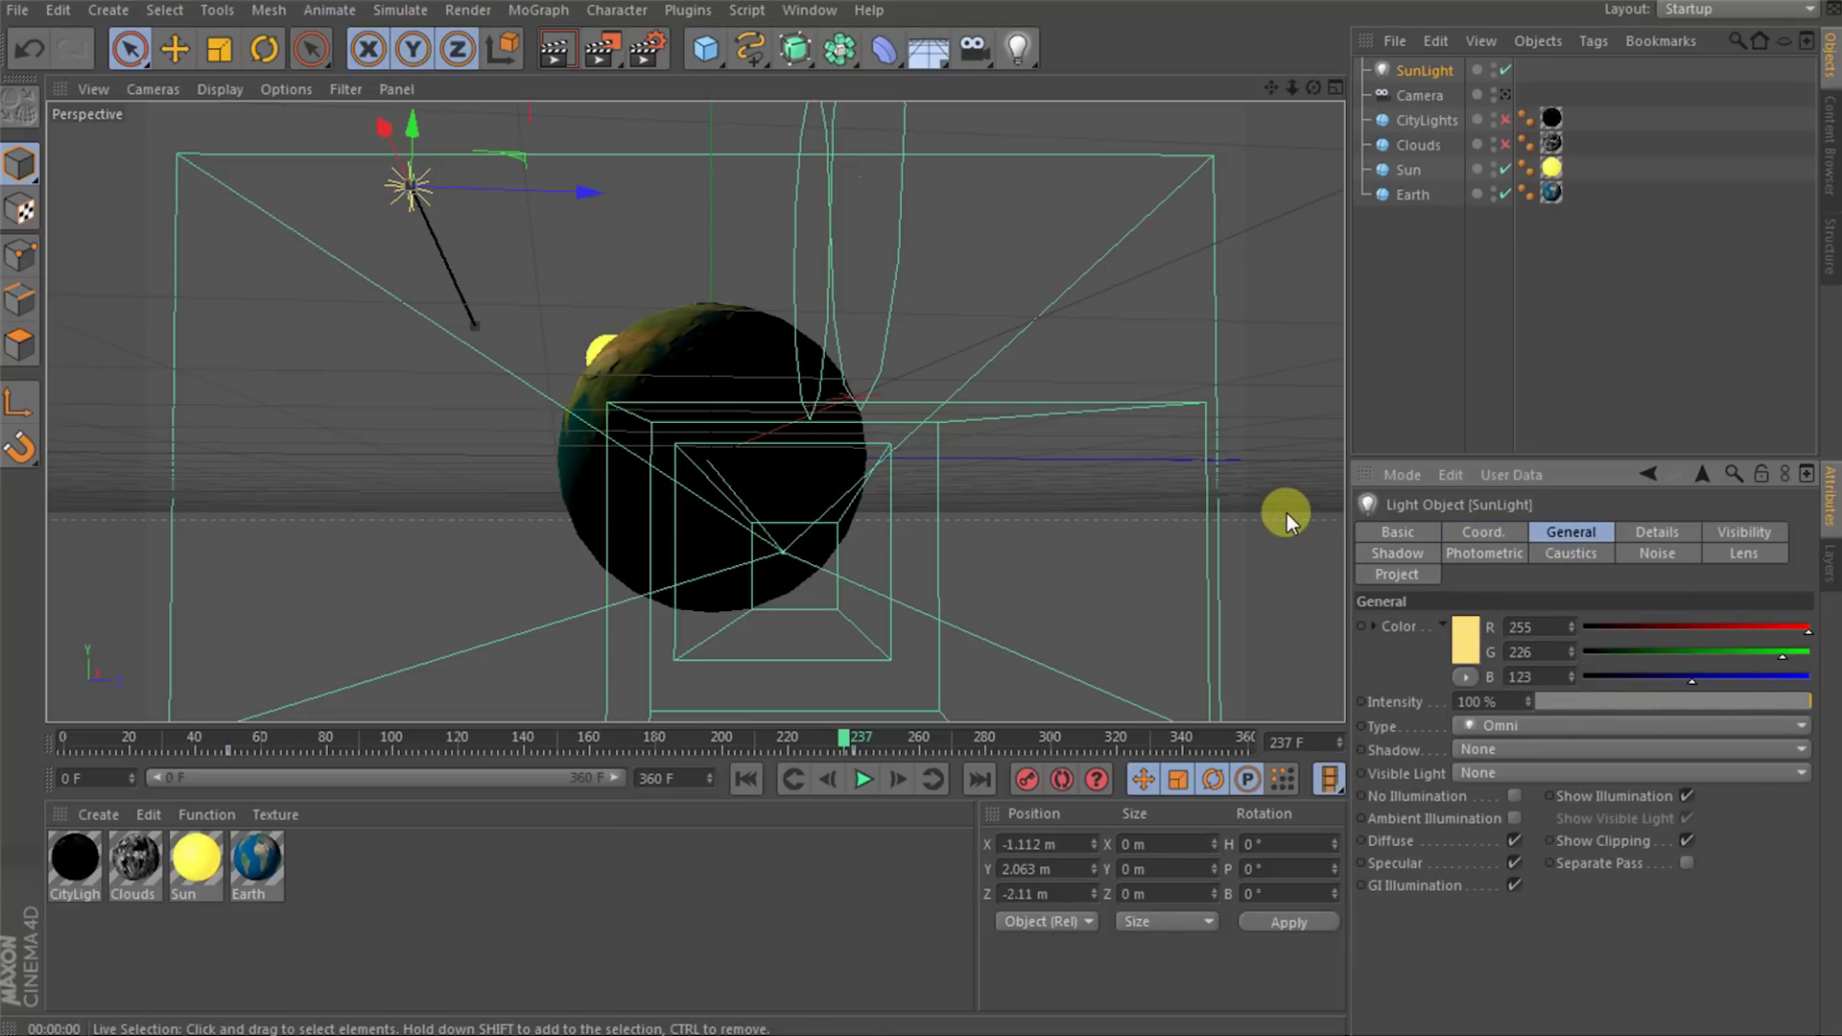
pyautogui.hotkey('ctrl', 'r')
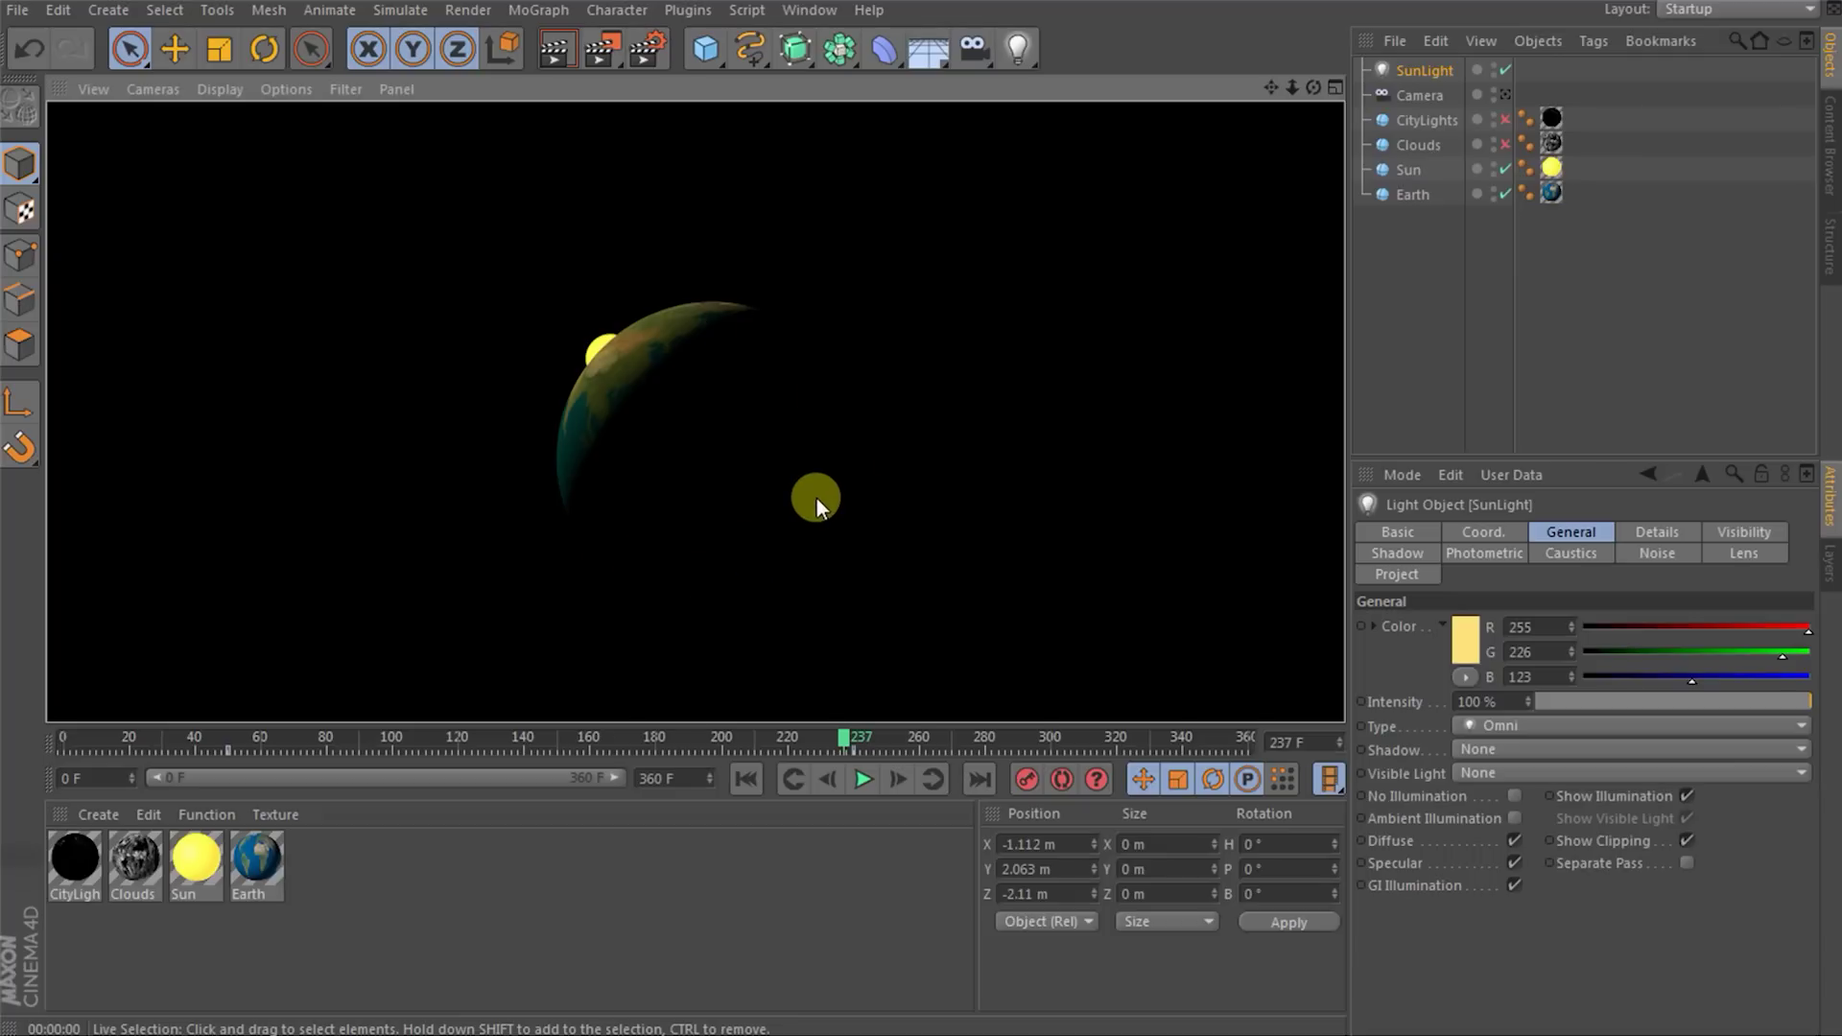
pyautogui.press('e')
pyautogui.click(915, 365)
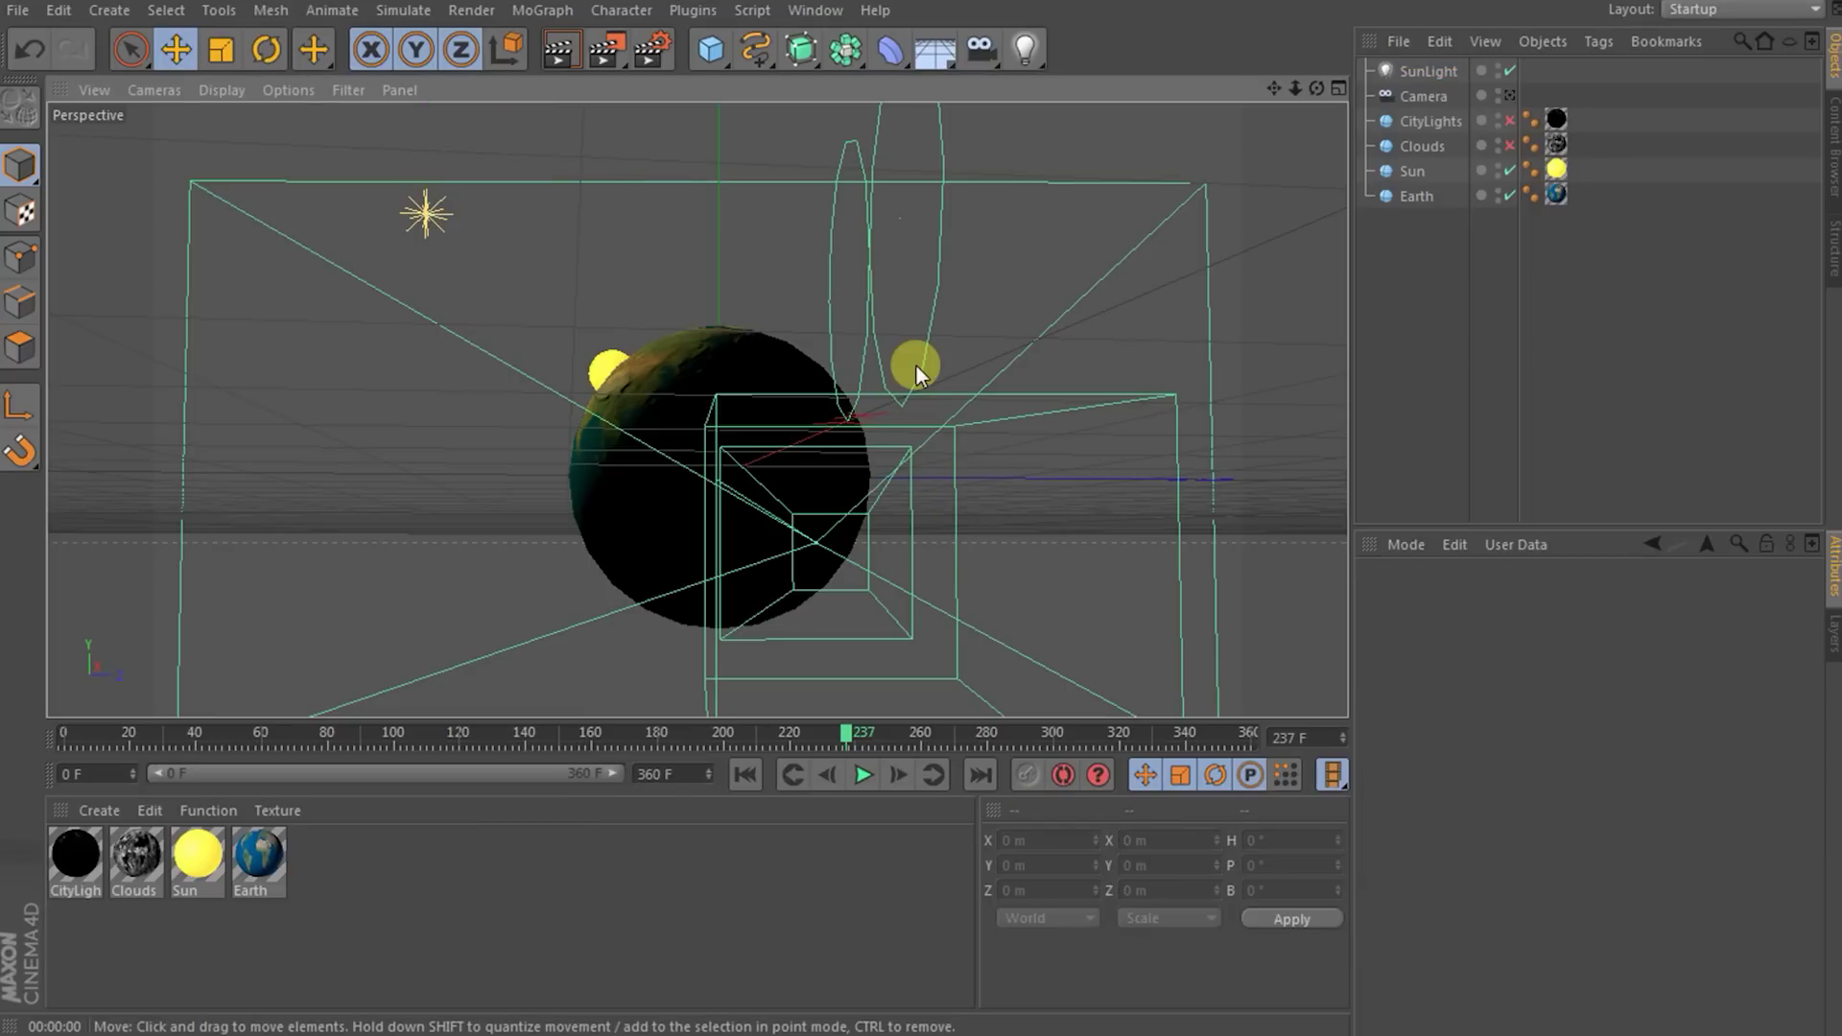
# - Add an infinite light named Ambient with Ambient Illumination on, and render it
pyautogui.click(1027, 50)
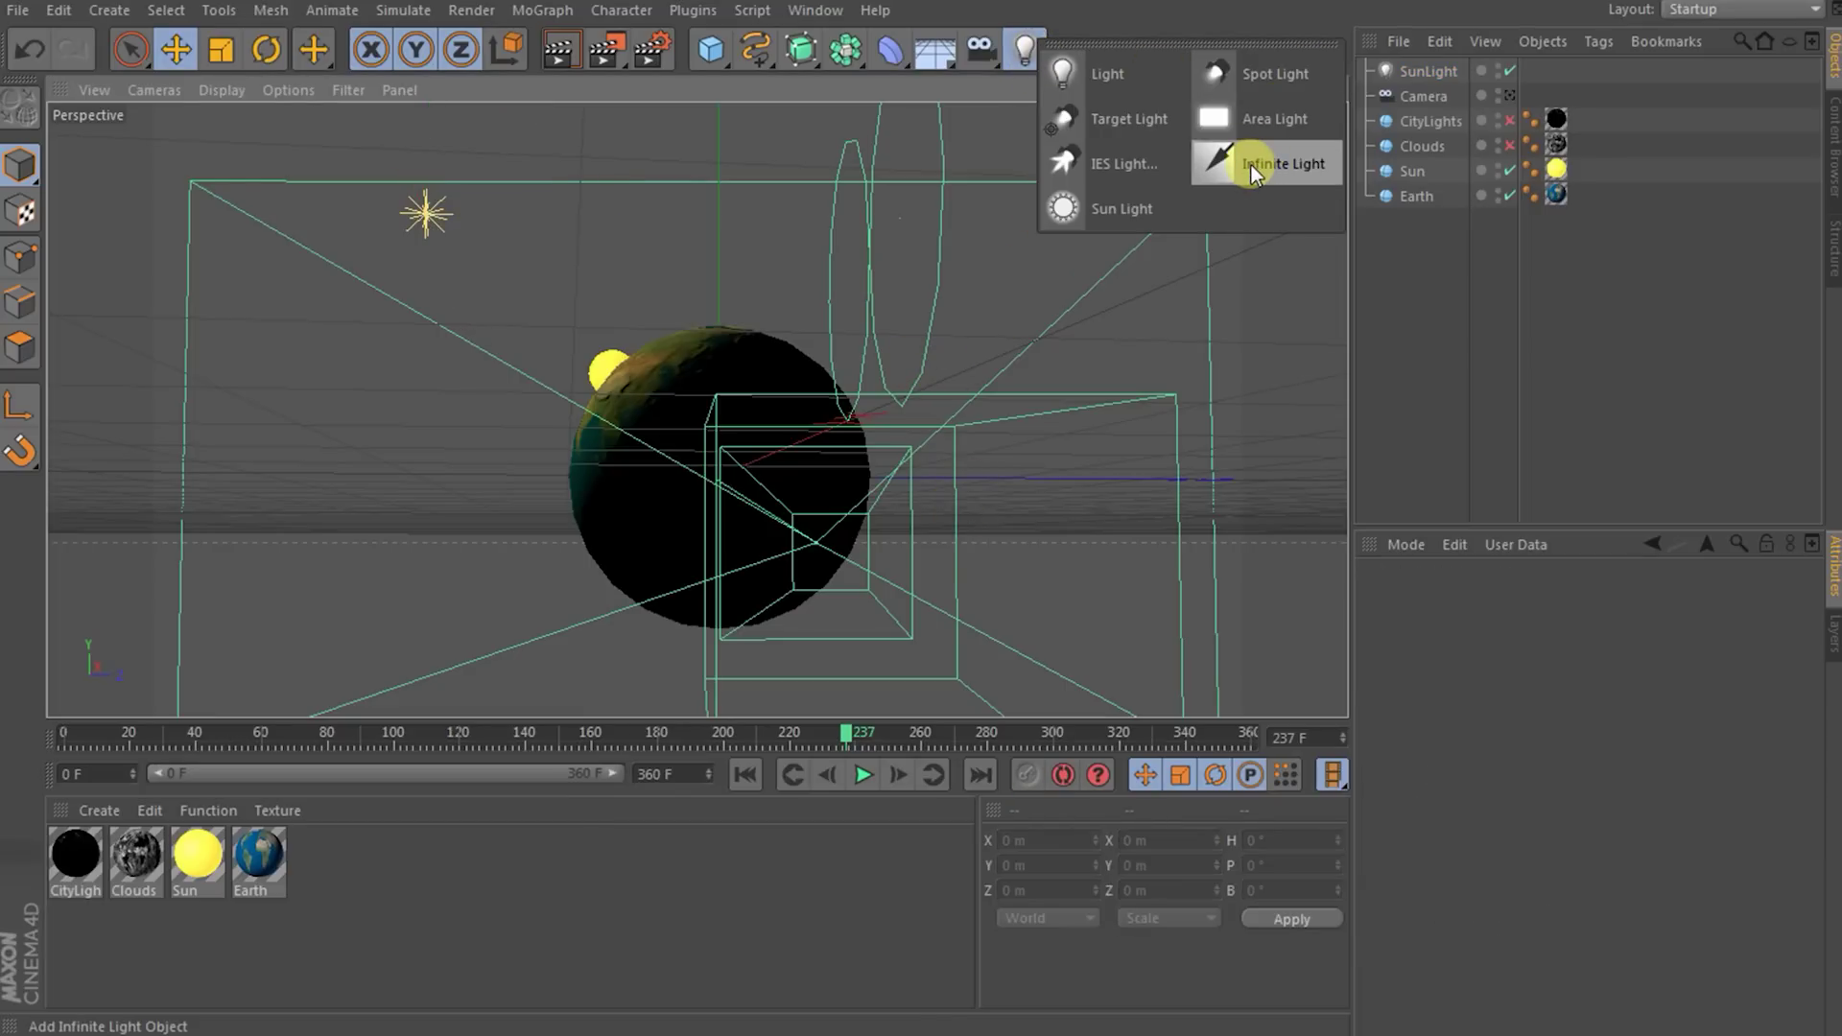
pyautogui.click(1251, 165)
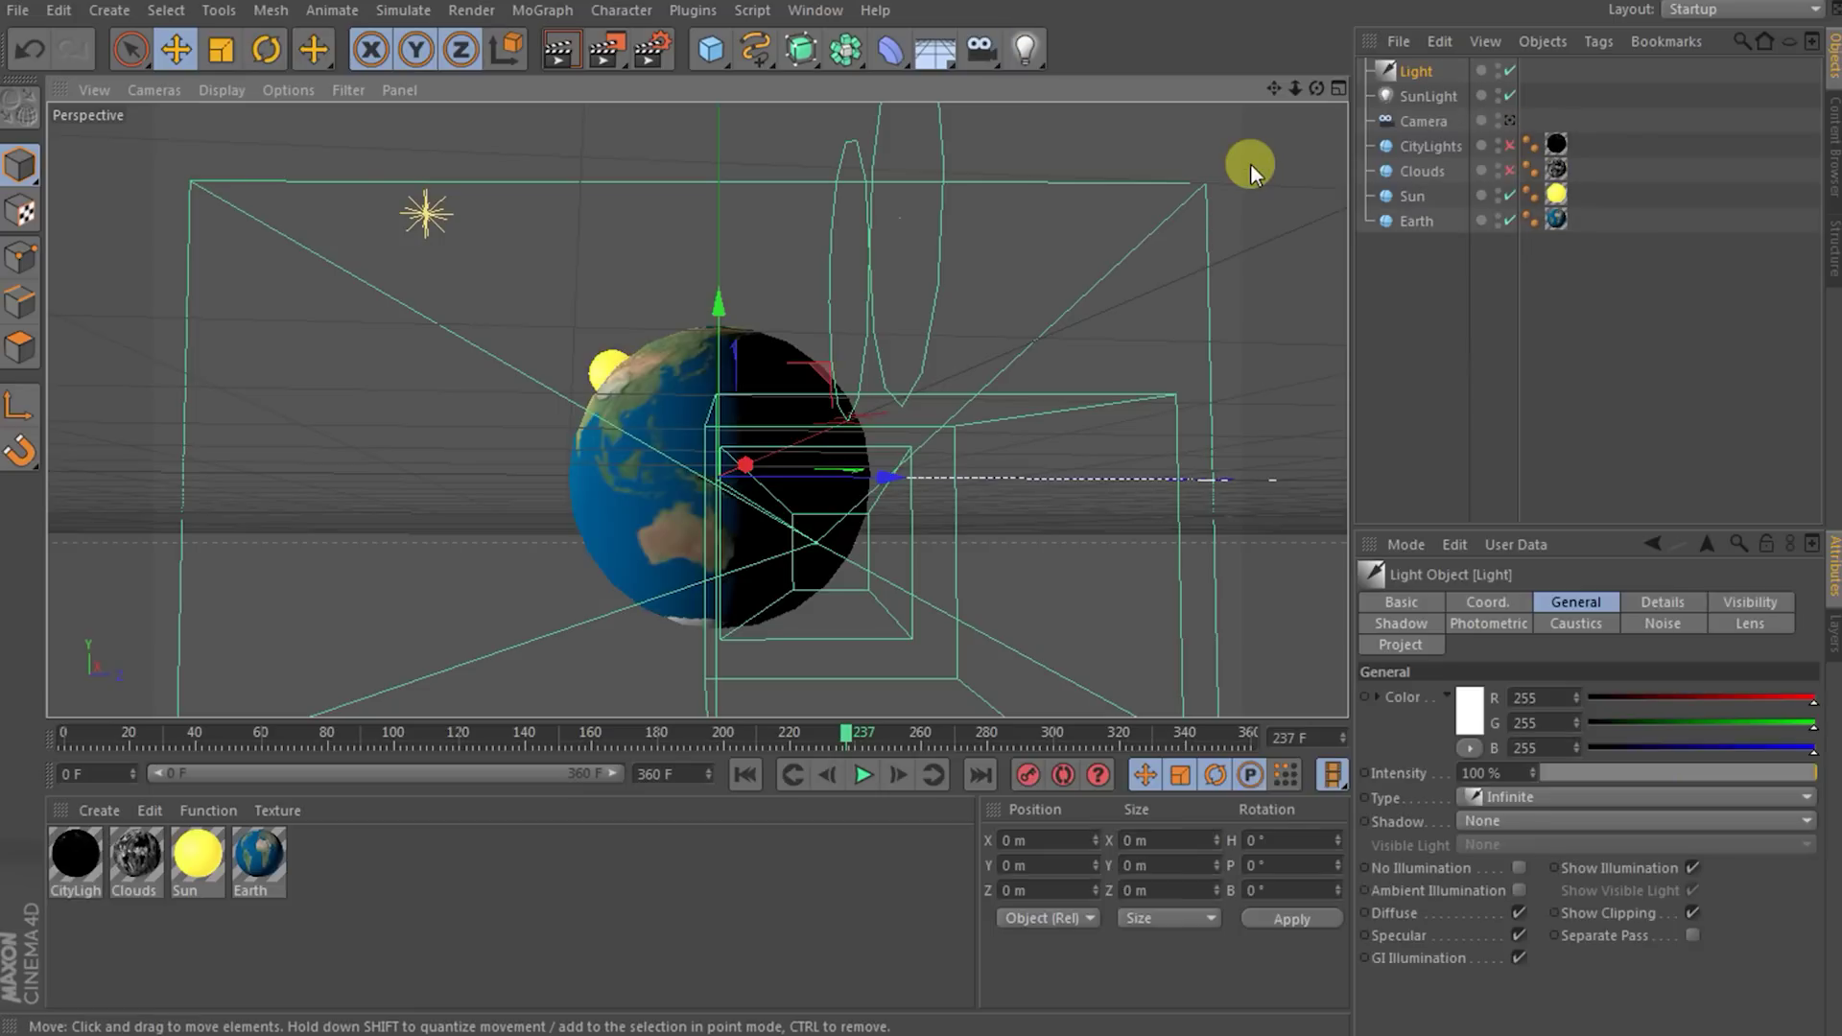
pyautogui.doubleClick(1412, 72)
pyautogui.write('Ambie')
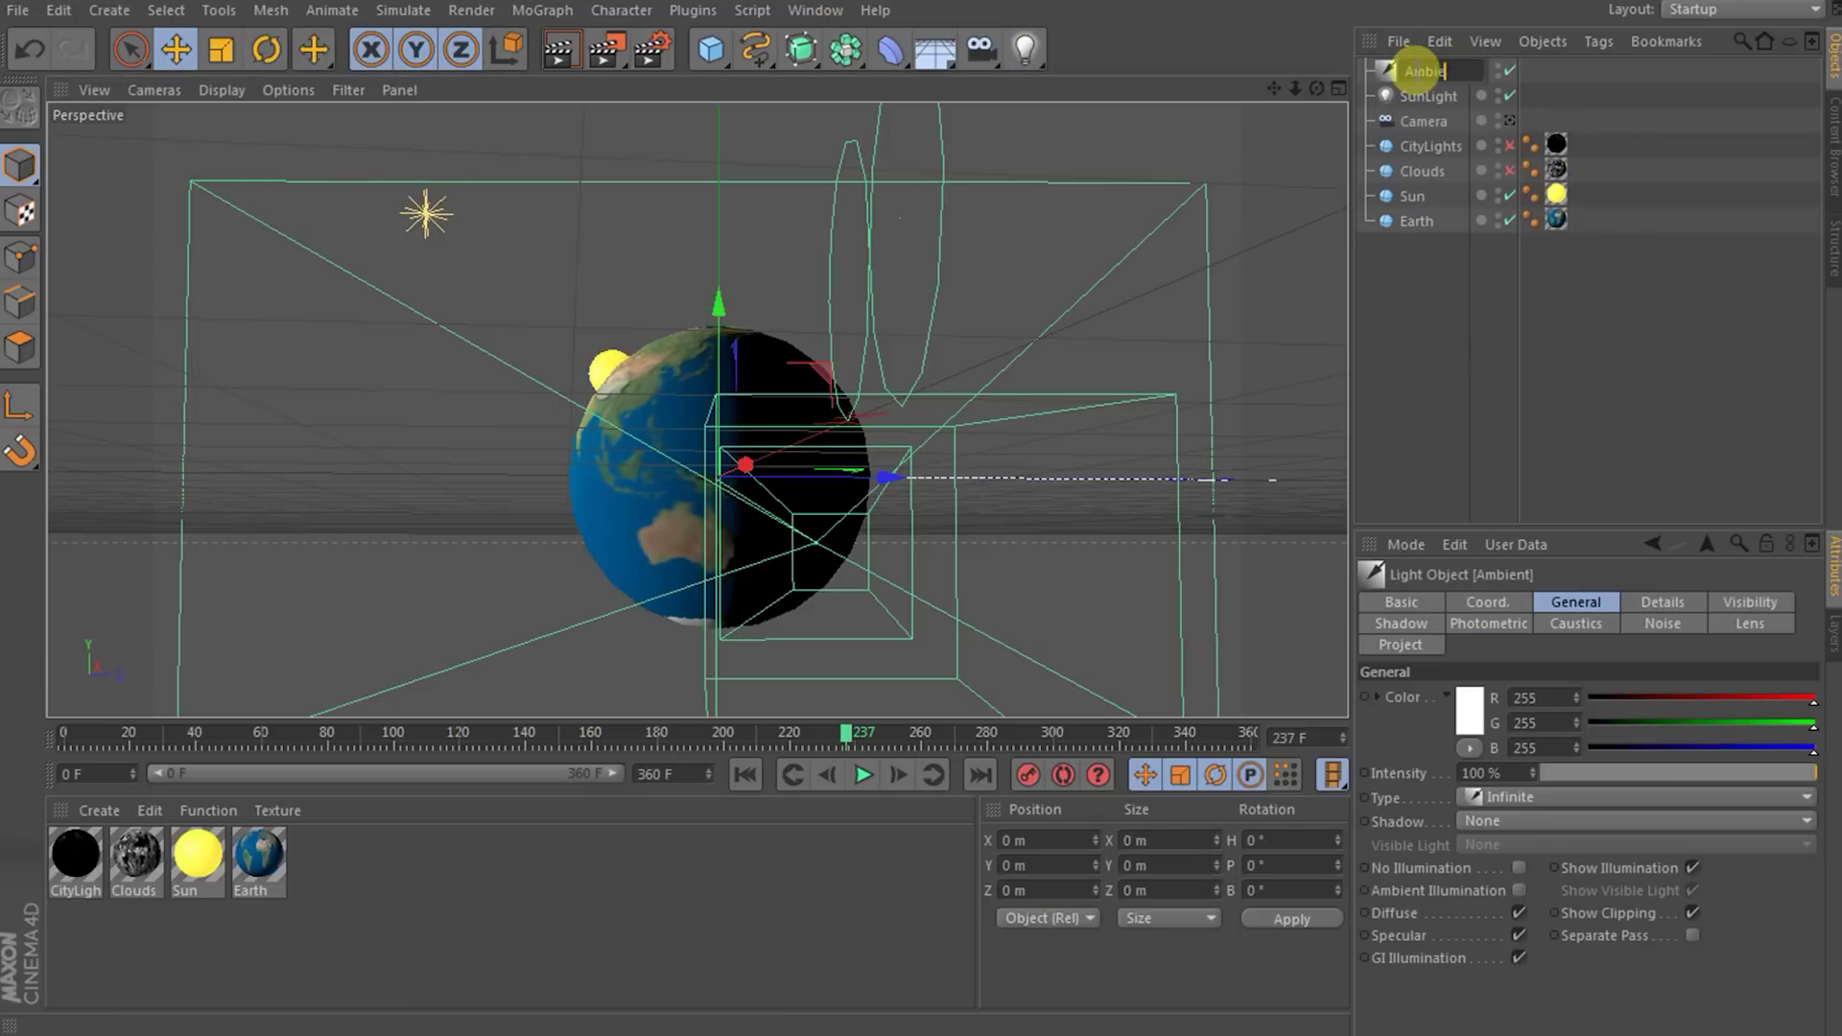
pyautogui.write('nt')
pyautogui.press('Return')
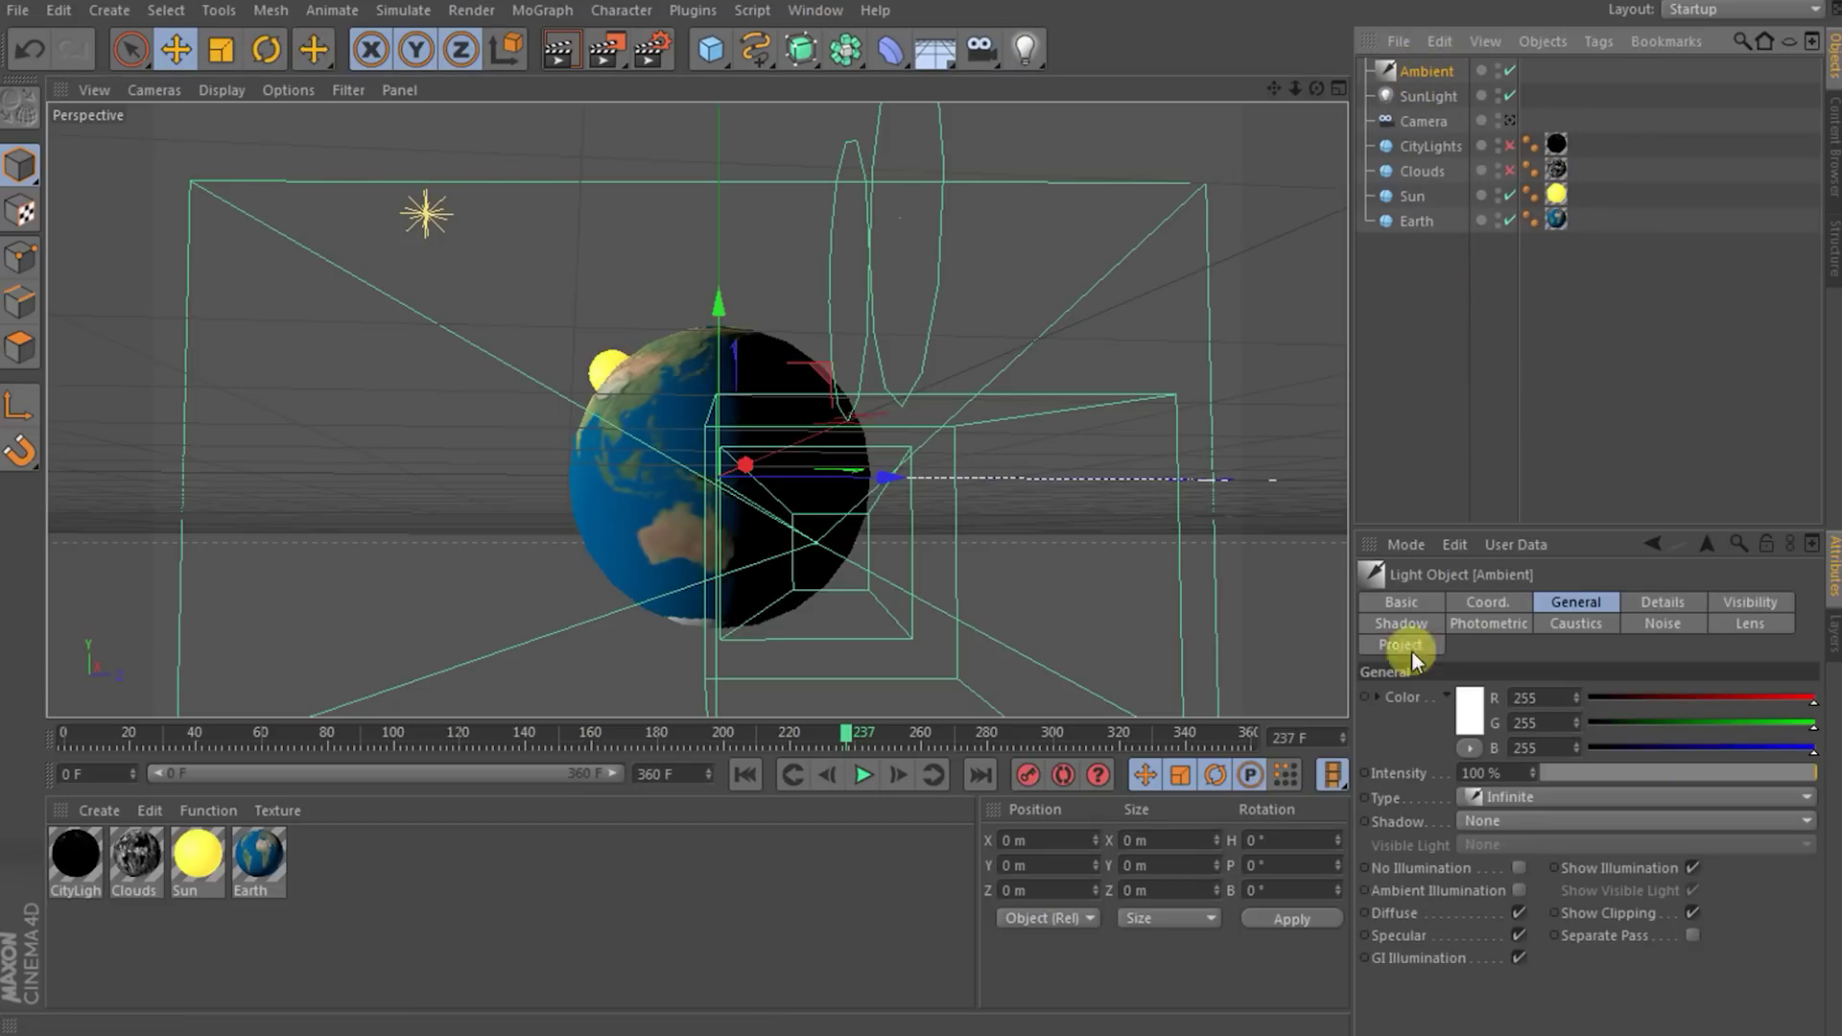
pyautogui.click(1517, 890)
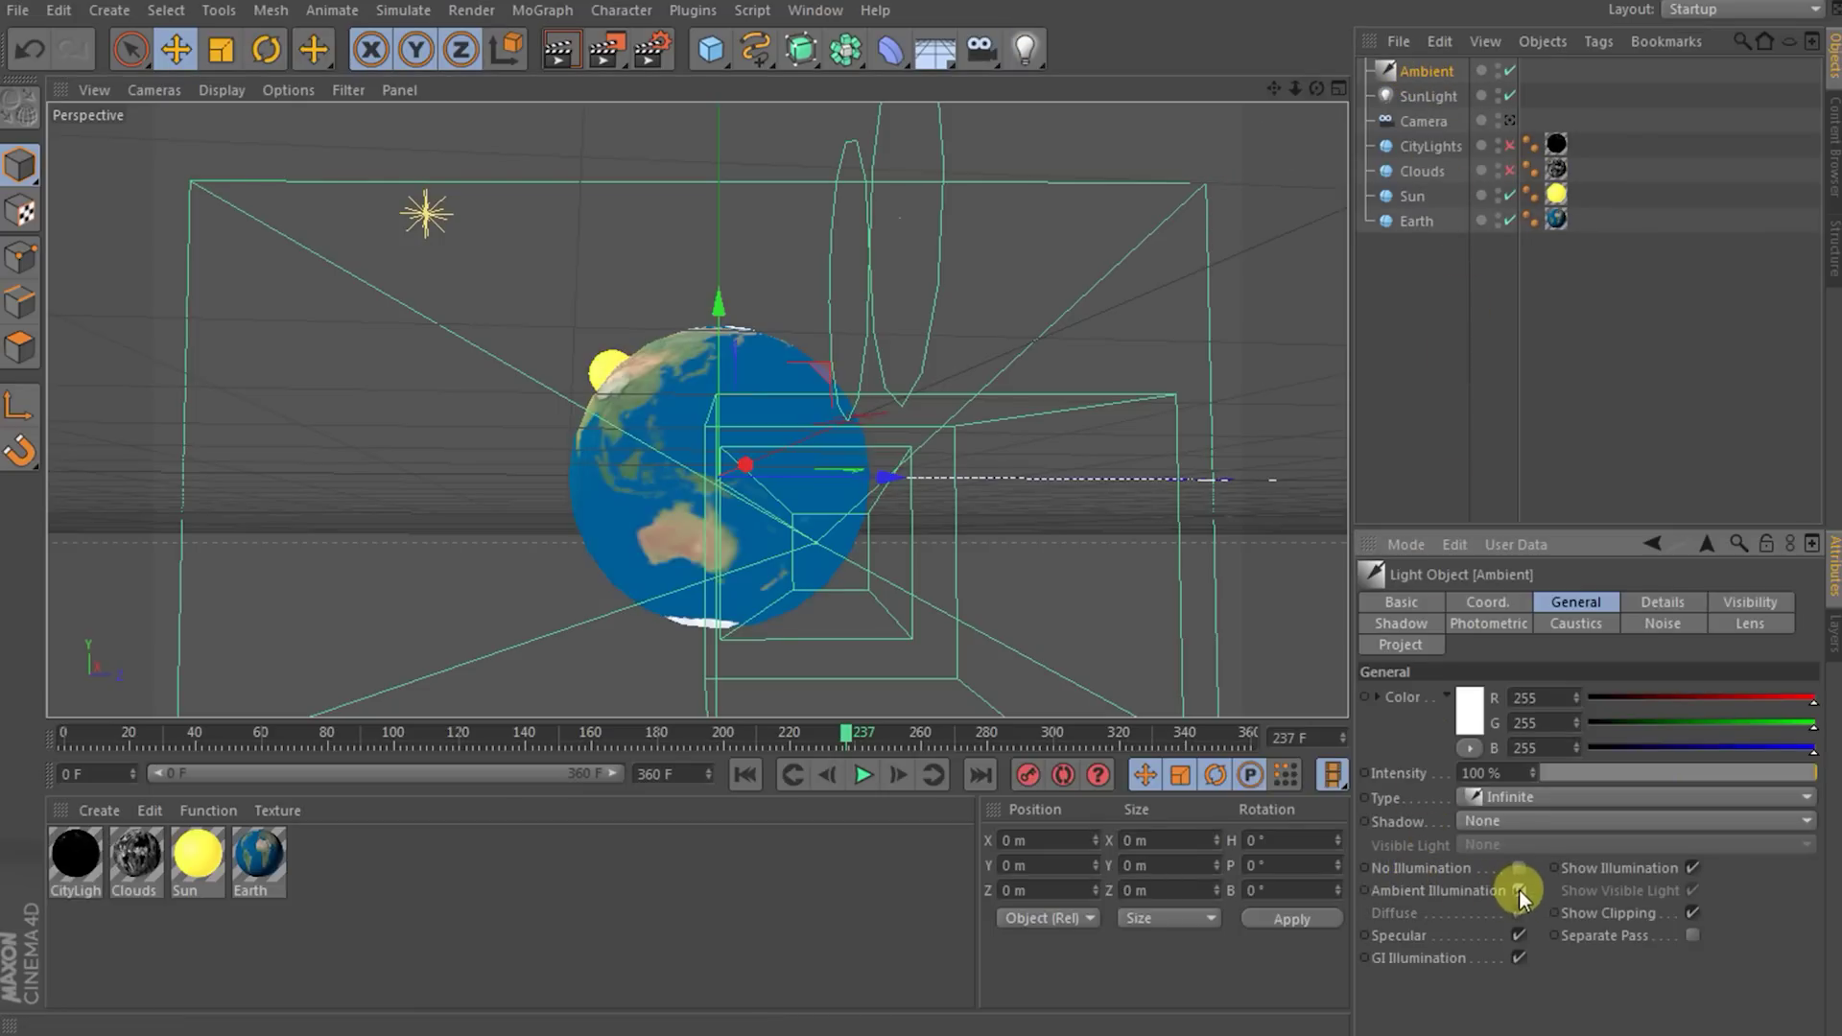
pyautogui.hotkey('ctrl', 'r')
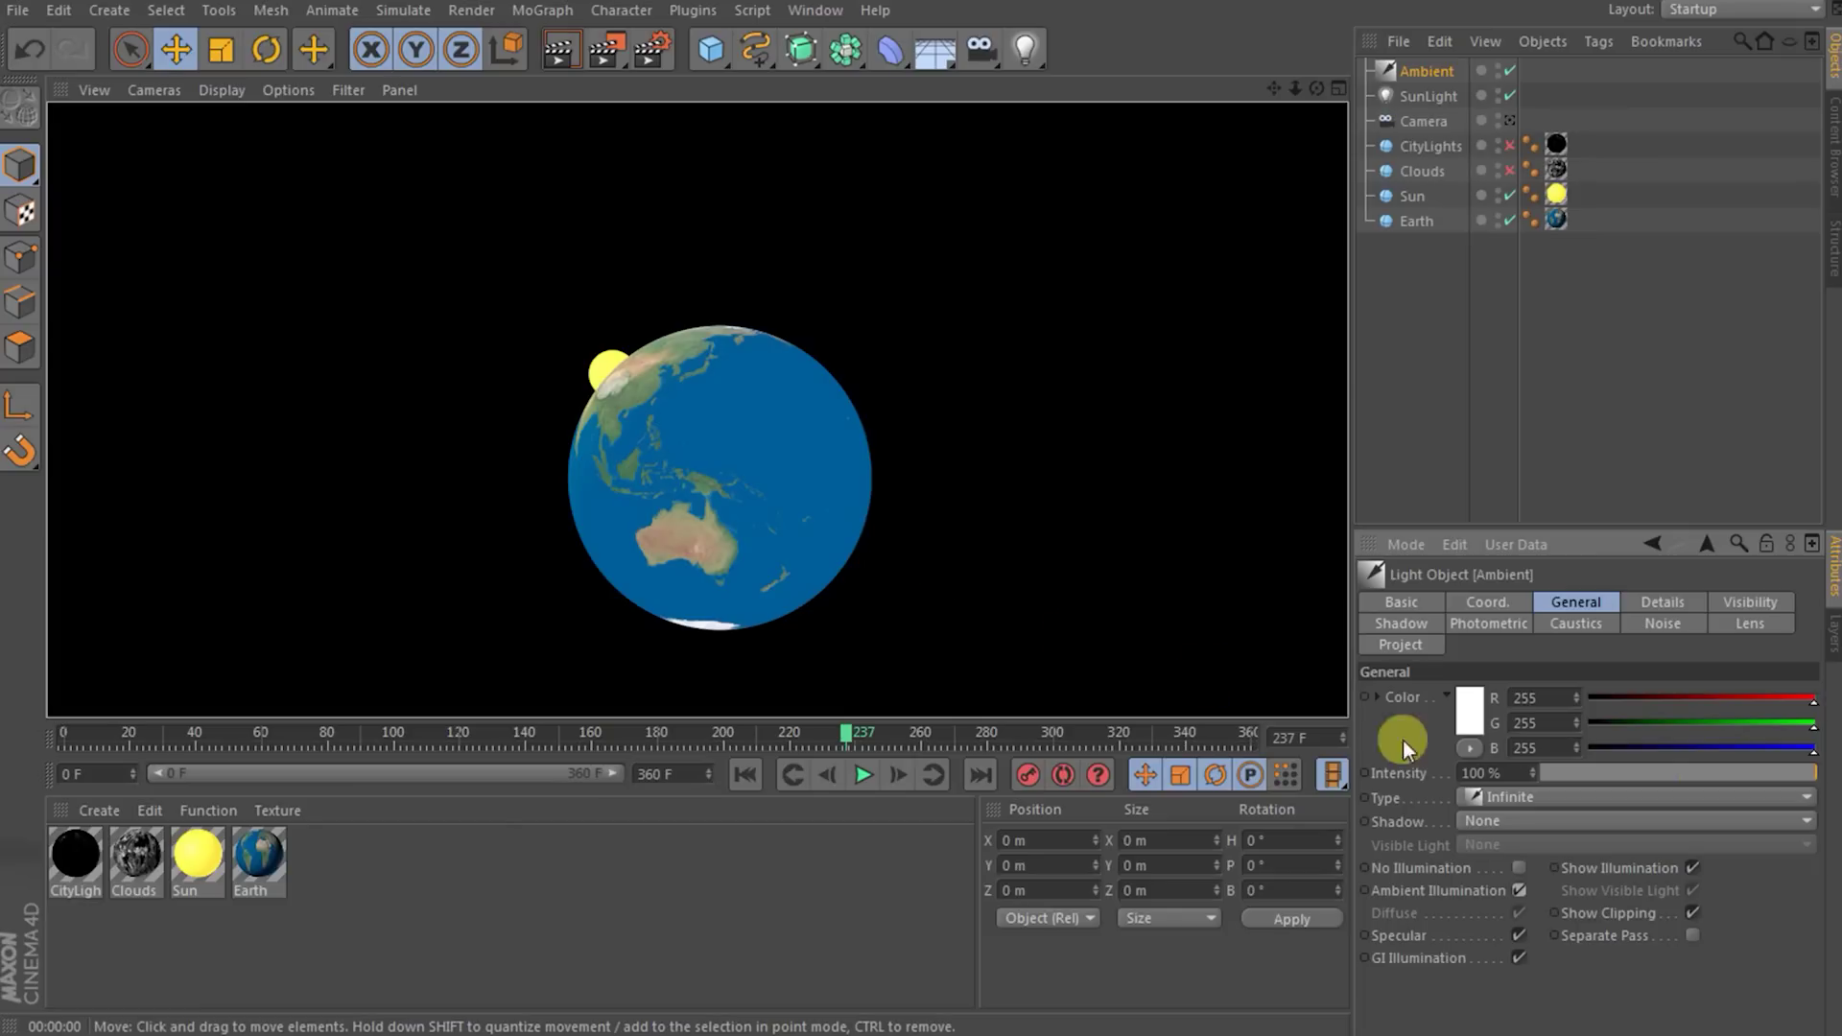
# - Lower the Ambient intensity to about 8% and check the sunrise across frames
pyautogui.moveTo(1809, 772); pyautogui.dragTo(1579, 775)
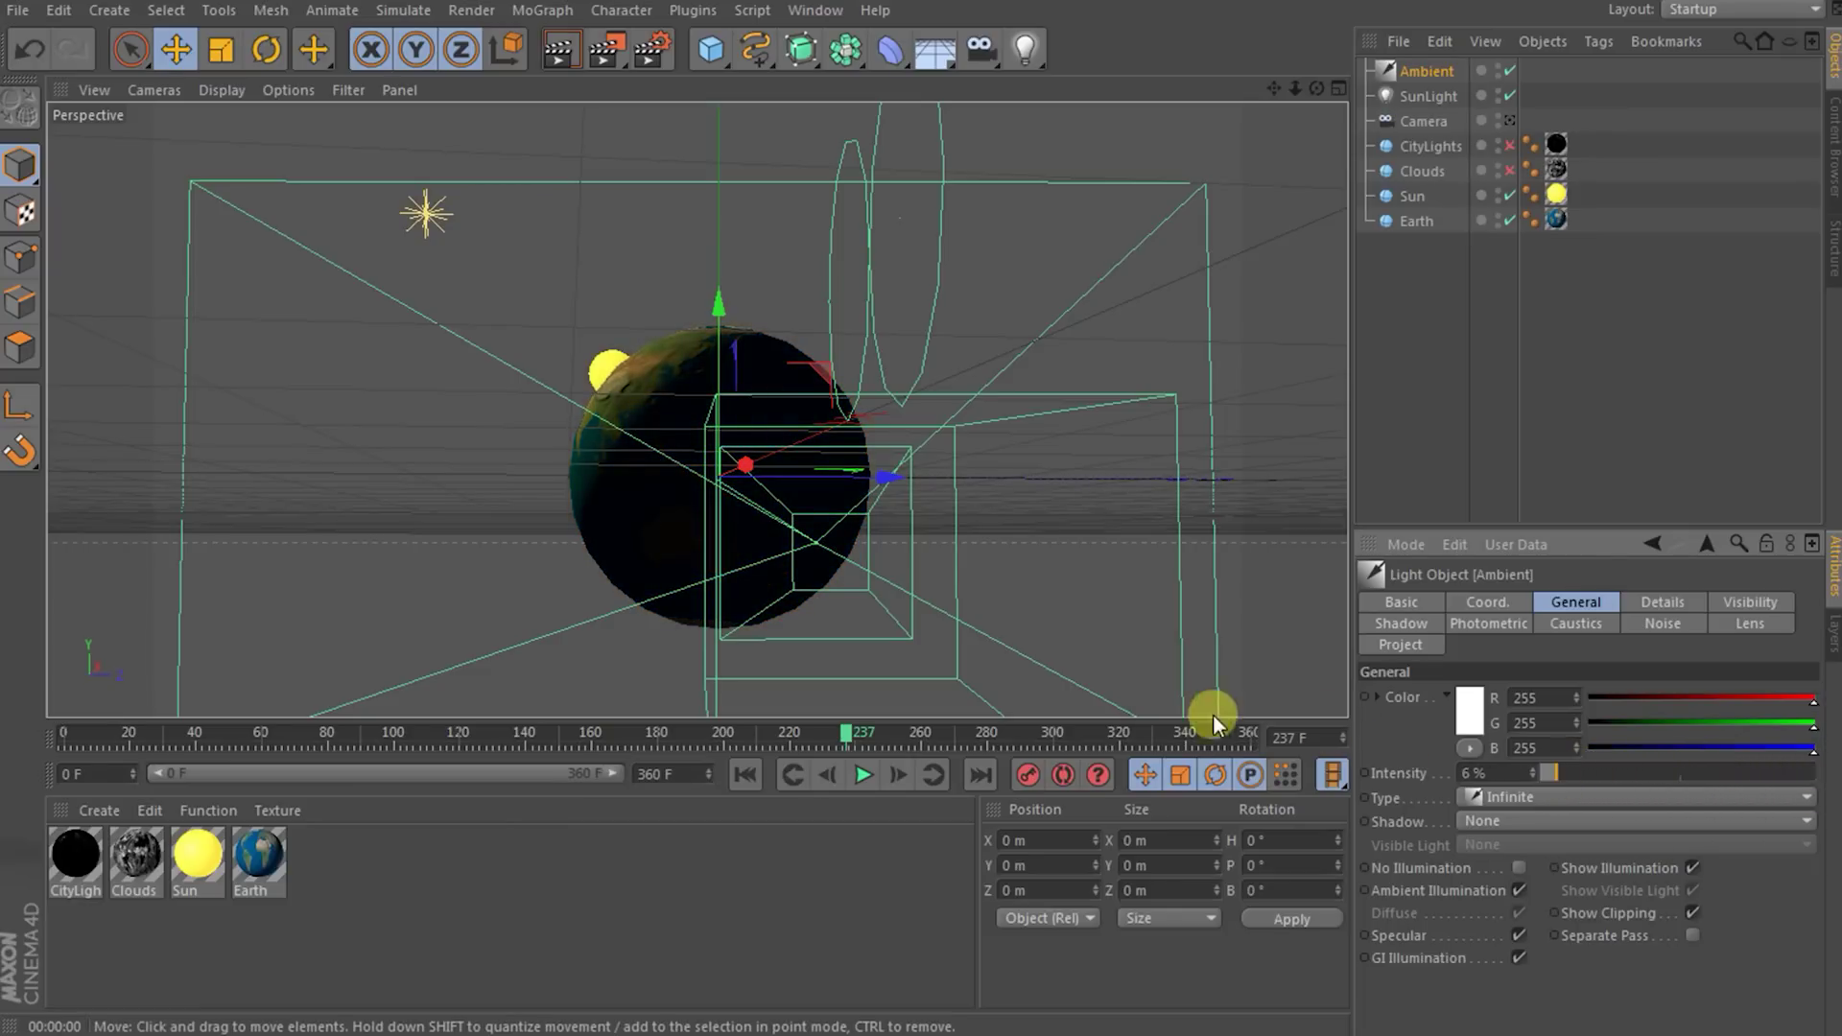
pyautogui.hotkey('ctrl', 'r')
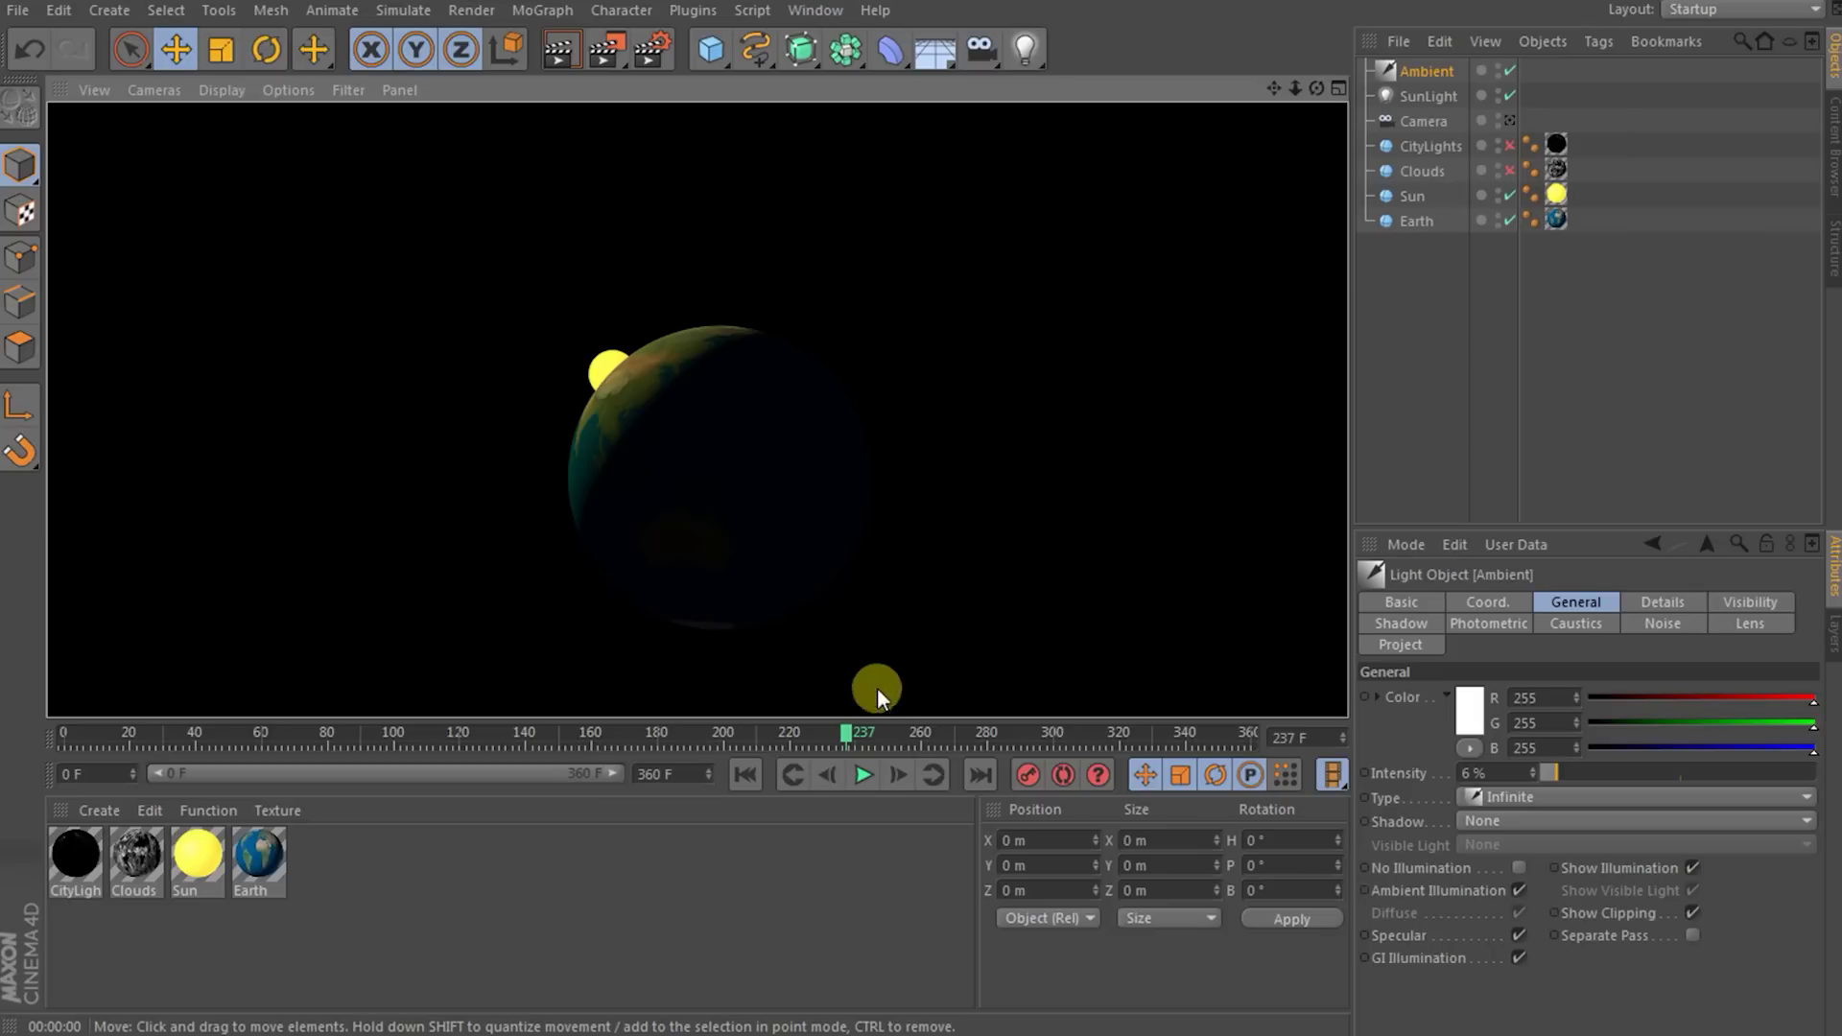
pyautogui.moveTo(844, 735); pyautogui.dragTo(705, 746)
pyautogui.moveTo(450, 744); pyautogui.dragTo(425, 740)
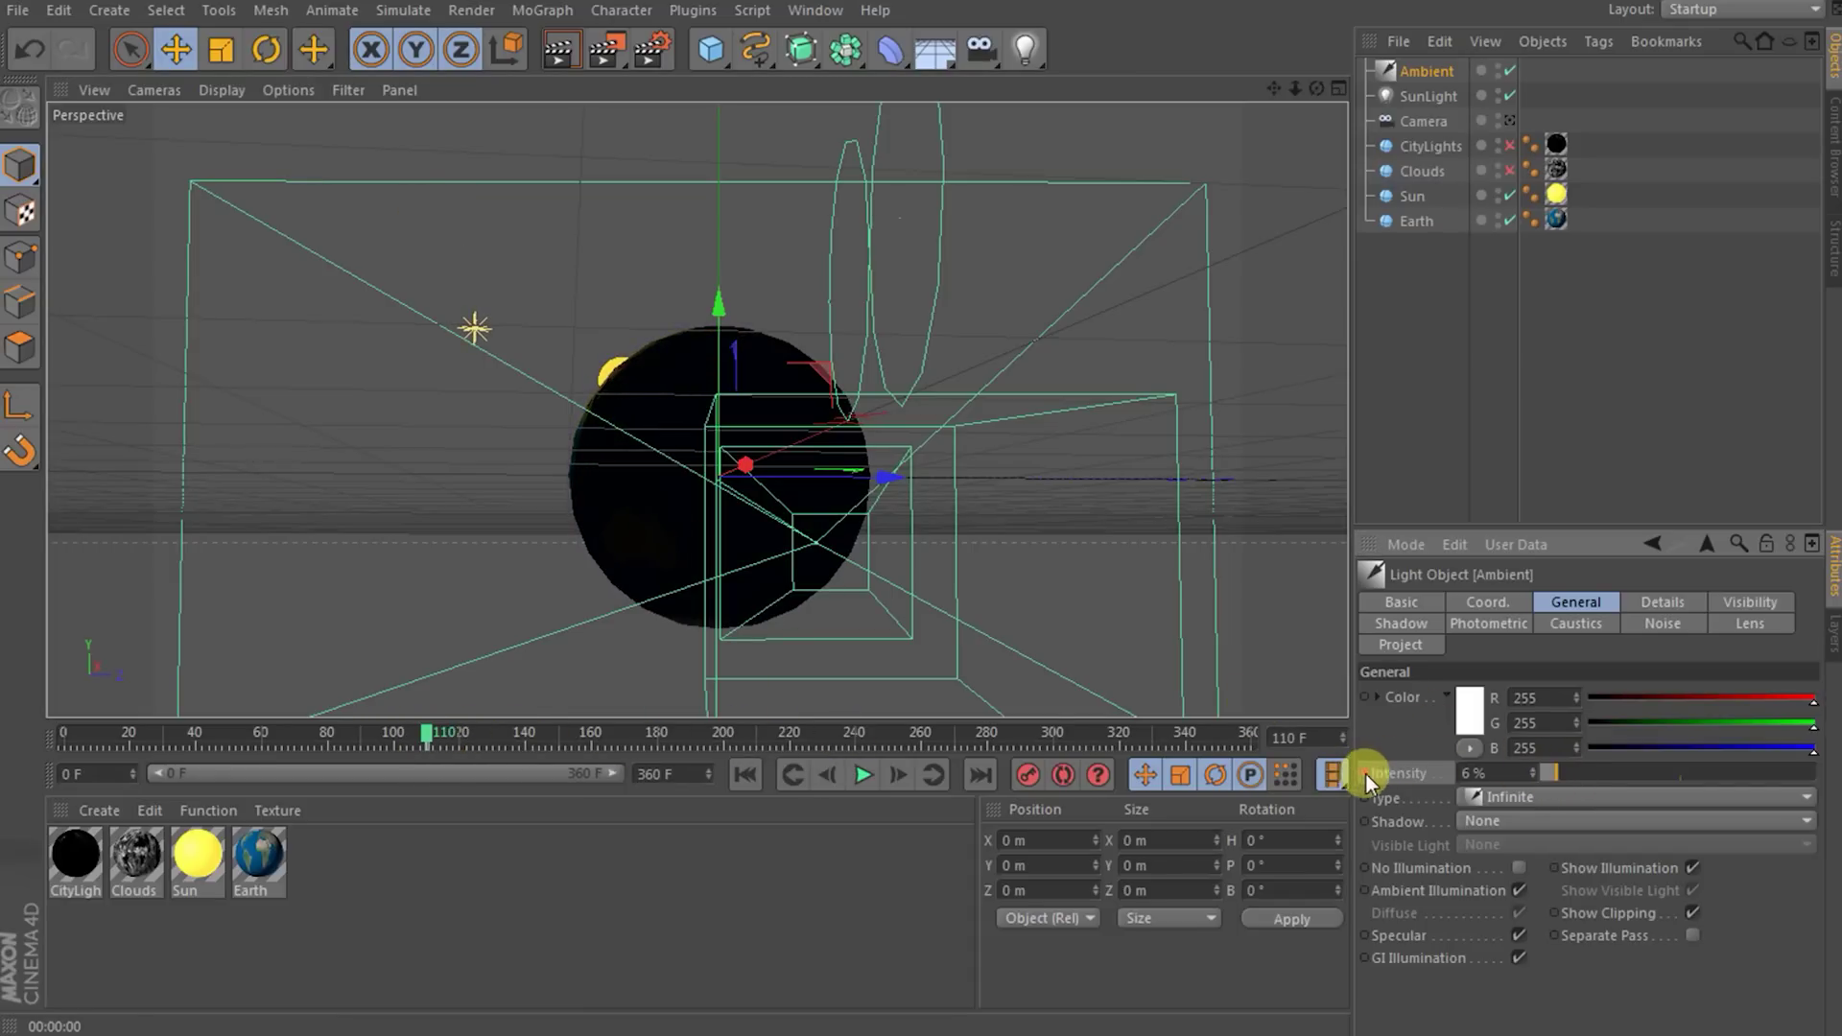
pyautogui.scroll(5, 723, 468)
pyautogui.moveTo(412, 739); pyautogui.dragTo(853, 746)
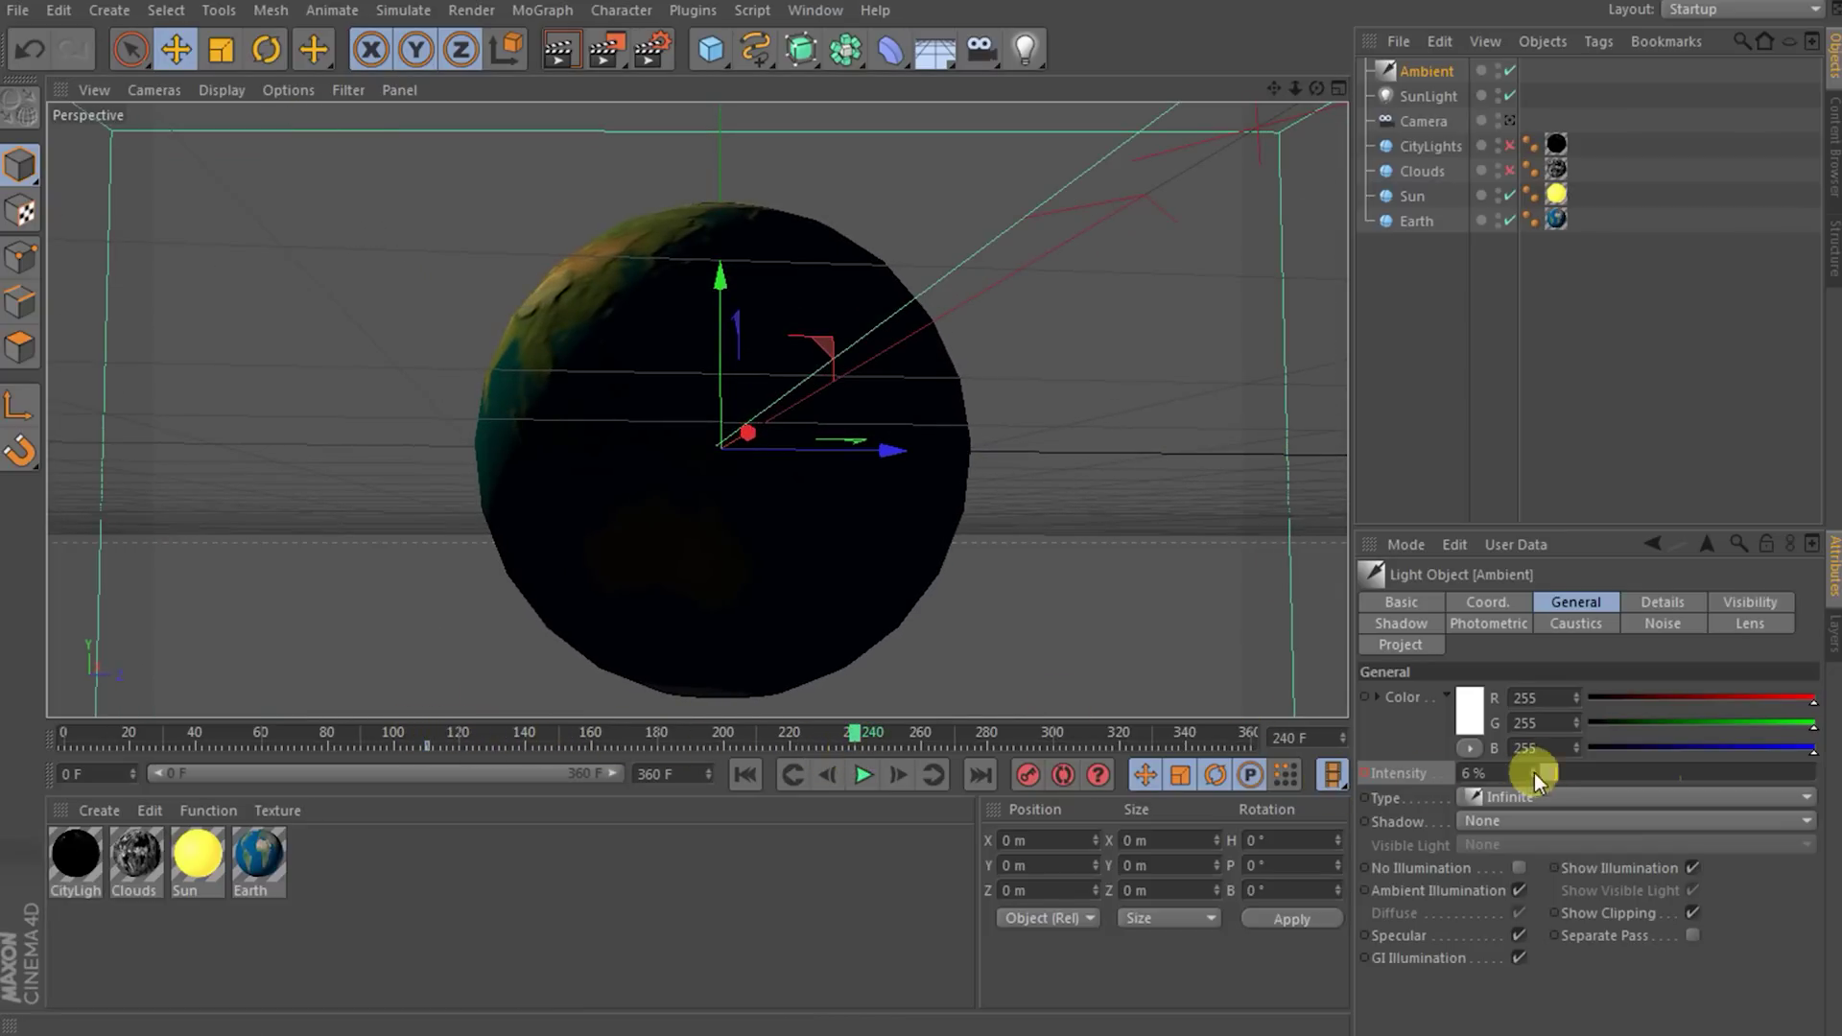
pyautogui.moveTo(1556, 772)
pyautogui.mouseDown()
pyautogui.moveTo(1634, 771)
pyautogui.moveTo(1567, 775)
pyautogui.mouseUp()
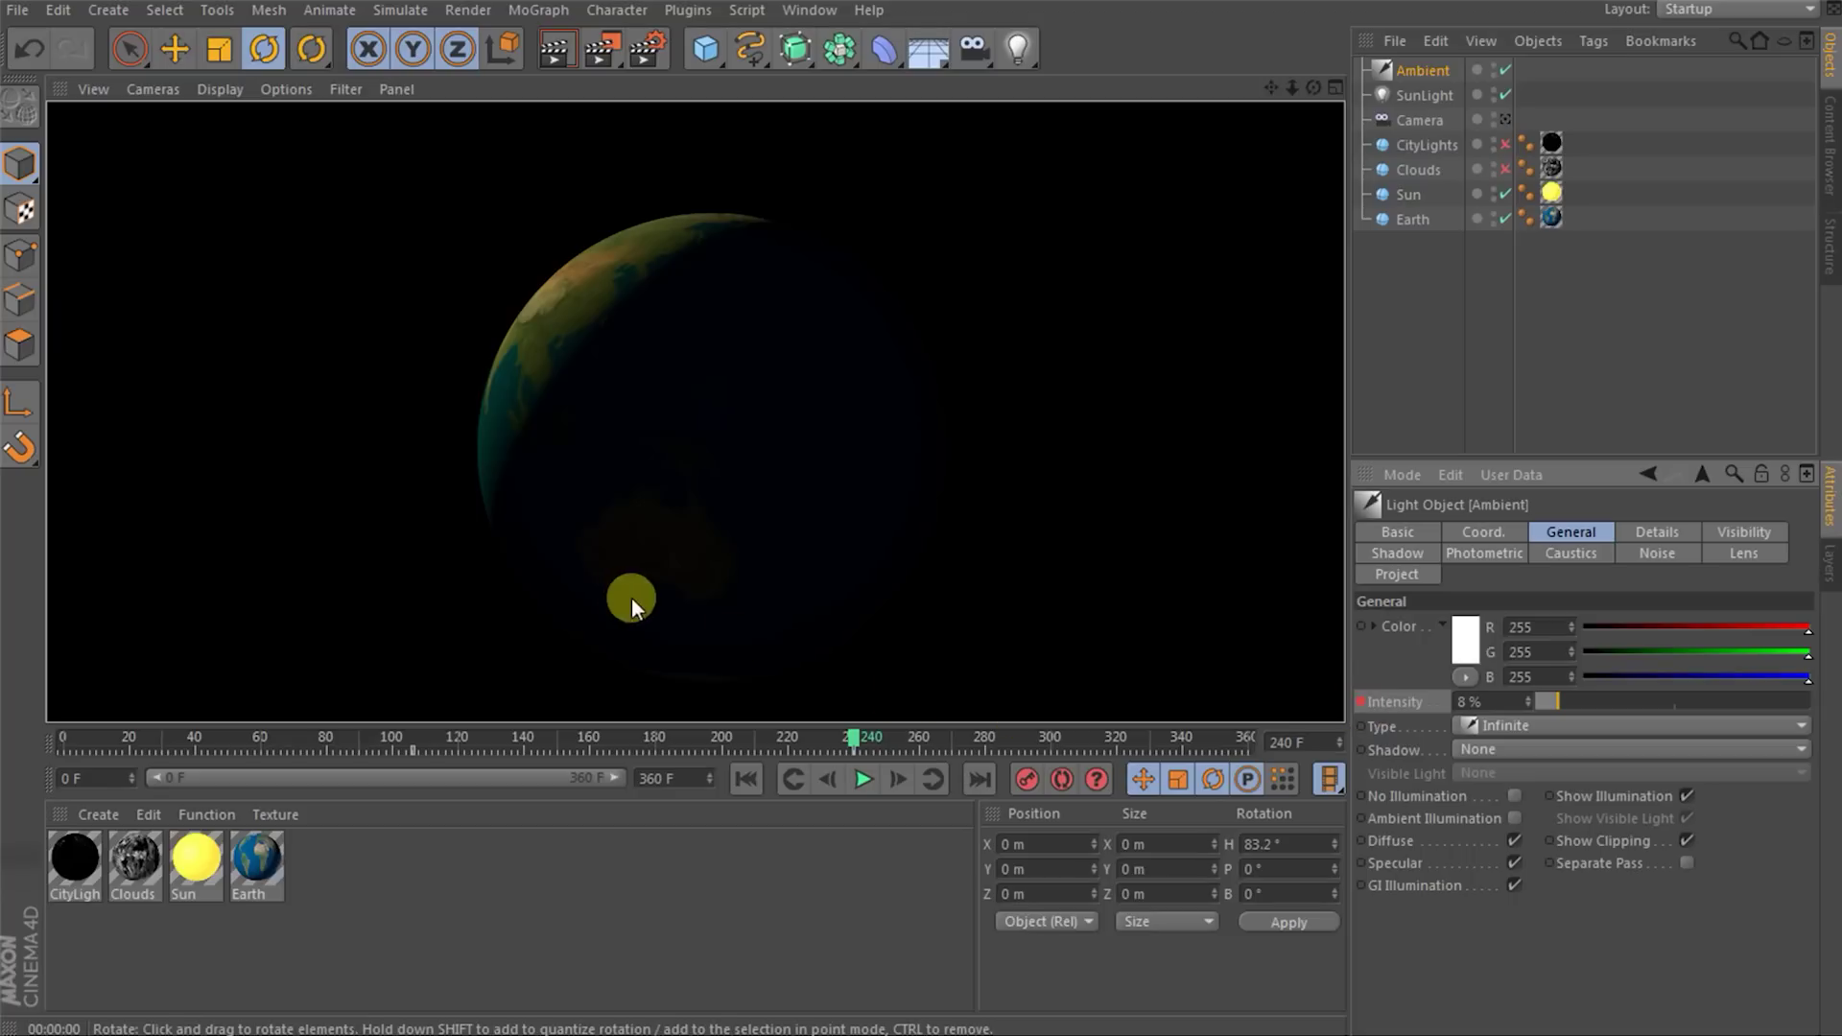
pyautogui.click(760, 526)
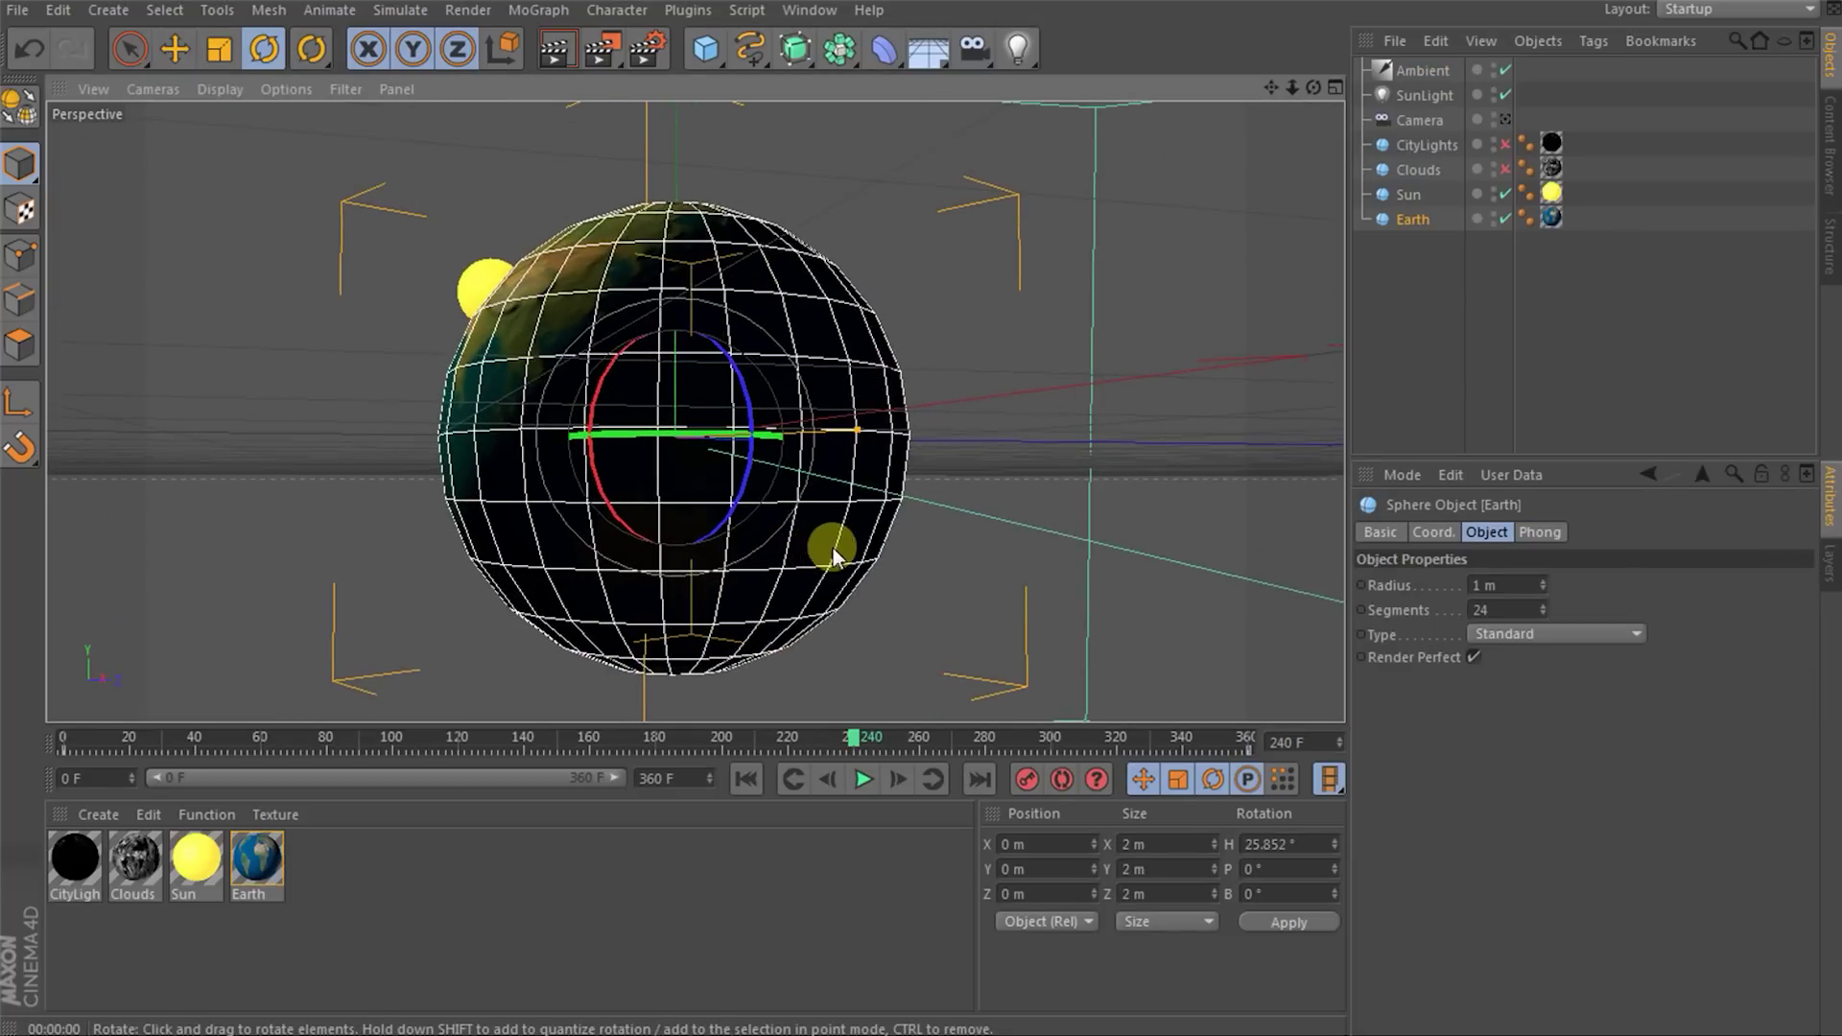
# - Render a check, then raise the Sun slightly around frame 79
pyautogui.hotkey('ctrl', 'r')
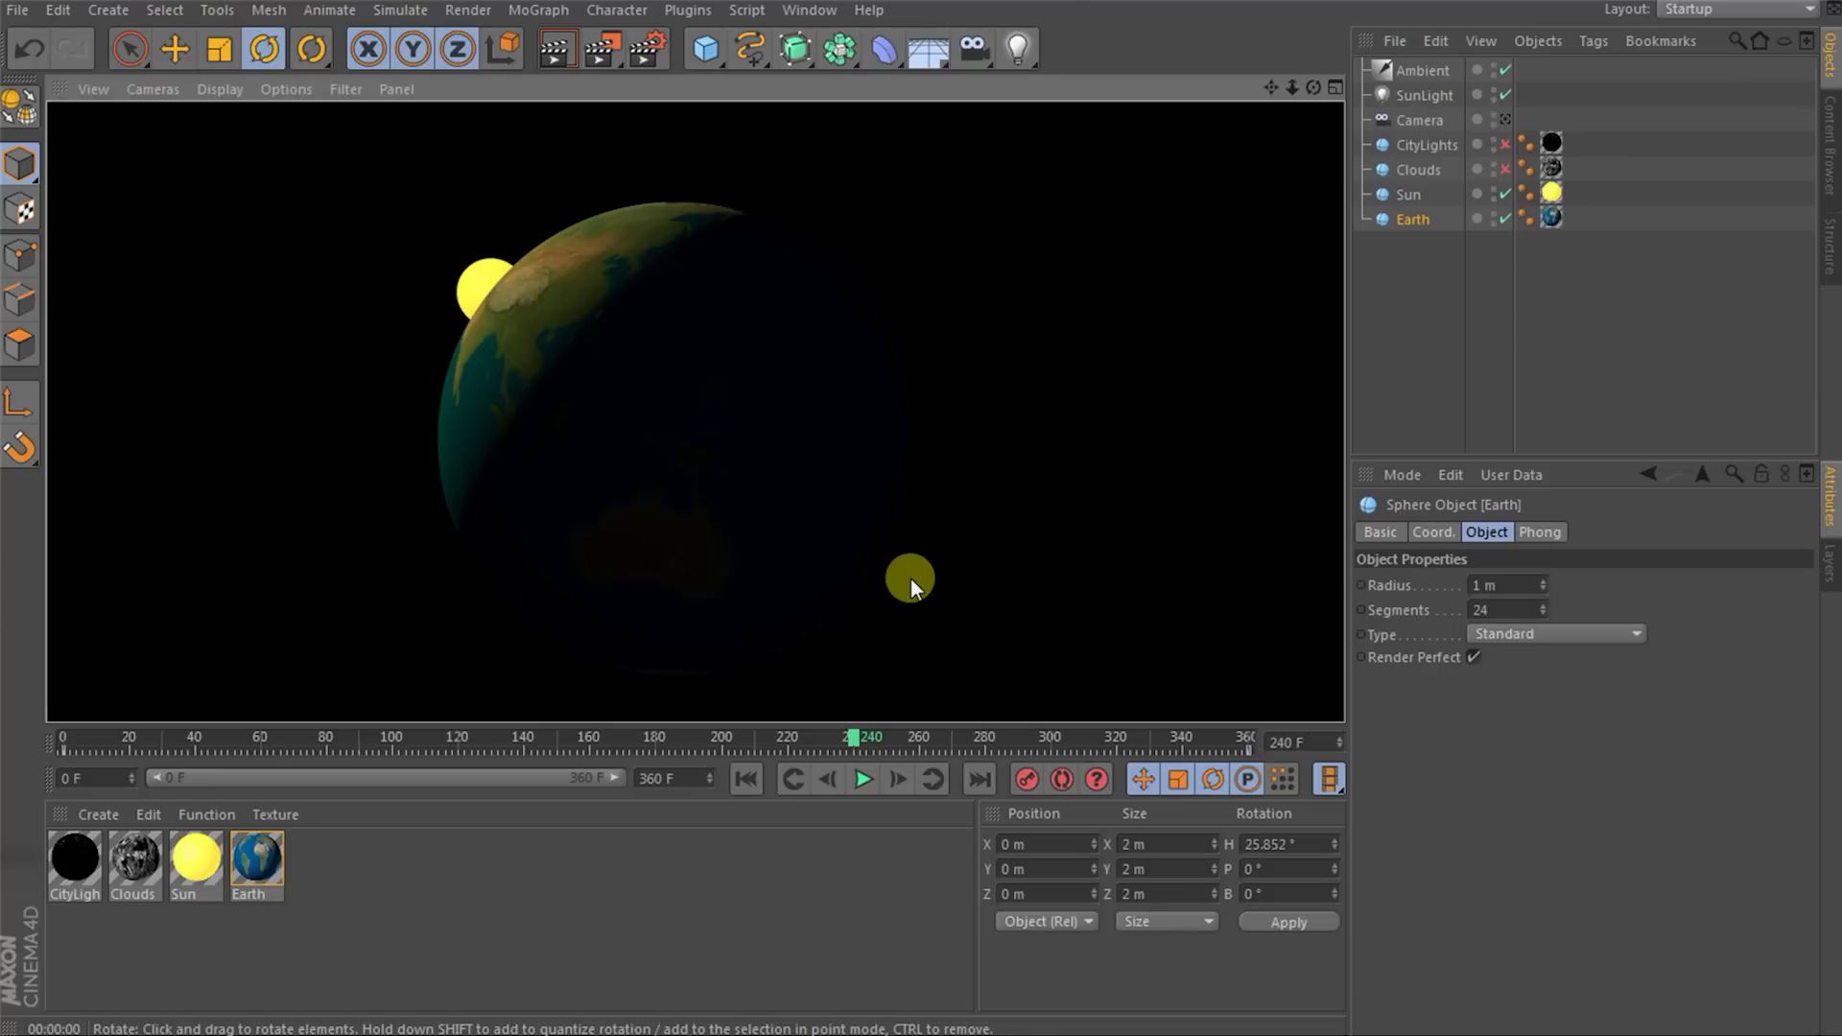
pyautogui.click(1424, 119)
pyautogui.moveTo(851, 737); pyautogui.dragTo(854, 781)
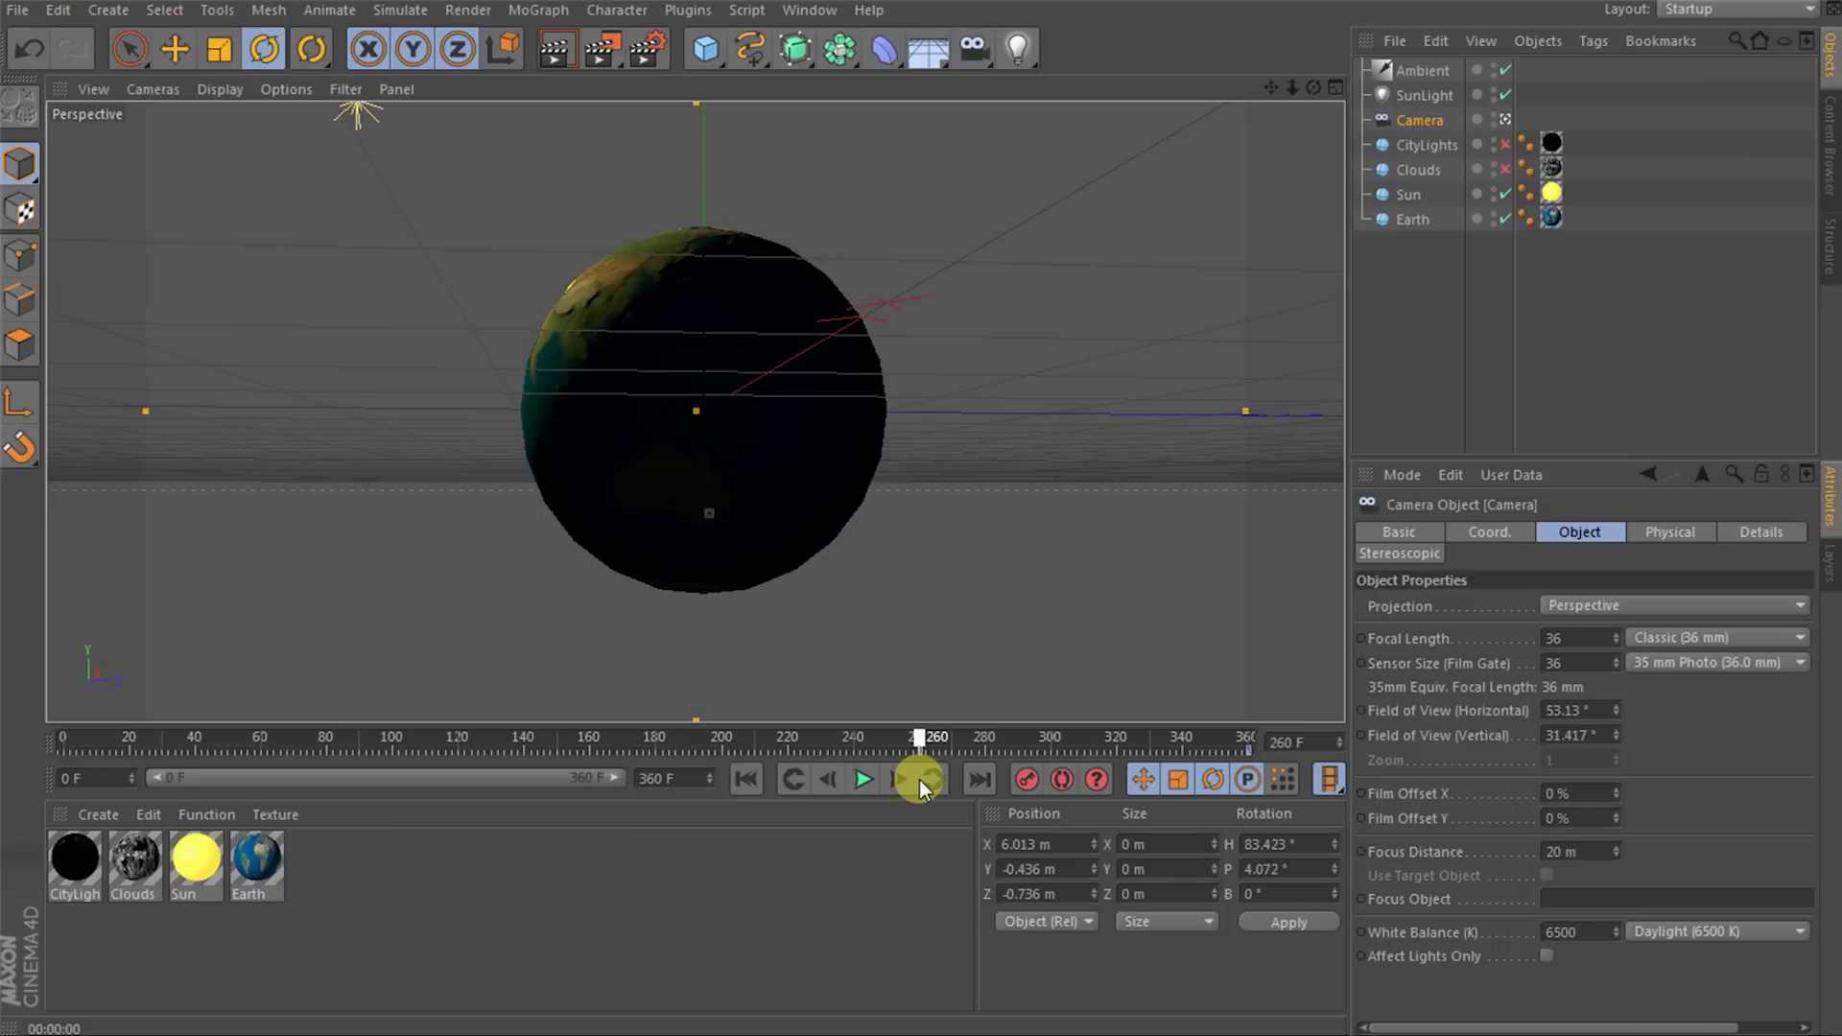
pyautogui.click(1409, 194)
pyautogui.press('e')
pyautogui.click(583, 314)
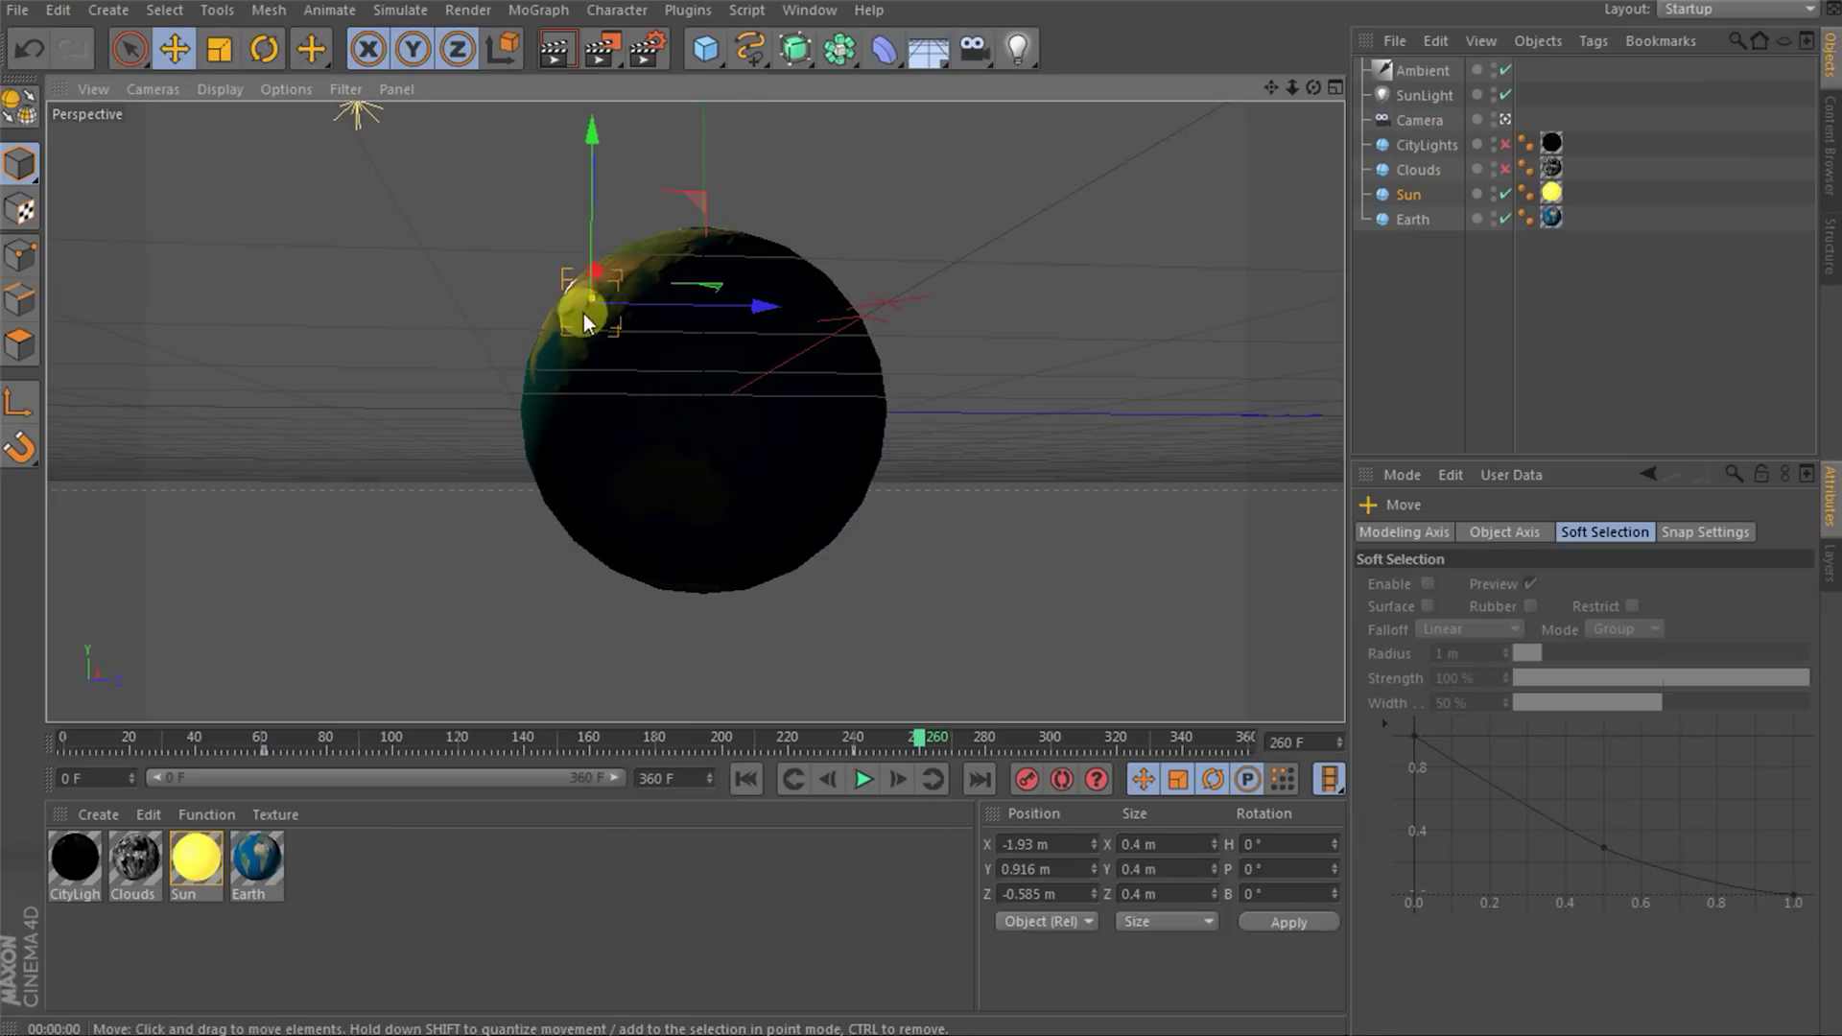
pyautogui.moveTo(584, 314); pyautogui.dragTo(591, 197)
pyautogui.moveTo(591, 131); pyautogui.dragTo(591, 125)
pyautogui.click(1433, 531)
# - Lower the Sun slightly at frame 61, then preview the sunrise around frame 221
pyautogui.moveTo(576, 748); pyautogui.dragTo(263, 746)
pyautogui.moveTo(773, 307); pyautogui.dragTo(761, 310)
pyautogui.click(1362, 614)
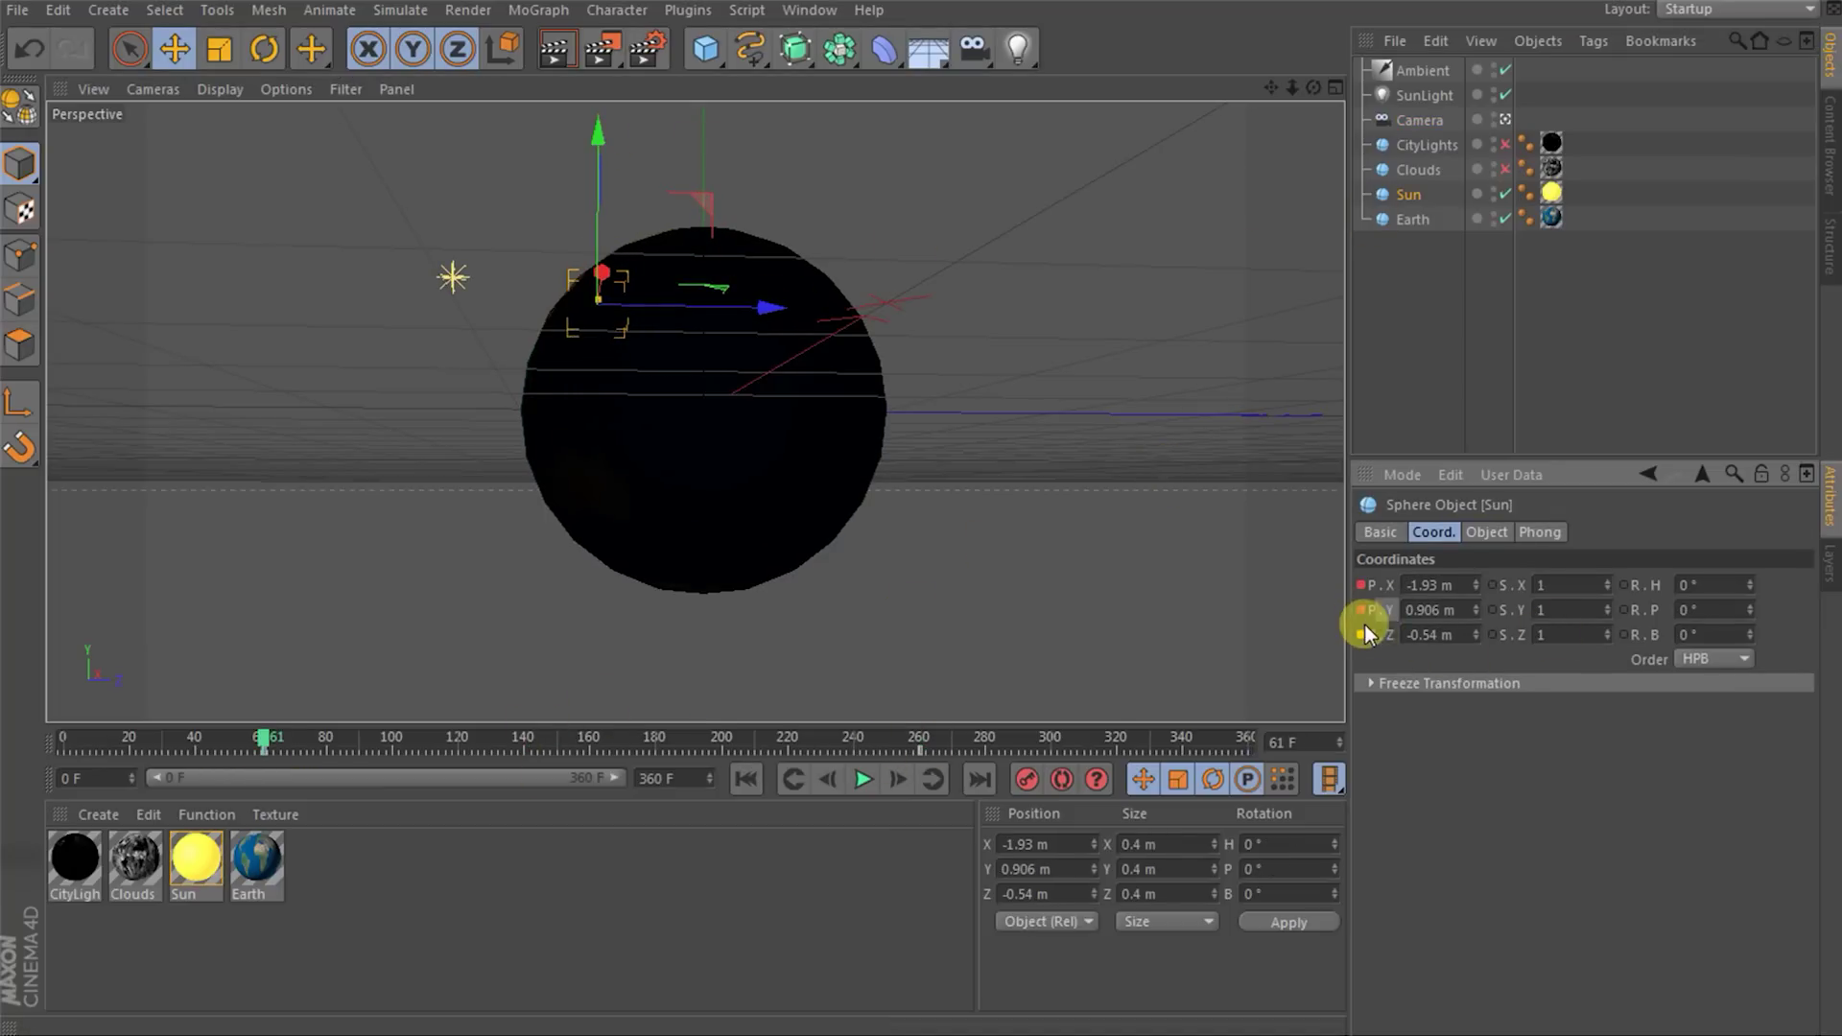
pyautogui.moveTo(273, 741); pyautogui.dragTo(321, 736)
pyautogui.click(362, 708)
pyautogui.click(748, 739)
pyautogui.moveTo(757, 698); pyautogui.dragTo(855, 763)
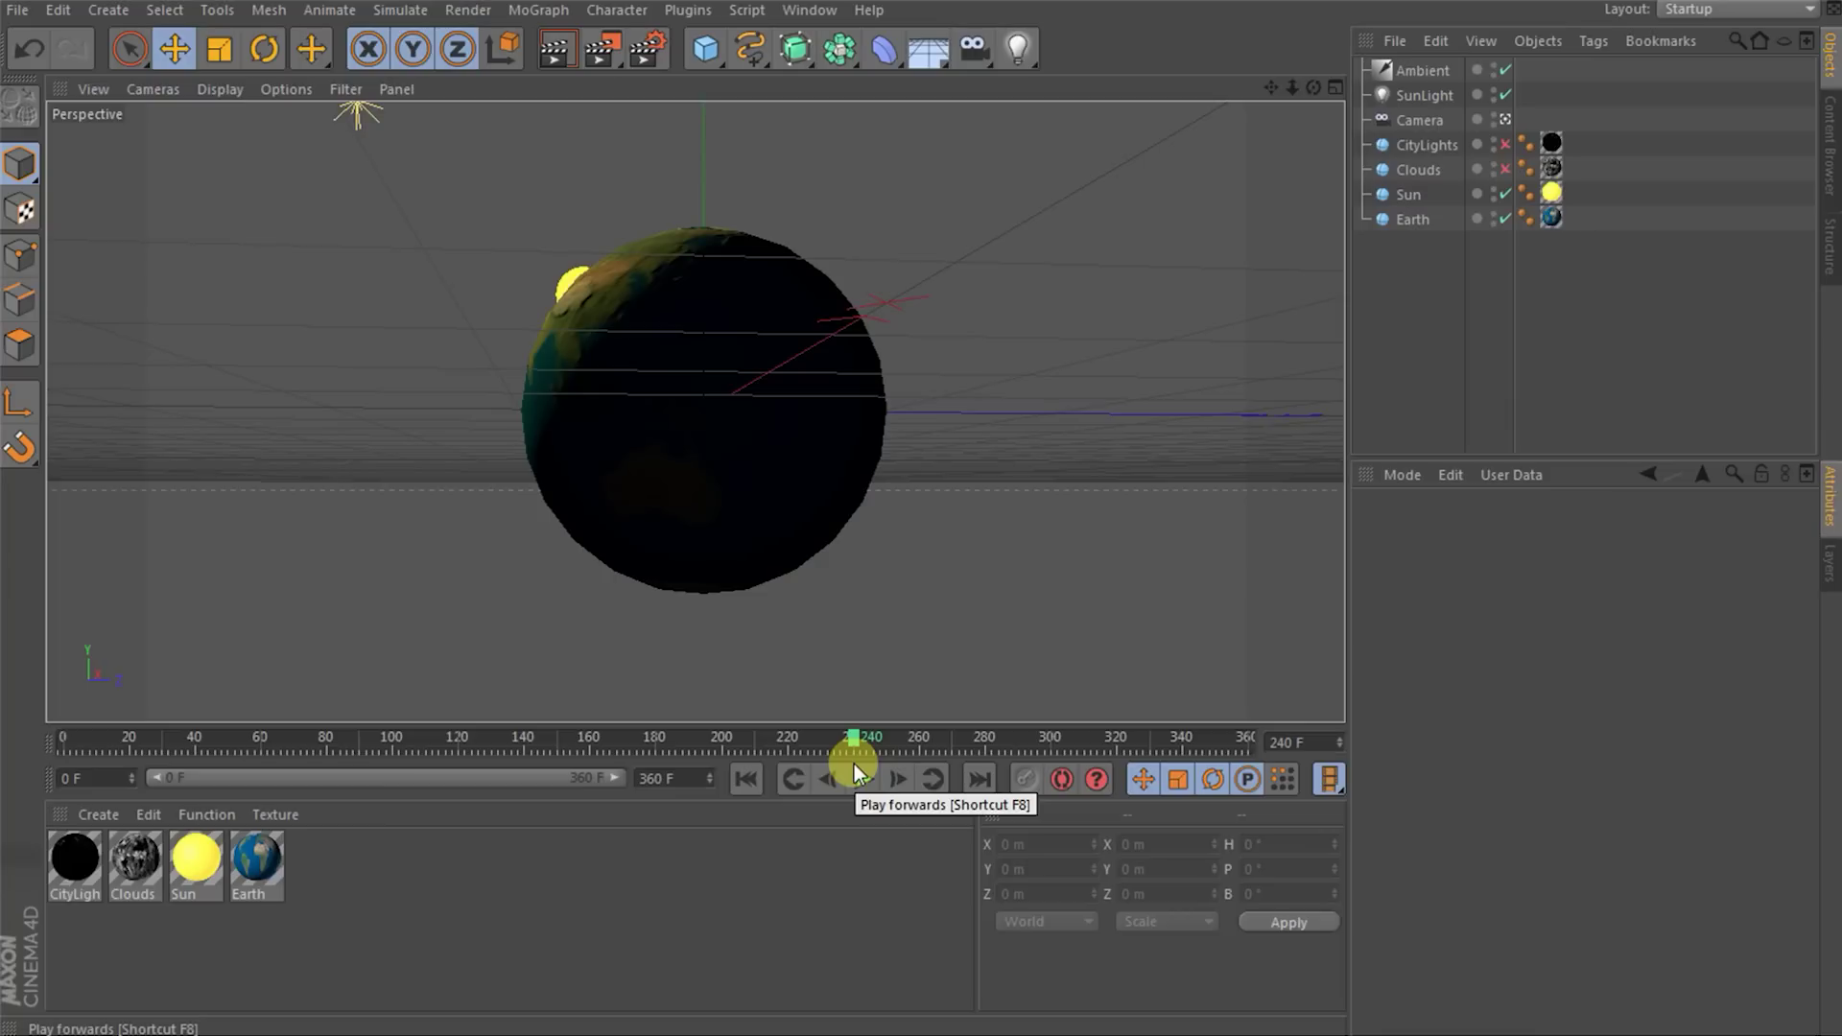
# - Enable Multi-Pass rendering in Render Settings and add an Illumination pass
pyautogui.click(644, 55)
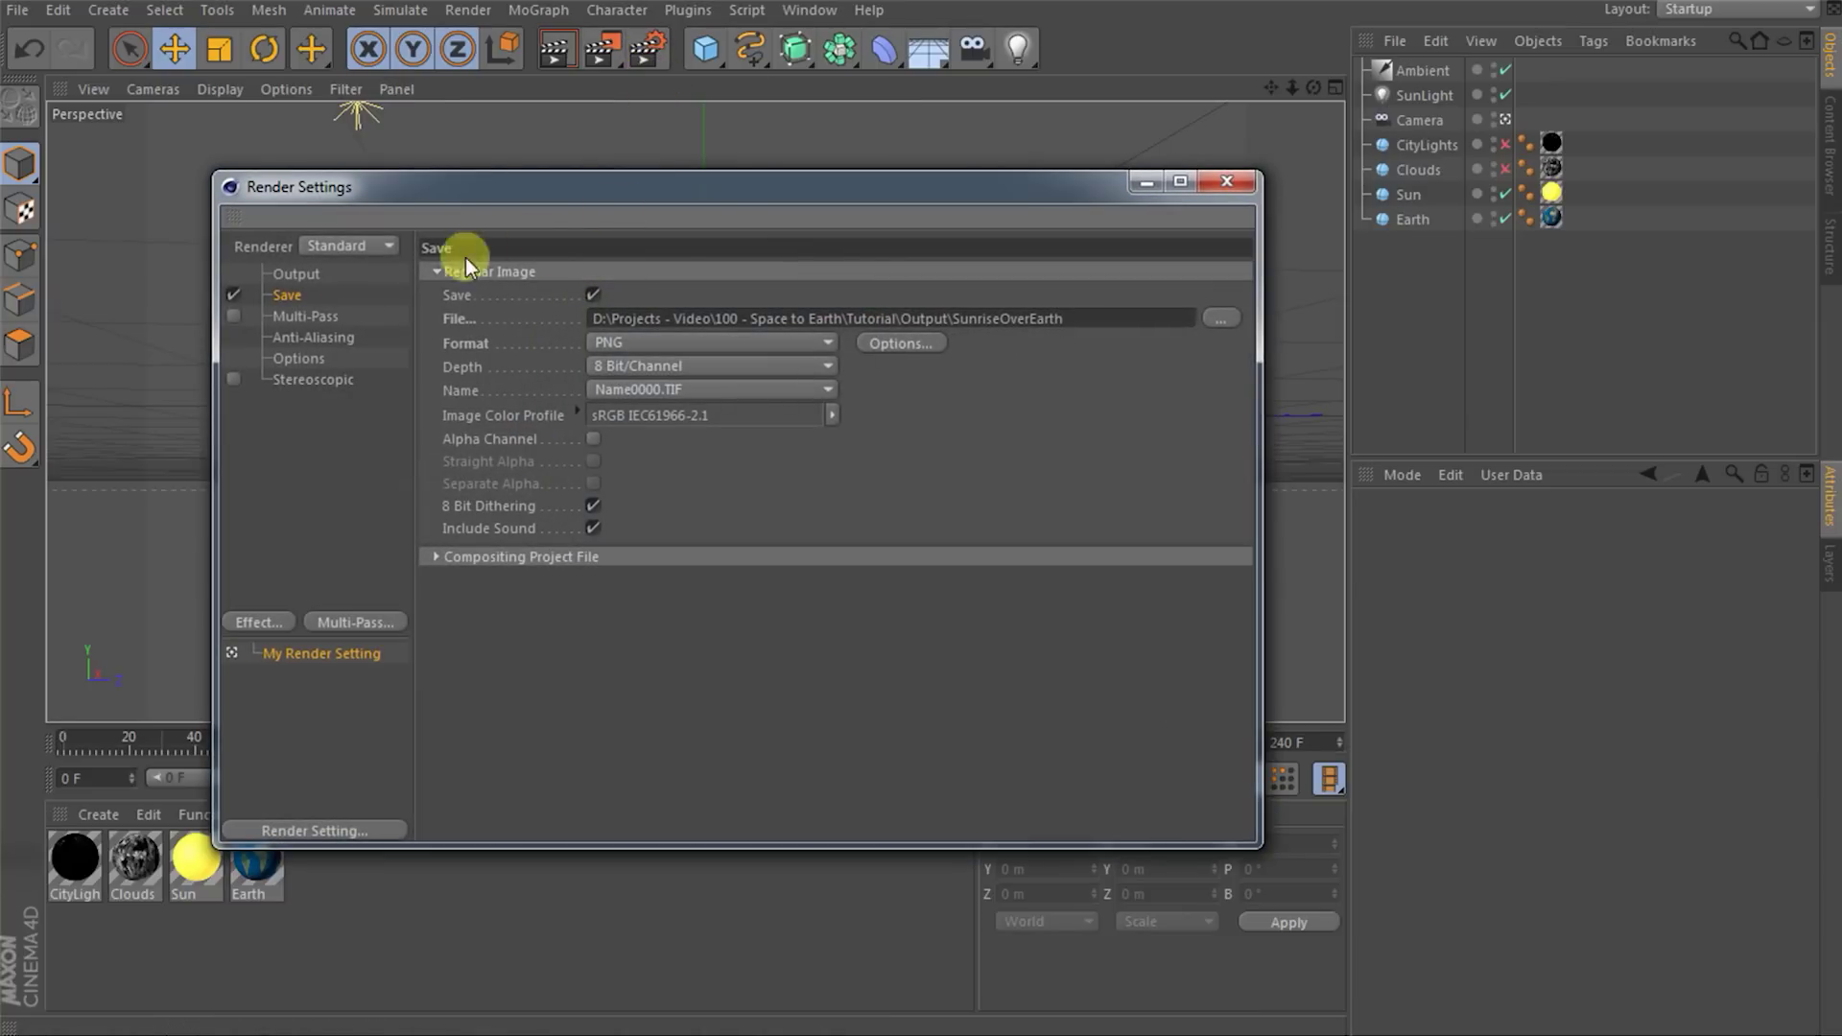
pyautogui.click(261, 323)
pyautogui.click(234, 318)
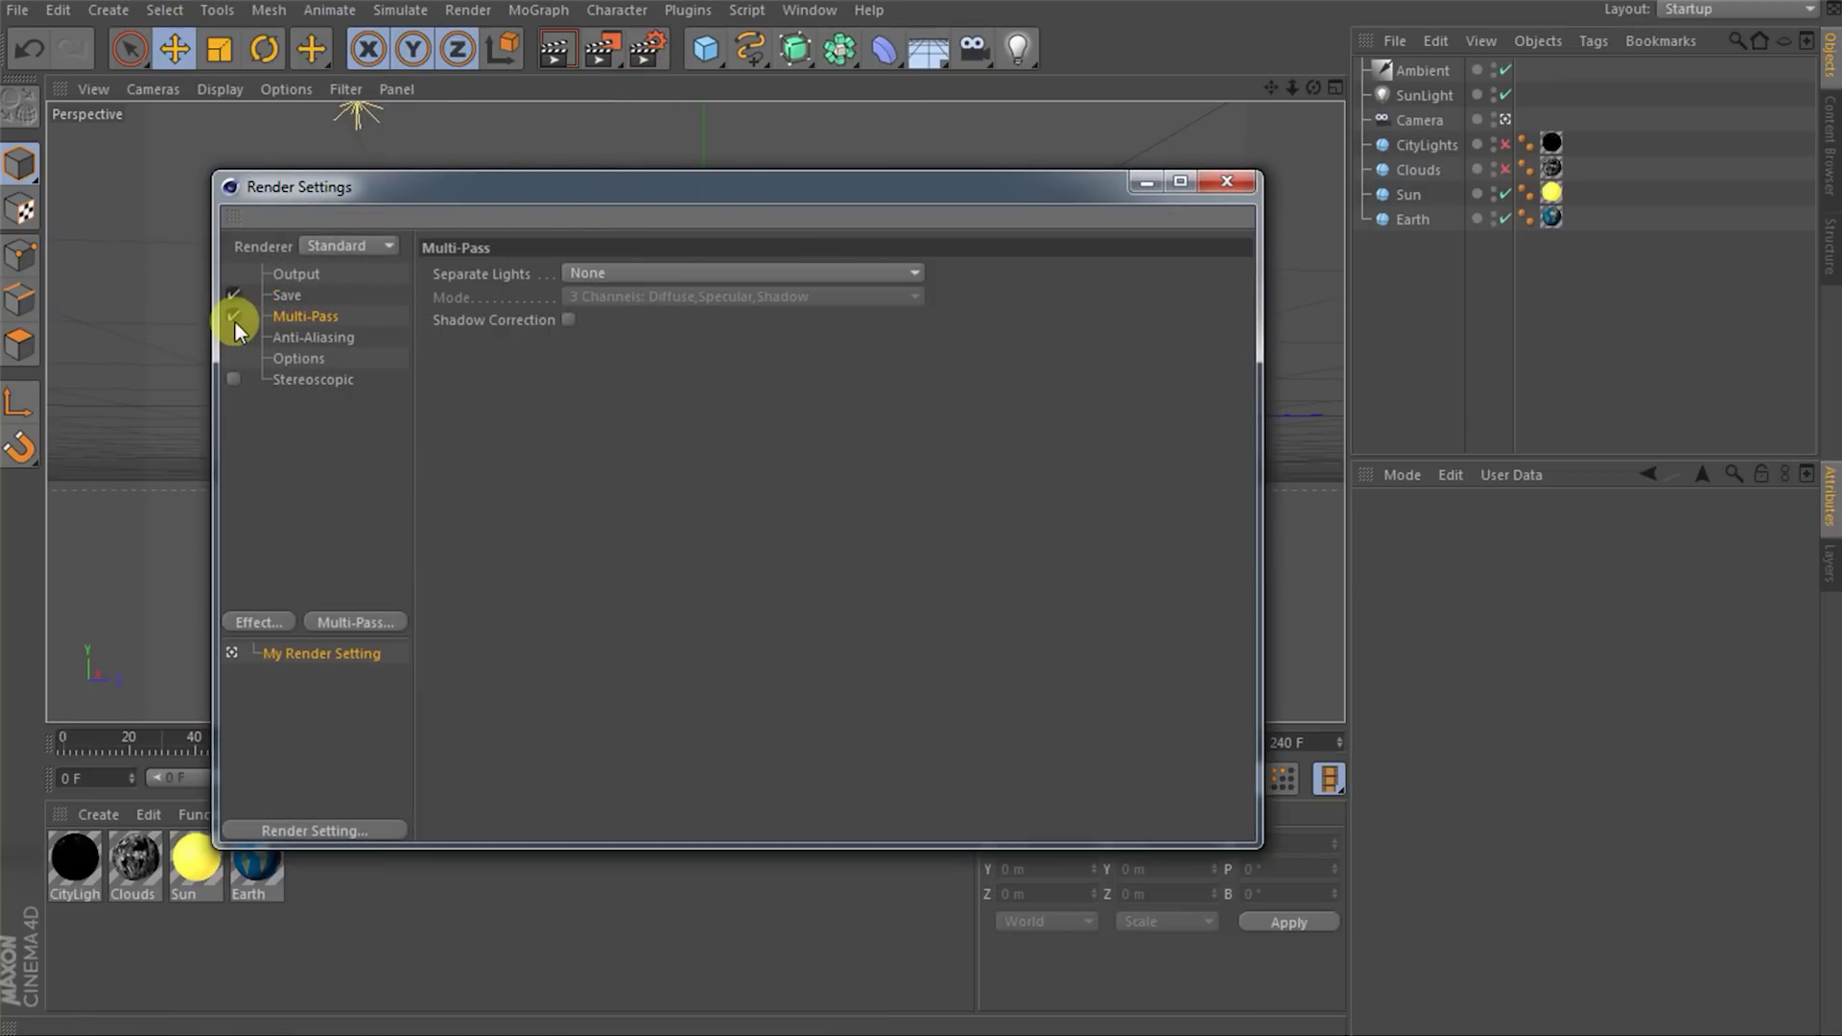
pyautogui.rightClick(298, 318)
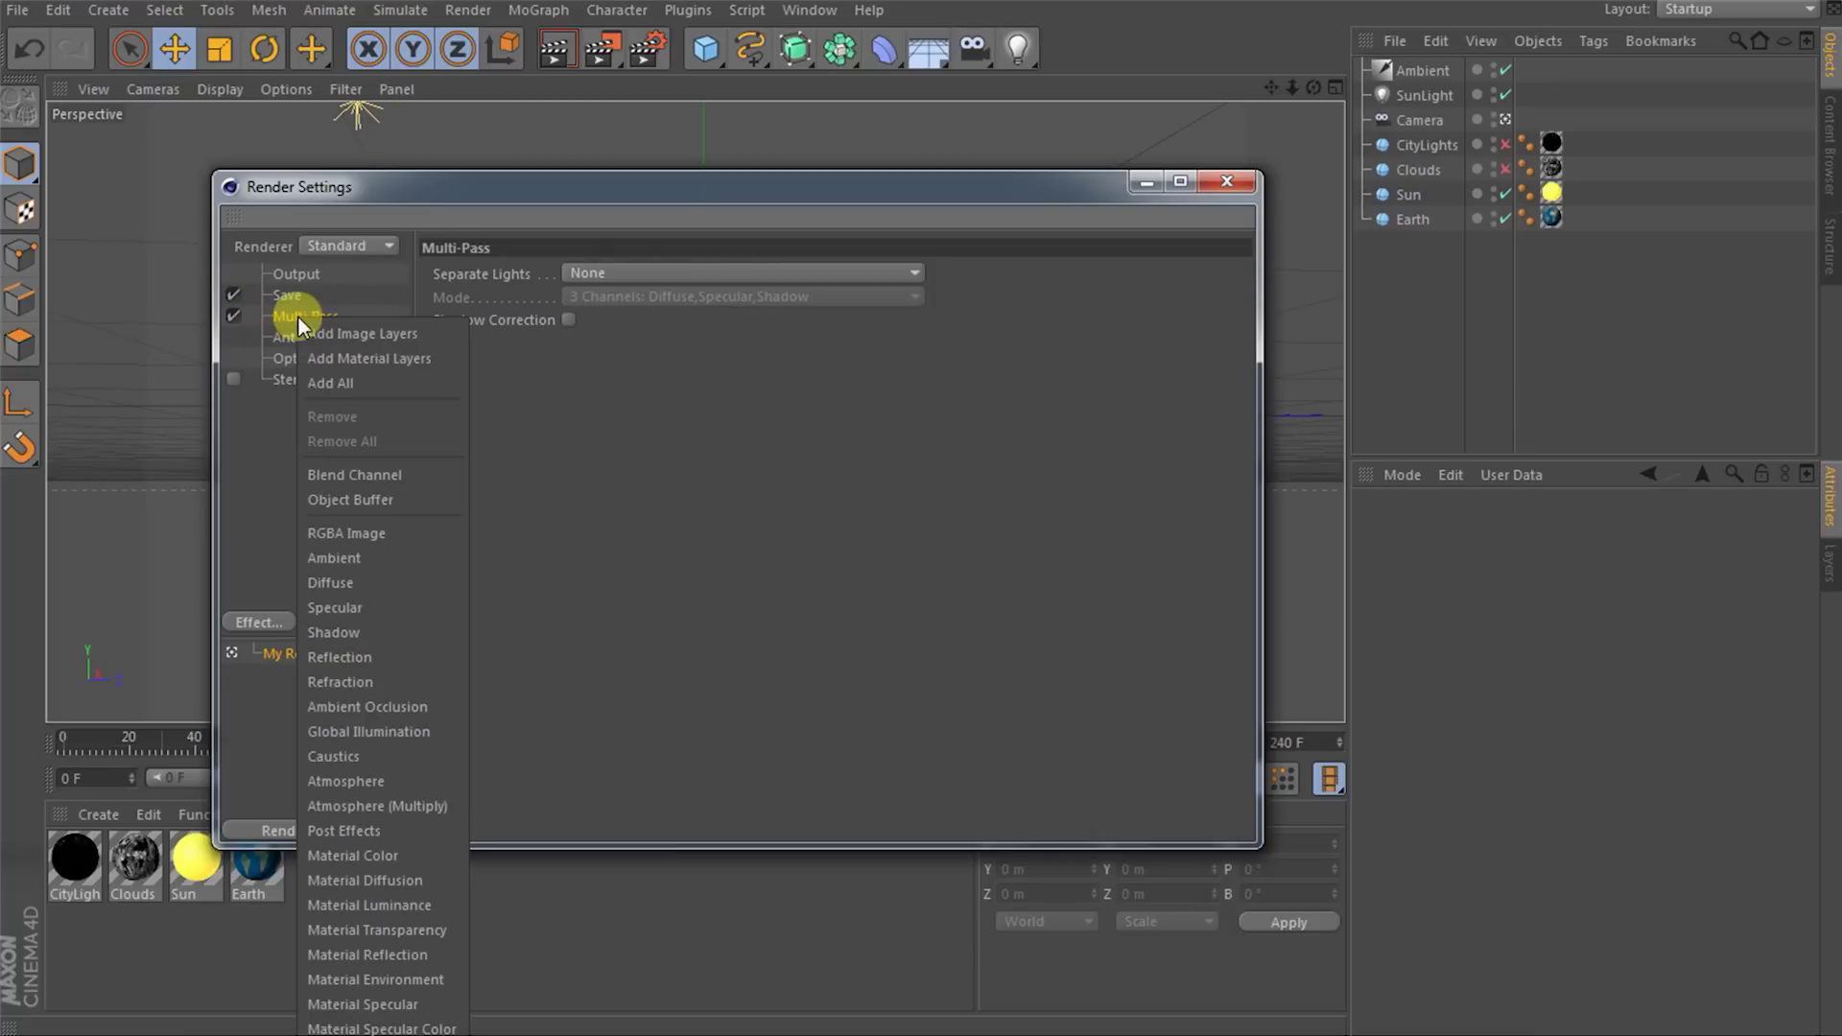
pyautogui.click(363, 979)
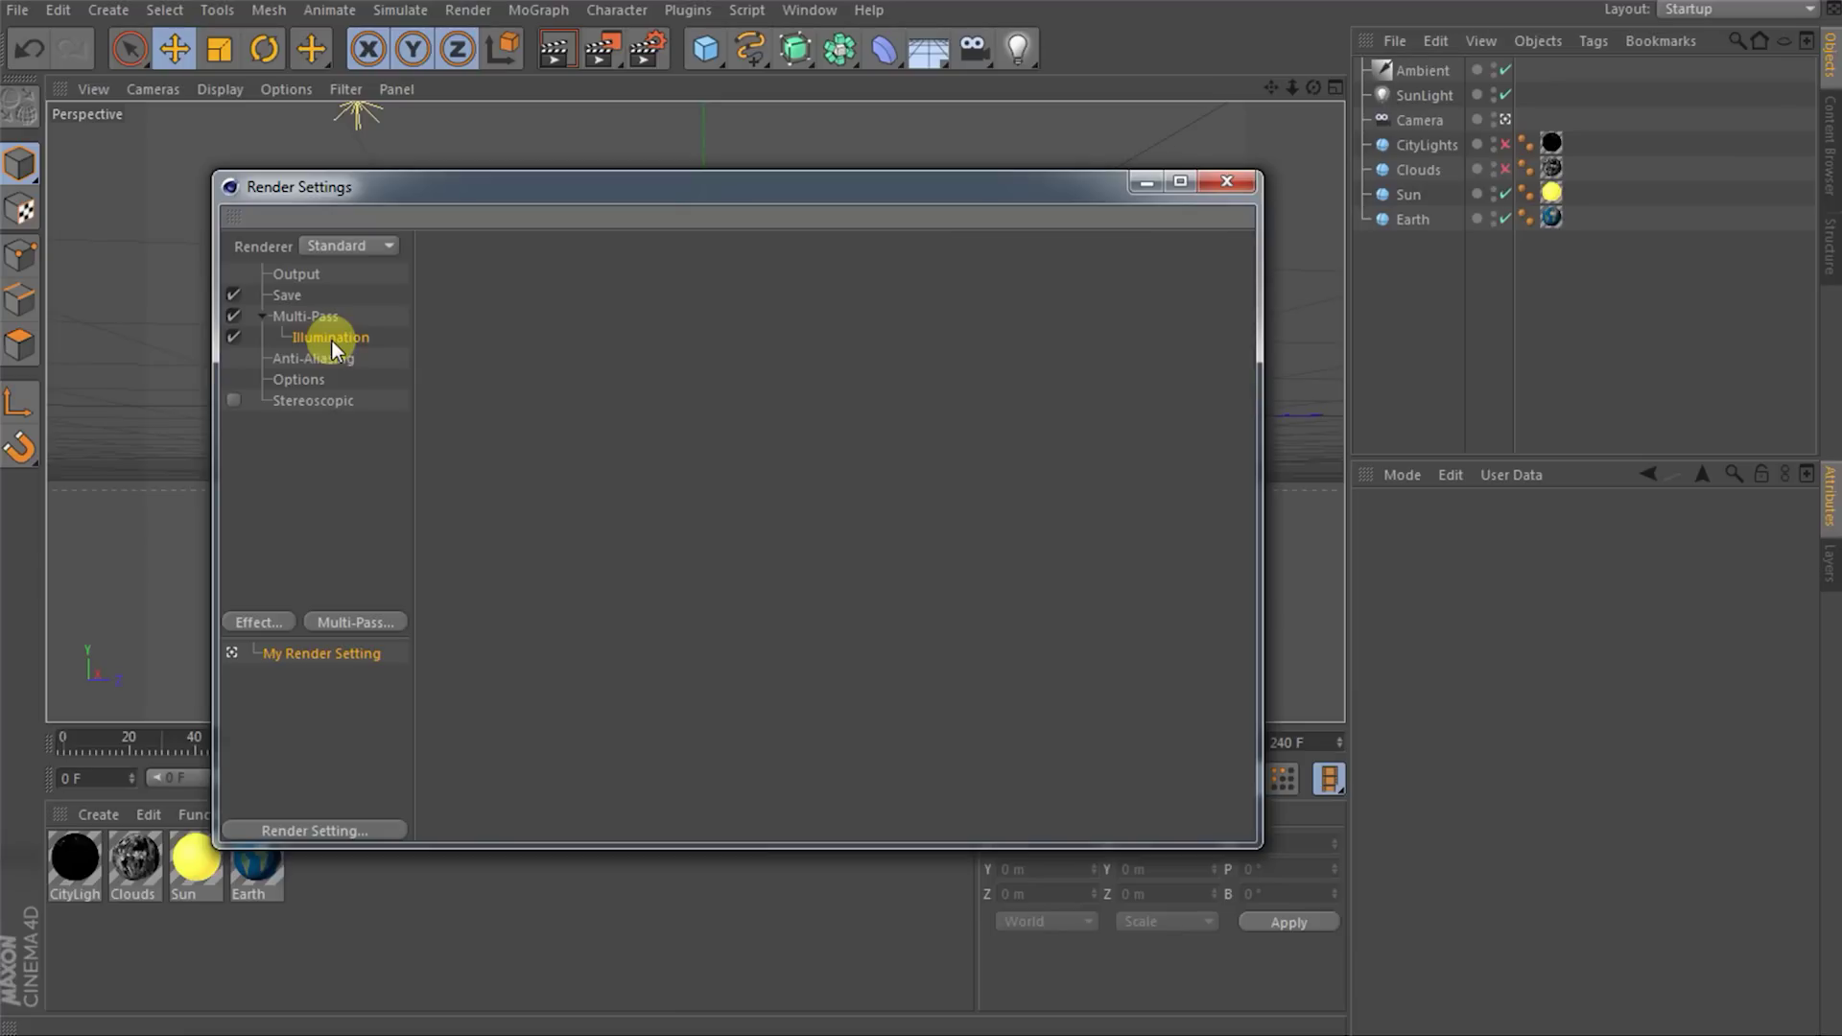
# - Add an Object Buffer pass with Group ID 1 named ObjectBufferEarth
pyautogui.rightClick(307, 315)
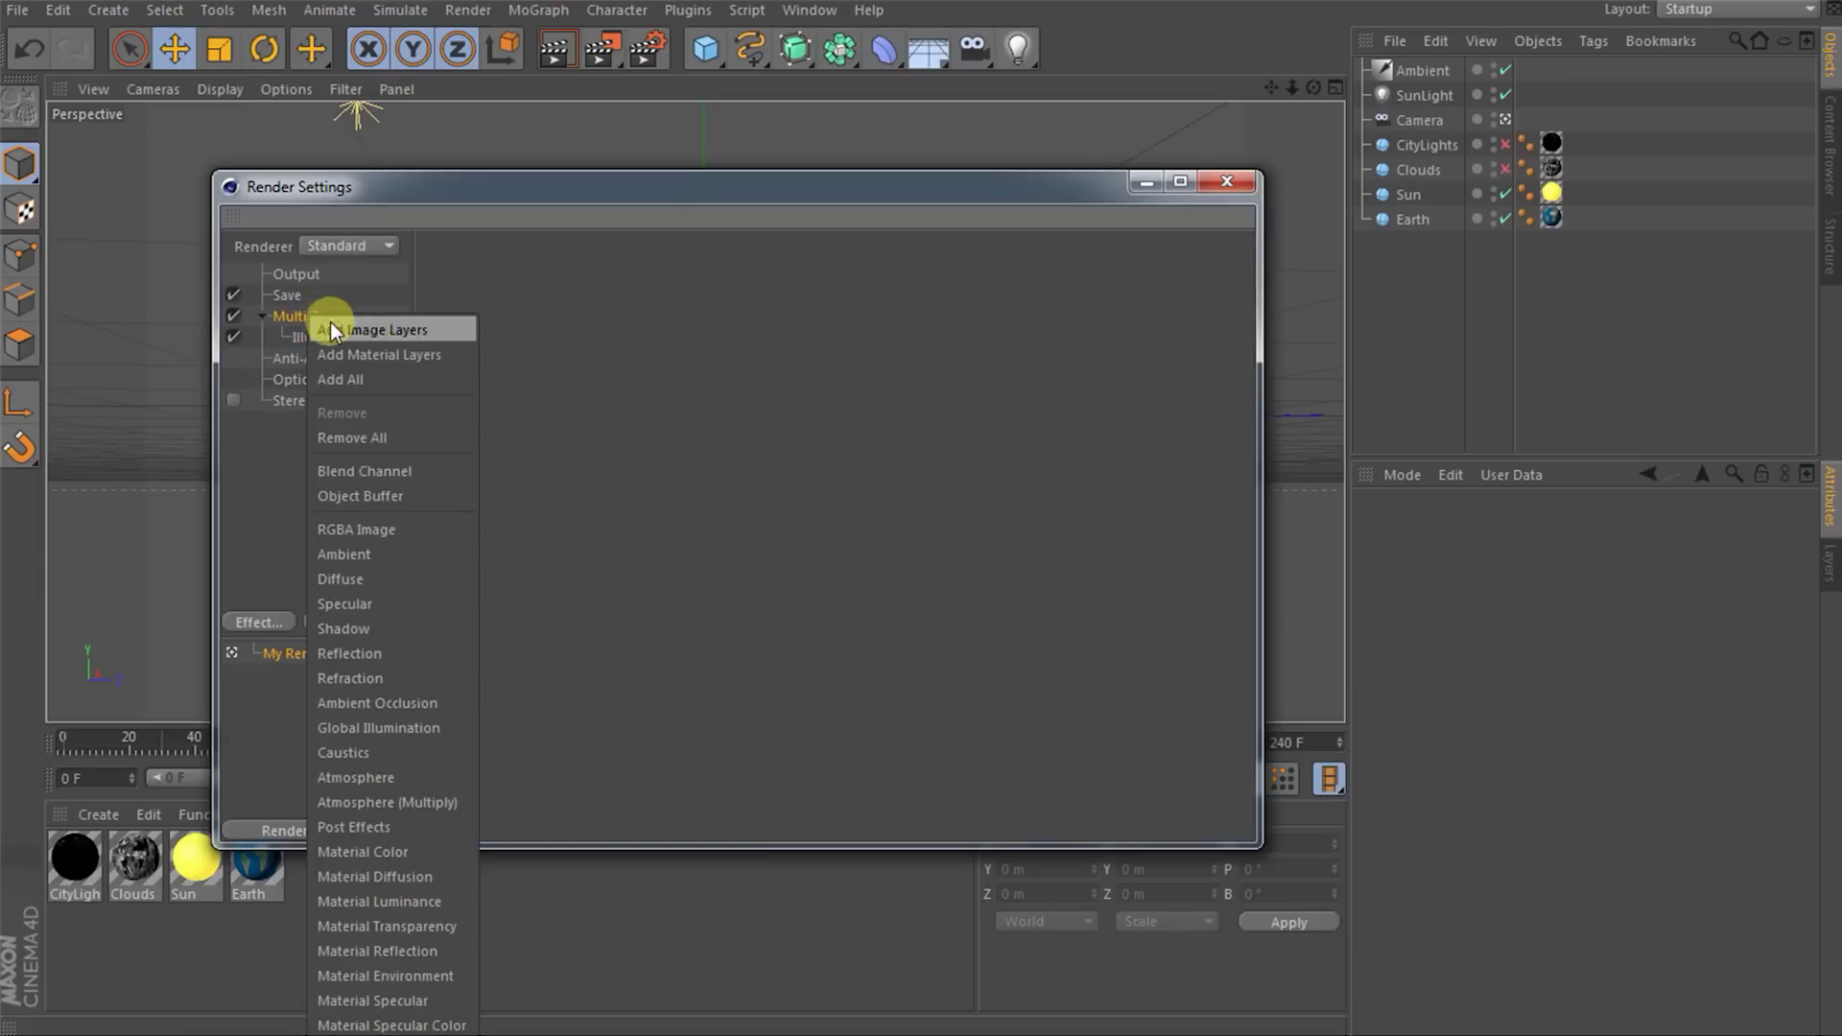
pyautogui.click(393, 494)
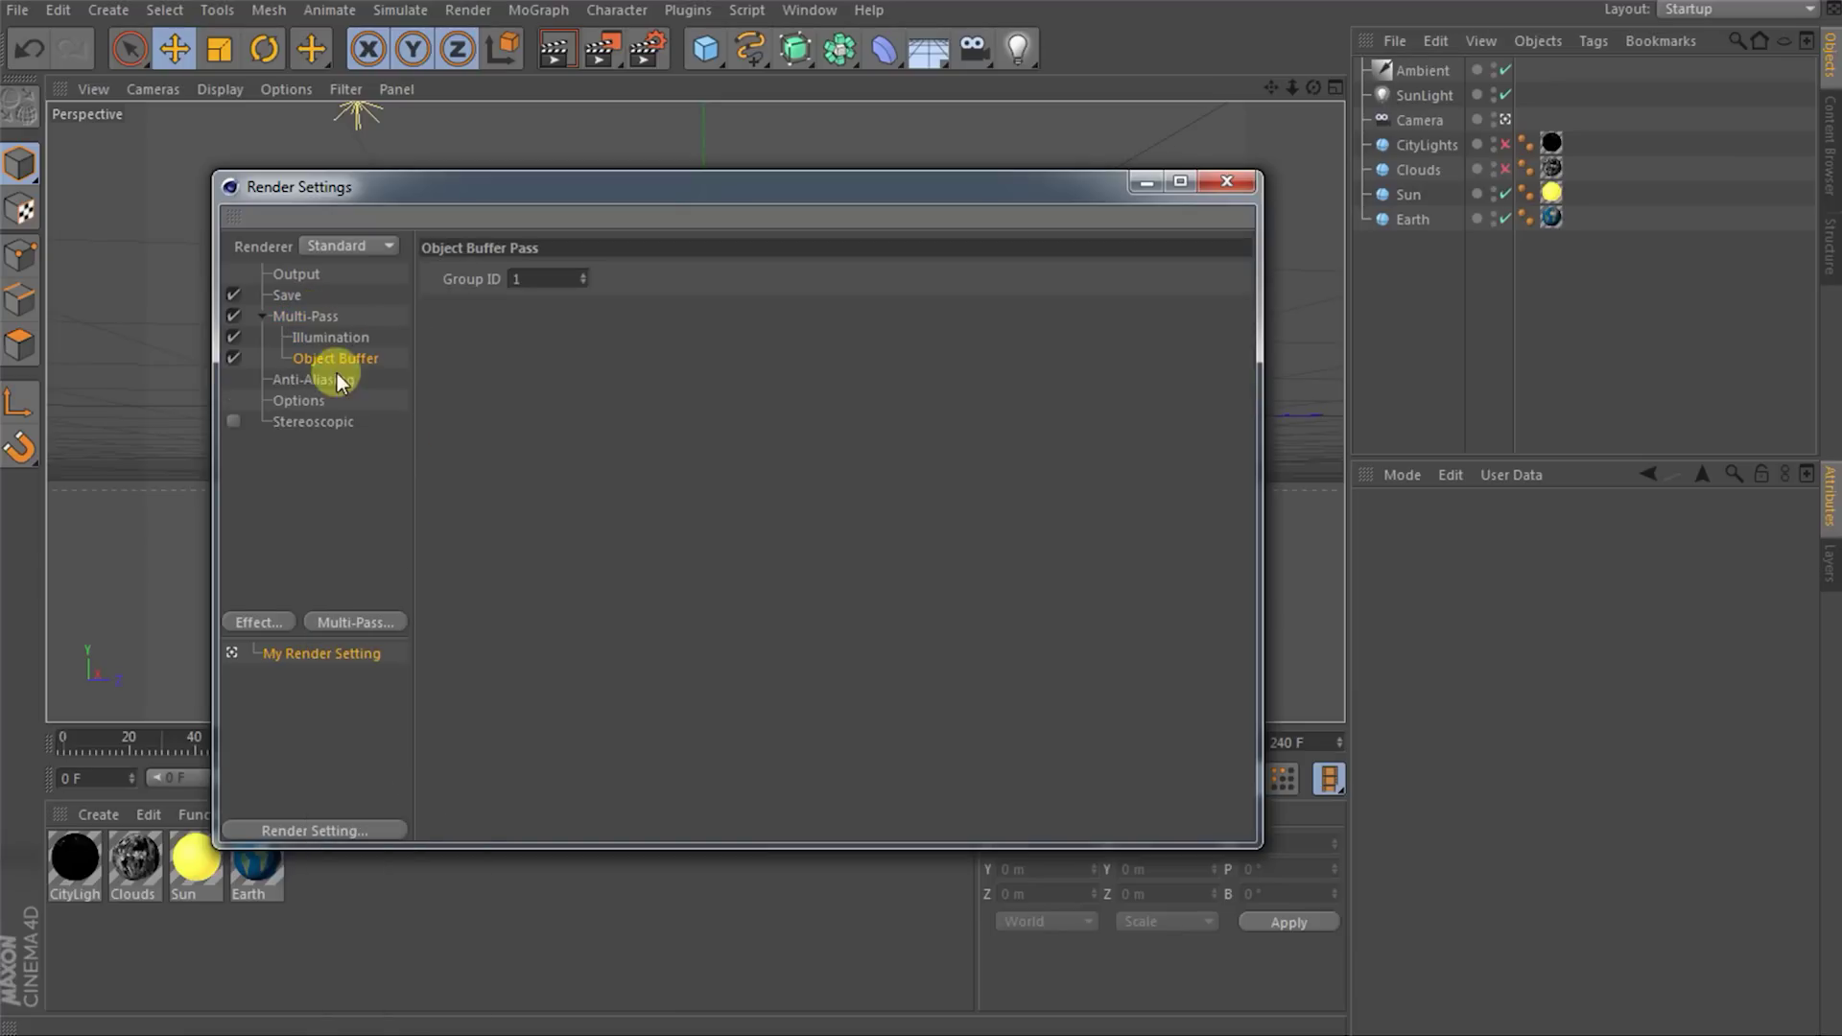
pyautogui.click(526, 278)
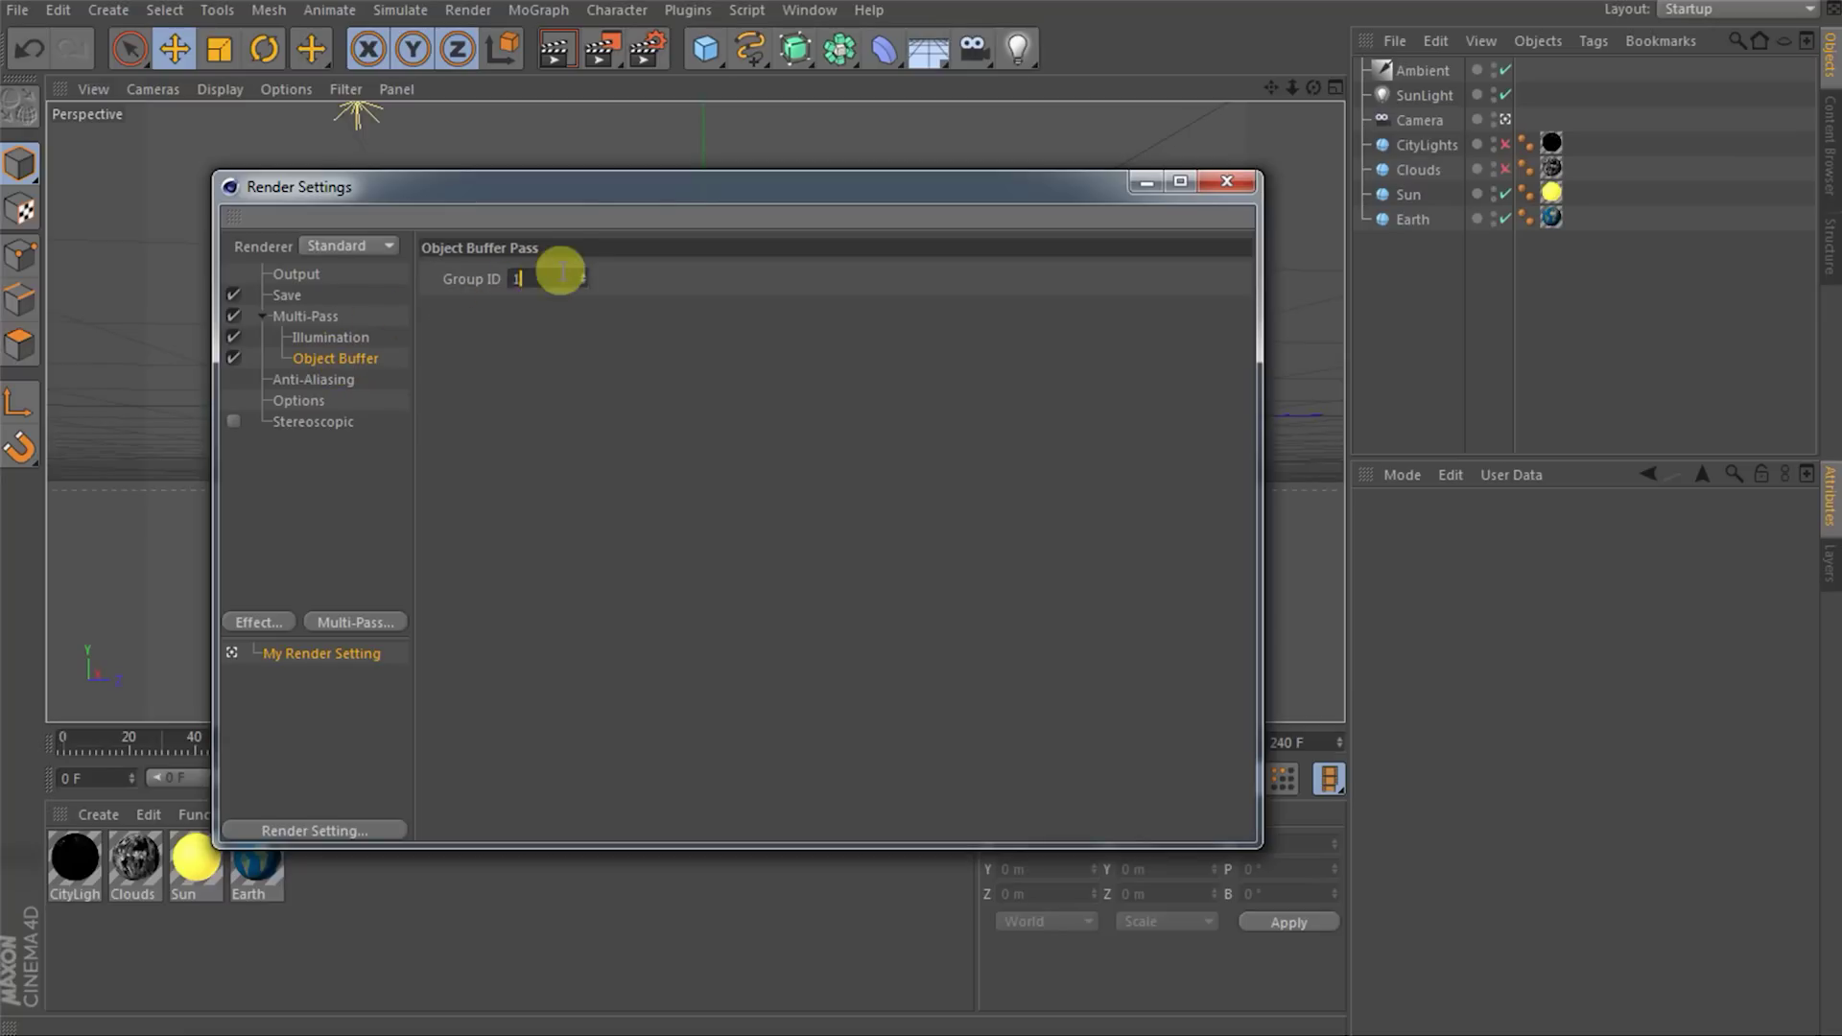
pyautogui.doubleClick(314, 359)
pyautogui.write('ObjectBufferEarth')
pyautogui.press('Return')
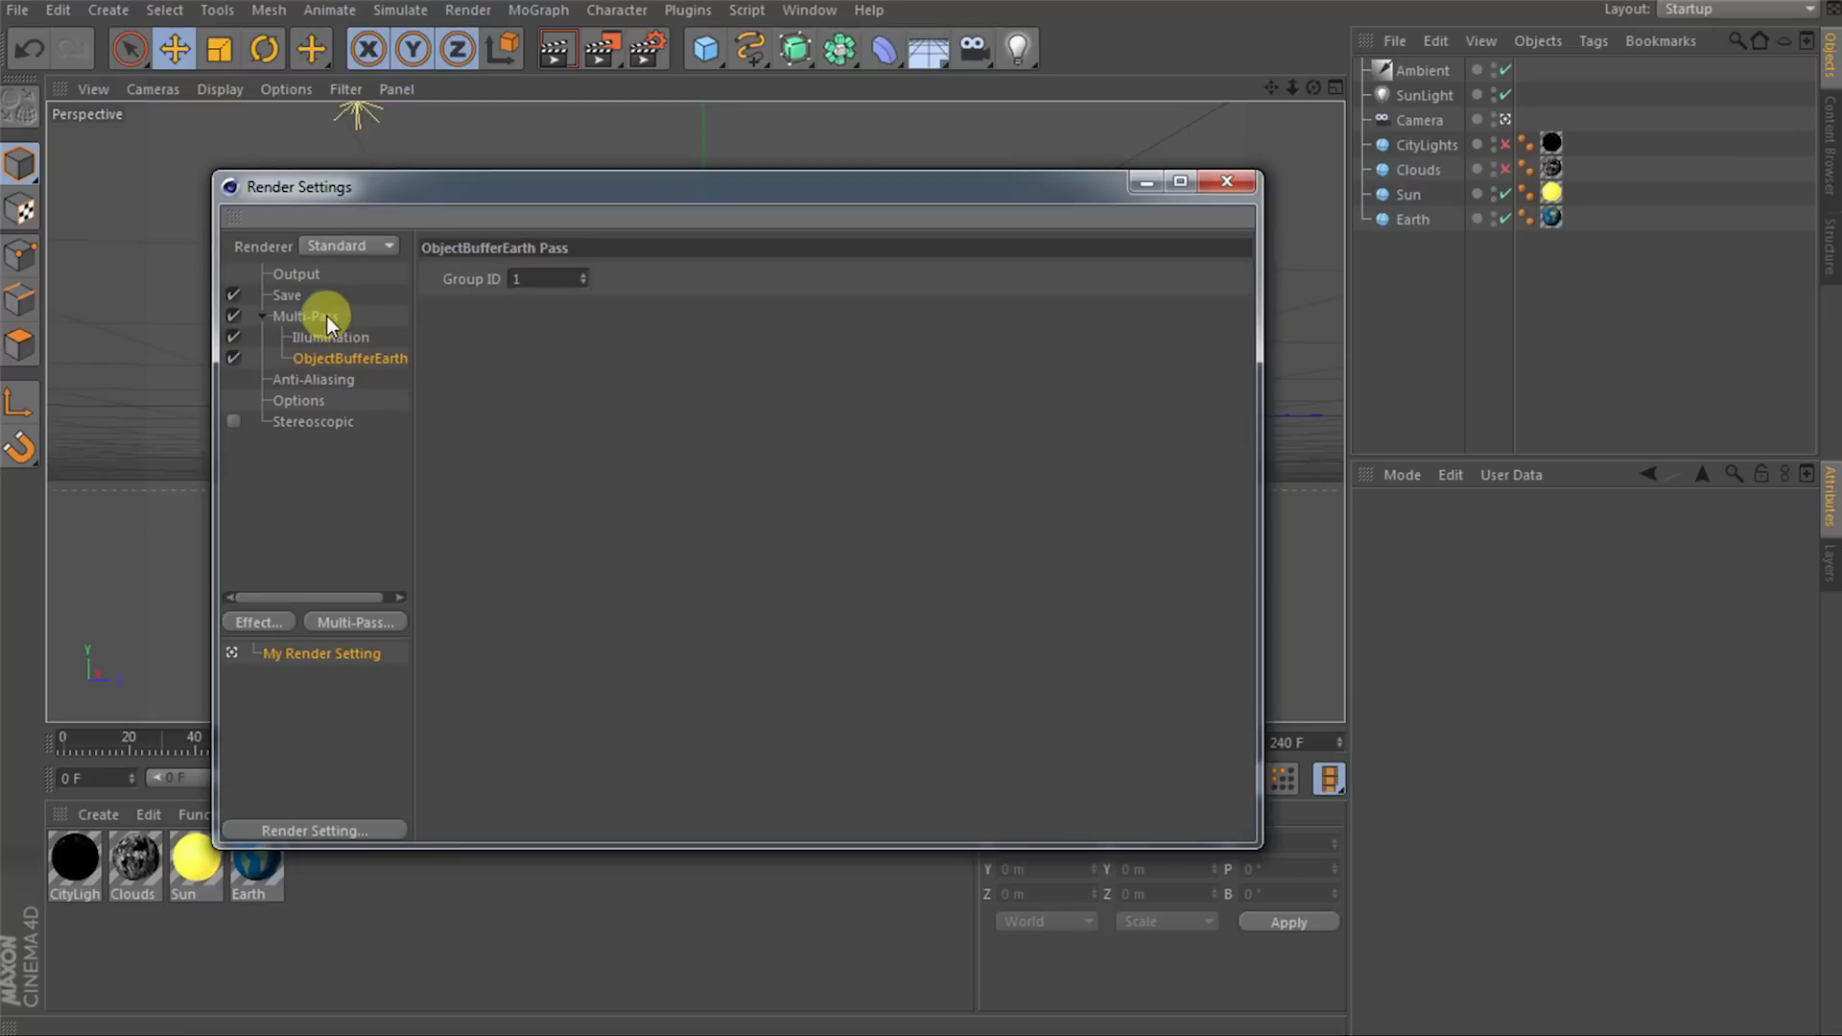
# - Add a second Object Buffer pass with Group ID 2 named ObjectBufferSun
pyautogui.rightClick(313, 315)
pyautogui.click(403, 492)
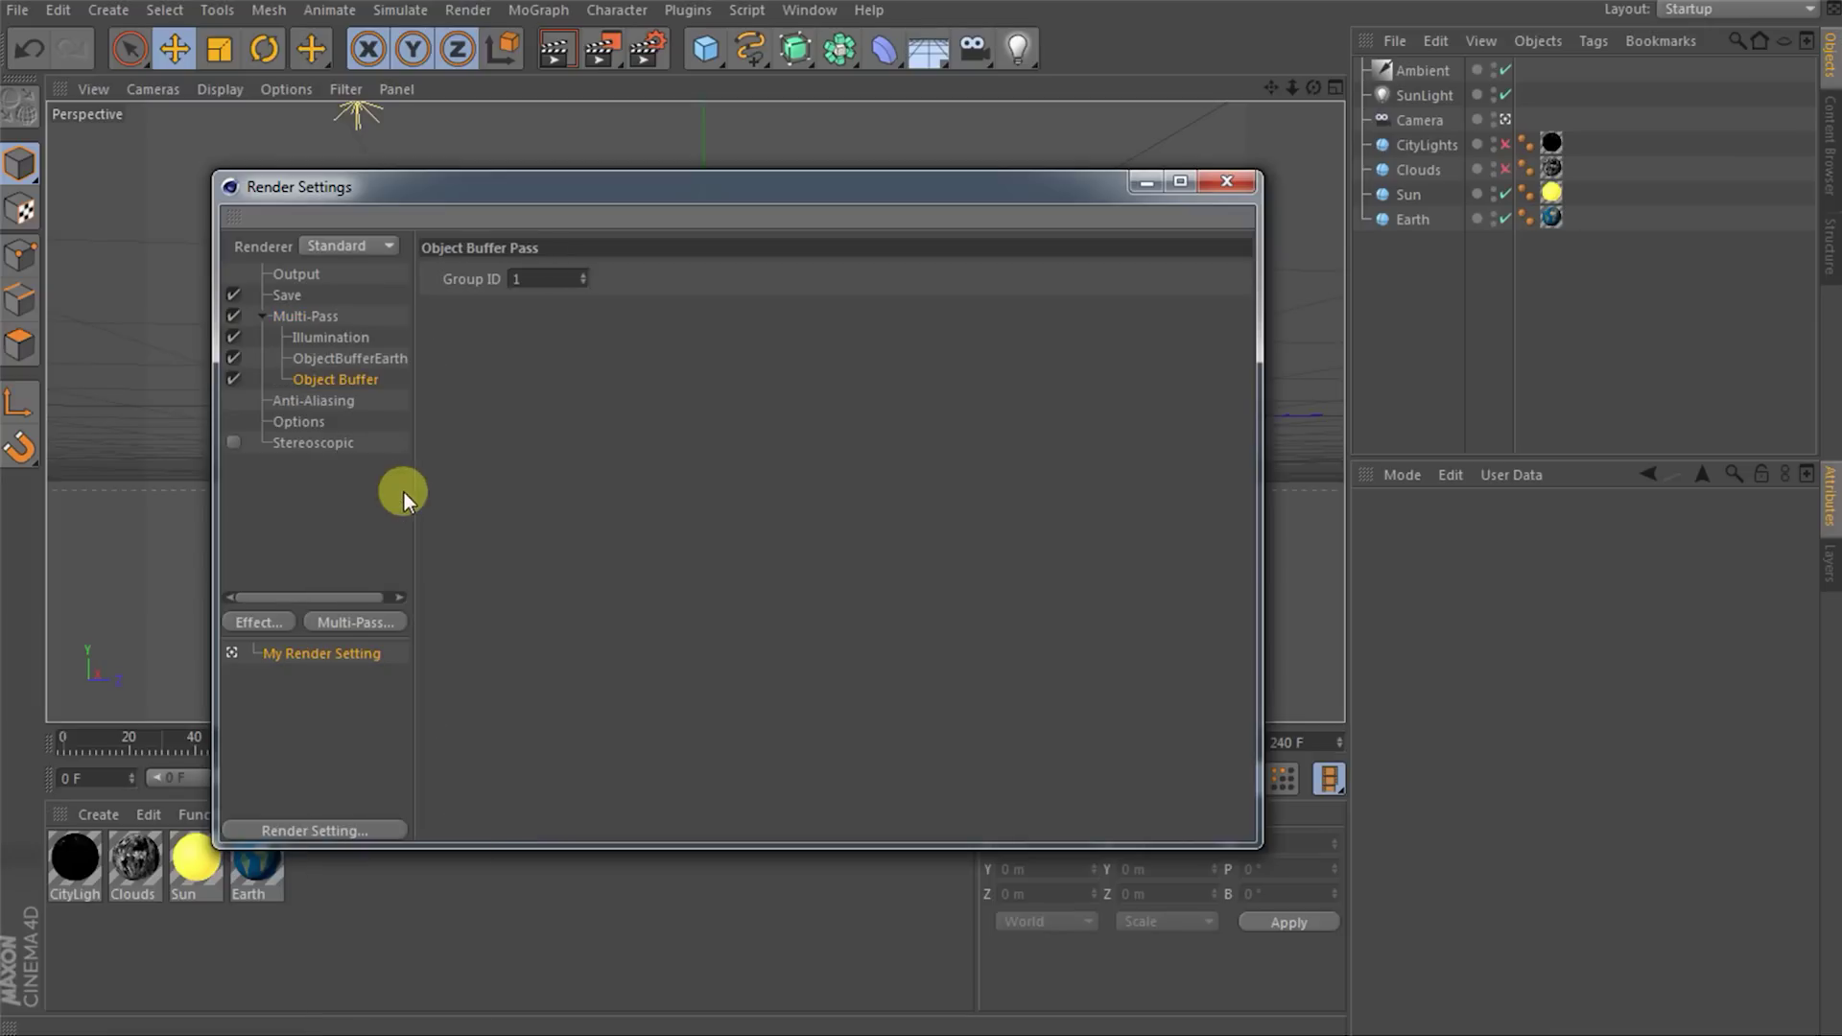
pyautogui.click(583, 274)
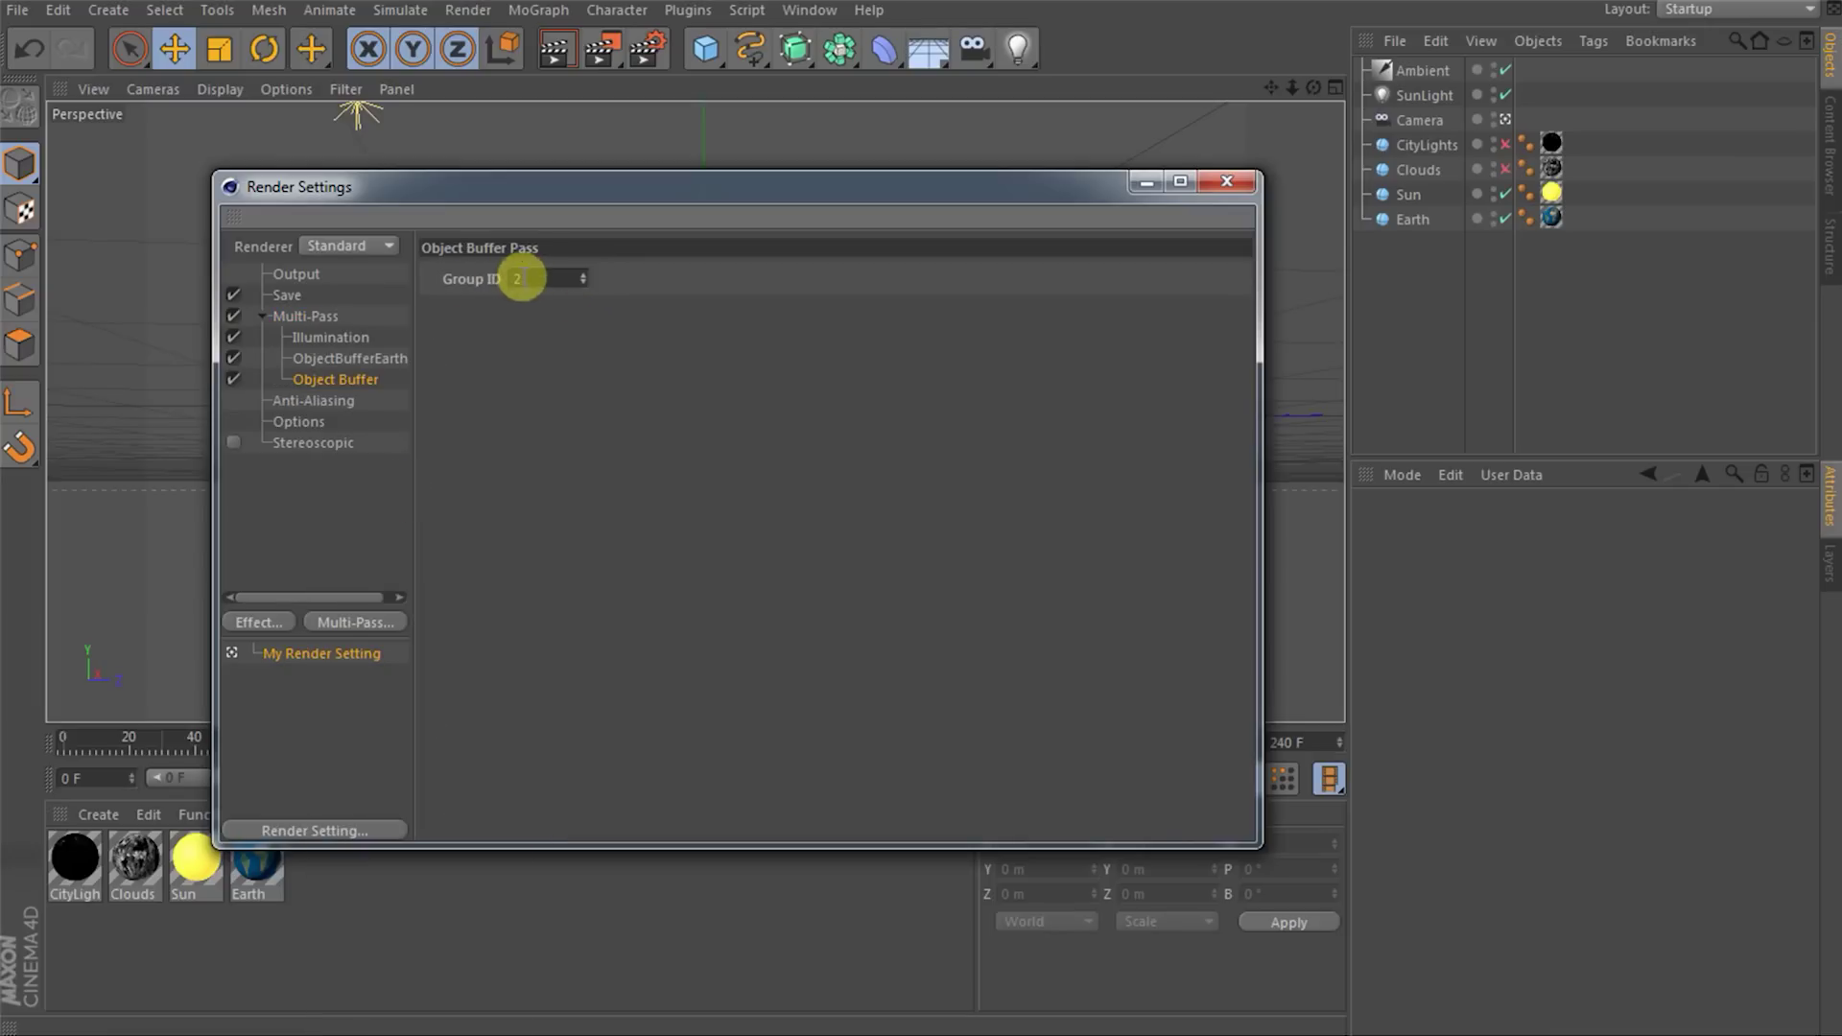
pyautogui.doubleClick(437, 395)
pyautogui.write('Ob')
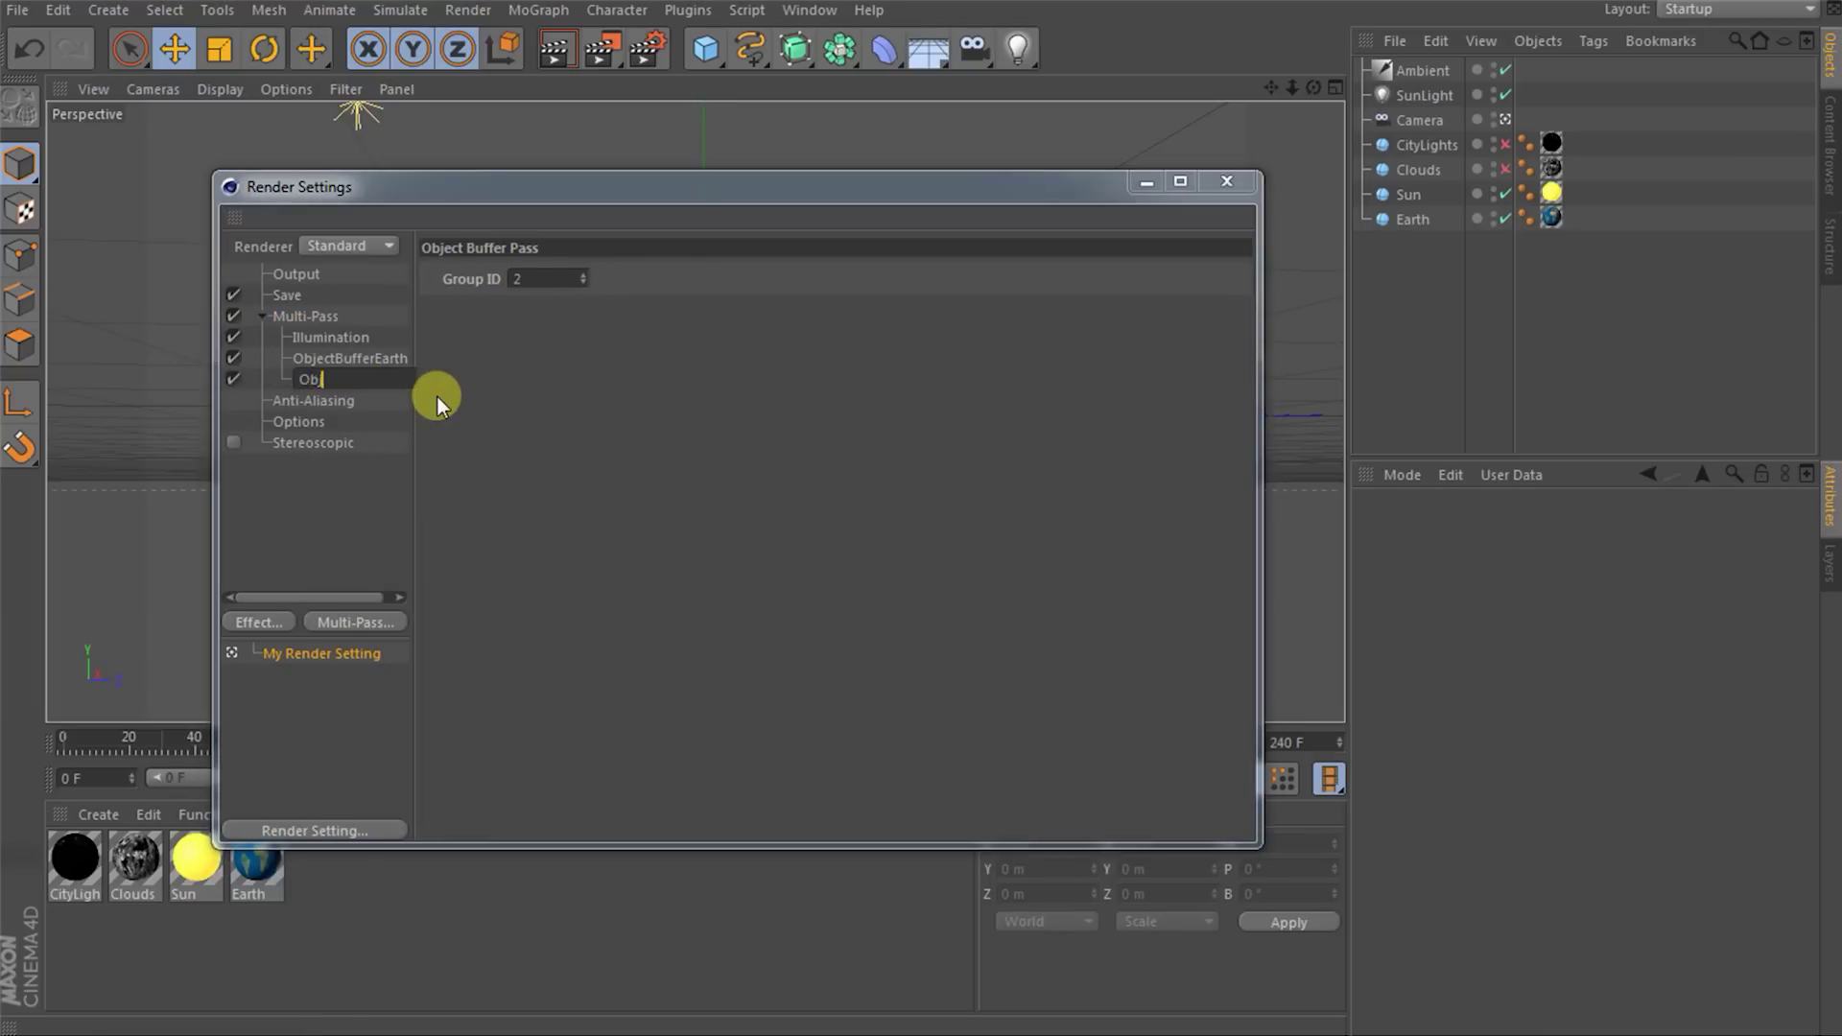
pyautogui.write('jectBufferSun')
pyautogui.press('Return')
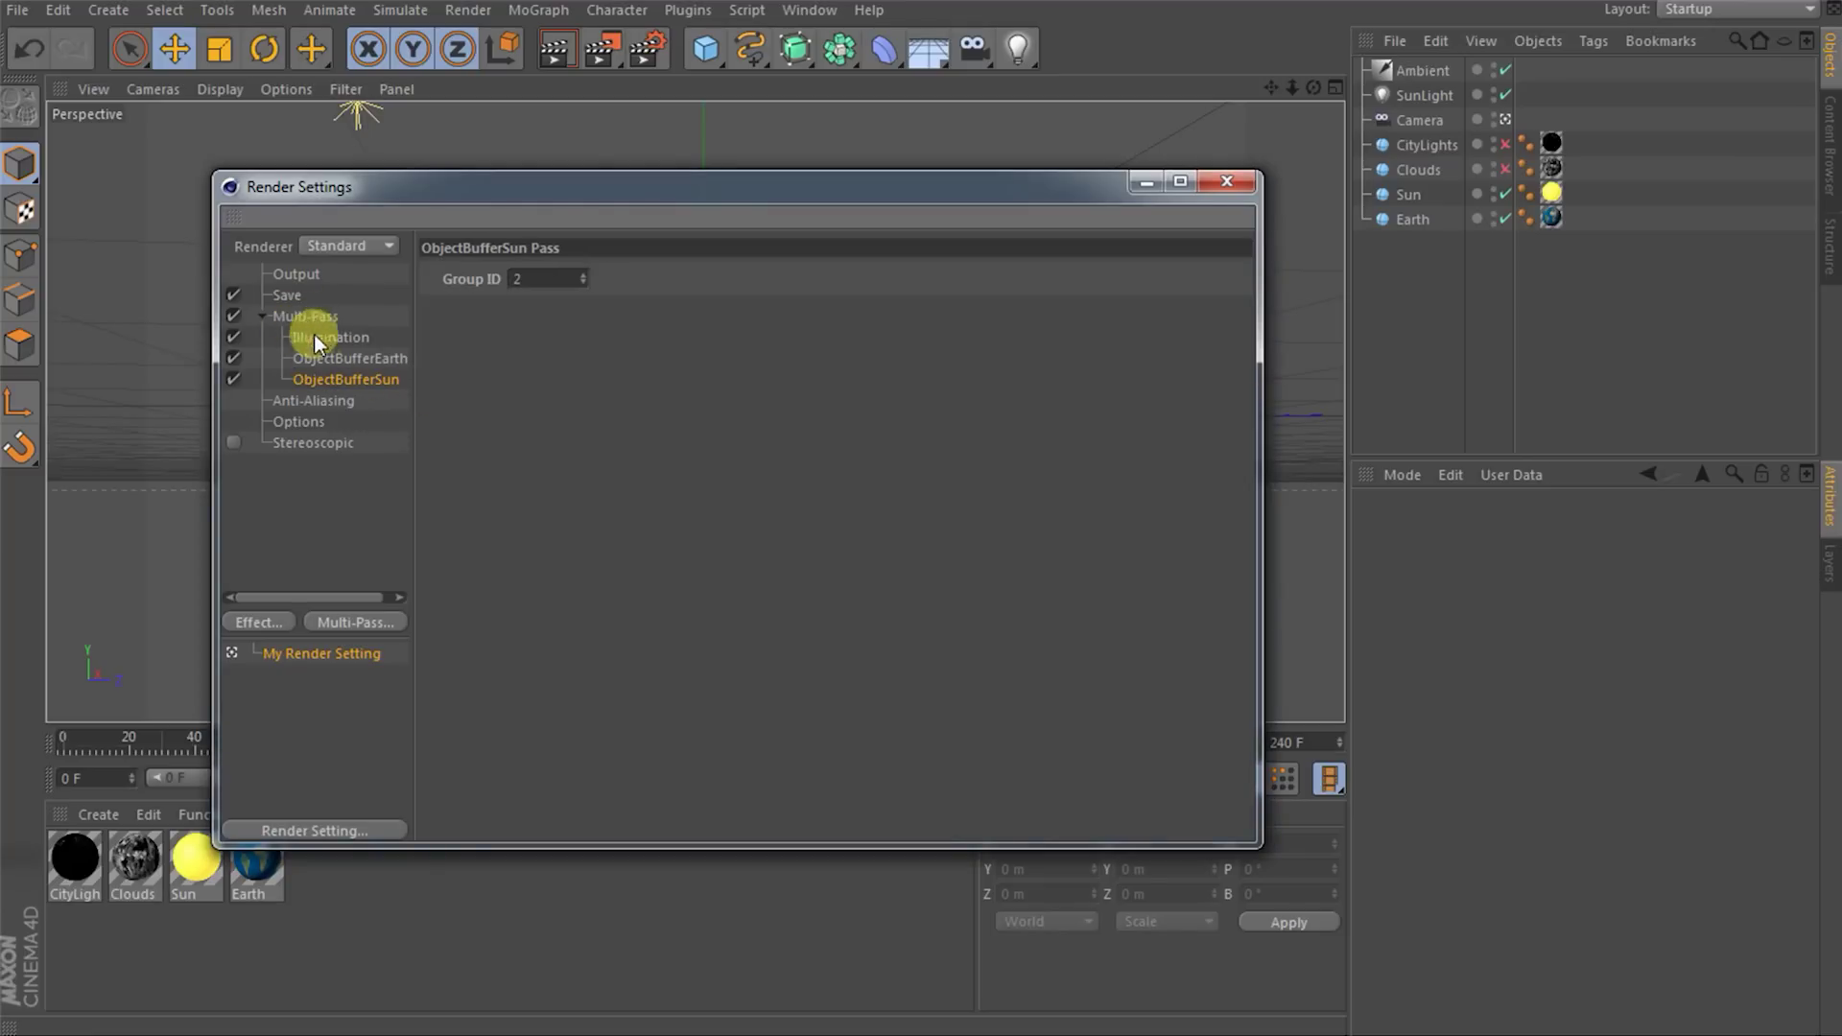
pyautogui.click(287, 295)
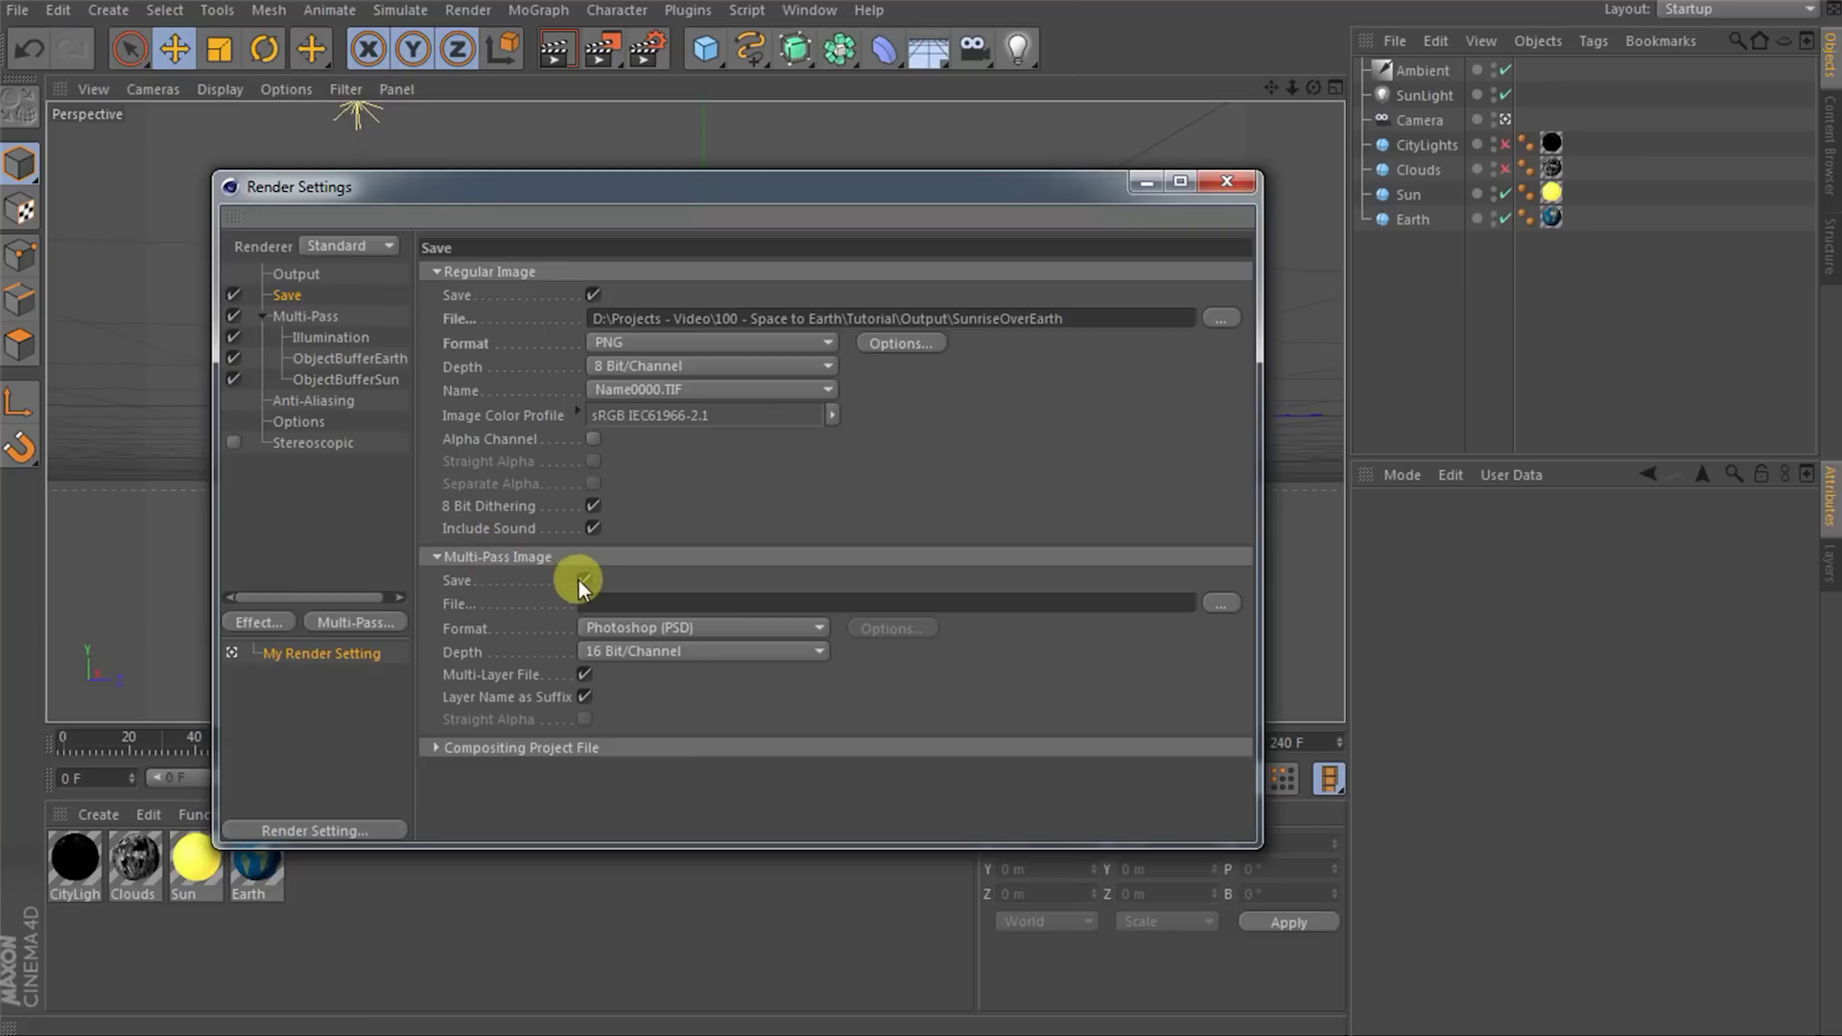
# - Save multi-pass images as PNG to the regular output path with the file name changed to Mult
pyautogui.click(659, 627)
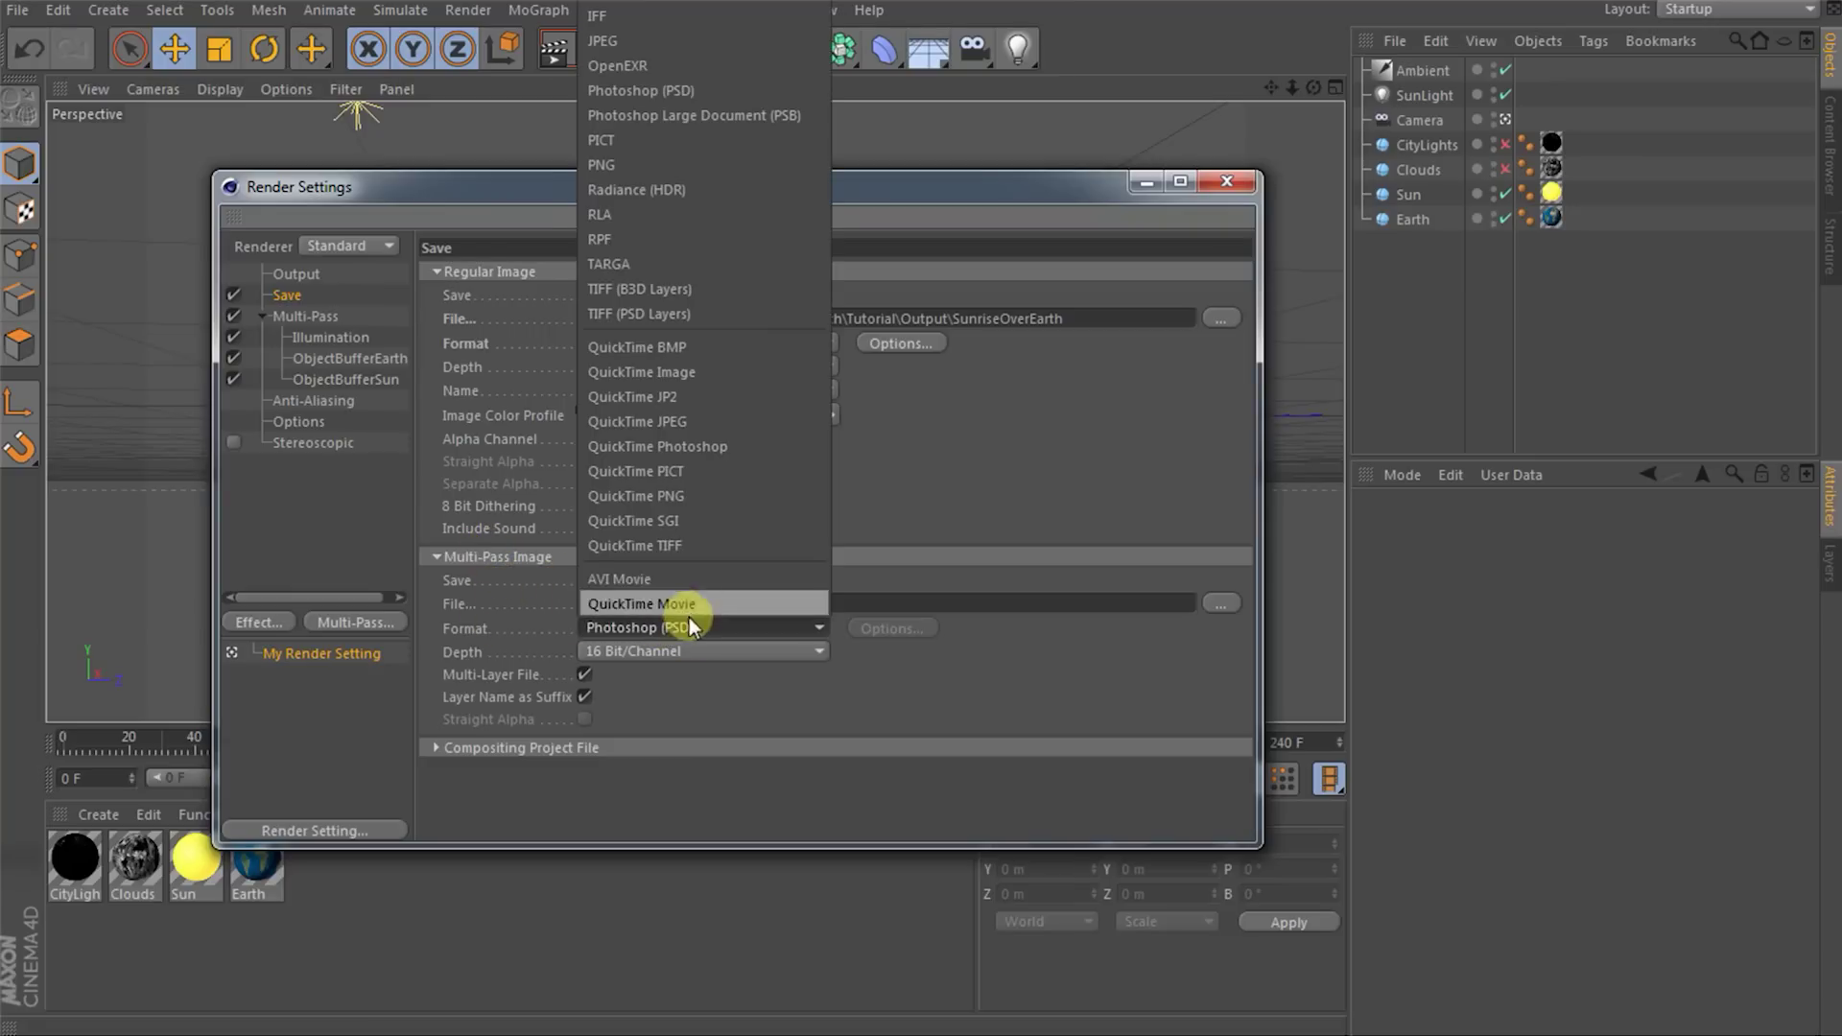
pyautogui.click(682, 165)
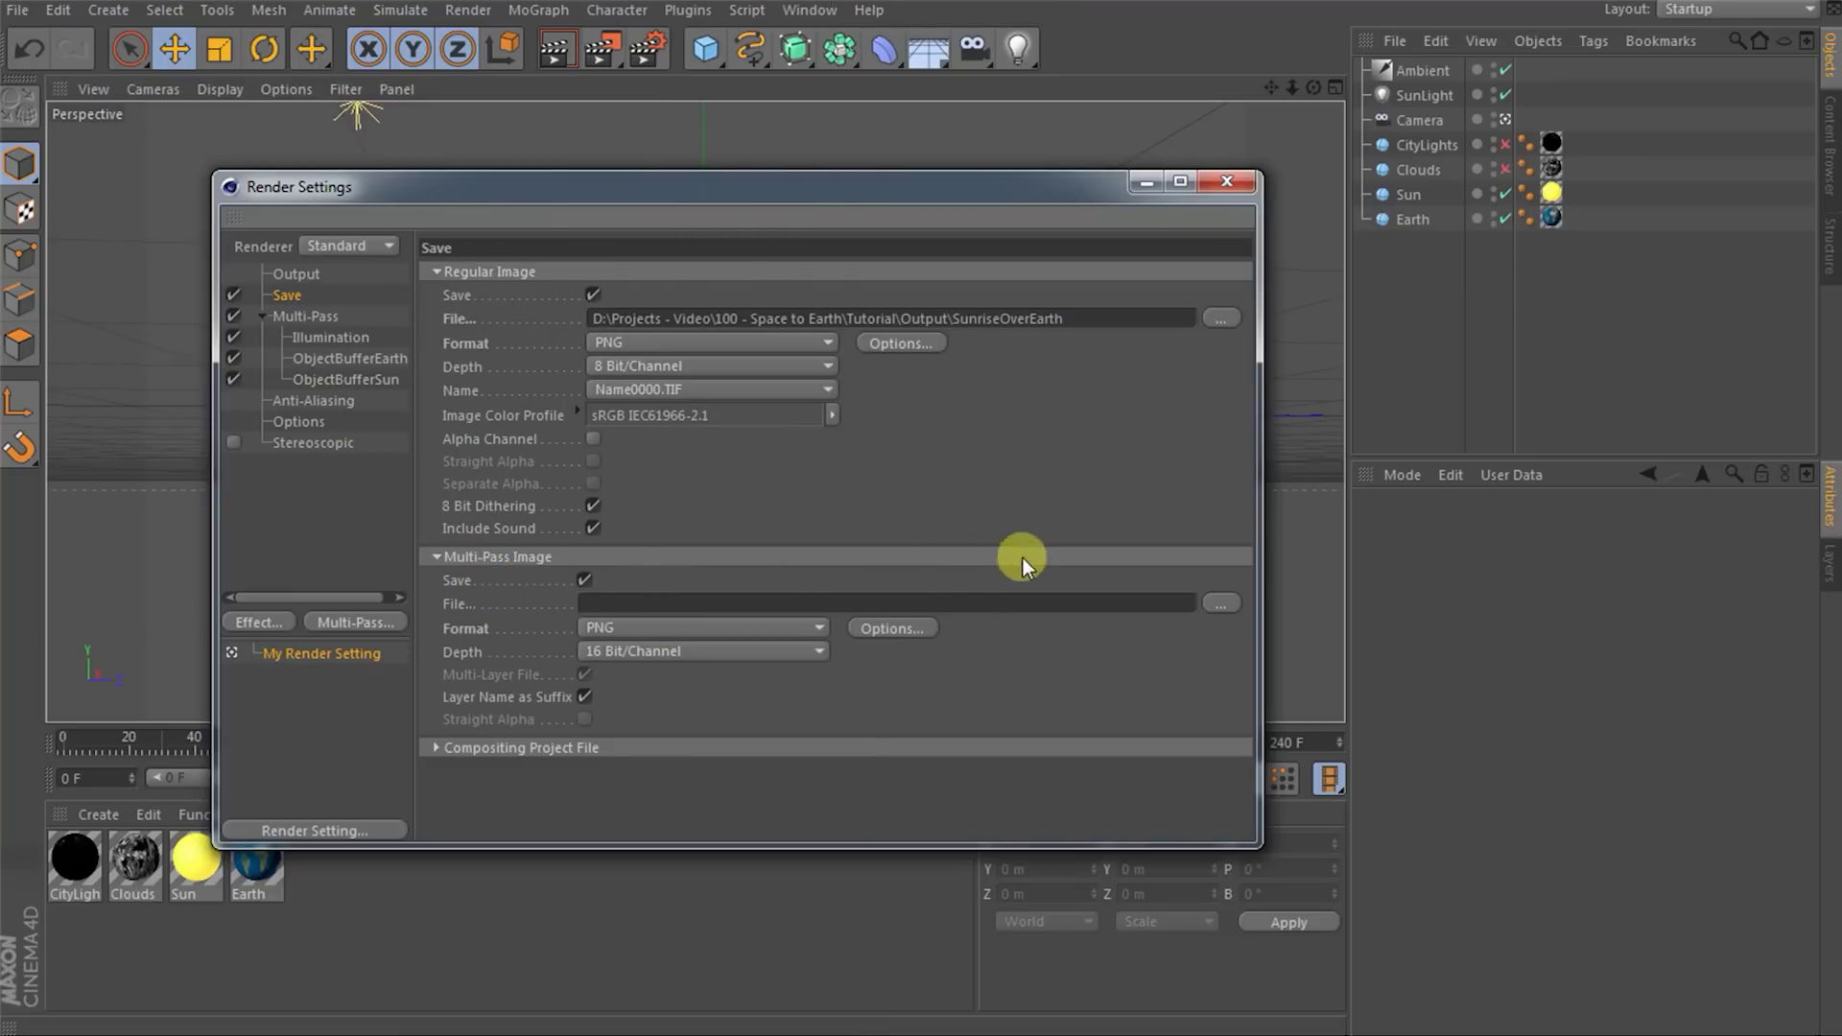
pyautogui.moveTo(1100, 318); pyautogui.dragTo(382, 300)
pyautogui.hotkey('ctrl', 'c')
pyautogui.click(959, 602)
pyautogui.hotkey('ctrl', 'v')
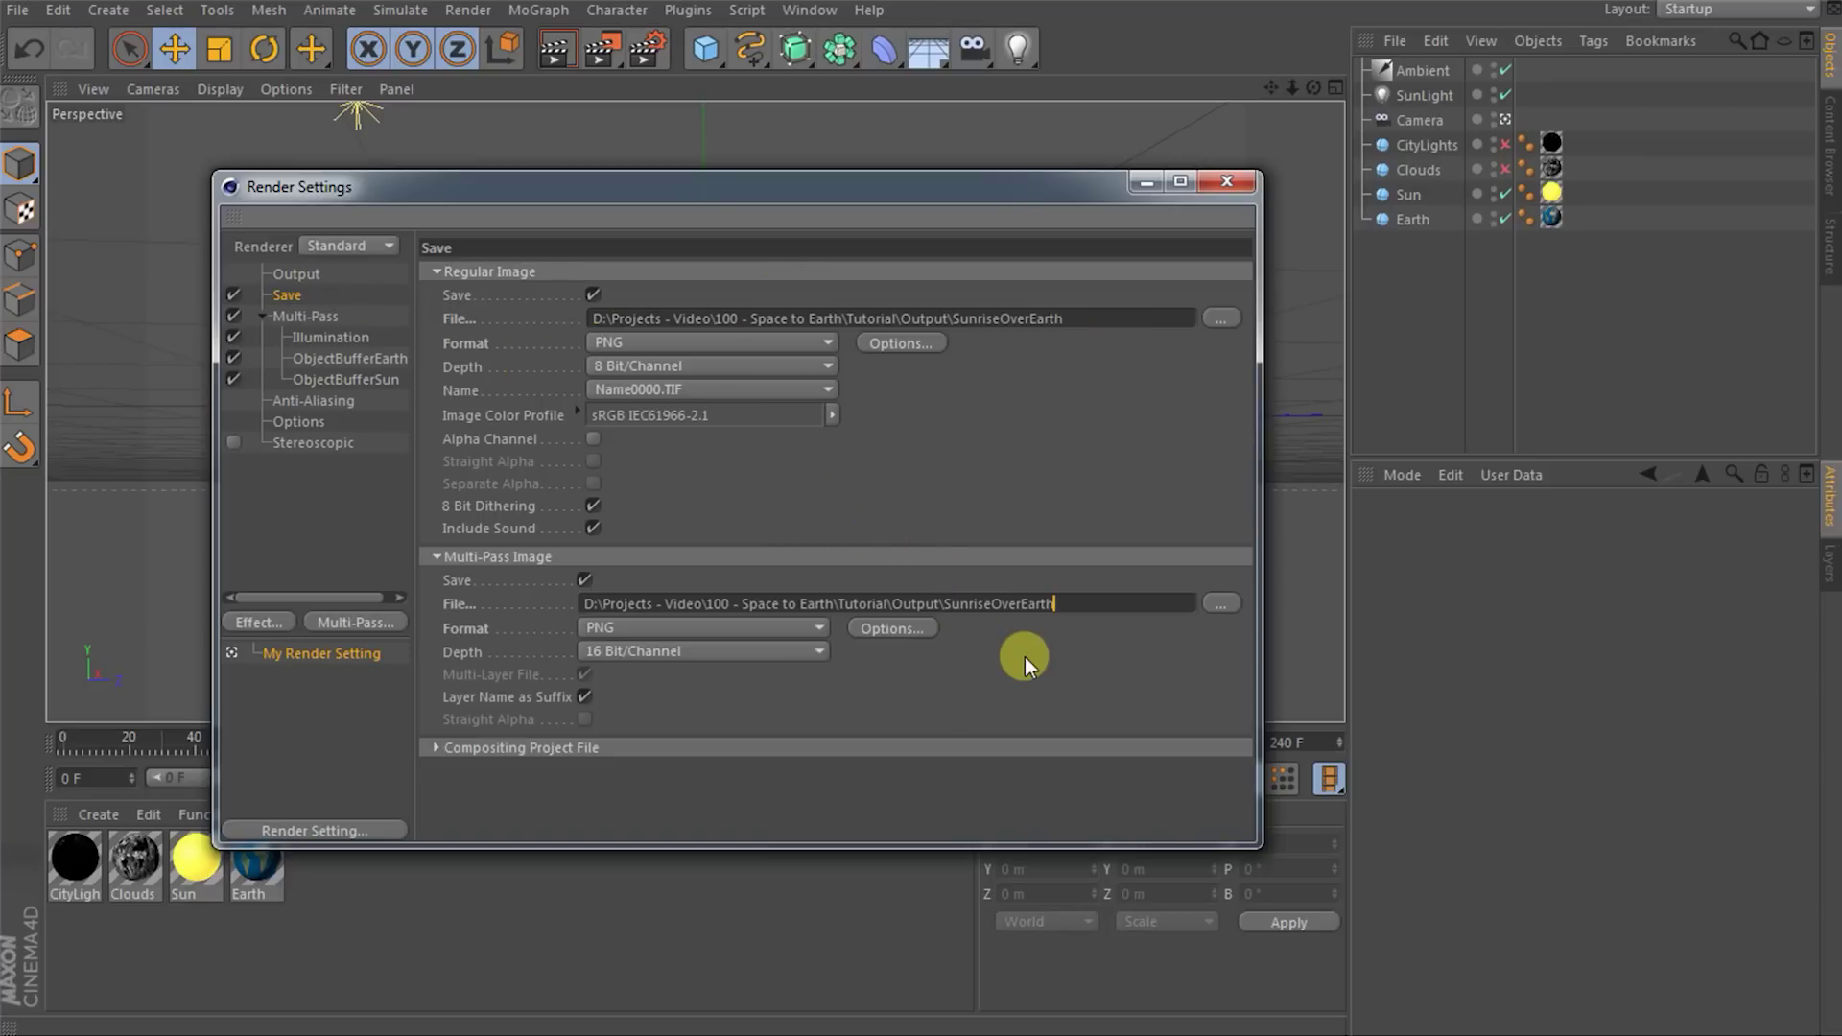
pyautogui.hotkey('shift', 'Left')
pyautogui.hotkey('shift', 'Left')
pyautogui.hotkey('shift', 'Left')
pyautogui.hotkey('shift', 'Left')
pyautogui.hotkey('shift', 'Left')
pyautogui.hotkey('shift', 'Left')
pyautogui.hotkey('shift', 'Left')
pyautogui.hotkey('shift', 'Left')
pyautogui.hotkey('shift', 'Left')
pyautogui.hotkey('shift', 'Left')
pyautogui.hotkey('shift', 'Left')
pyautogui.hotkey('shift', 'Left')
pyautogui.hotkey('shift', 'Left')
pyautogui.hotkey('shift', 'Left')
pyautogui.hotkey('shift', 'Left')
pyautogui.write('Mult')
# - Set anti-aliasing to Best with 4x4 minimum and 8x8 maximum levels, then close Render Settings
pyautogui.click(330, 403)
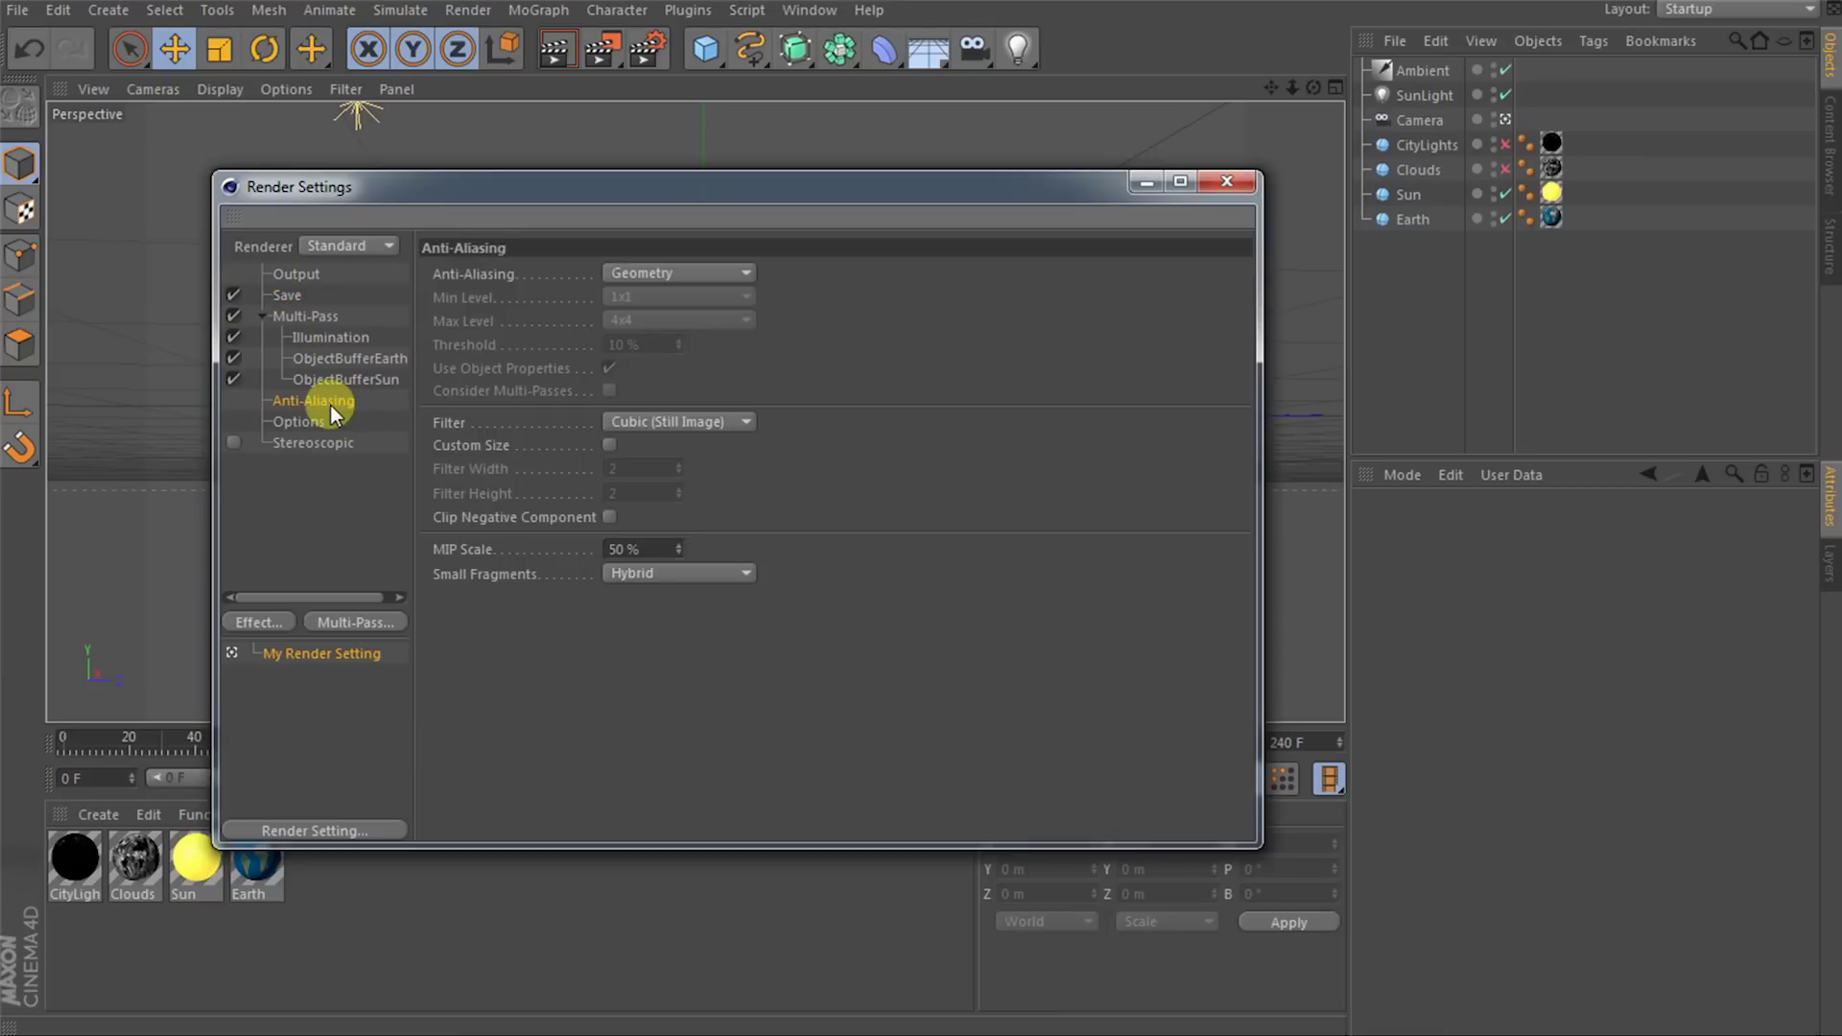
pyautogui.click(707, 272)
pyautogui.click(670, 347)
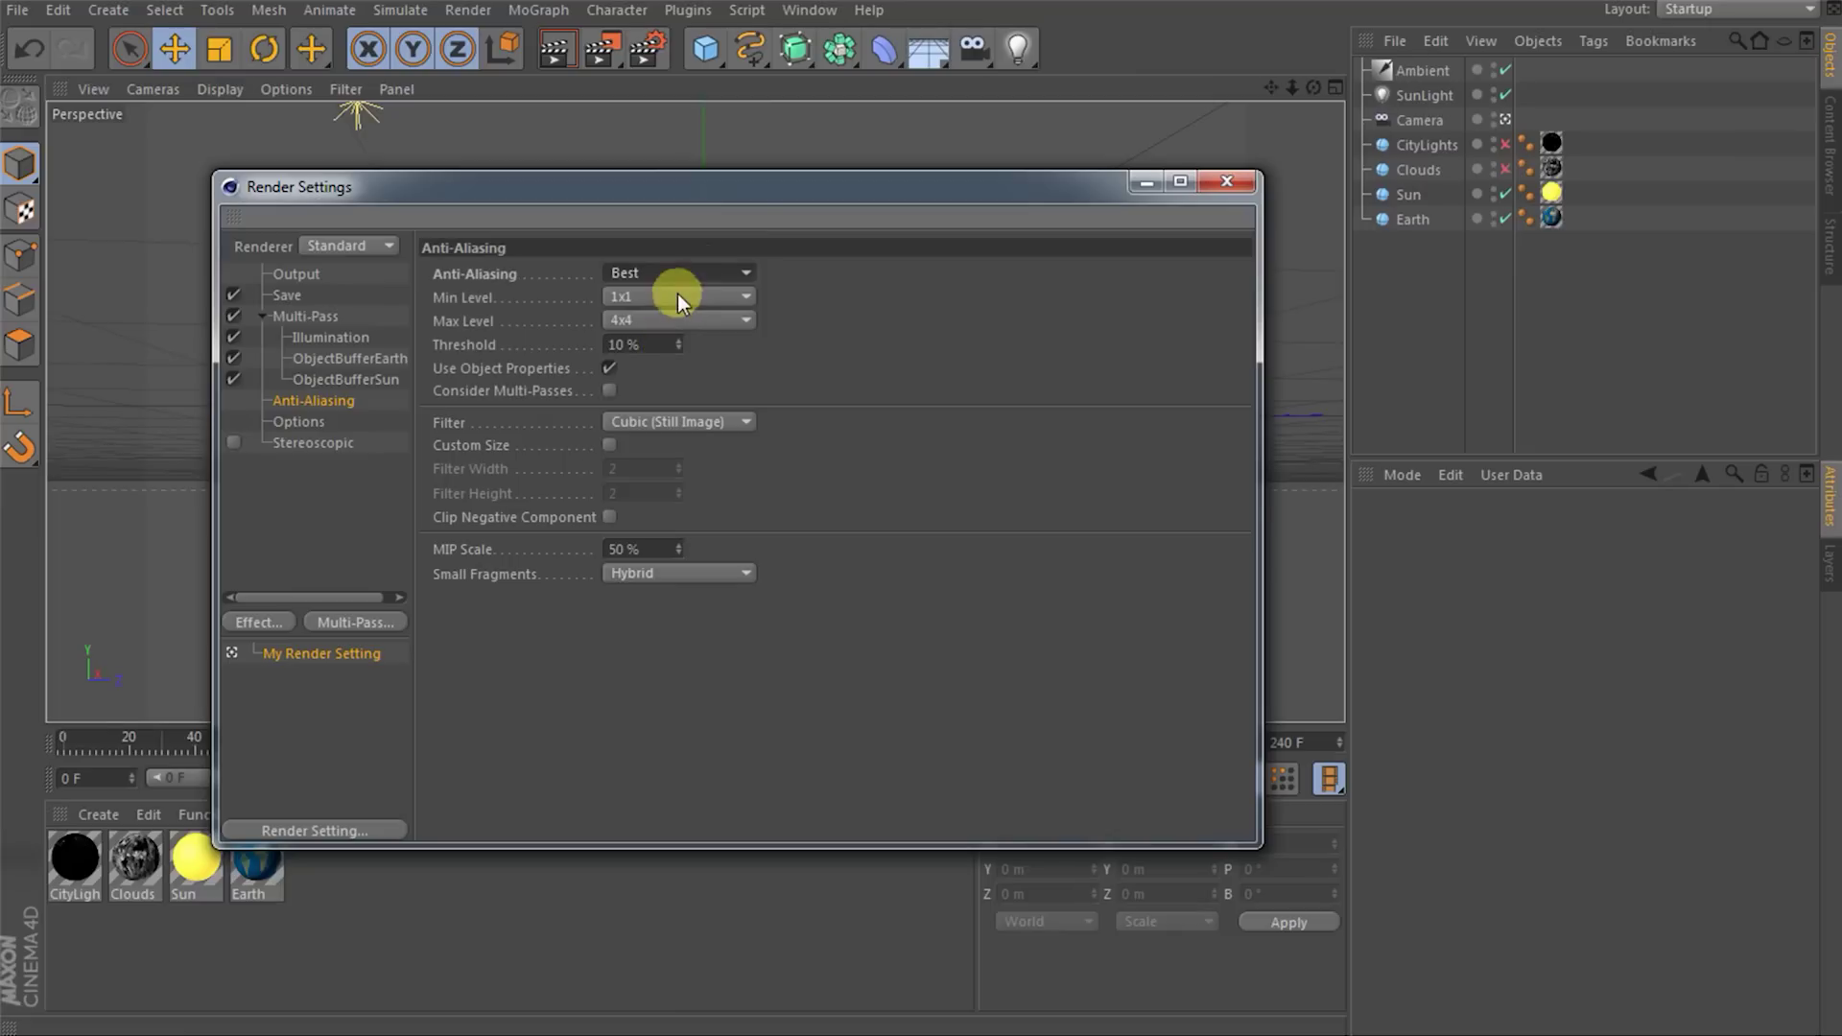
pyautogui.click(678, 295)
pyautogui.click(653, 372)
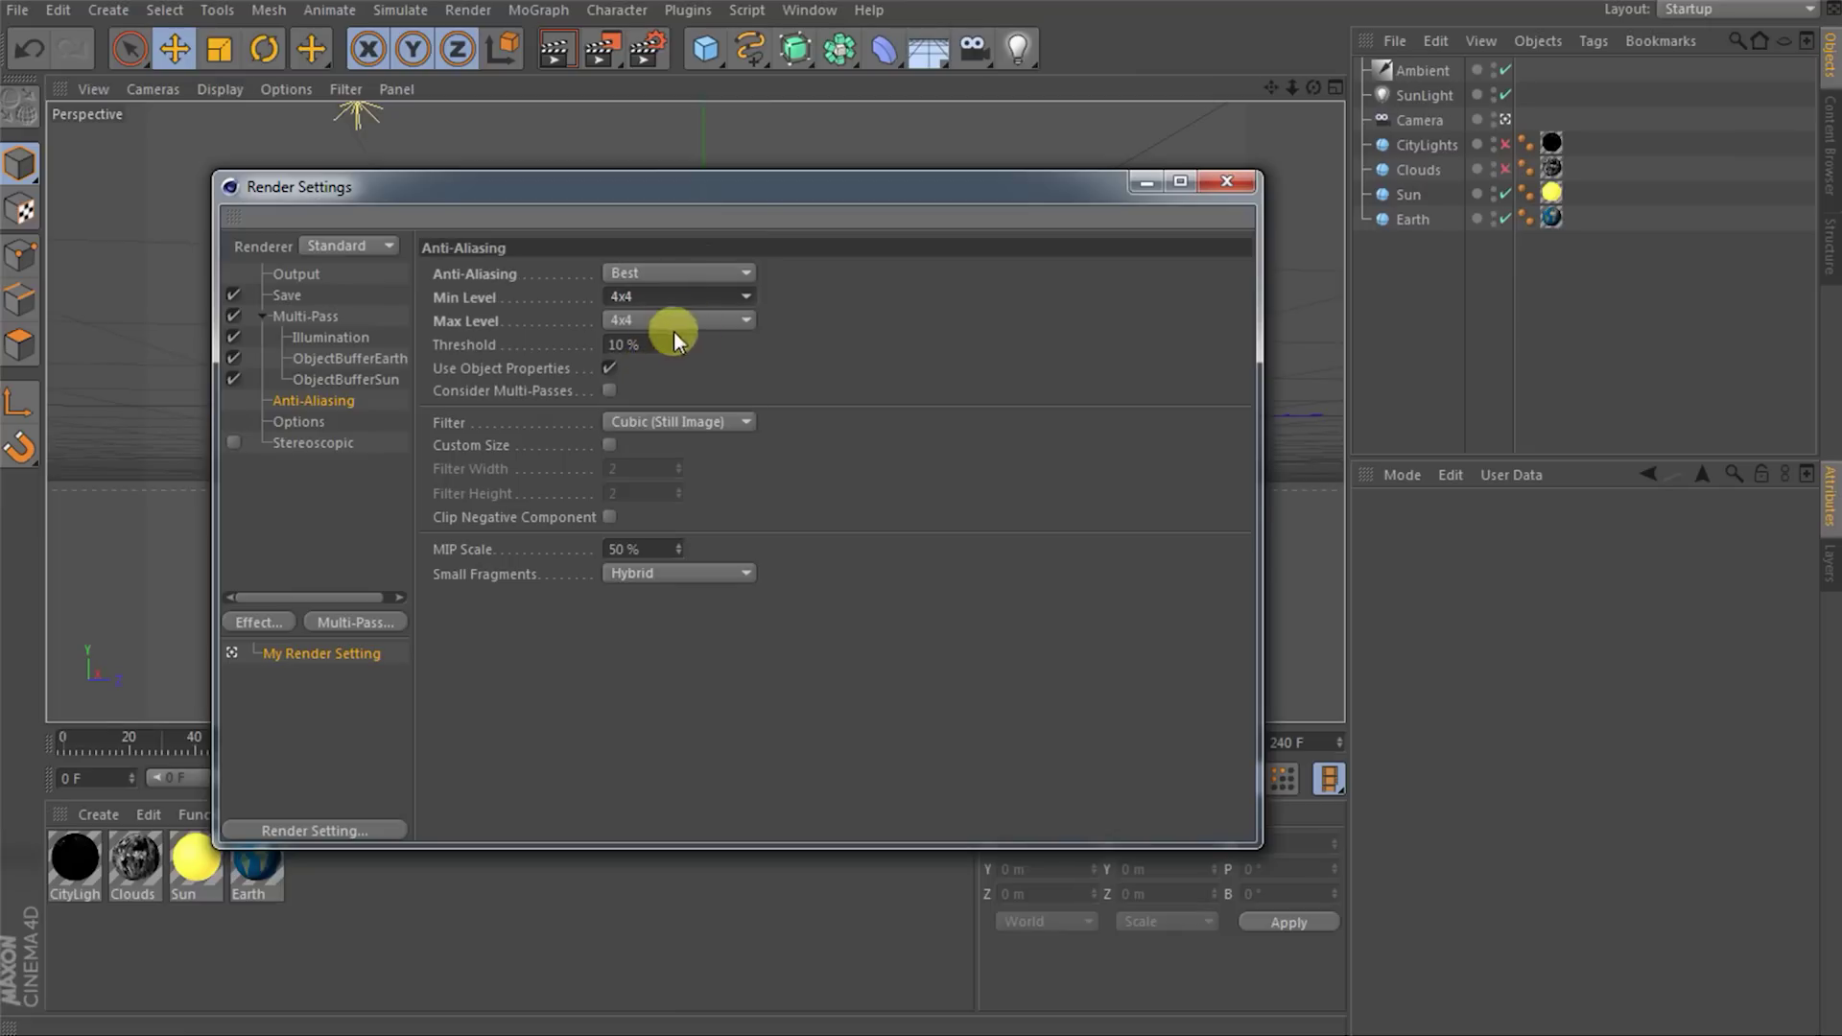
pyautogui.click(742, 321)
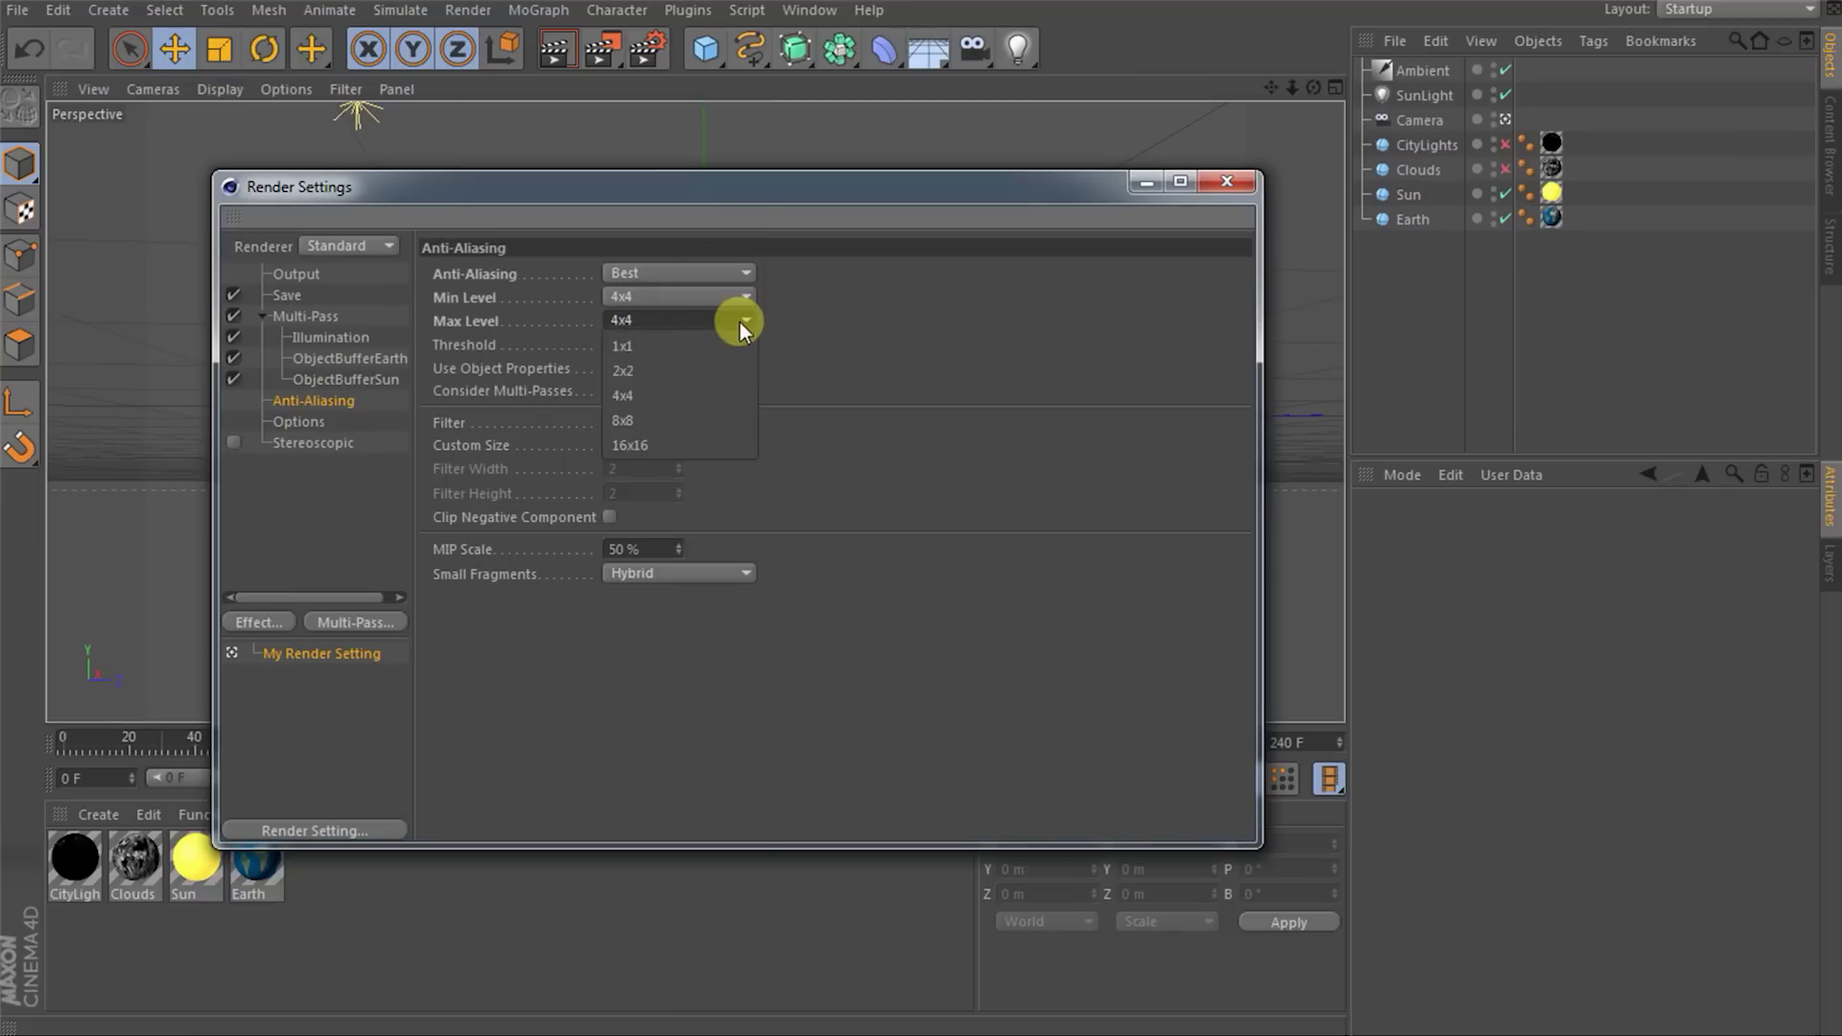
pyautogui.click(674, 419)
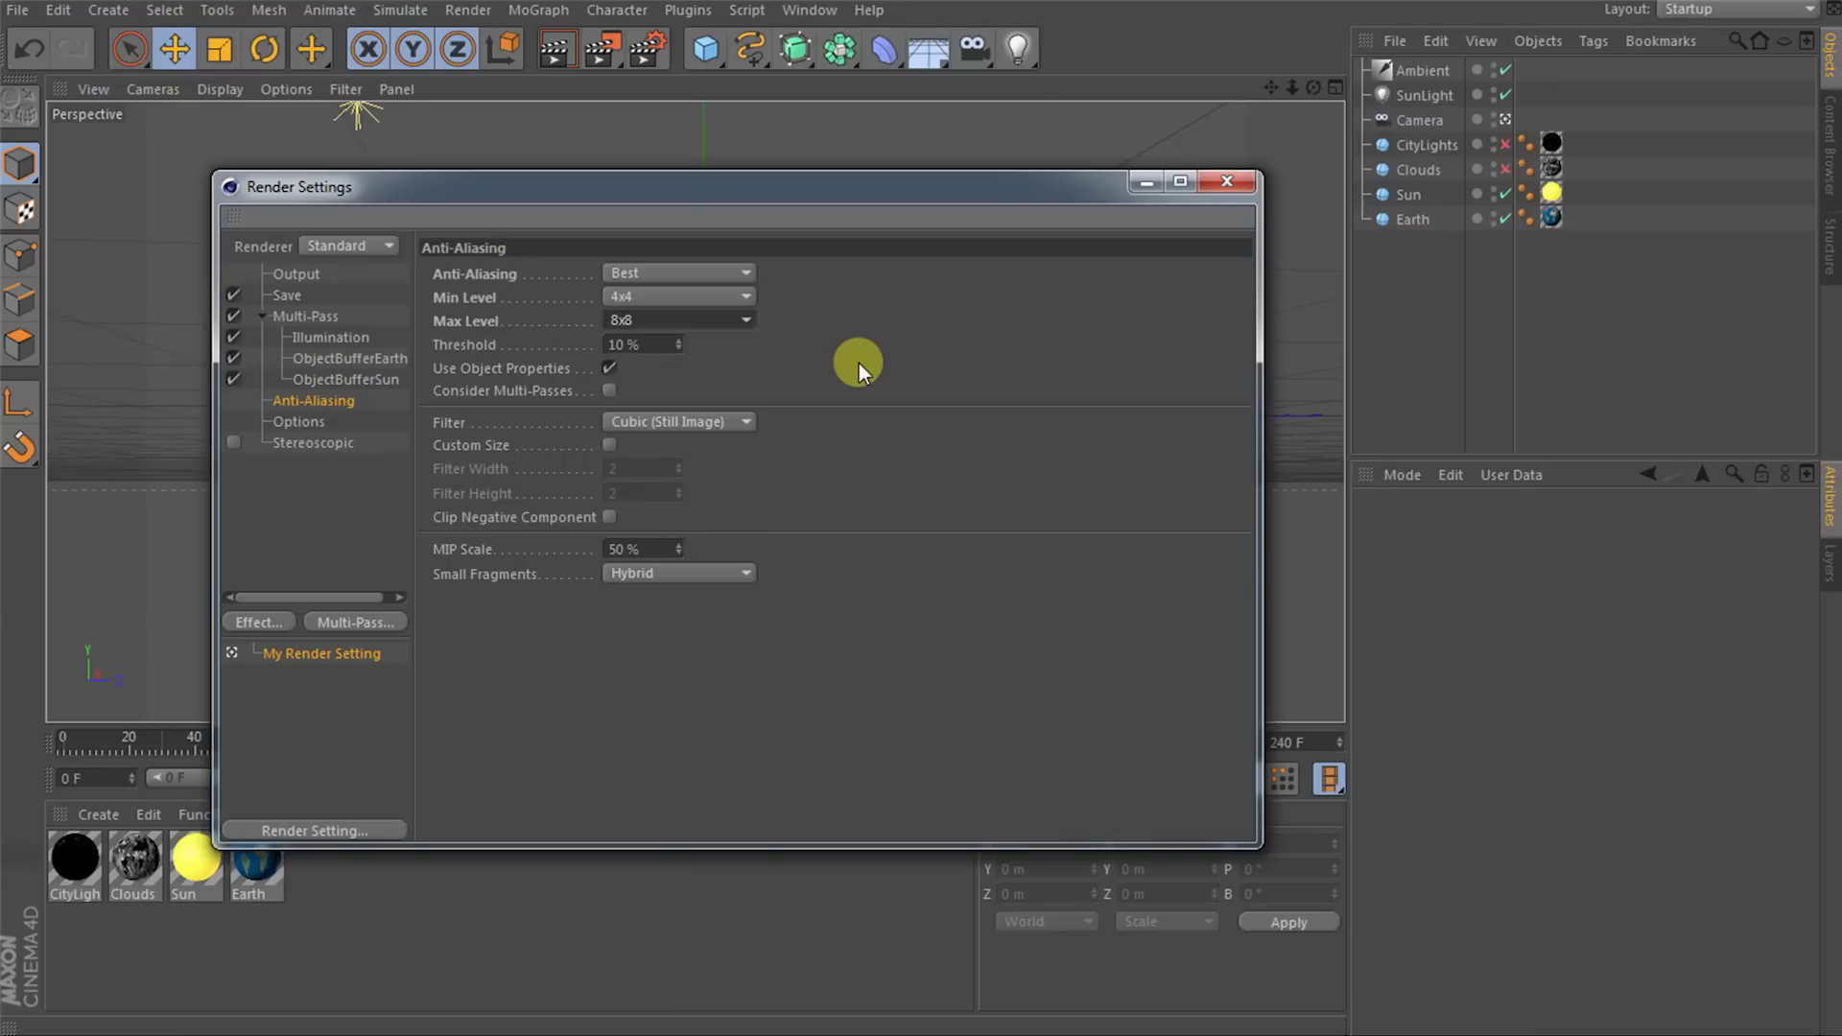
pyautogui.click(1216, 184)
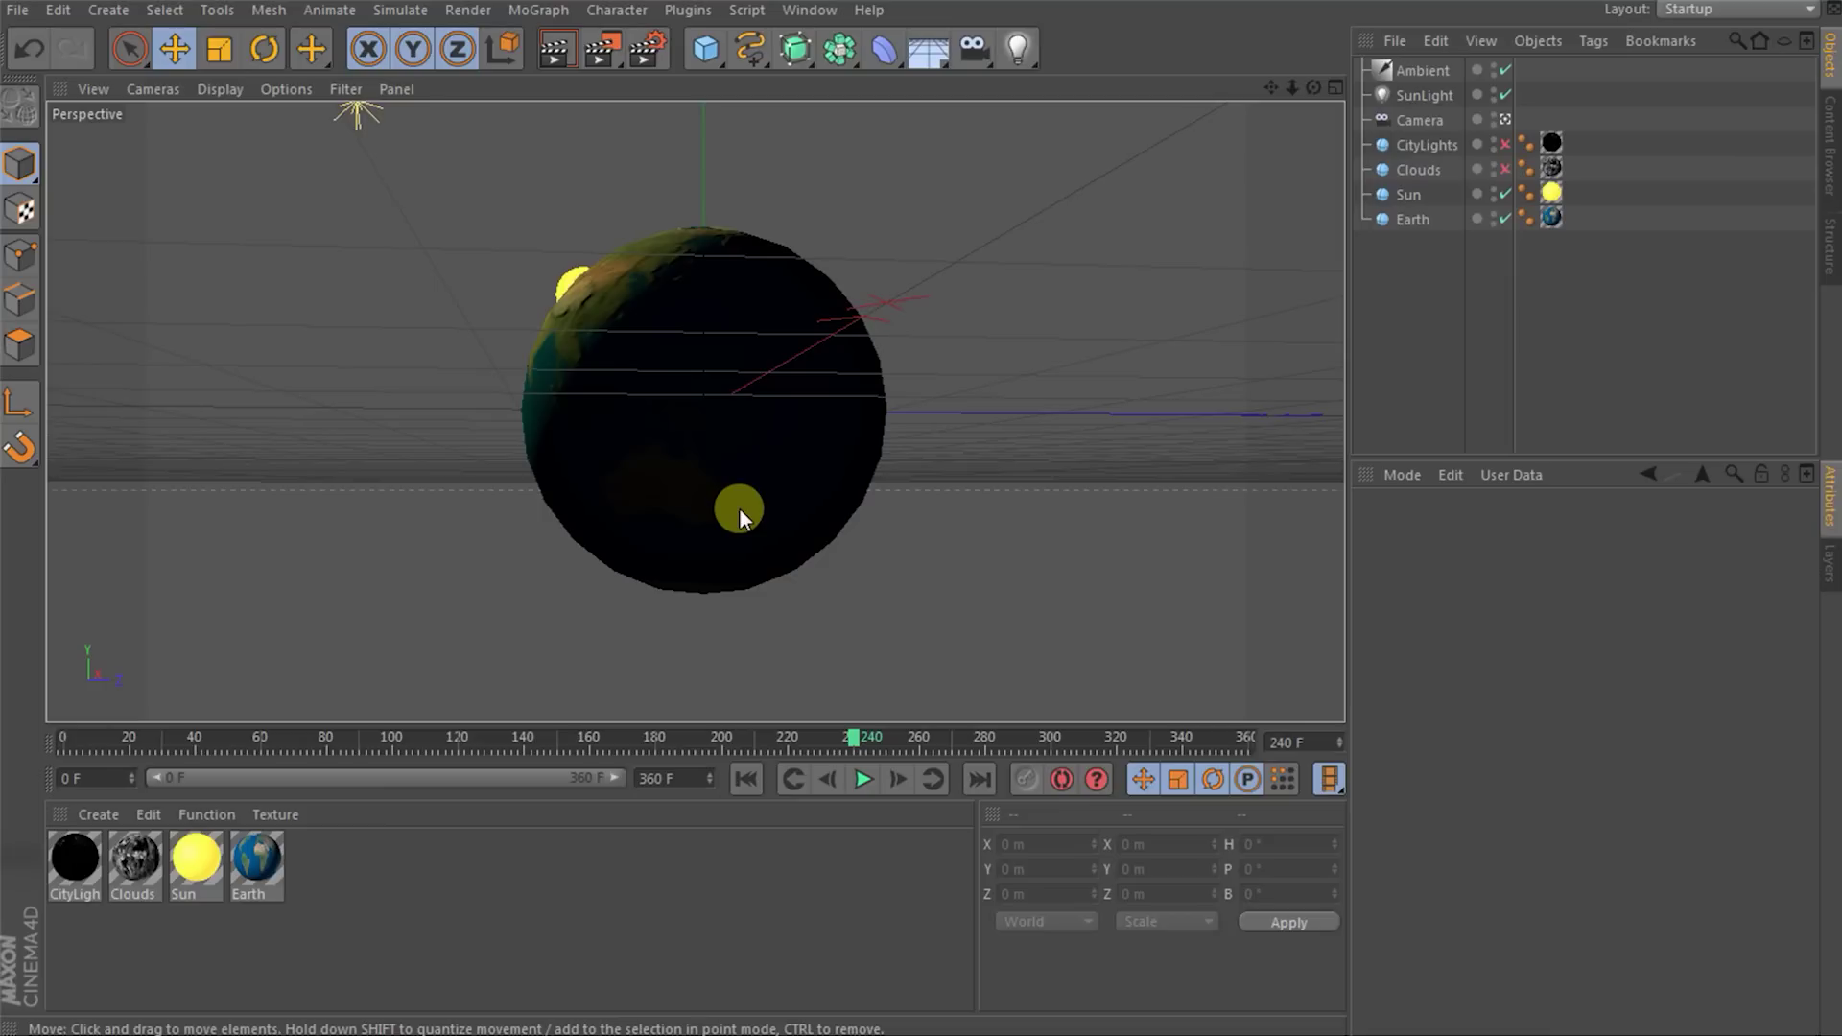
# - Add a Compositing tag to Earth with Object Buffer 1 enabled
pyautogui.click(1413, 222)
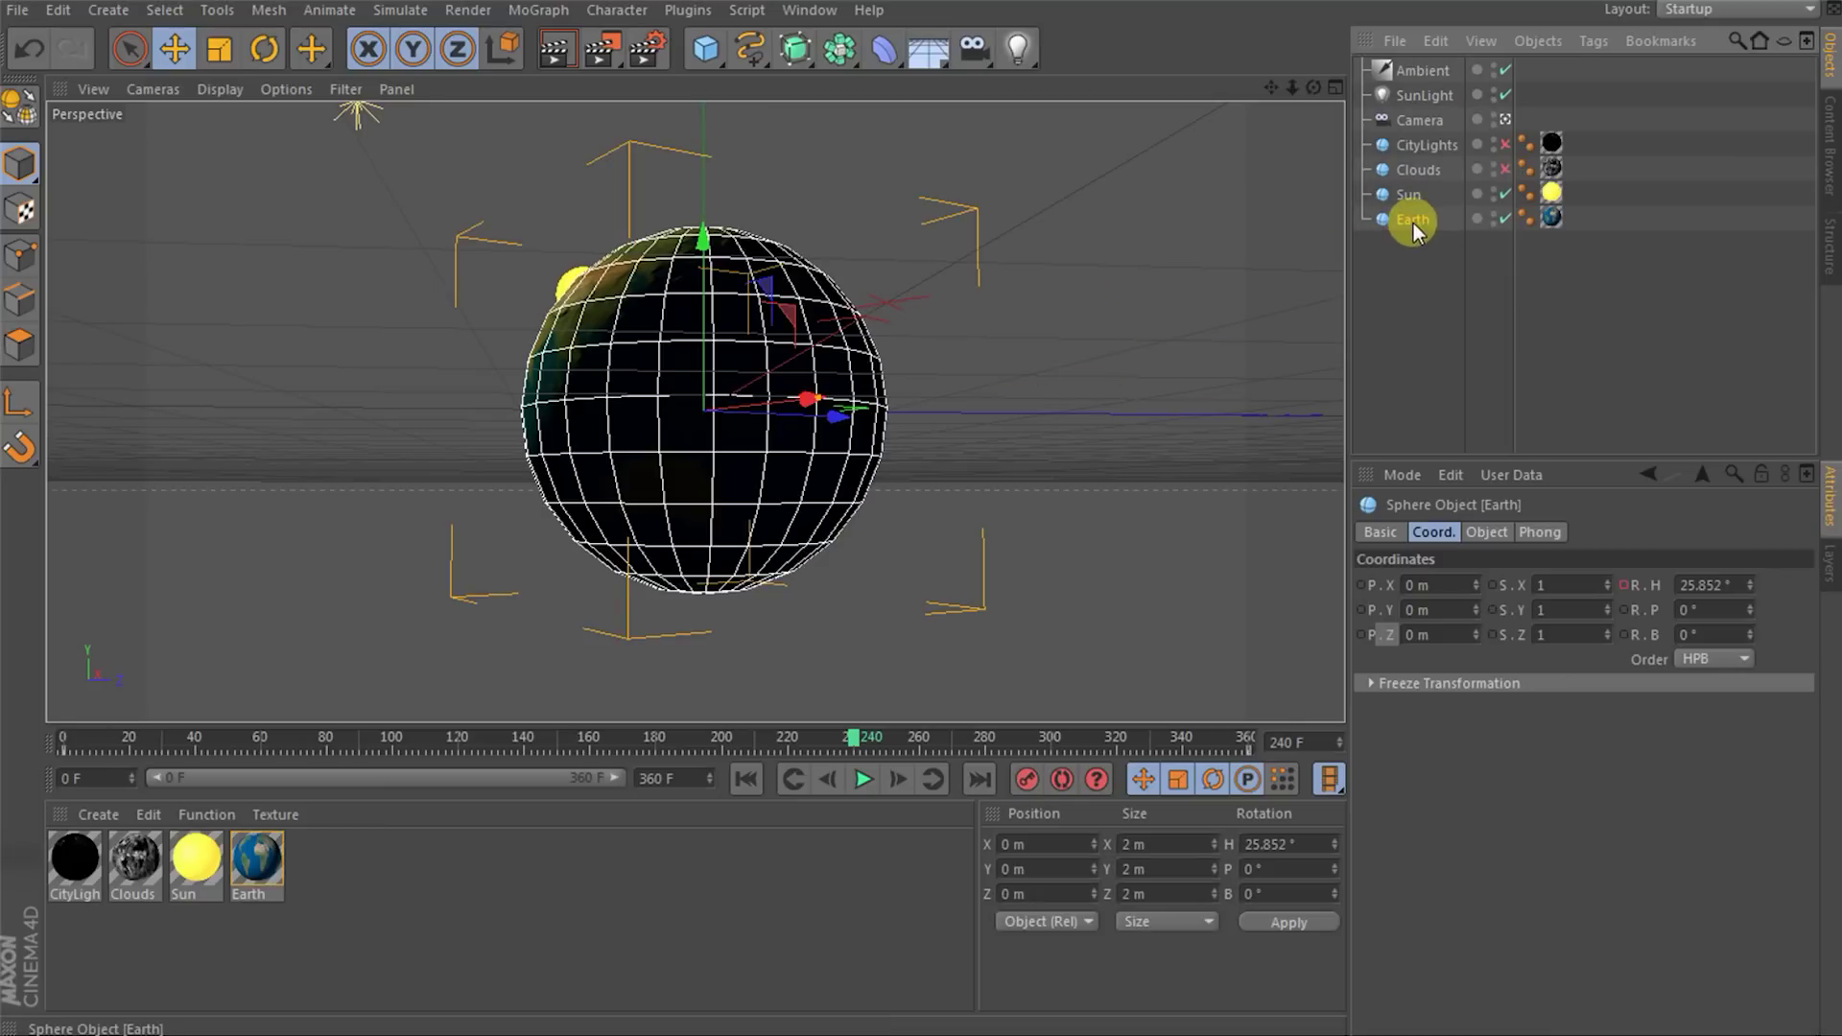
pyautogui.rightClick(1432, 220)
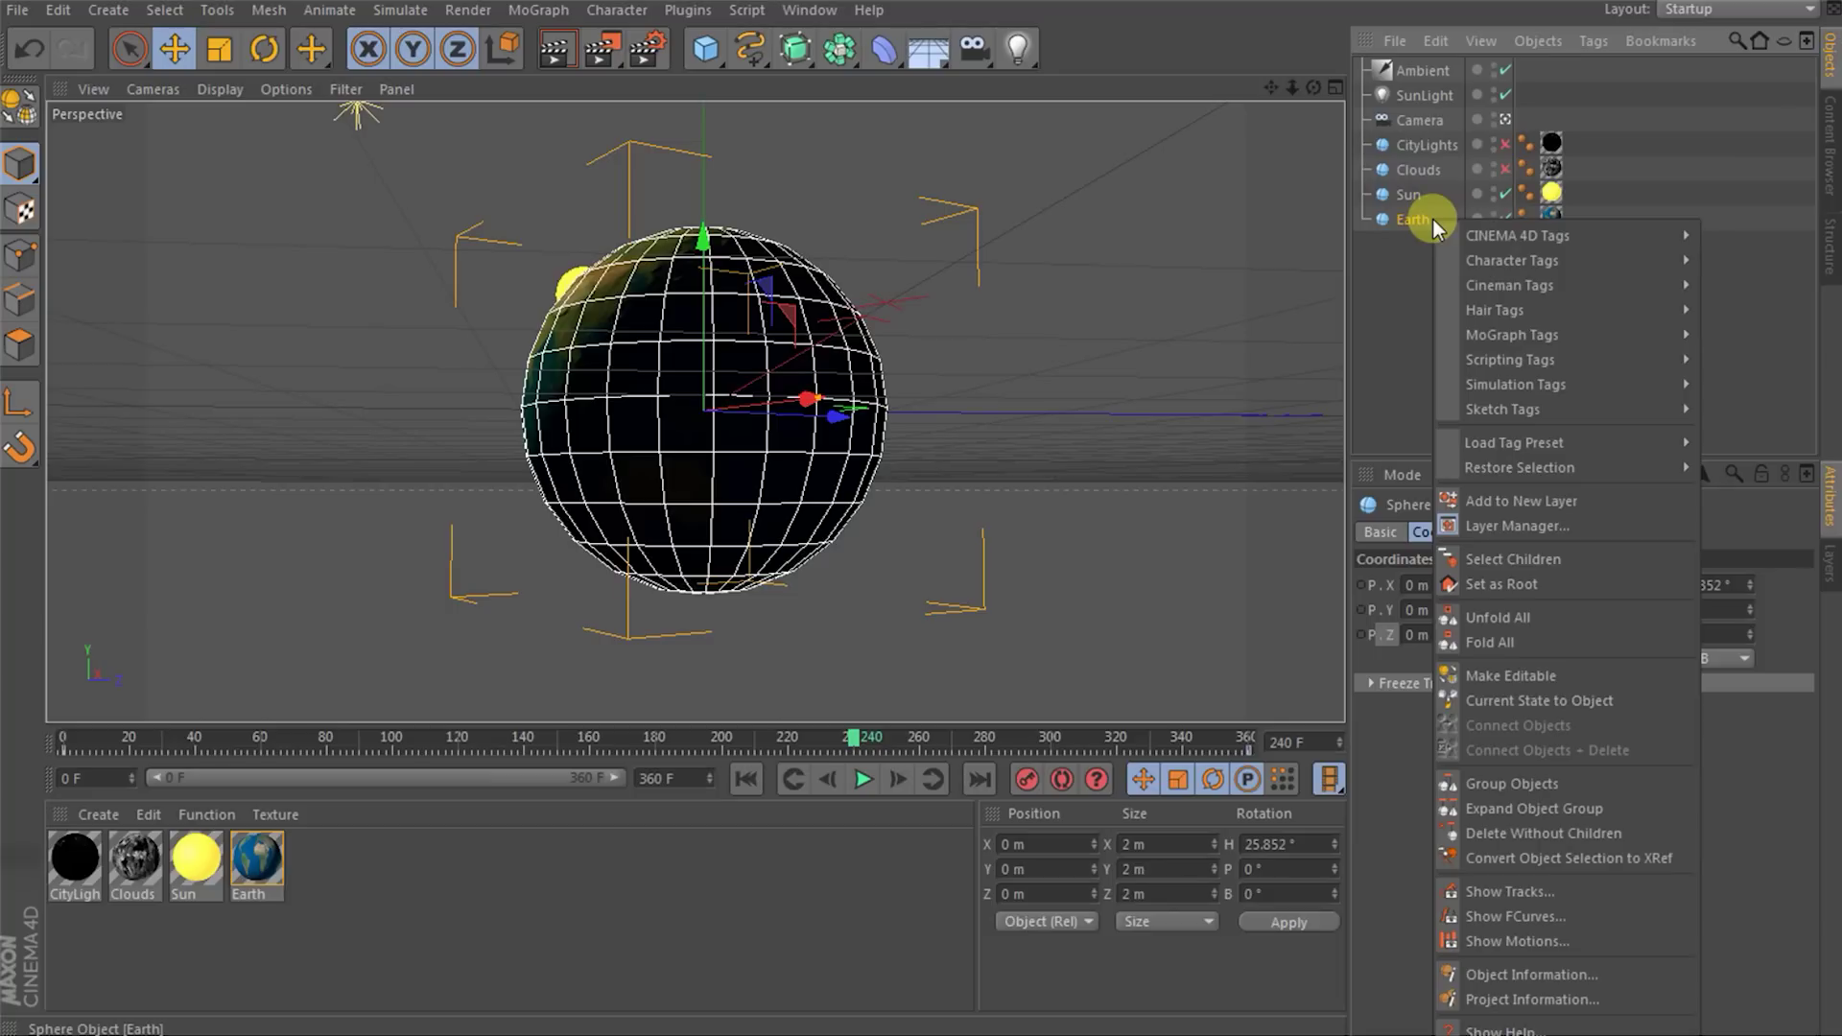
pyautogui.moveTo(1499, 242)
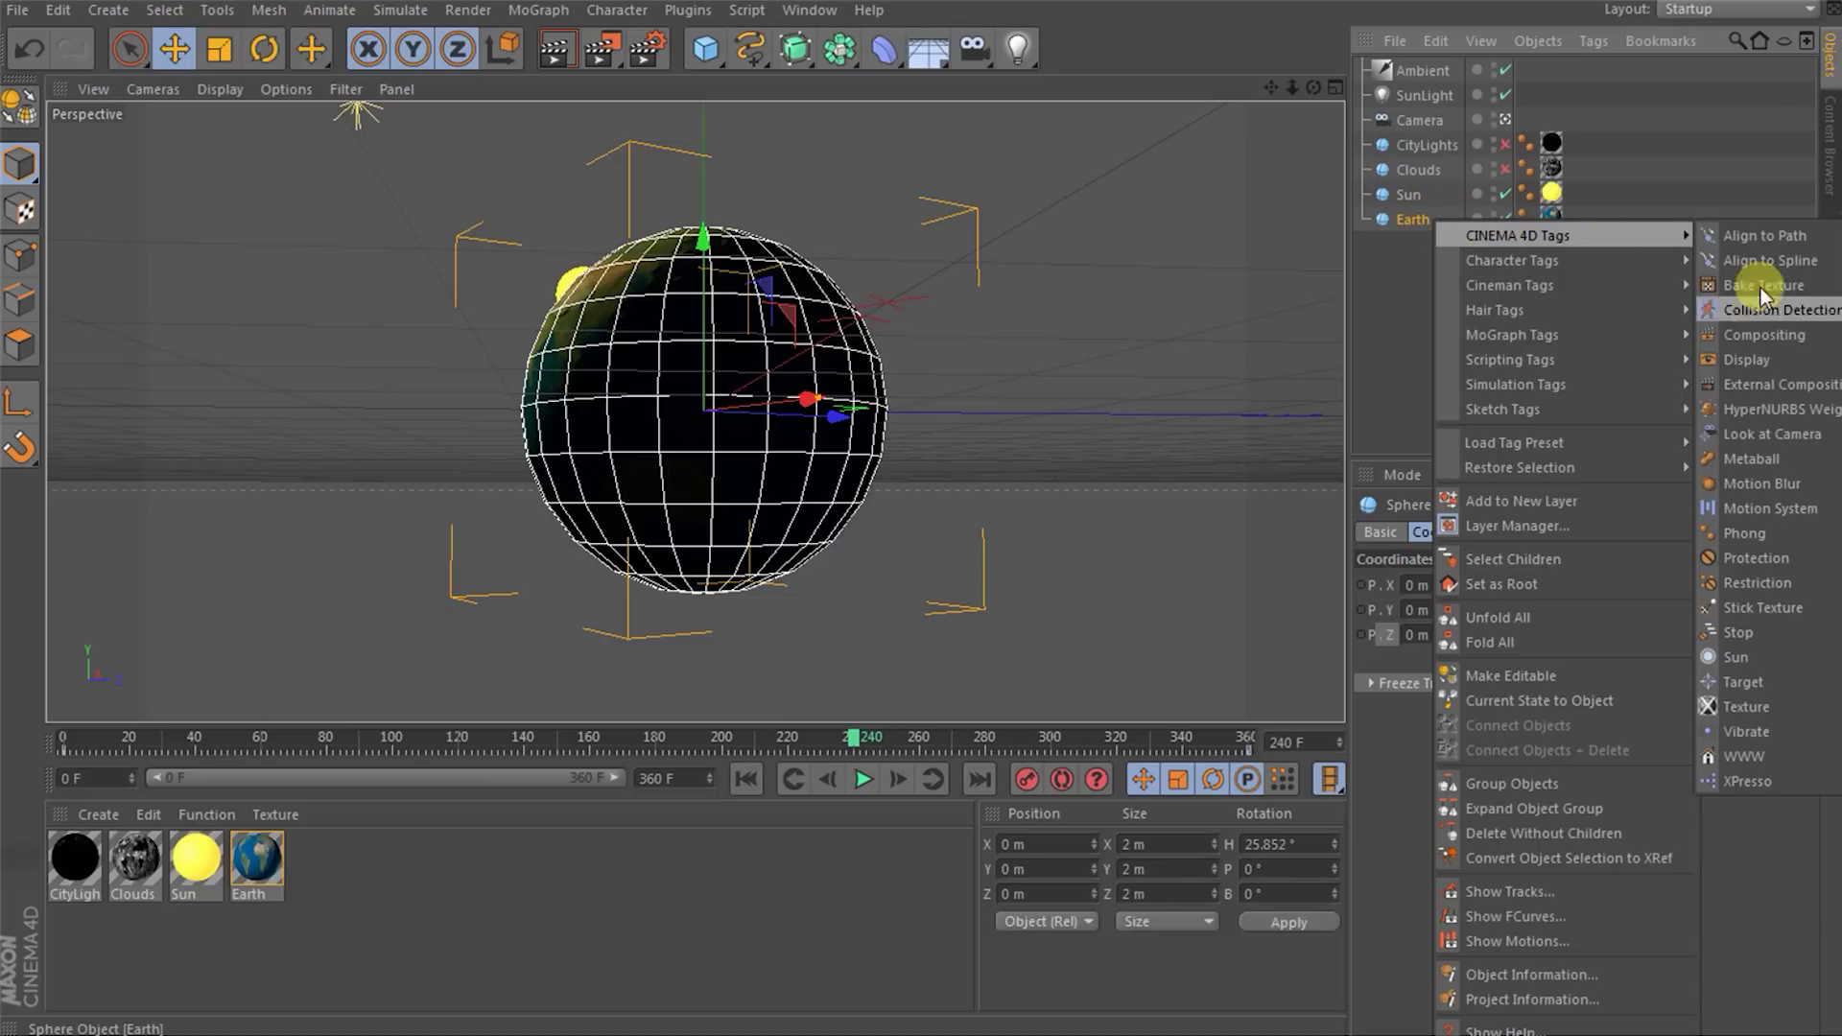
pyautogui.click(1764, 335)
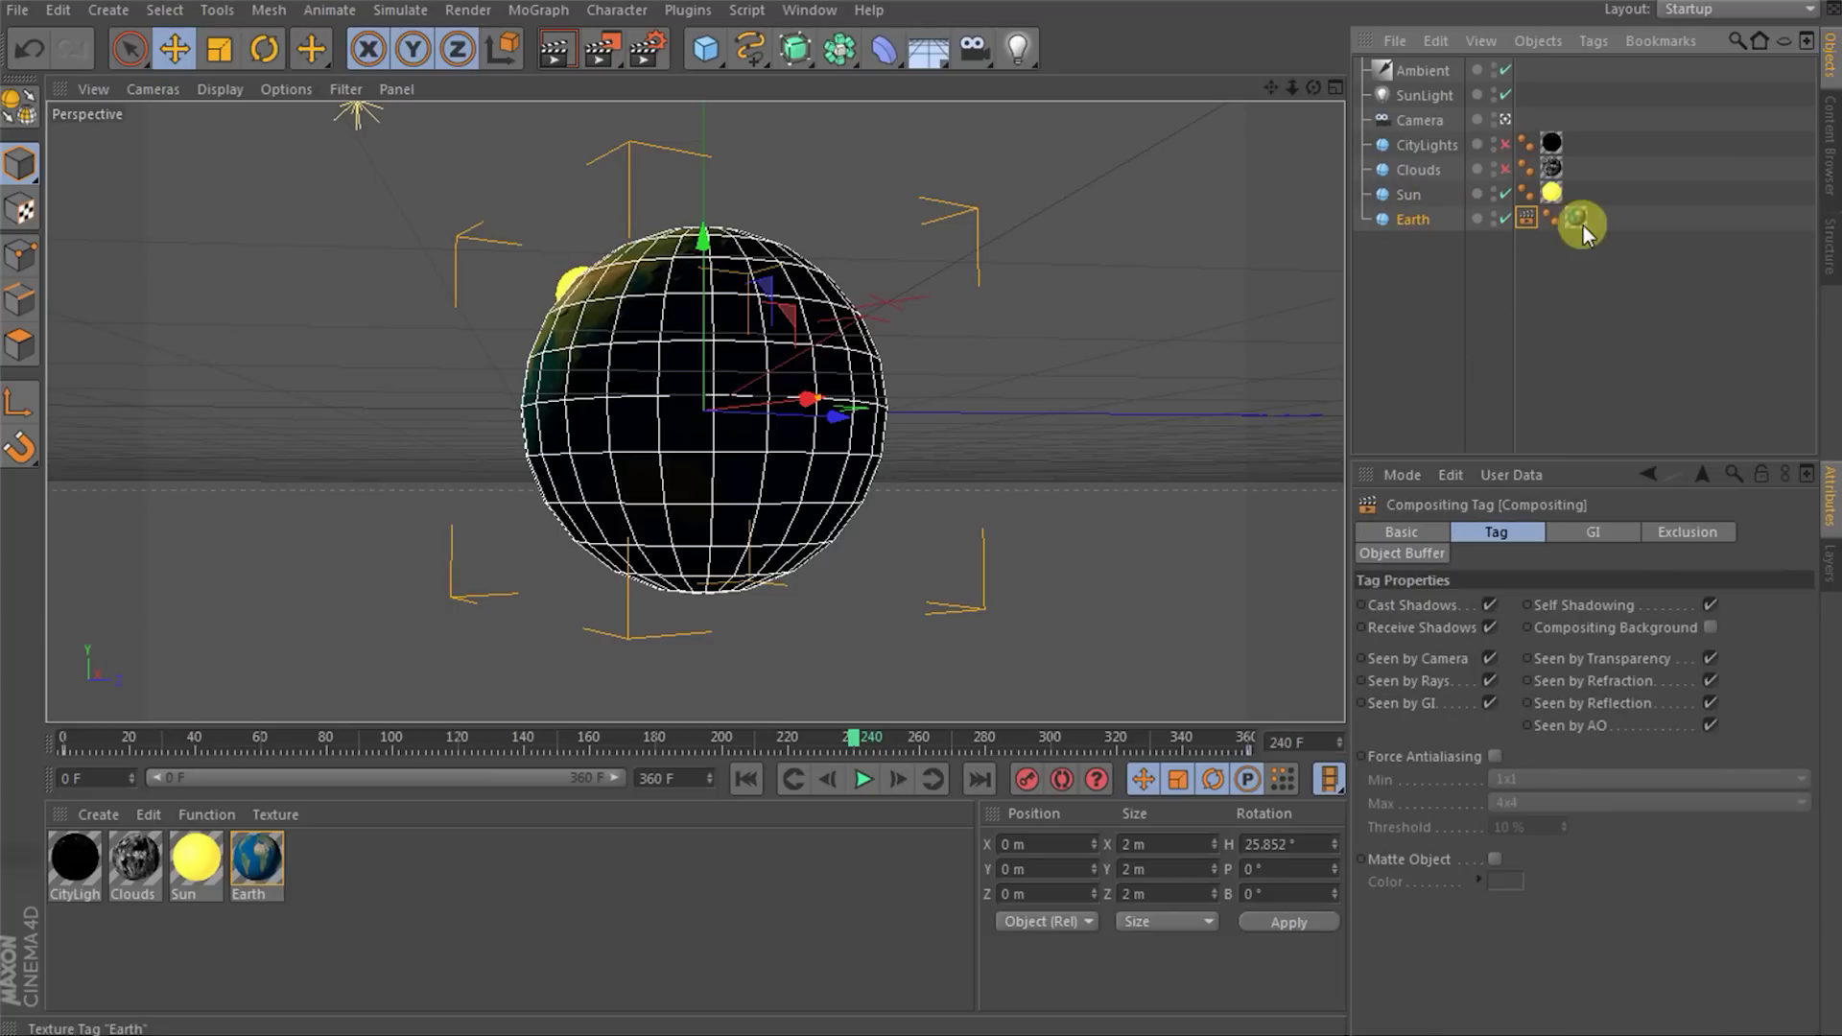
pyautogui.click(1407, 554)
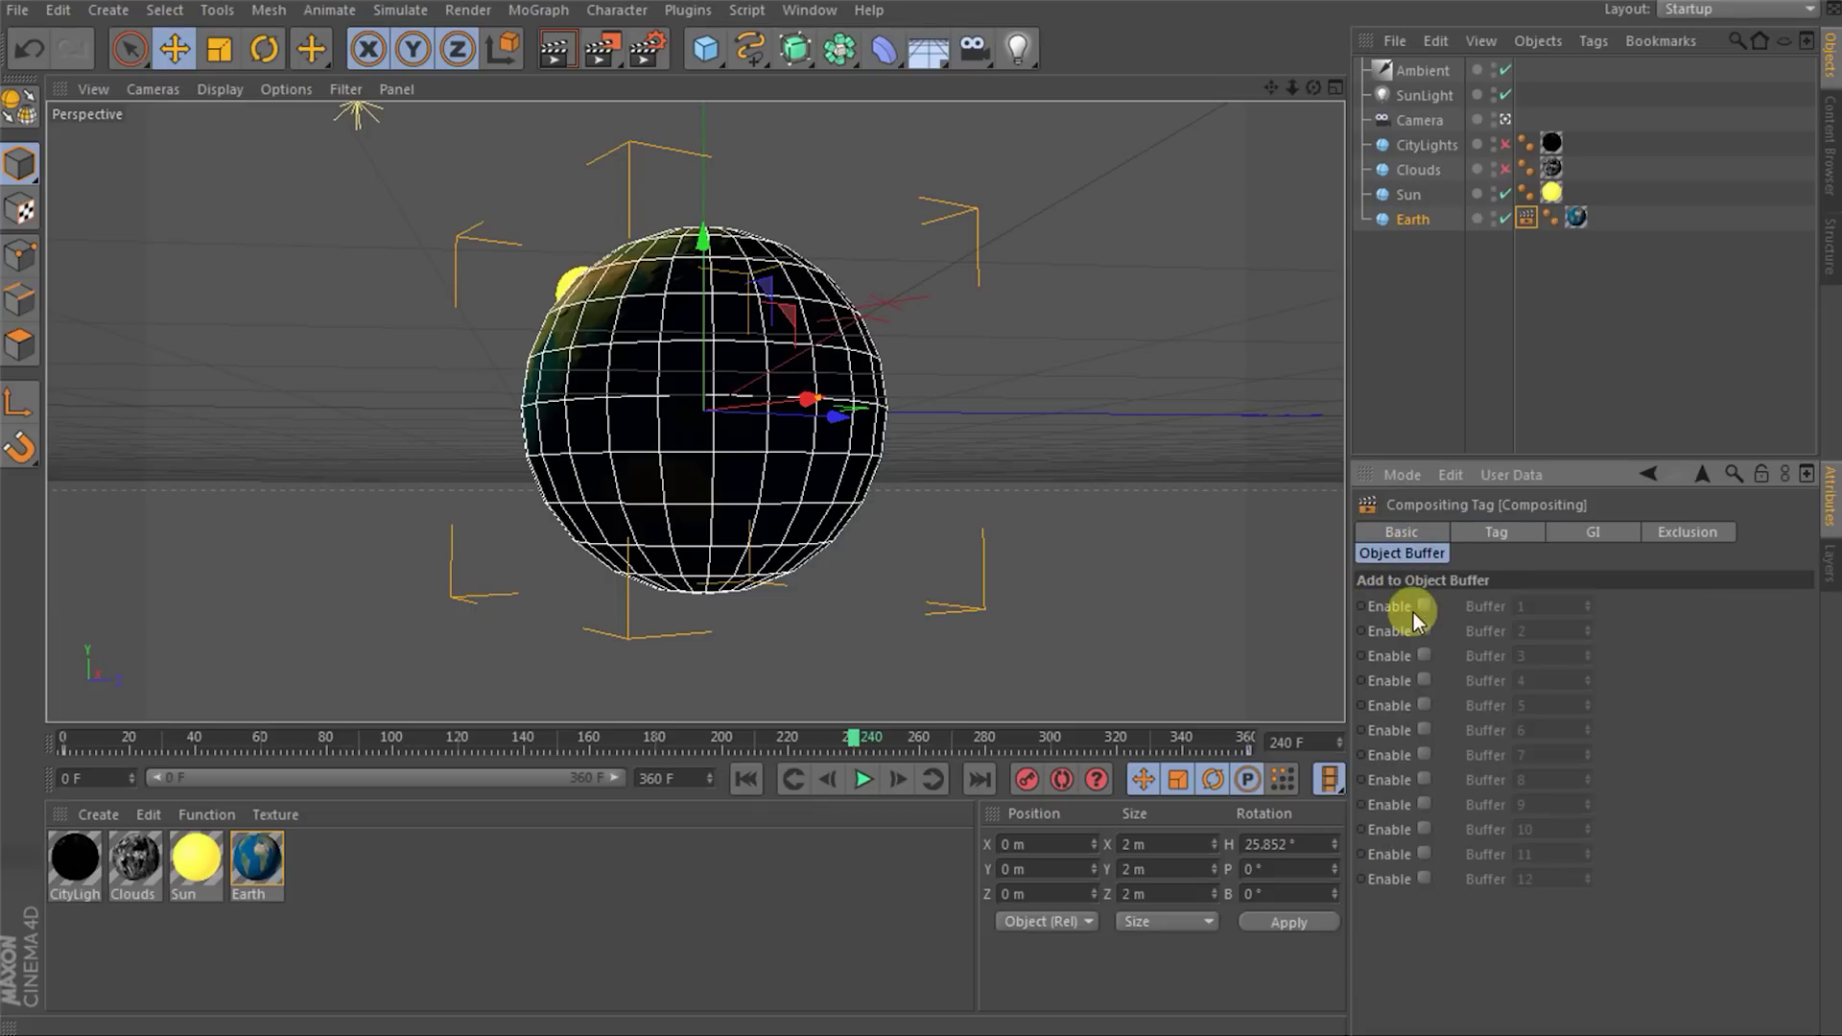
pyautogui.click(1424, 604)
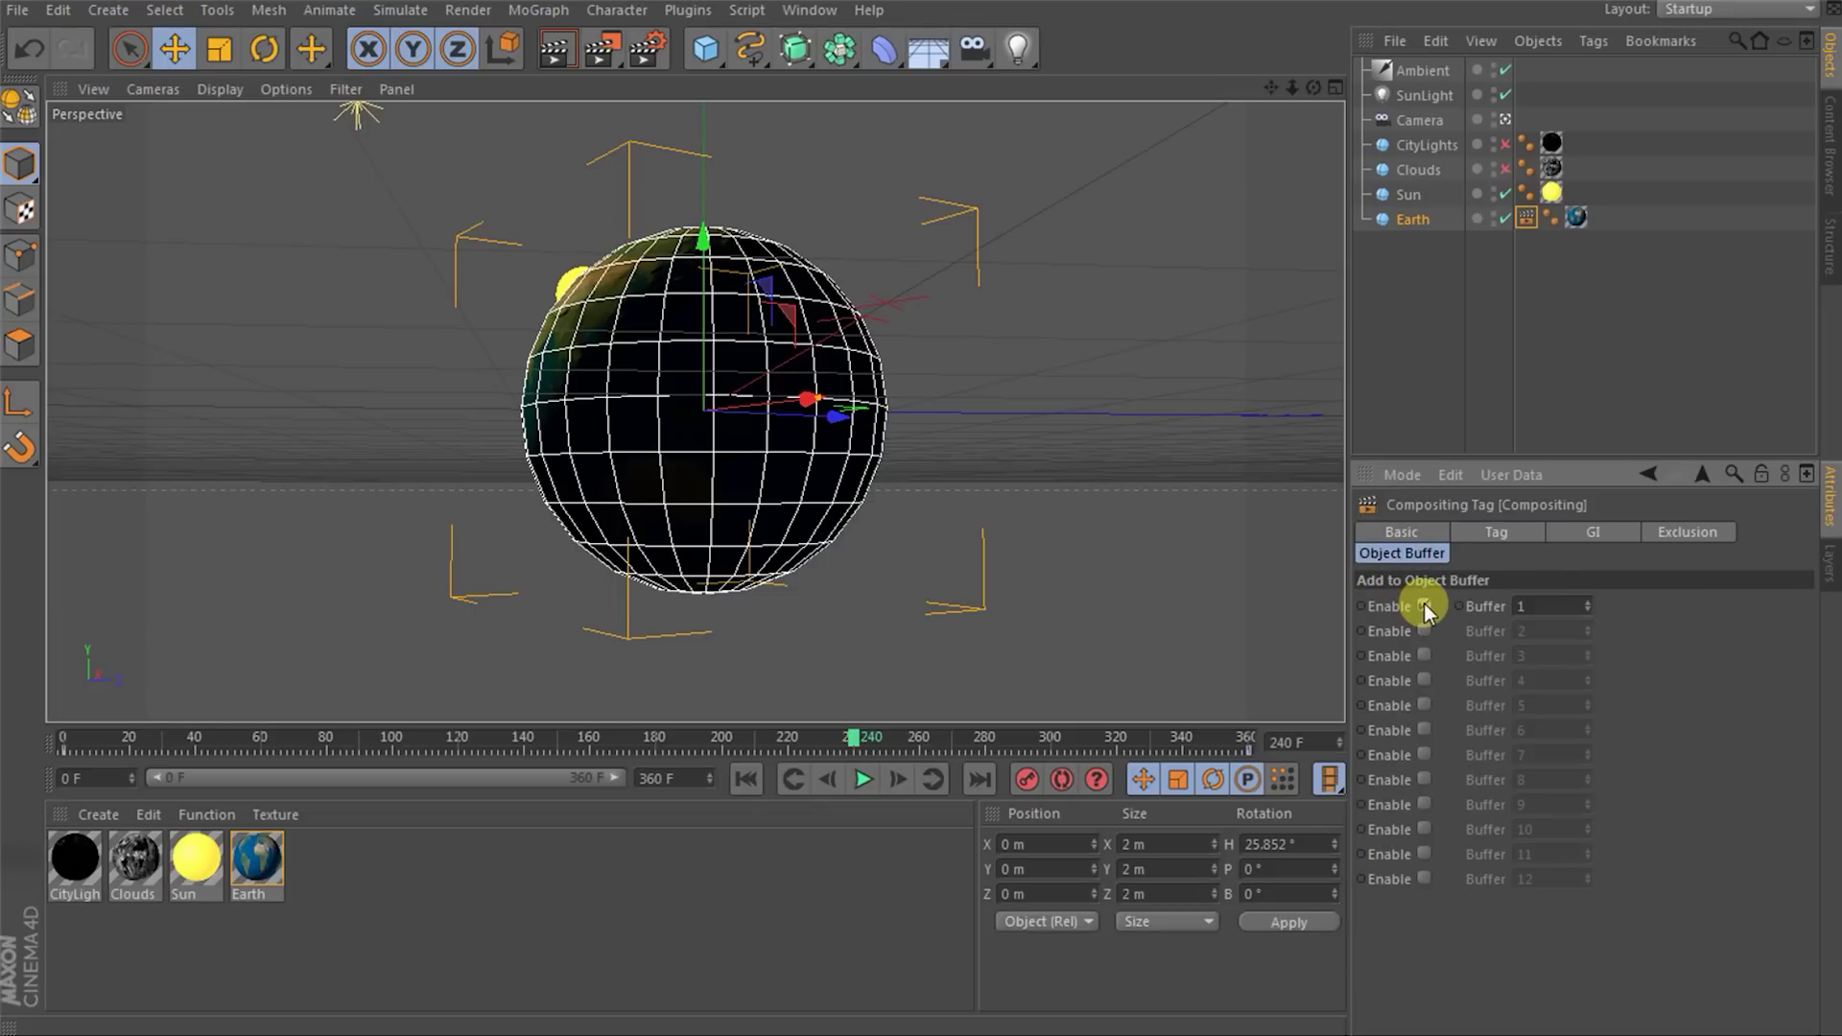
pyautogui.click(1526, 605)
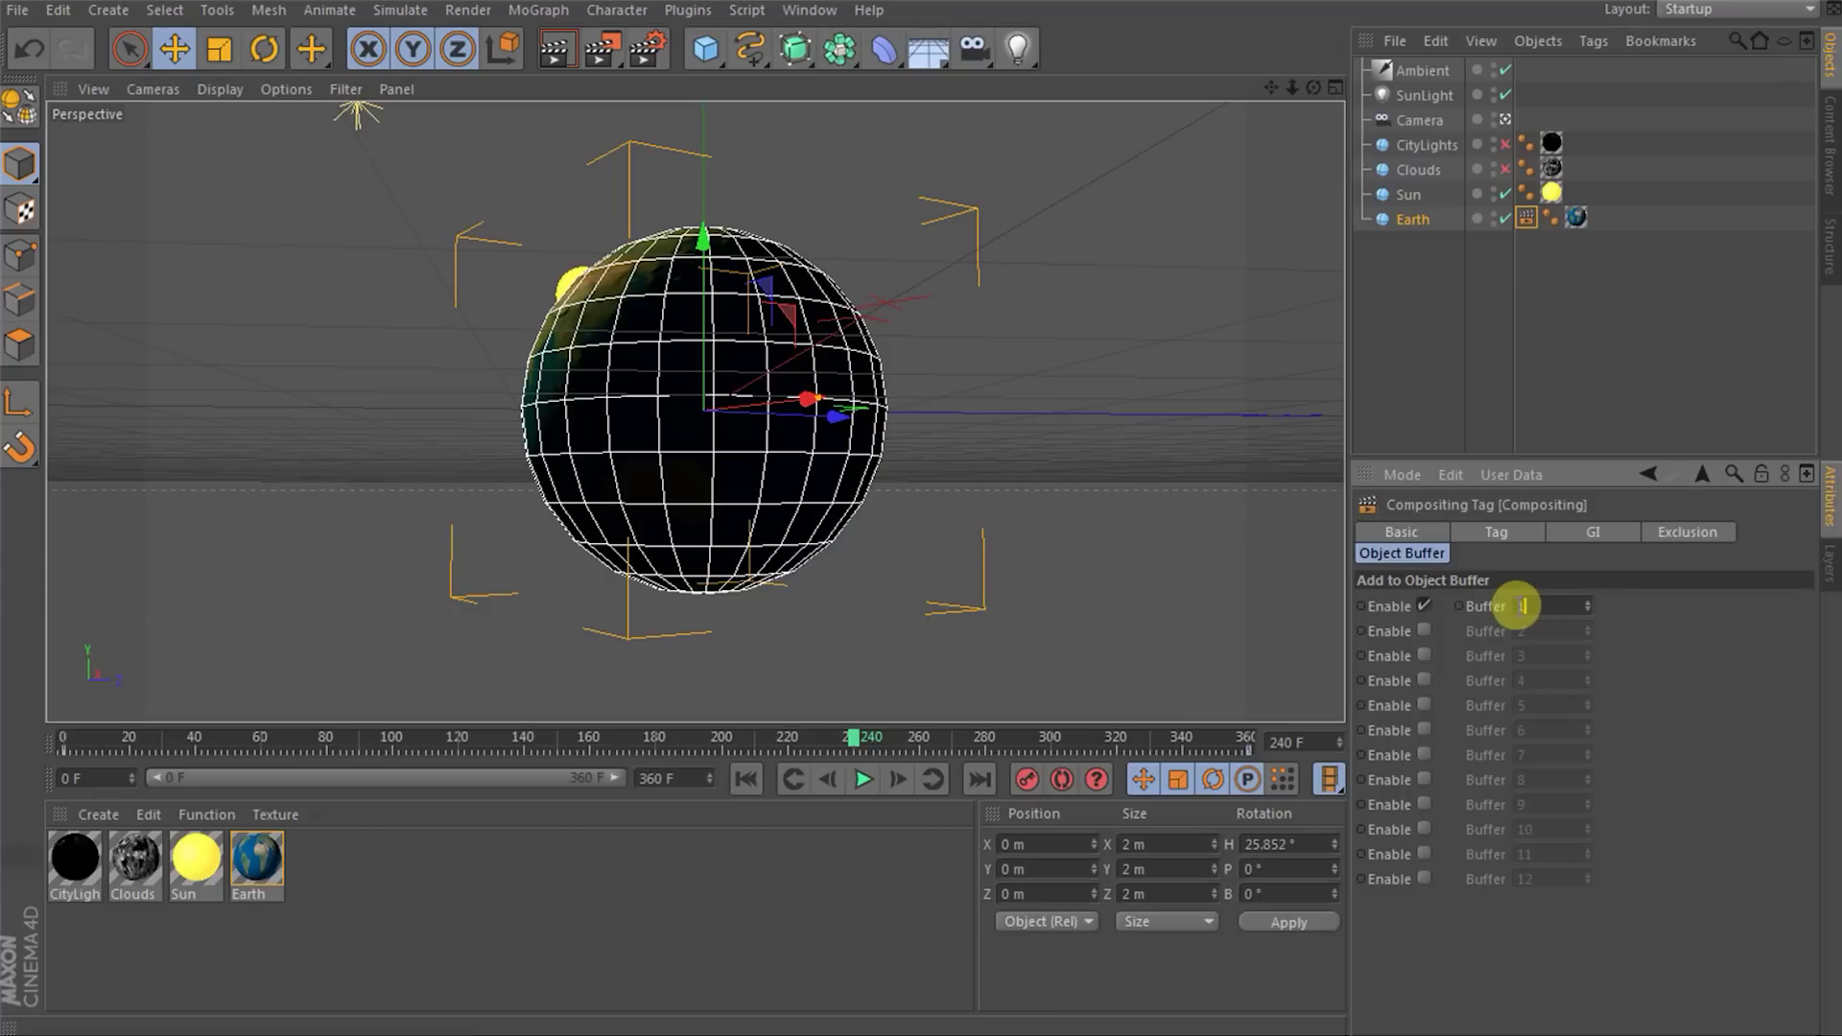
pyautogui.click(1556, 608)
# - Add a Compositing tag to the Sun with Object Buffer 2 enabled, then render the current frame
pyautogui.click(1405, 193)
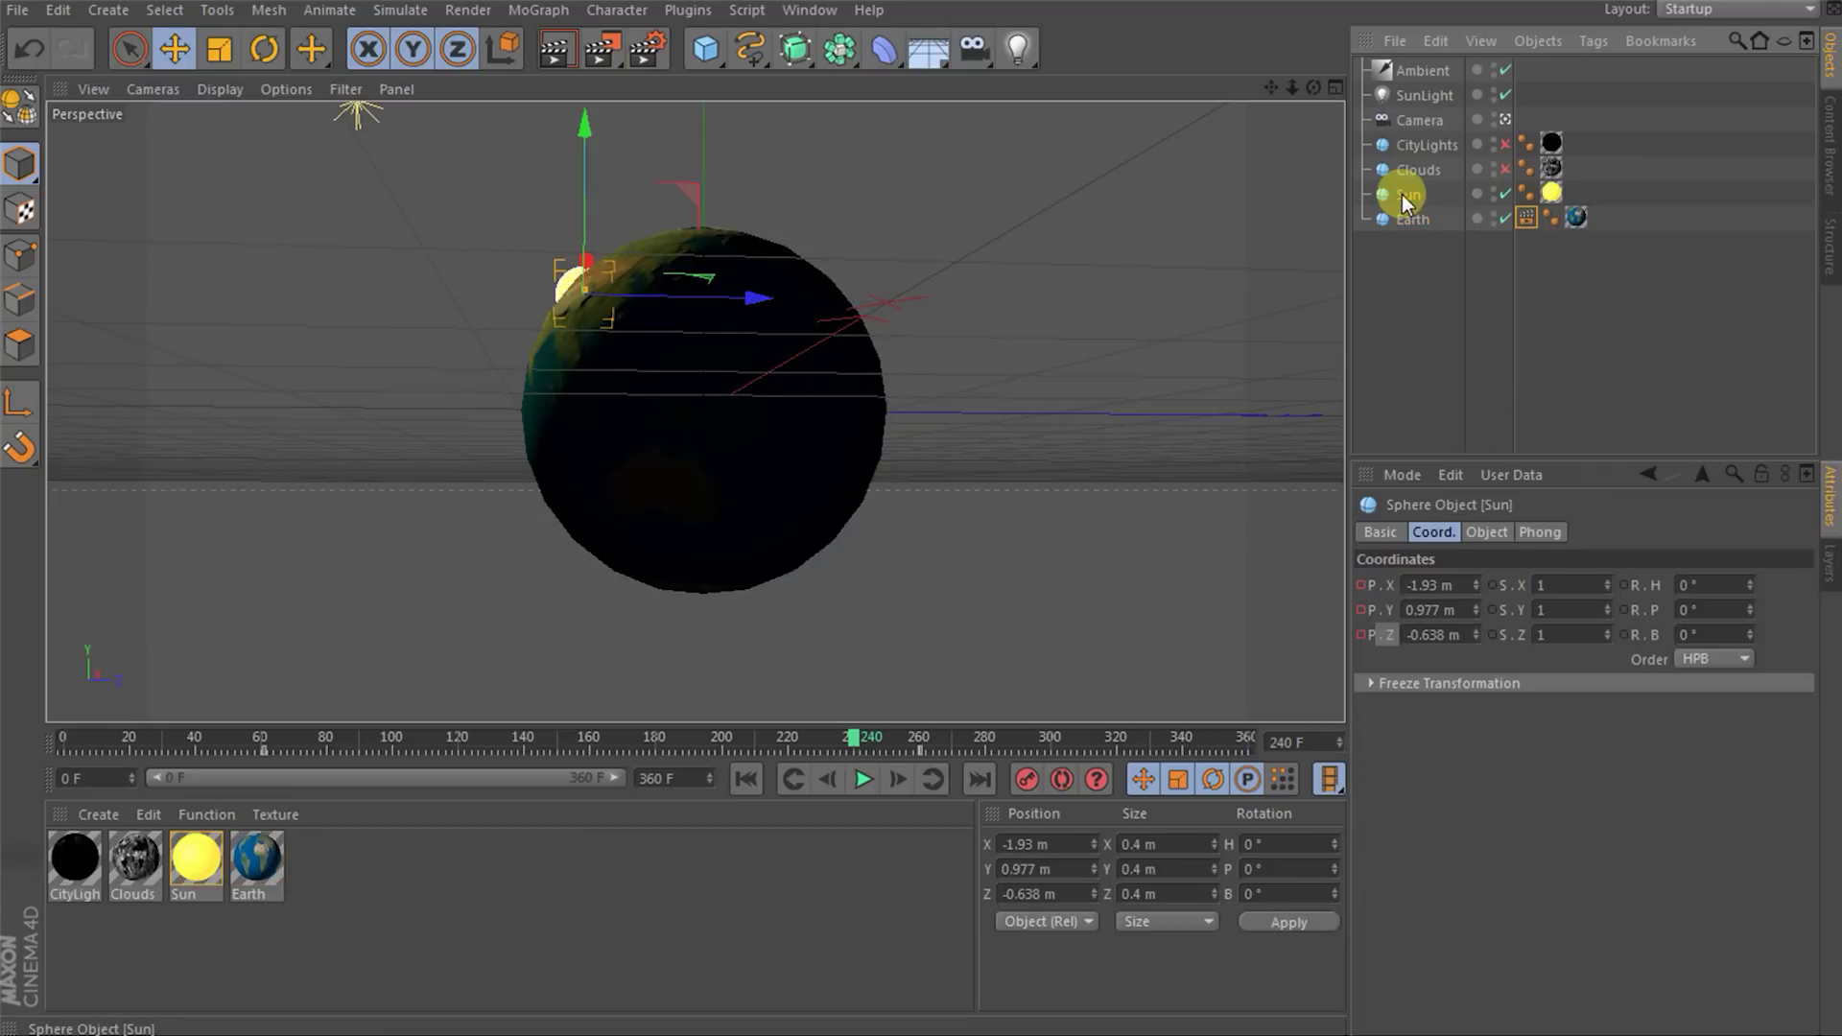
pyautogui.rightClick(1410, 198)
pyautogui.moveTo(1459, 215)
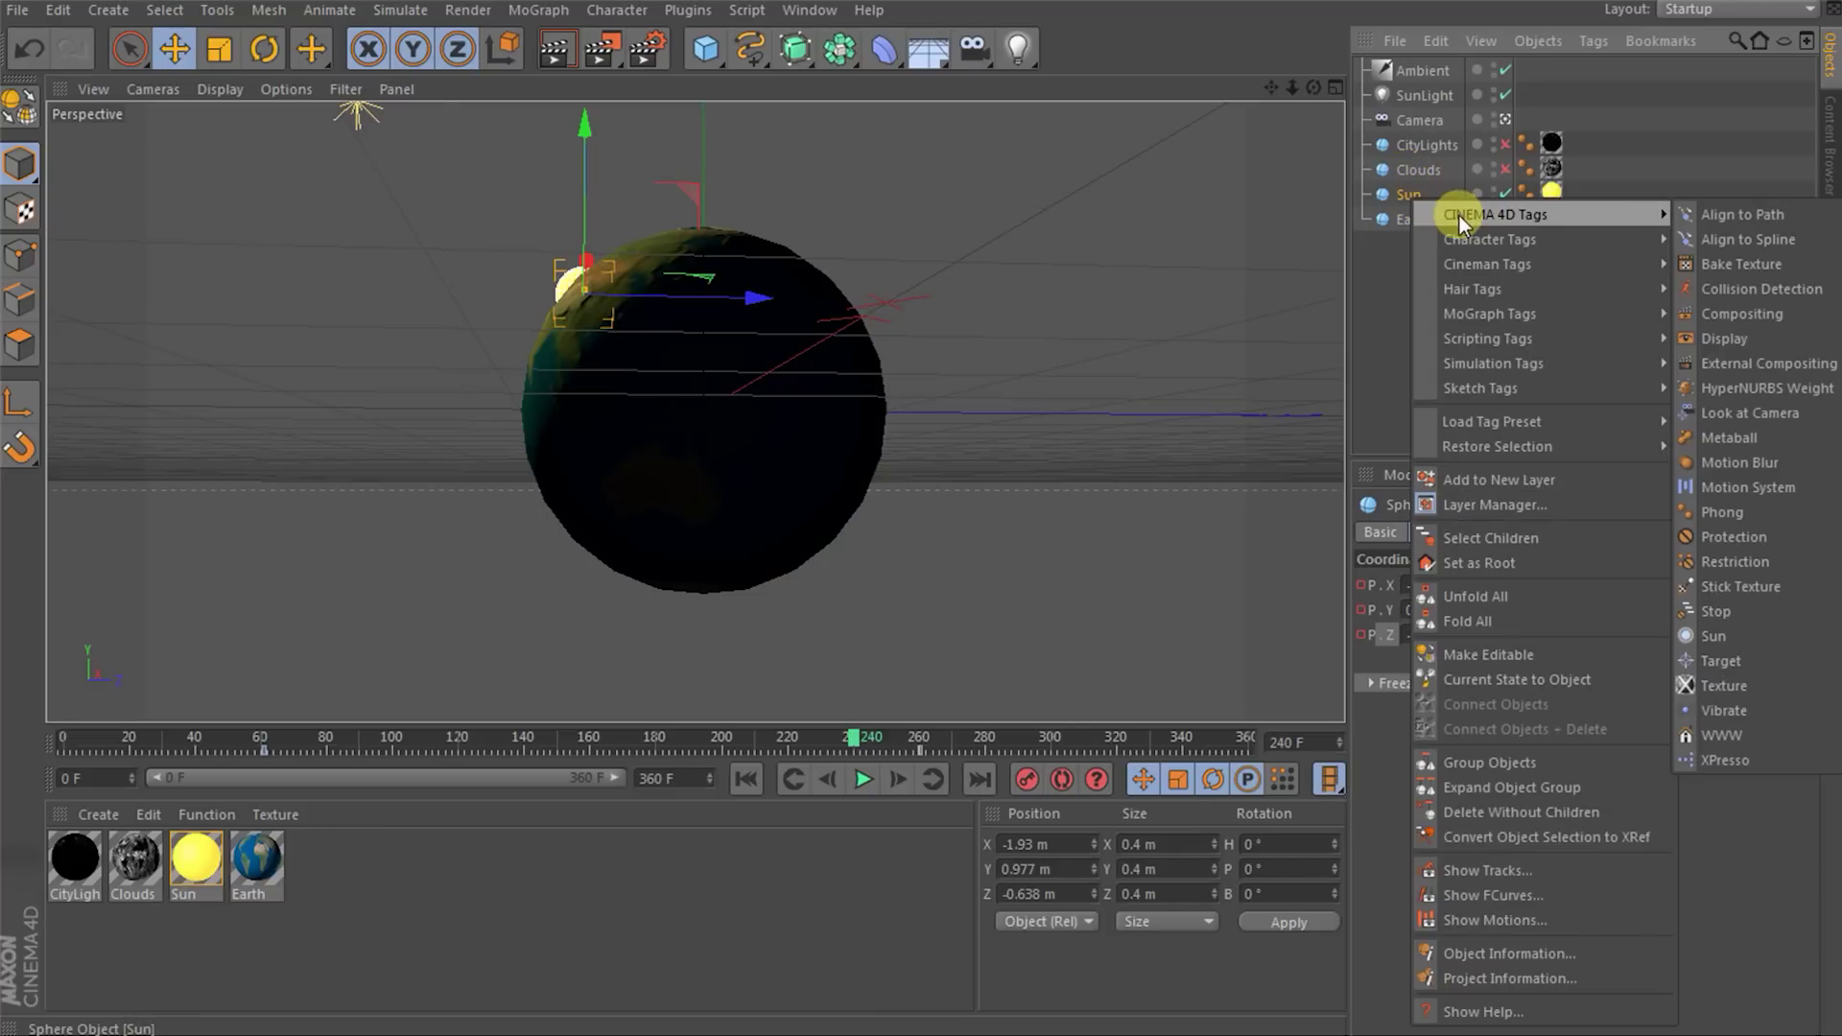
pyautogui.click(1775, 316)
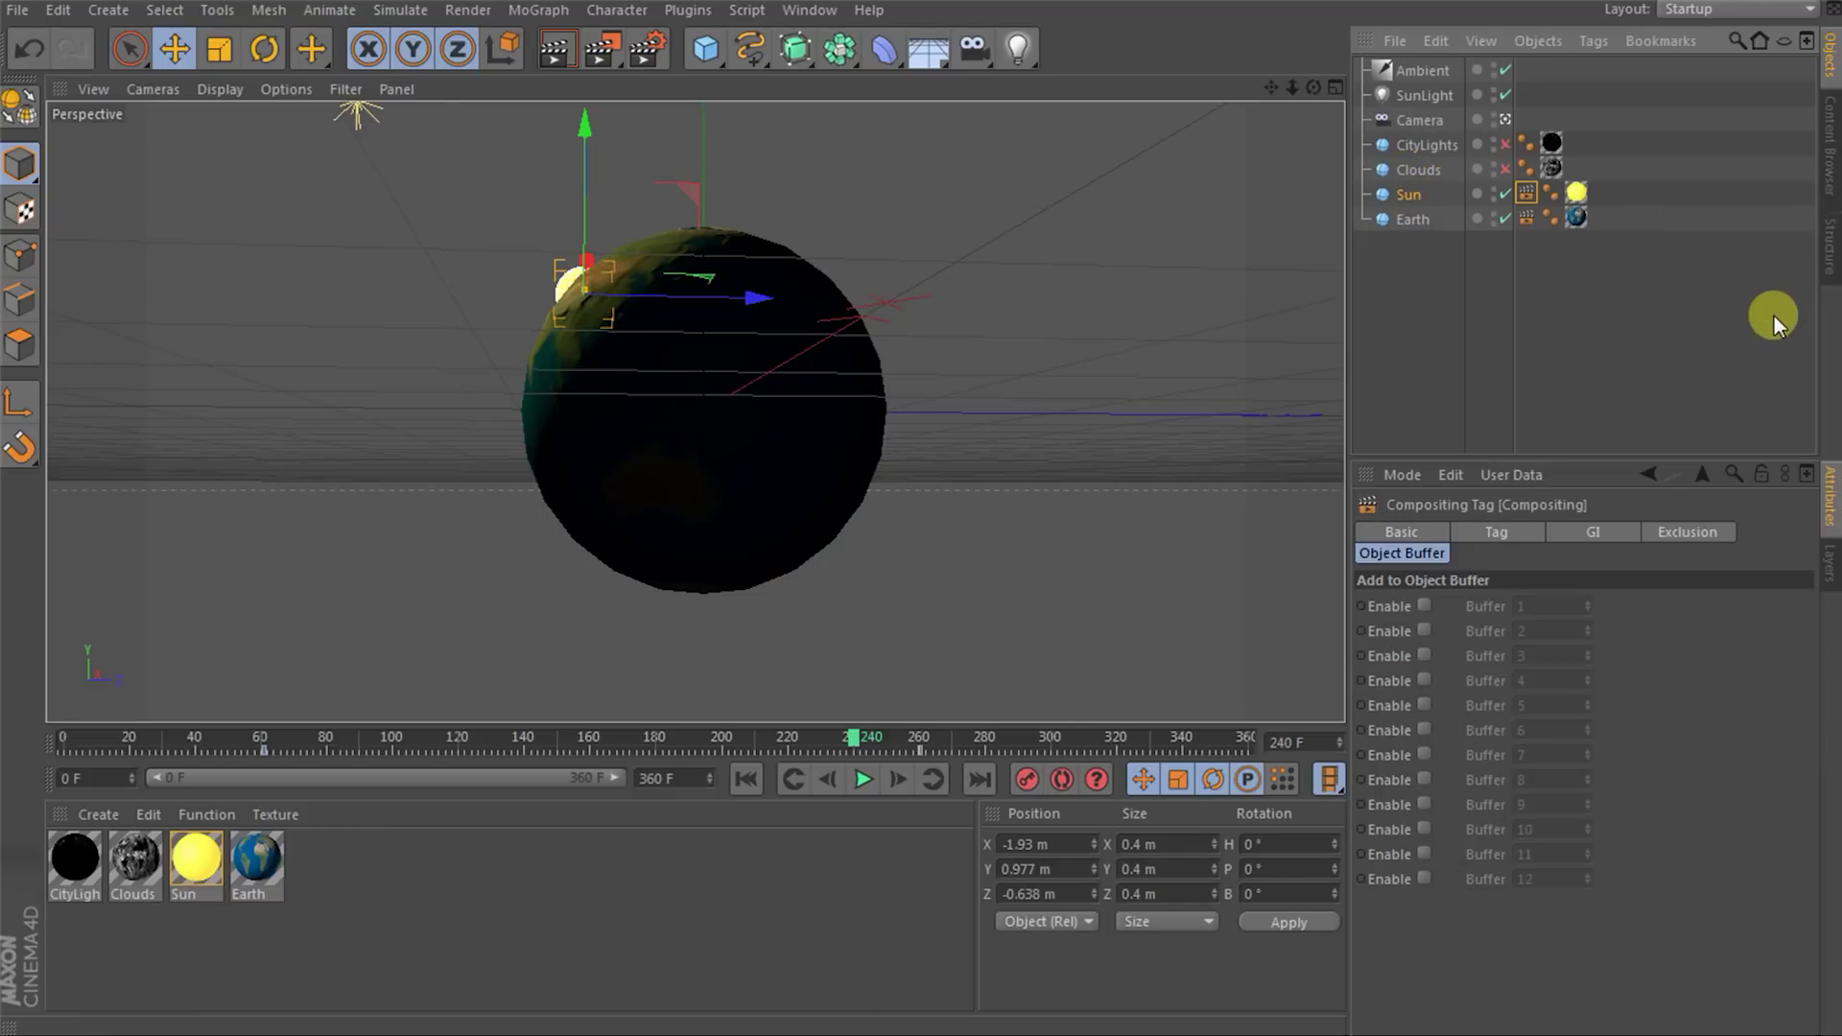
pyautogui.click(1422, 632)
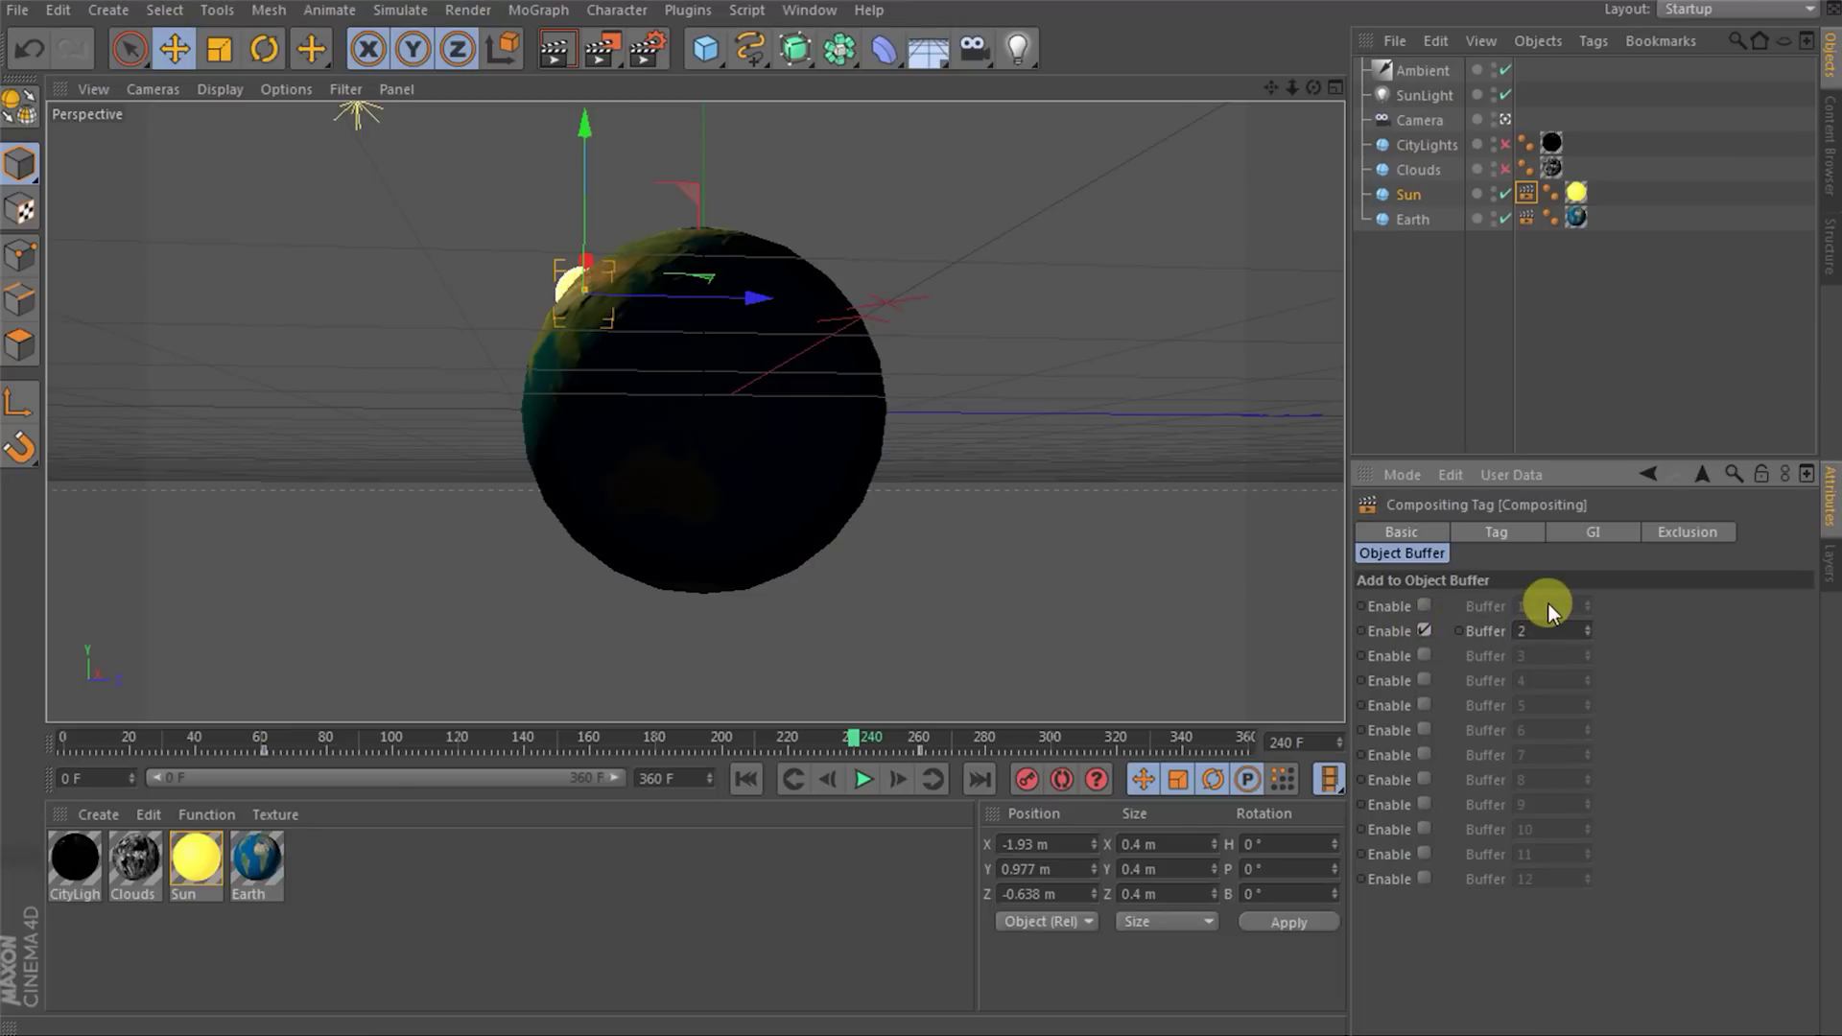
pyautogui.click(595, 60)
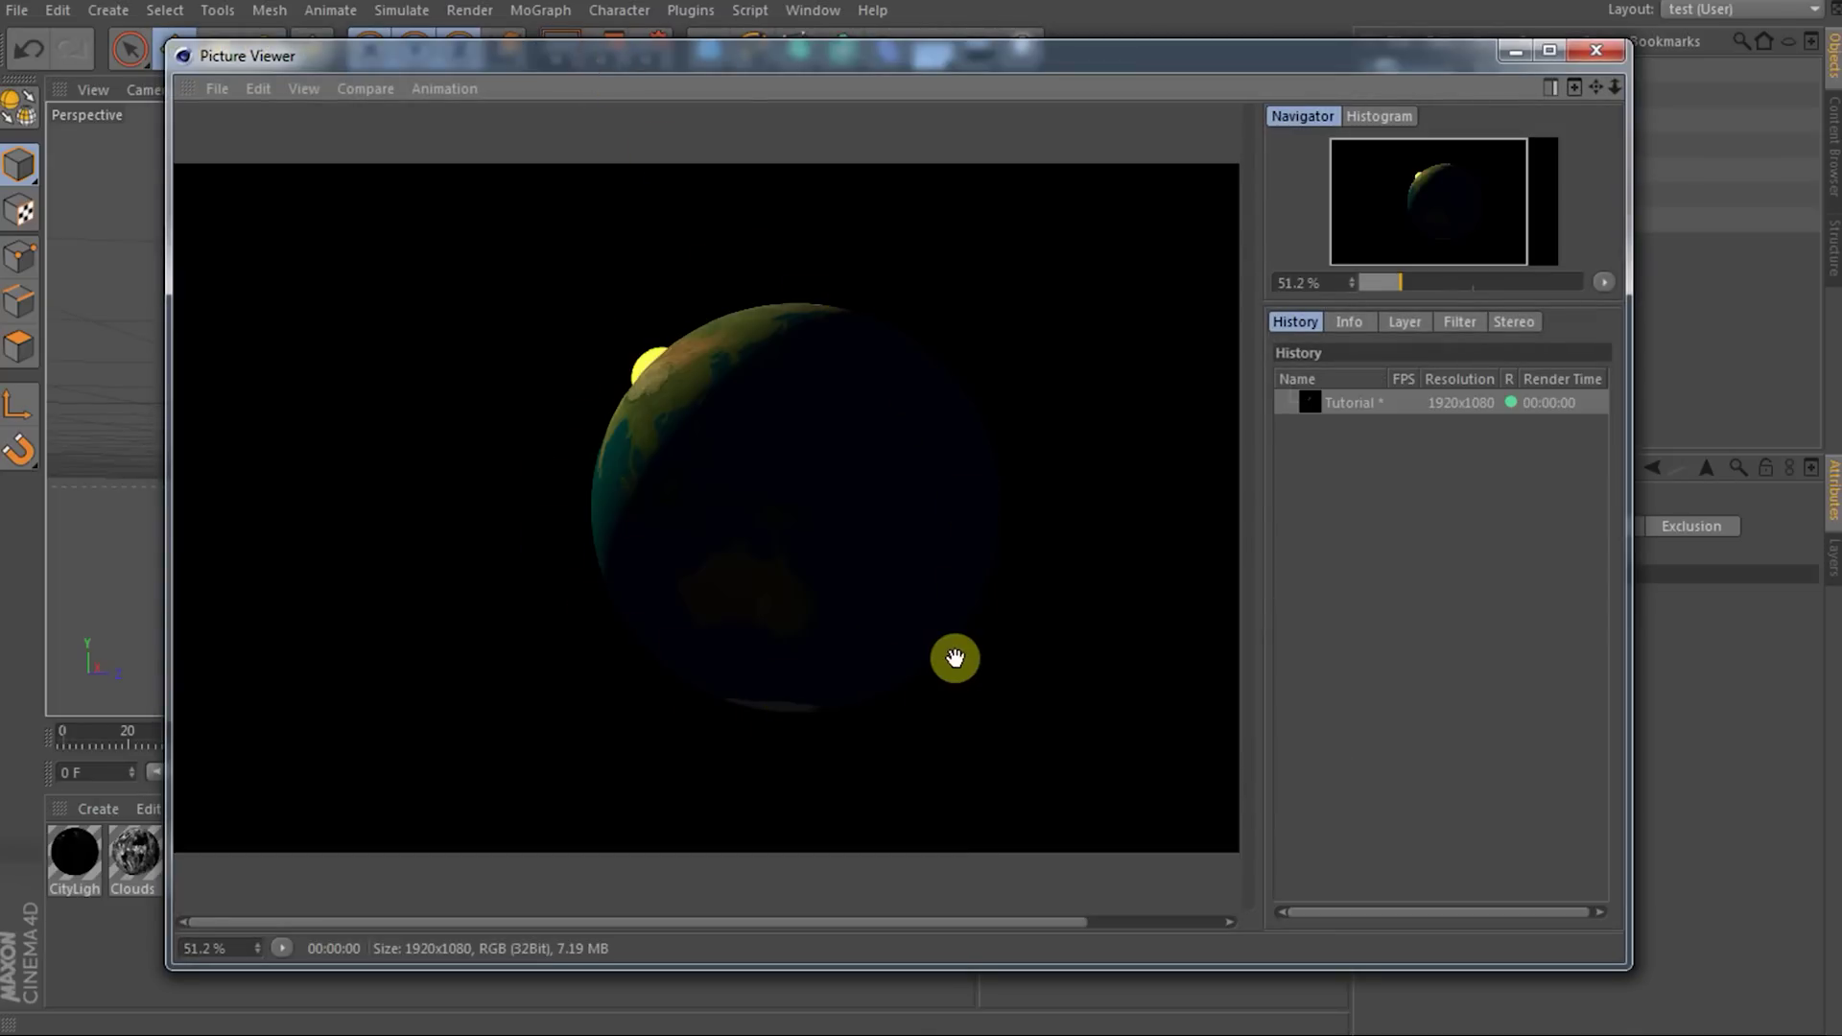
# - Inspect the Illumination pass and Object Buffer 1 and 2 masks in Single-Pass mode, then close Picture Viewer
pyautogui.click(1398, 322)
pyautogui.click(1348, 372)
pyautogui.click(1363, 438)
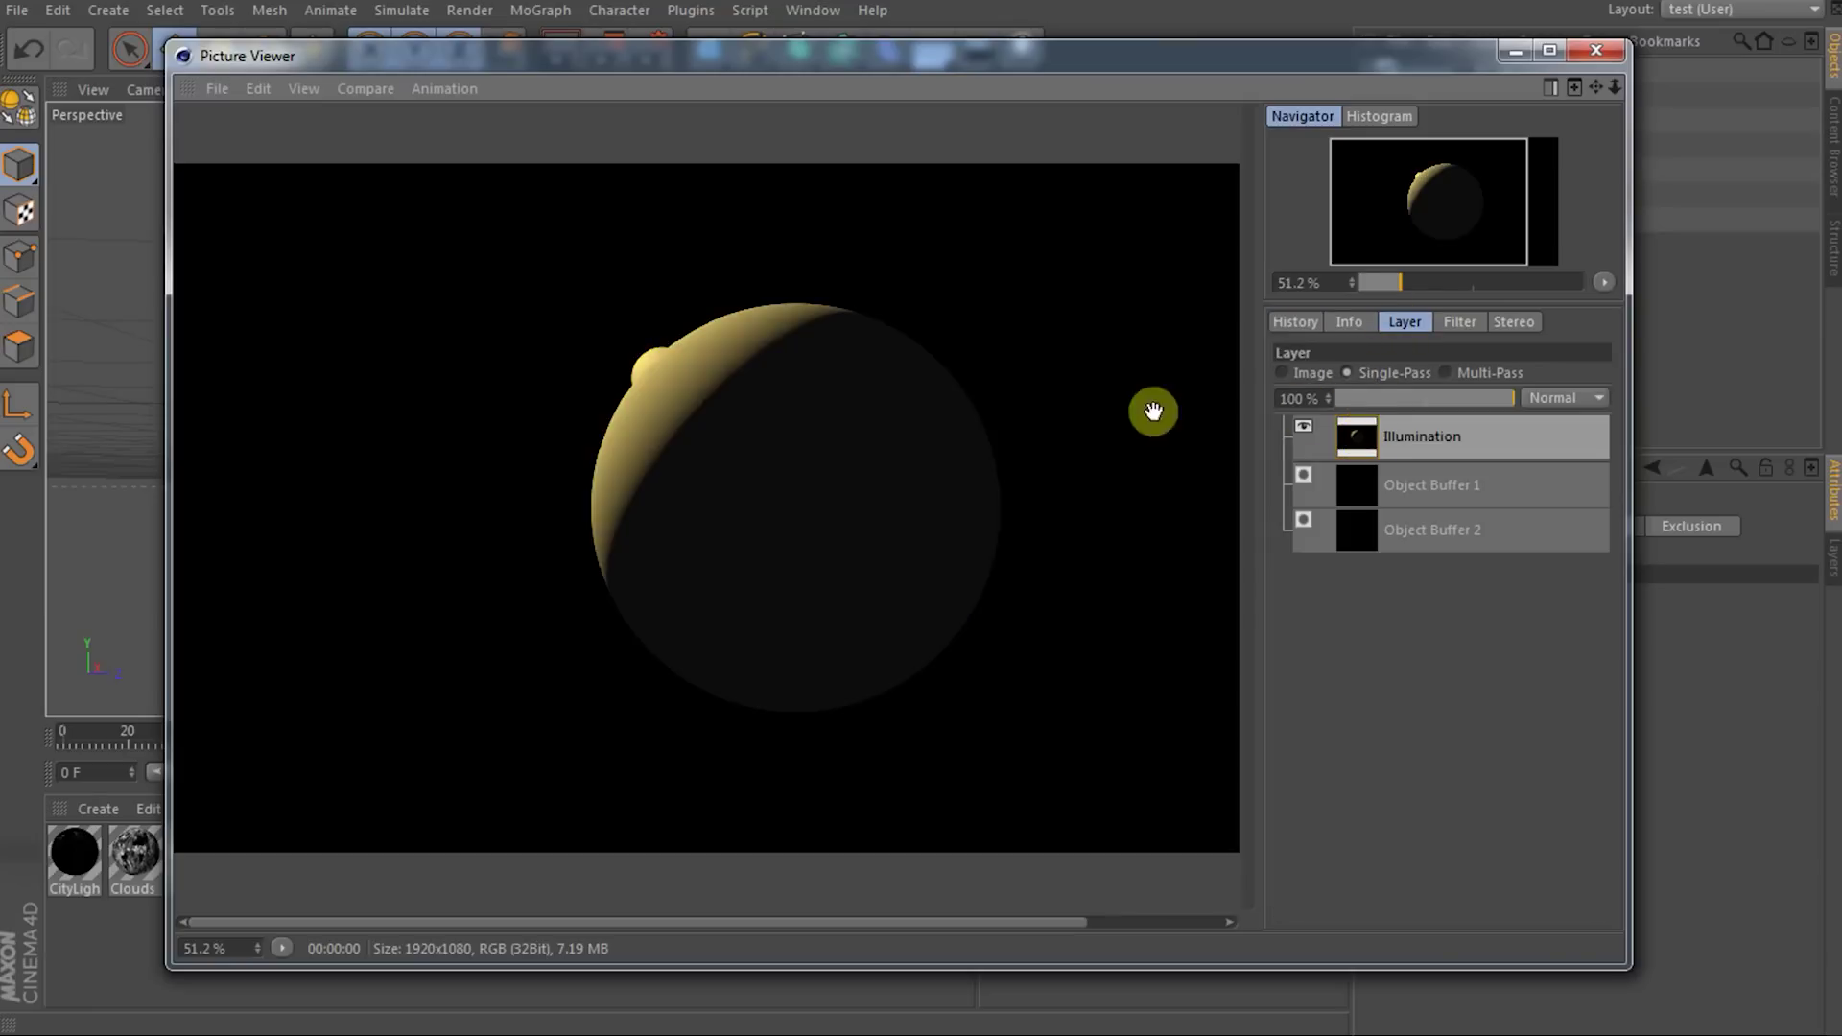
pyautogui.scroll(1, 822, 505)
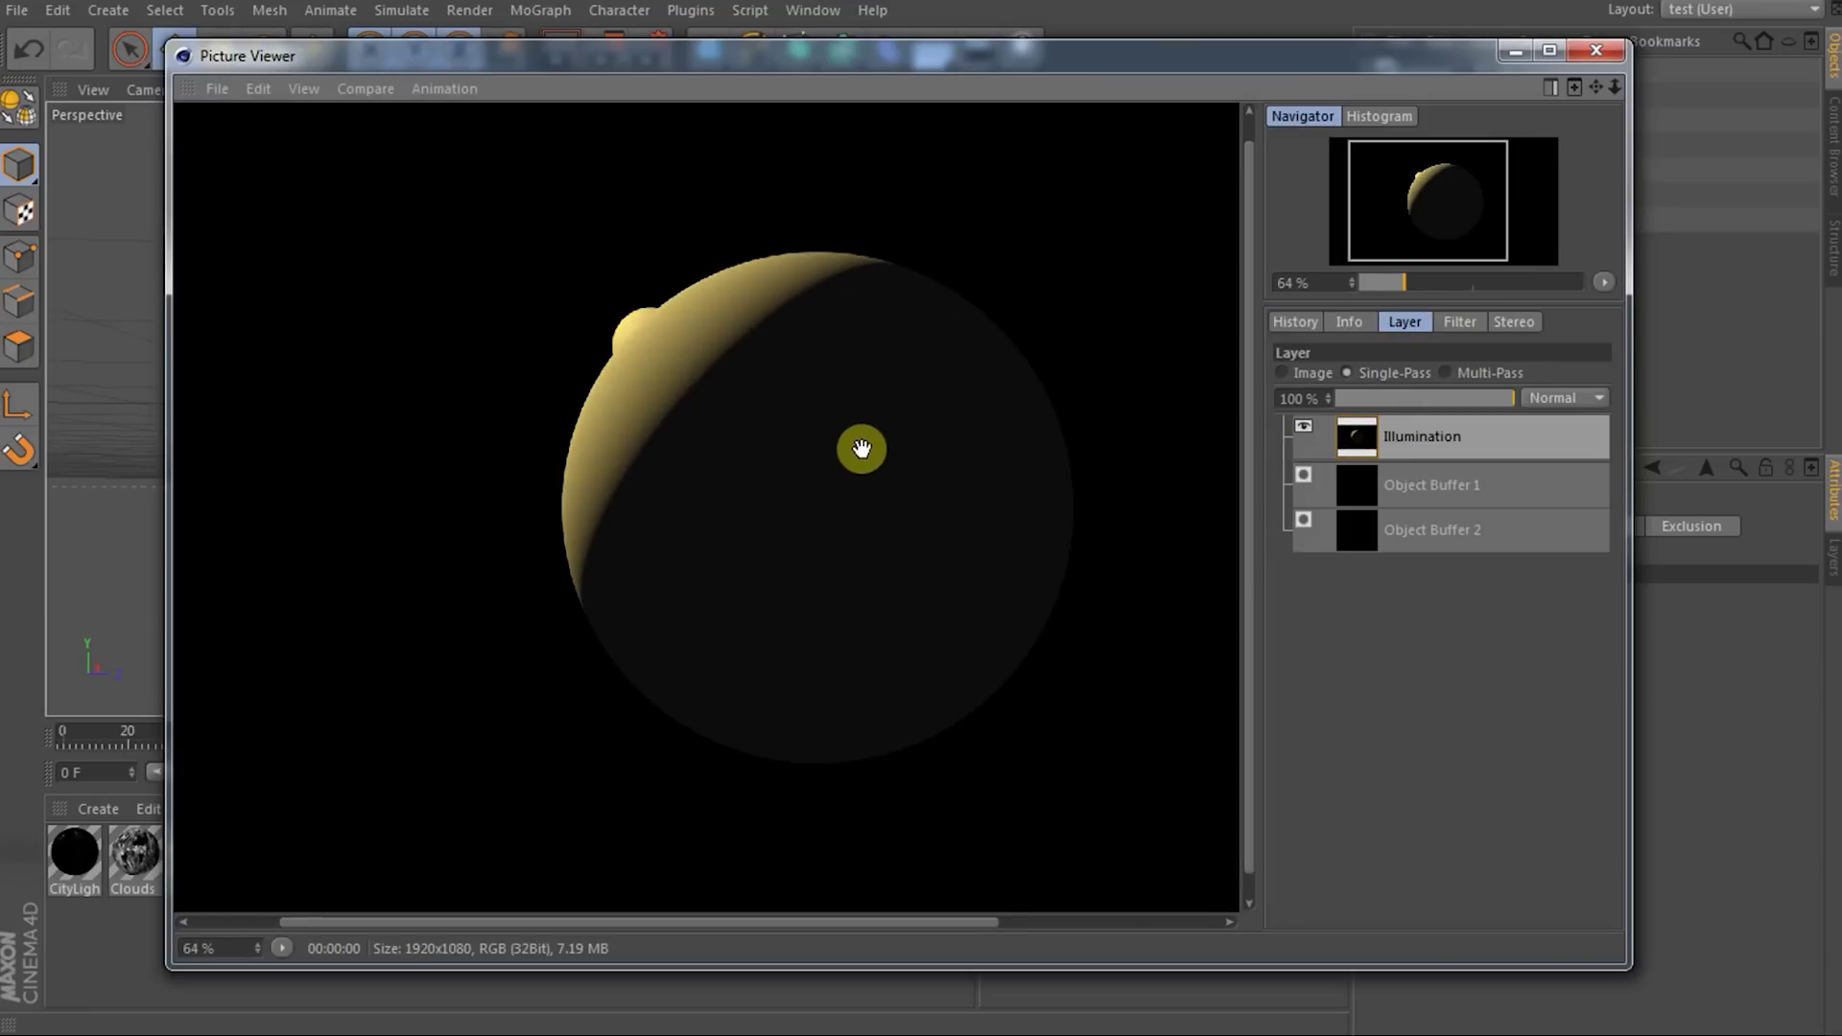
pyautogui.moveTo(861, 448); pyautogui.dragTo(822, 445)
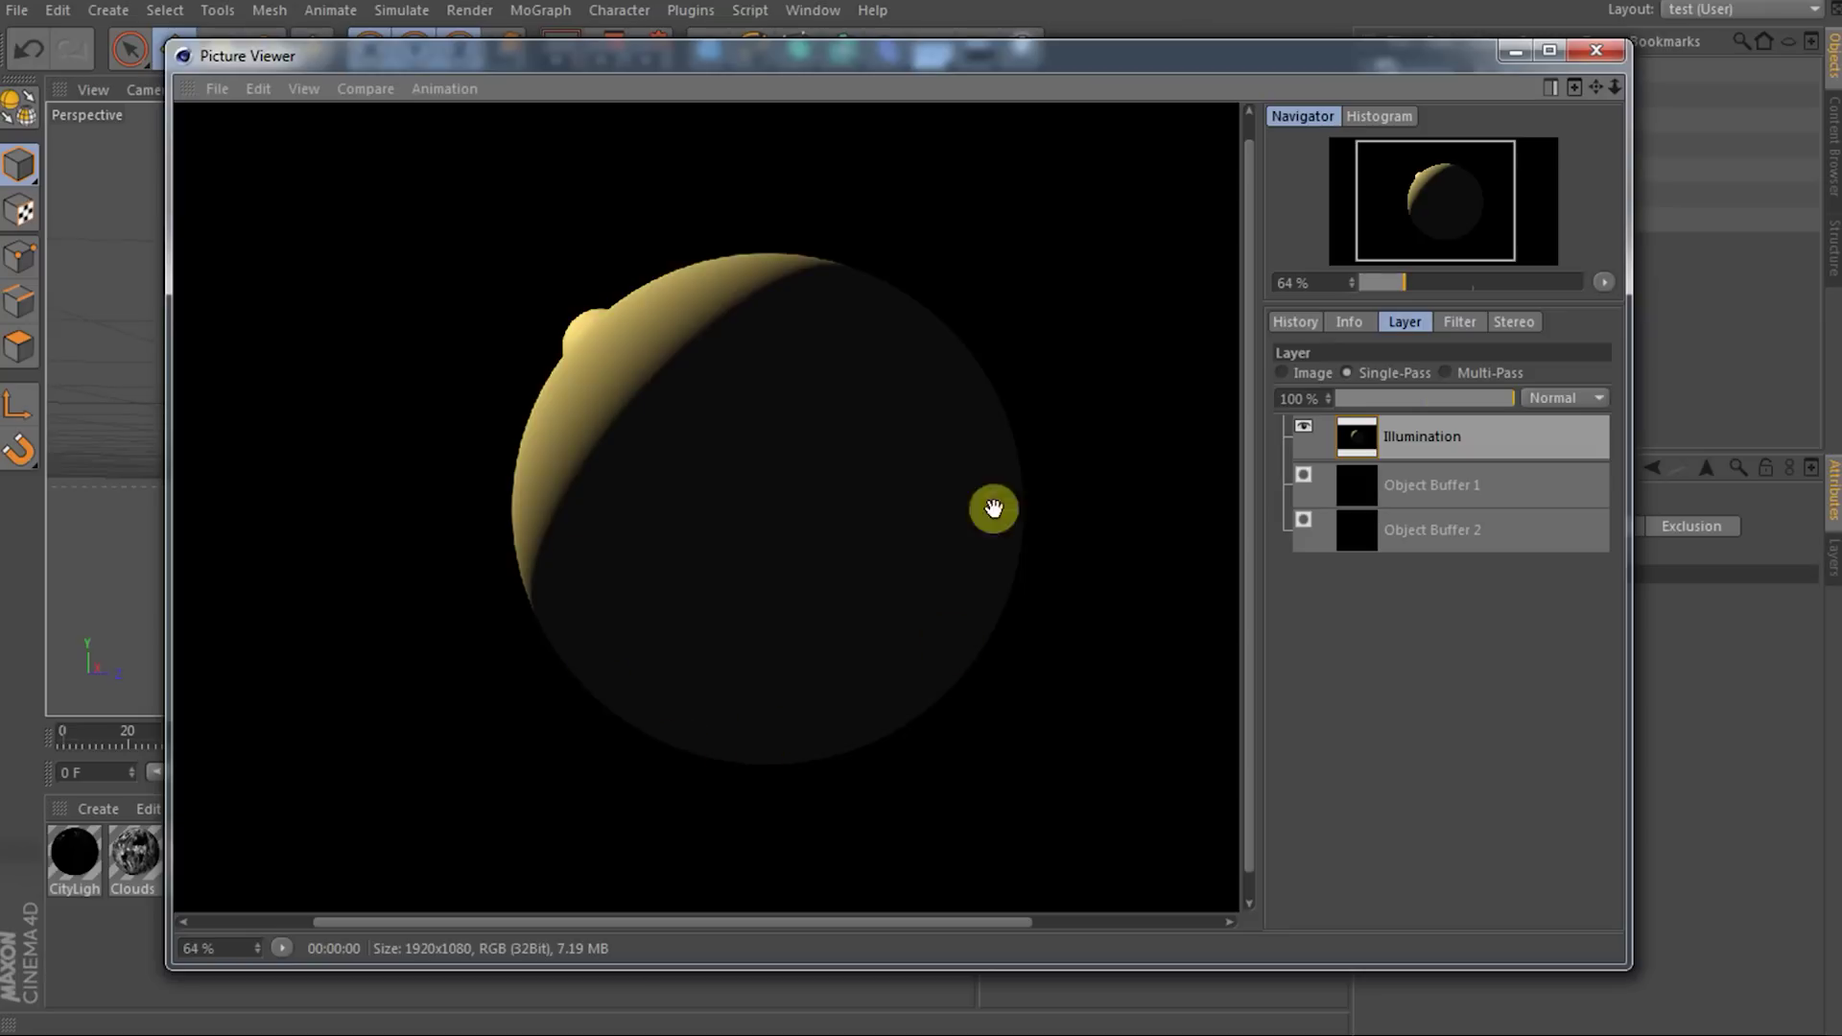
pyautogui.click(1395, 484)
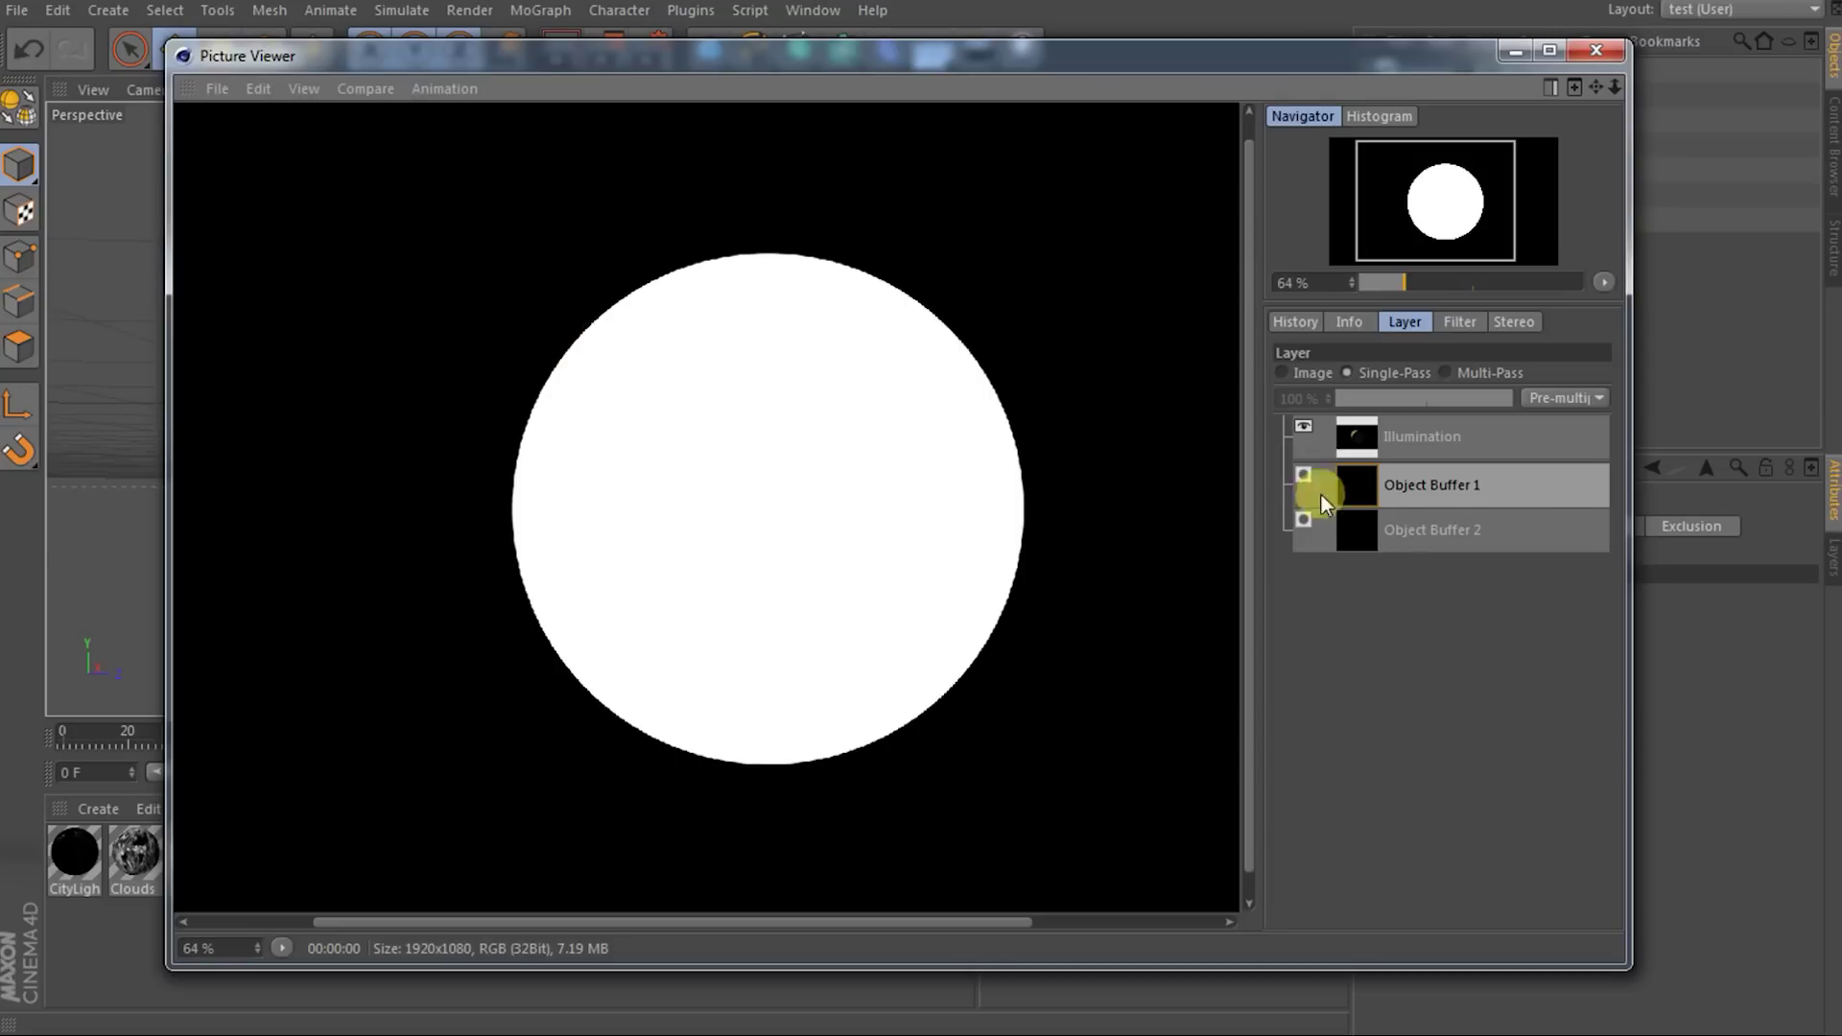
pyautogui.click(1413, 530)
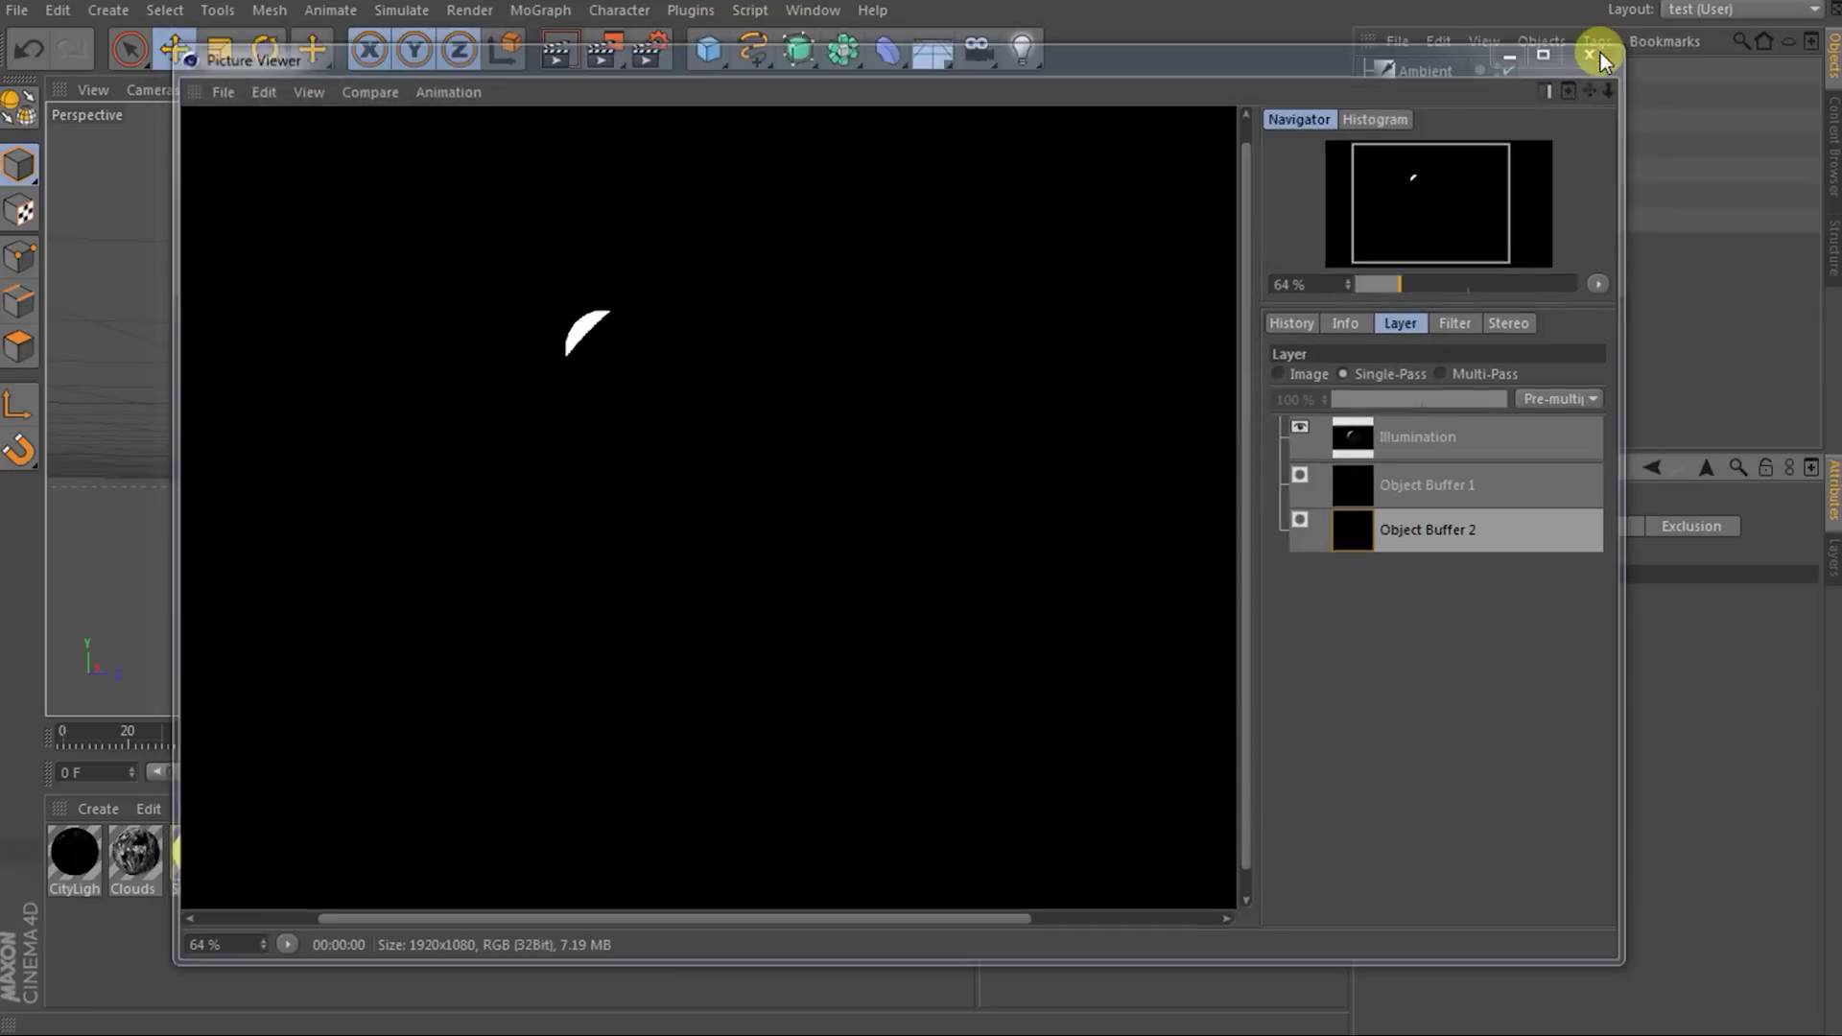
pyautogui.click(1598, 51)
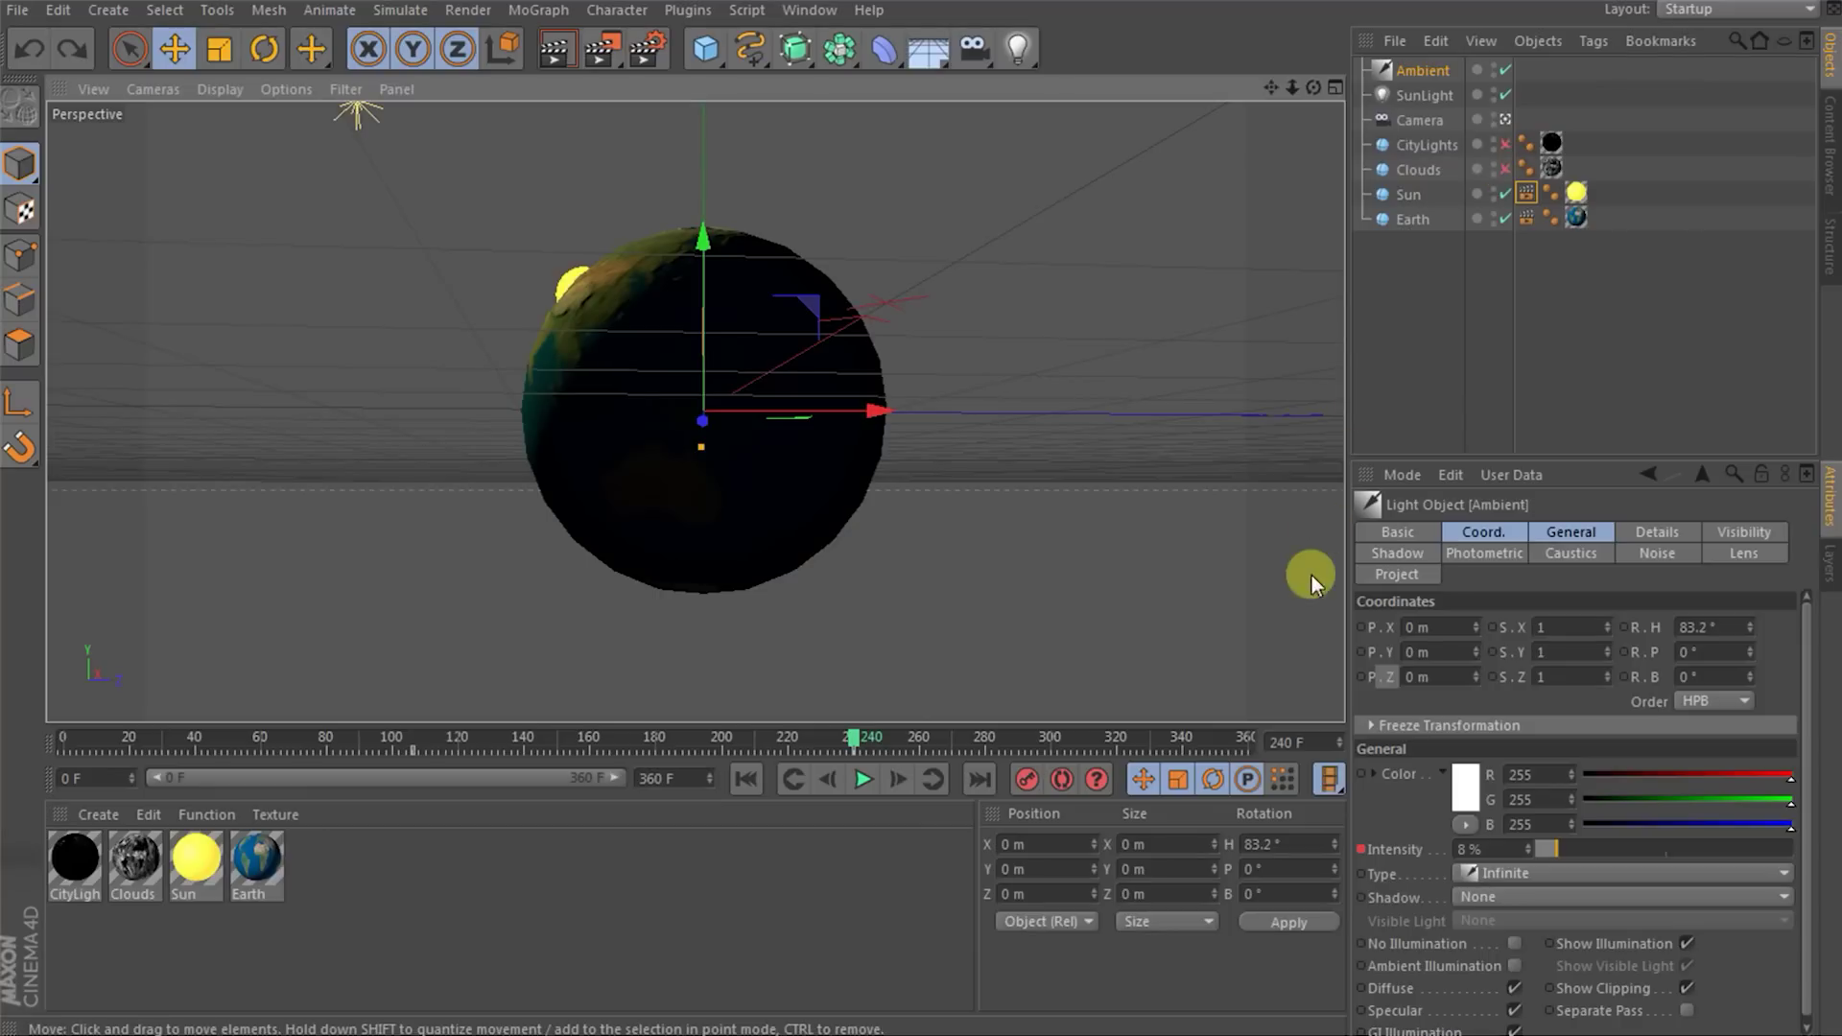
# - Turn off the Illumination multi-pass in Render Settings
pyautogui.click(648, 52)
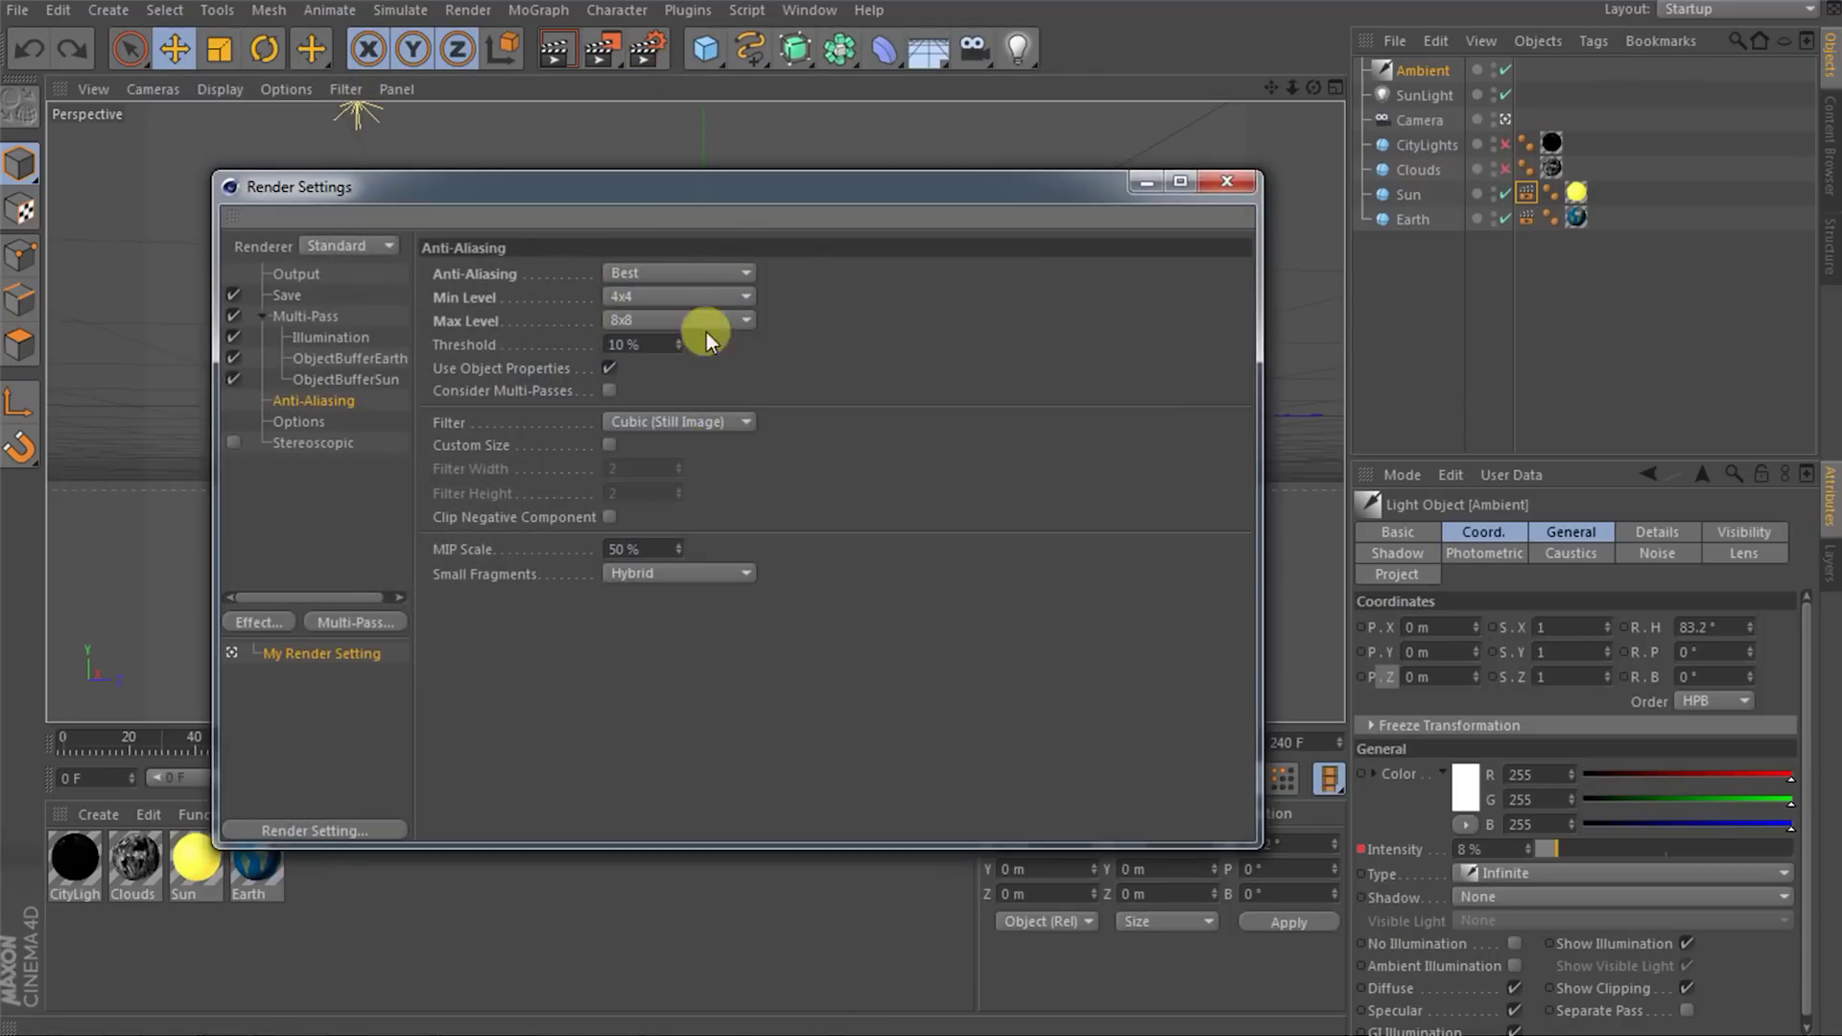
pyautogui.click(323, 340)
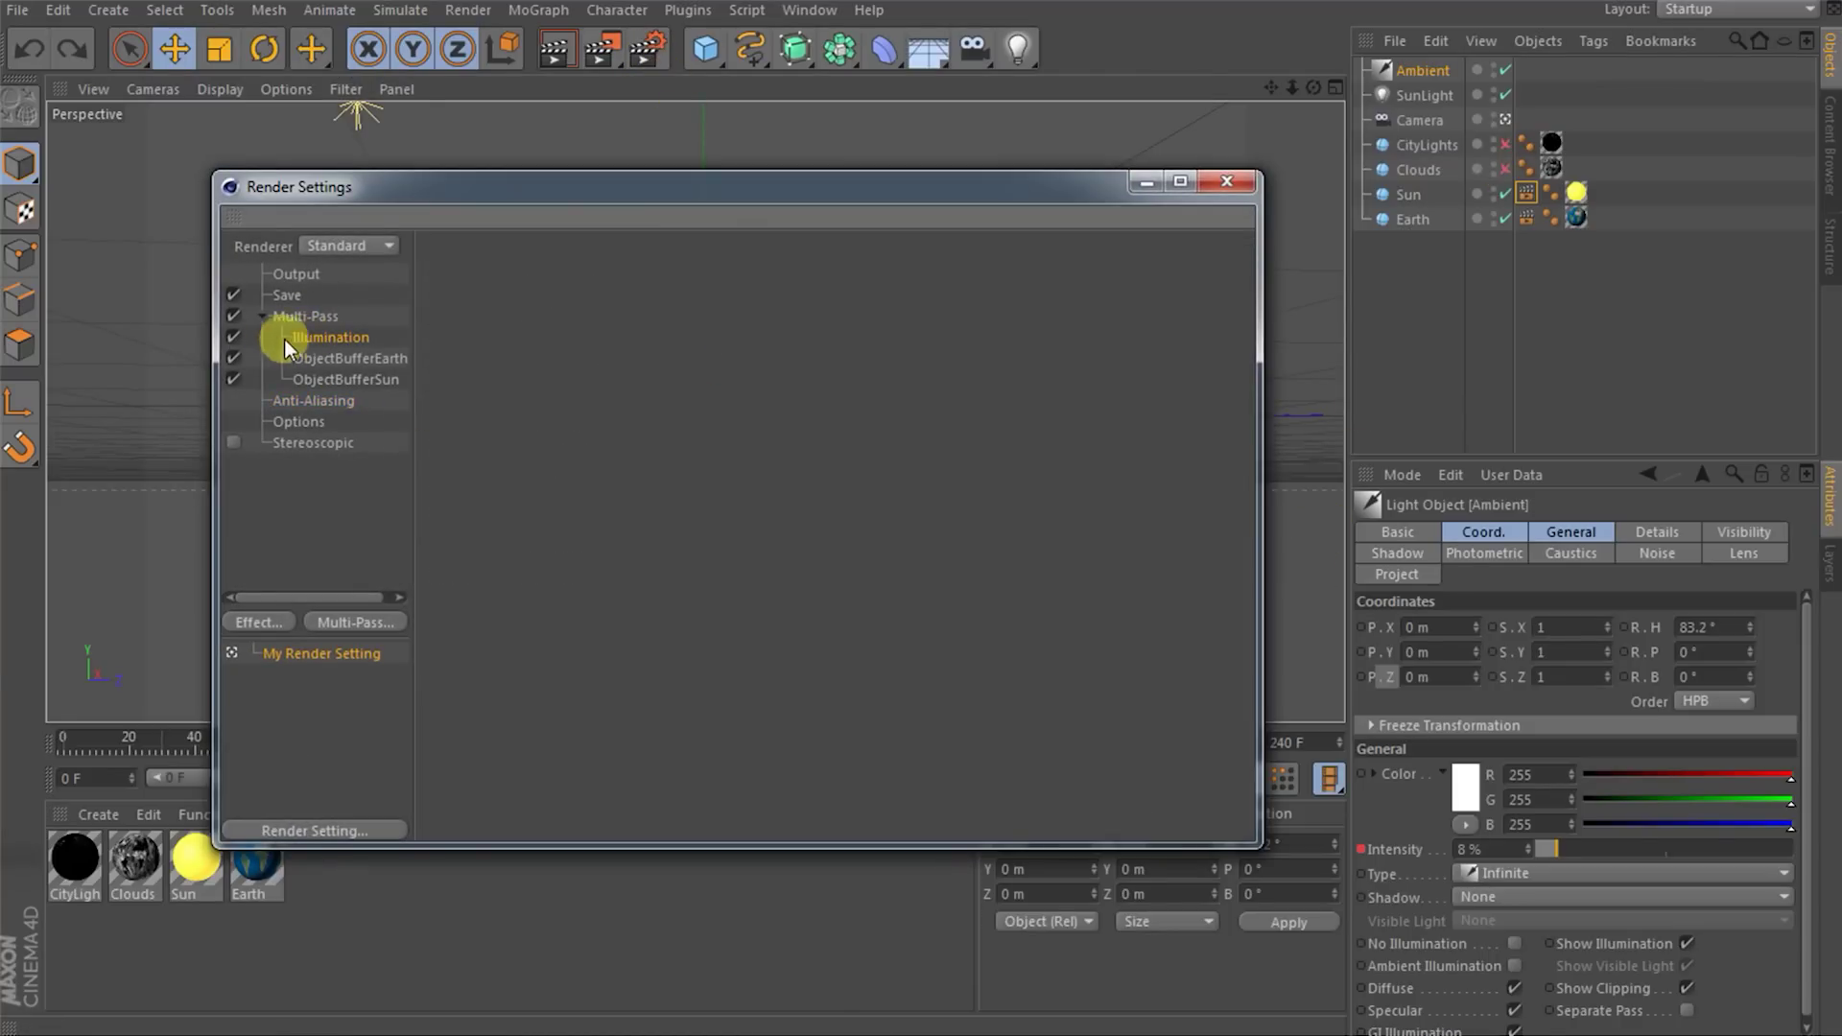
pyautogui.click(232, 337)
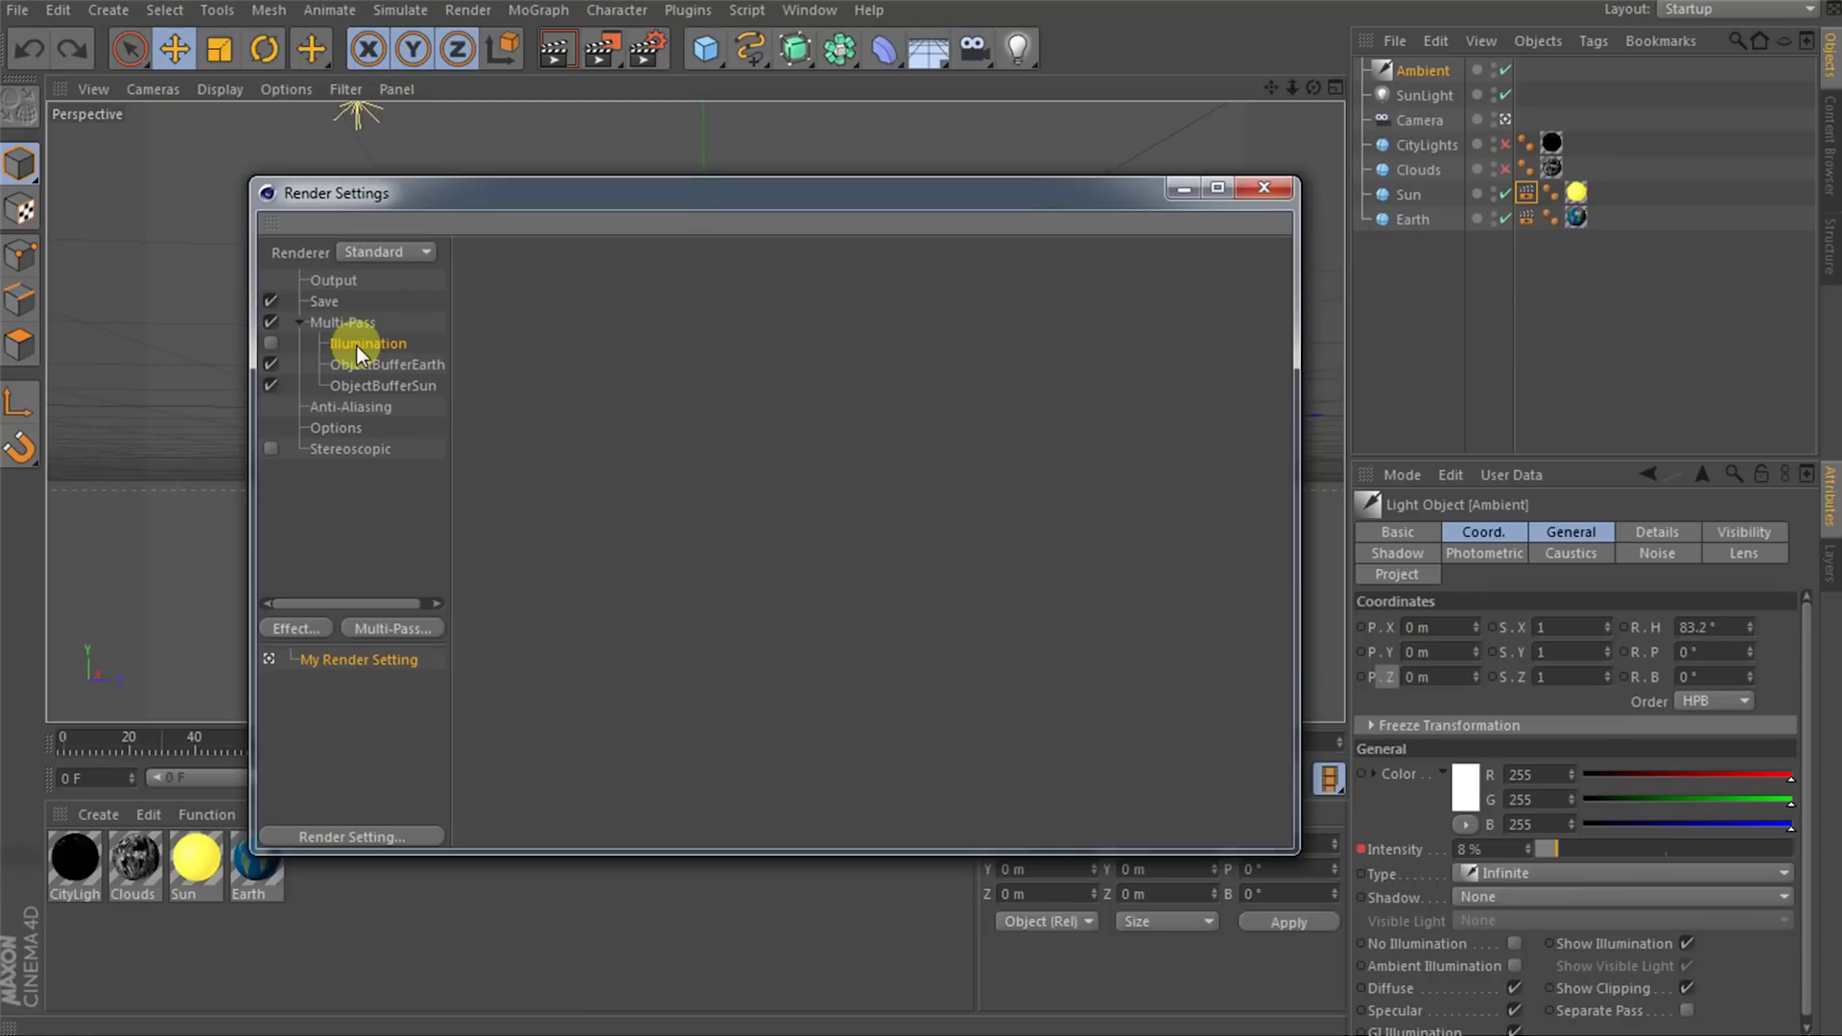
# - Set the Output frame range to All Frames (0 F to 360 F) and close Render Settings
pyautogui.click(332, 280)
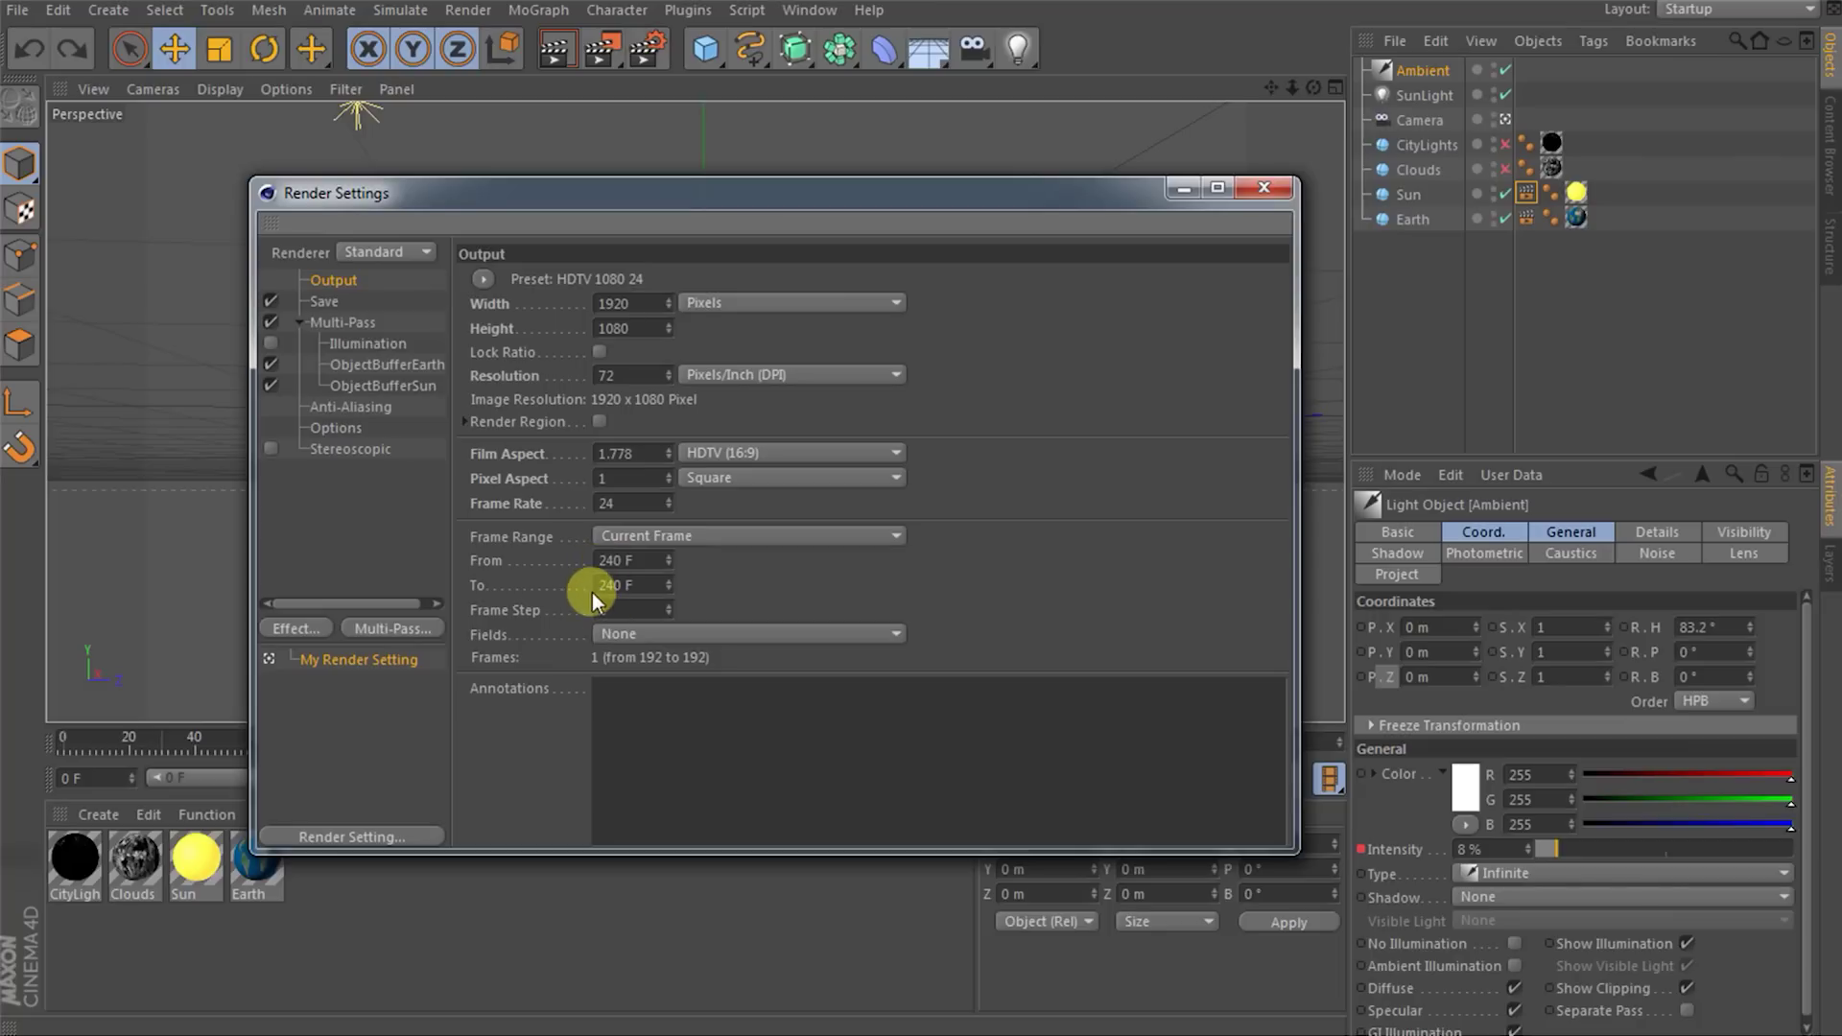
pyautogui.click(664, 537)
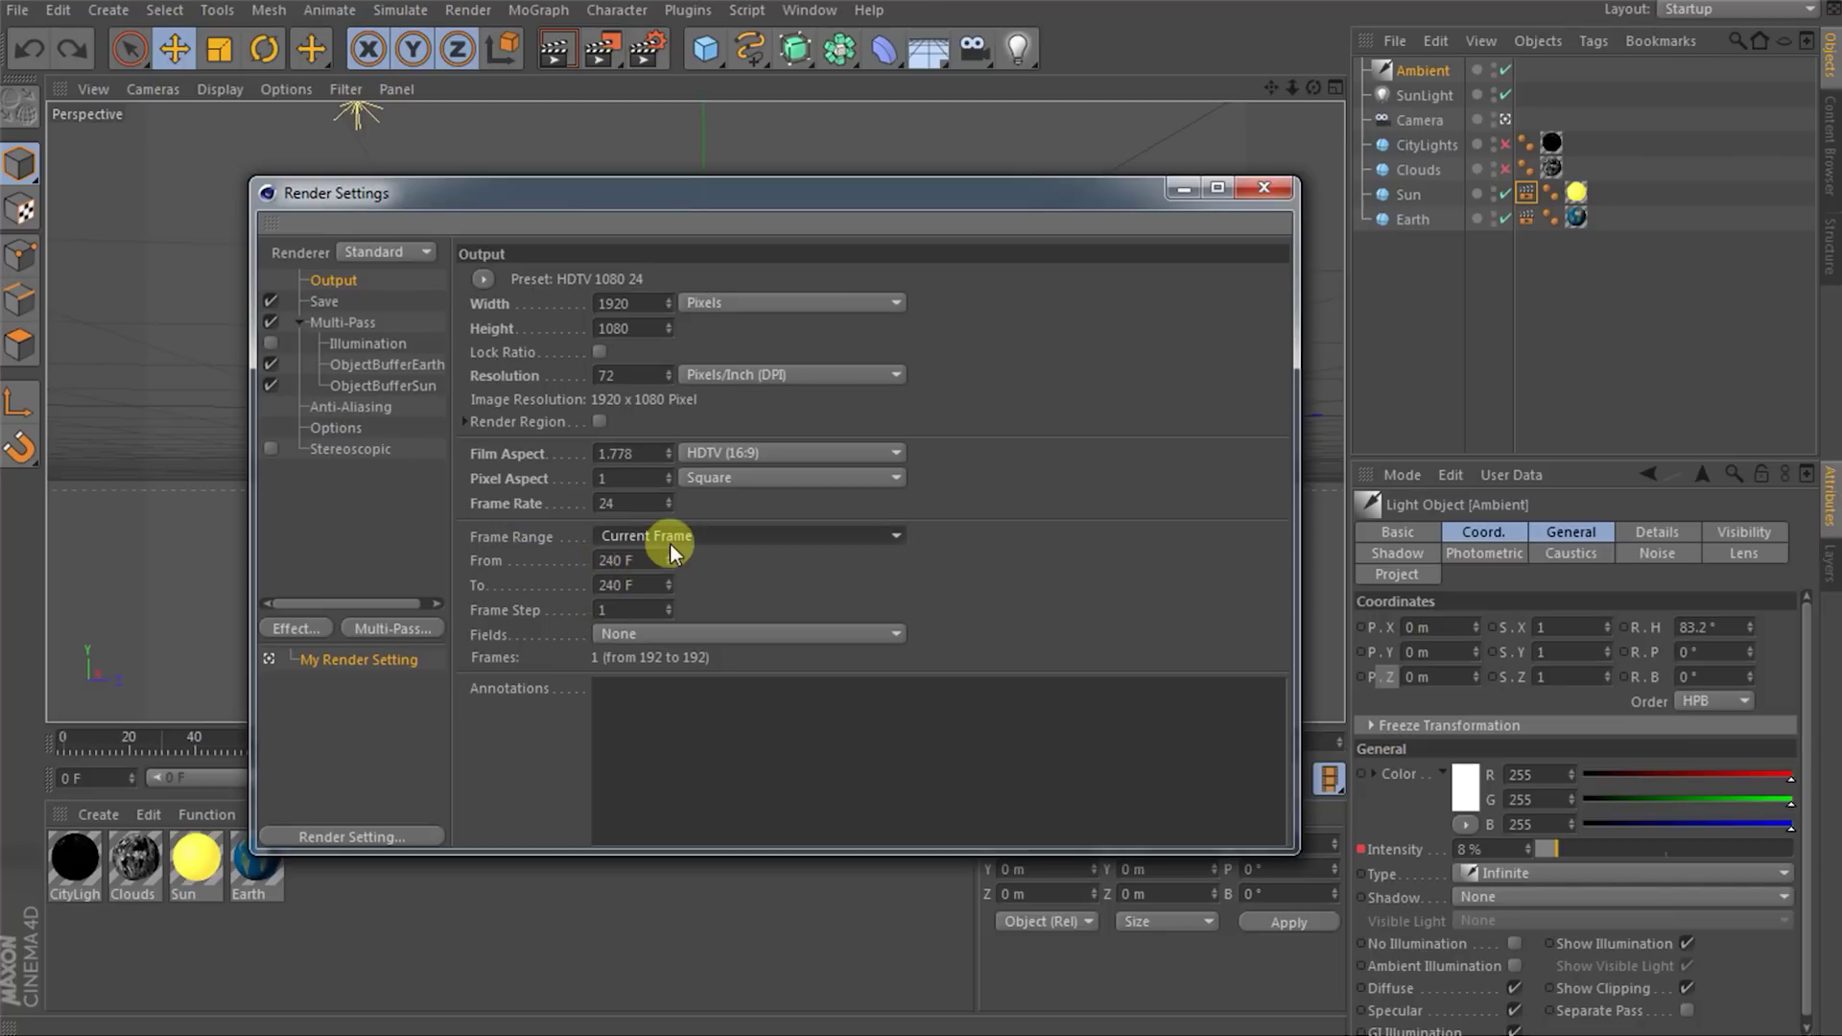
pyautogui.click(658, 611)
pyautogui.click(629, 583)
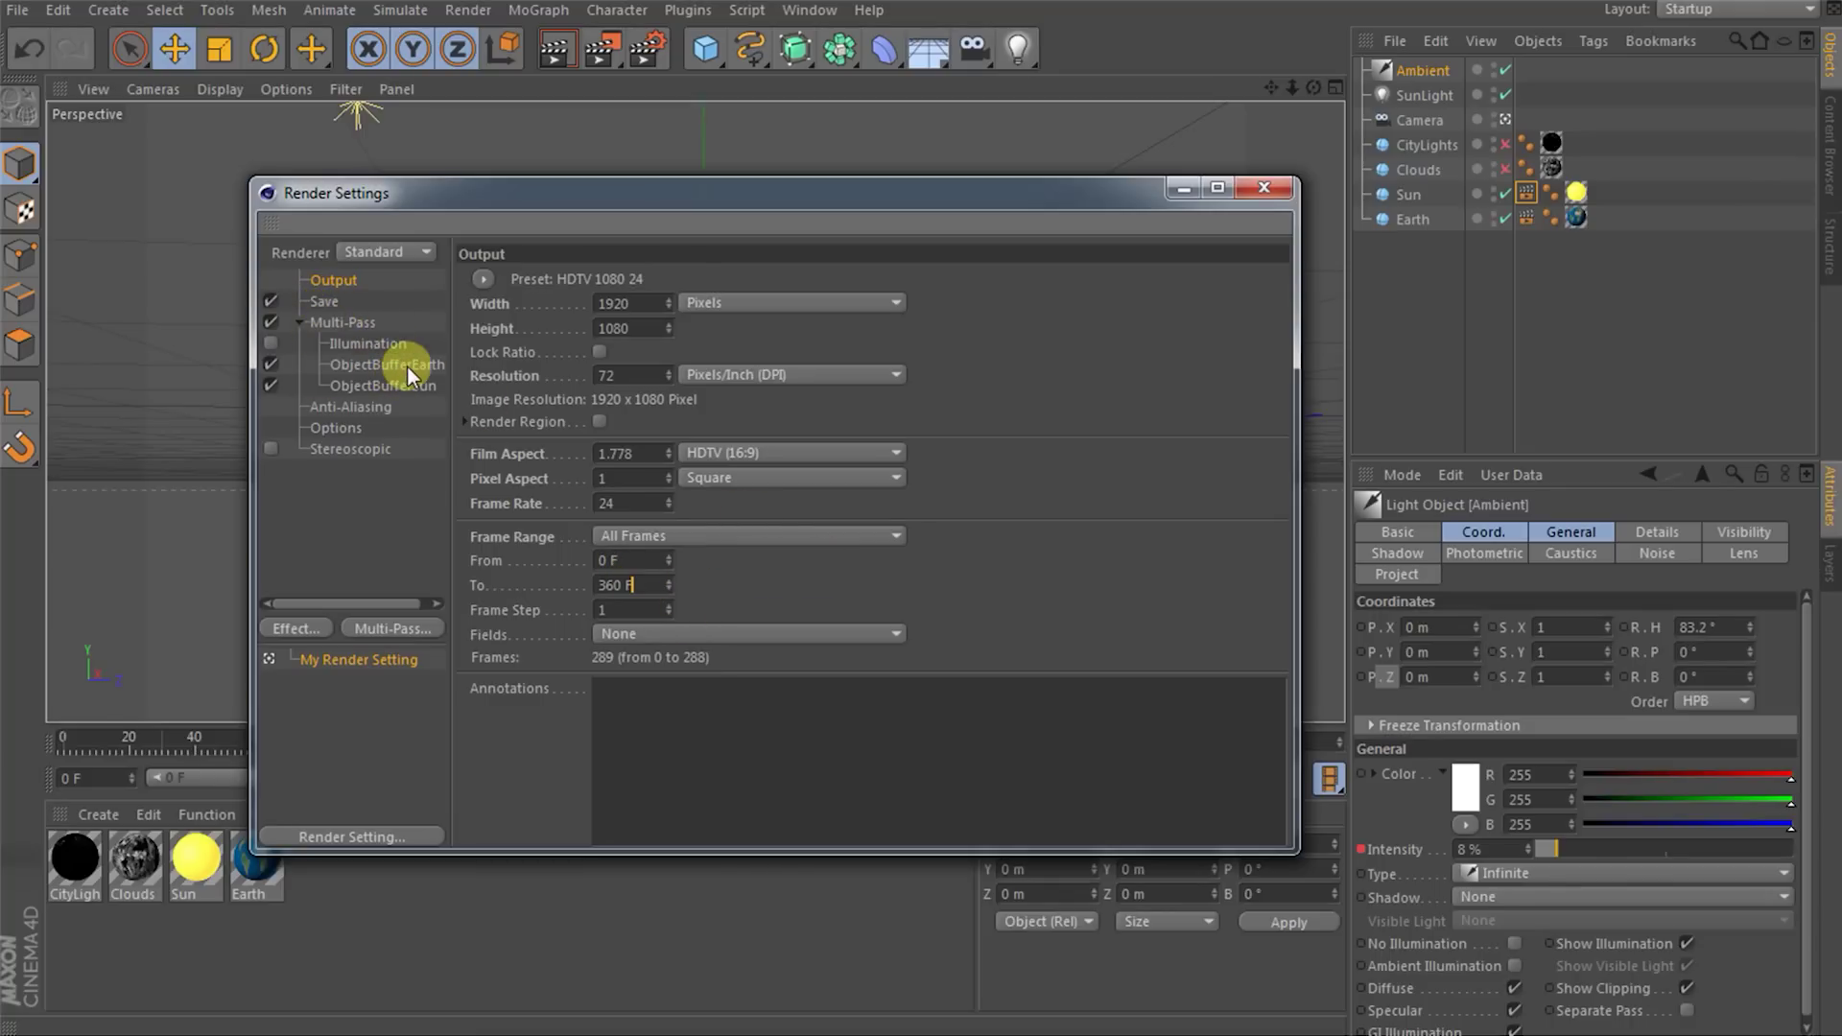
pyautogui.click(1278, 195)
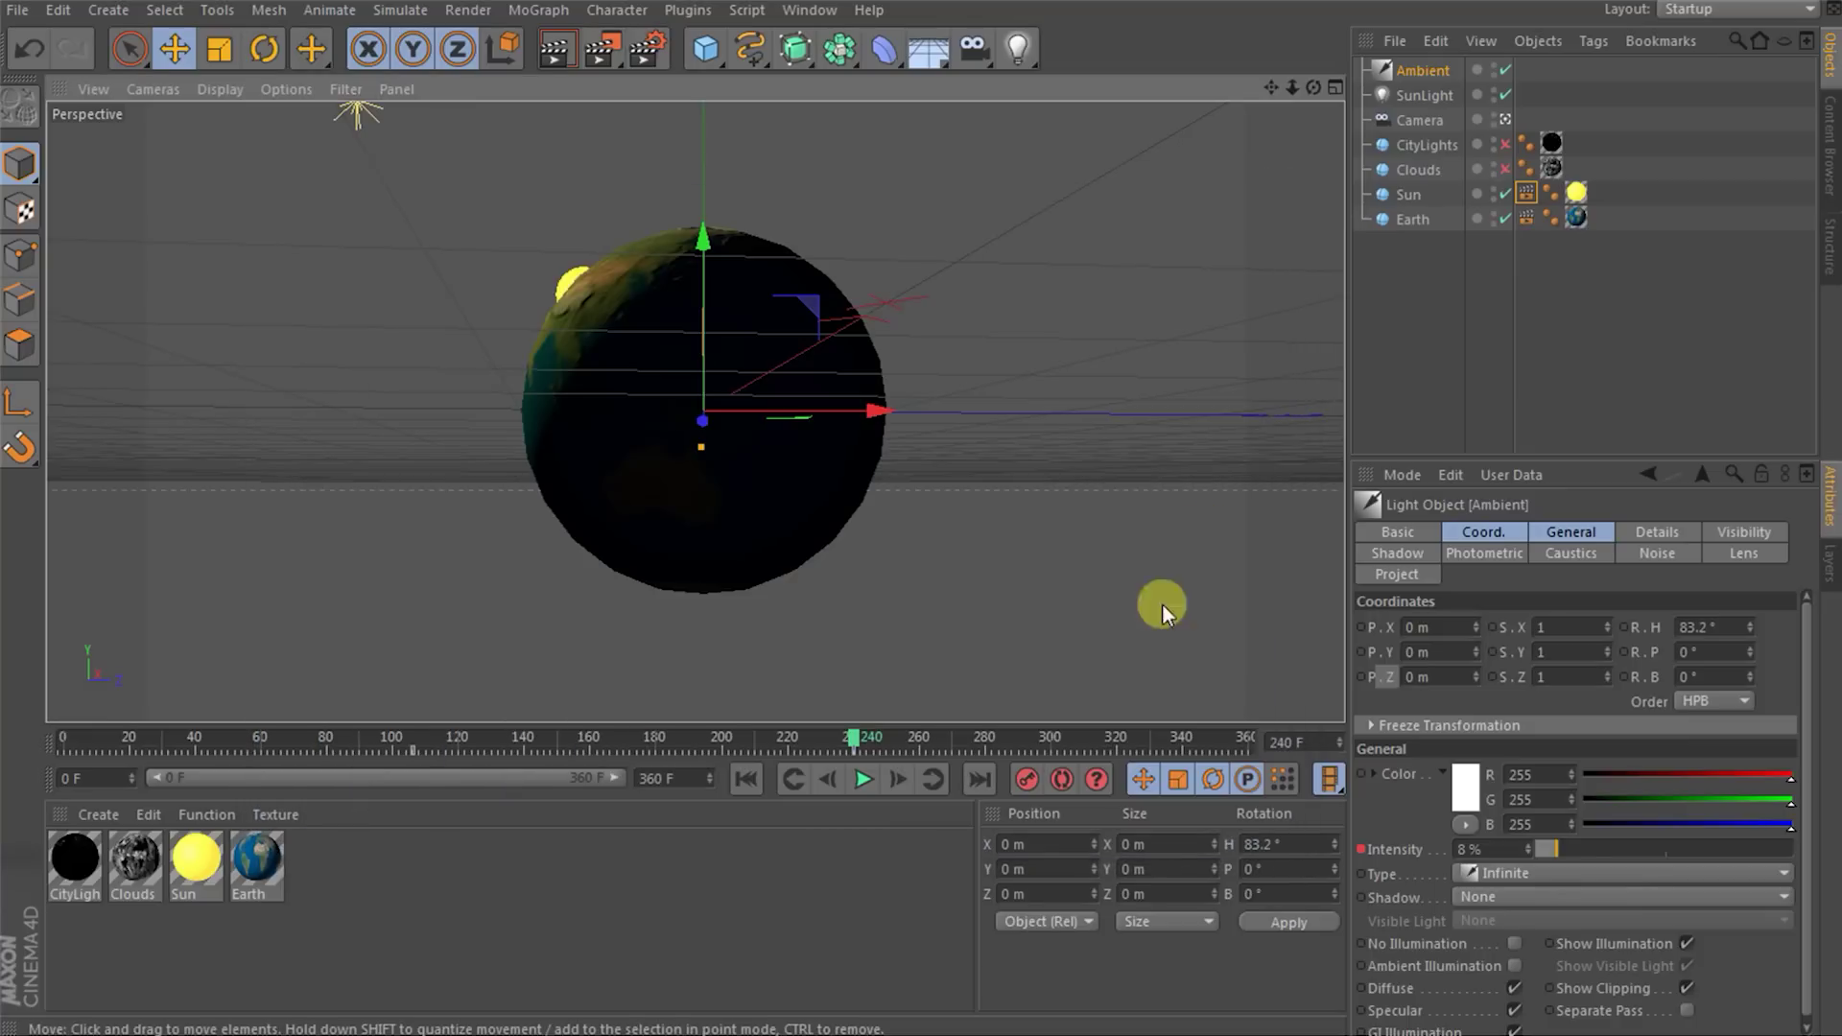
# - Render all 289 frames to Picture Viewer, close it, and reopen Render Settings
pyautogui.click(602, 50)
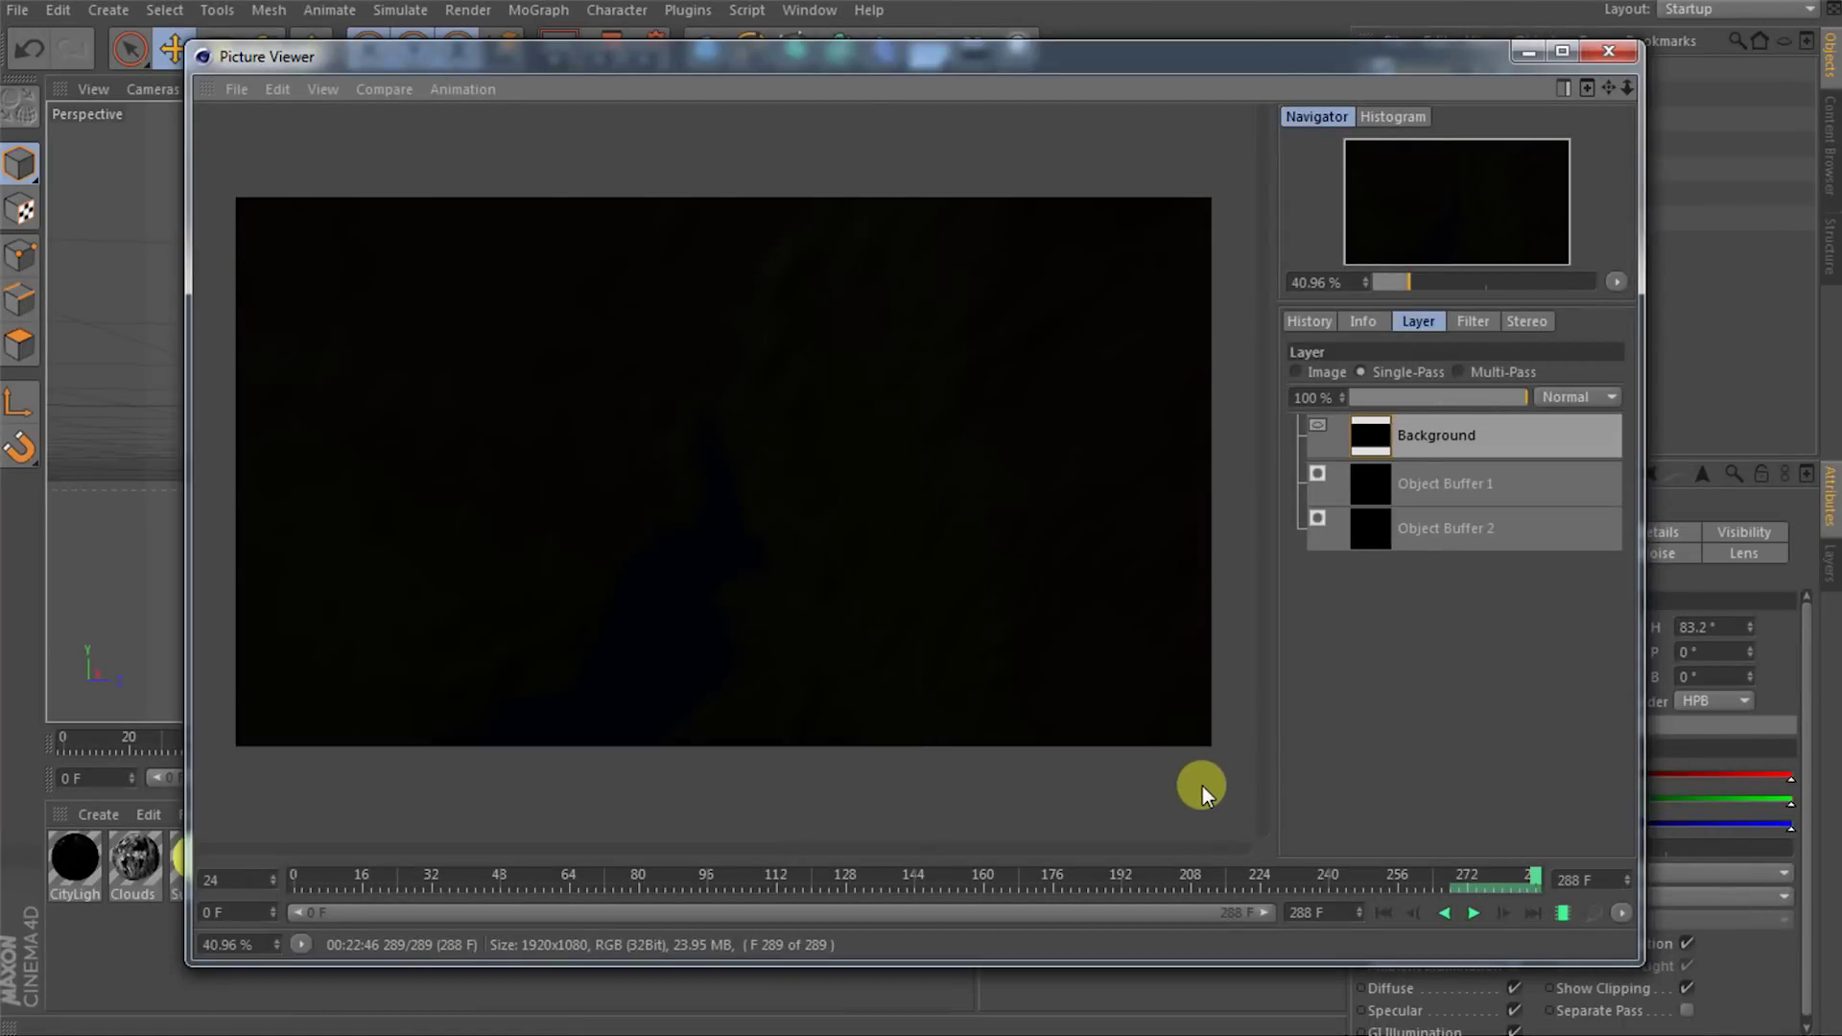
pyautogui.click(1612, 51)
pyautogui.click(660, 56)
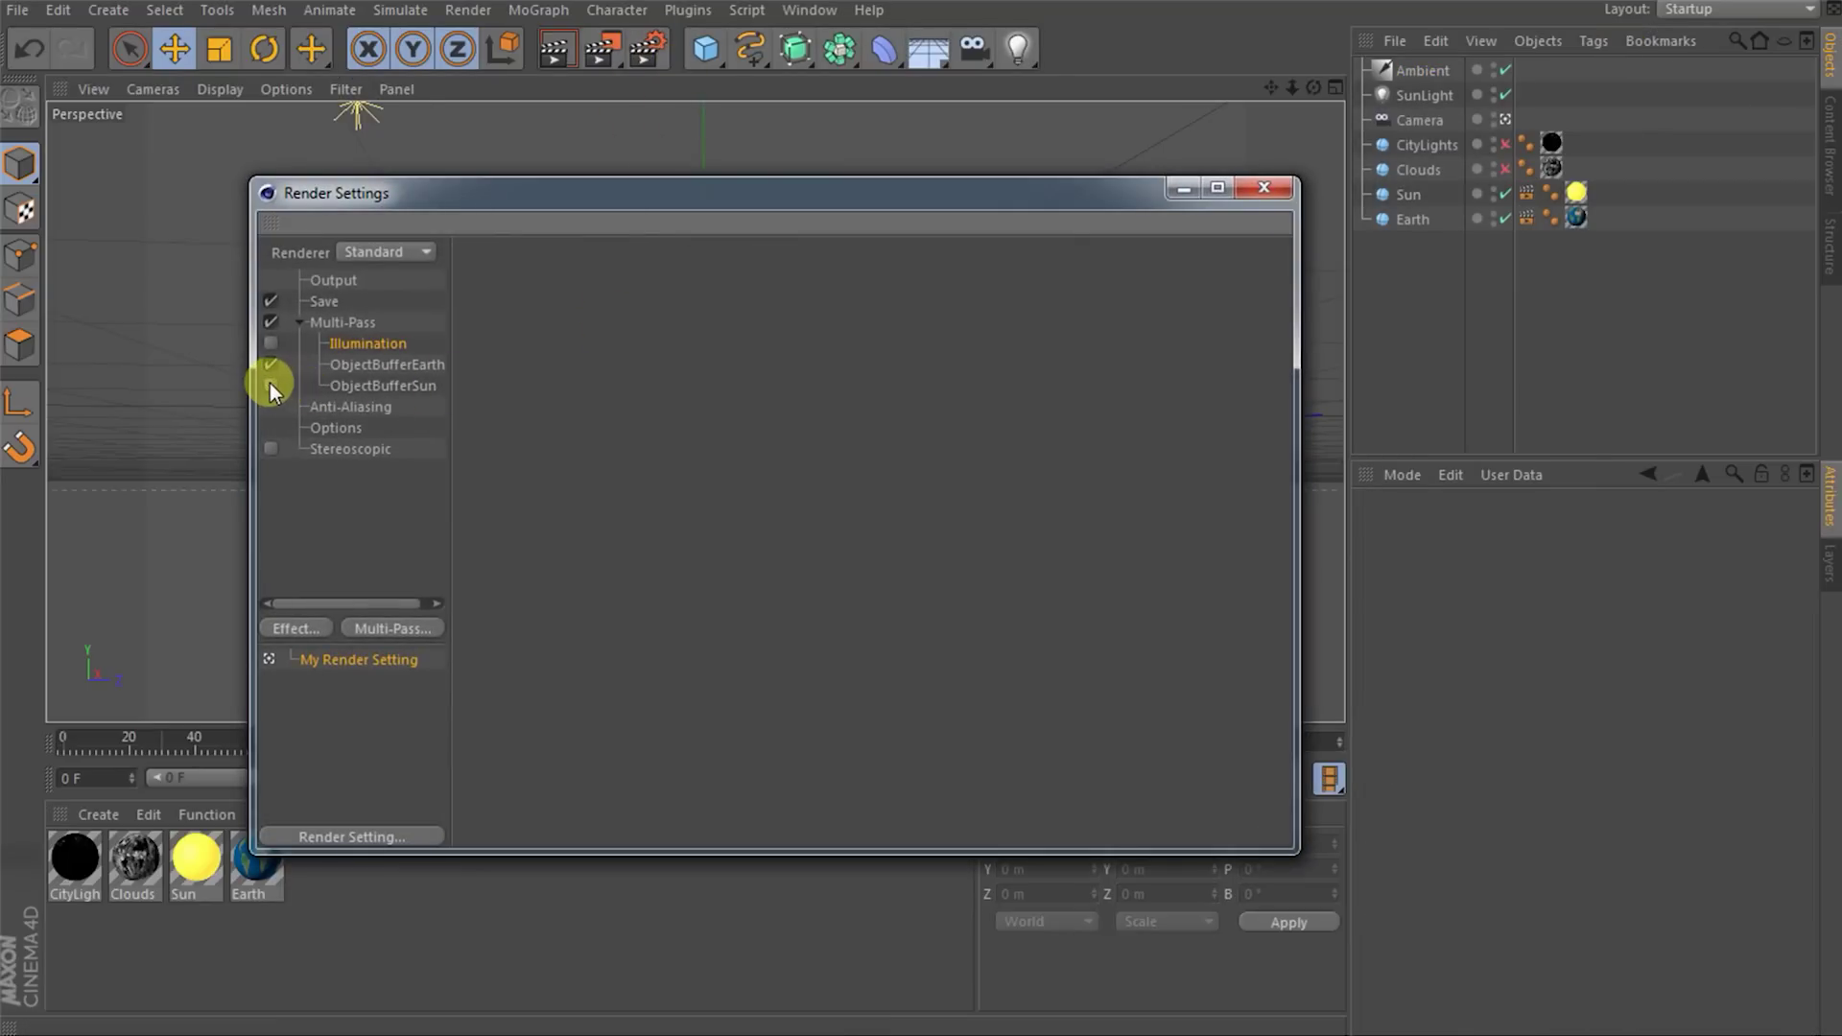
# - Turn off regular image saving and close Render Settings
pyautogui.click(324, 302)
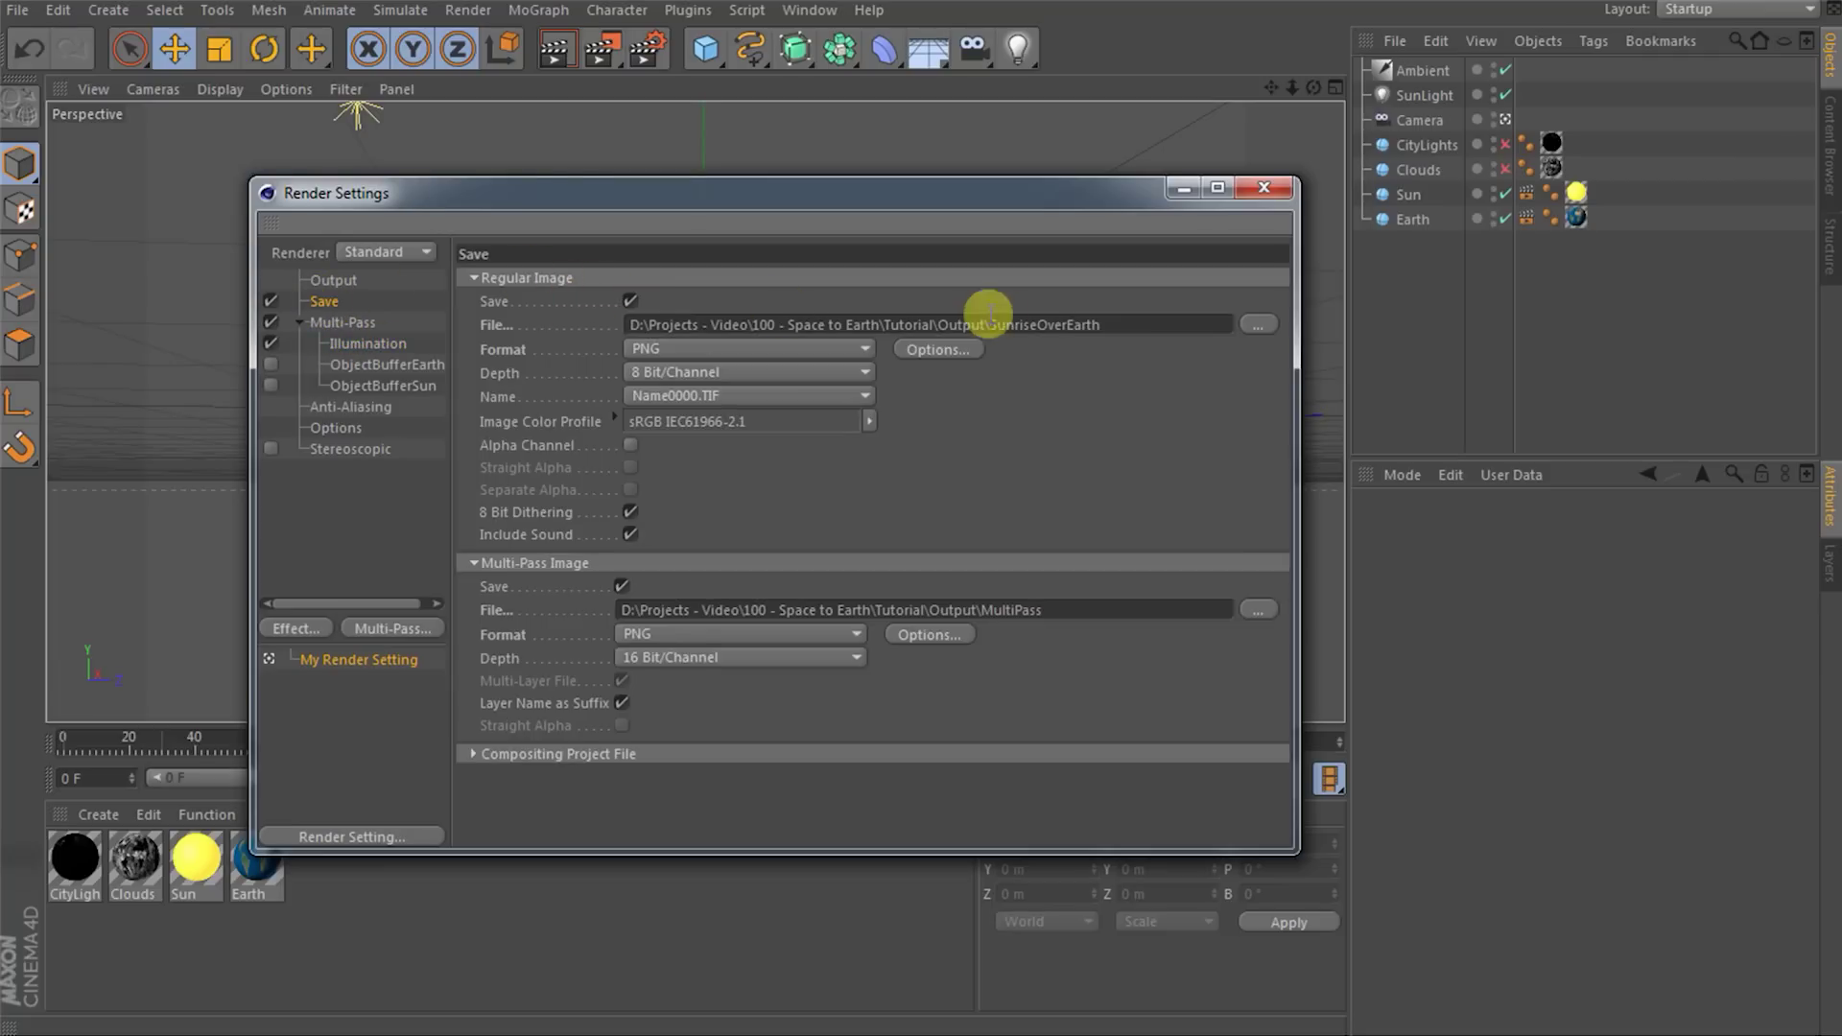
pyautogui.click(625, 307)
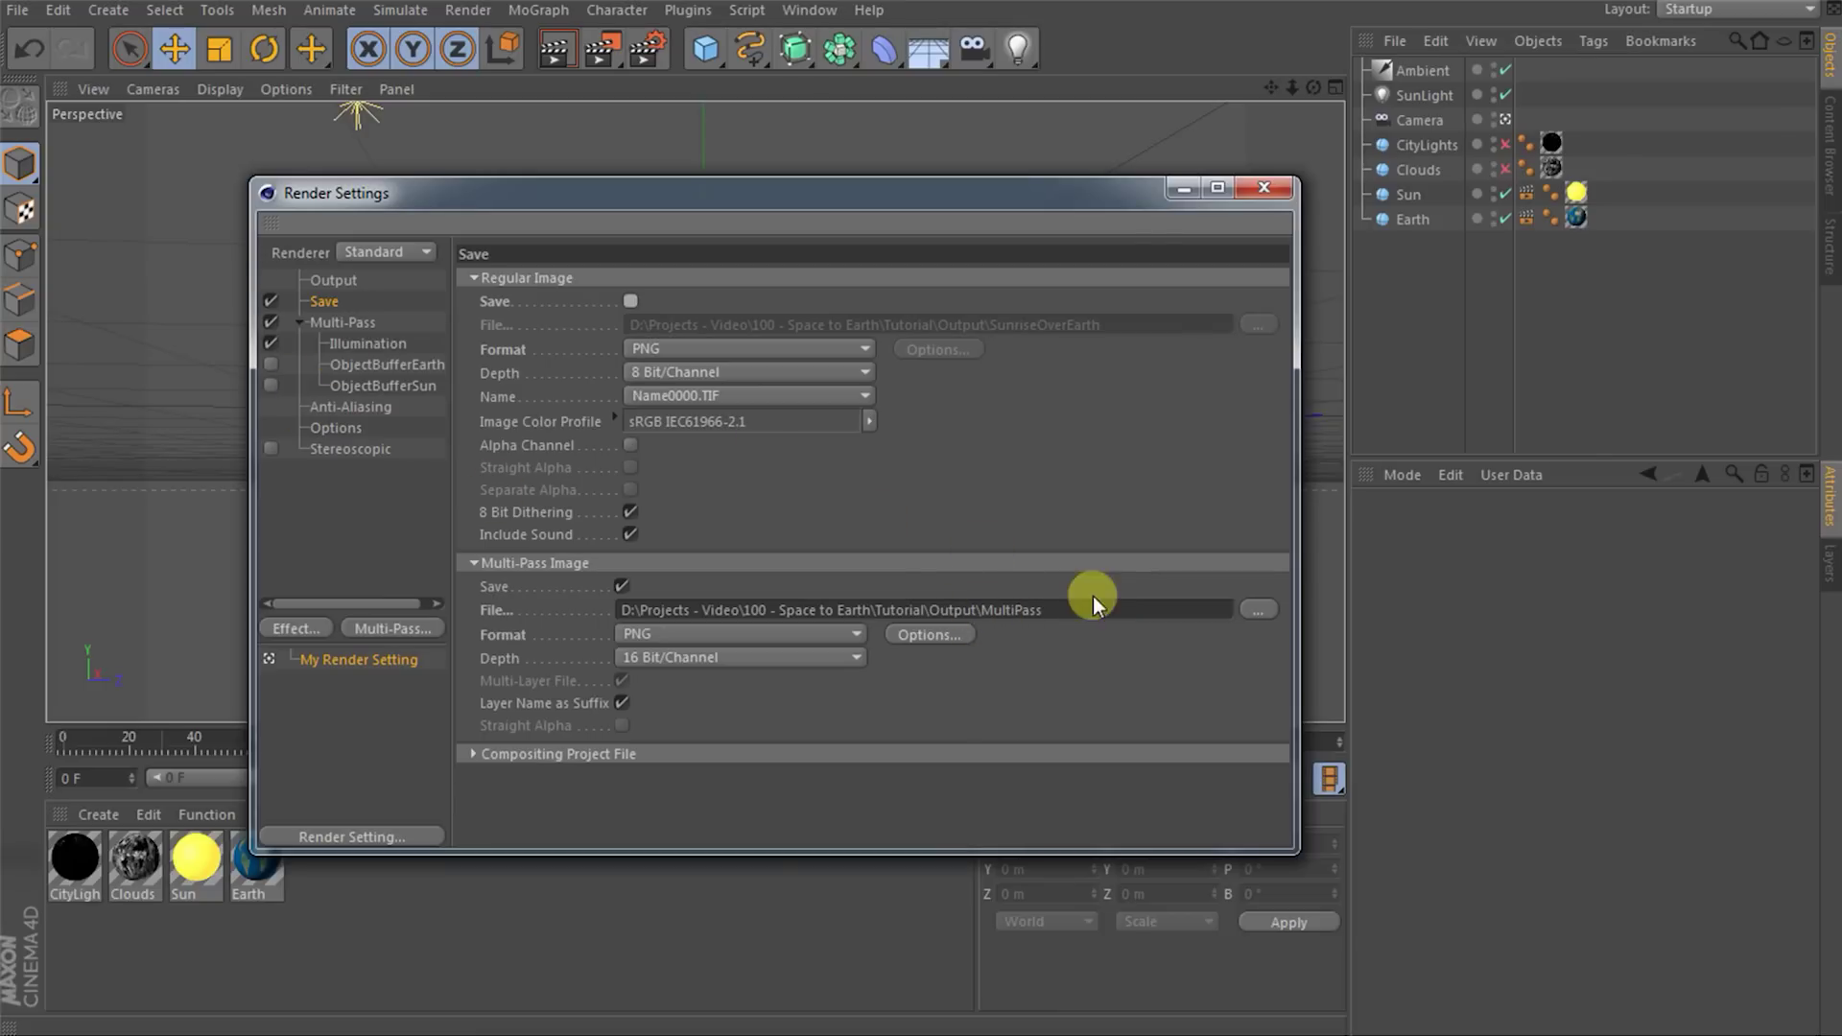
pyautogui.click(1260, 188)
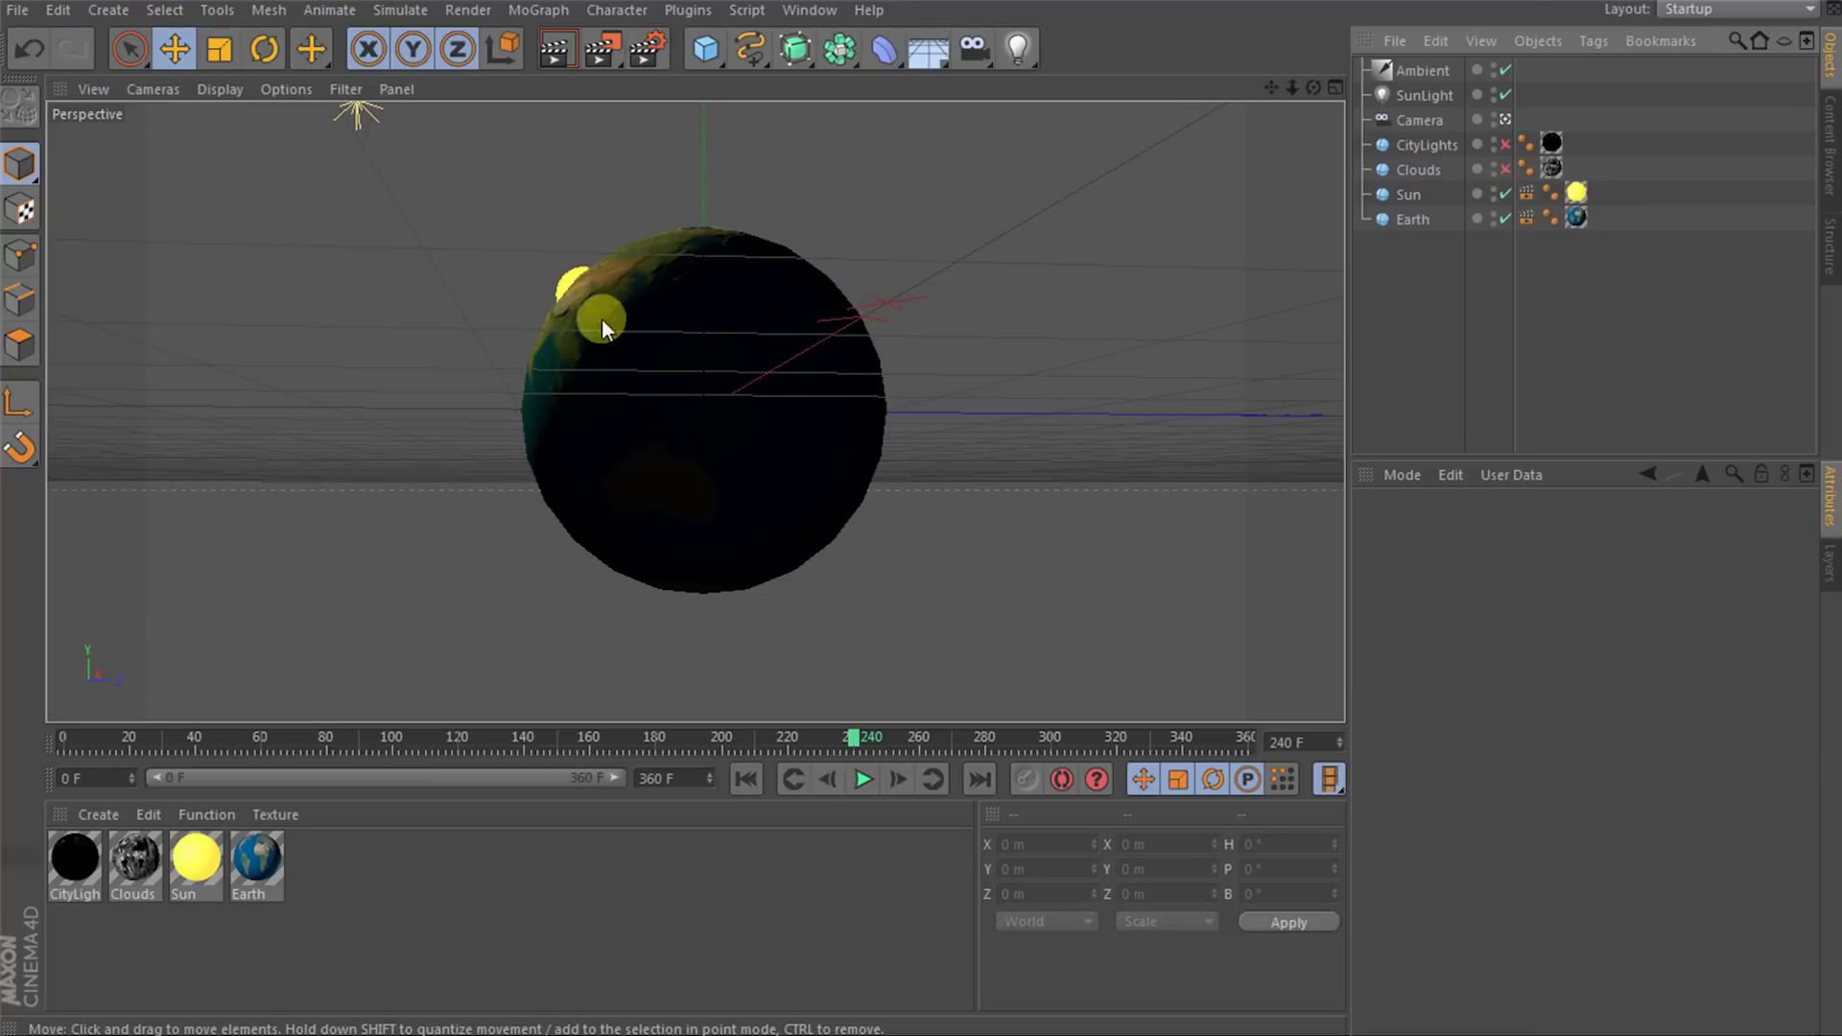
# - Move the Earth texture tag onto the Clouds sphere, preview it, and render the animation
pyautogui.moveTo(1576, 218); pyautogui.dragTo(1597, 163)
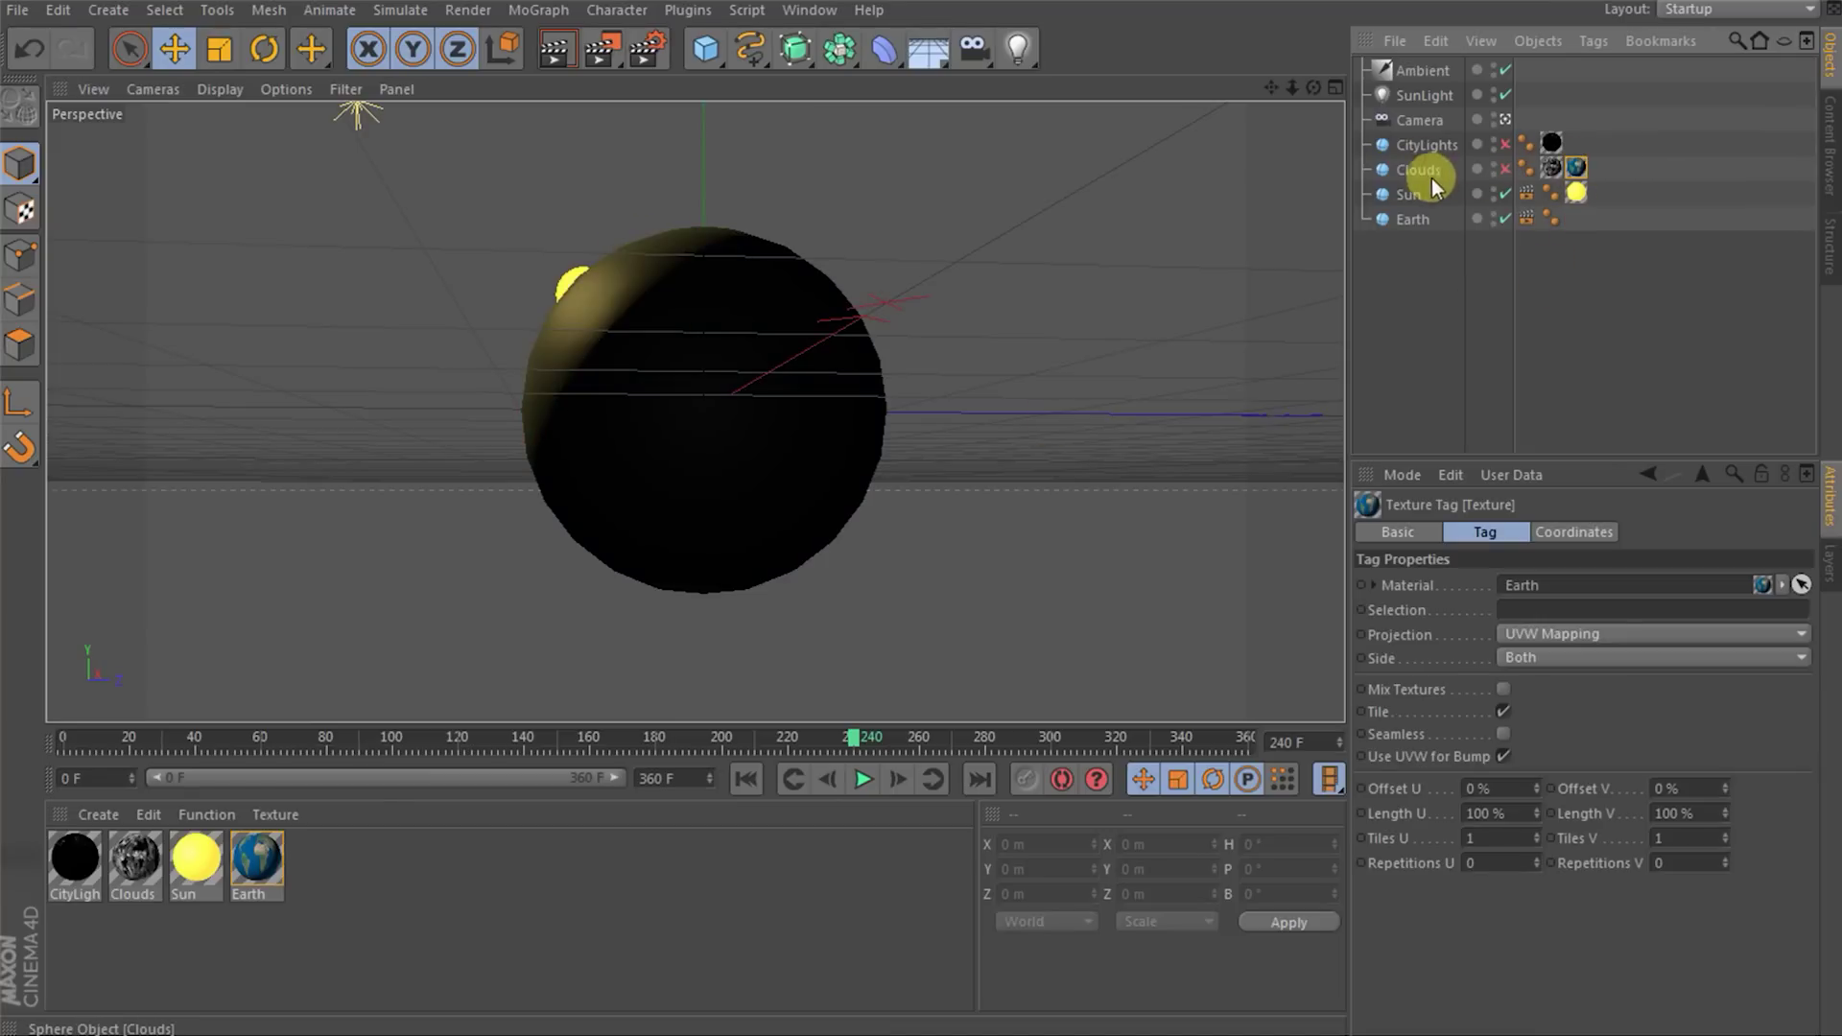
pyautogui.click(1422, 265)
pyautogui.hotkey('ctrl', 'r')
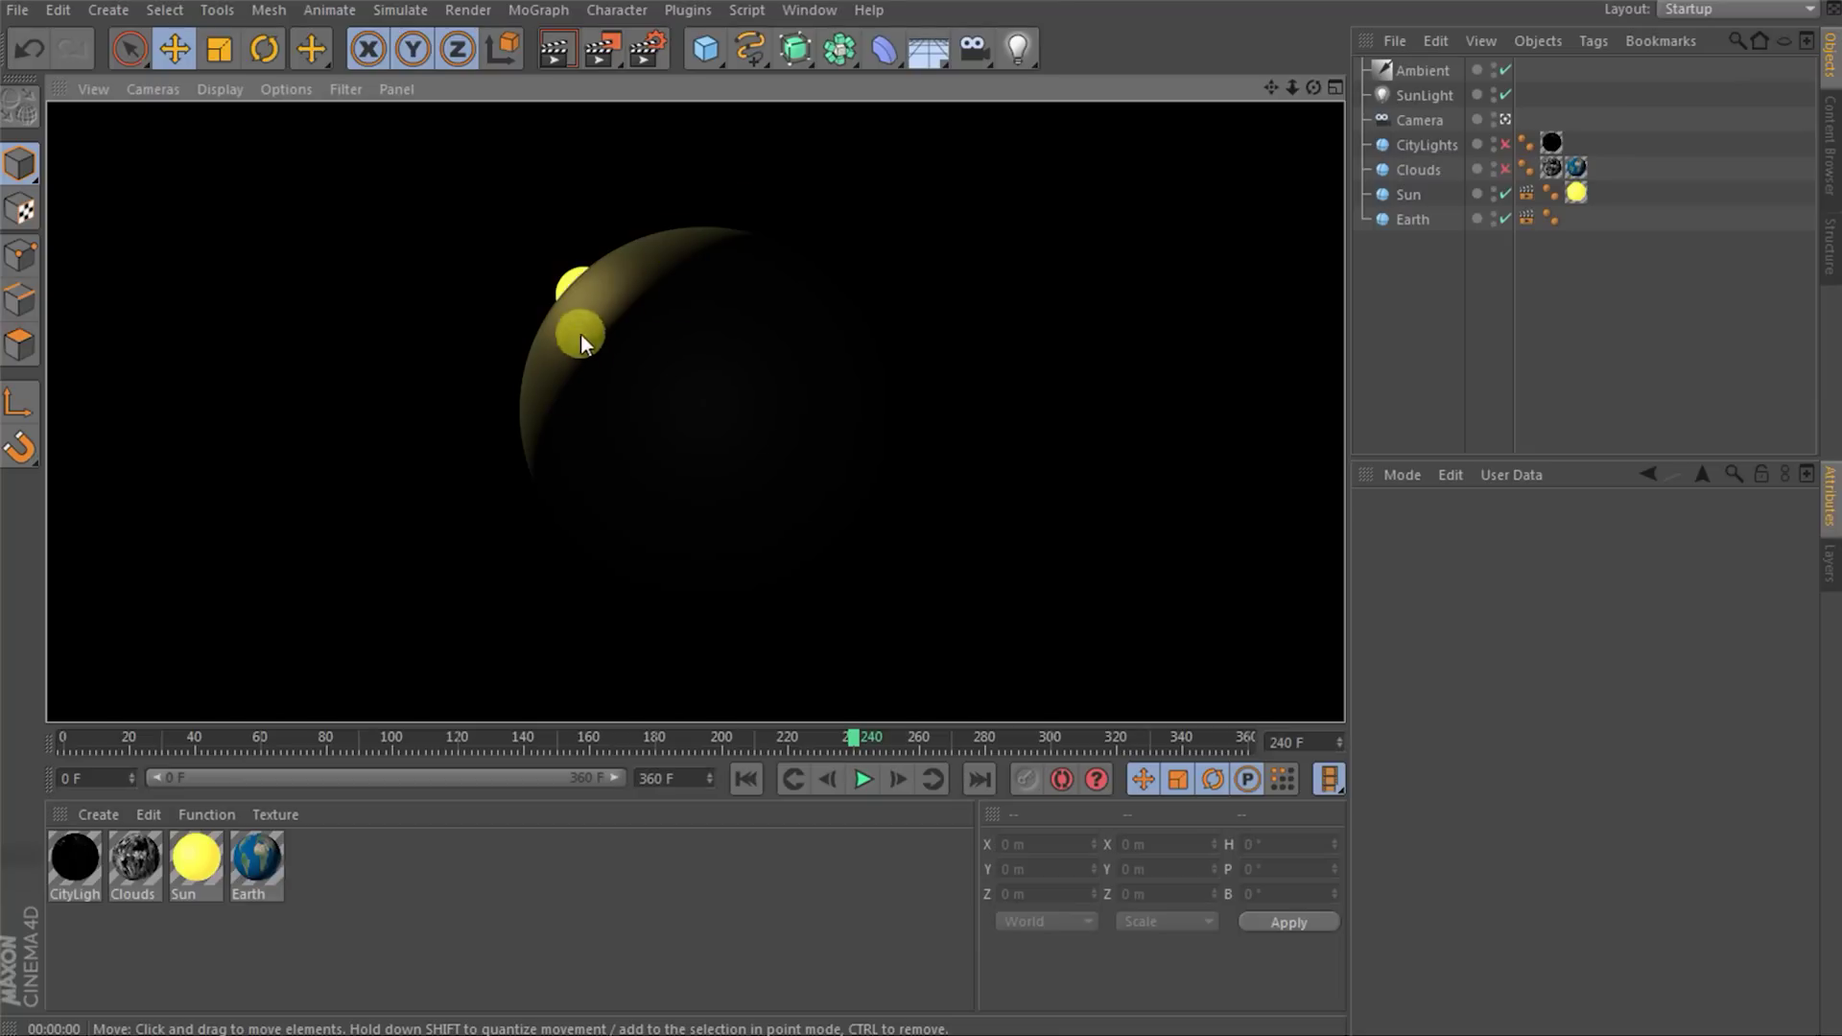
pyautogui.click(1008, 297)
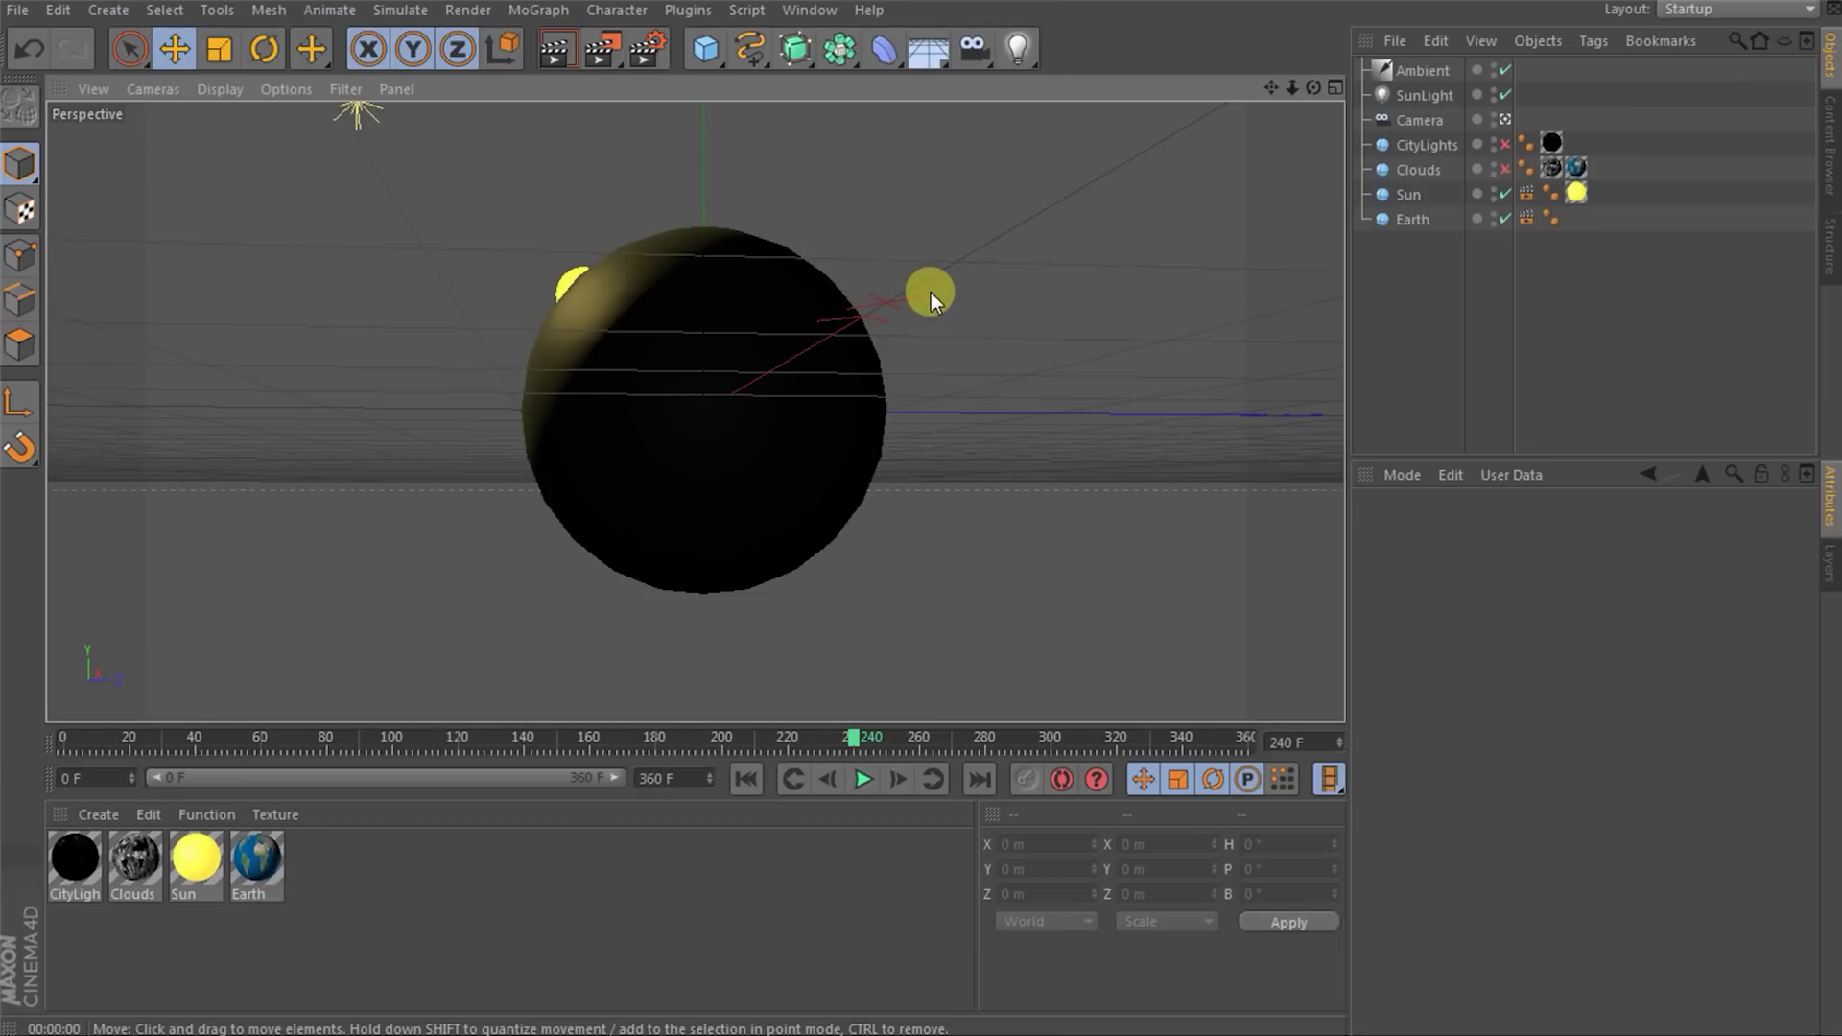
pyautogui.click(595, 52)
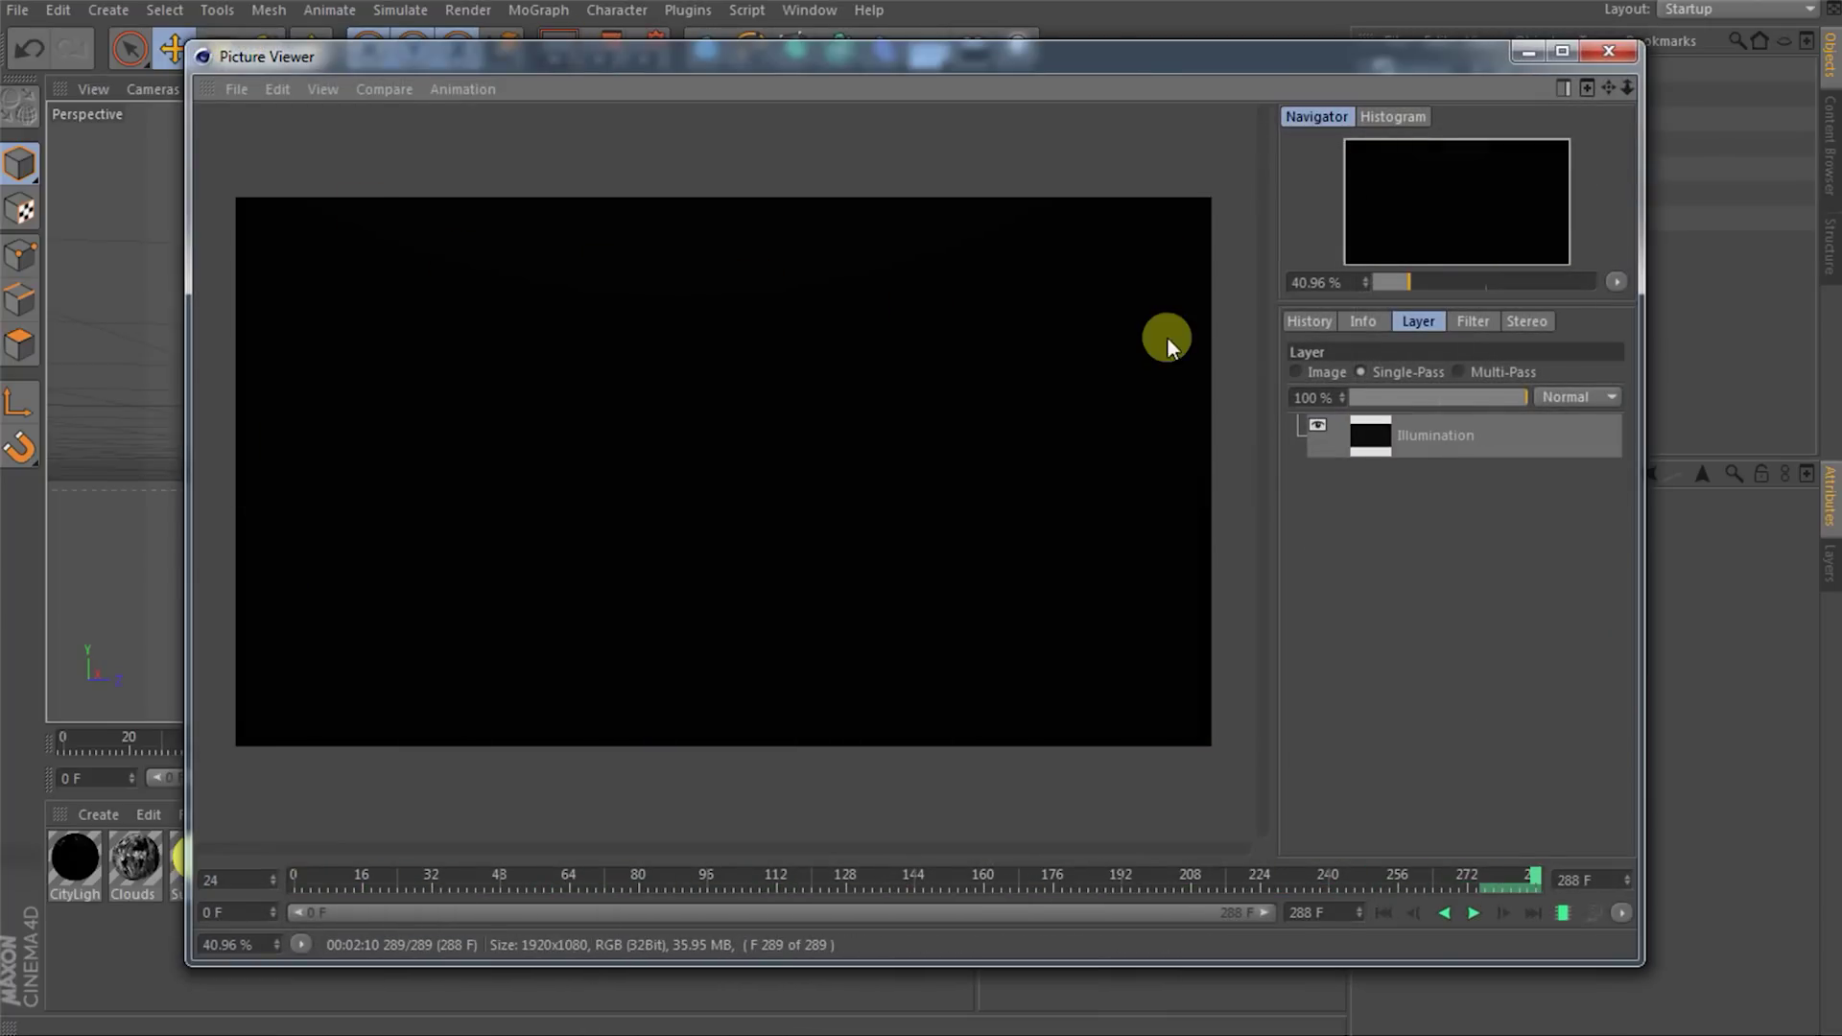
pyautogui.click(1604, 50)
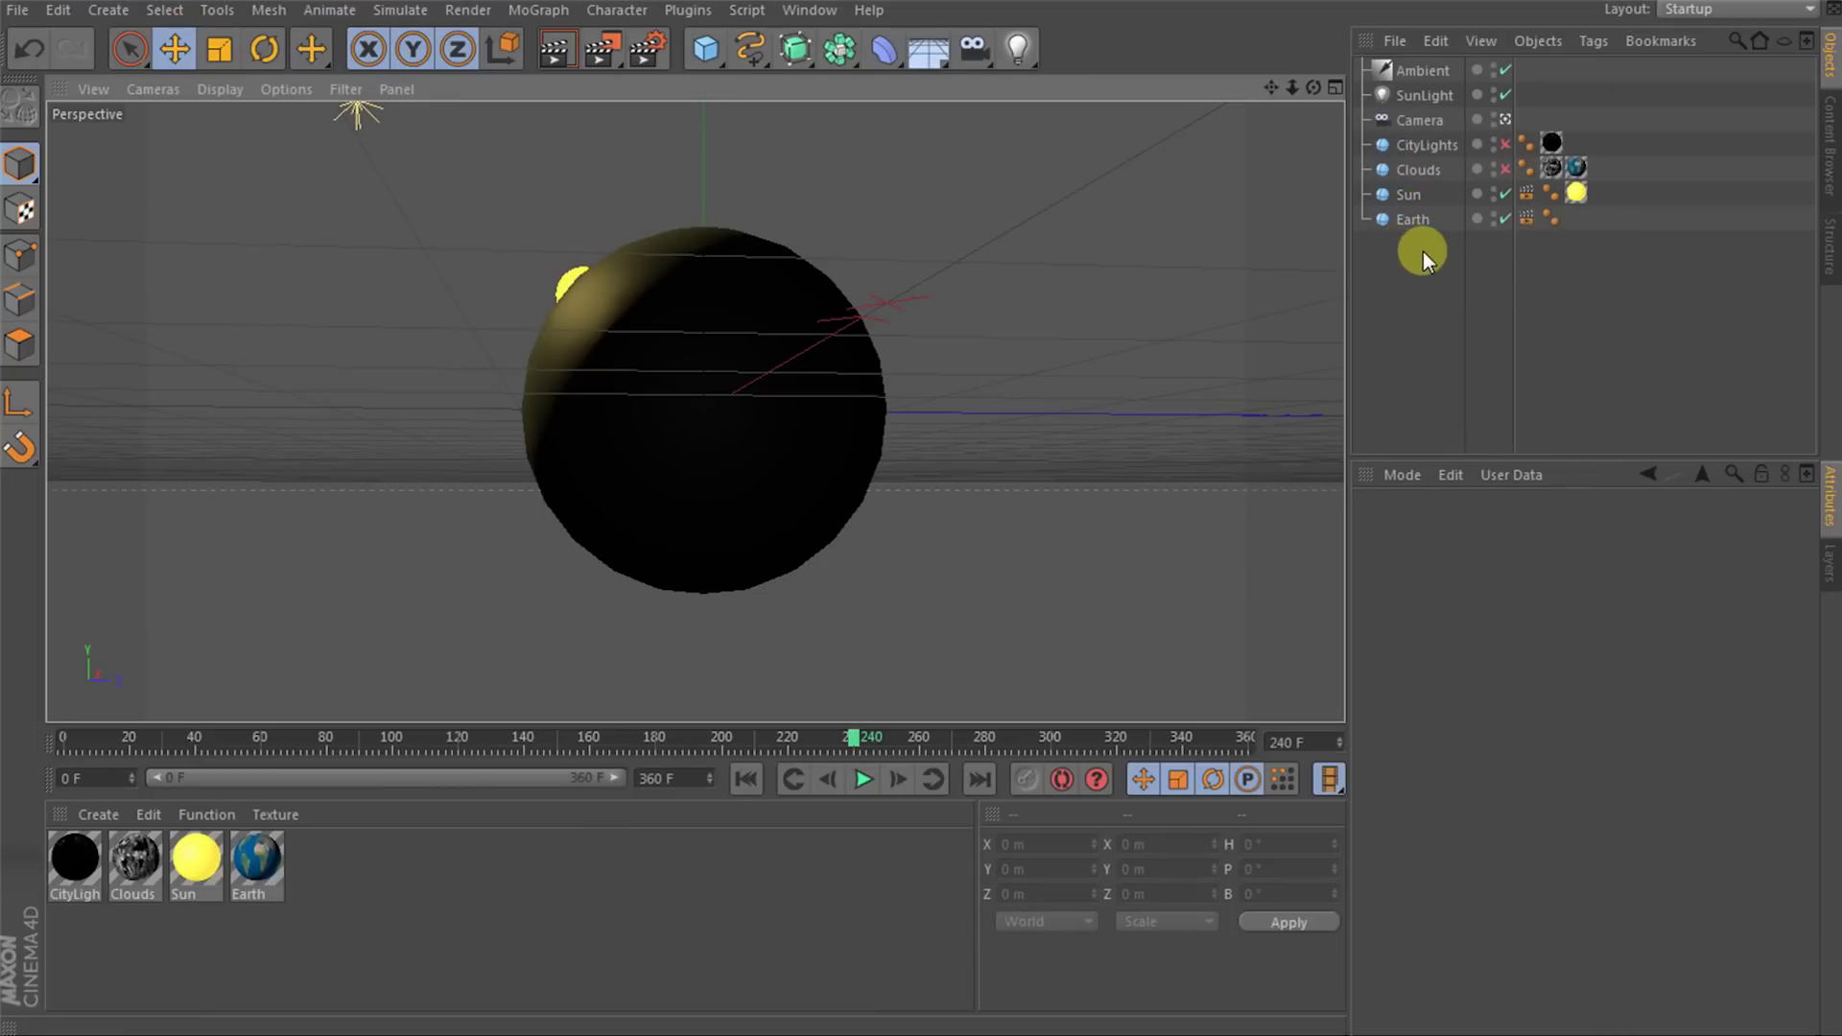
# - Return the texture tag to Earth, disable rendering of Earth and Sun, and reopen Render Settings
pyautogui.moveTo(1578, 169); pyautogui.dragTo(1575, 217)
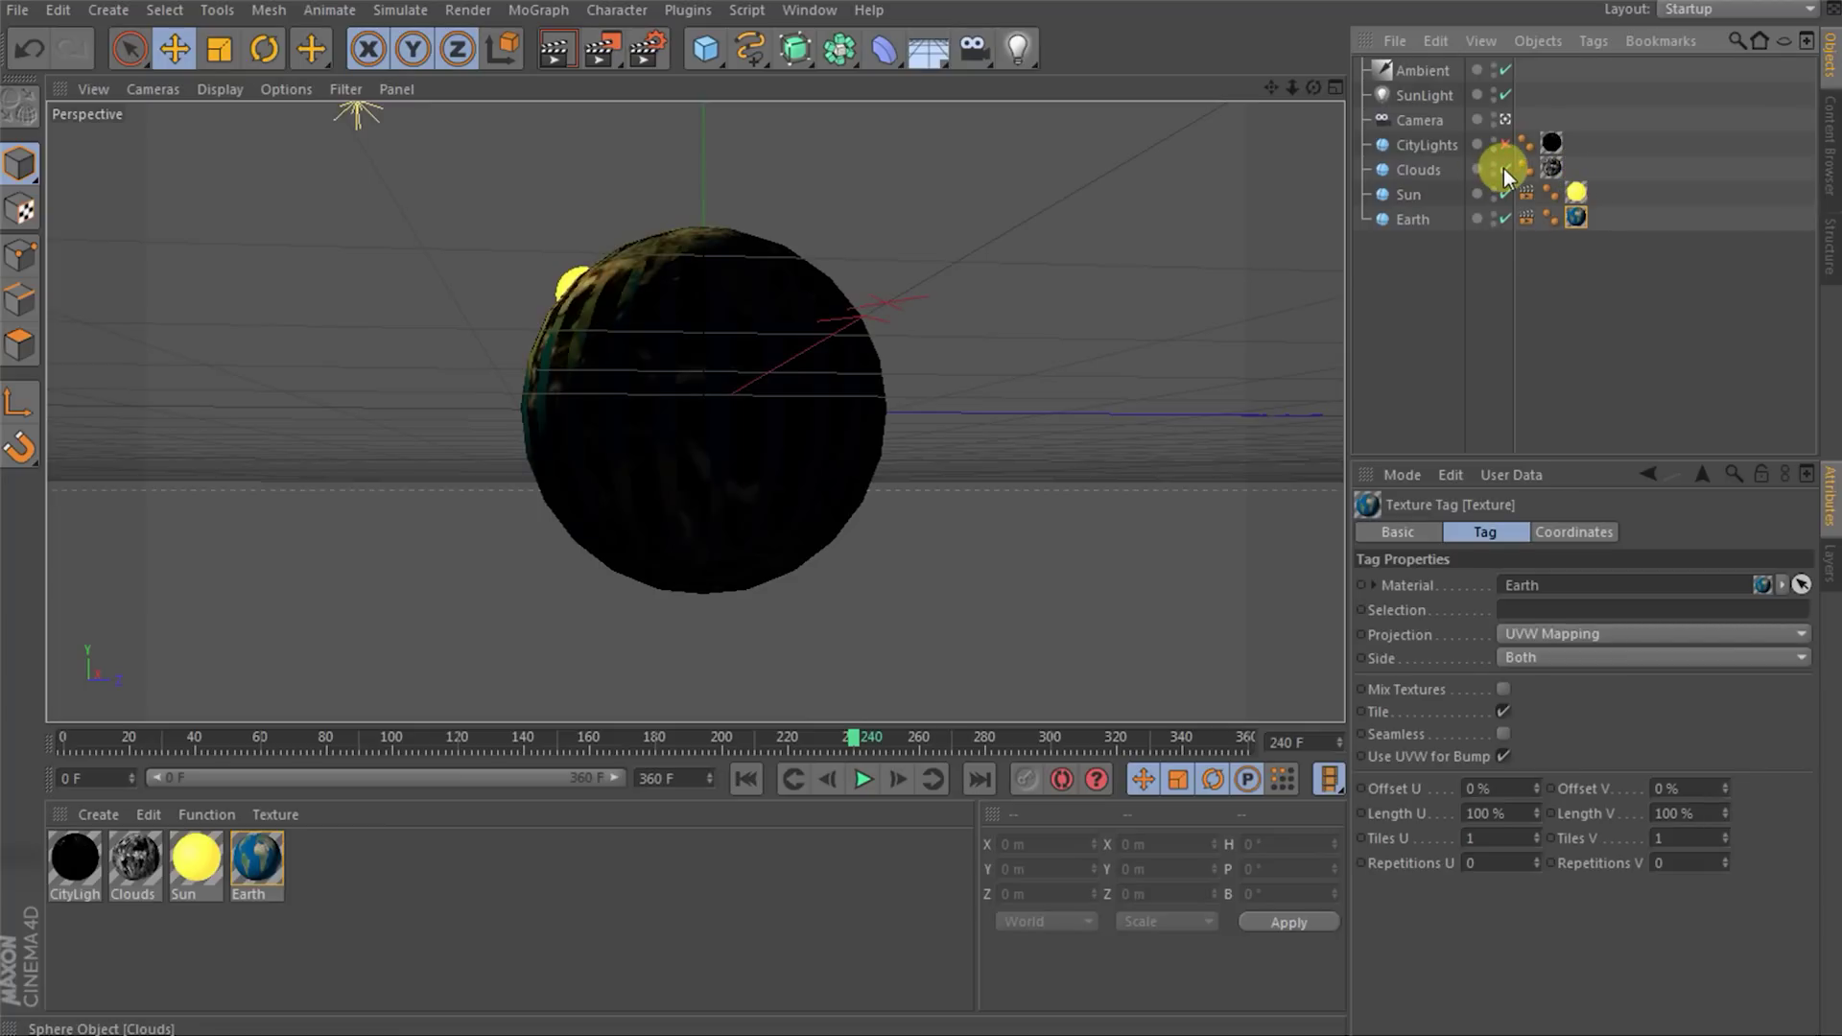
pyautogui.click(1504, 219)
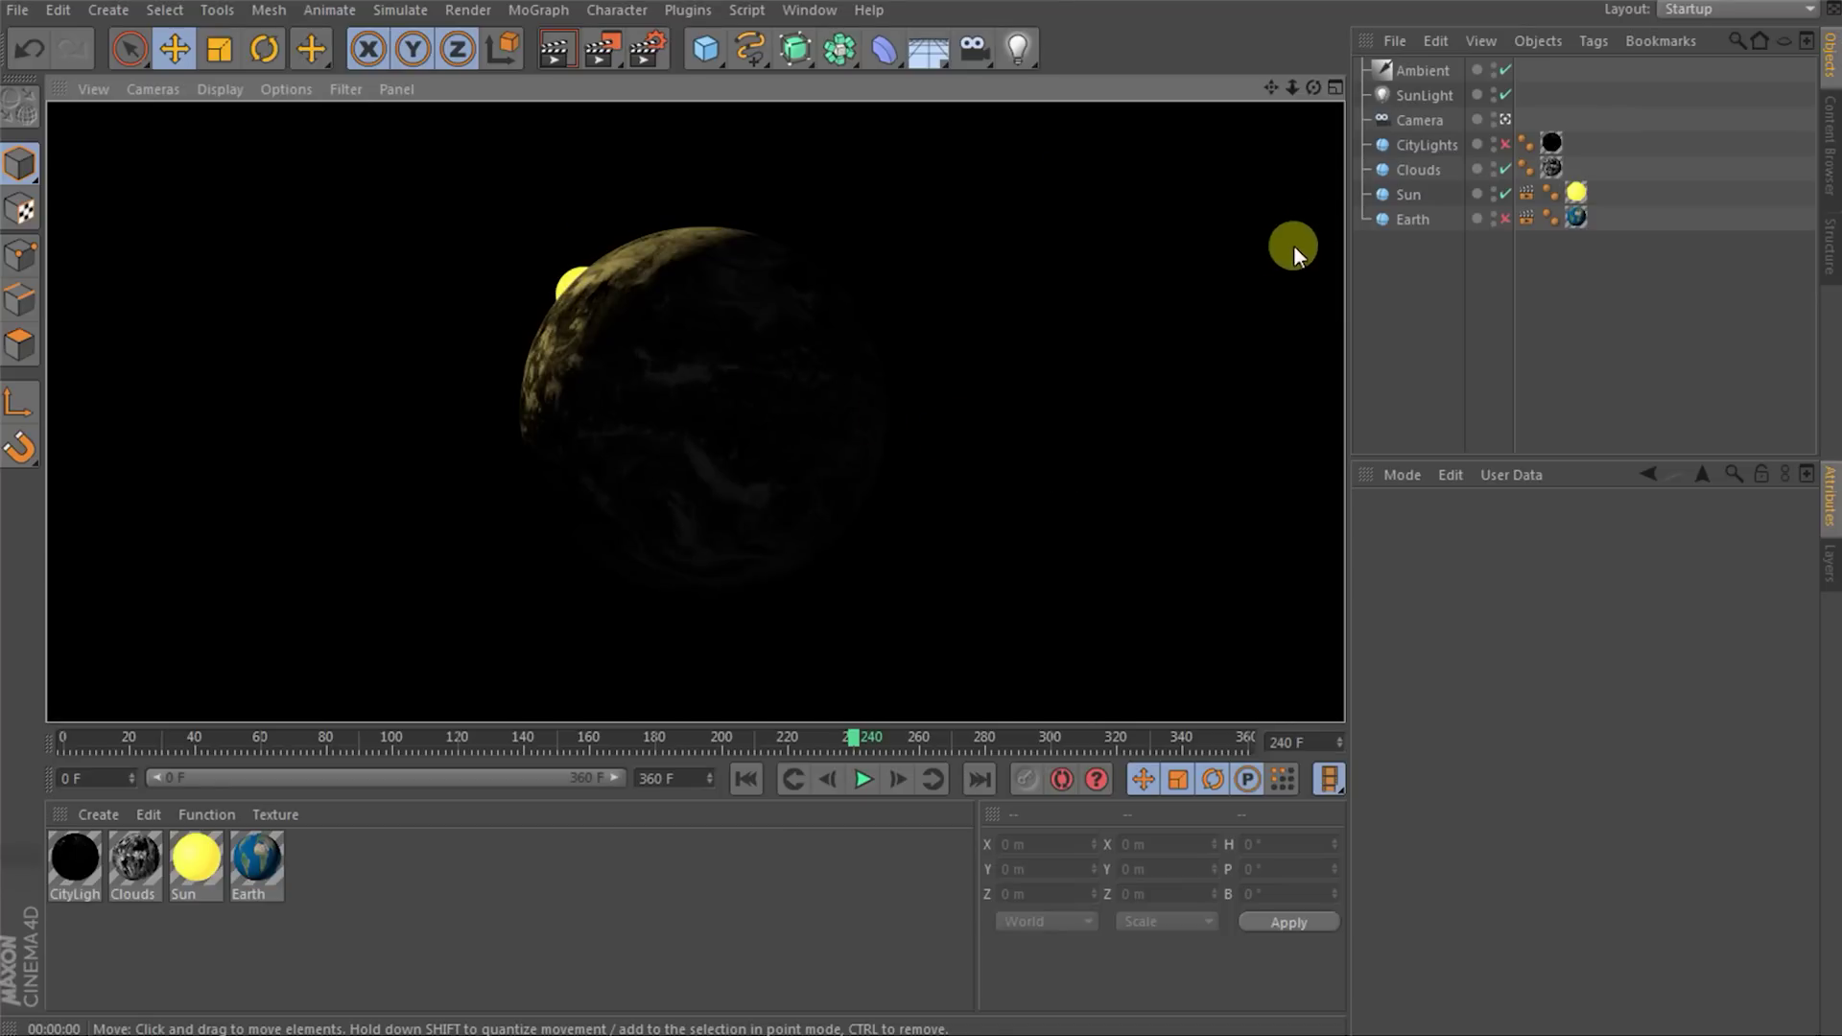
pyautogui.click(1504, 195)
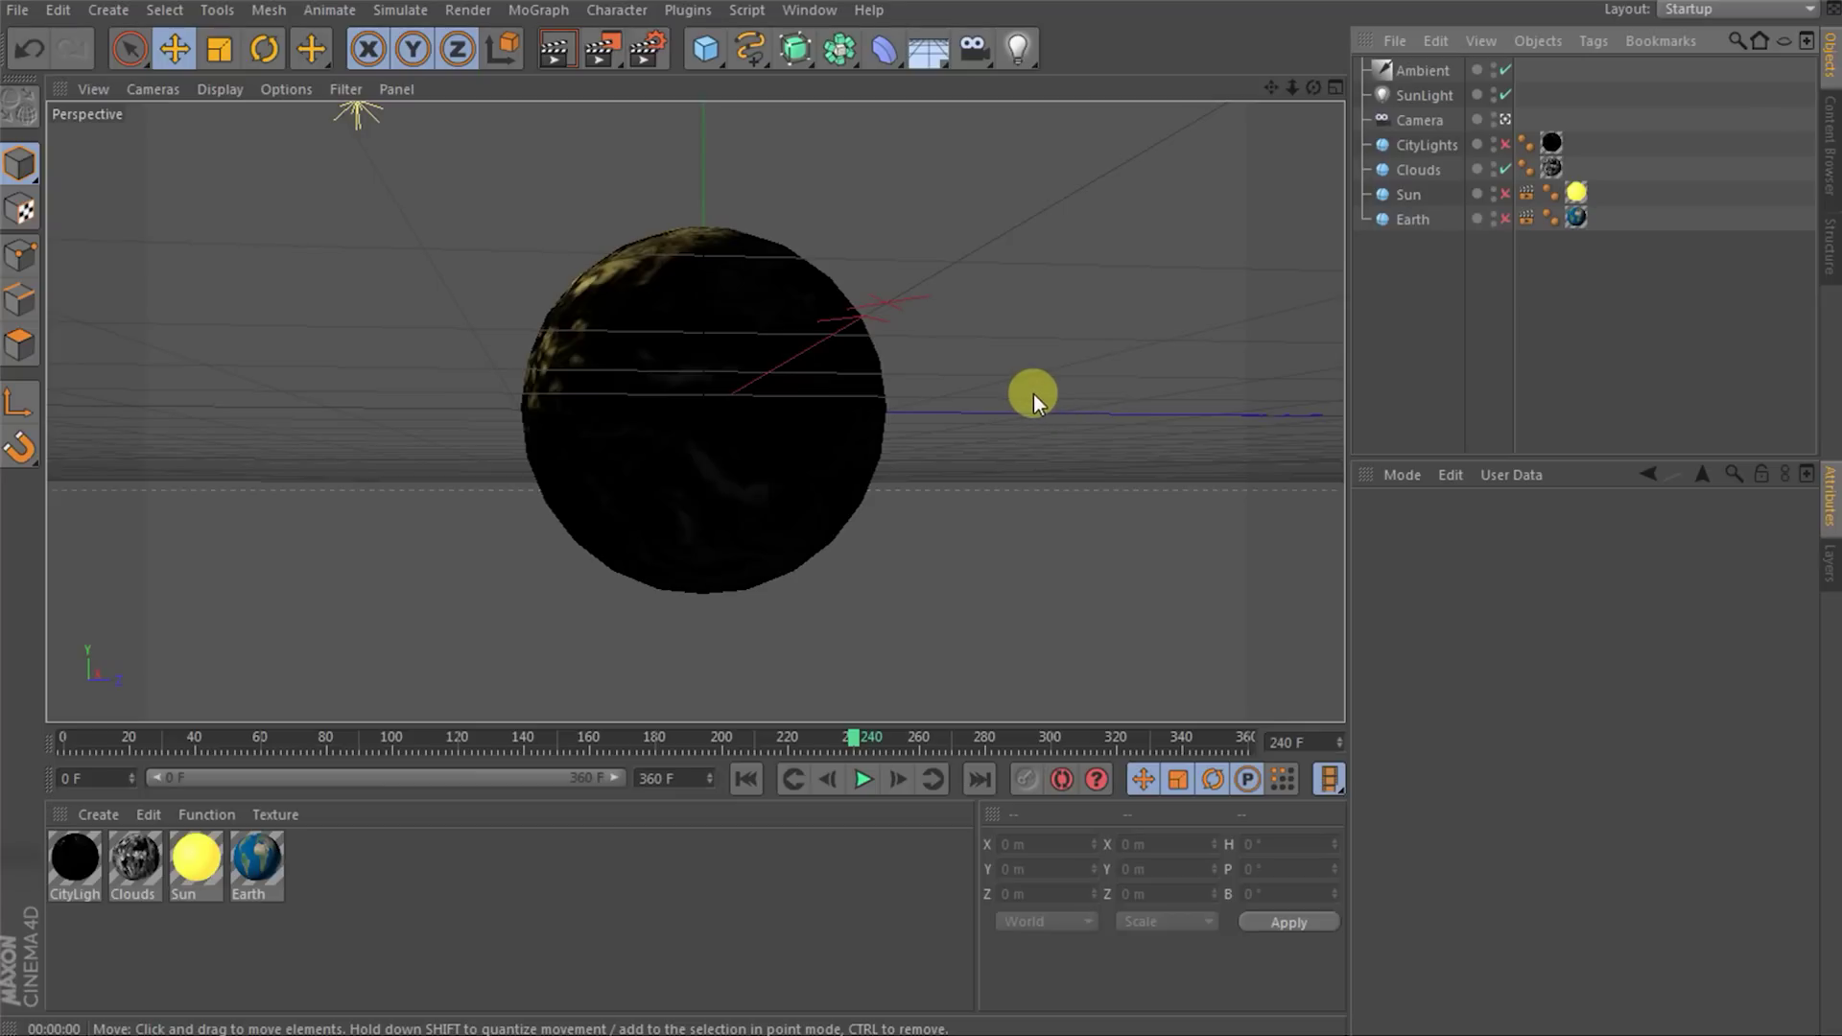
pyautogui.click(651, 52)
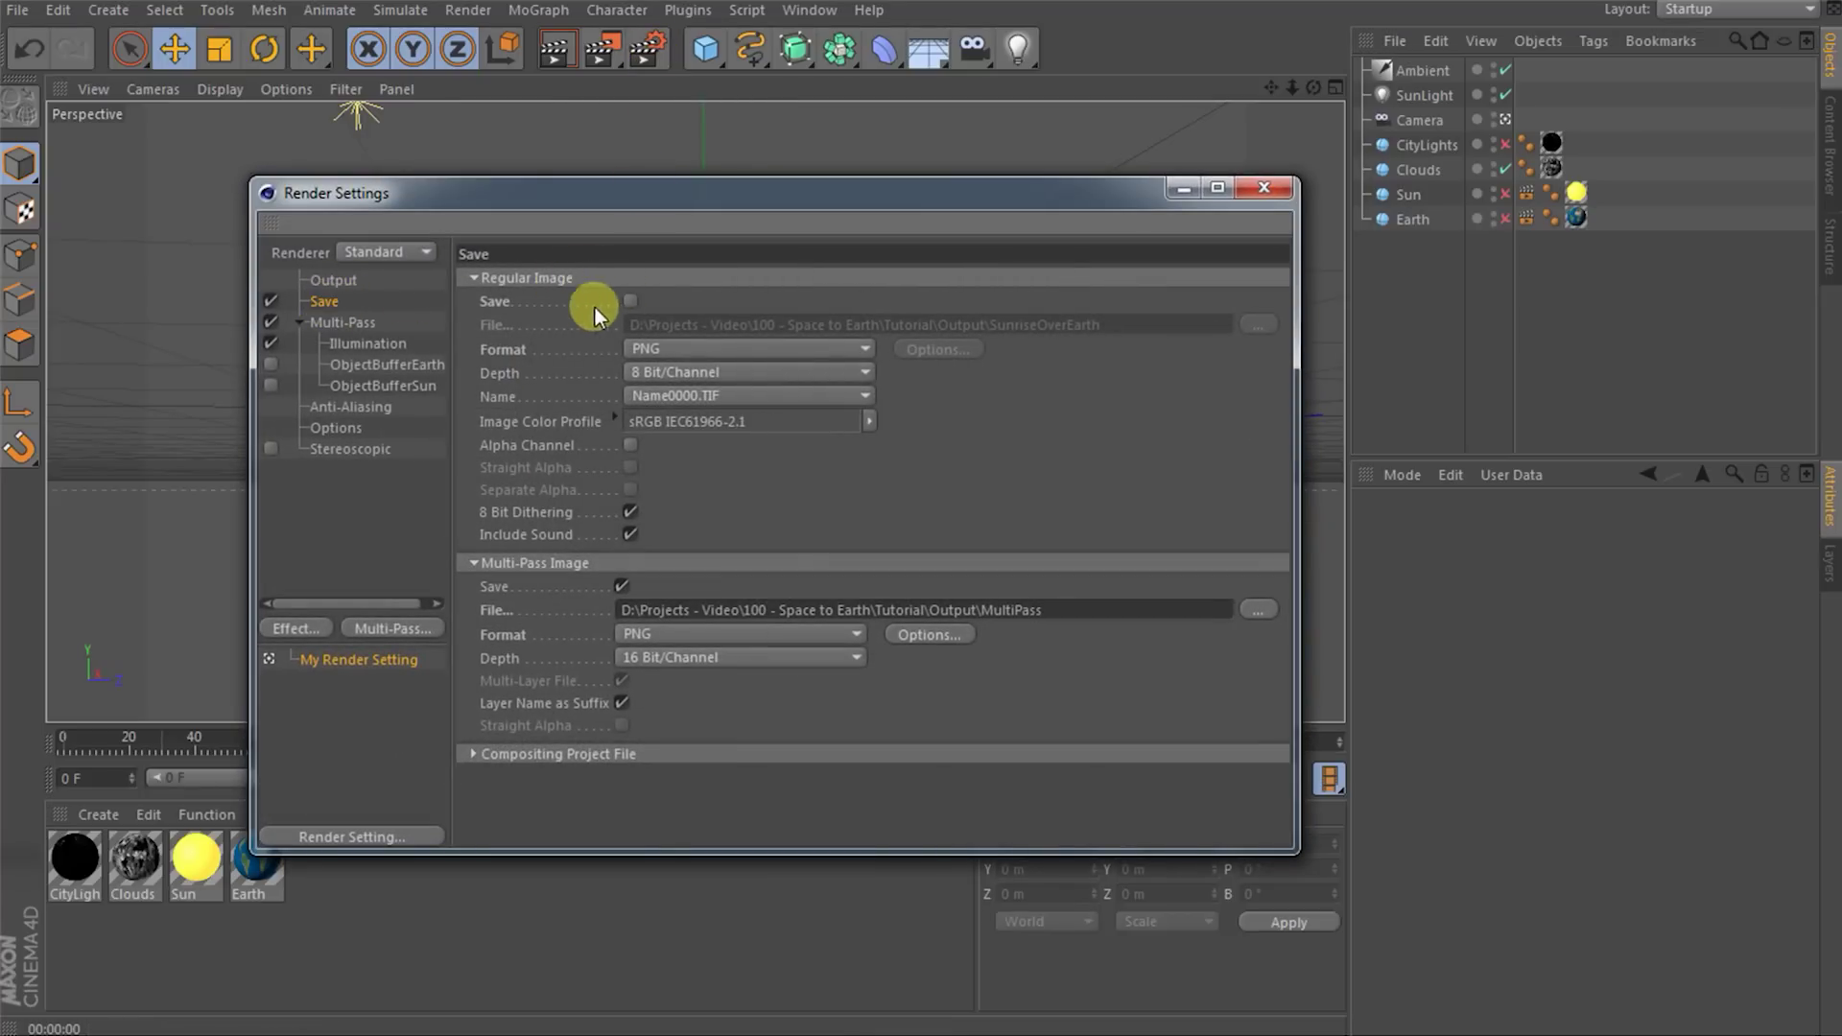
# - Save regular images to Output\Clouds, turn multi-pass saving and Multi-Pass off, and close Render Settings
pyautogui.click(626, 300)
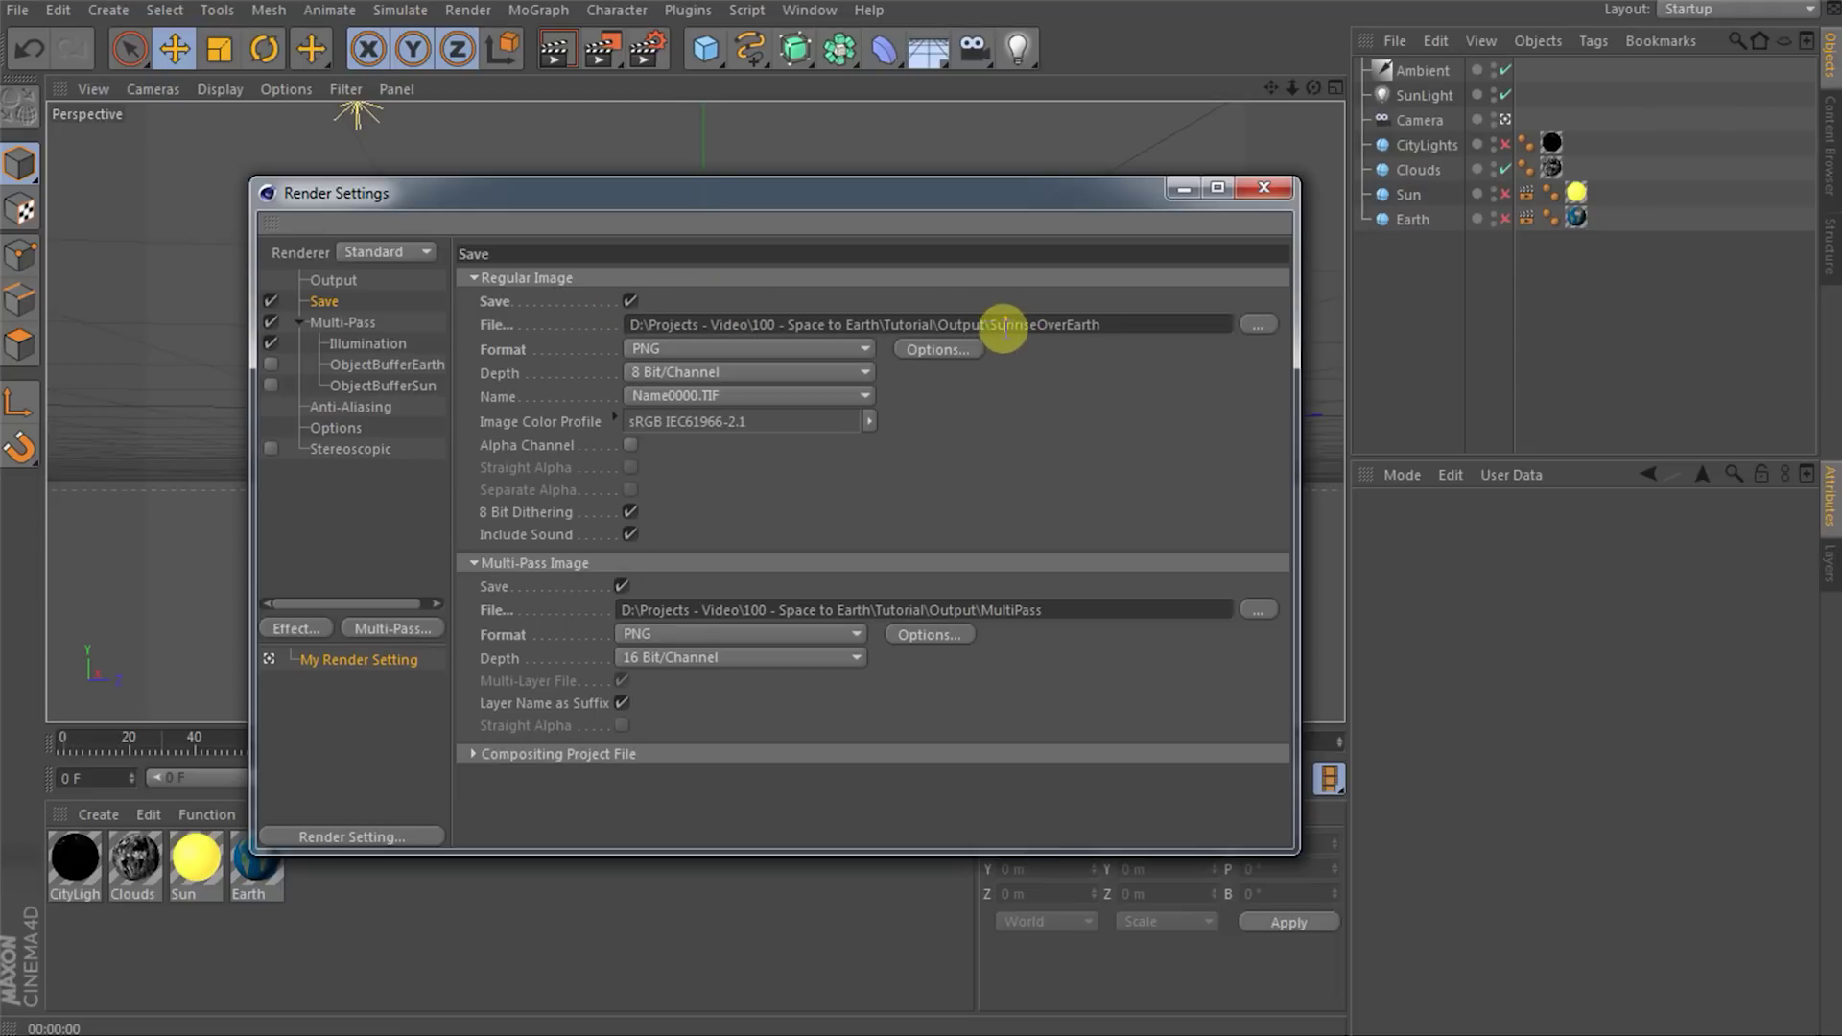
pyautogui.click(1081, 325)
pyautogui.moveTo(990, 325); pyautogui.dragTo(1211, 342)
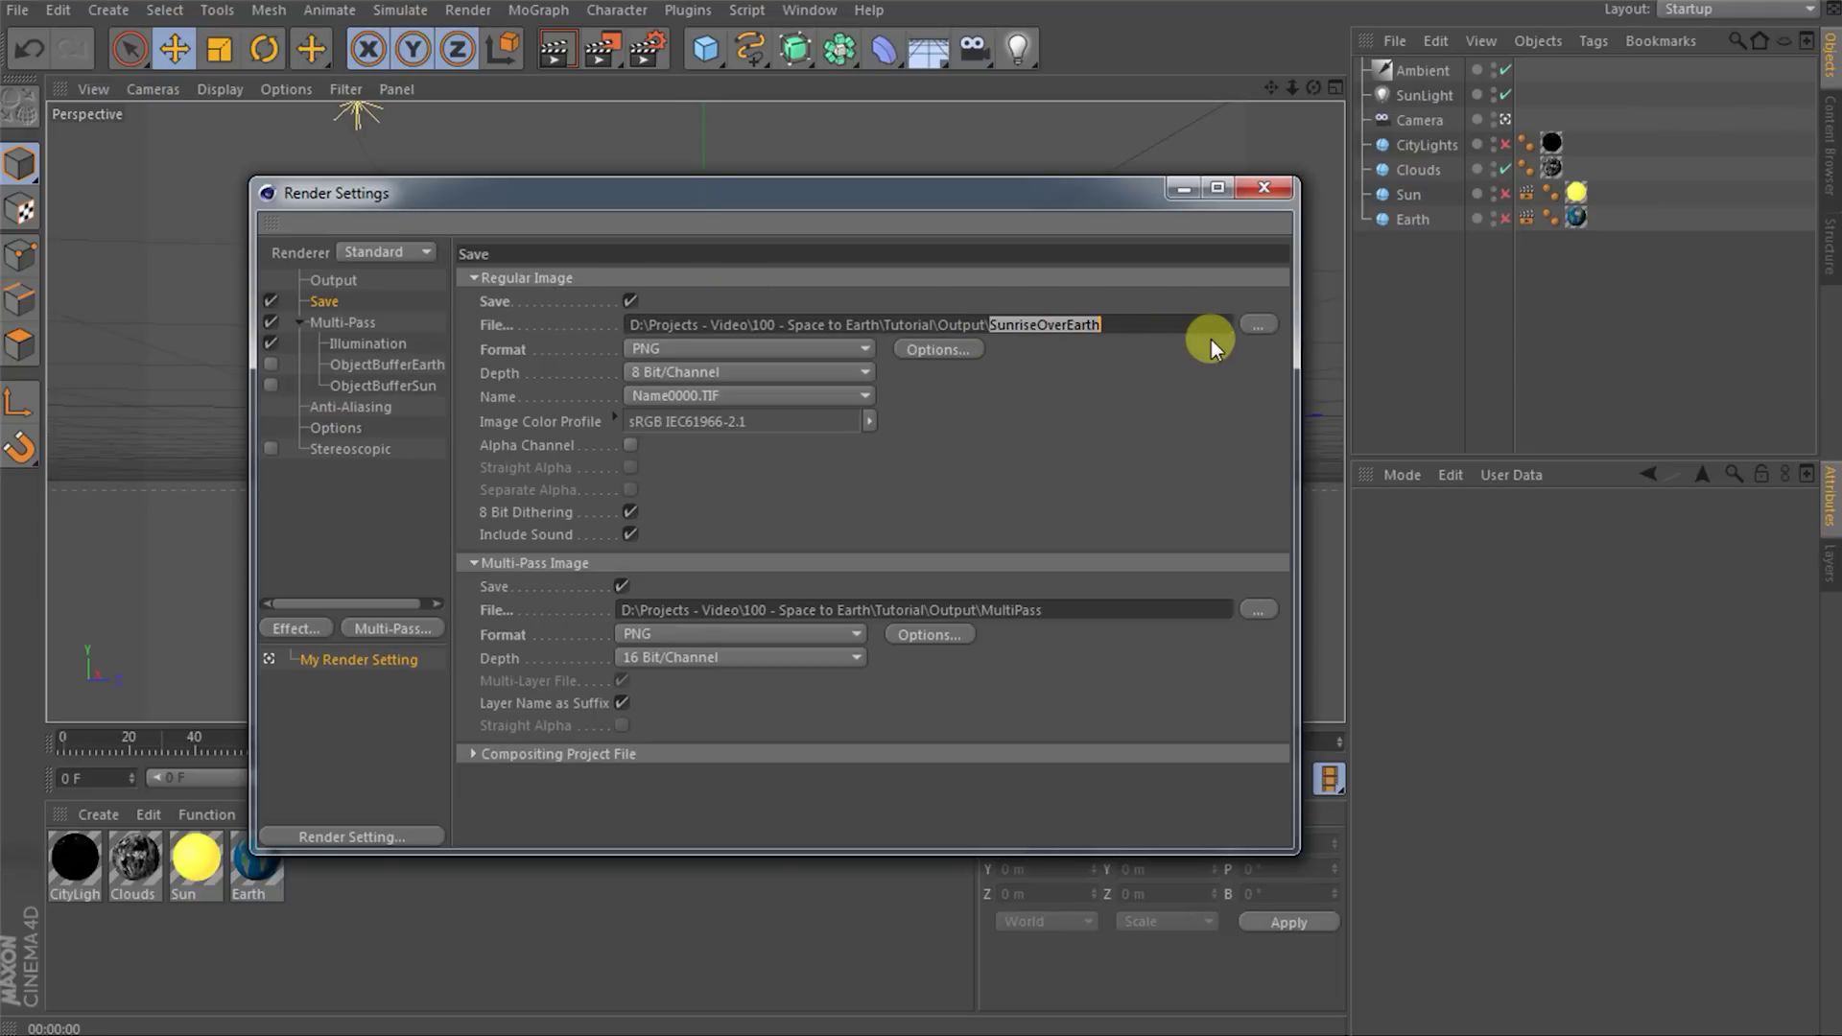
pyautogui.write('Clouds')
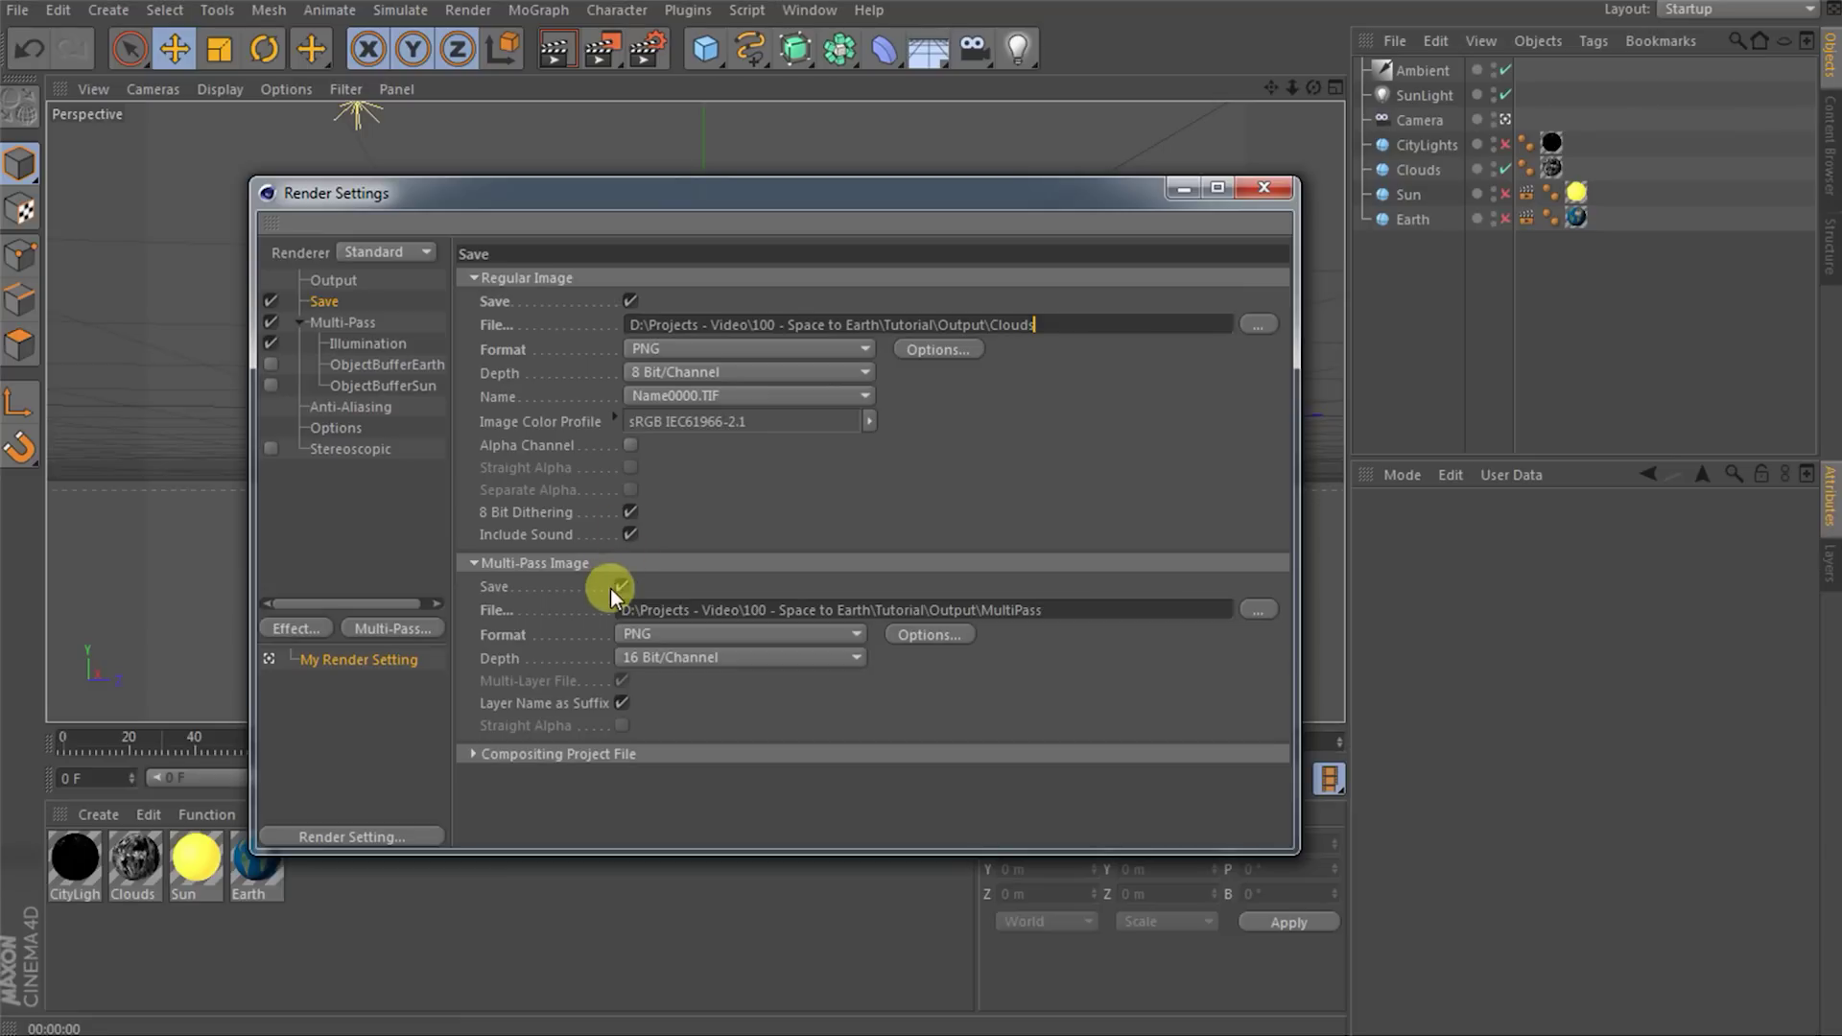
pyautogui.click(620, 586)
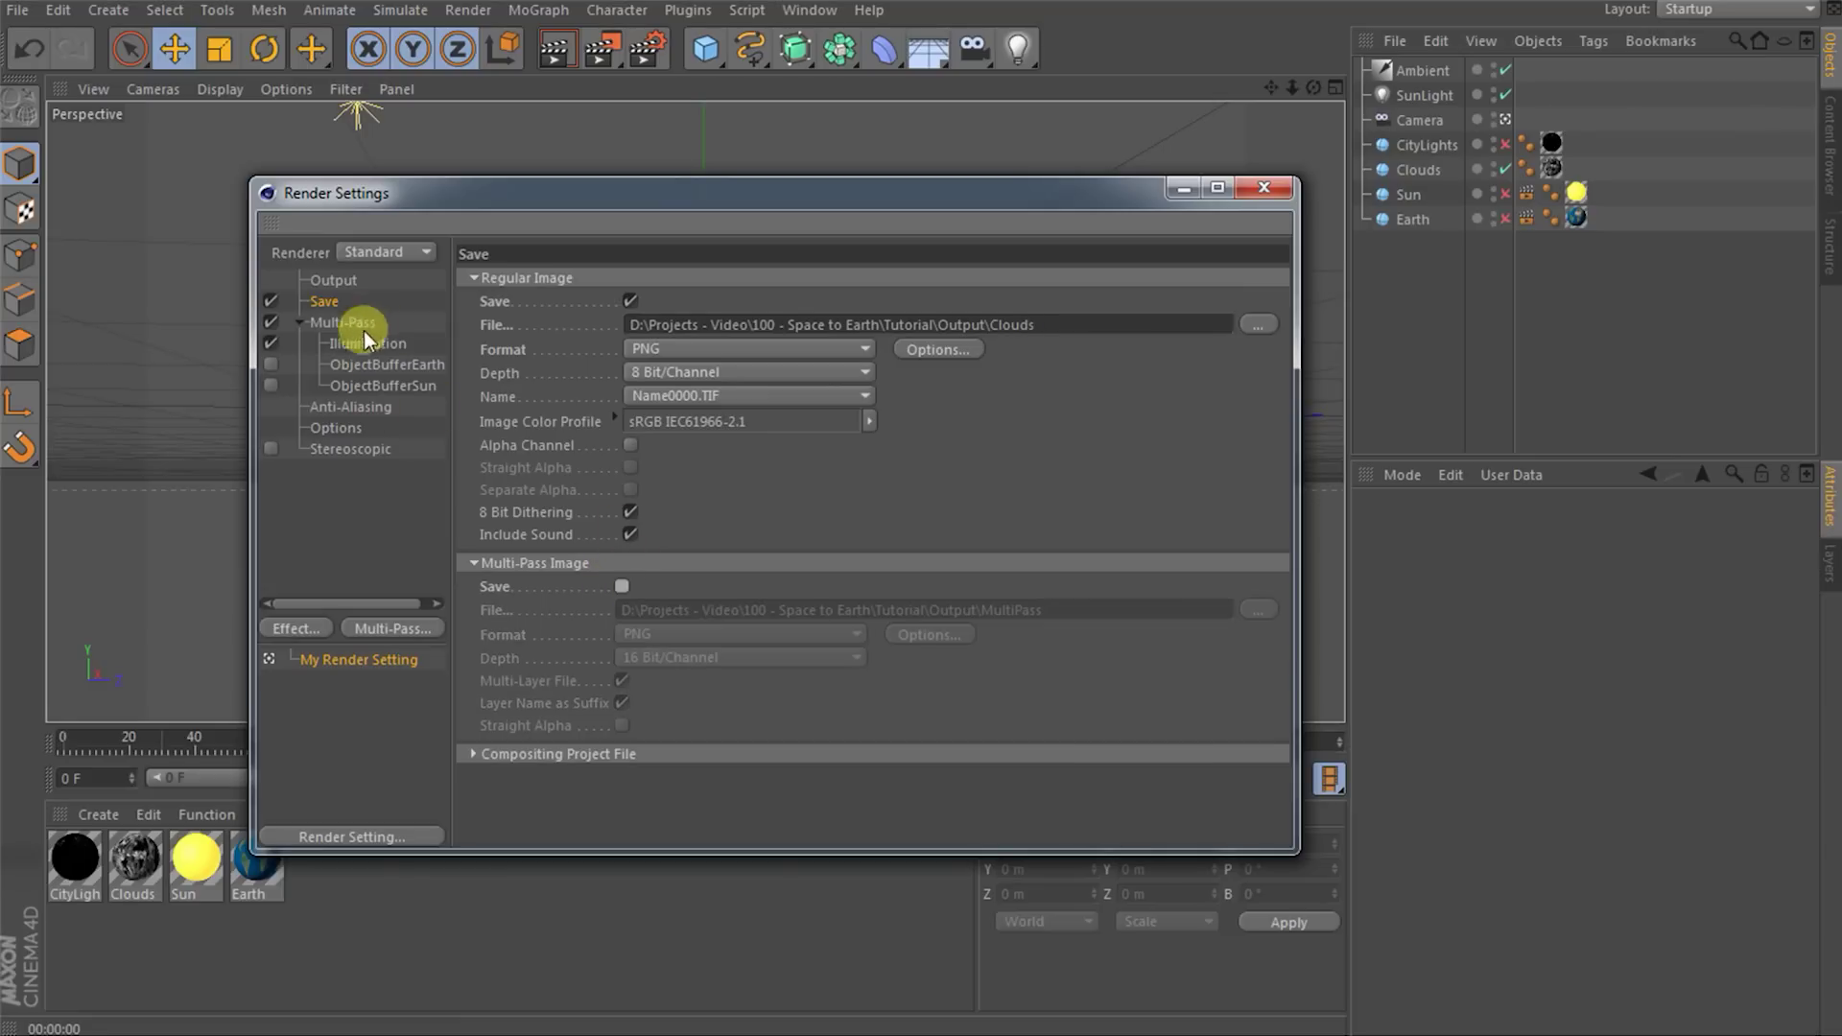
pyautogui.click(270, 323)
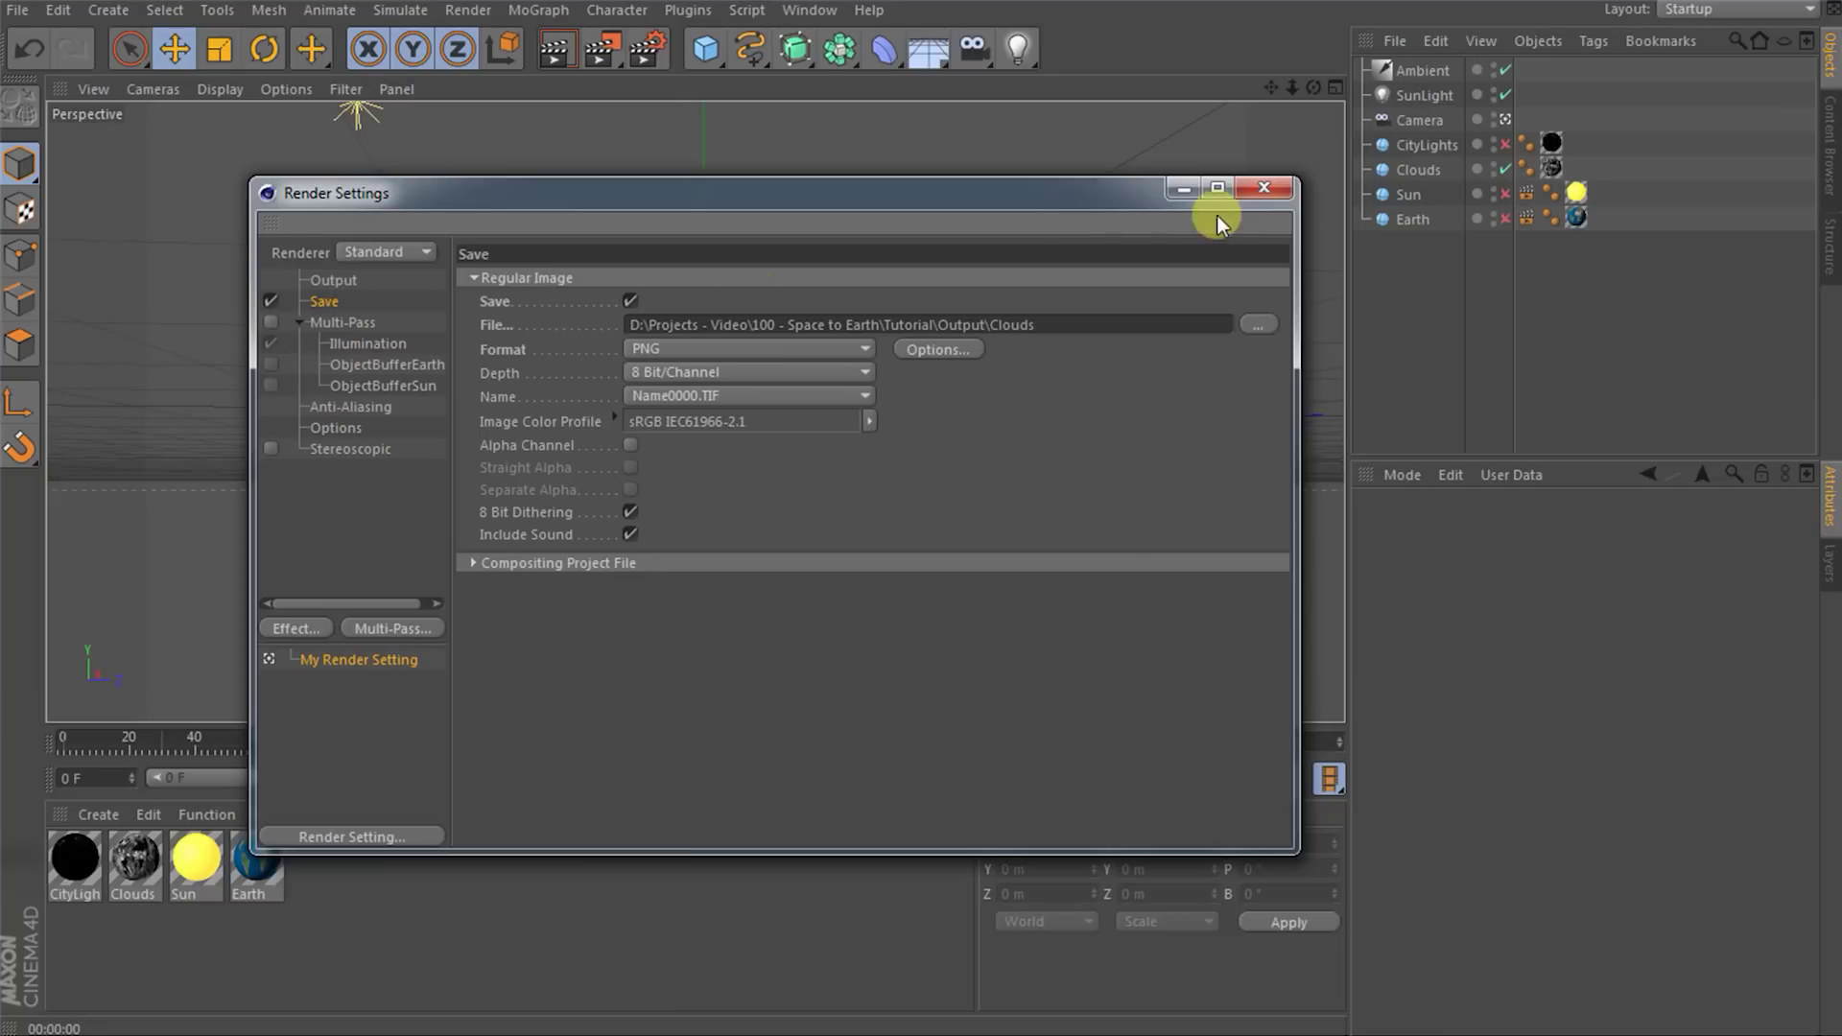
pyautogui.click(1265, 188)
# - Scrub the timeline, render the clouds animation to Picture Viewer, and close it
pyautogui.moveTo(853, 739); pyautogui.dragTo(942, 738)
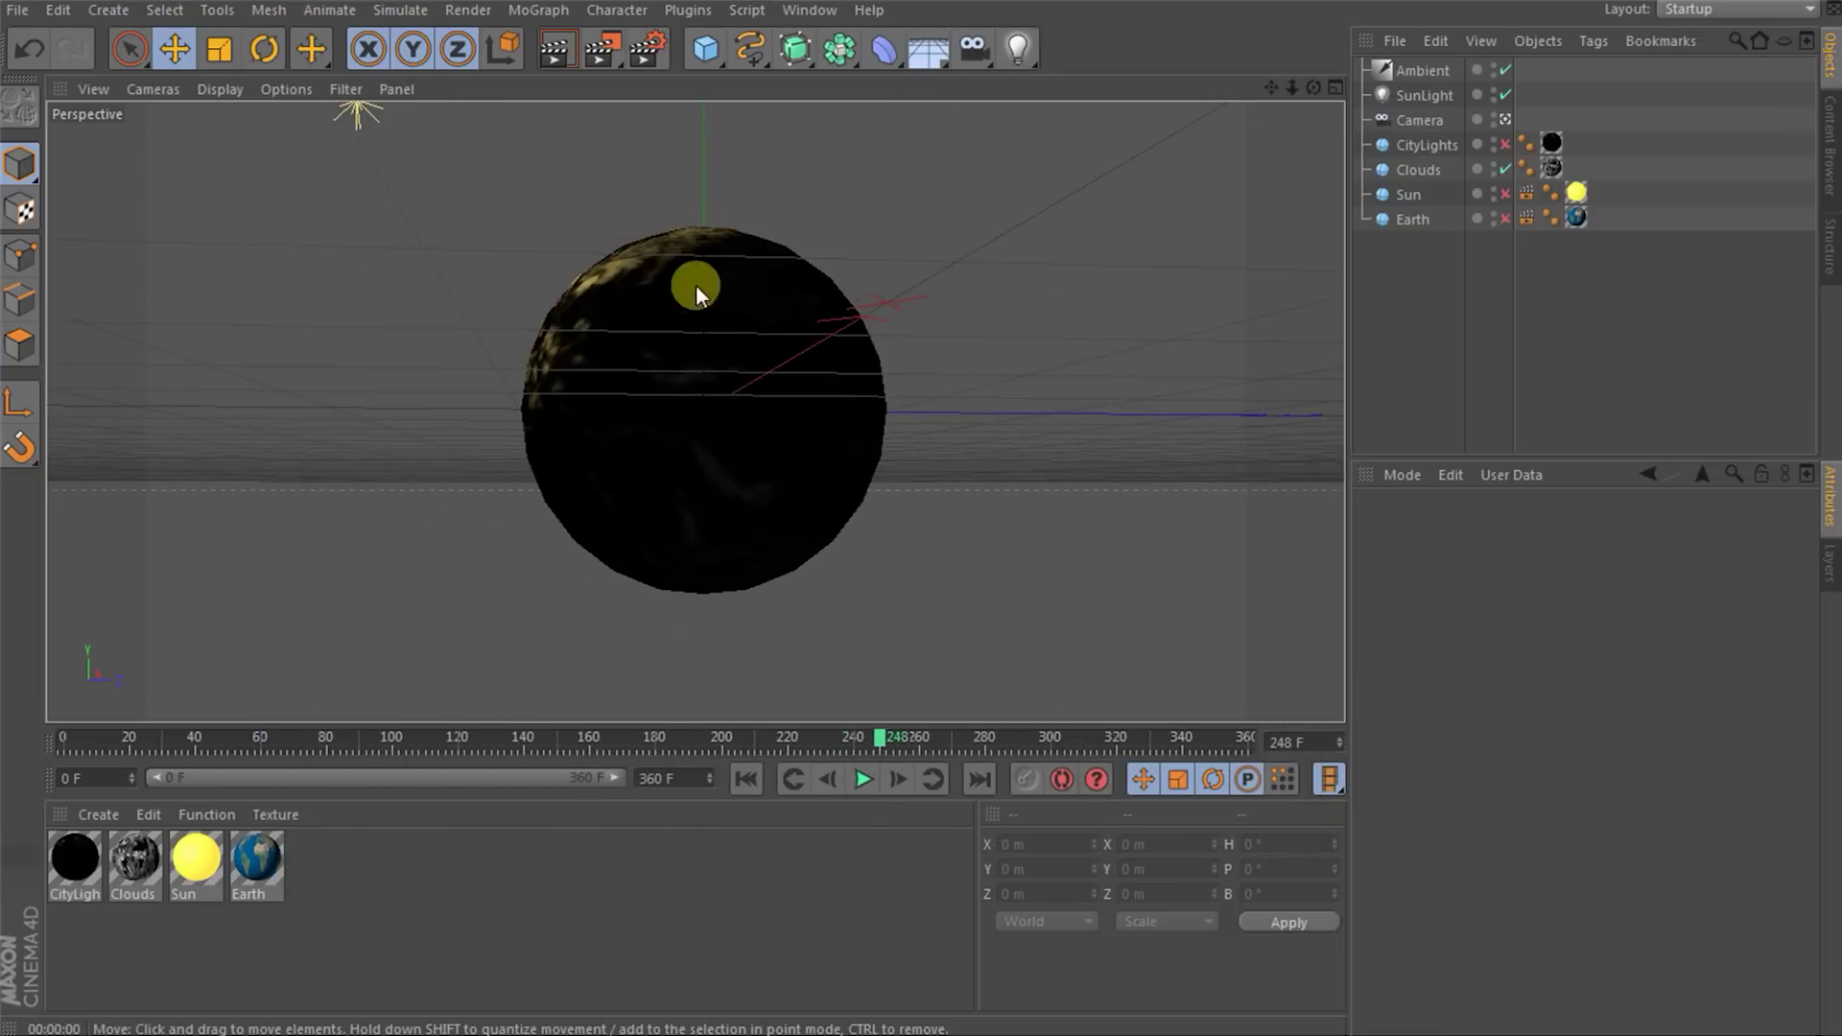
pyautogui.click(601, 48)
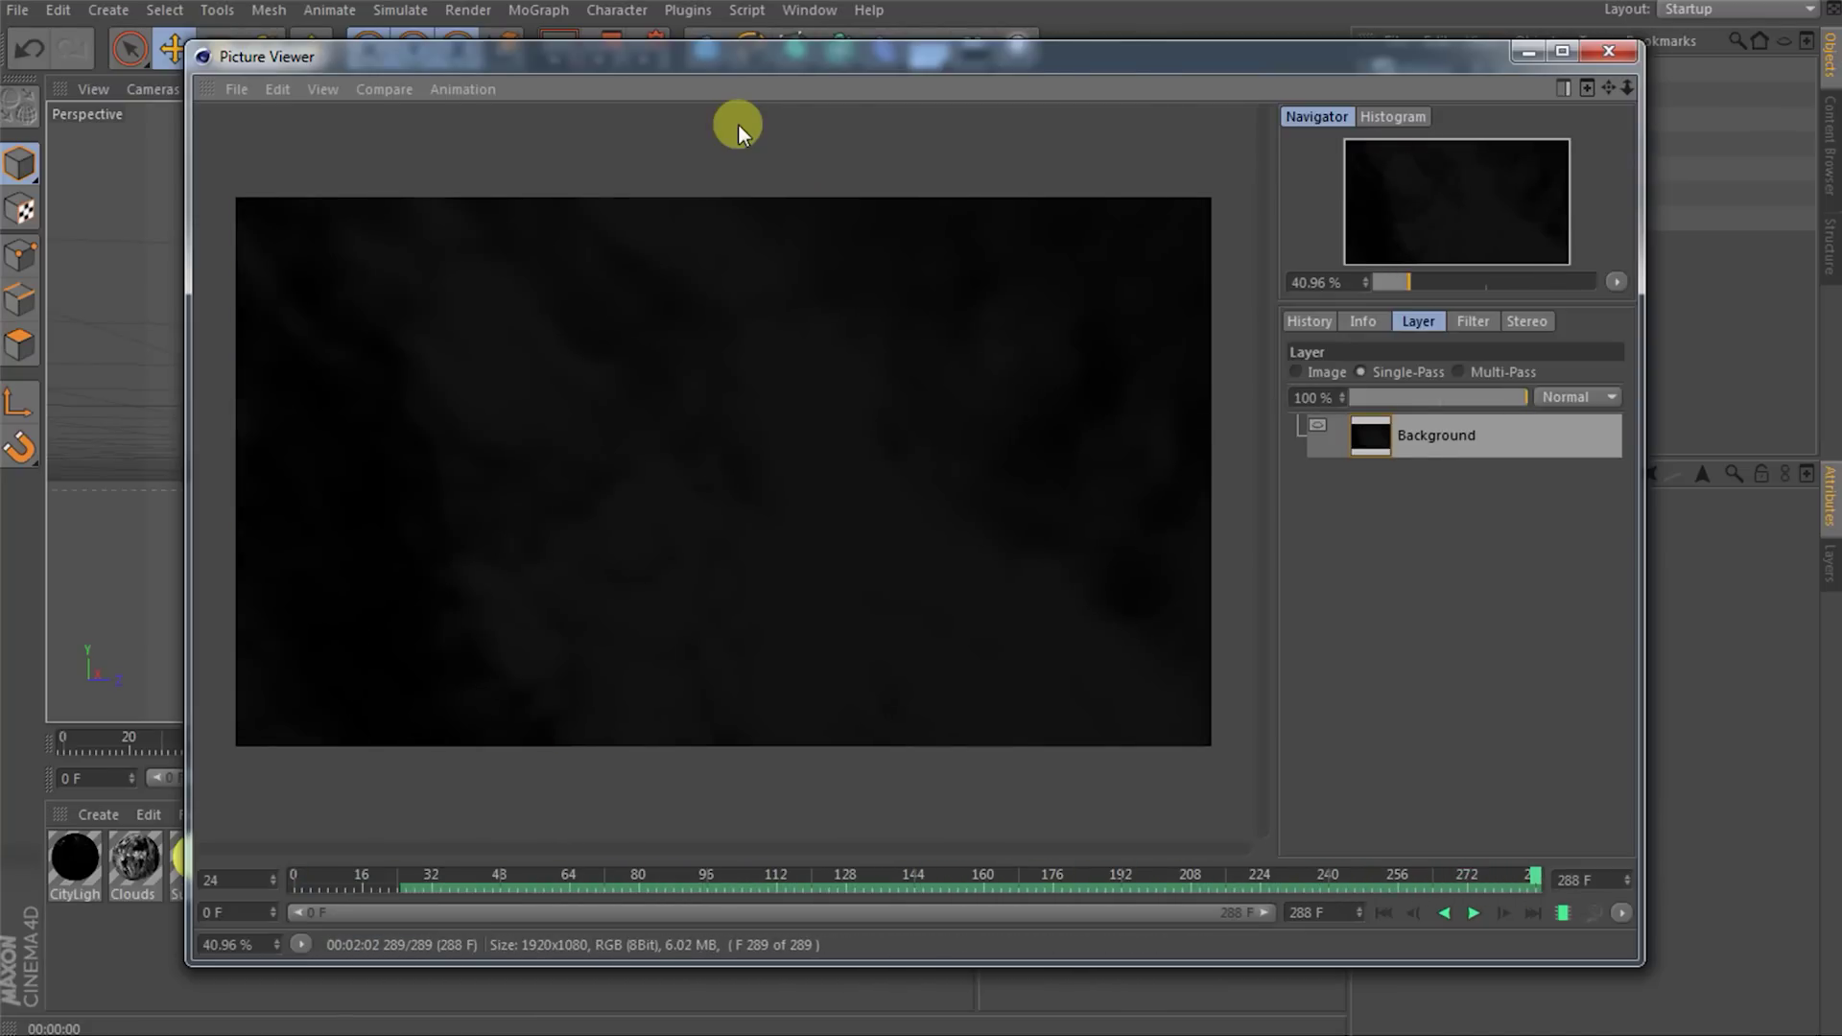
pyautogui.click(1609, 51)
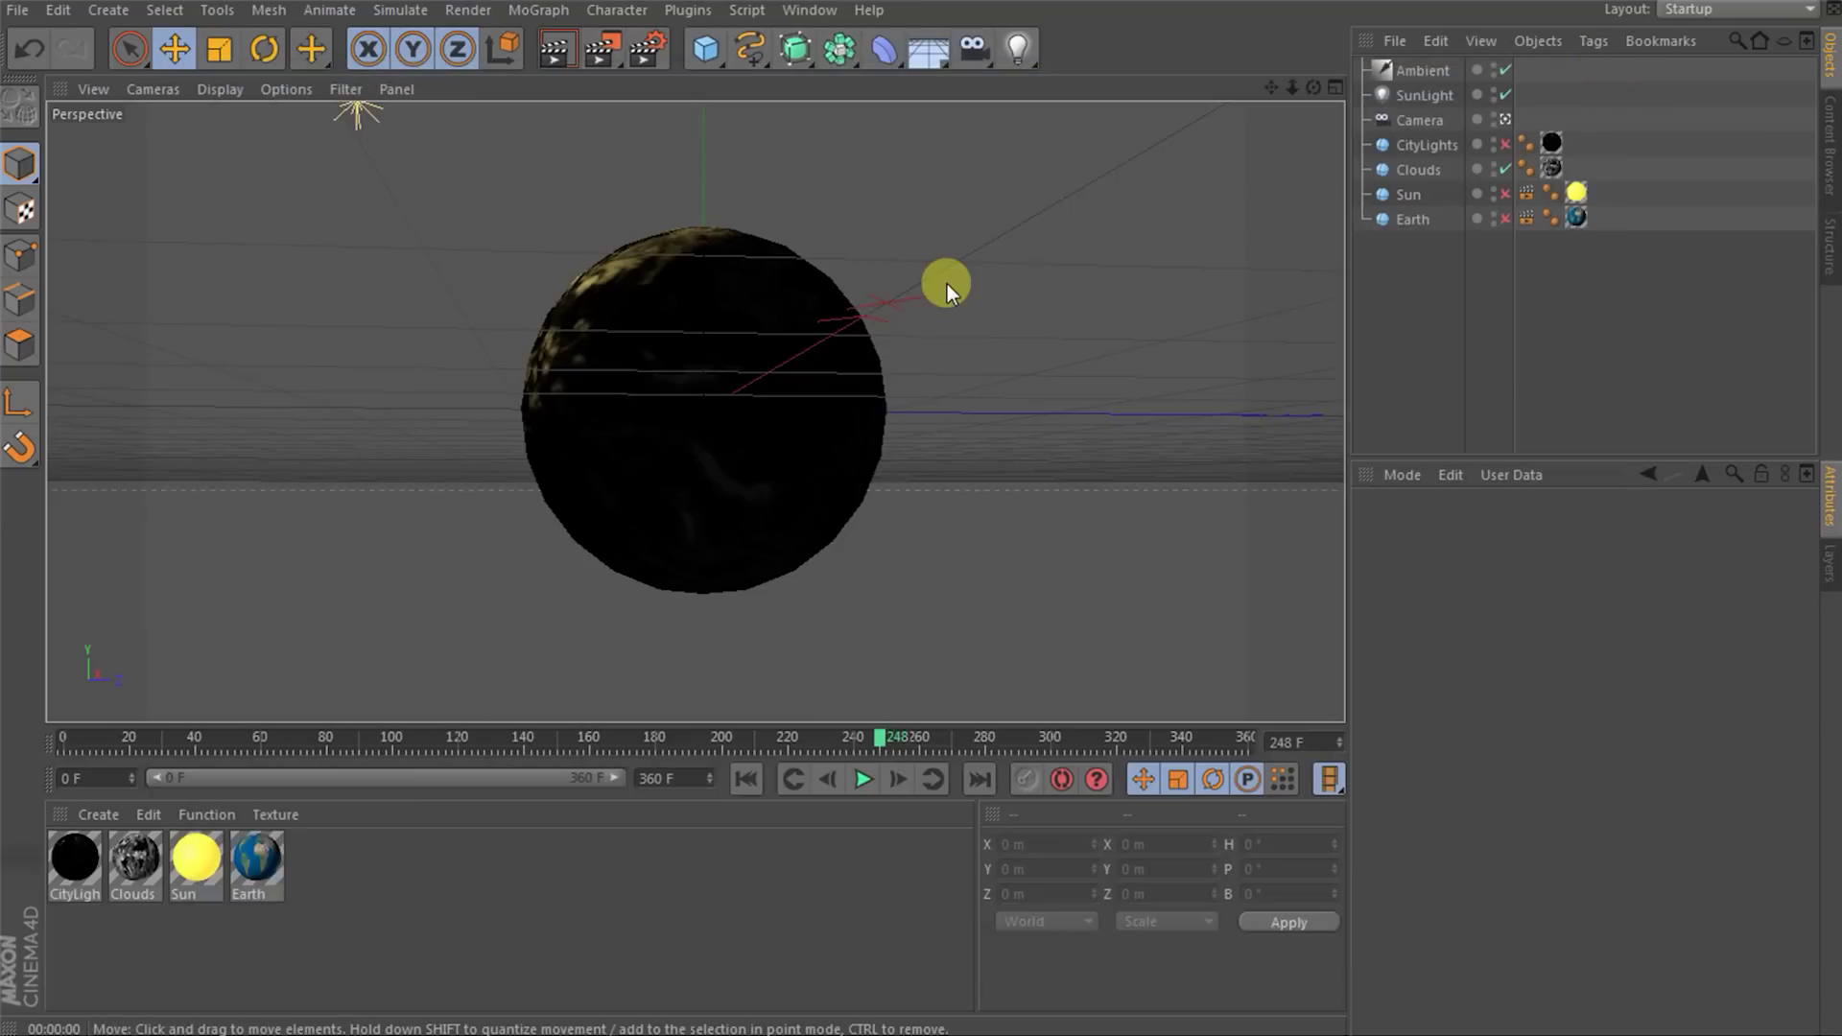
# - Exclude the Clouds sphere from rendering, enable CityLights, and advance to frame 291
pyautogui.click(1512, 168)
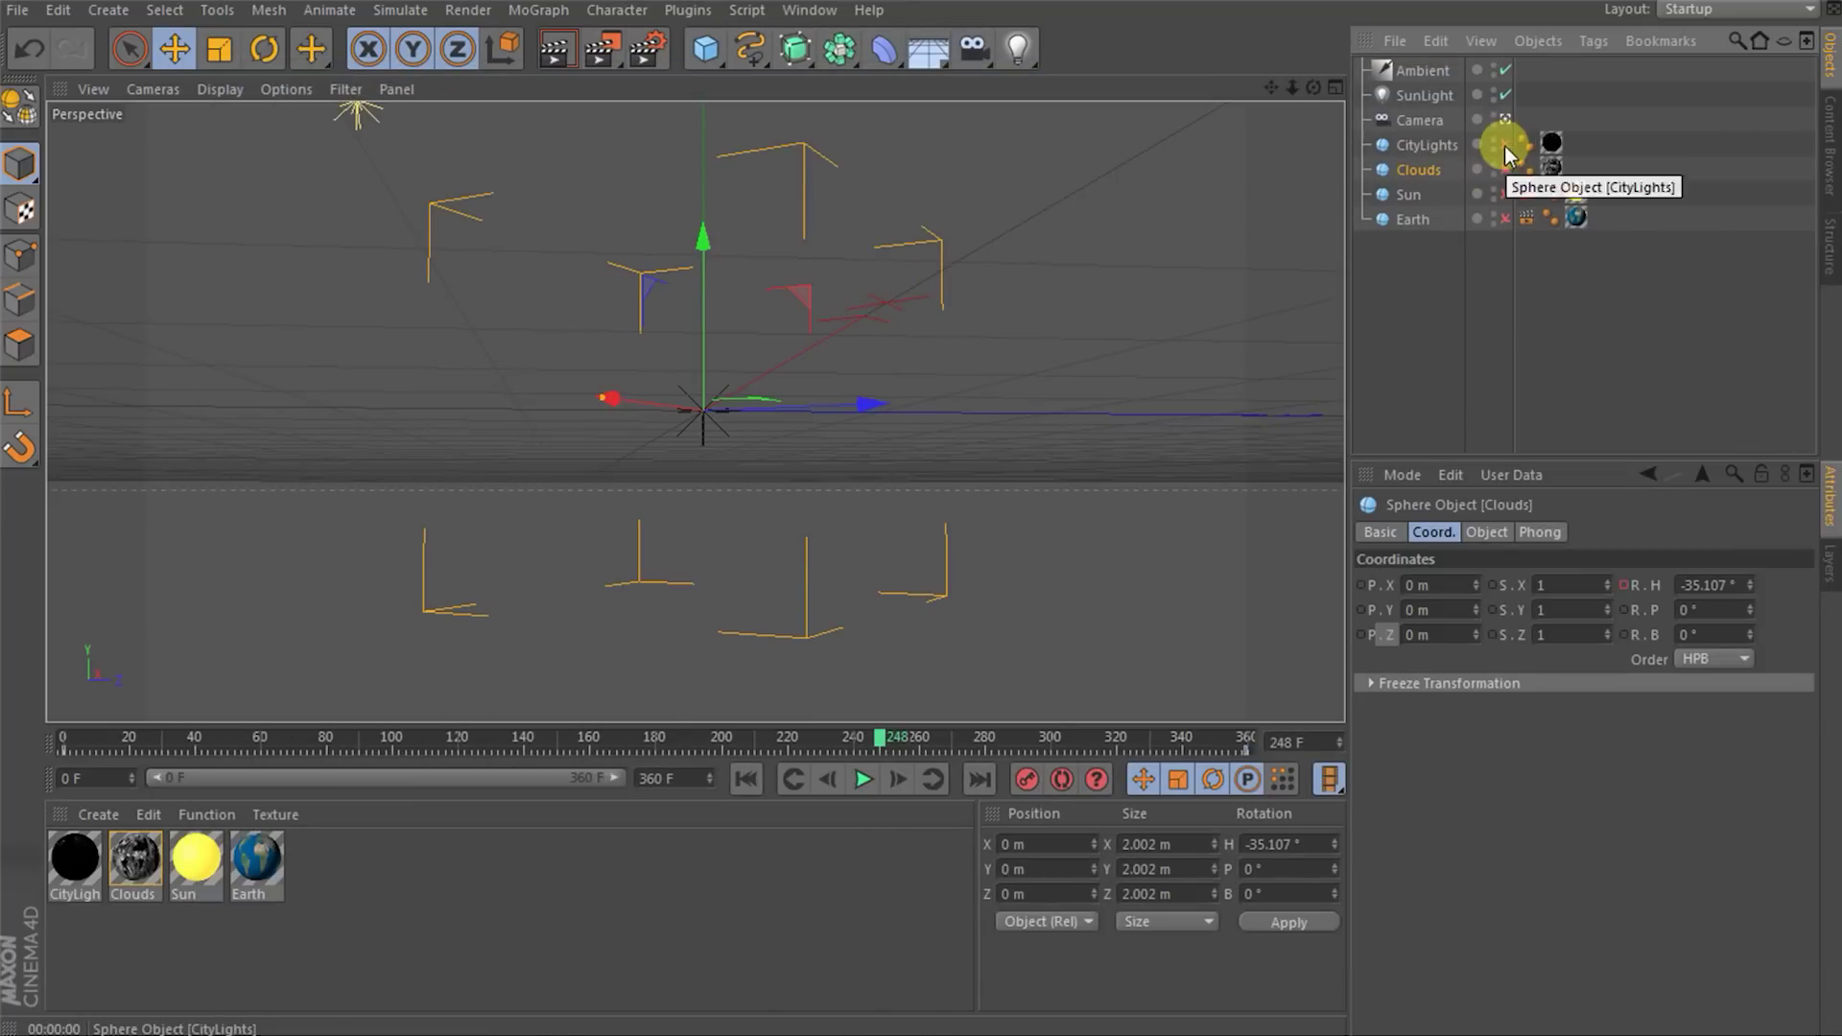
pyautogui.click(1504, 146)
pyautogui.moveTo(850, 760); pyautogui.dragTo(1019, 737)
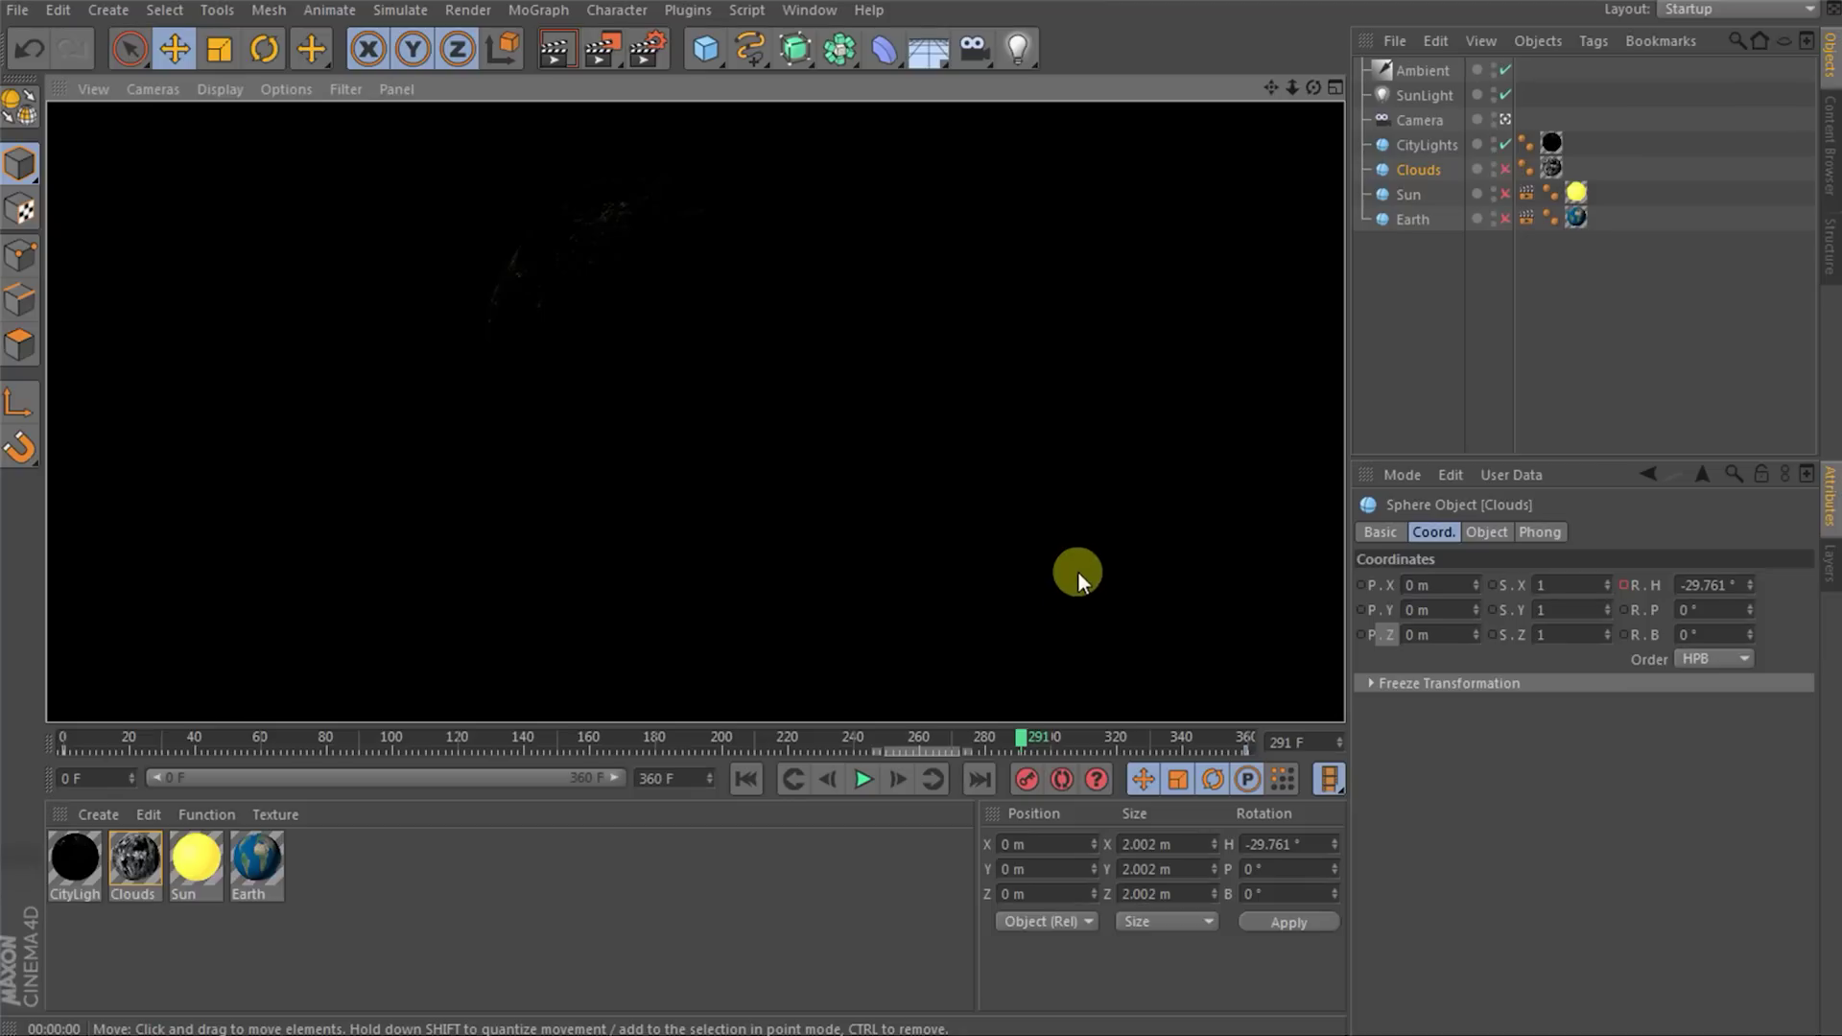
pyautogui.click(1418, 148)
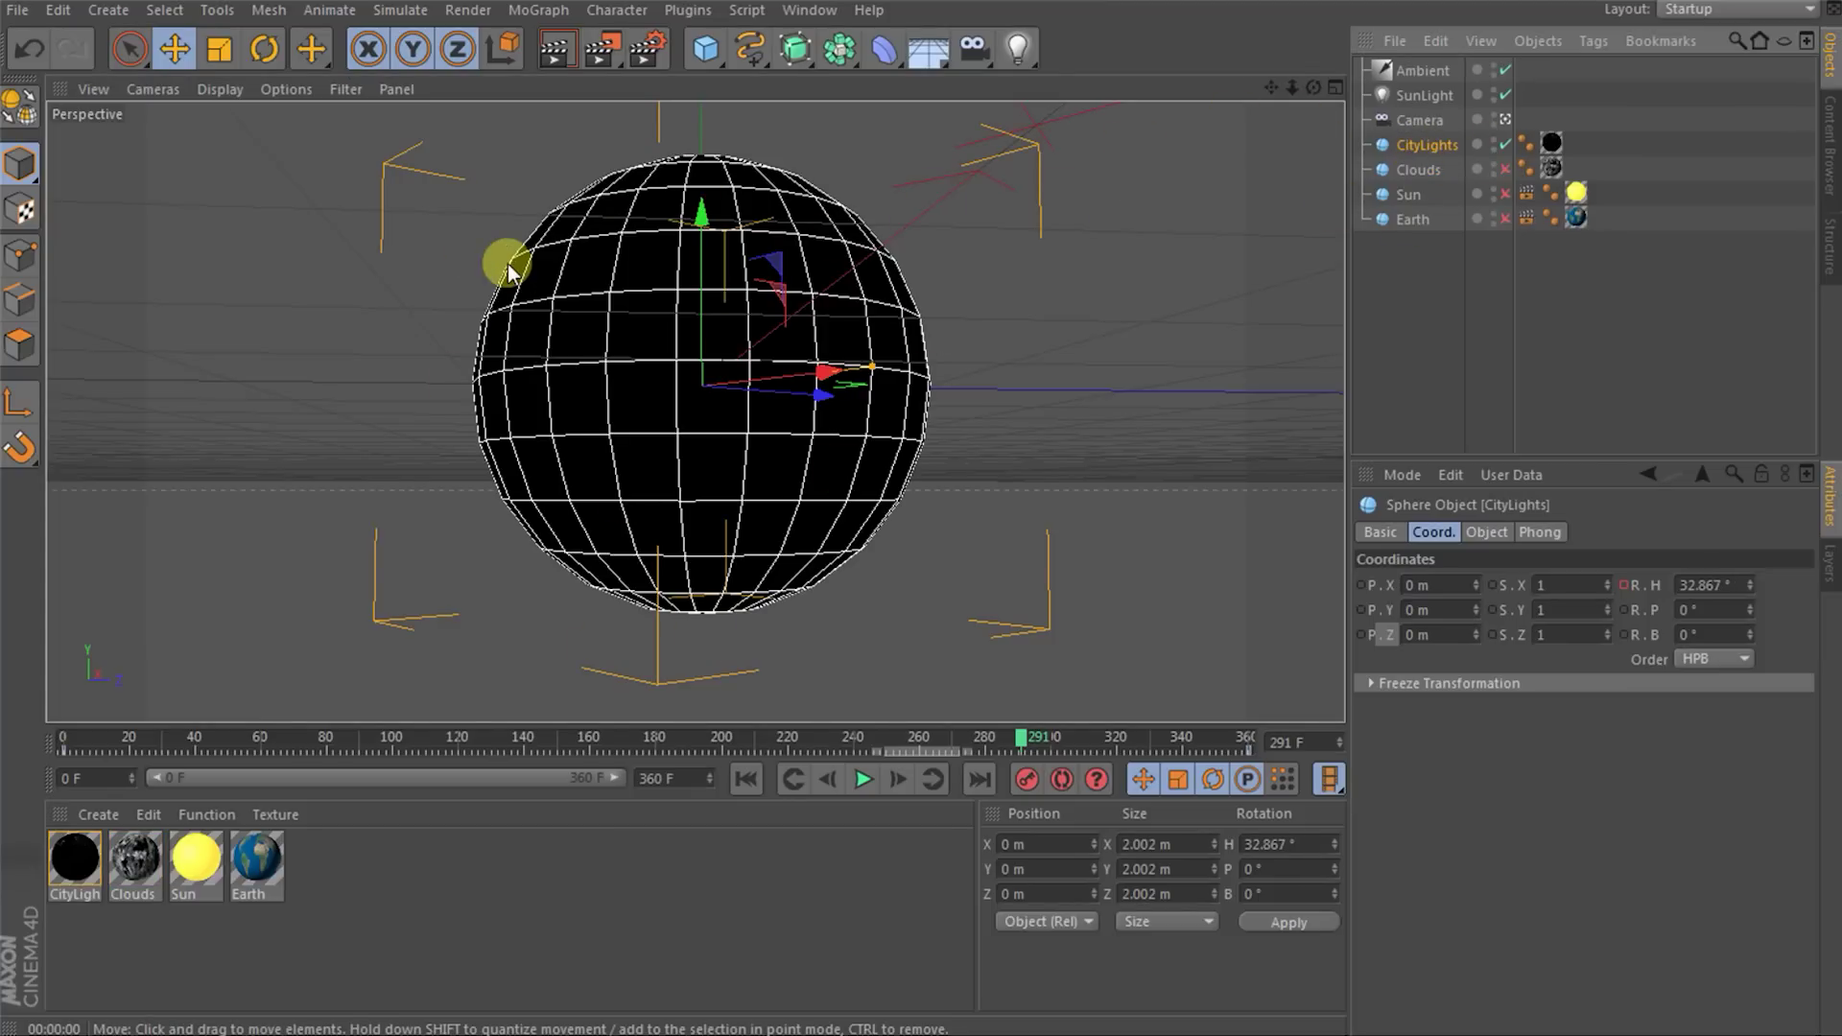
# - Disable the Ambient and SunLight lights and preview the city lights render
pyautogui.click(1504, 95)
pyautogui.click(1505, 71)
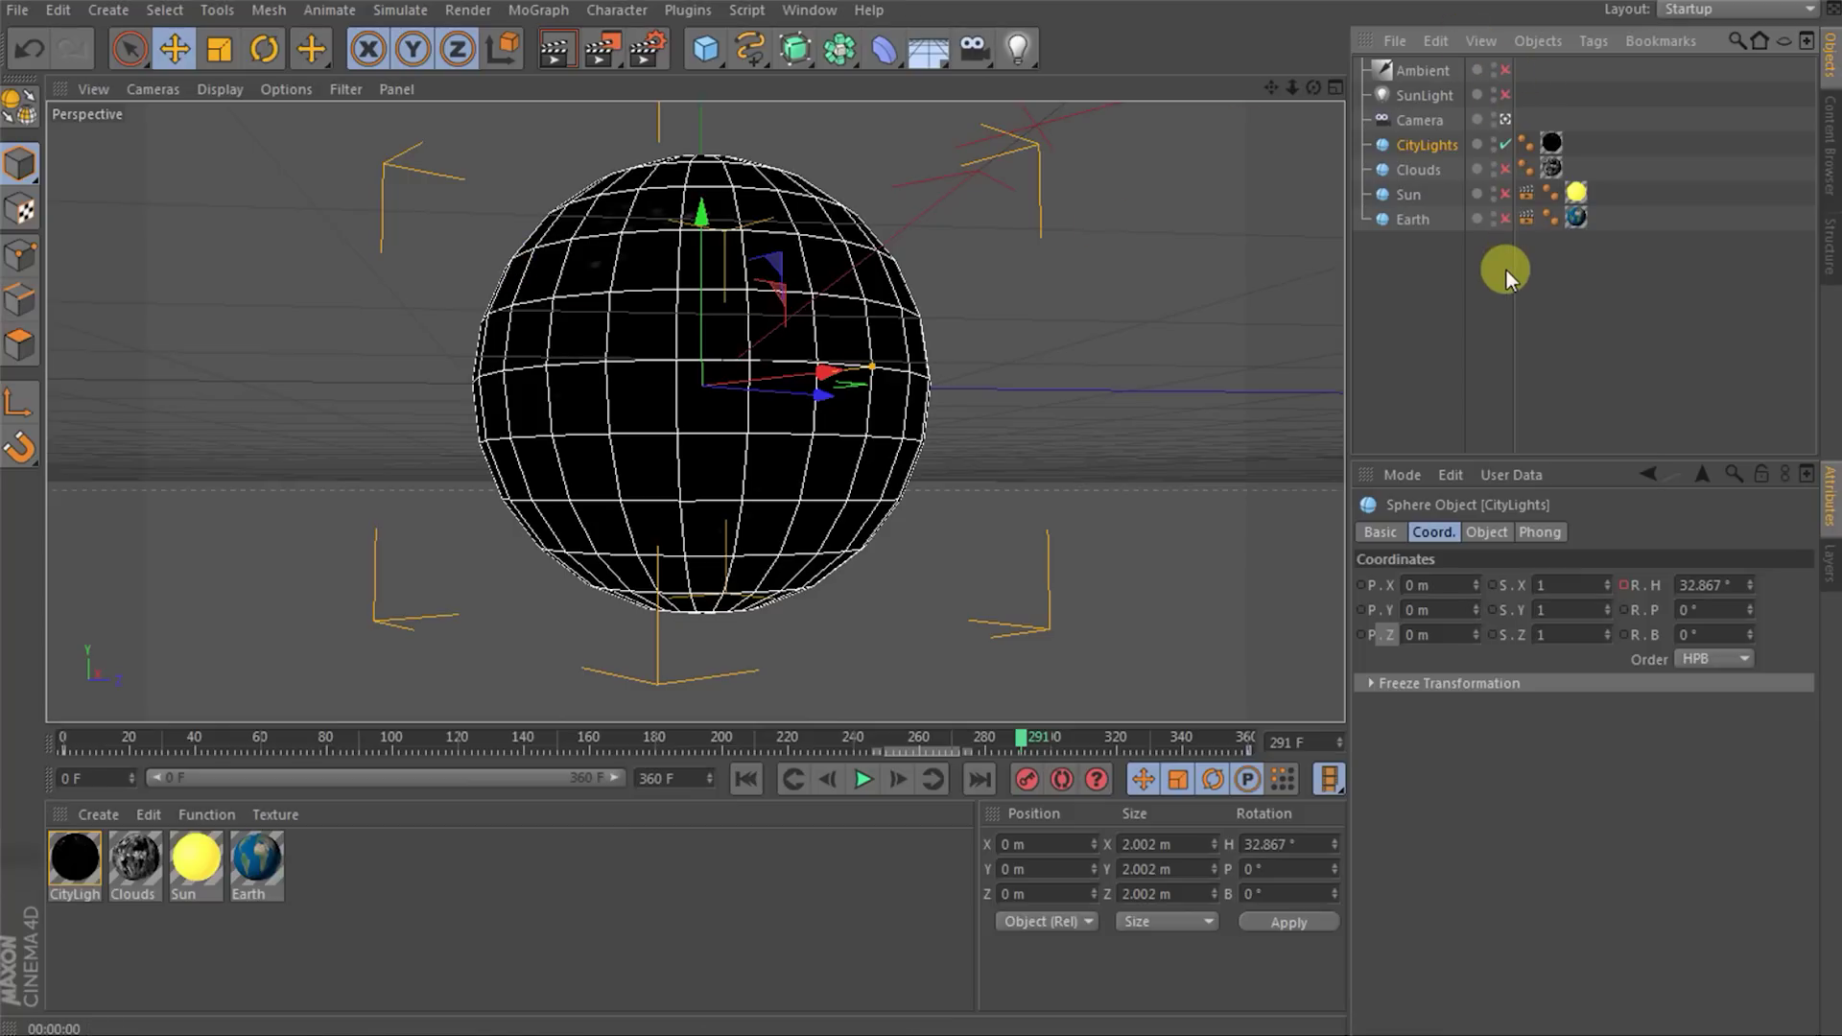
pyautogui.hotkey('ctrl', 'r')
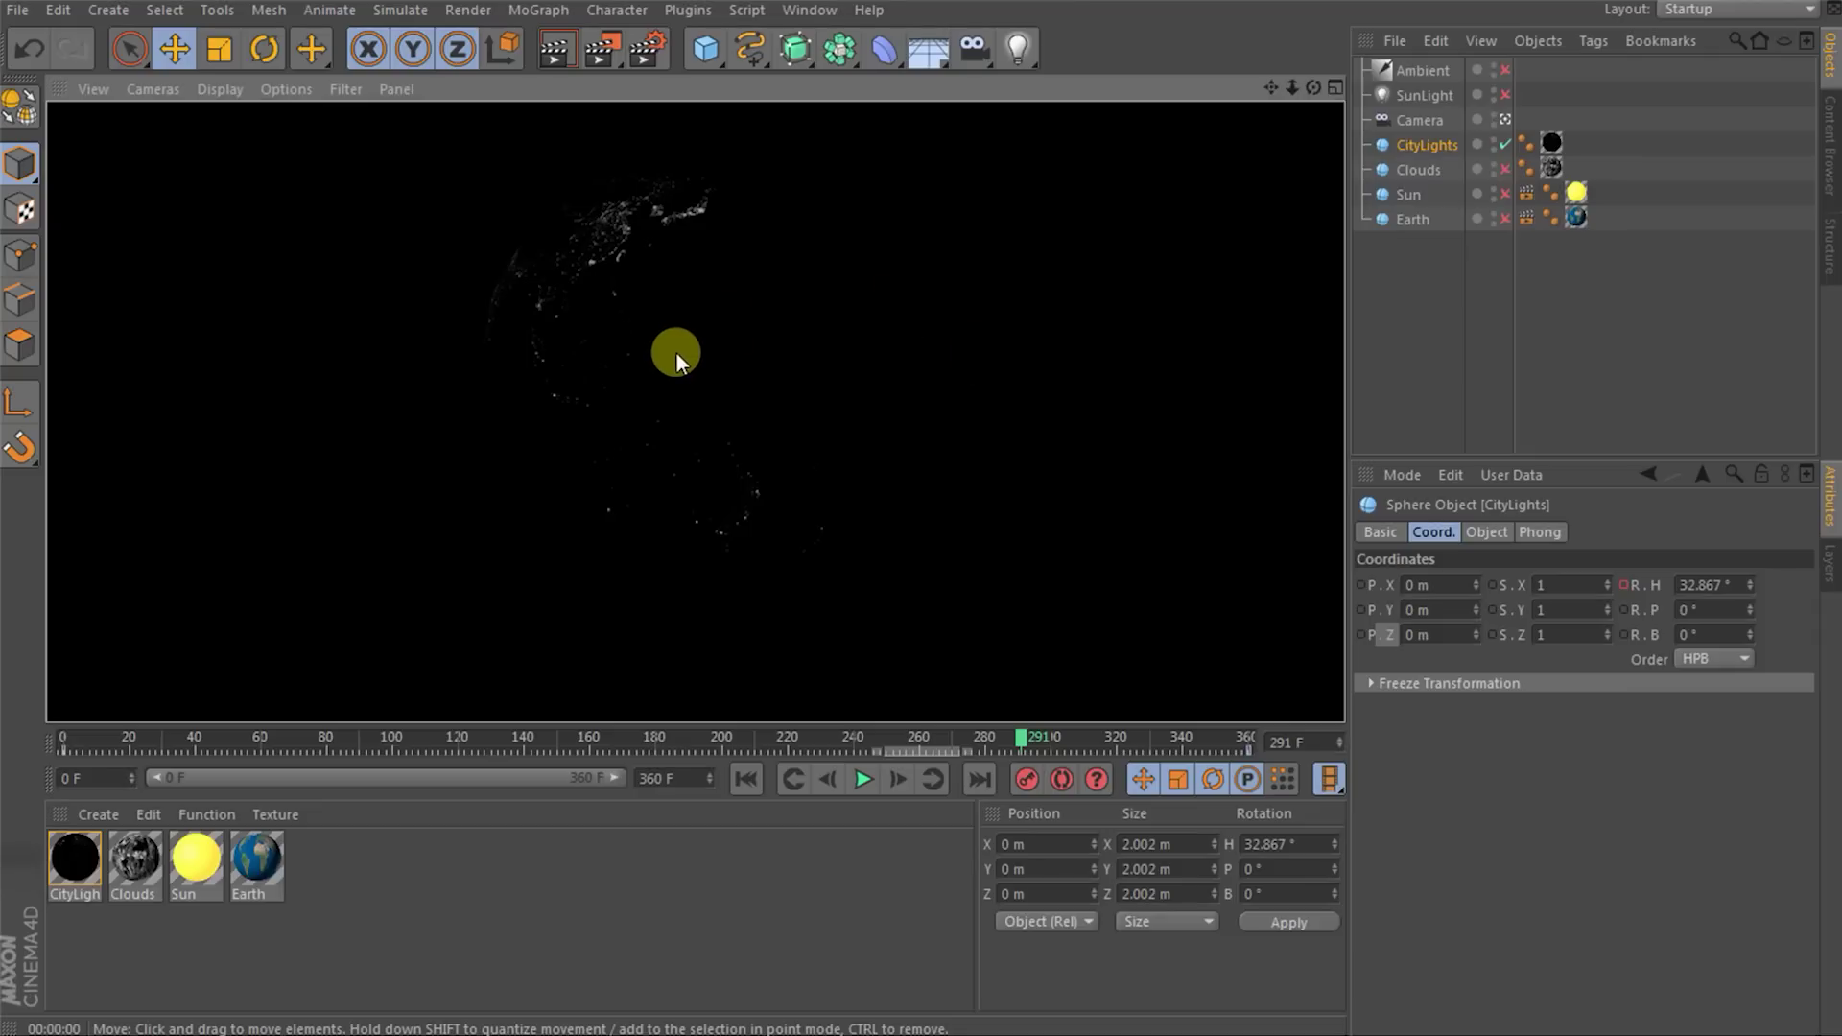
pyautogui.click(645, 61)
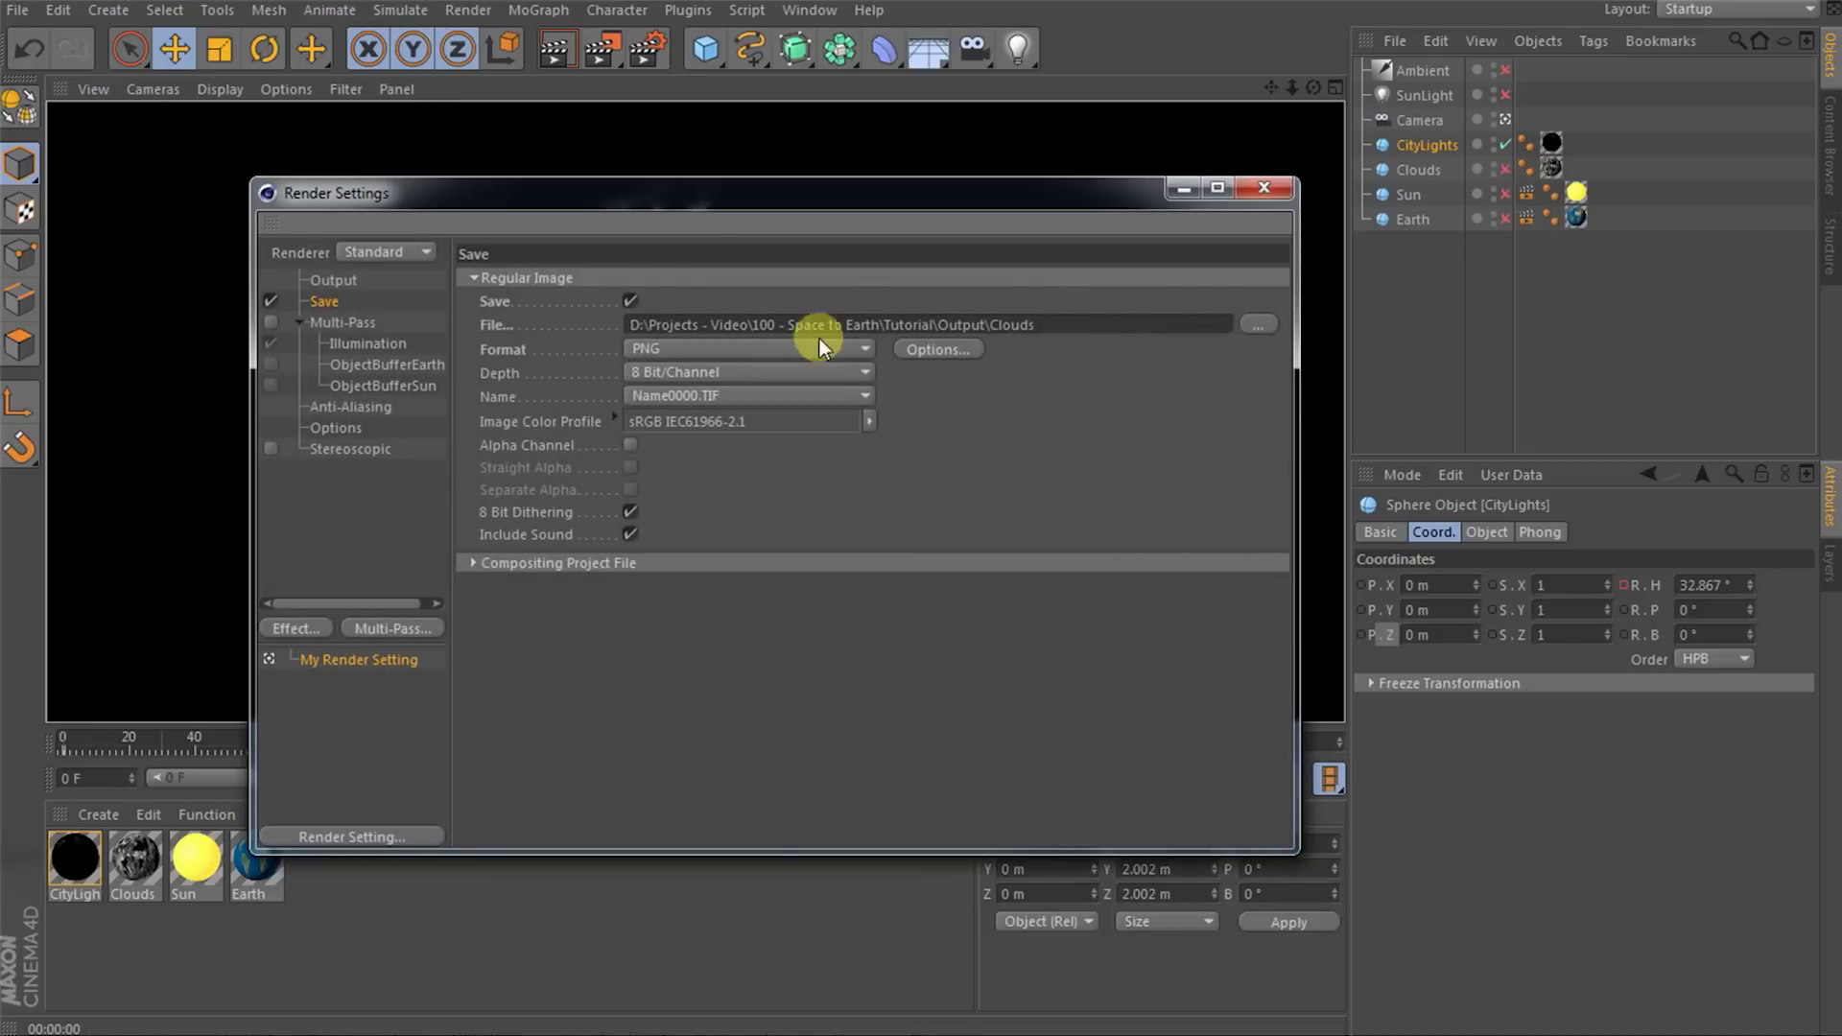
# - Change the output file name from Clouds to CityLights and render the animation to Picture Viewer
pyautogui.moveTo(989, 324); pyautogui.dragTo(1163, 335)
pyautogui.write('CityLights')
pyautogui.click(1263, 187)
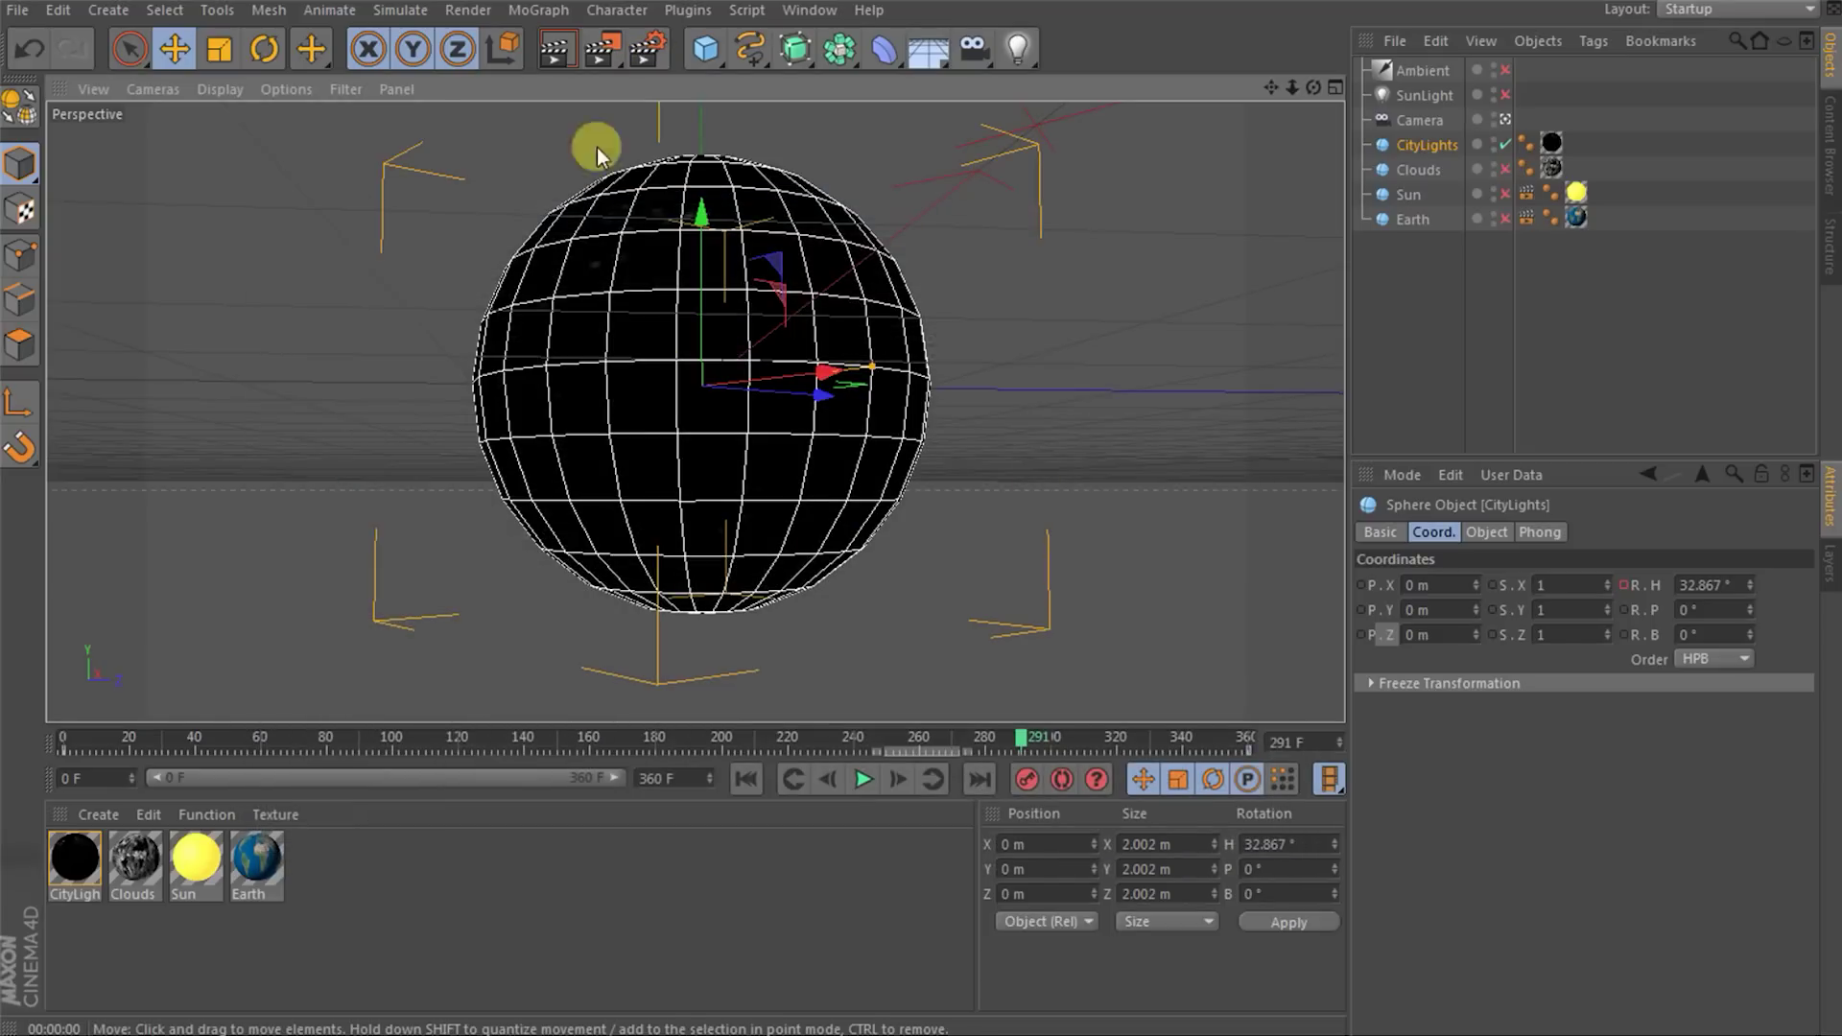
pyautogui.click(607, 50)
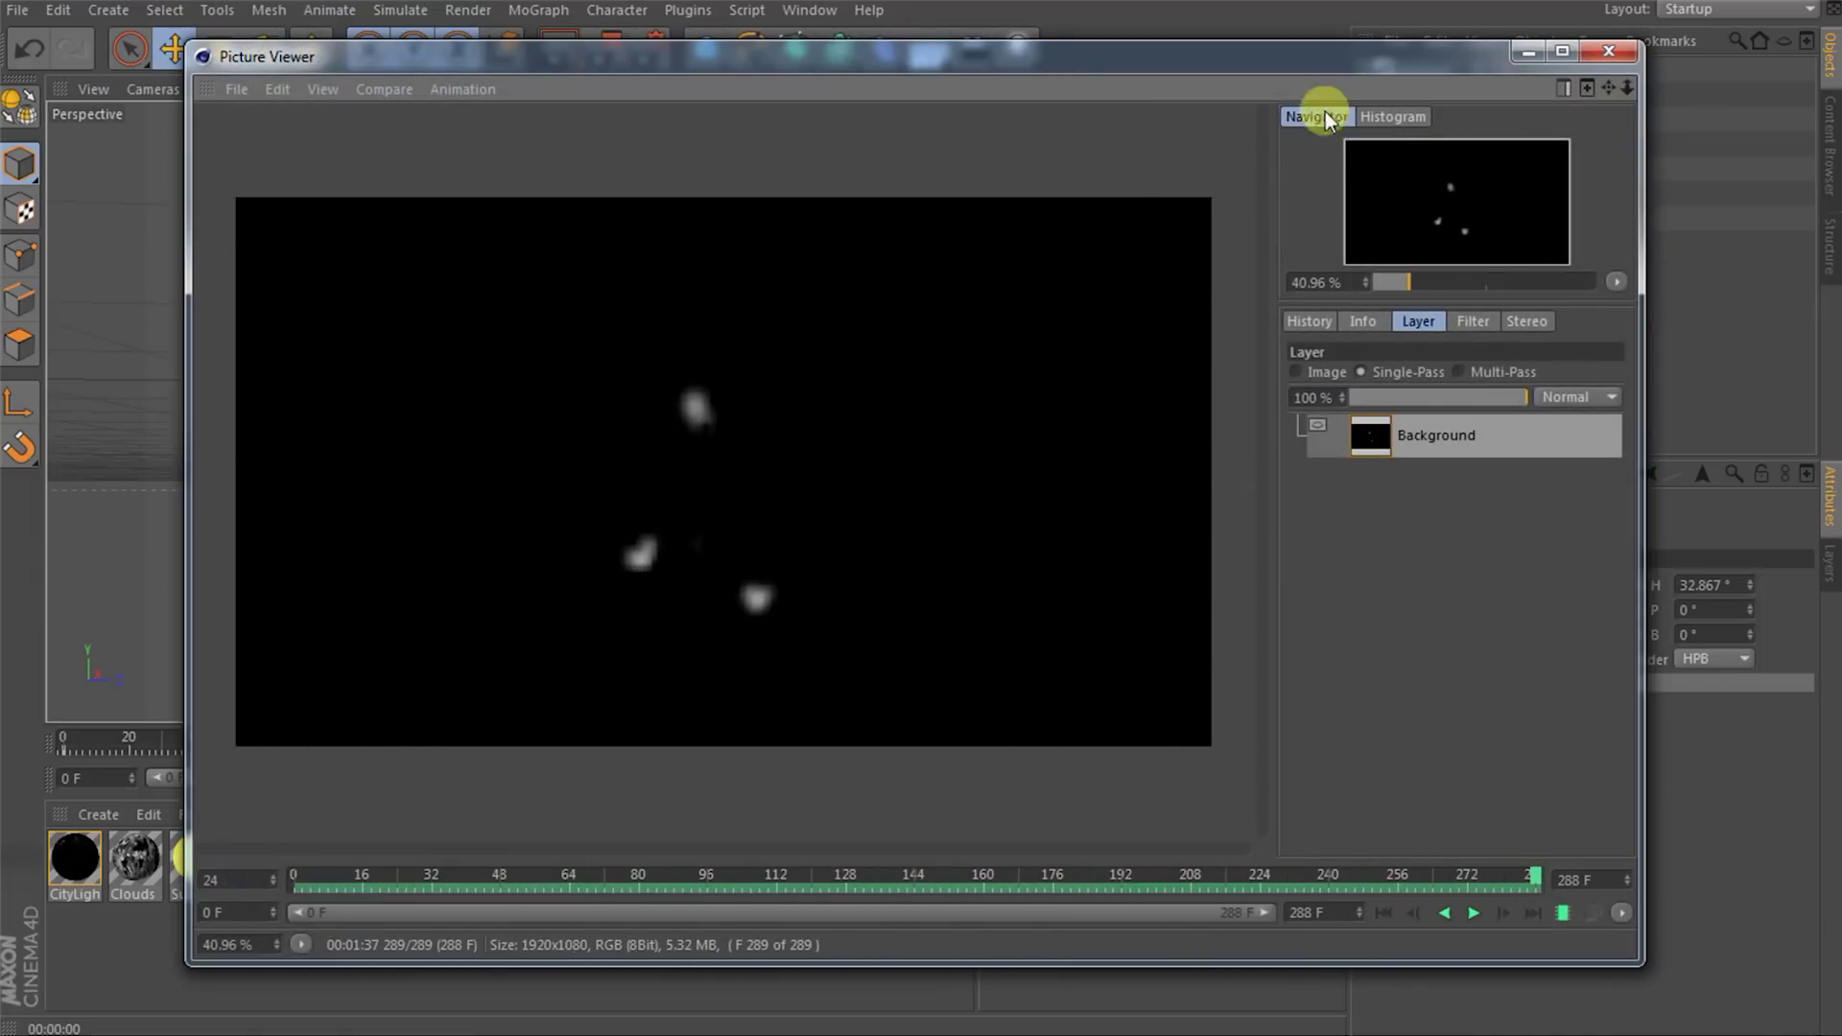
pyautogui.click(1603, 54)
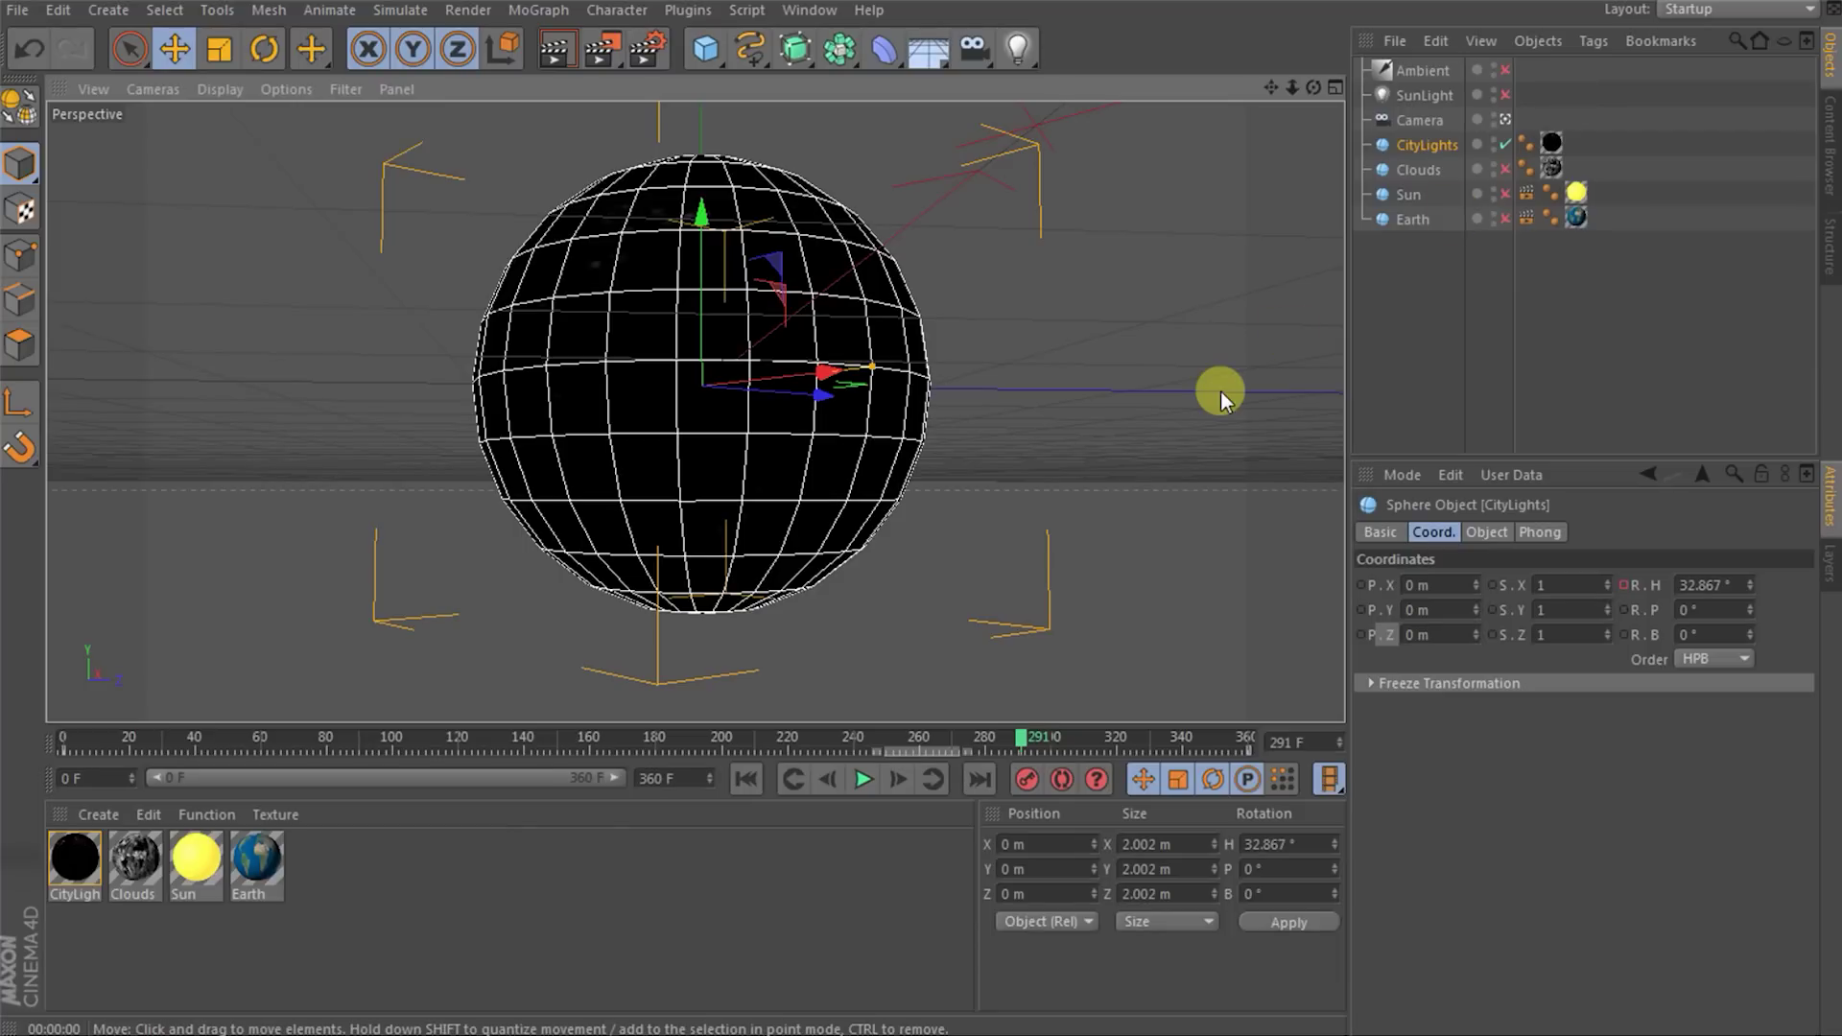